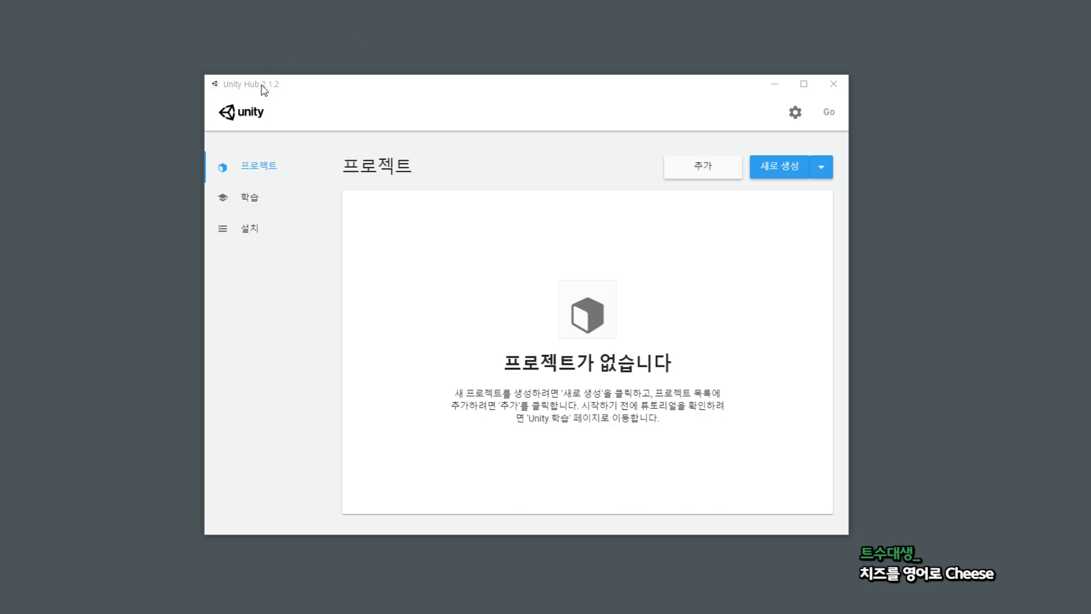
Check the installed Unity versions, then cancel a 2D project draft on 2018.3.7f1.
{"action": "left_click", "coordinate": [246, 232]}
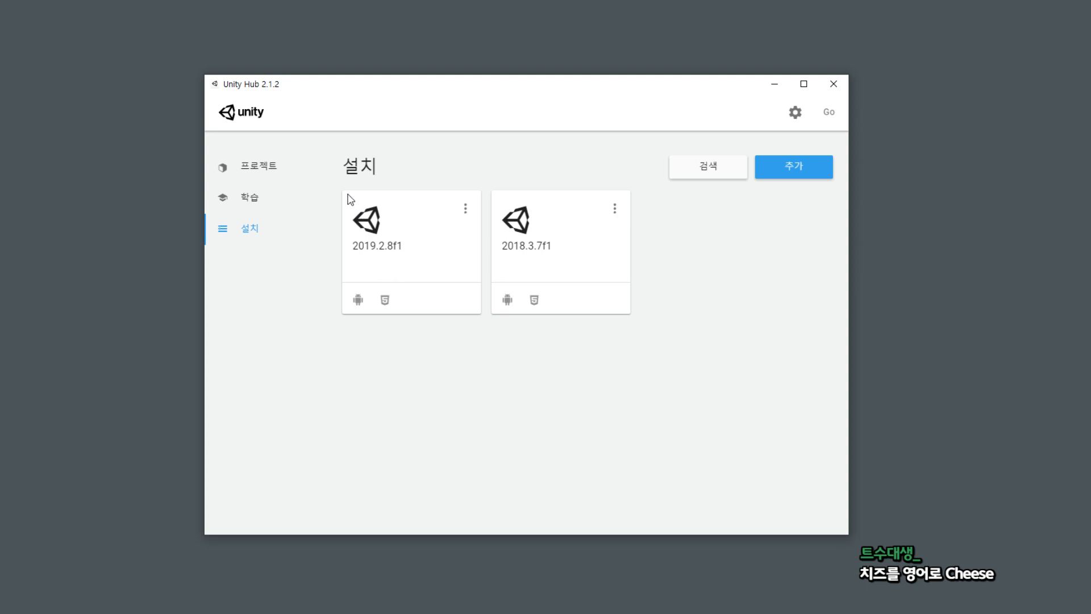
{"action": "mouse_move", "coordinate": [363, 253]}
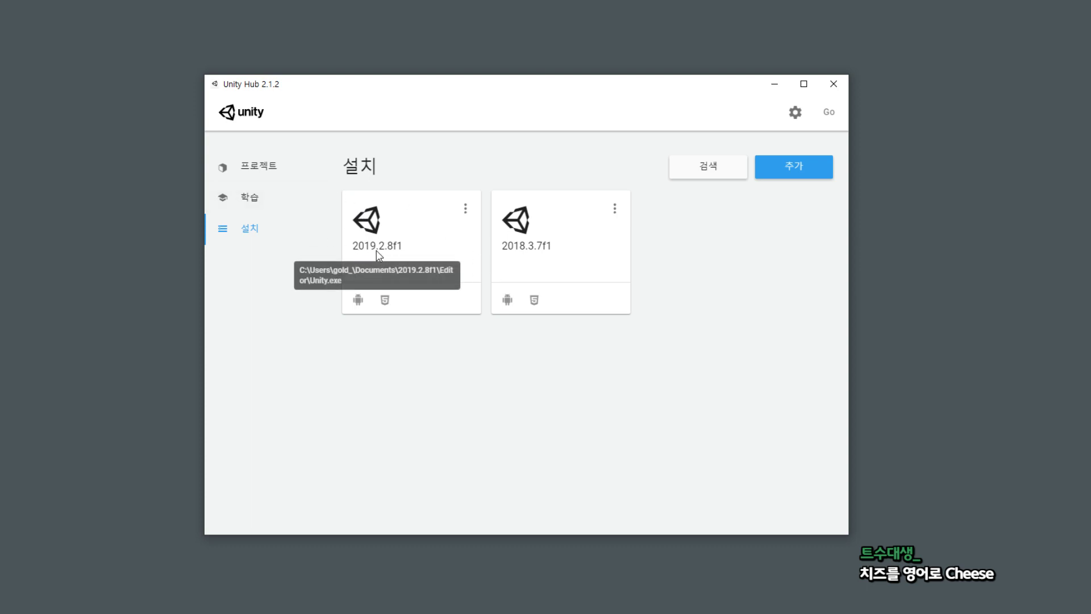
{"action": "left_click", "coordinate": [291, 168]}
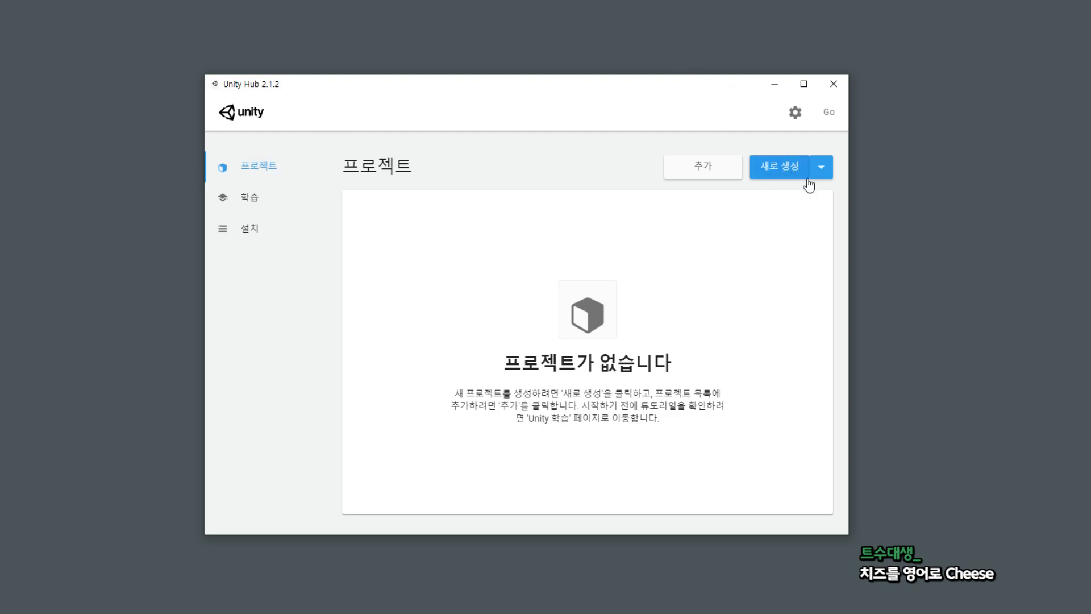
{"action": "left_click", "coordinate": [786, 165]}
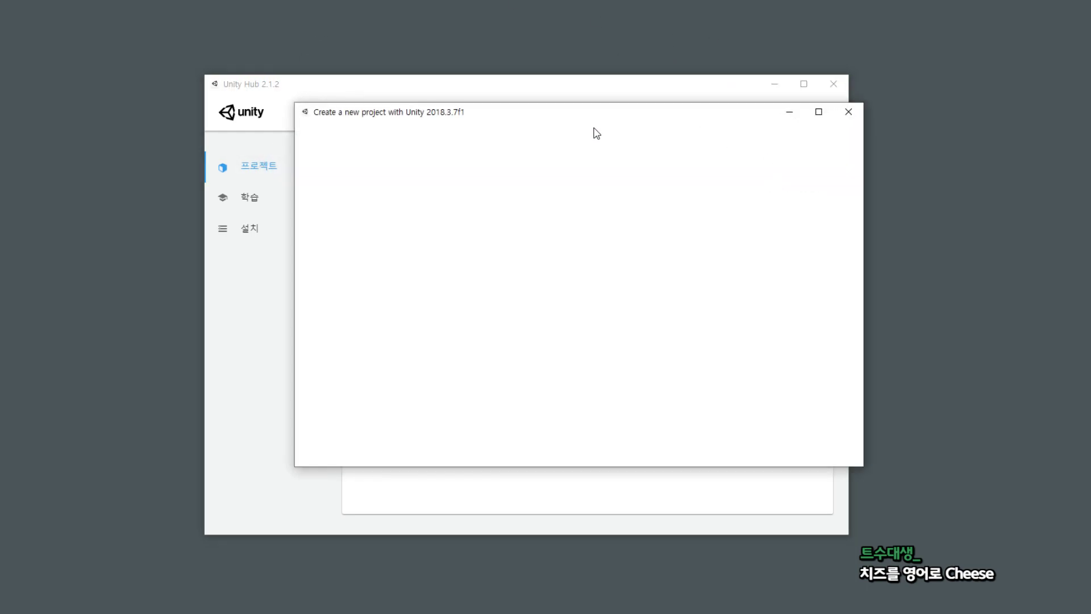
{"action": "left_click", "coordinate": [349, 205]}
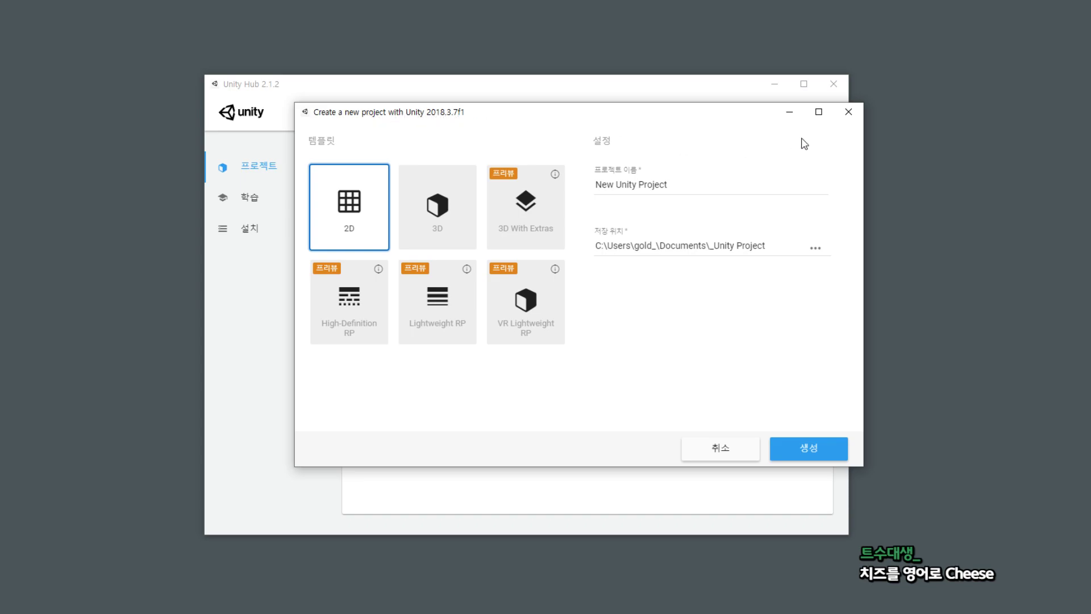
{"action": "left_click", "coordinate": [848, 112]}
Create a new project named 'Cheese Master' with Unity 2019.2.8f1.
{"action": "left_click", "coordinate": [821, 166]}
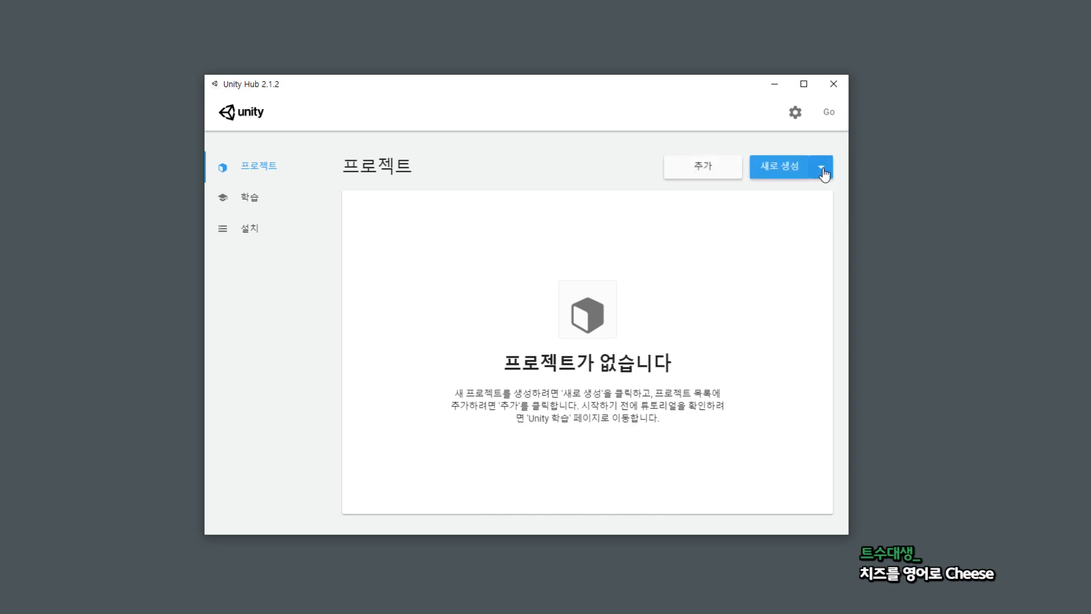
{"action": "left_click", "coordinate": [824, 169]}
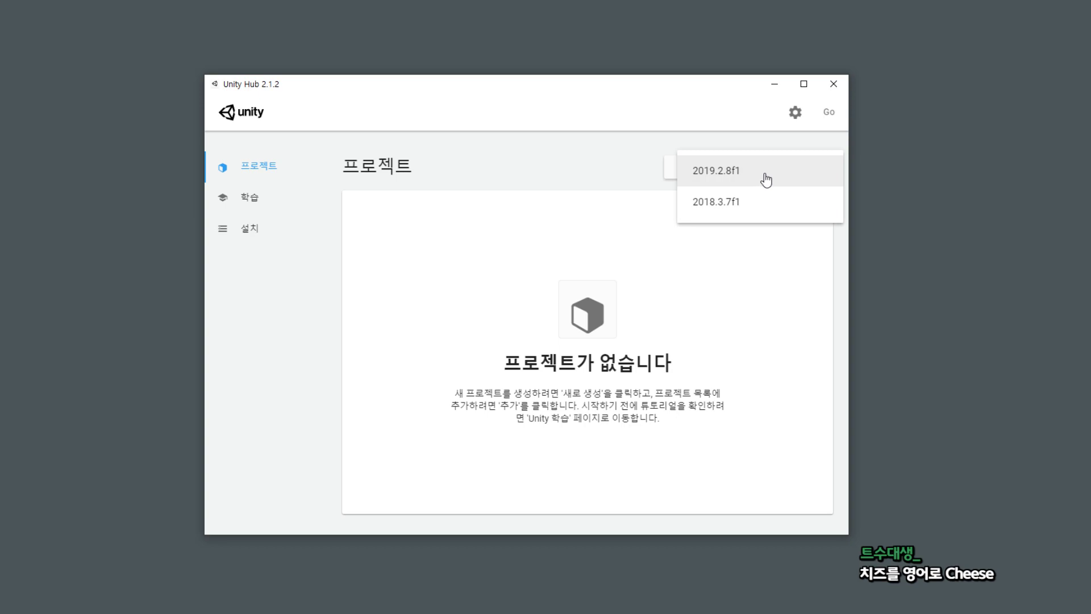
{"action": "left_click", "coordinate": [766, 179]}
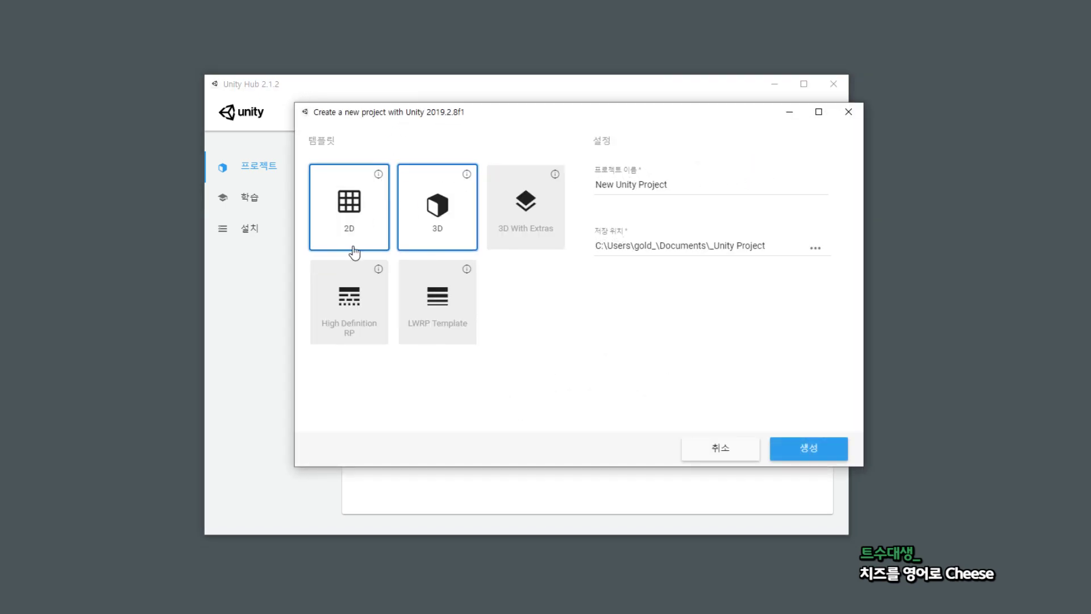
{"action": "left_click", "coordinate": [709, 190]}
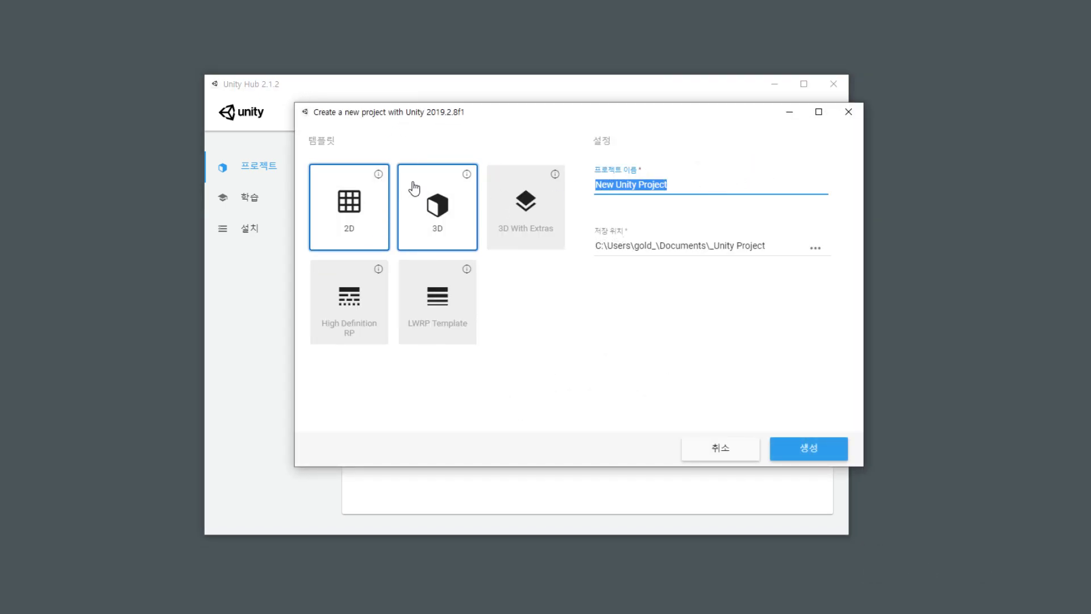
{"action": "key", "text": "BackSpace"}
{"action": "type", "text": "C"}
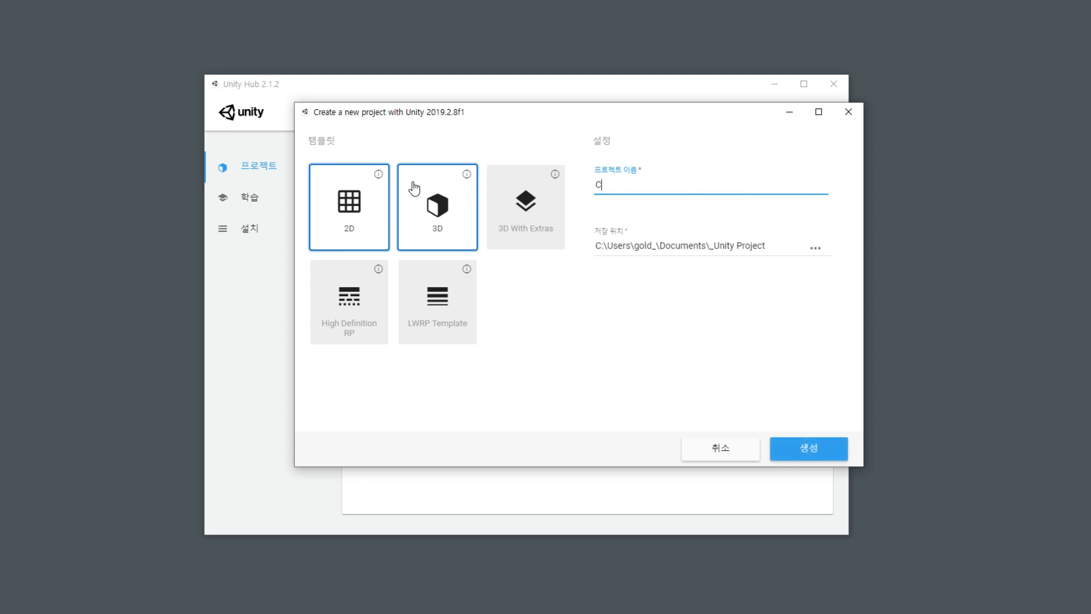
{"action": "type", "text": "heese Ma"}
{"action": "type", "text": "ster"}
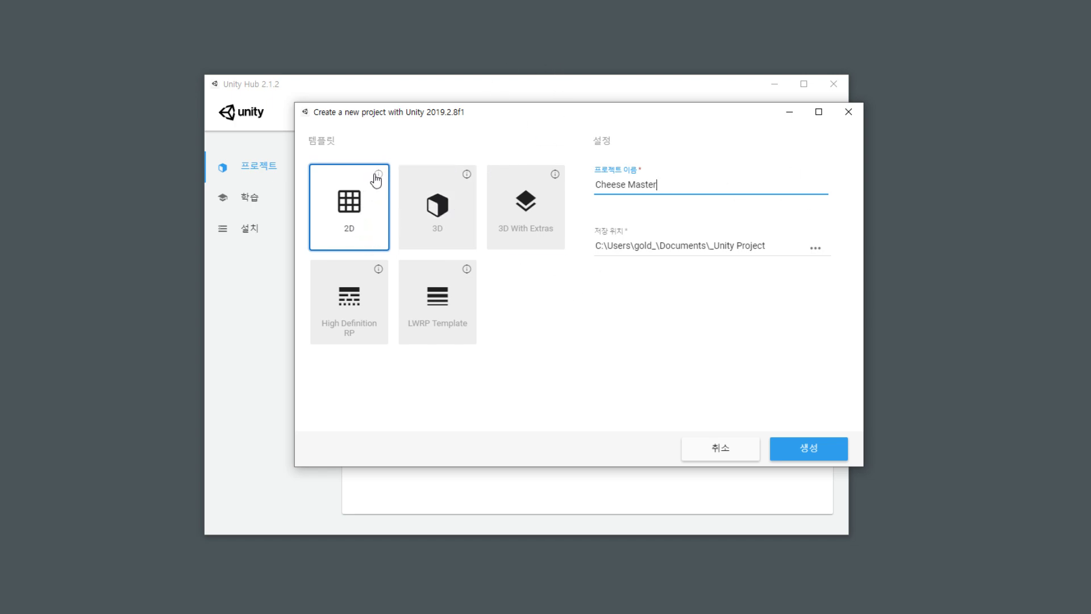
{"action": "left_click", "coordinate": [820, 458]}
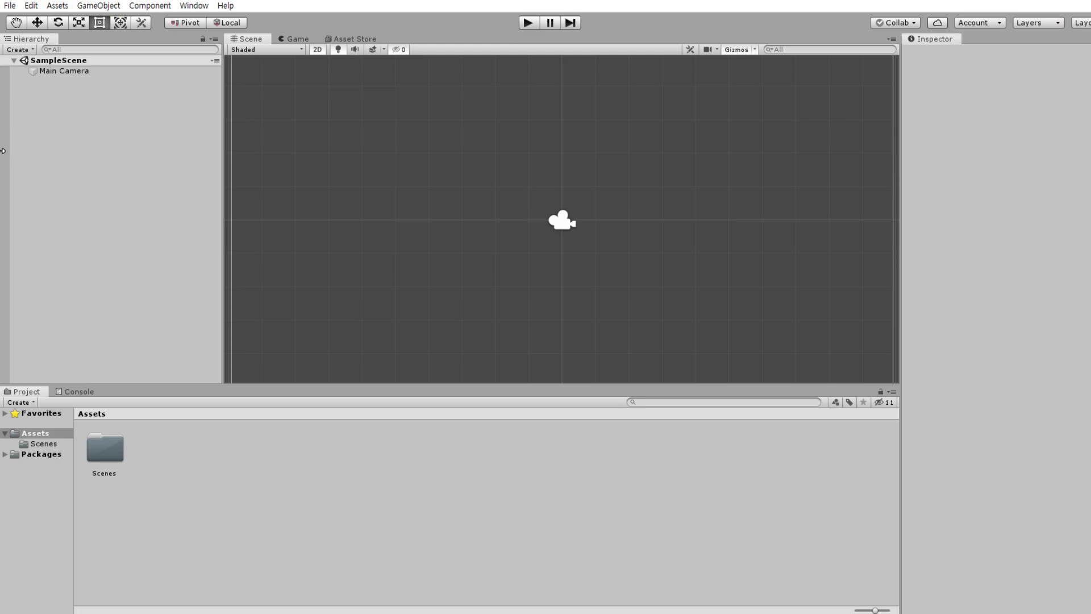
Resize the editor window's edges so it fits the screen.
{"action": "left_click_drag", "start_coordinate": [3, 151], "coordinate": [6, 150]}
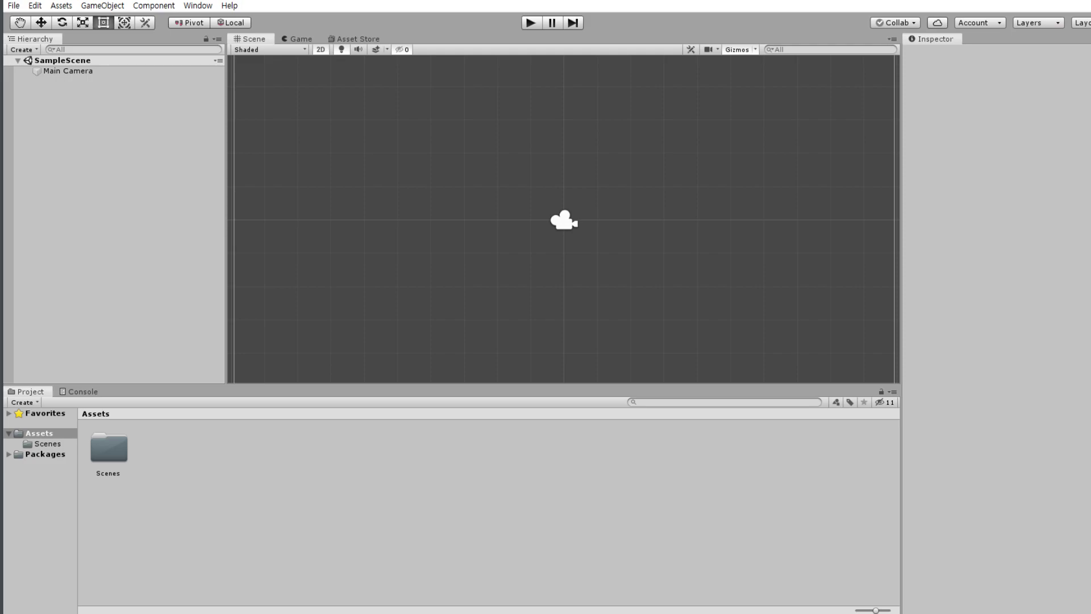
{"action": "left_click_drag", "start_coordinate": [574, 613], "coordinate": [575, 612]}
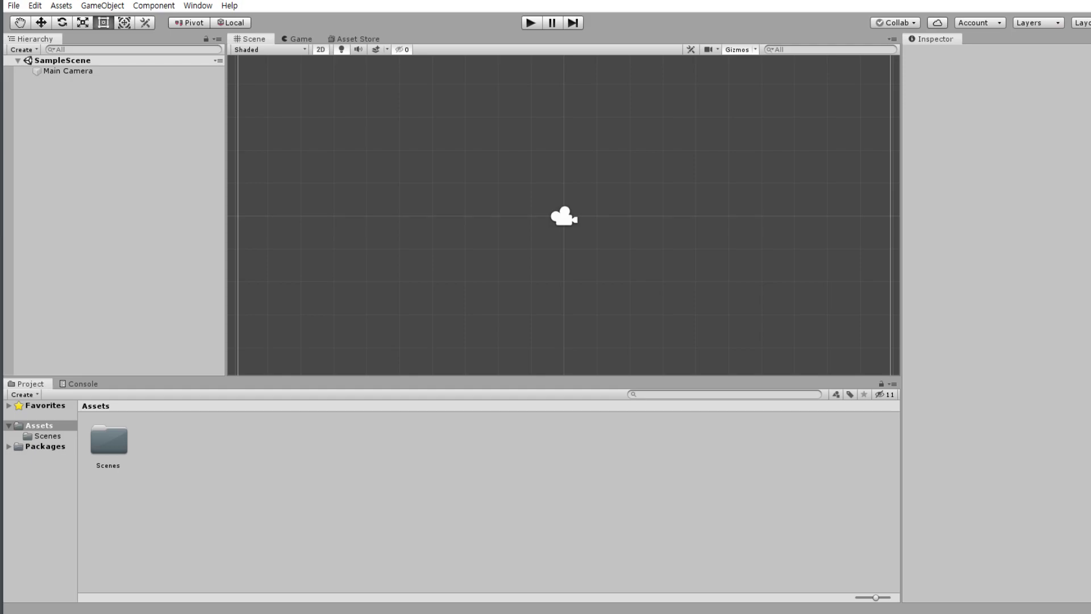
{"action": "left_click_drag", "start_coordinate": [1071, 377], "coordinate": [1090, 377]}
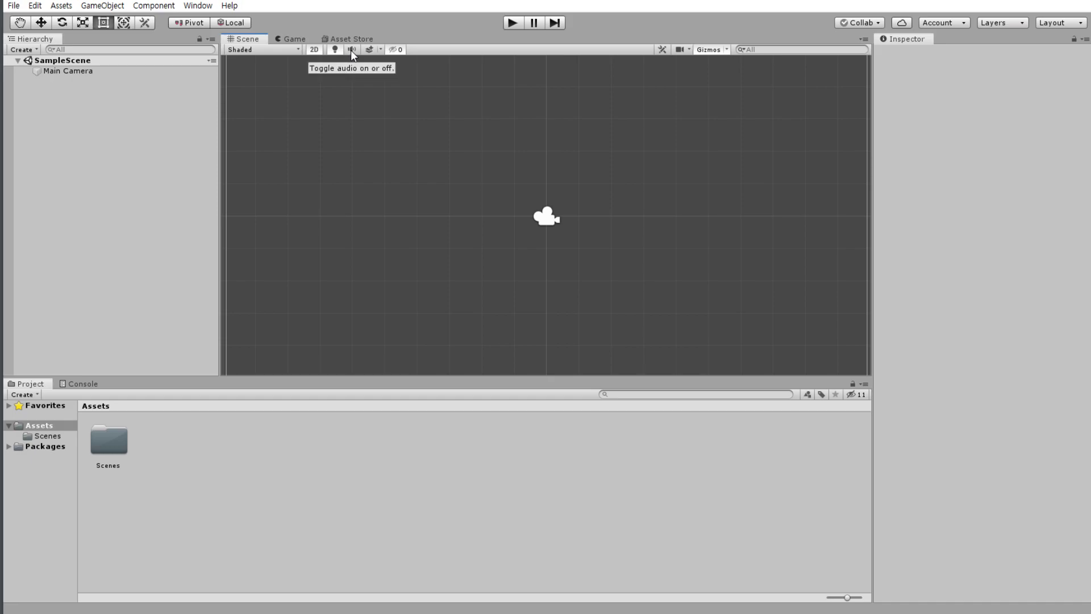
Switch the main view from Scene to the Game view.
{"action": "left_click", "coordinate": [380, 49]}
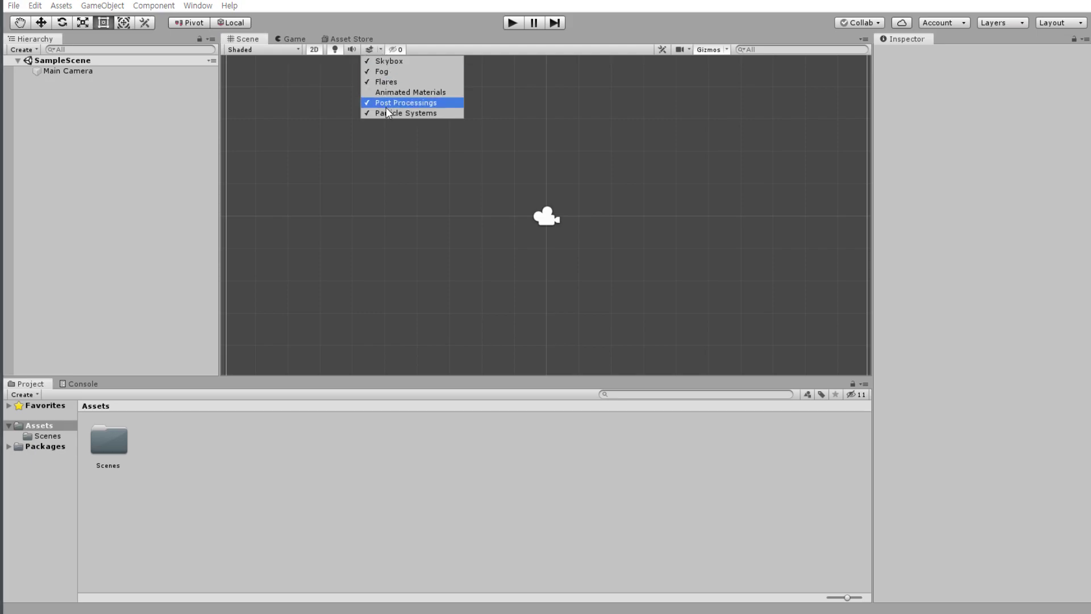
{"action": "left_click", "coordinate": [380, 50]}
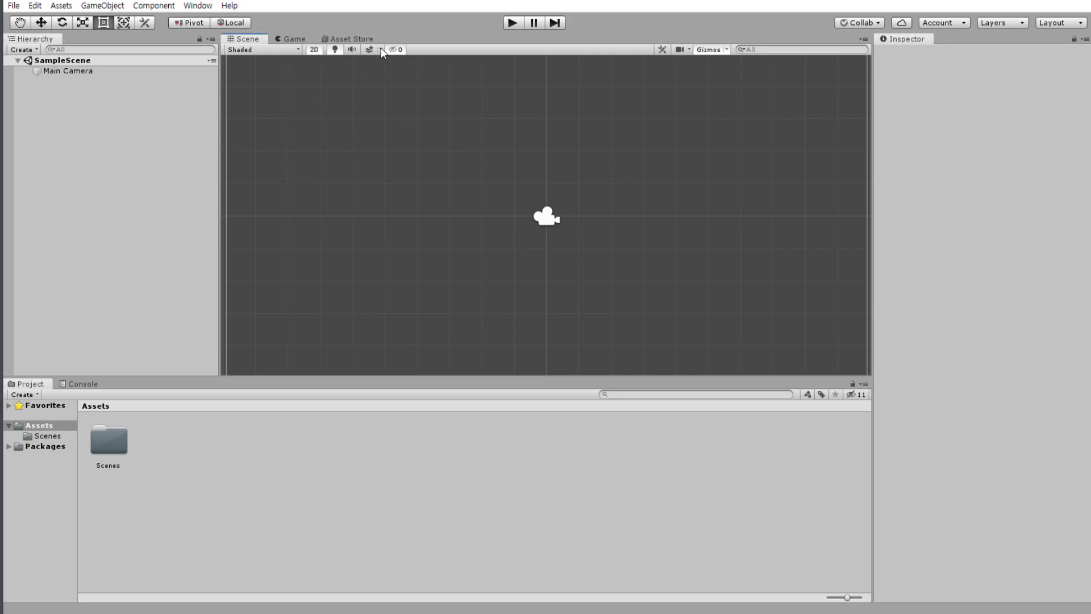
{"action": "left_click", "coordinate": [294, 39]}
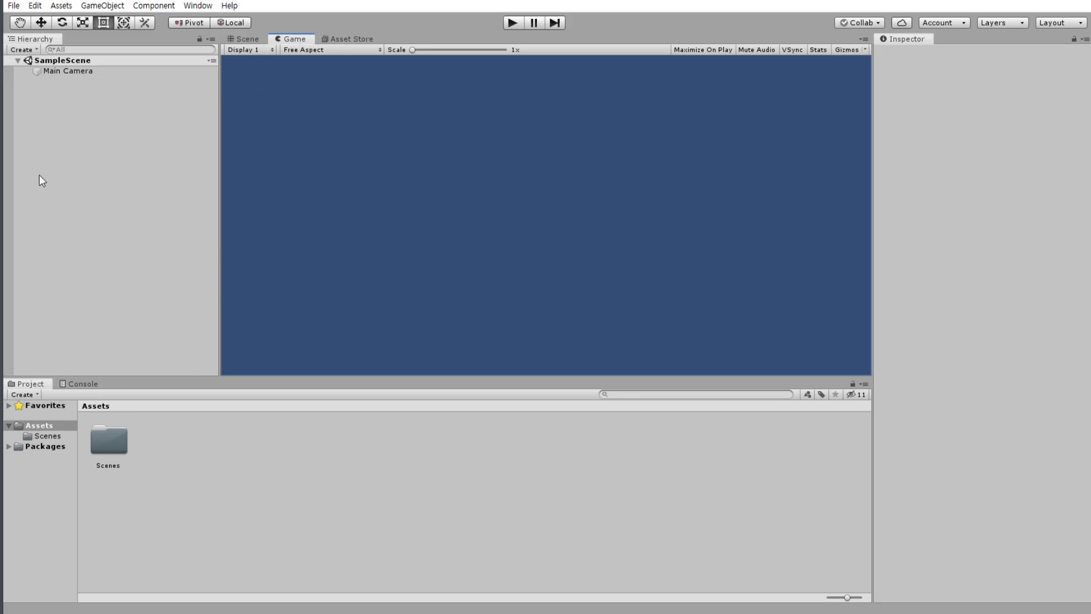
Dock the Hierarchy beside the Project panel and adjust the panel sizes and Inspector width.
{"action": "left_click_drag", "start_coordinate": [35, 39], "coordinate": [41, 512]}
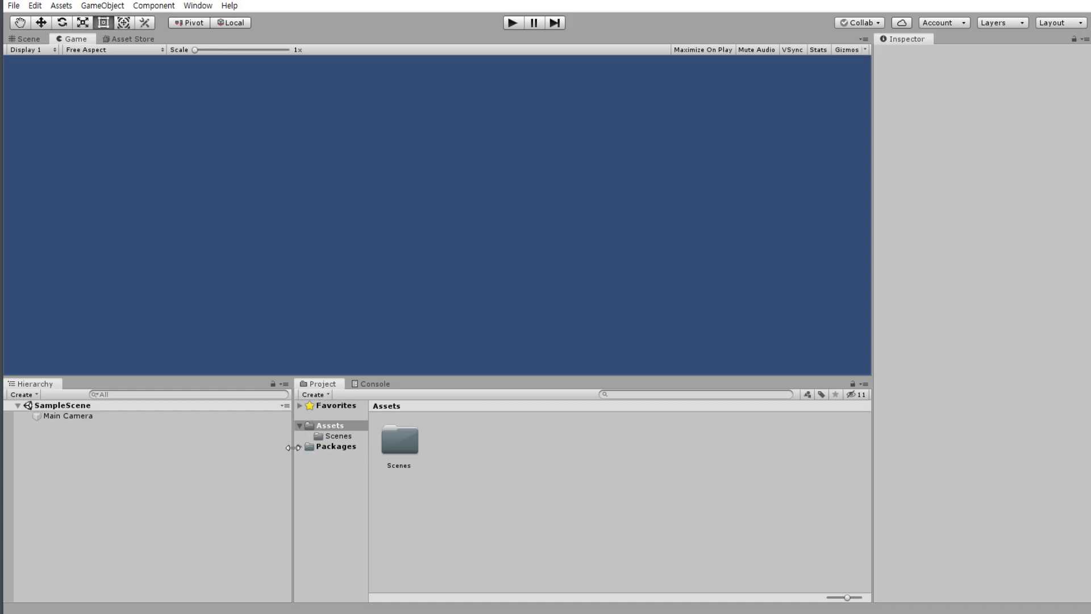
{"action": "mouse_move", "coordinate": [292, 447]}
{"action": "left_mouse_down"}
{"action": "mouse_move", "coordinate": [135, 460]}
{"action": "mouse_move", "coordinate": [162, 461]}
{"action": "left_mouse_up"}
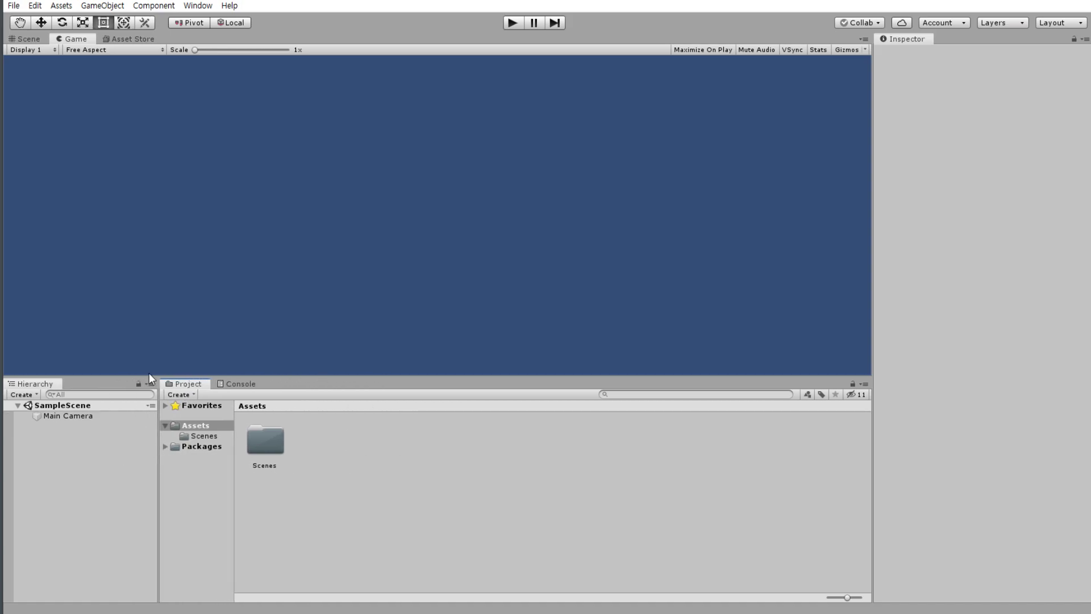
{"action": "mouse_move", "coordinate": [149, 374]}
{"action": "left_mouse_down"}
{"action": "mouse_move", "coordinate": [143, 424]}
{"action": "mouse_move", "coordinate": [145, 401]}
{"action": "left_mouse_up"}
{"action": "left_click_drag", "start_coordinate": [155, 465], "coordinate": [192, 466]}
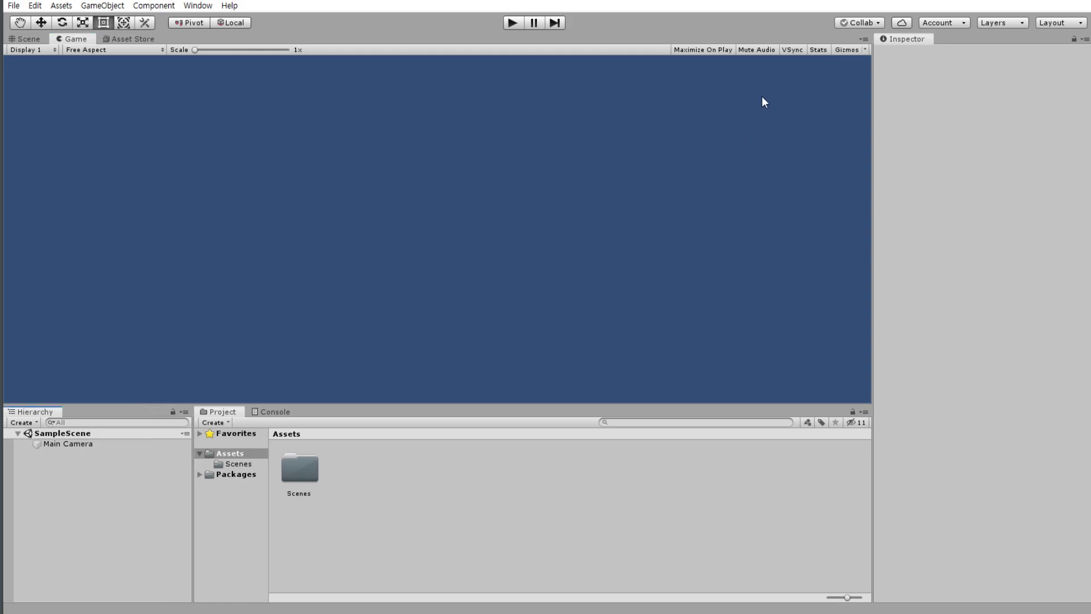
{"action": "left_click_drag", "start_coordinate": [872, 160], "coordinate": [857, 167]}
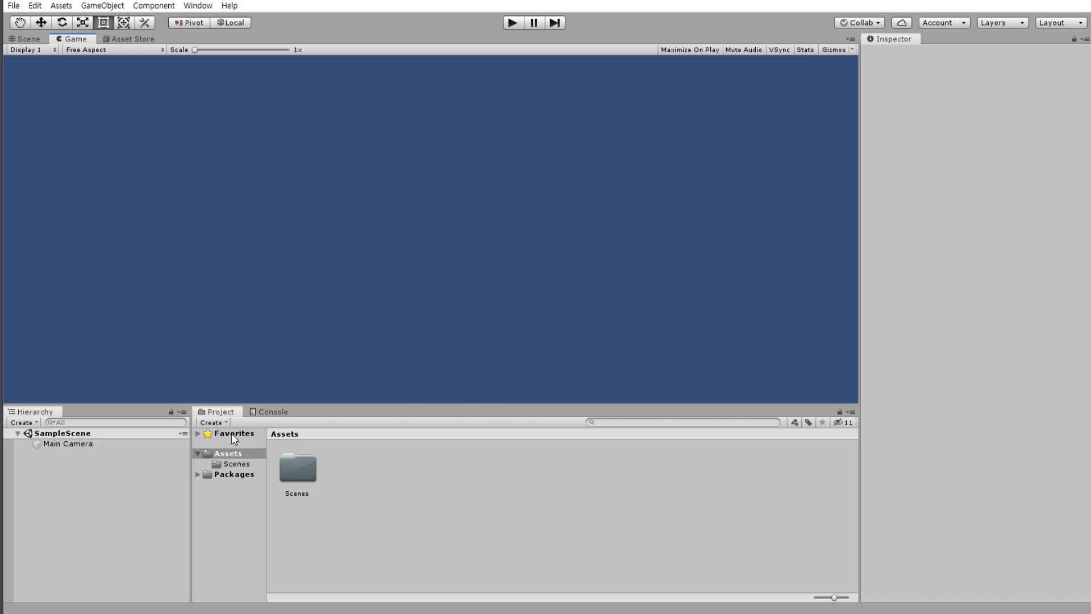
Dock the Console to the right of the Project panel, then return to the Scene view.
{"action": "left_click", "coordinate": [268, 414]}
{"action": "left_click_drag", "start_coordinate": [269, 418], "coordinate": [733, 496]}
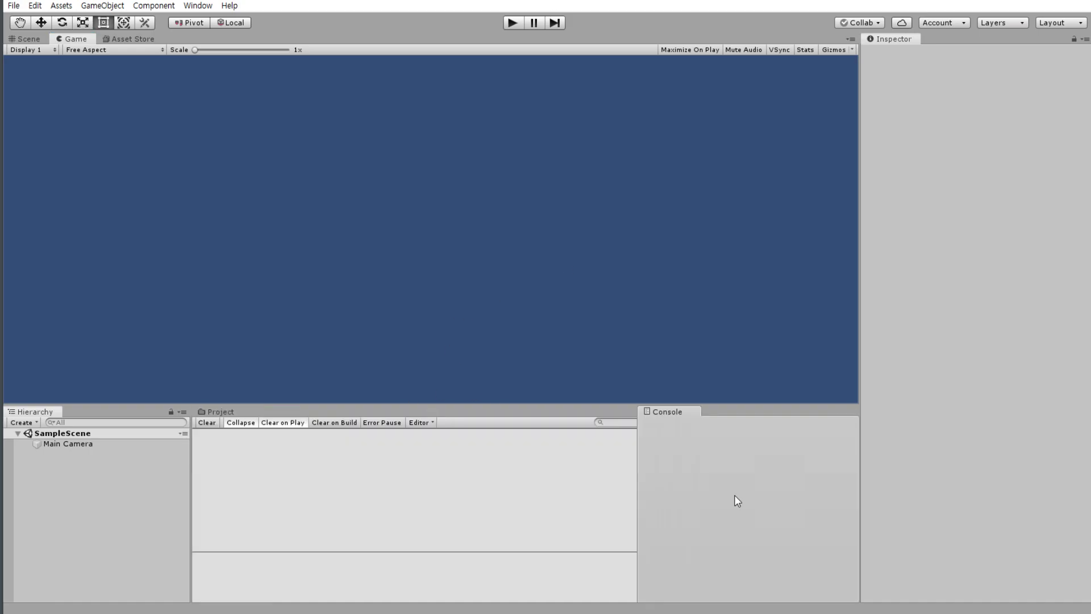
{"action": "left_click_drag", "start_coordinate": [635, 485], "coordinate": [609, 485]}
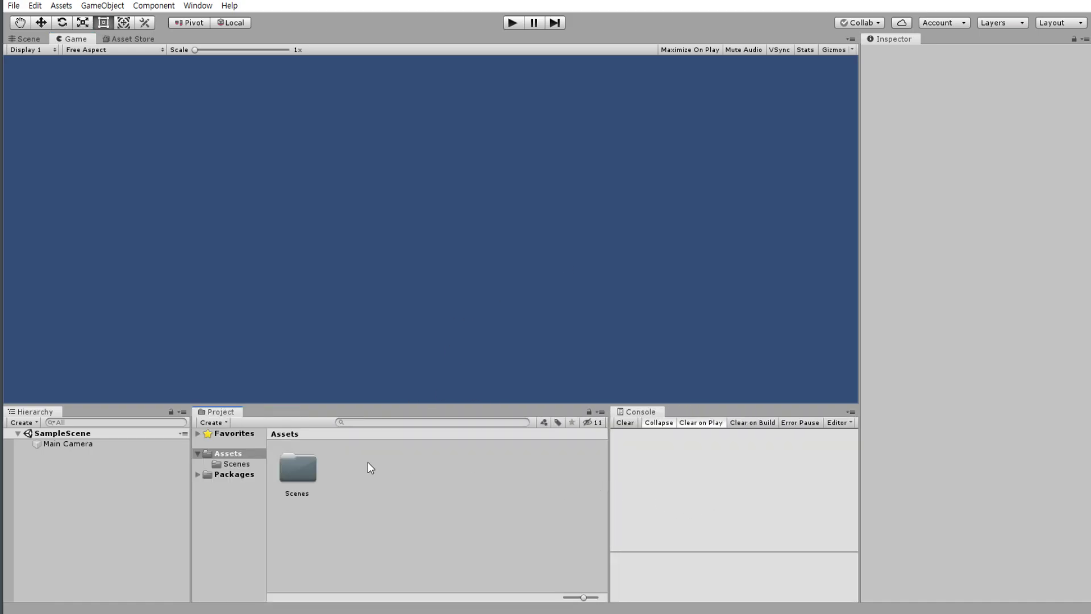
{"action": "left_click_drag", "start_coordinate": [190, 512], "coordinate": [188, 511]}
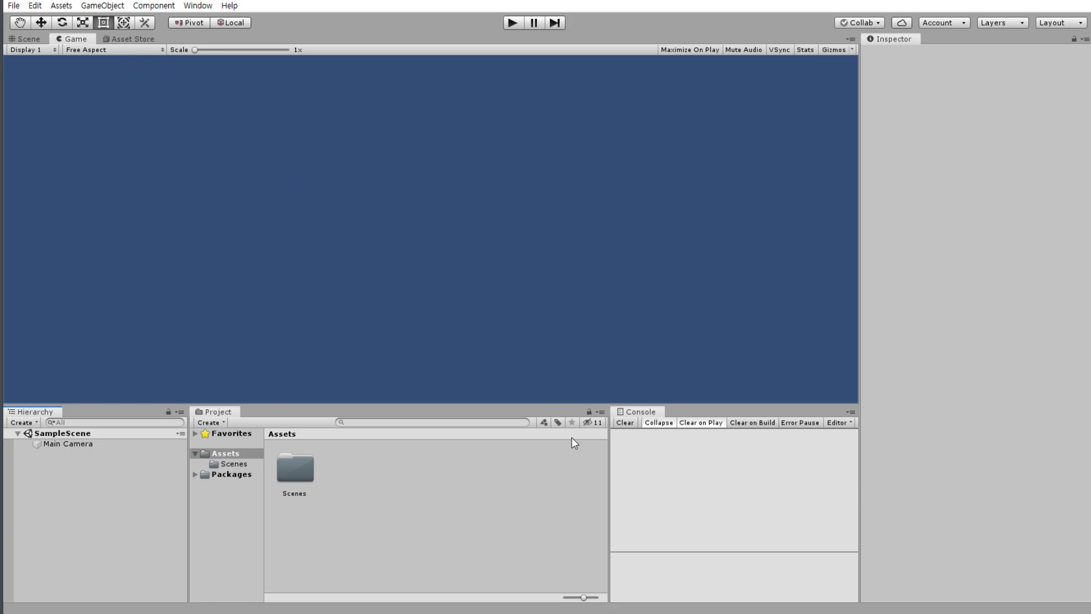
{"action": "left_click", "coordinate": [666, 469]}
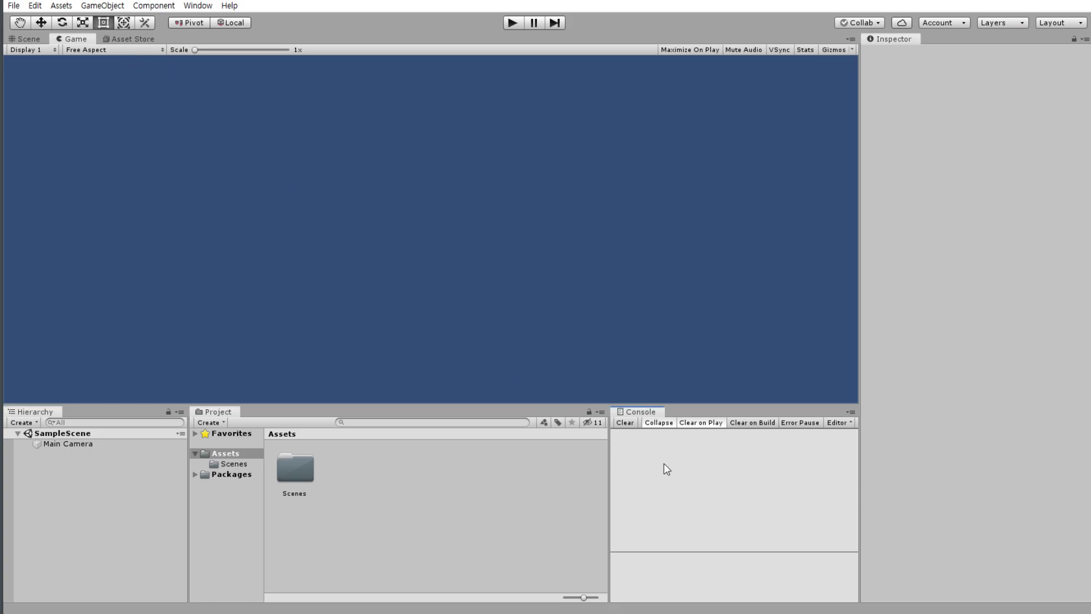
{"action": "left_click", "coordinate": [587, 422]}
{"action": "left_click", "coordinate": [27, 41]}
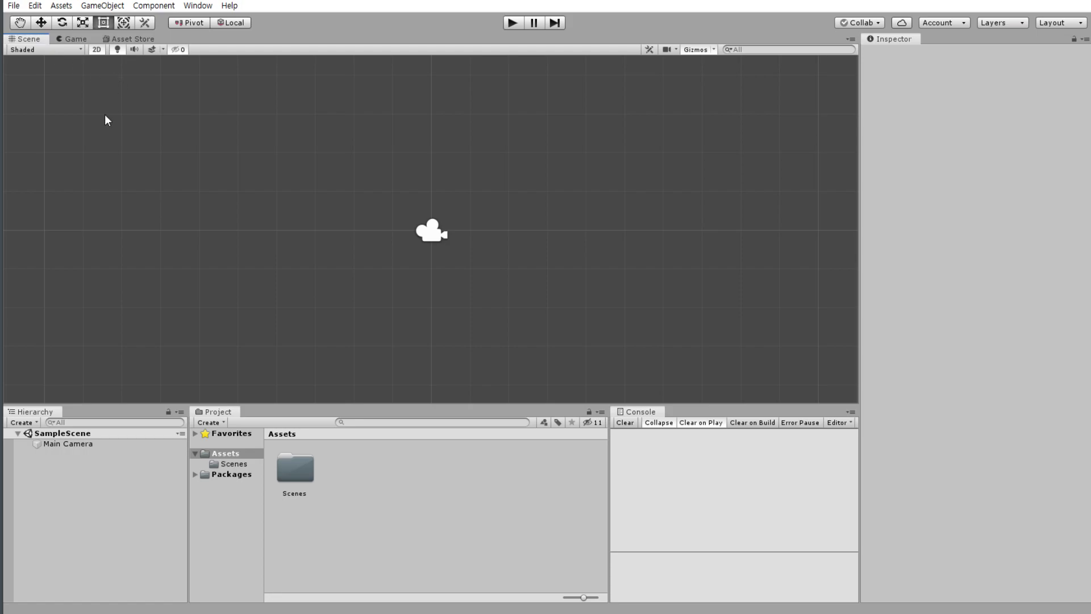
Select the Assets folder and widen the Project folder tree and panel.
{"action": "left_click", "coordinate": [108, 496]}
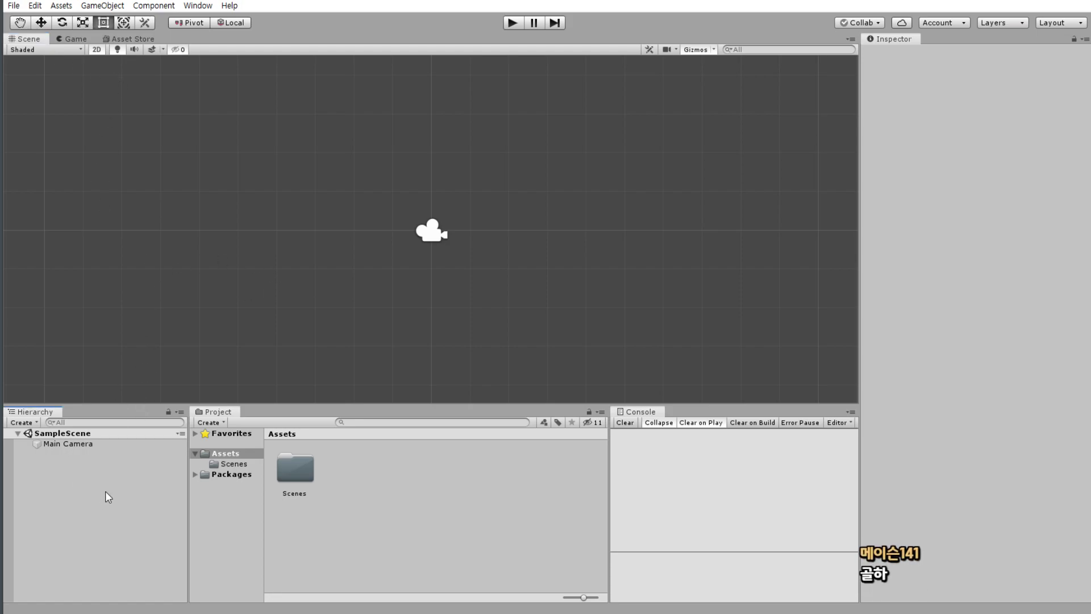
{"action": "left_click", "coordinate": [263, 517]}
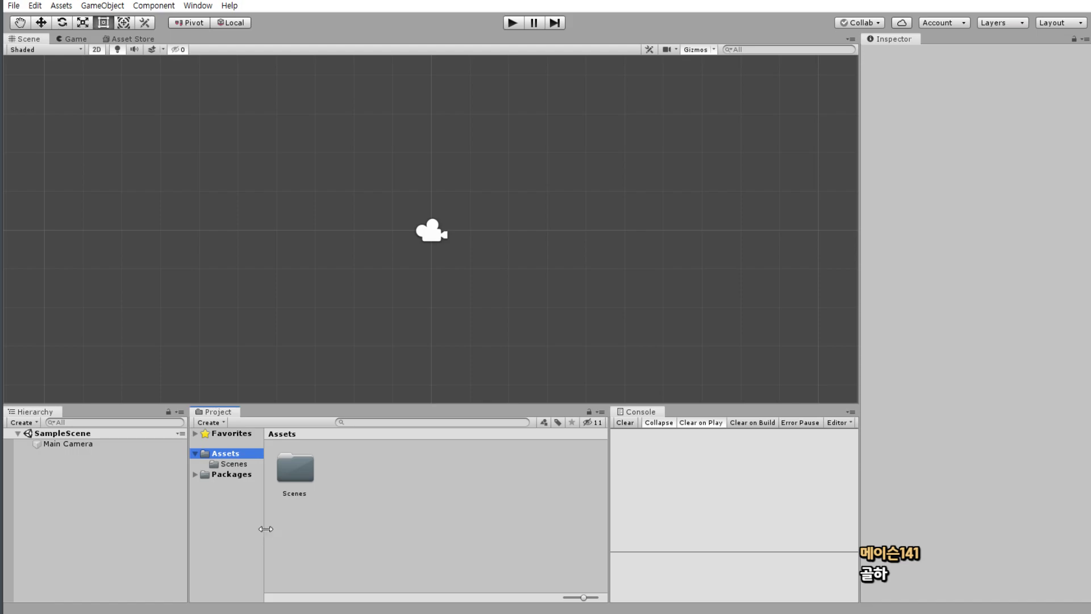
{"action": "left_click_drag", "start_coordinate": [264, 530], "coordinate": [292, 530]}
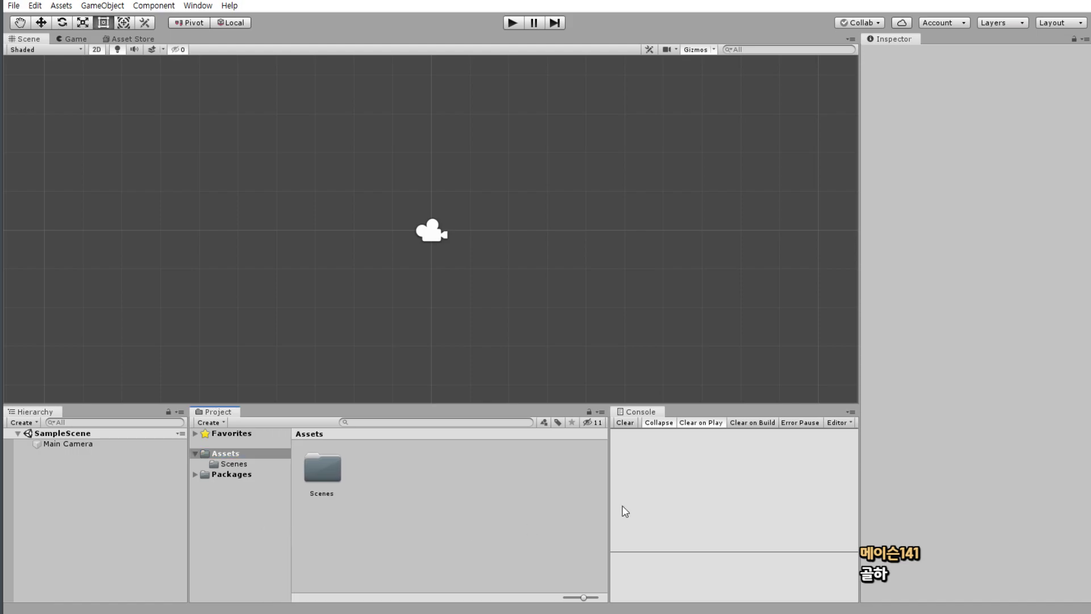
{"action": "mouse_move", "coordinate": [609, 512]}
{"action": "left_mouse_down"}
{"action": "mouse_move", "coordinate": [634, 518]}
{"action": "mouse_move", "coordinate": [625, 516]}
{"action": "left_mouse_up"}
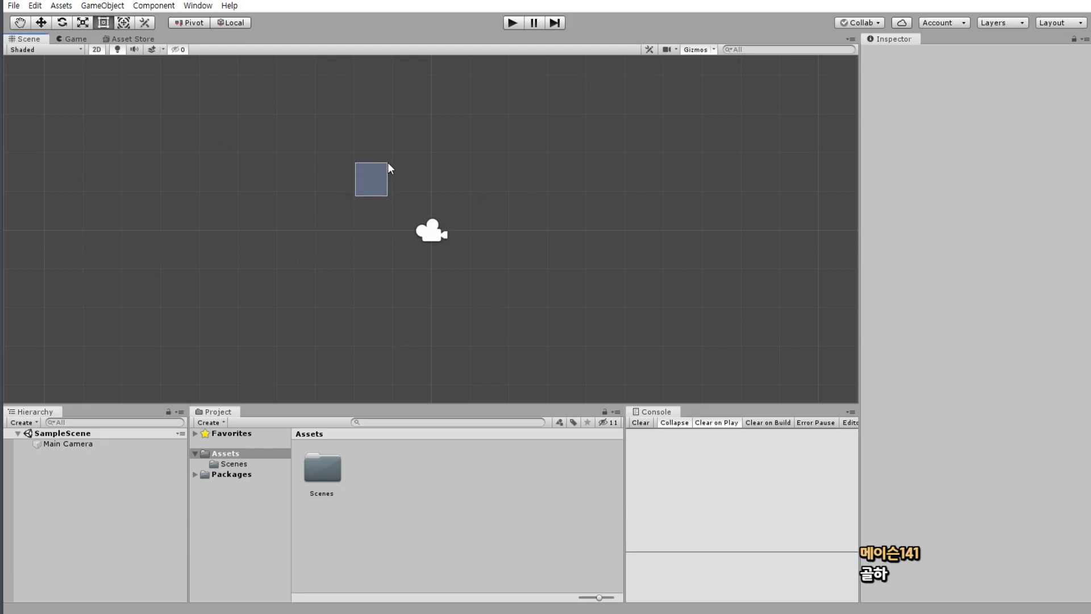
Pan the empty scene, then switch to the handwritten master-plan image.
{"action": "scroll", "coordinate": [341, 172], "scroll_direction": "up", "scroll_amount": 2}
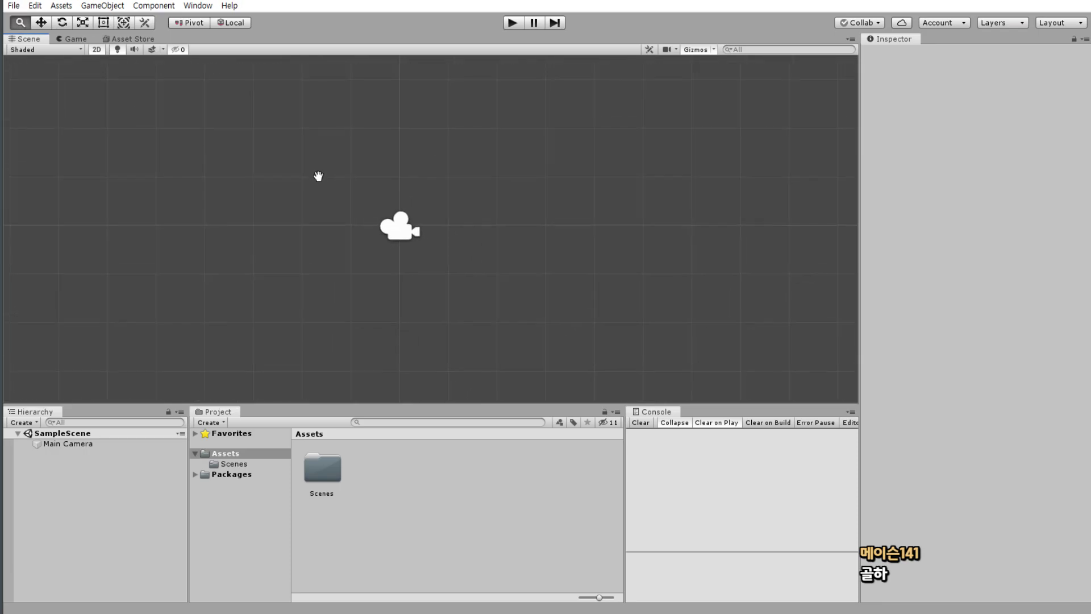
{"action": "middle_click_drag", "start_coordinate": [341, 179], "coordinate": [348, 172]}
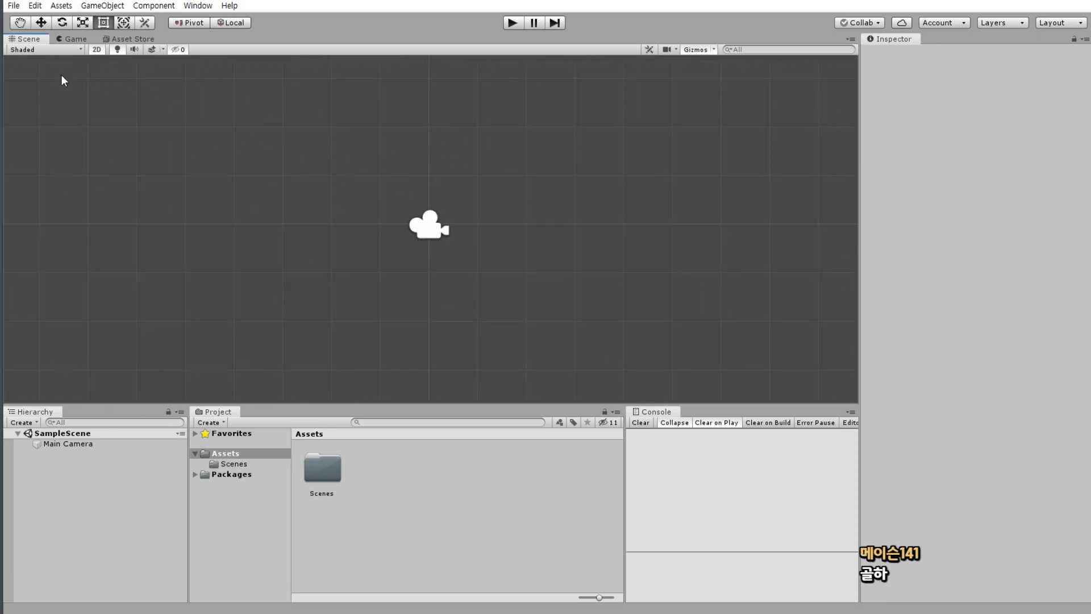
{"action": "key", "text": "alt+Tab"}
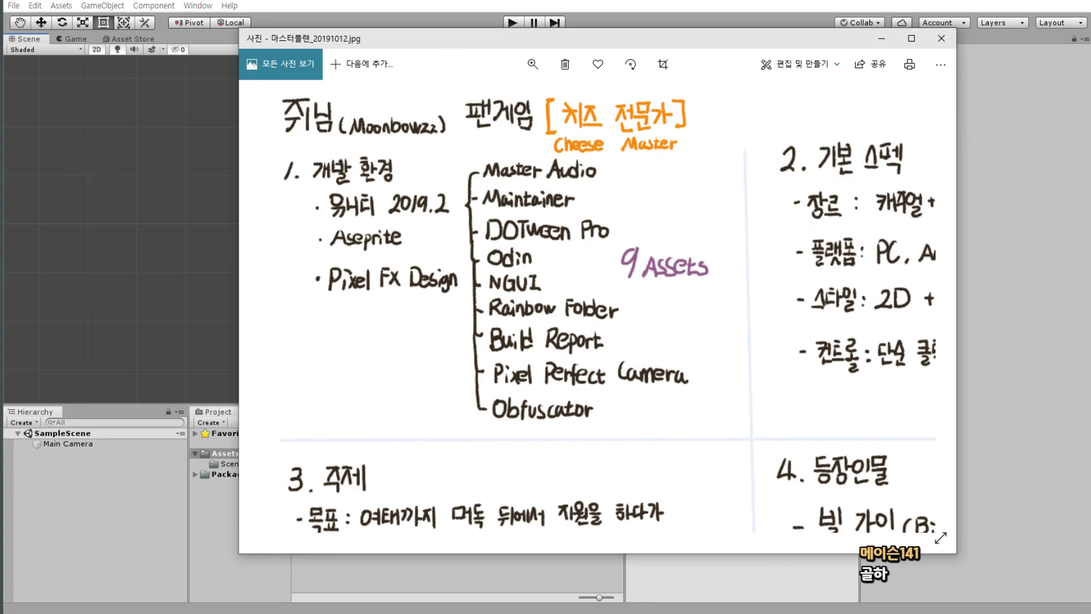
Close the plan image viewer with Alt+F4 to return to Unity.
{"action": "key", "text": "alt+F4"}
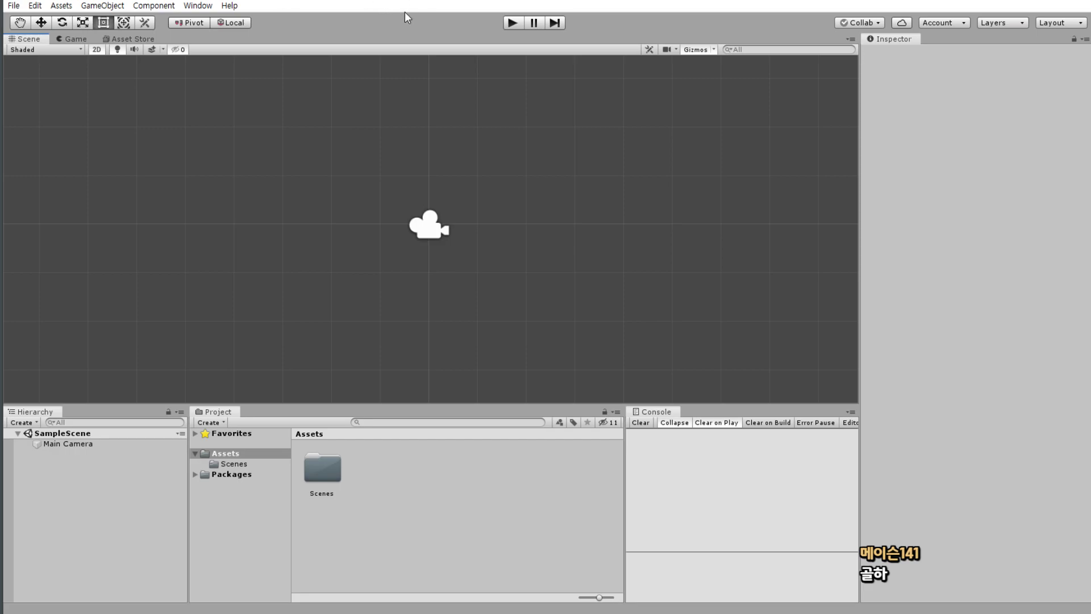
Open My Assets in the Asset Store and dismiss the new features notice.
{"action": "left_click", "coordinate": [138, 35]}
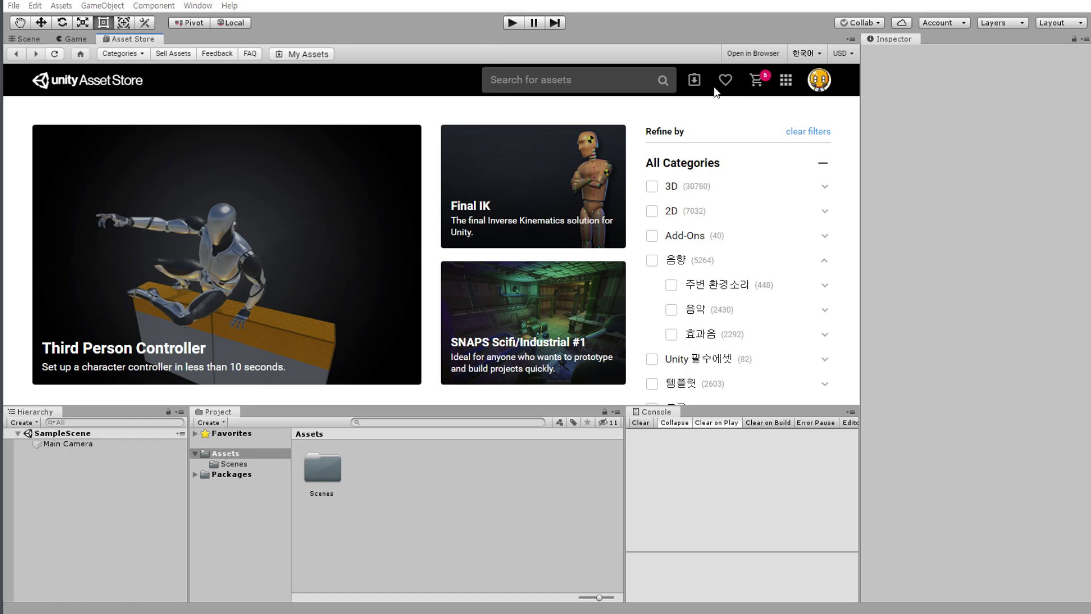
{"action": "left_click", "coordinate": [688, 79]}
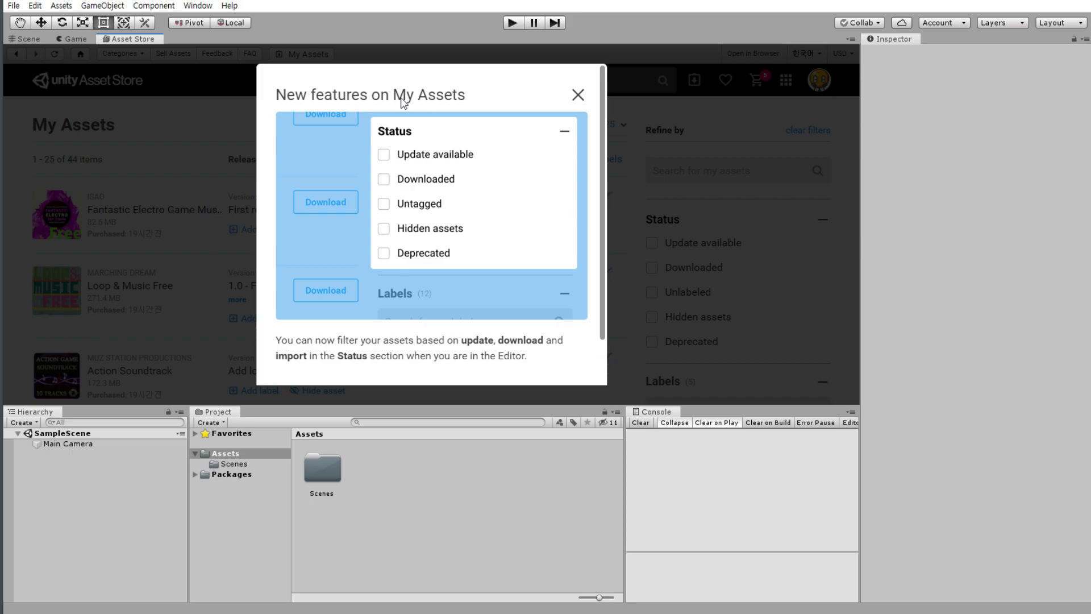
{"action": "left_click", "coordinate": [578, 94]}
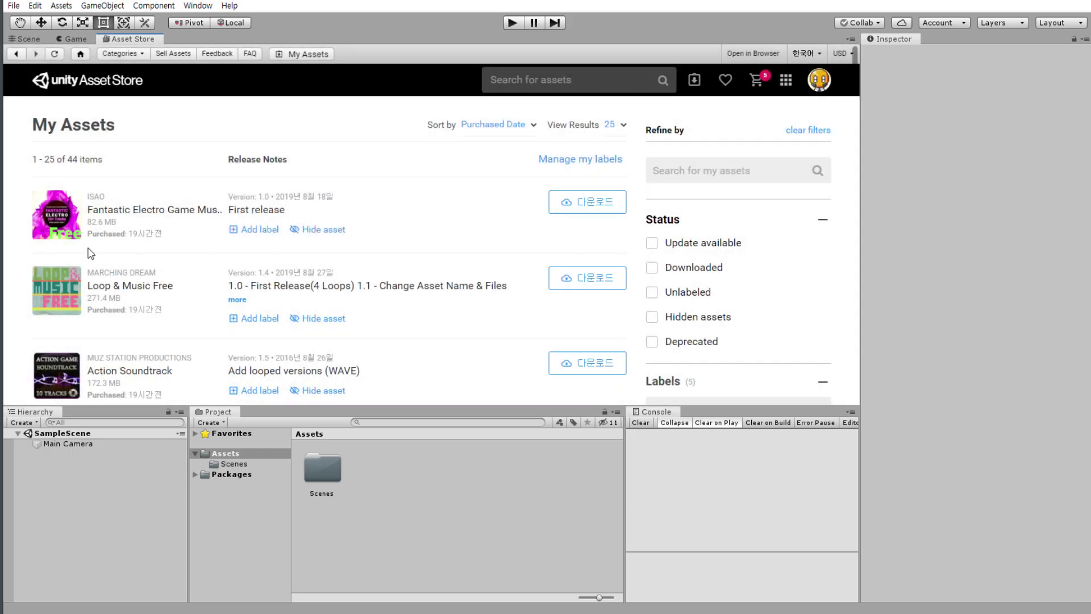
Hide Fantastic Electro Game Music, Loop & Music Free and Action Soundtrack from the list.
{"action": "left_click", "coordinate": [318, 229]}
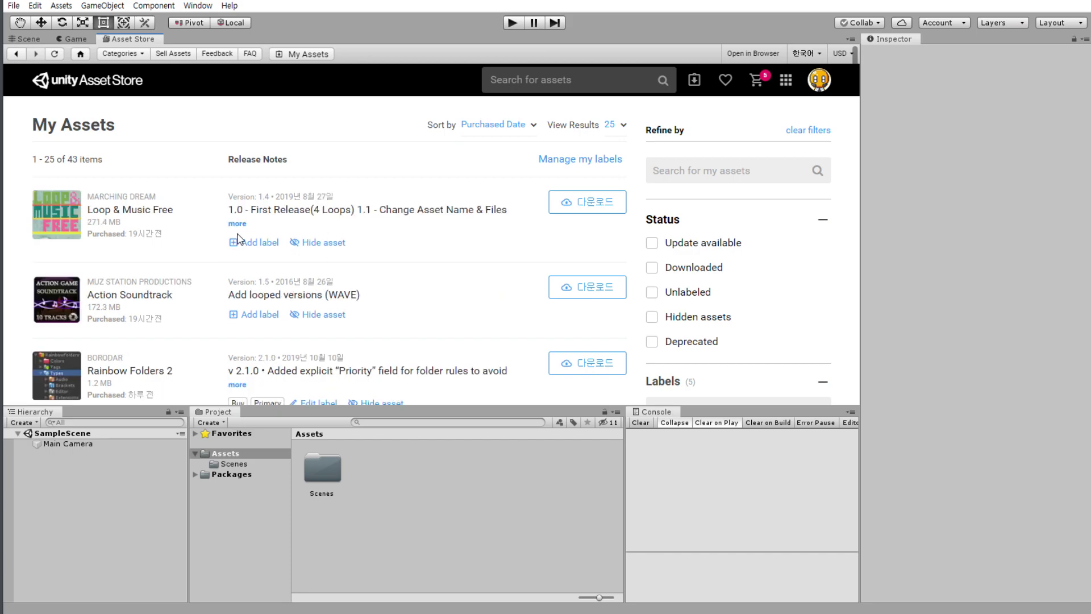
{"action": "left_click", "coordinate": [338, 244]}
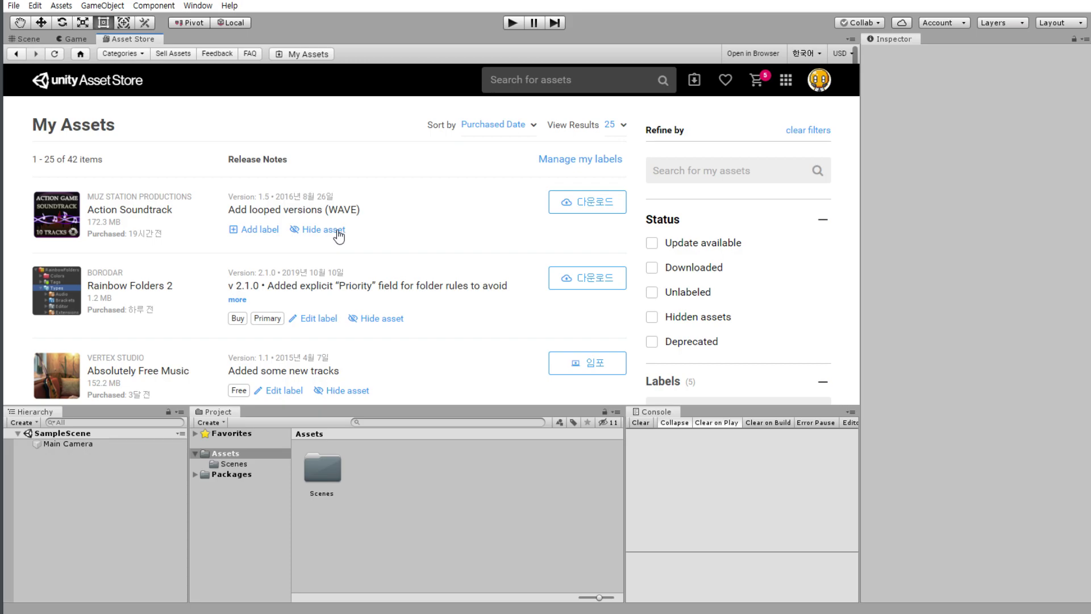
{"action": "left_click", "coordinate": [335, 230]}
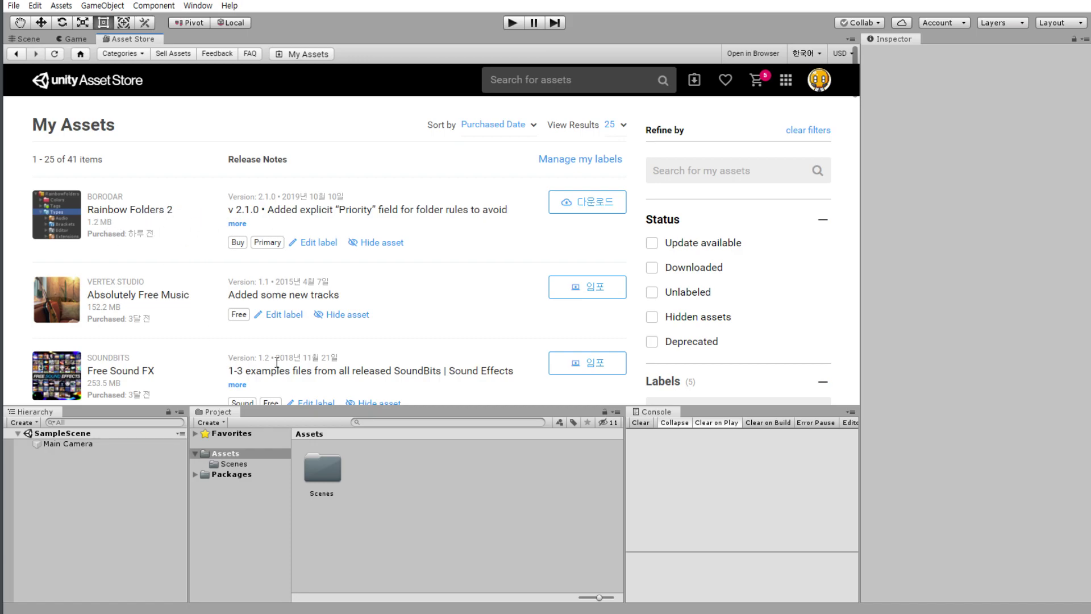
Download the Rainbow Folders 2 package.
{"action": "left_click", "coordinate": [195, 474]}
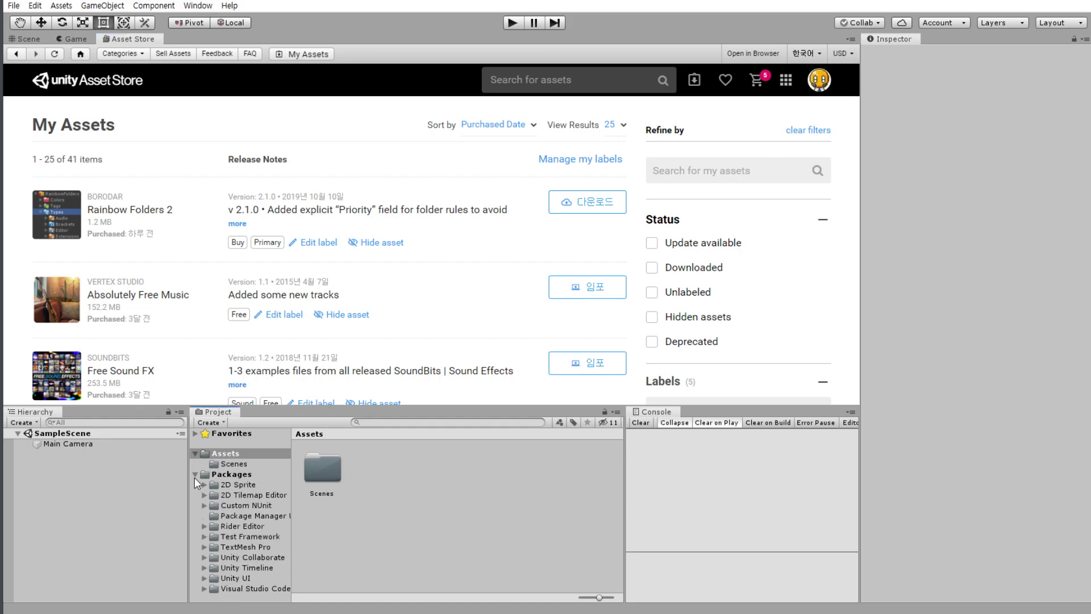
{"action": "left_click", "coordinate": [195, 475]}
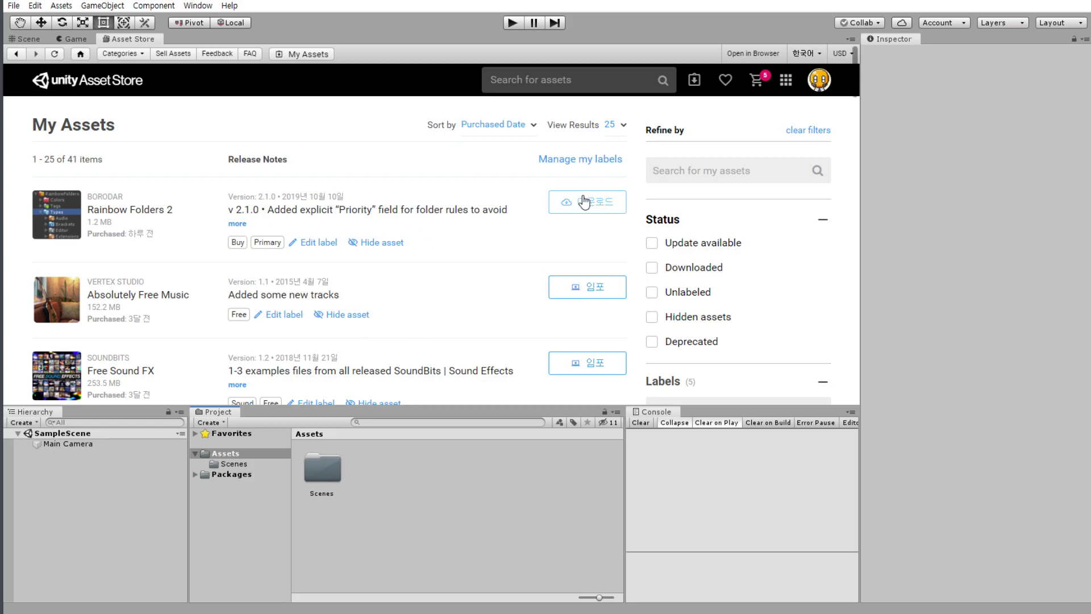
{"action": "left_click", "coordinate": [566, 203]}
Import all files of Rainbow Folders 2 into the project.
{"action": "left_click", "coordinate": [601, 209]}
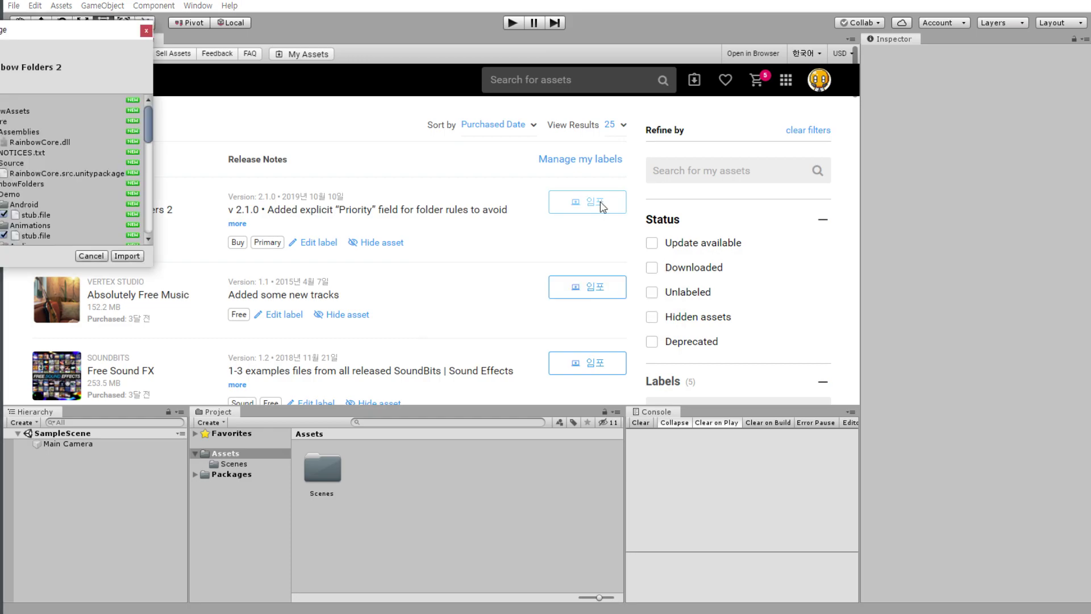
{"action": "left_click", "coordinate": [137, 255]}
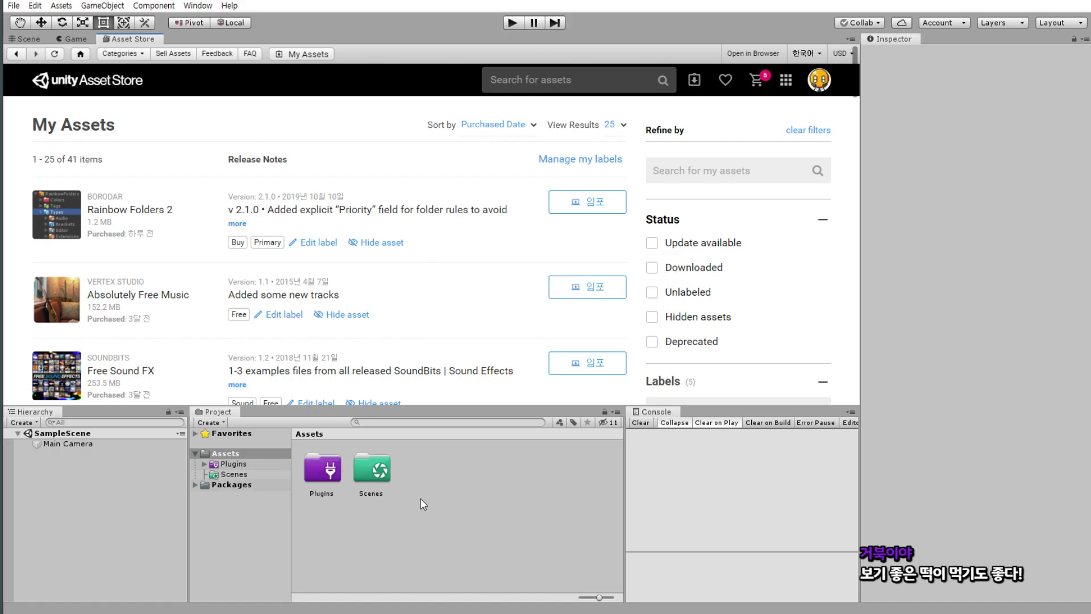
Rename the Scenes folder to 0Scenes.
{"action": "left_click", "coordinate": [320, 469]}
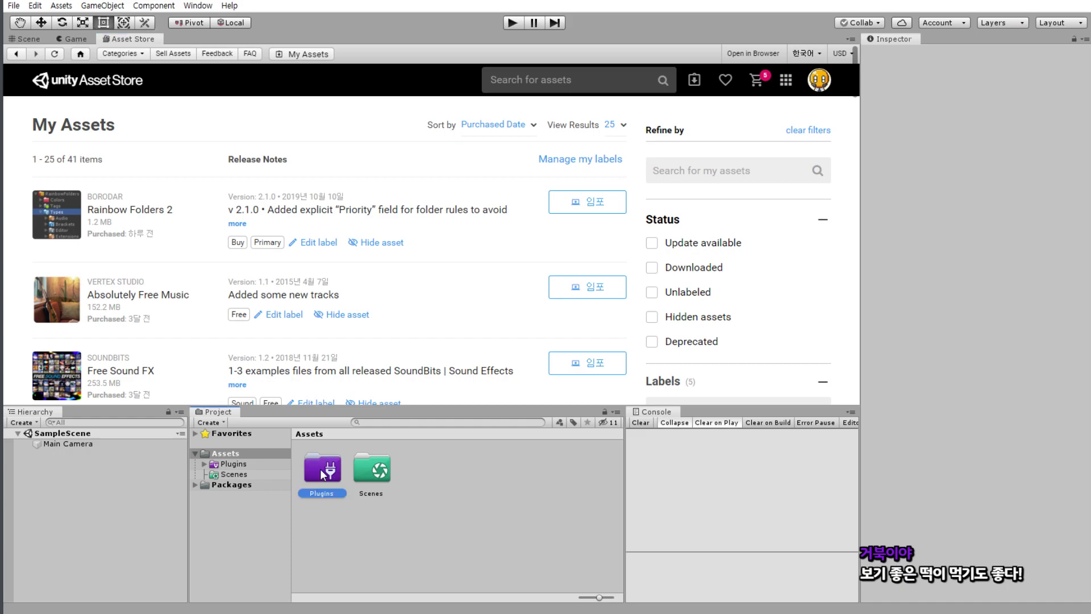
{"action": "left_click", "coordinate": [373, 469]}
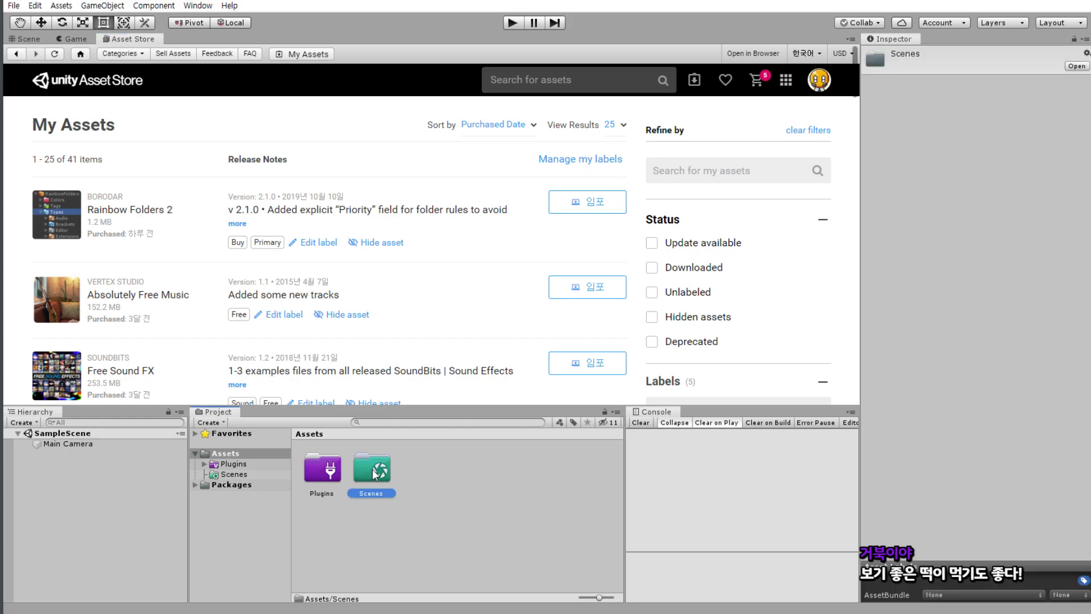
{"action": "left_click", "coordinate": [383, 534]}
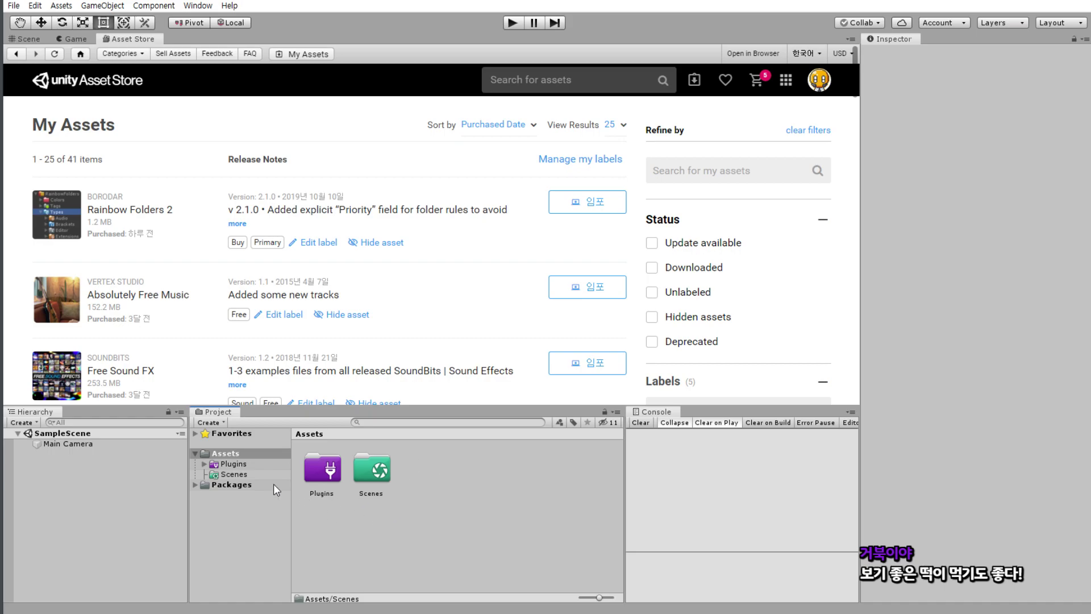
{"action": "left_click", "coordinate": [361, 471]}
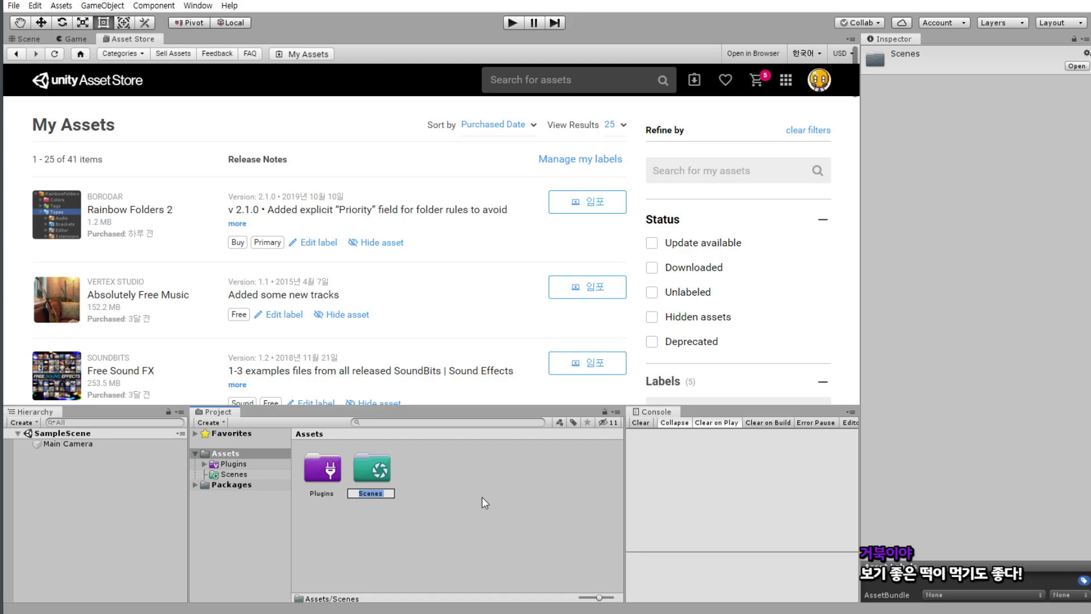
{"action": "key", "text": "Home"}
{"action": "type", "text": "0"}
{"action": "key", "text": "Return"}
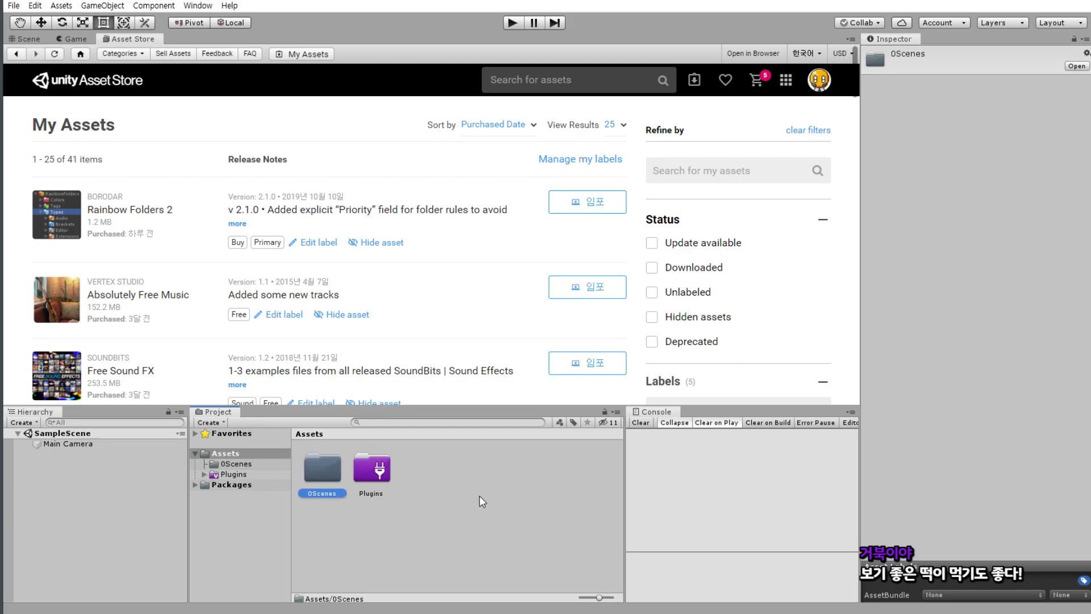
Give 0Scenes the Rainbow Folders Scenes-type icon.
{"action": "right_click", "coordinate": [479, 496]}
{"action": "left_click", "coordinate": [306, 465]}
{"action": "left_click", "coordinate": [319, 473]}
{"action": "right_click", "coordinate": [319, 472]}
{"action": "mouse_move", "coordinate": [353, 466]}
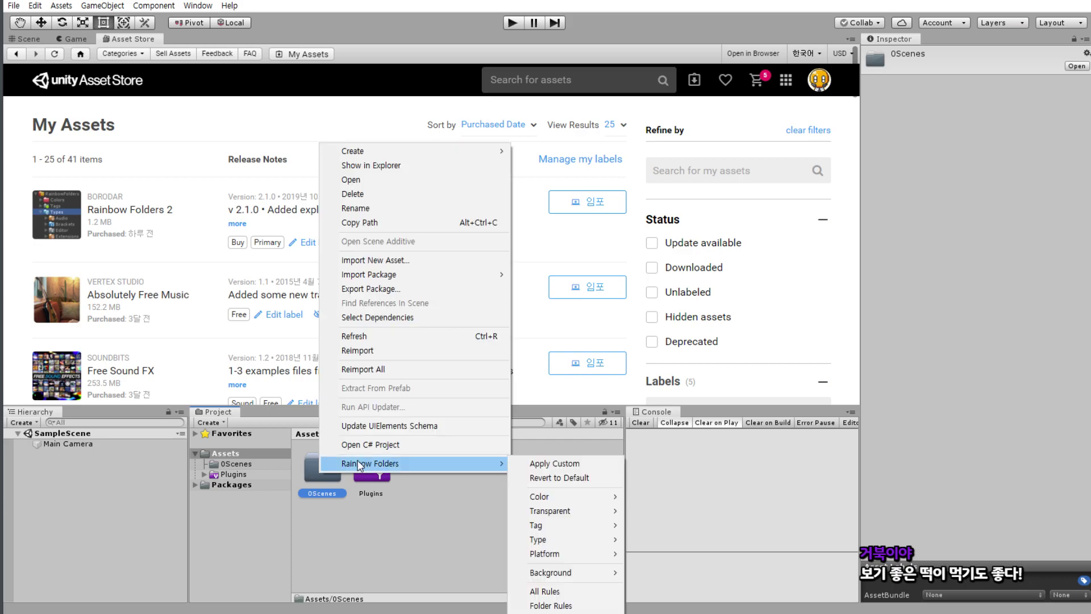
{"action": "mouse_move", "coordinate": [568, 540]}
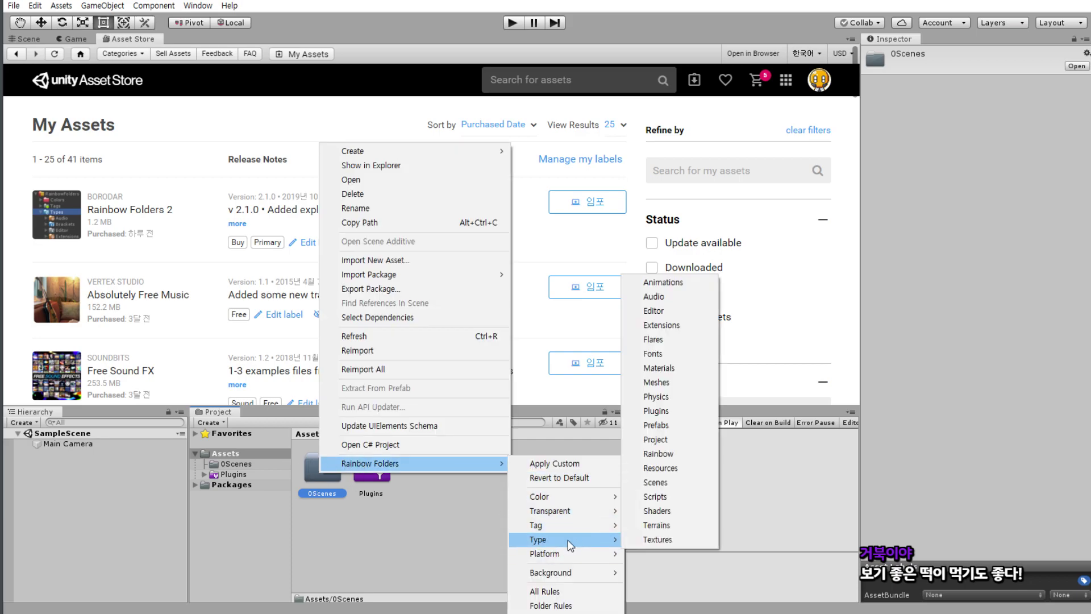
{"action": "left_click", "coordinate": [676, 483]}
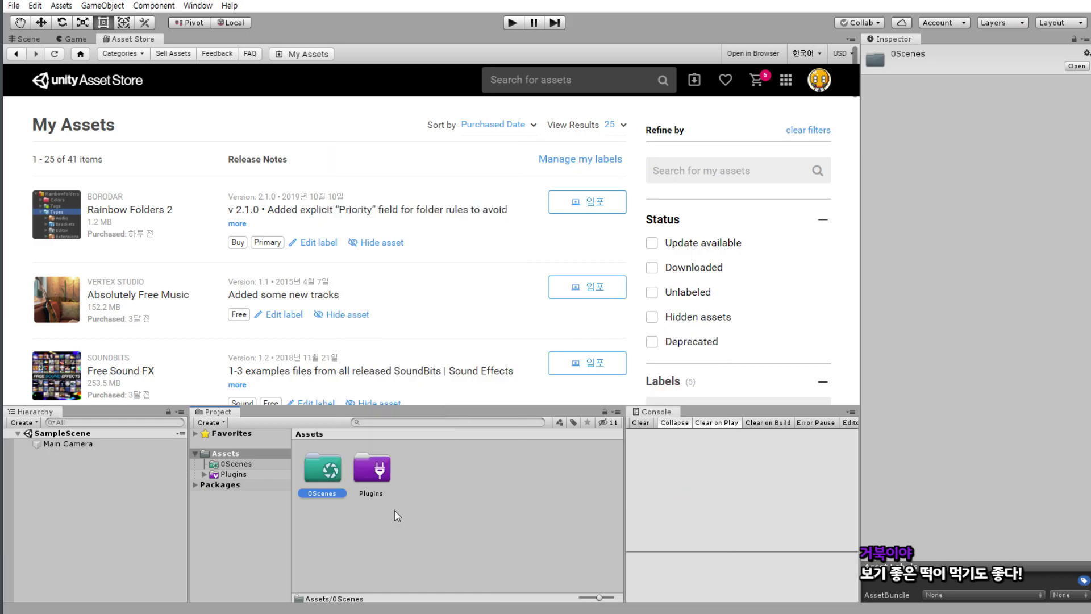
{"action": "right_click", "coordinate": [438, 478]}
Create a new folder in Assets named 1Prefabs.
{"action": "mouse_move", "coordinate": [477, 171]}
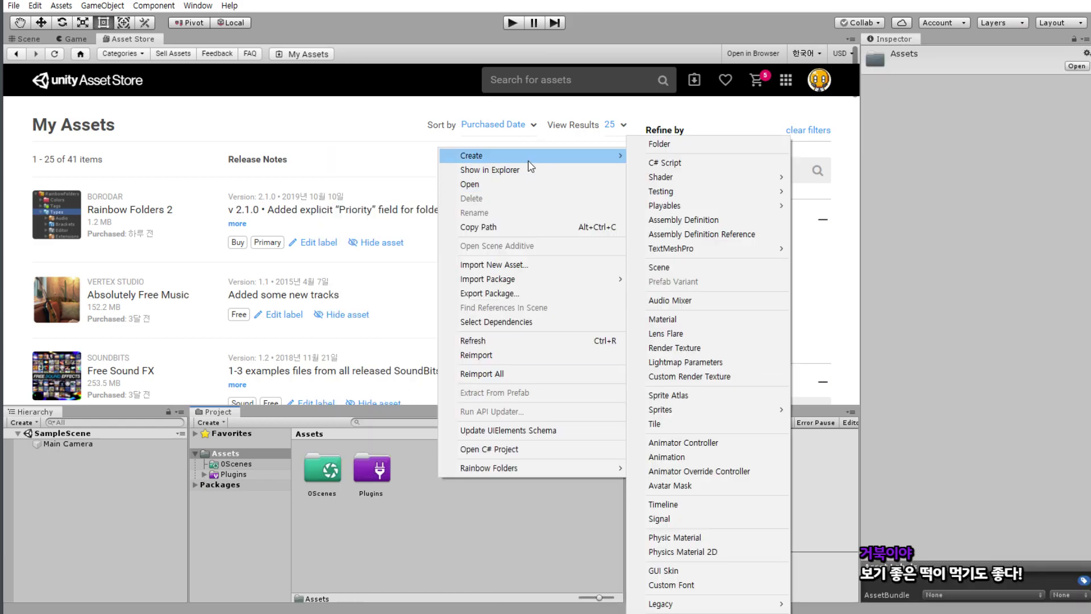
{"action": "left_click", "coordinate": [688, 144]}
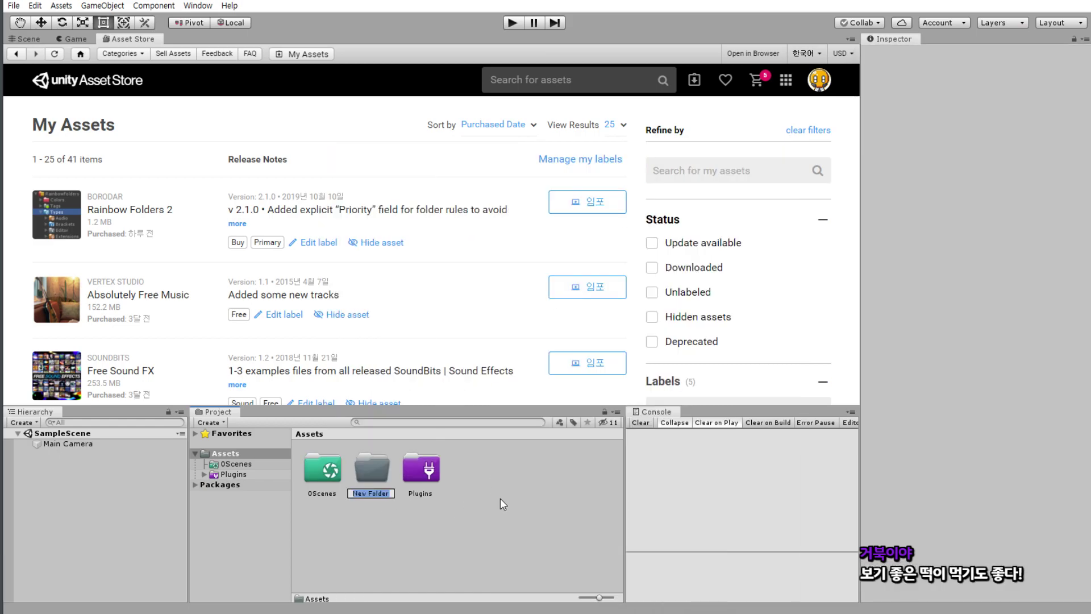
{"action": "type", "text": "1P"}
{"action": "type", "text": "ref"}
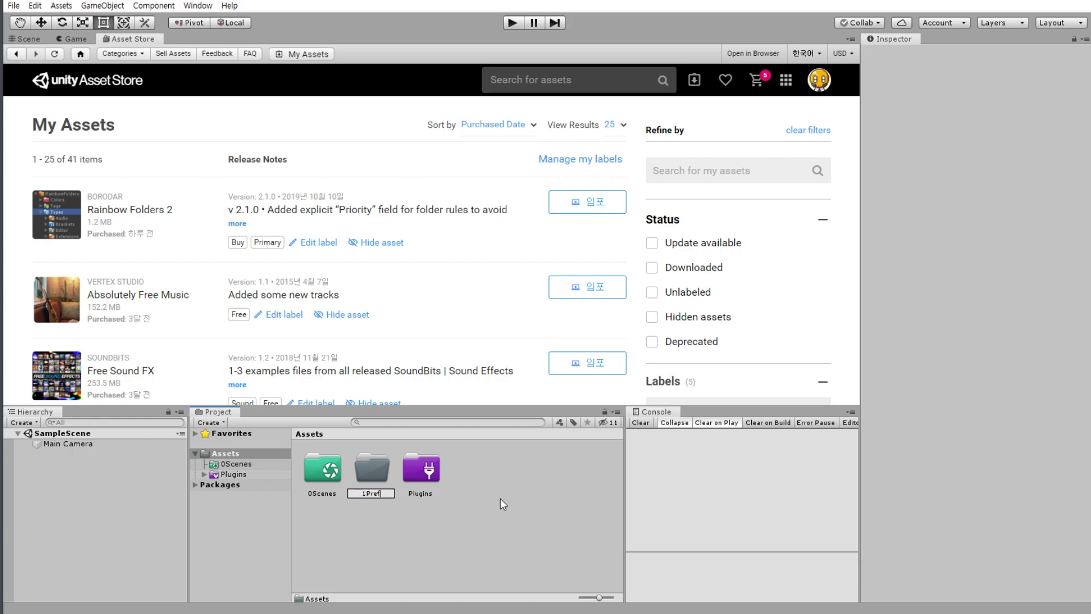
{"action": "type", "text": "ebs"}
{"action": "key", "text": "Left"}
{"action": "key", "text": "Left"}
{"action": "key", "text": "BackSpace"}
{"action": "type", "text": "a"}
{"action": "key", "text": "Return"}
Mark 1Prefabs with the Rainbow Folders Prefabs-type icon.
{"action": "right_click", "coordinate": [378, 461]}
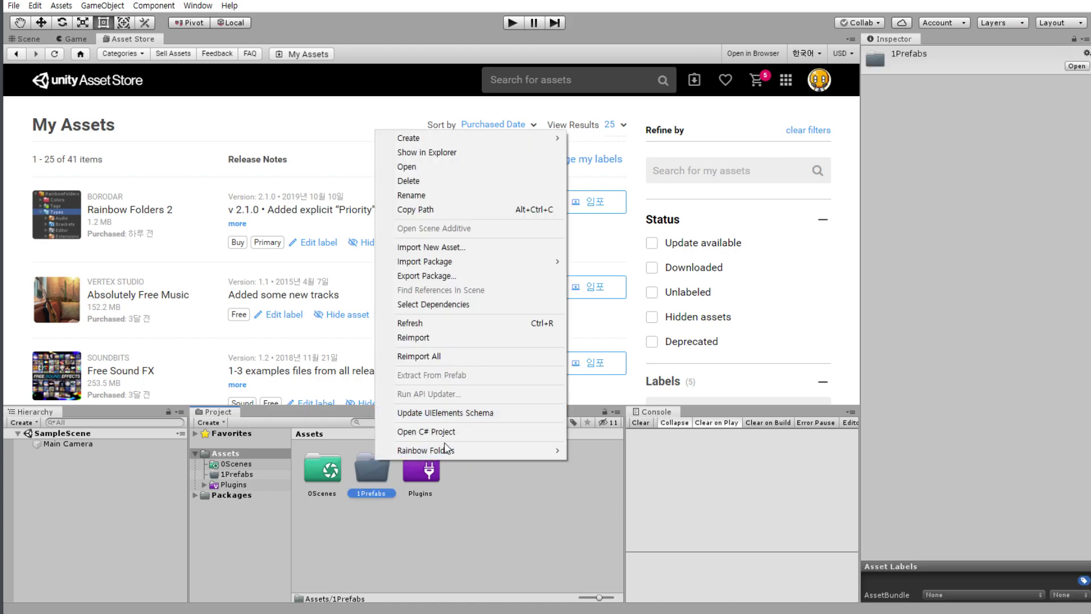
{"action": "mouse_move", "coordinate": [445, 449]}
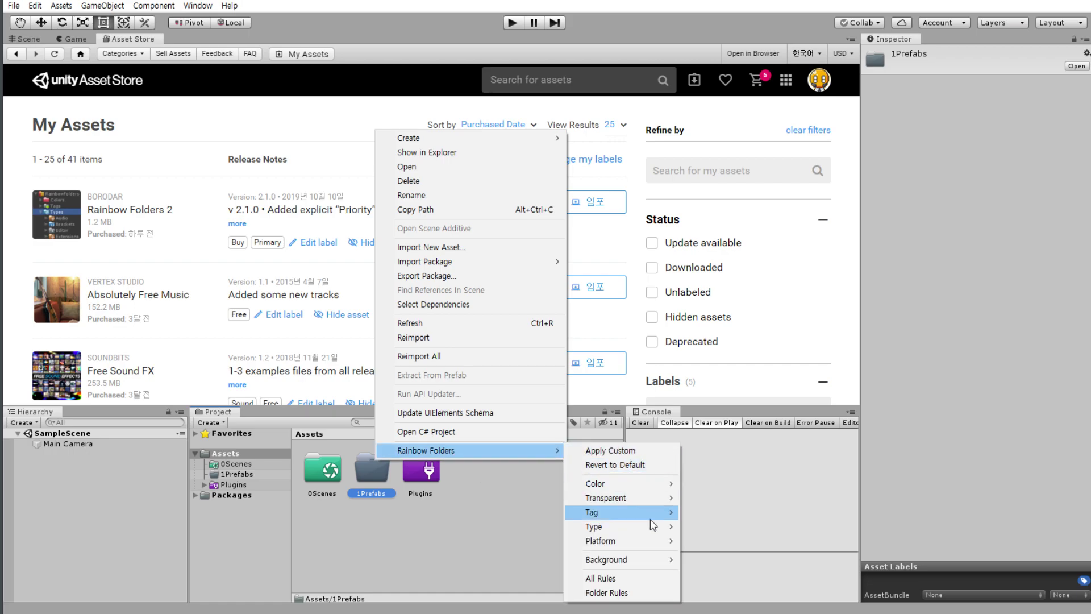
{"action": "mouse_move", "coordinate": [642, 537]}
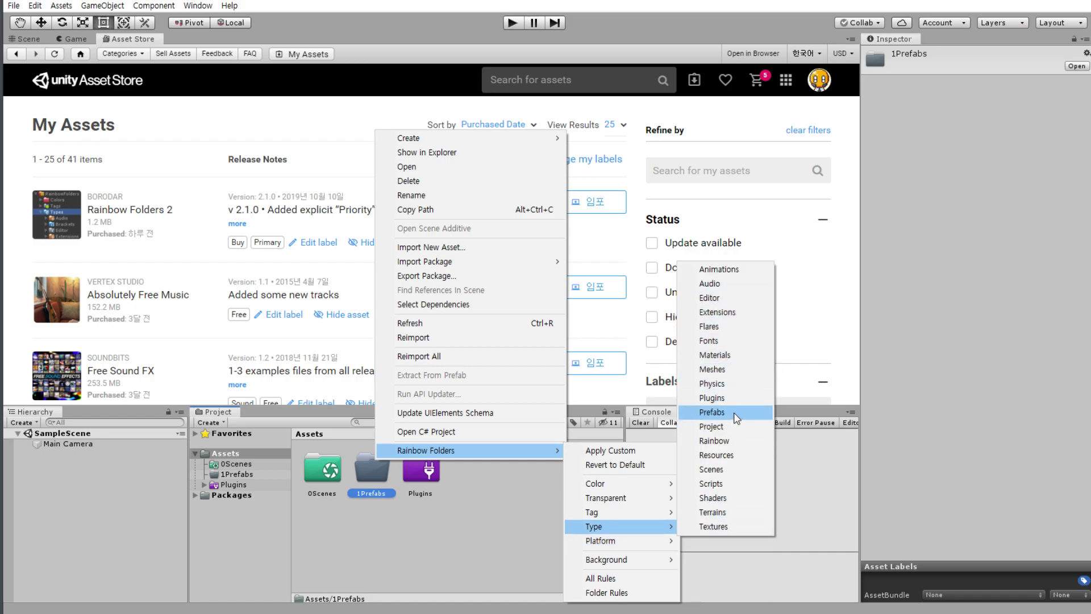
{"action": "left_click", "coordinate": [727, 434]}
{"action": "left_click", "coordinate": [451, 557]}
{"action": "right_click", "coordinate": [390, 536]}
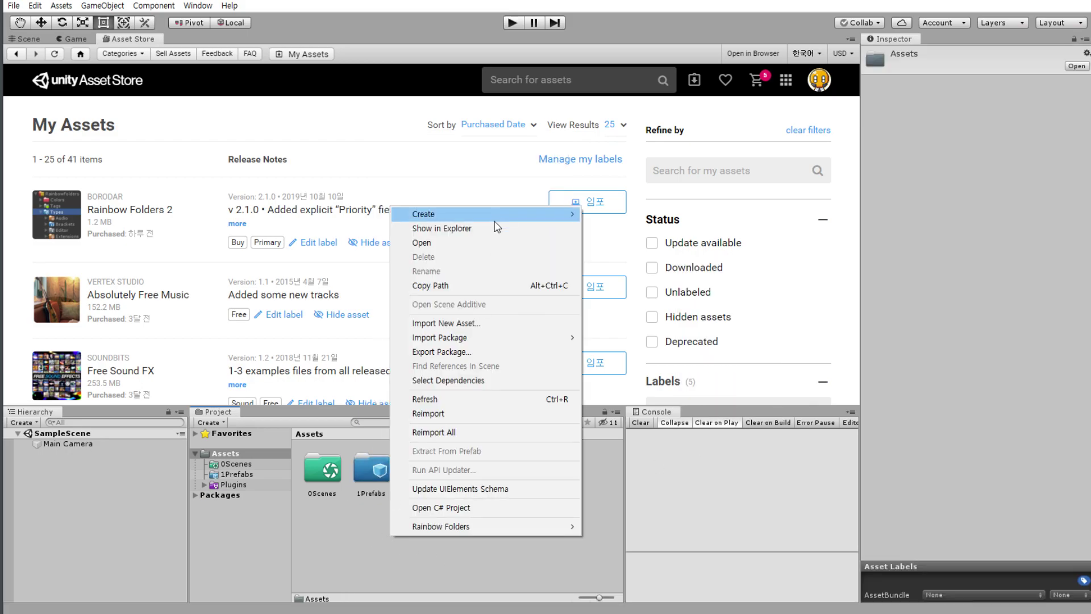
Create a new folder in Assets named 2Codes.
{"action": "mouse_move", "coordinate": [495, 216]}
{"action": "left_click", "coordinate": [647, 151]}
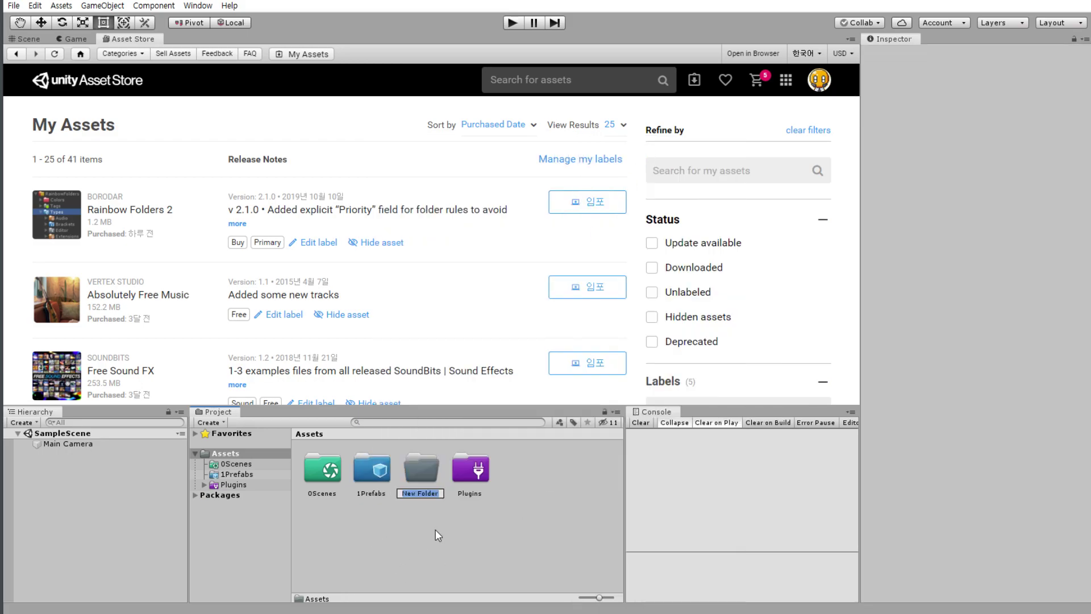
{"action": "type", "text": "2"}
{"action": "type", "text": "S"}
{"action": "type", "text": "cript"}
{"action": "key", "text": "BackSpace"}
{"action": "key", "text": "BackSpace"}
{"action": "key", "text": "BackSpace"}
{"action": "key", "text": "BackSpace"}
{"action": "key", "text": "BackSpace"}
{"action": "key", "text": "BackSpace"}
{"action": "type", "text": "Codes"}
{"action": "key", "text": "Return"}
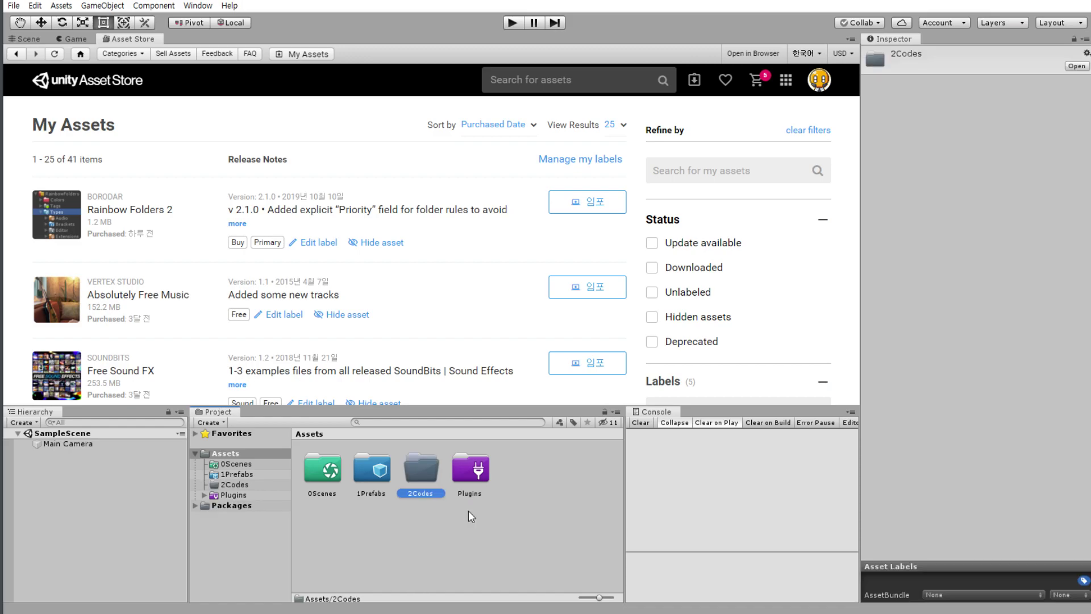
Mark 2Codes with the Rainbow Folders code-type icon, a blue folder marked with #.
{"action": "right_click", "coordinate": [423, 467]}
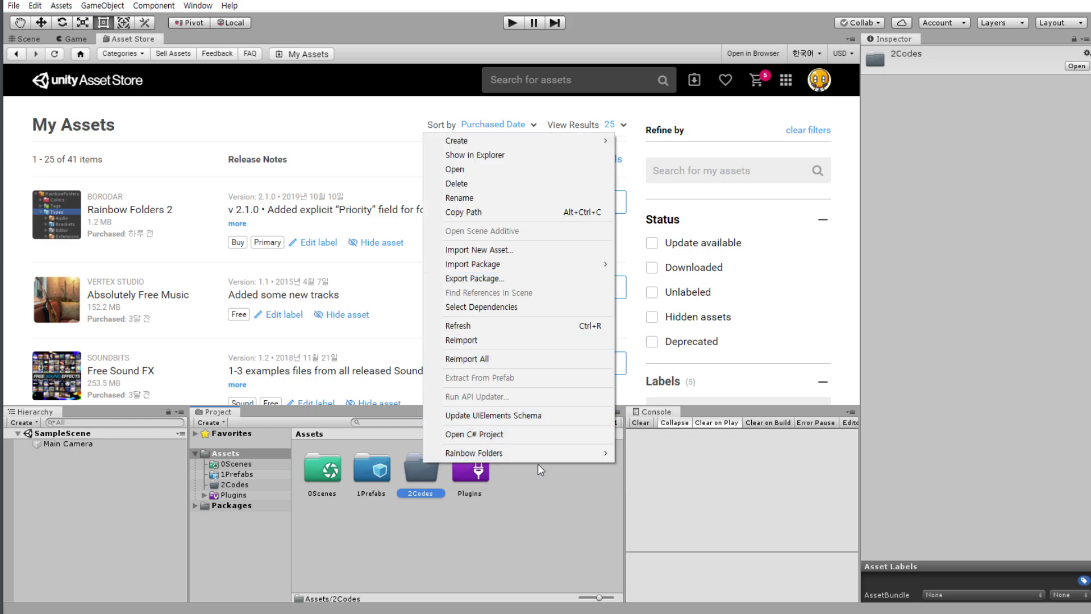
{"action": "mouse_move", "coordinate": [539, 453]}
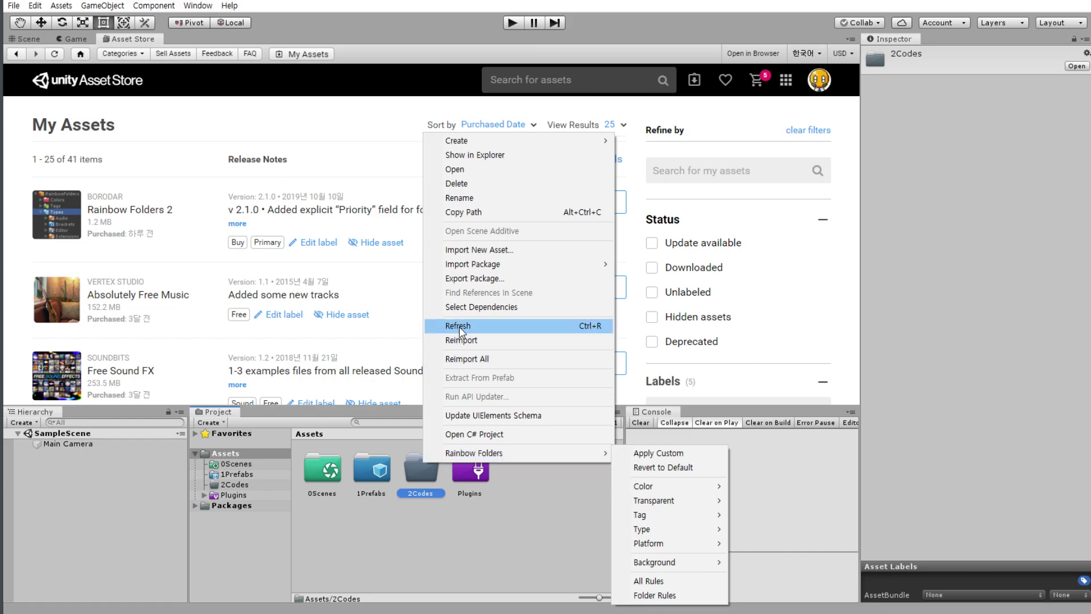
{"action": "mouse_move", "coordinate": [528, 269]}
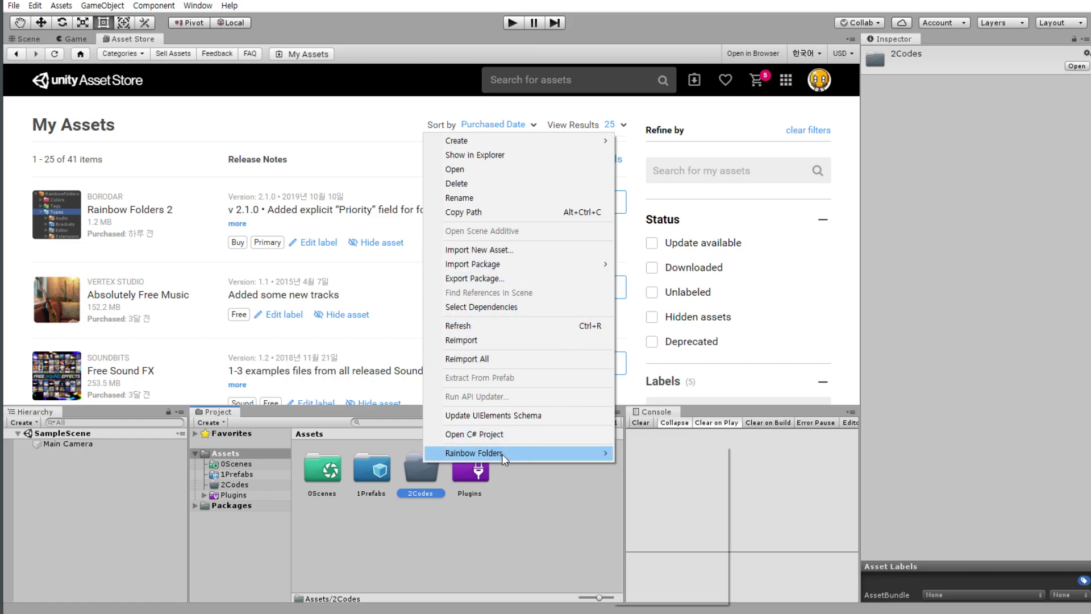
{"action": "mouse_move", "coordinate": [502, 453]}
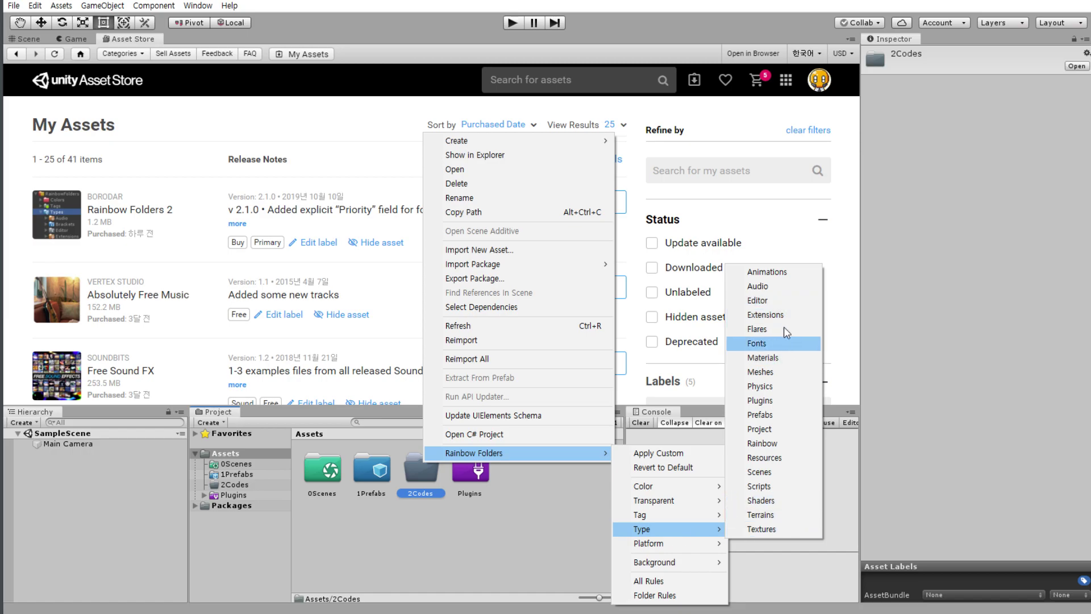
{"action": "left_click", "coordinate": [774, 500]}
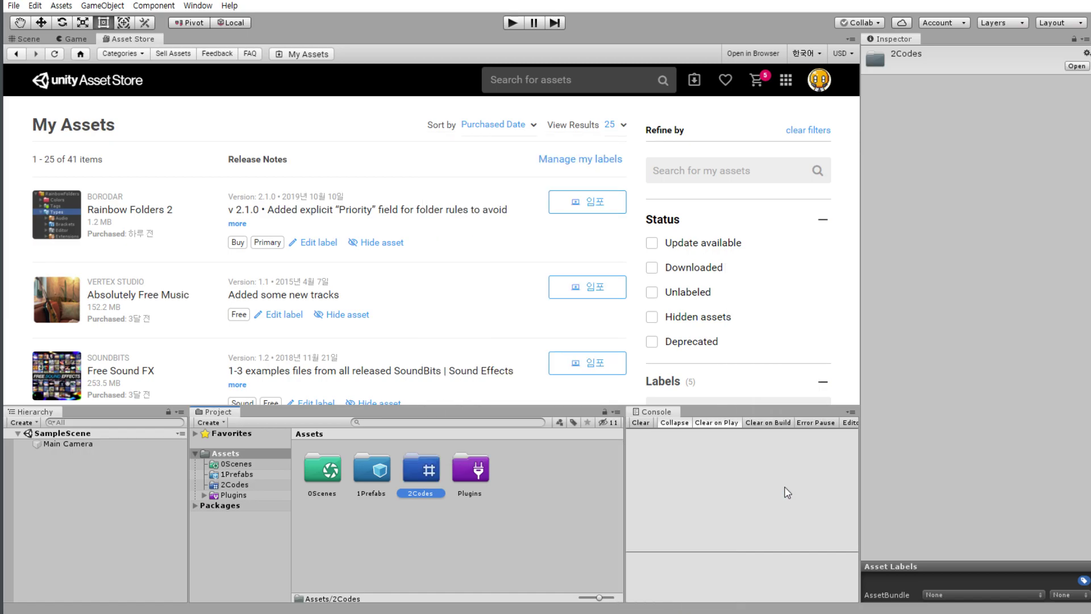
Create a new folder named 3Sprites in Assets.
{"action": "right_click", "coordinate": [417, 520]}
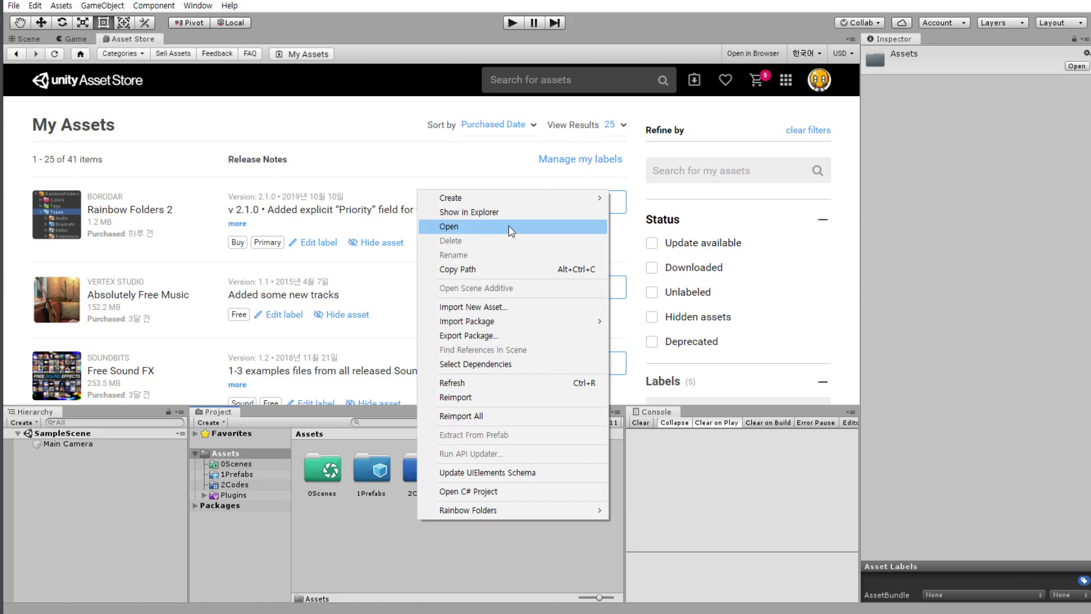
{"action": "mouse_move", "coordinate": [527, 206]}
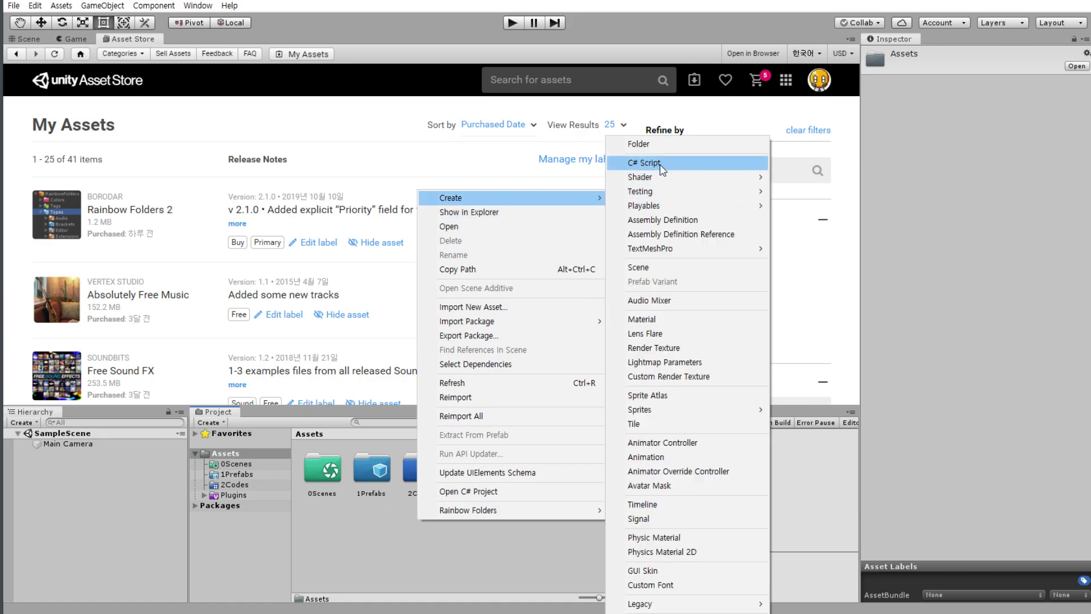
{"action": "left_click", "coordinate": [659, 146]}
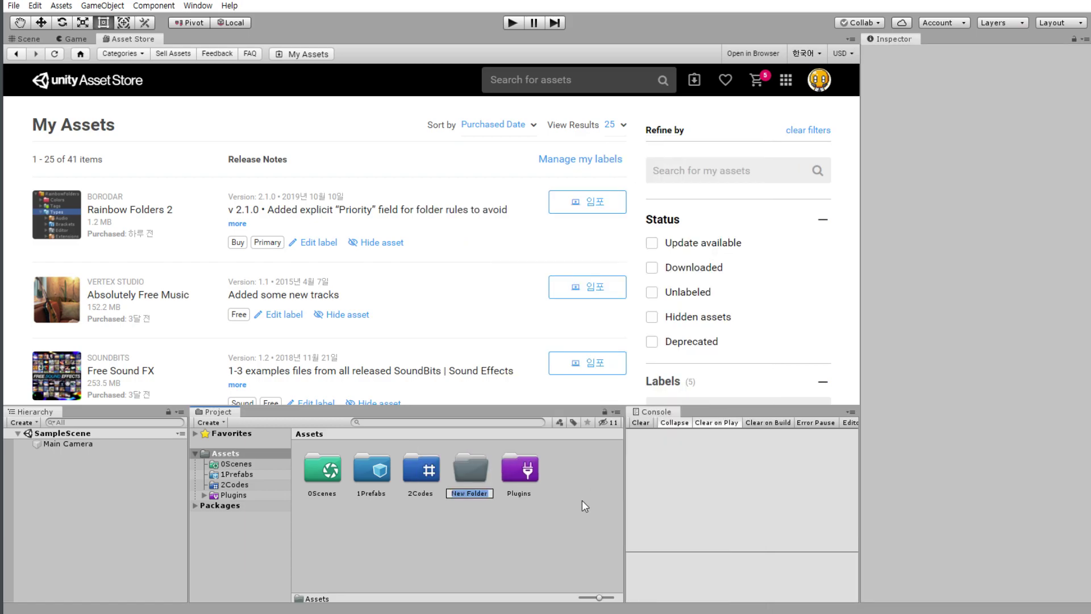
{"action": "type", "text": "3"}
{"action": "type", "text": "Sprite"}
{"action": "type", "text": "s"}
{"action": "key", "text": "Return"}
Give 3Sprites the Rainbow Folders Textures-type folder icon.
{"action": "right_click", "coordinate": [457, 467]}
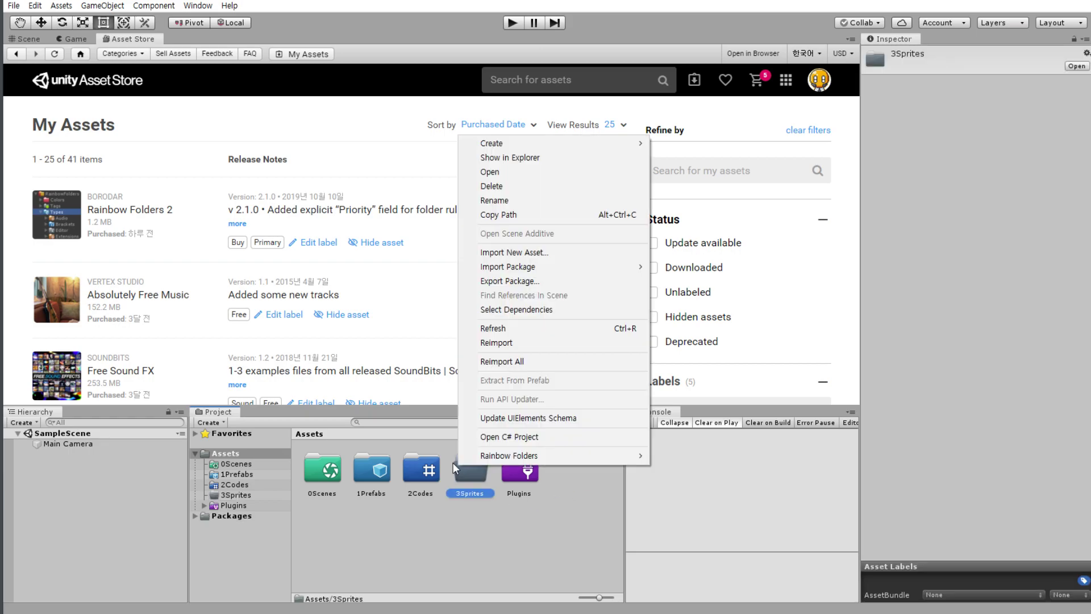
{"action": "mouse_move", "coordinate": [485, 461]}
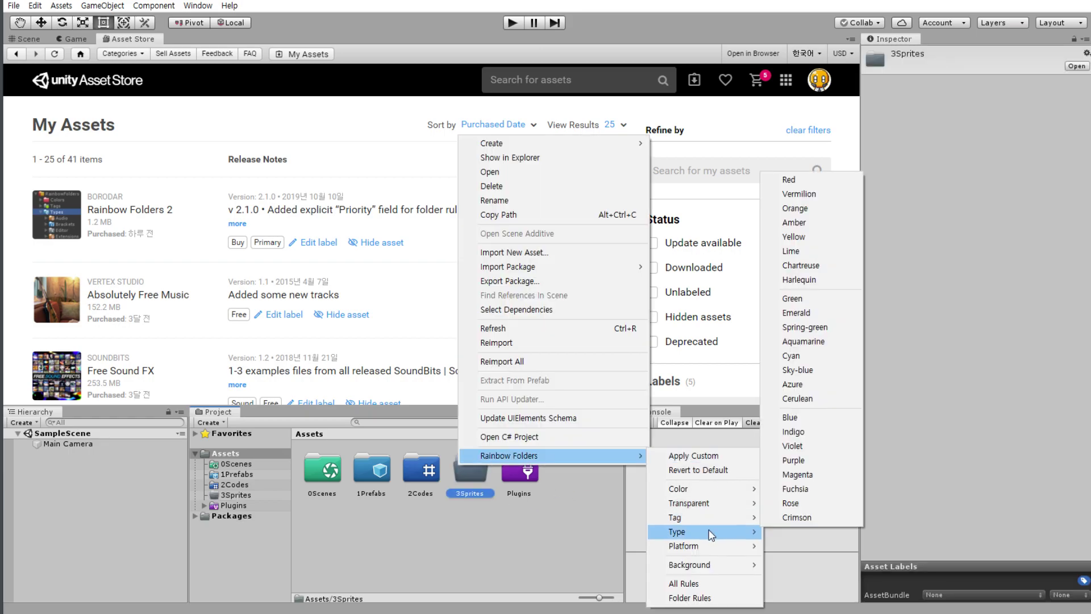
{"action": "mouse_move", "coordinate": [710, 531]}
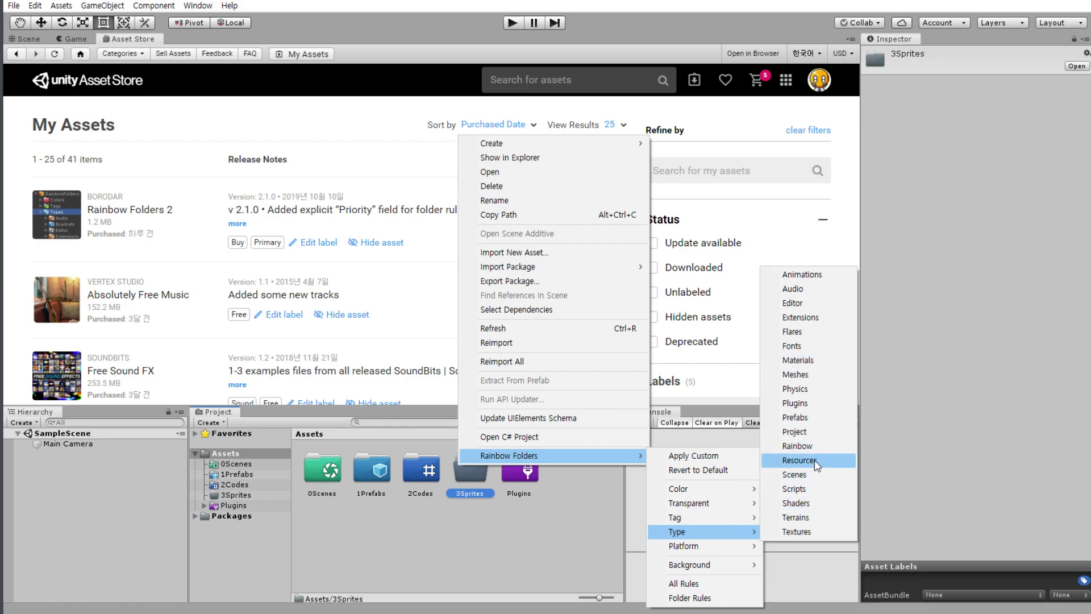
{"action": "left_click", "coordinate": [809, 532]}
{"action": "left_click", "coordinate": [517, 539]}
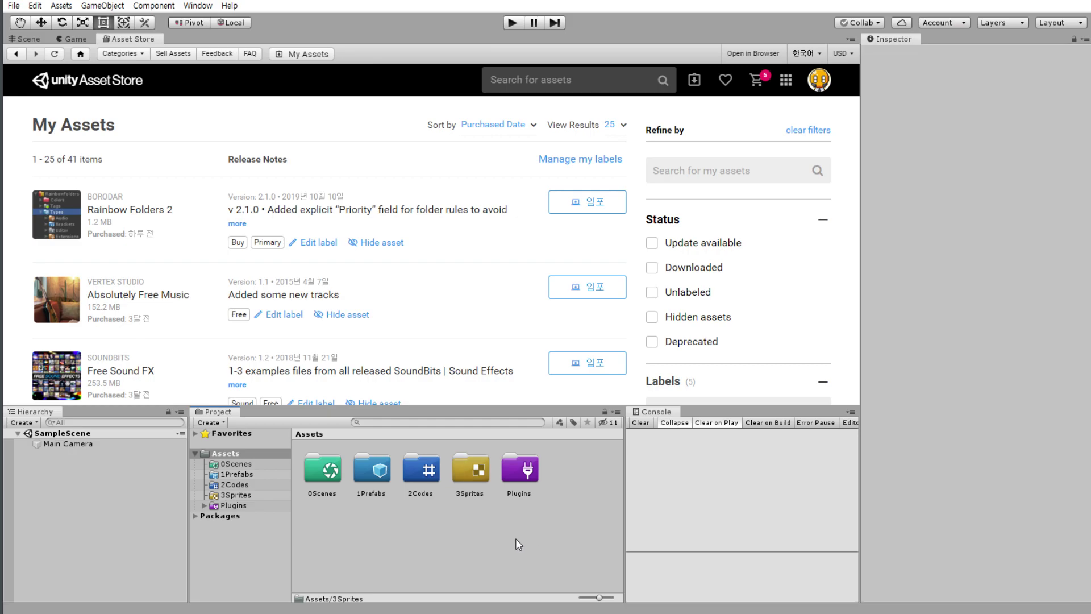
Create a 4Audios folder in Assets and give it the Audio-type folder icon.
{"action": "right_click", "coordinate": [438, 526]}
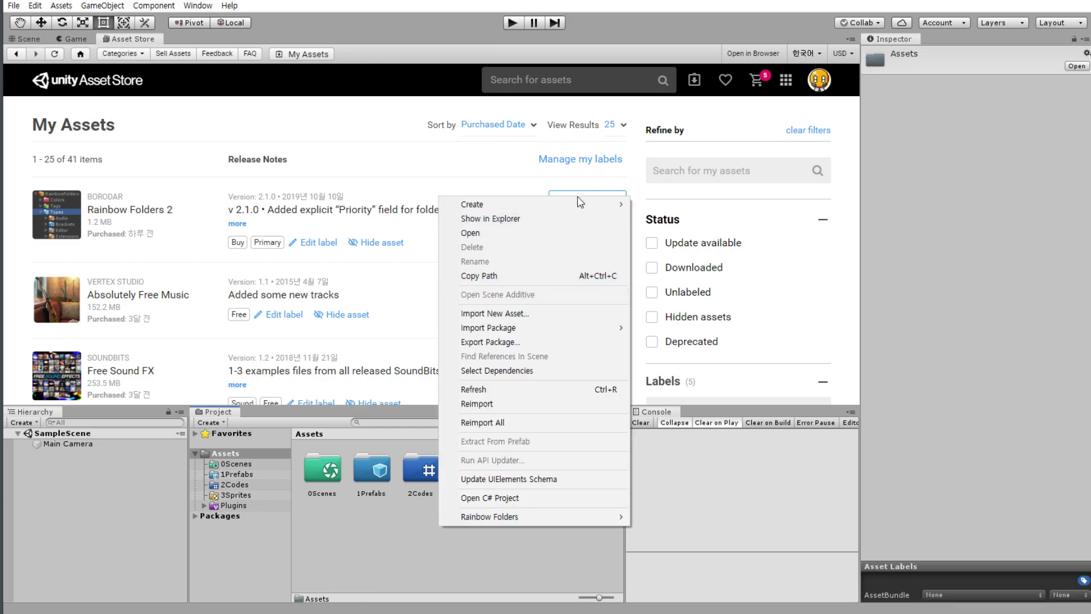
{"action": "mouse_move", "coordinate": [580, 205]}
{"action": "left_click", "coordinate": [687, 149]}
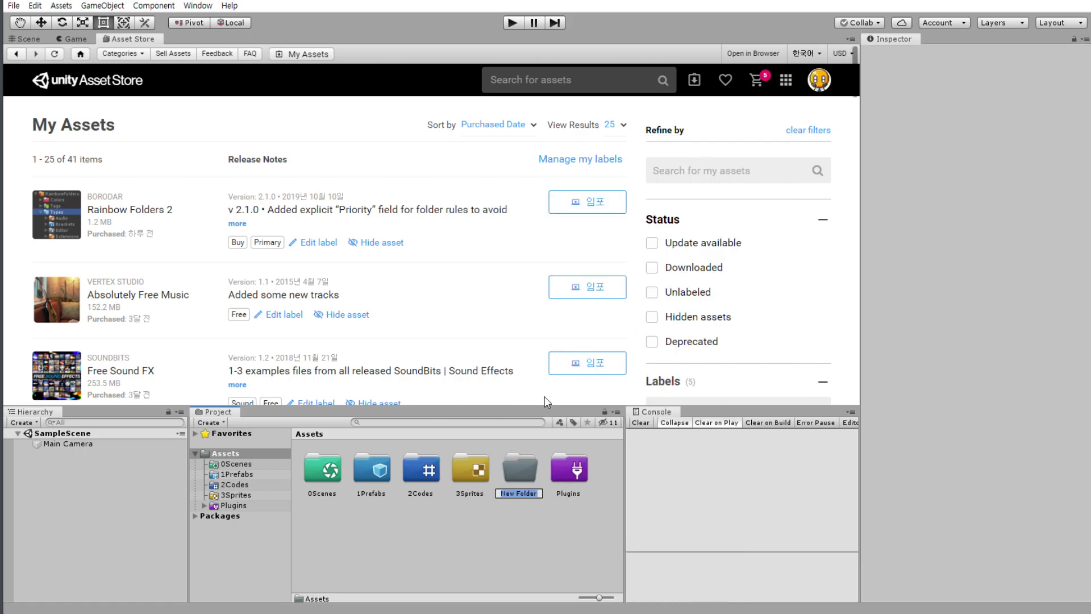
{"action": "type", "text": "4"}
{"action": "type", "text": "Audio"}
{"action": "type", "text": "s"}
{"action": "key", "text": "Return"}
{"action": "right_click", "coordinate": [523, 459]}
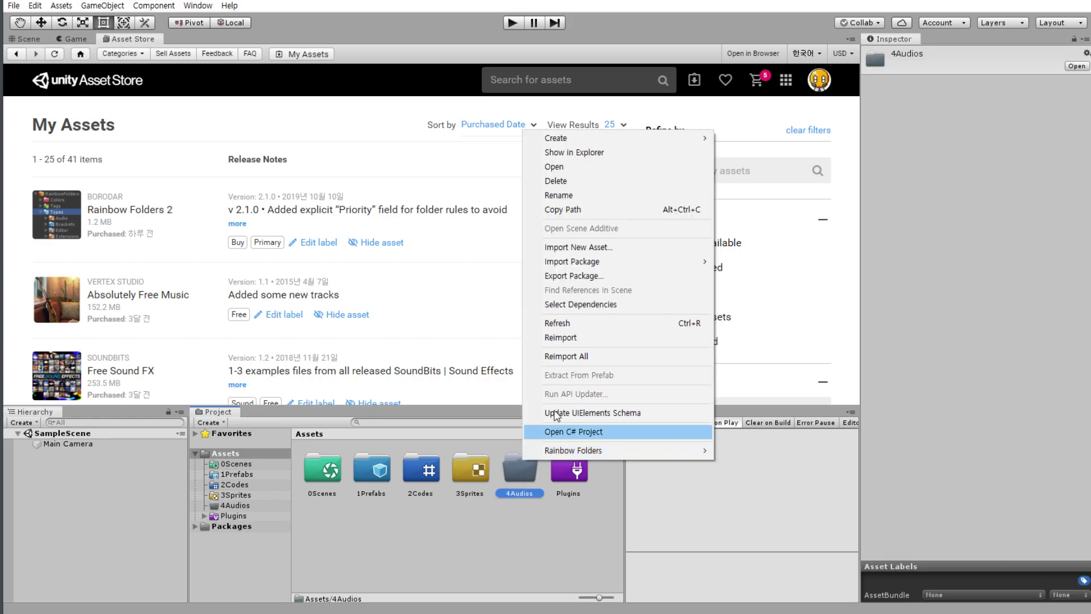
{"action": "mouse_move", "coordinate": [564, 455]}
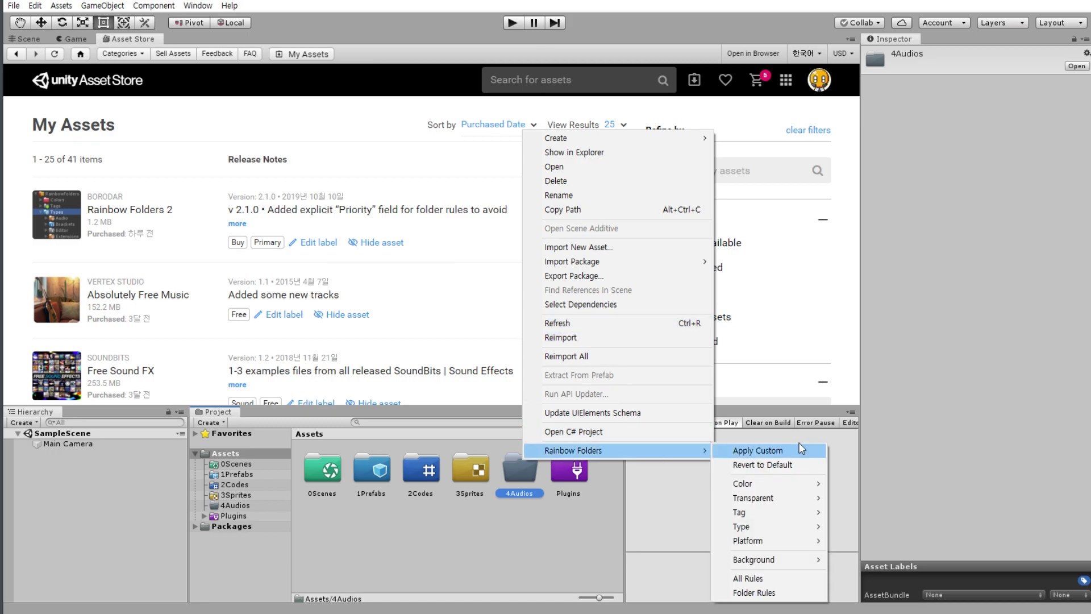
{"action": "mouse_move", "coordinate": [747, 528]}
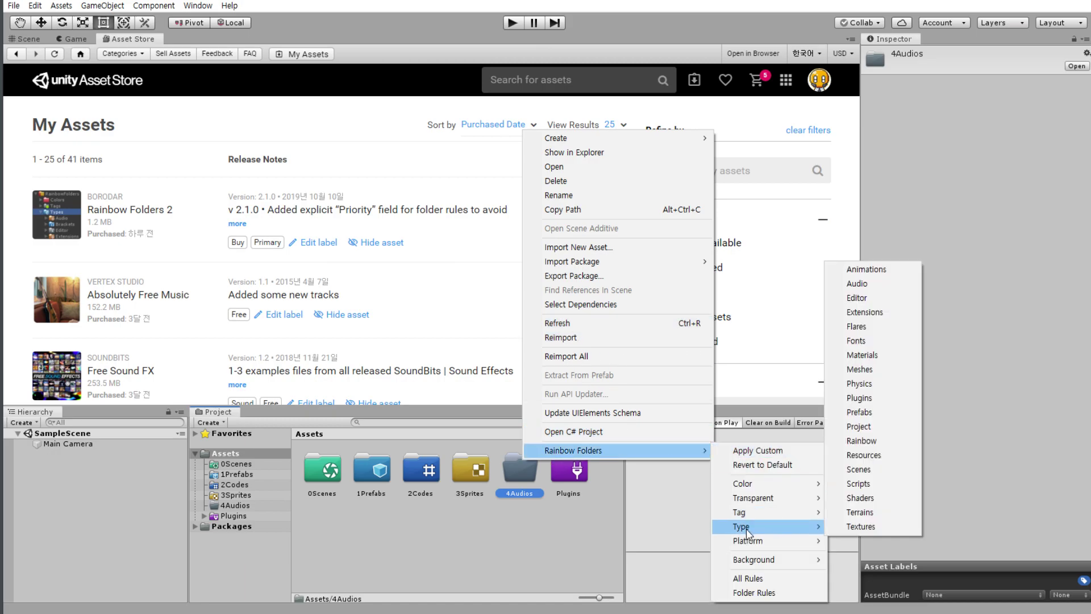
{"action": "left_click", "coordinate": [878, 283]}
{"action": "left_click", "coordinate": [474, 530]}
Create a 5Animations folder and give it the Animations-type folder icon.
{"action": "right_click", "coordinate": [451, 529]}
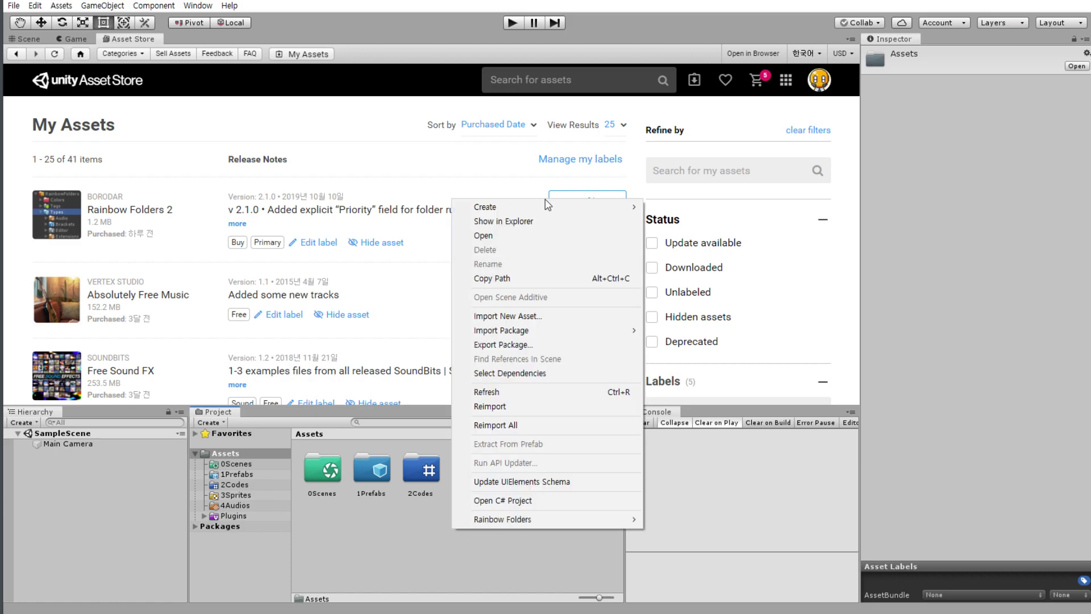
{"action": "mouse_move", "coordinate": [543, 211]}
{"action": "left_click", "coordinate": [716, 146]}
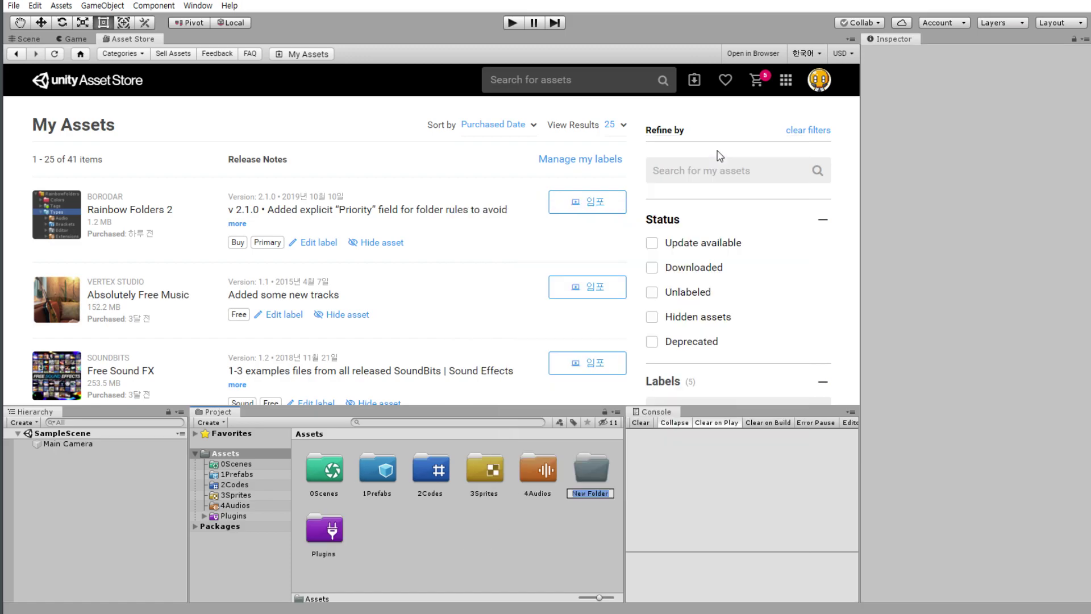
{"action": "type", "text": "5"}
{"action": "type", "text": "Animations"}
{"action": "key", "text": "Return"}
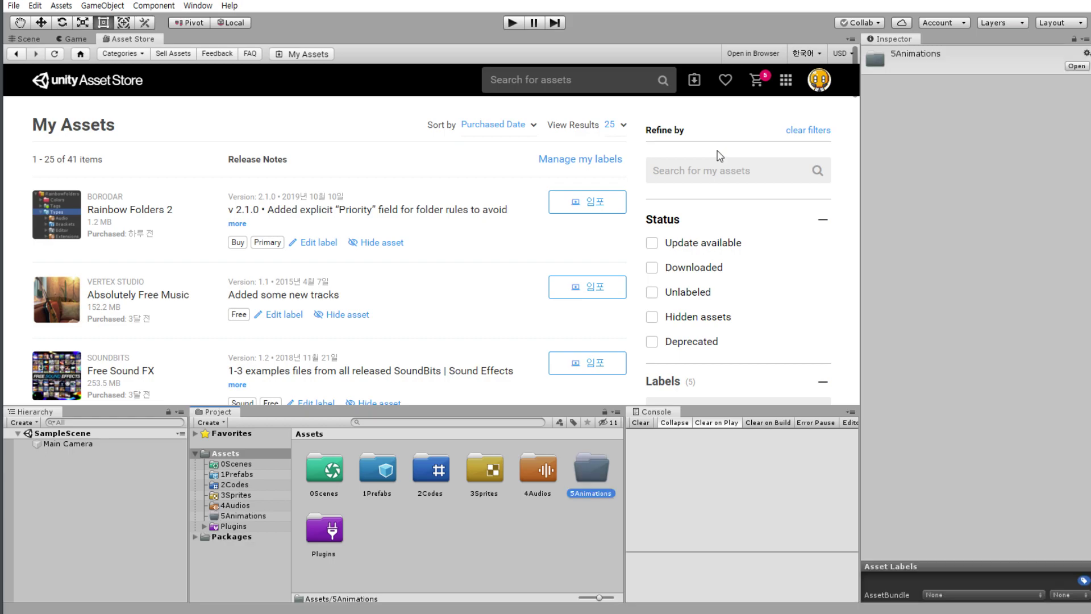
{"action": "right_click", "coordinate": [588, 469]}
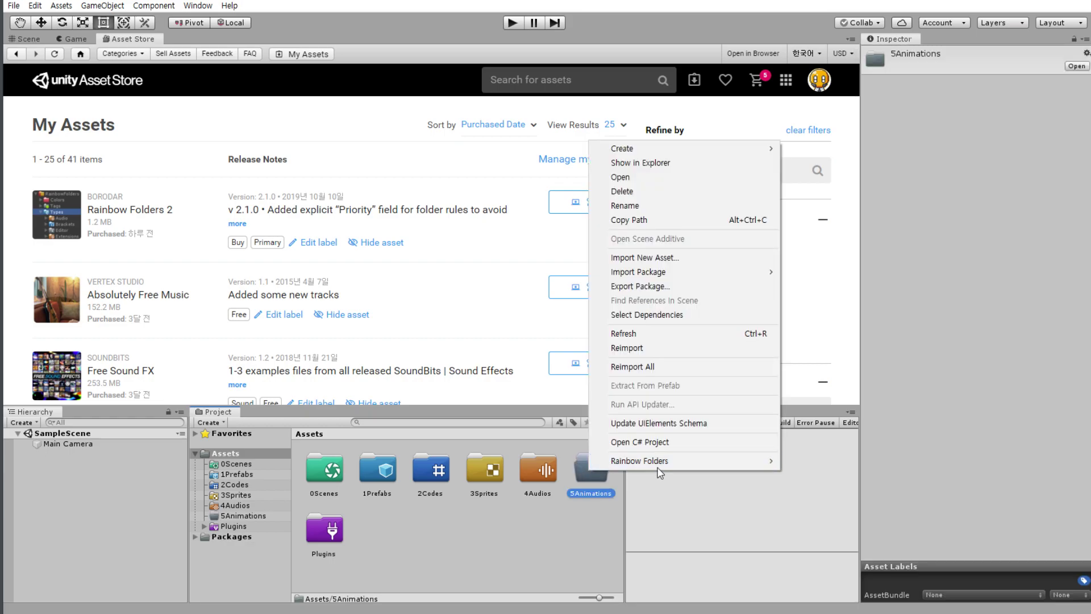
{"action": "mouse_move", "coordinate": [647, 461]}
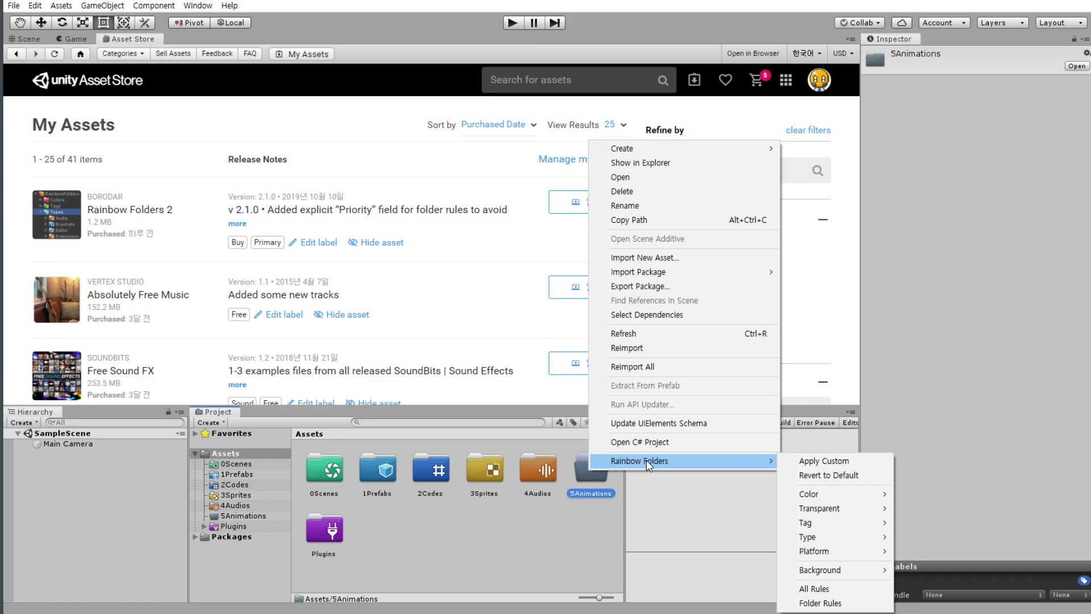
{"action": "mouse_move", "coordinate": [850, 537]}
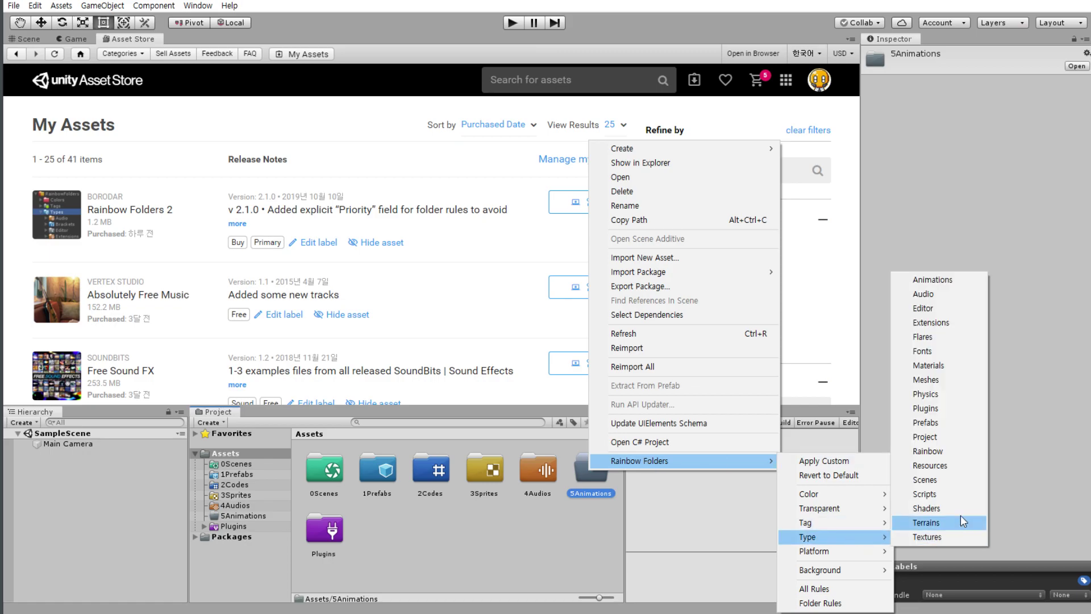
{"action": "left_click", "coordinate": [930, 279]}
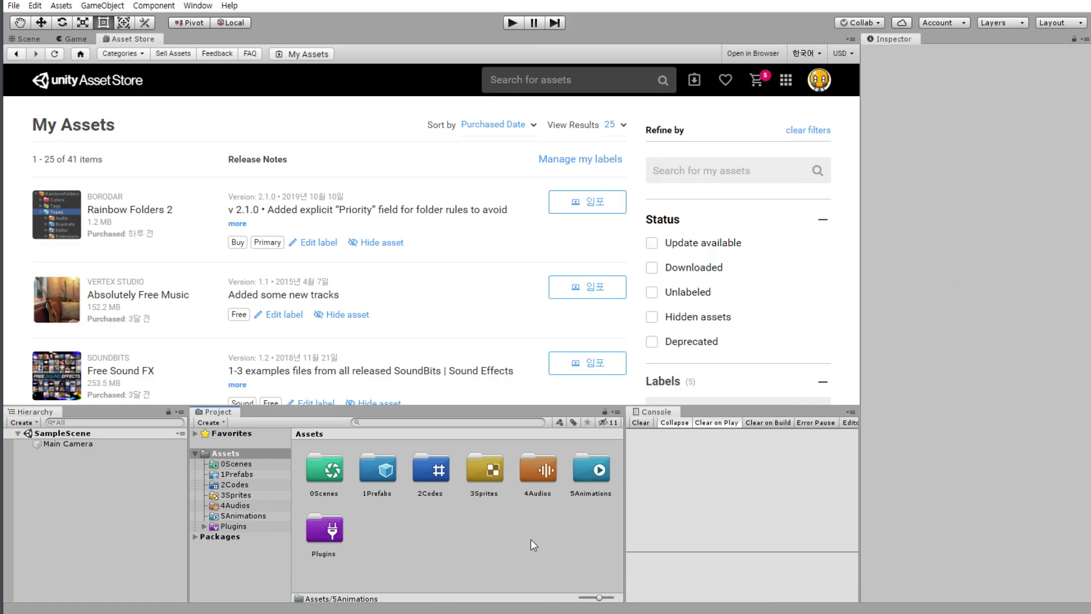
{"action": "left_click", "coordinate": [14, 5]}
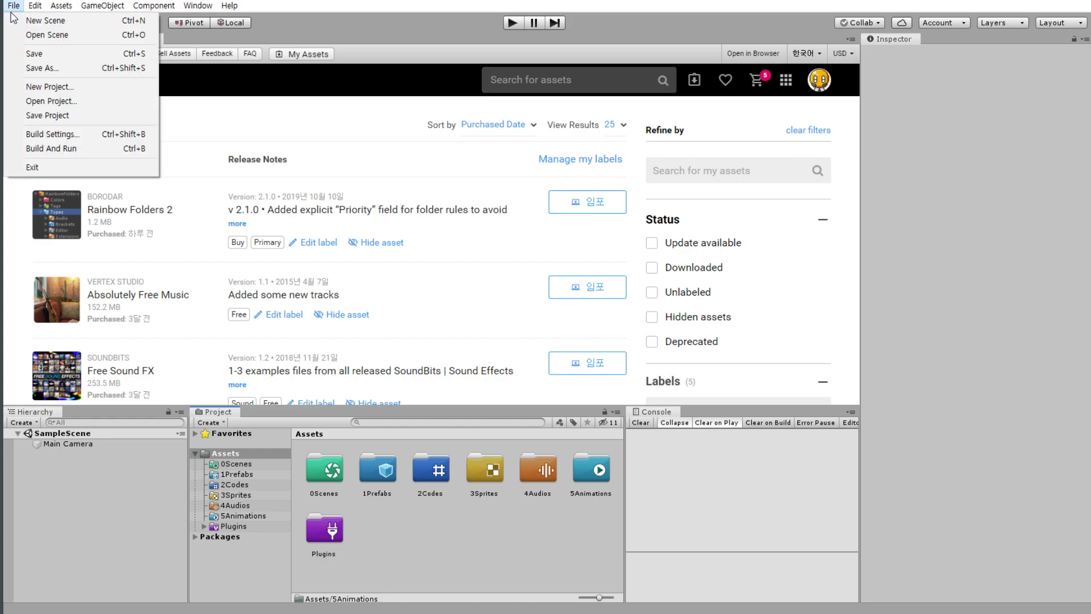
Save the current scene and then the whole project.
{"action": "left_click", "coordinate": [56, 57]}
{"action": "left_click", "coordinate": [13, 5]}
{"action": "left_click", "coordinate": [60, 115]}
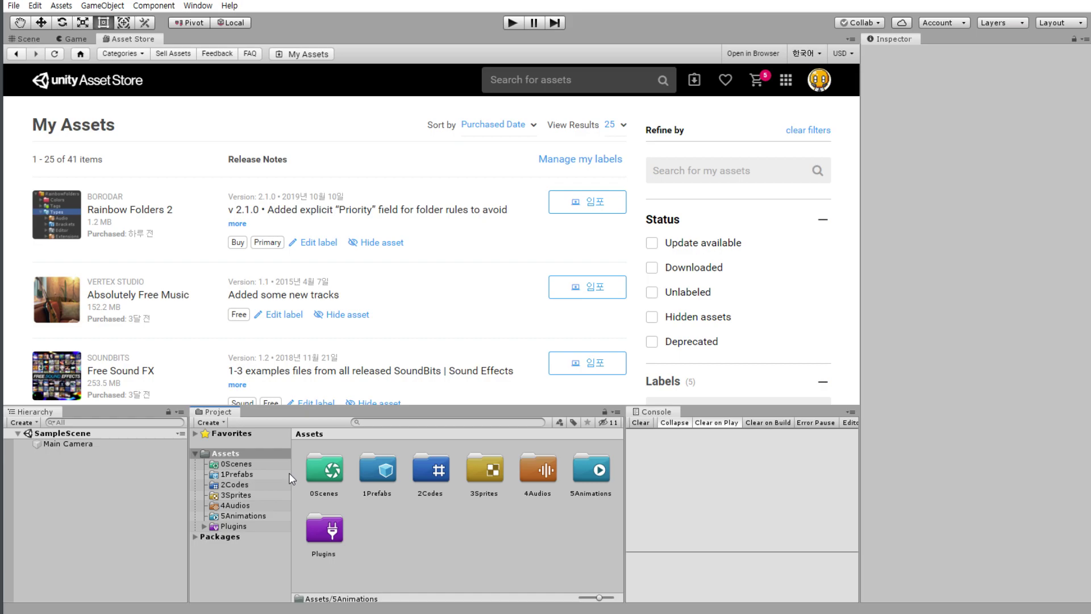
Widen the project folder list and browse 0Scenes and 1Prefabs before returning to Assets.
{"action": "left_click_drag", "start_coordinate": [291, 480], "coordinate": [303, 489]}
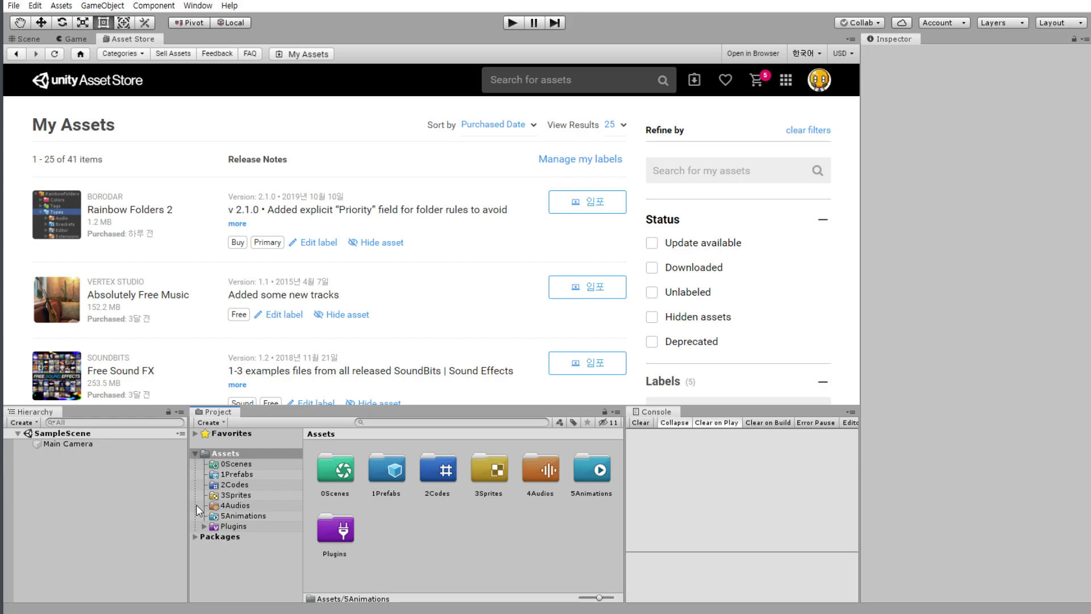
{"action": "left_click", "coordinate": [241, 462]}
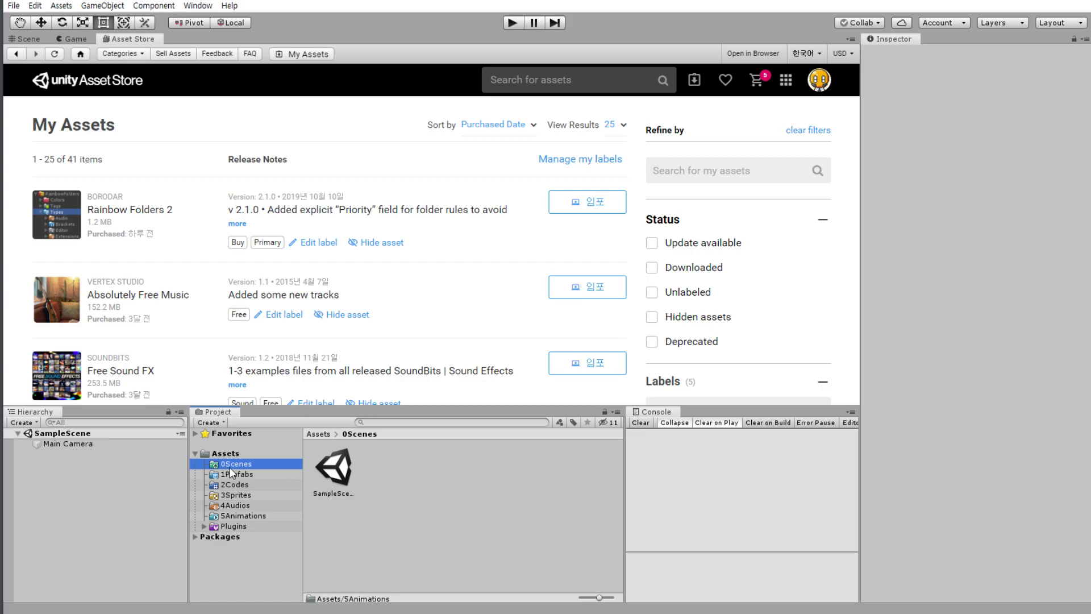
{"action": "left_click", "coordinate": [233, 475]}
{"action": "left_click", "coordinate": [233, 454]}
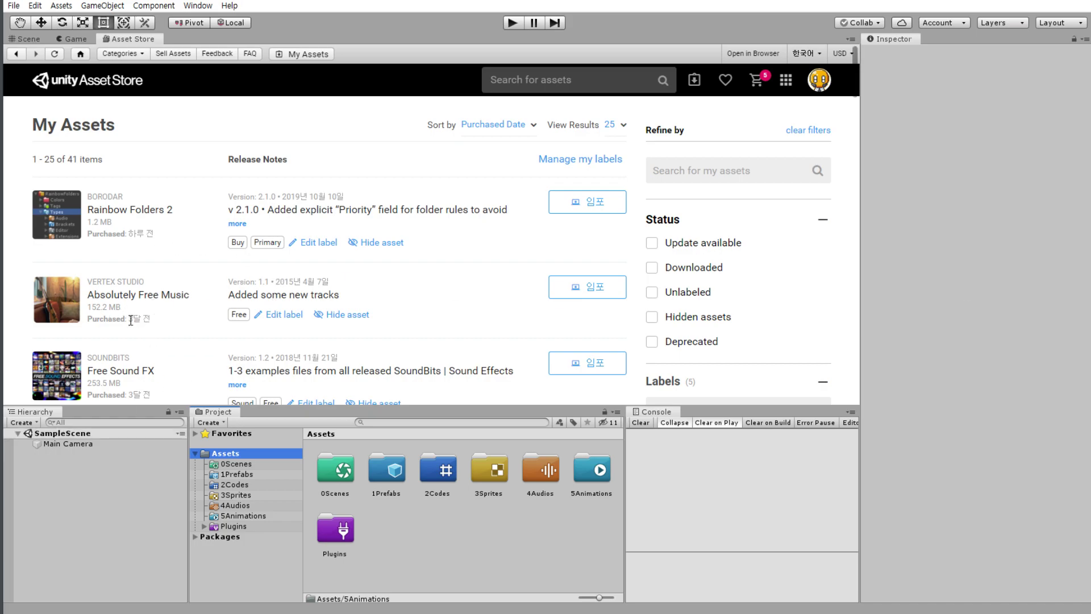
Update Master Audio: AAA Sound and import all its package files into the project.
{"action": "scroll", "coordinate": [152, 268], "scroll_direction": "down", "scroll_amount": 6}
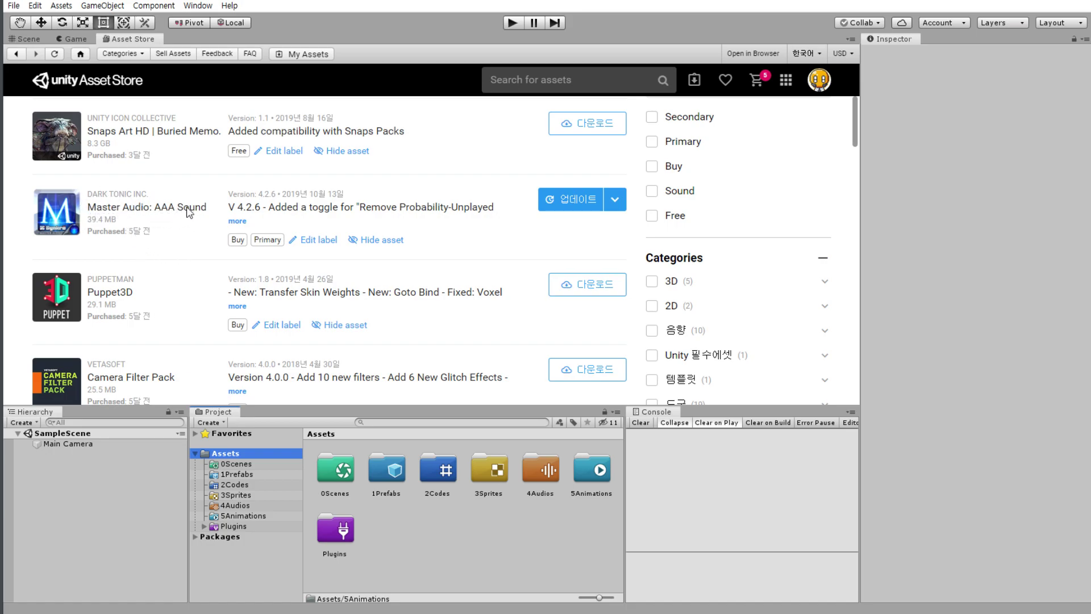
{"action": "left_click", "coordinate": [577, 203]}
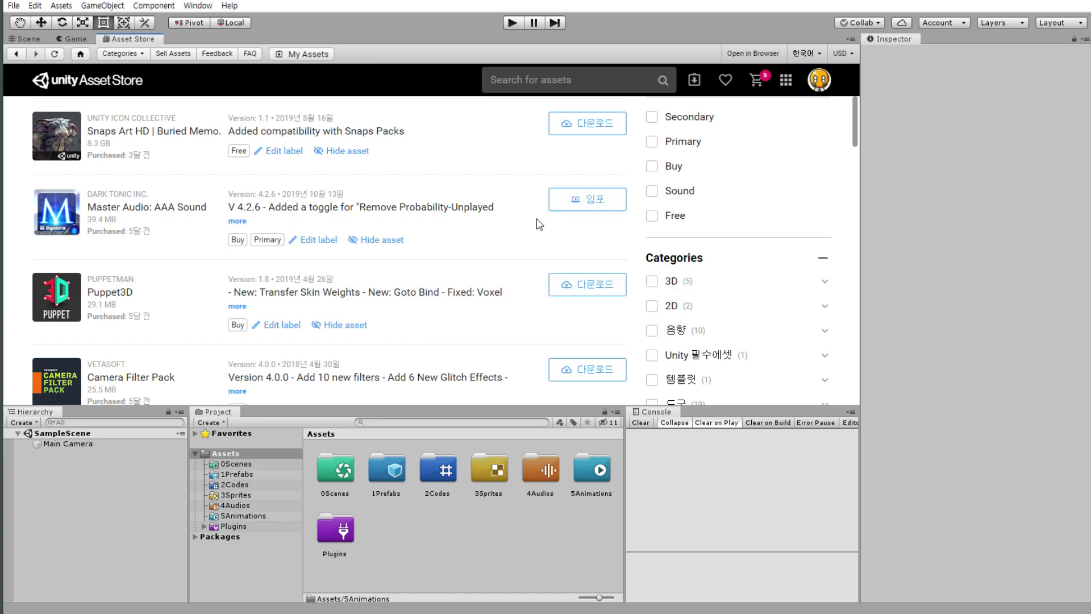
{"action": "left_click", "coordinate": [550, 205]}
{"action": "left_click", "coordinate": [590, 213]}
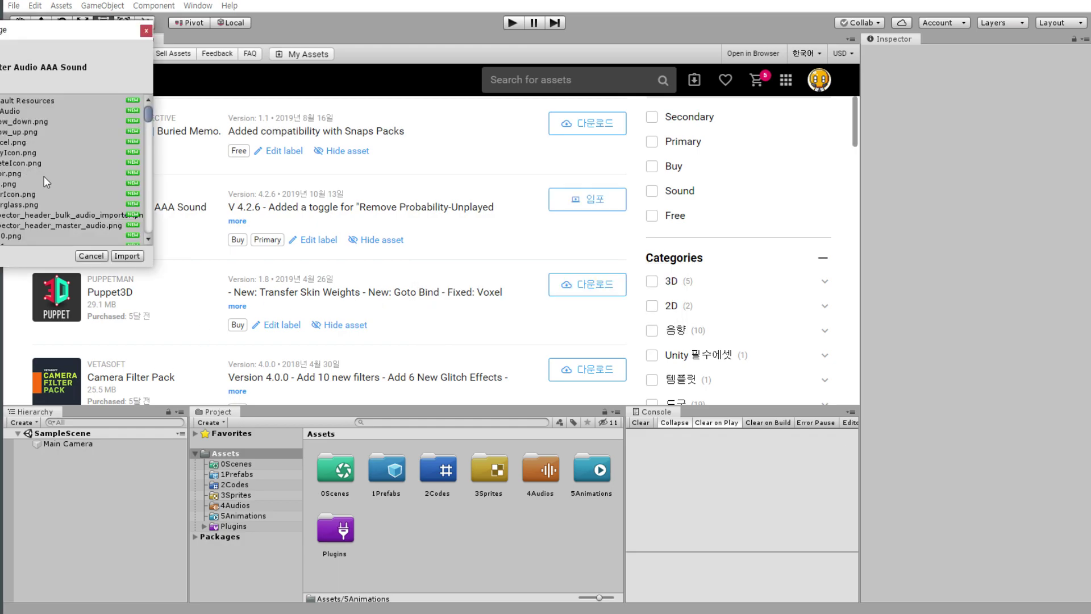
{"action": "scroll", "coordinate": [18, 187], "scroll_direction": "down", "scroll_amount": 10}
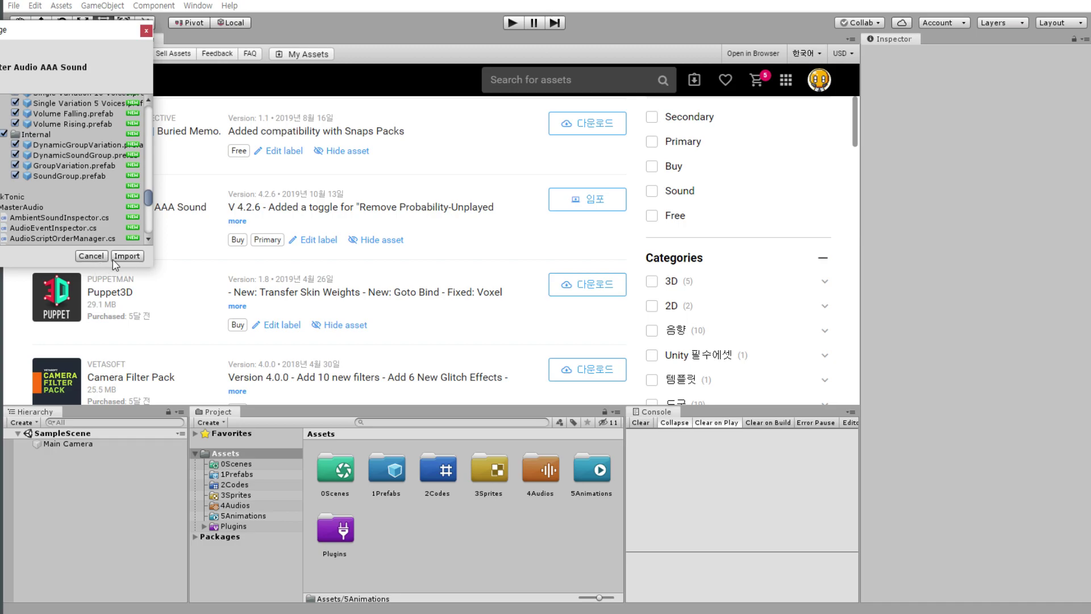
{"action": "left_click", "coordinate": [127, 257]}
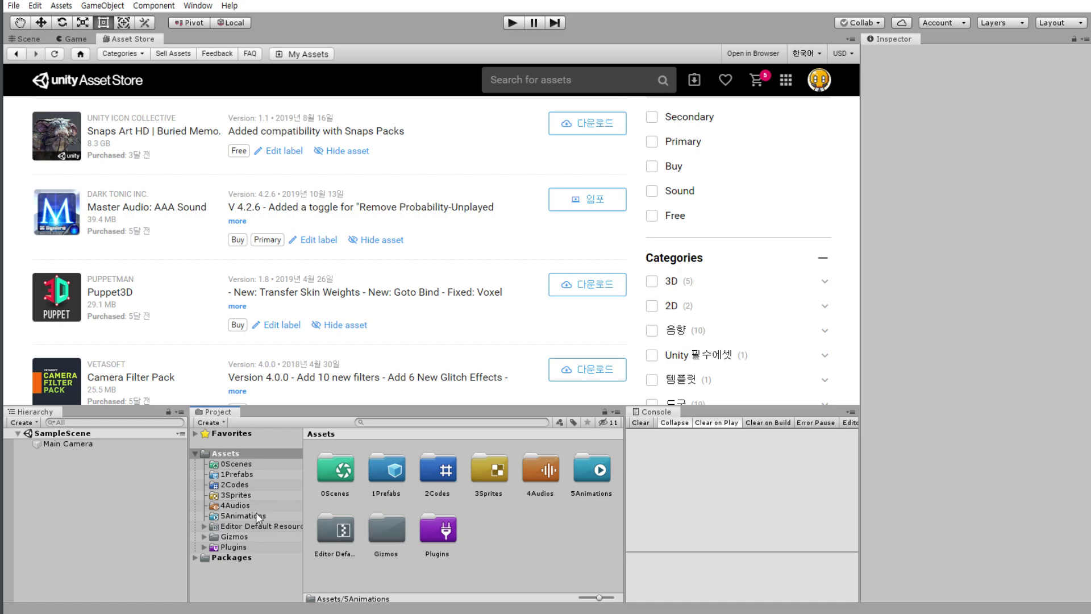
Create an empty game object named AudioManager positioned at 0, 0, 0.
{"action": "right_click", "coordinate": [90, 481]}
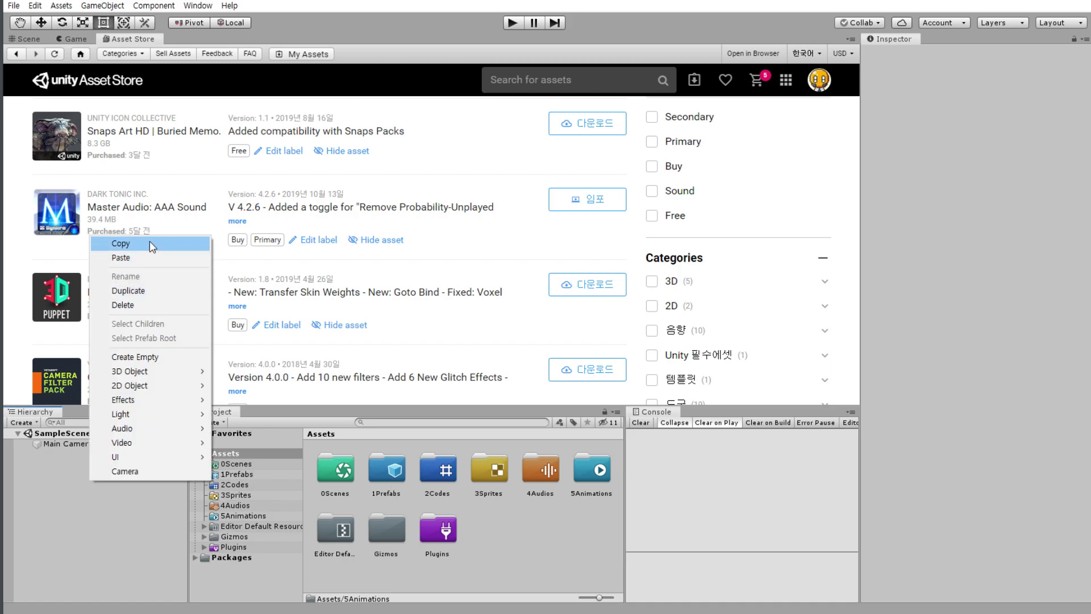
{"action": "left_click", "coordinate": [202, 356]}
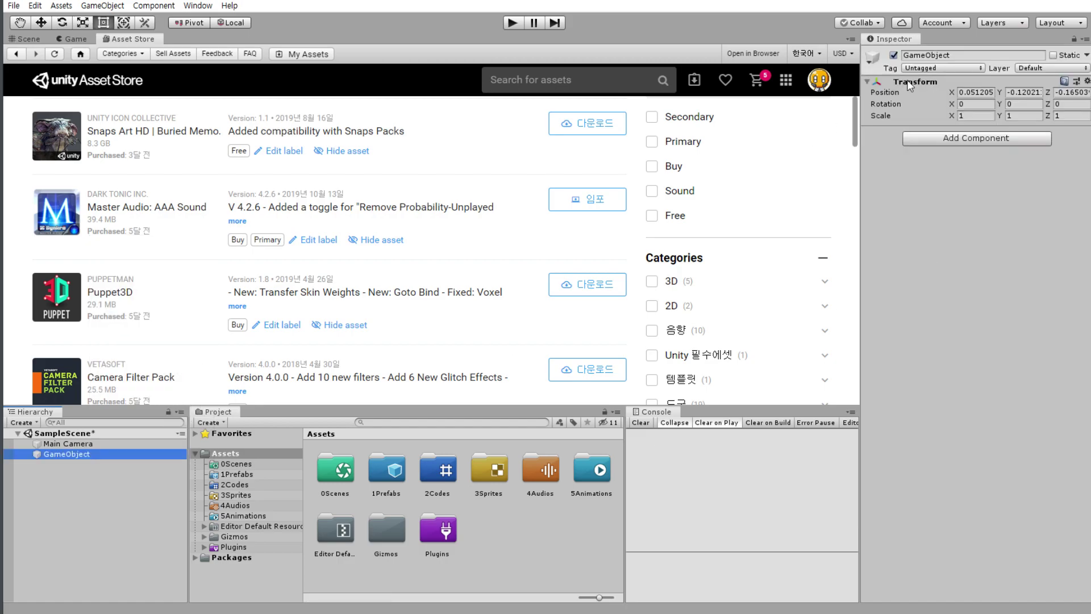
{"action": "left_click", "coordinate": [964, 54]}
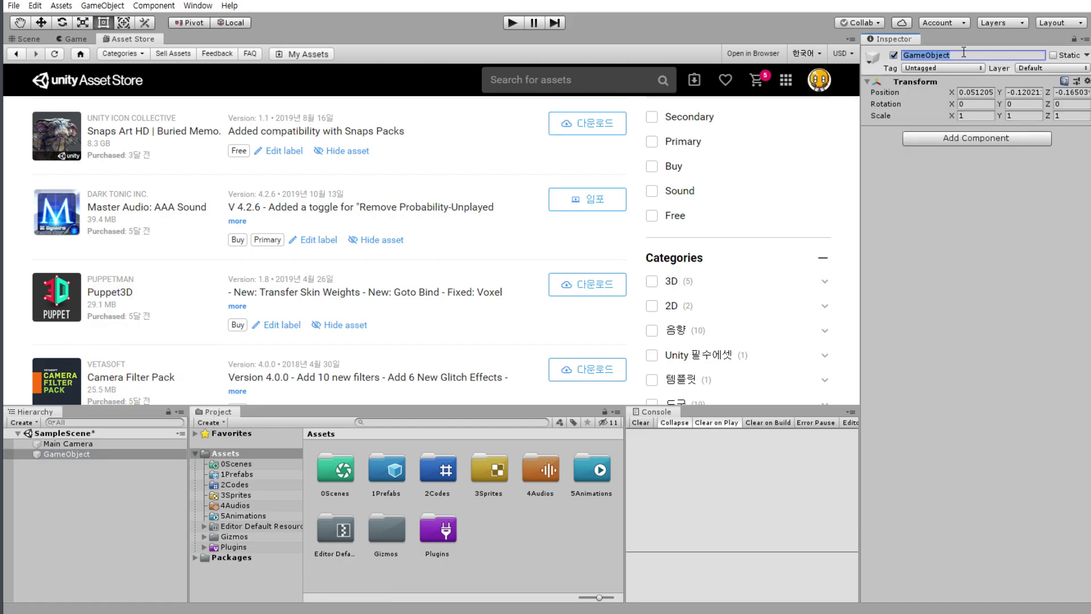
{"action": "type", "text": "Aud"}
{"action": "type", "text": "ioManag"}
{"action": "type", "text": "er"}
{"action": "key", "text": "Return"}
{"action": "left_click", "coordinate": [969, 91]}
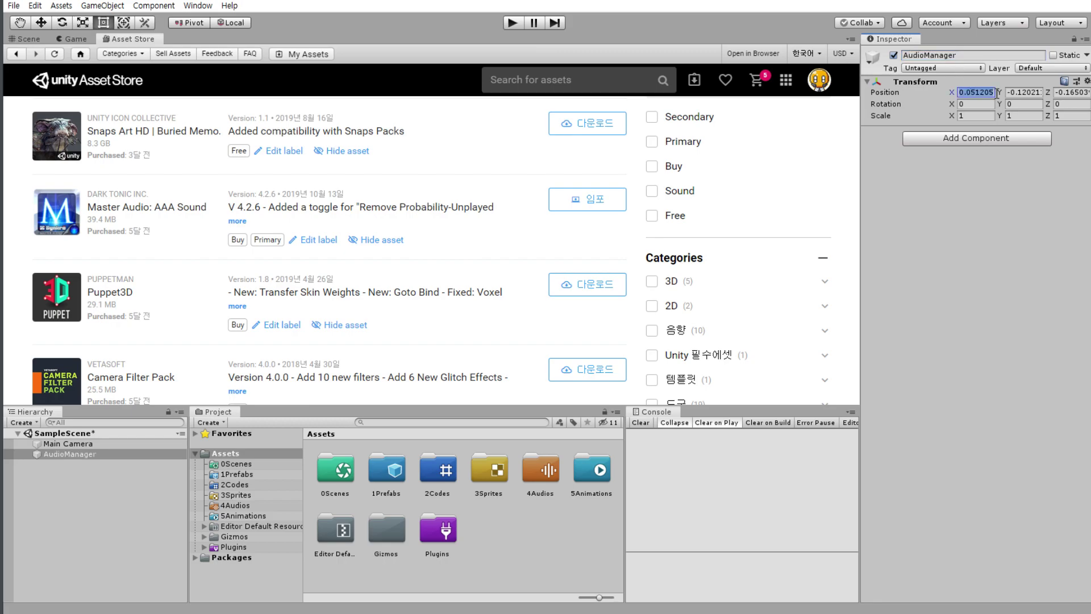
{"action": "type", "text": "0"}
{"action": "left_click", "coordinate": [1015, 92]}
{"action": "left_click", "coordinate": [1066, 93]}
{"action": "type", "text": "0"}
Add the Master Audio component to AudioManager by searching 'au'.
{"action": "left_click", "coordinate": [937, 139]}
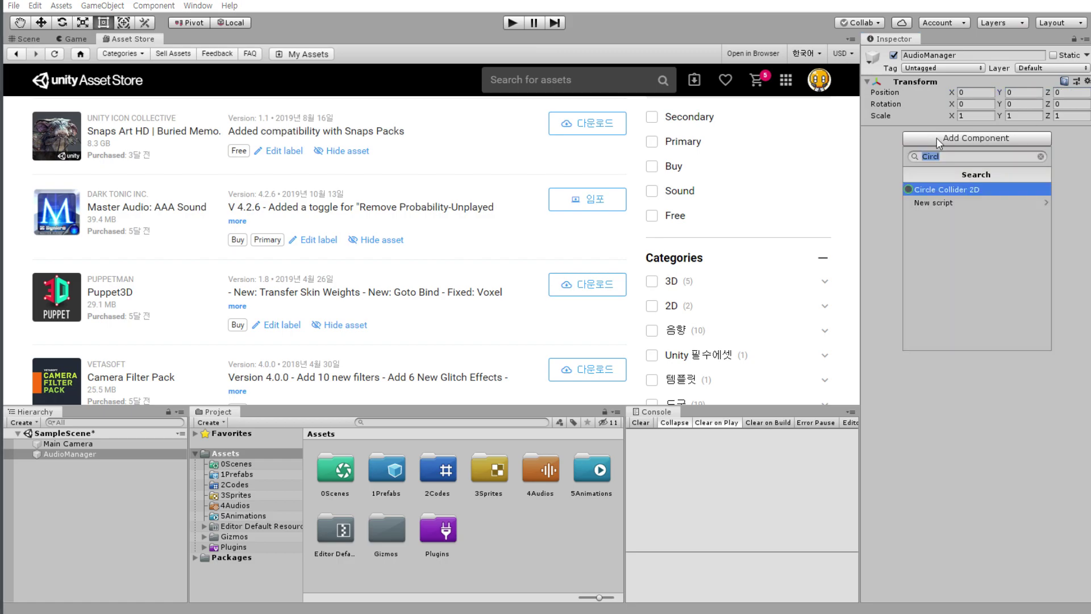
{"action": "key", "text": "BackSpace"}
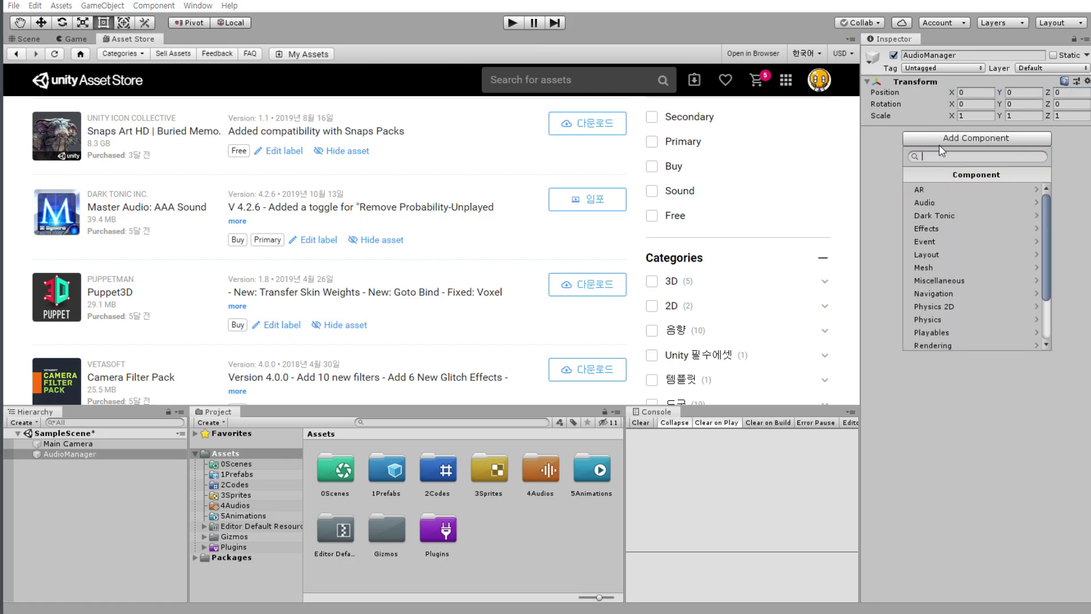
{"action": "type", "text": "au"}
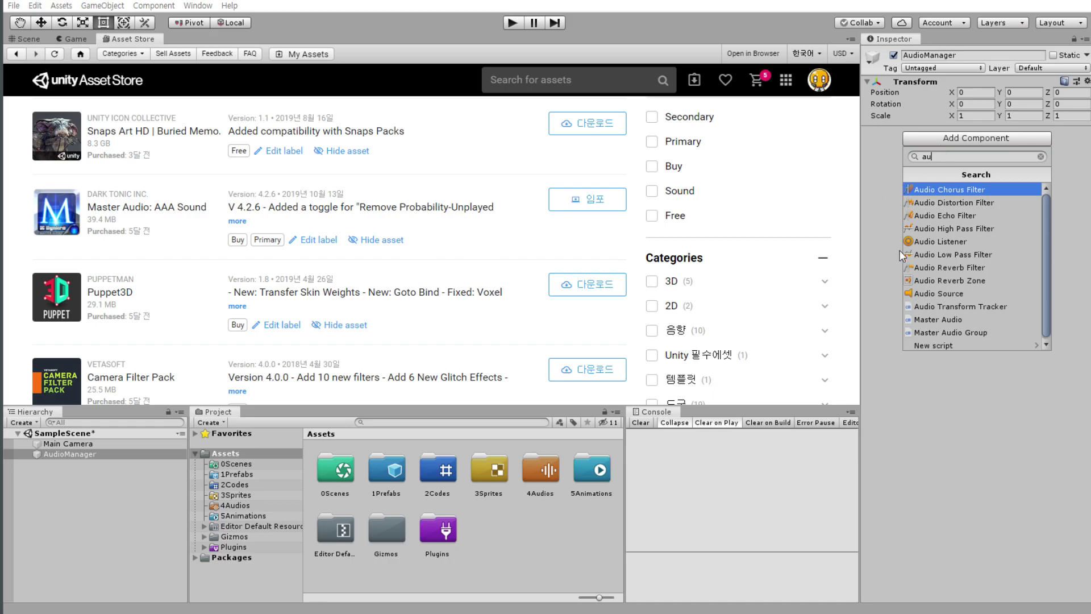
{"action": "left_click", "coordinate": [980, 320]}
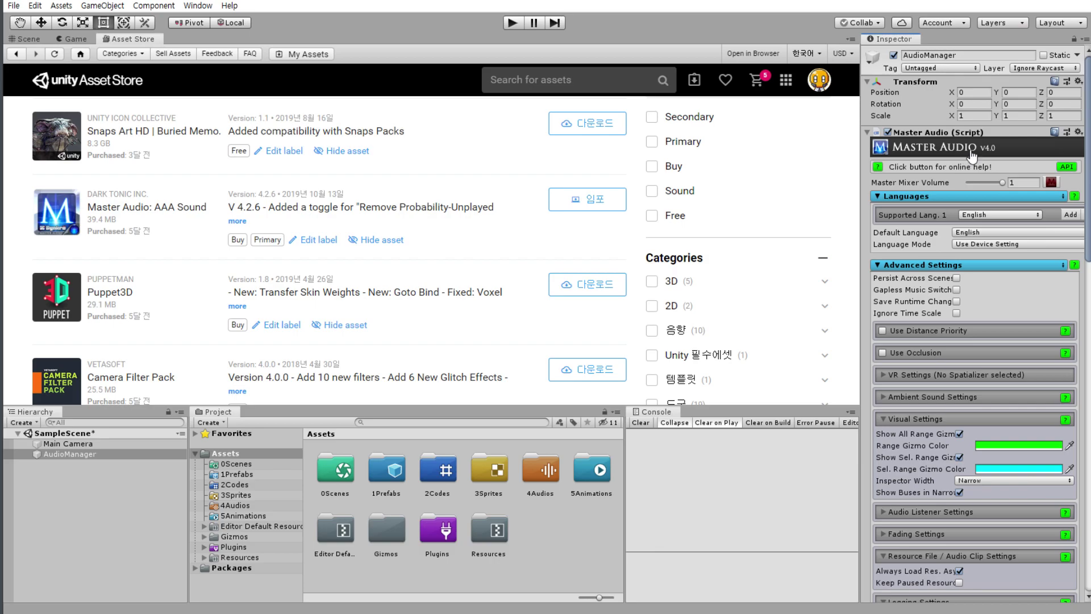
Set Master Audio's Supported Lang. 1 to Korean and widen the Inspector.
{"action": "scroll", "coordinate": [916, 199], "scroll_direction": "down", "scroll_amount": 5}
{"action": "scroll", "coordinate": [952, 213], "scroll_direction": "down", "scroll_amount": 10}
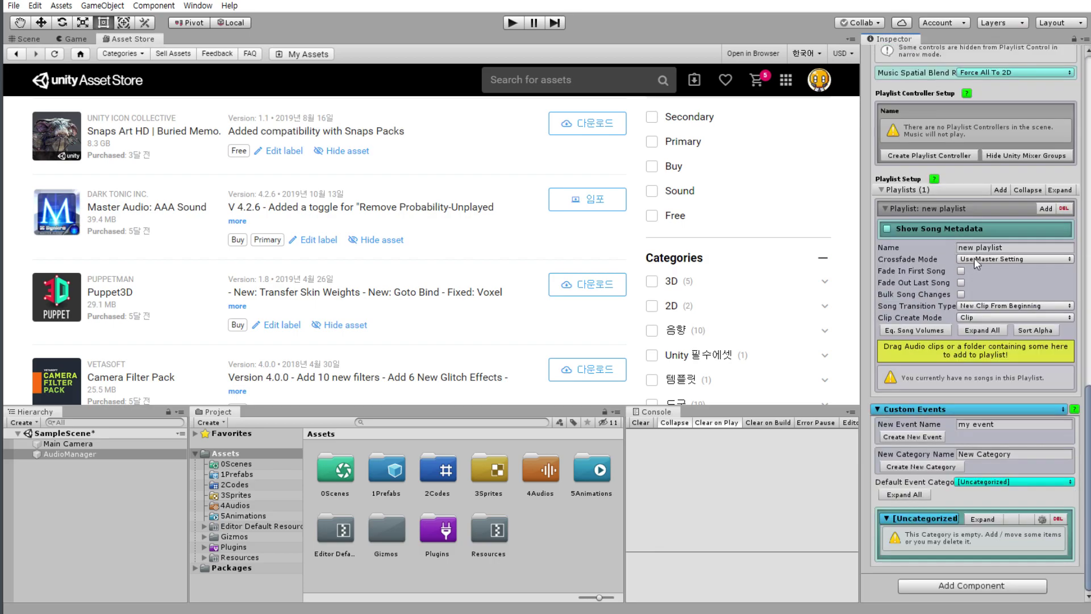
{"action": "scroll", "coordinate": [993, 372], "scroll_direction": "up", "scroll_amount": 5}
{"action": "scroll", "coordinate": [995, 341], "scroll_direction": "up", "scroll_amount": 5}
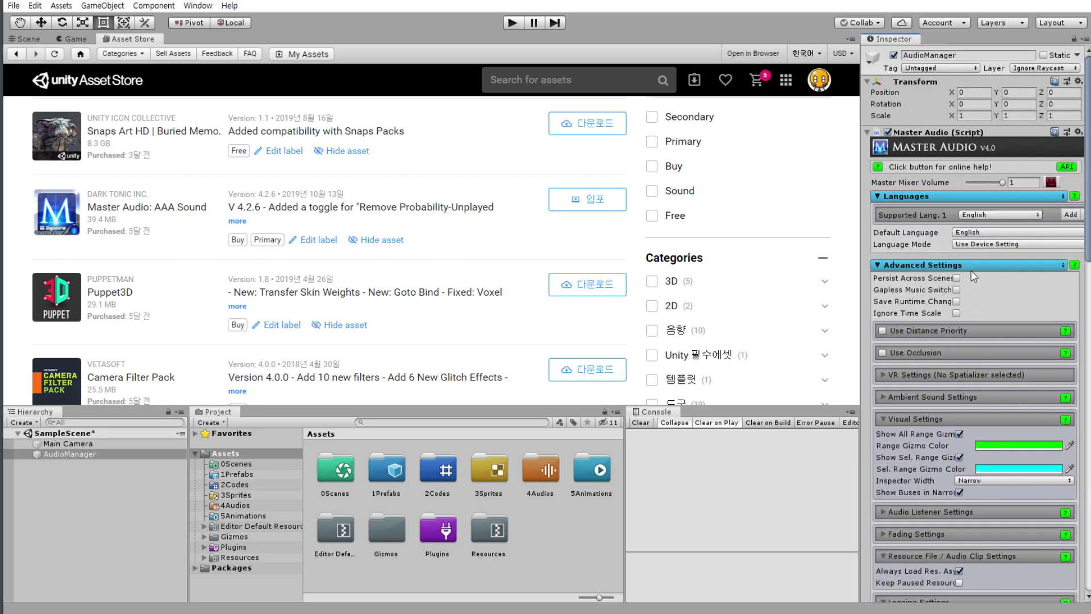
{"action": "left_click", "coordinate": [989, 219]}
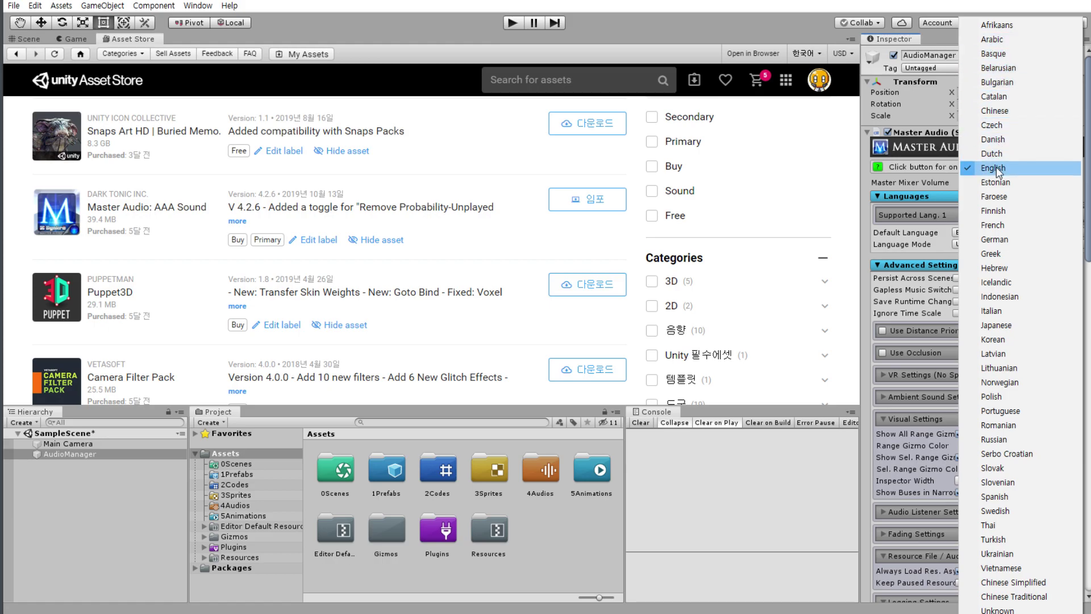
{"action": "left_click", "coordinate": [1019, 343]}
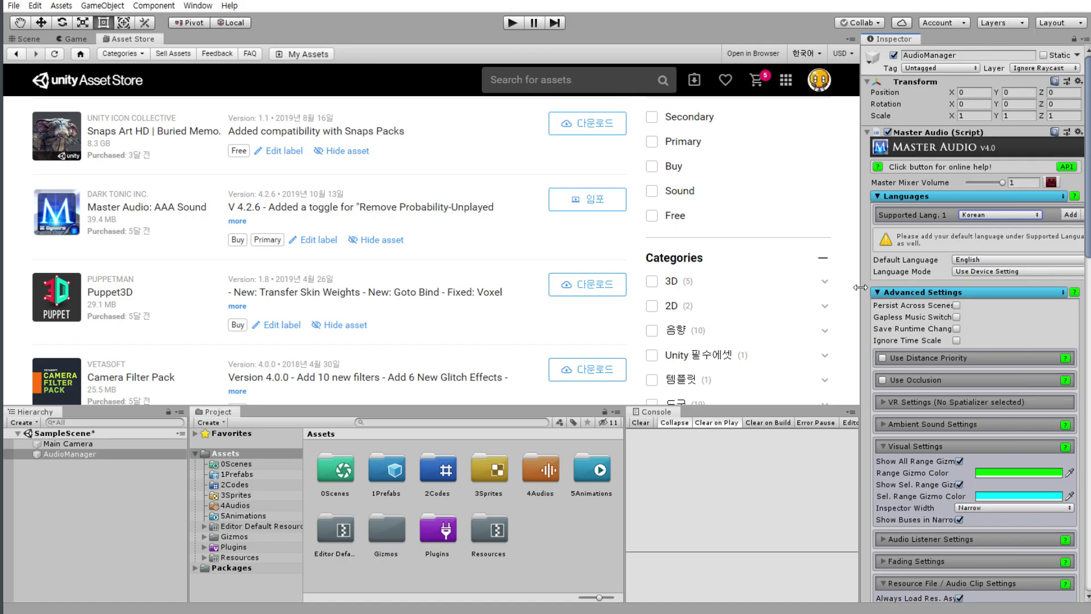
{"action": "left_click_drag", "start_coordinate": [860, 287], "coordinate": [739, 267]}
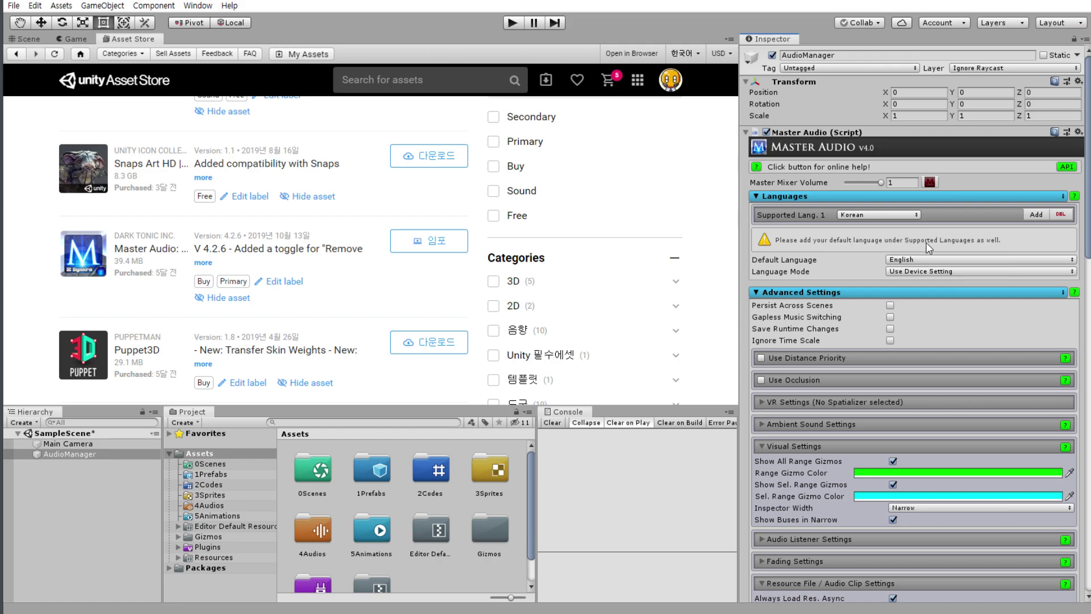
Add a second supported language entry set to English.
{"action": "left_click", "coordinate": [1034, 216]}
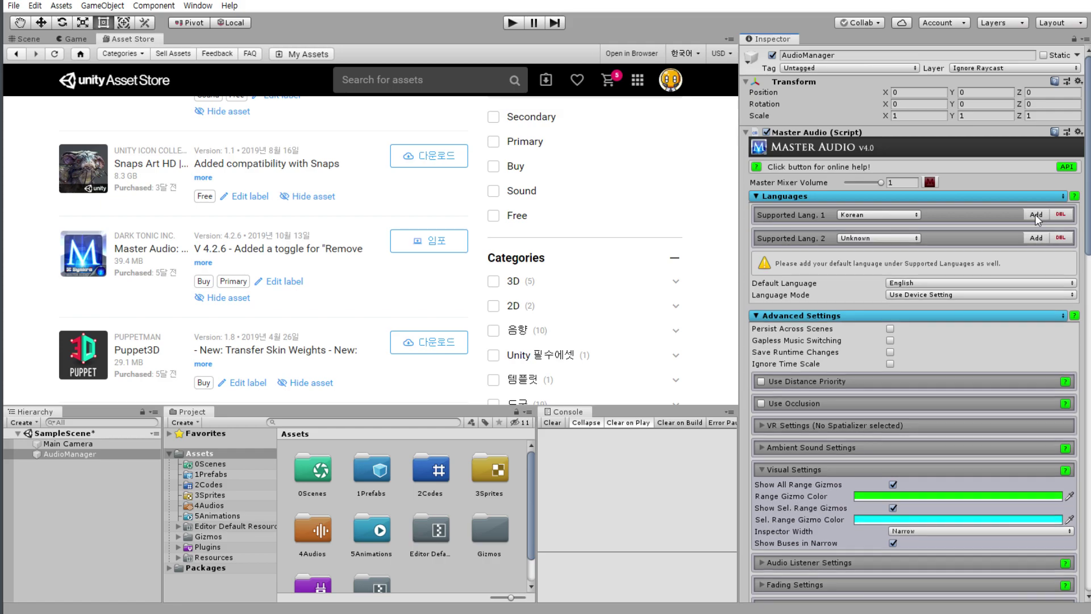
{"action": "left_click", "coordinate": [903, 239]}
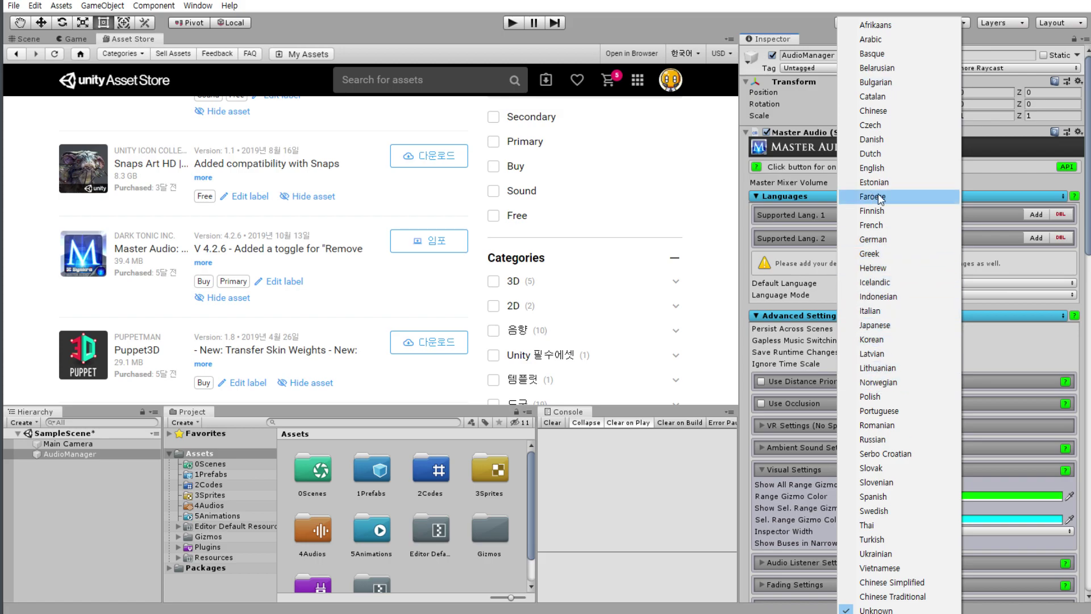
{"action": "left_click", "coordinate": [872, 169]}
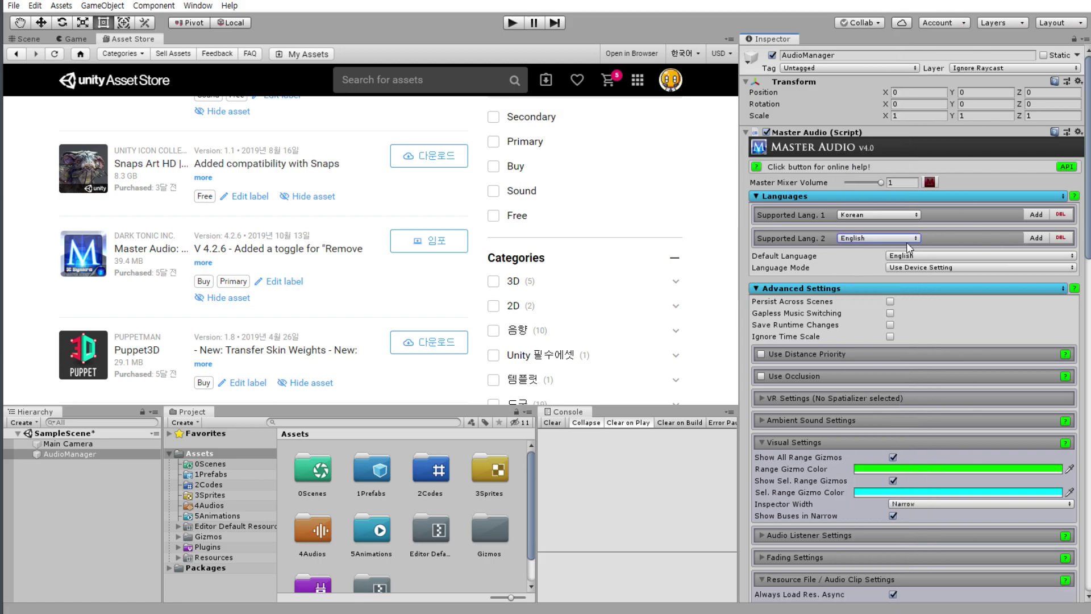
Set Default Language to Korean, keeping Language Mode on Use Device Setting.
{"action": "left_click", "coordinate": [919, 260]}
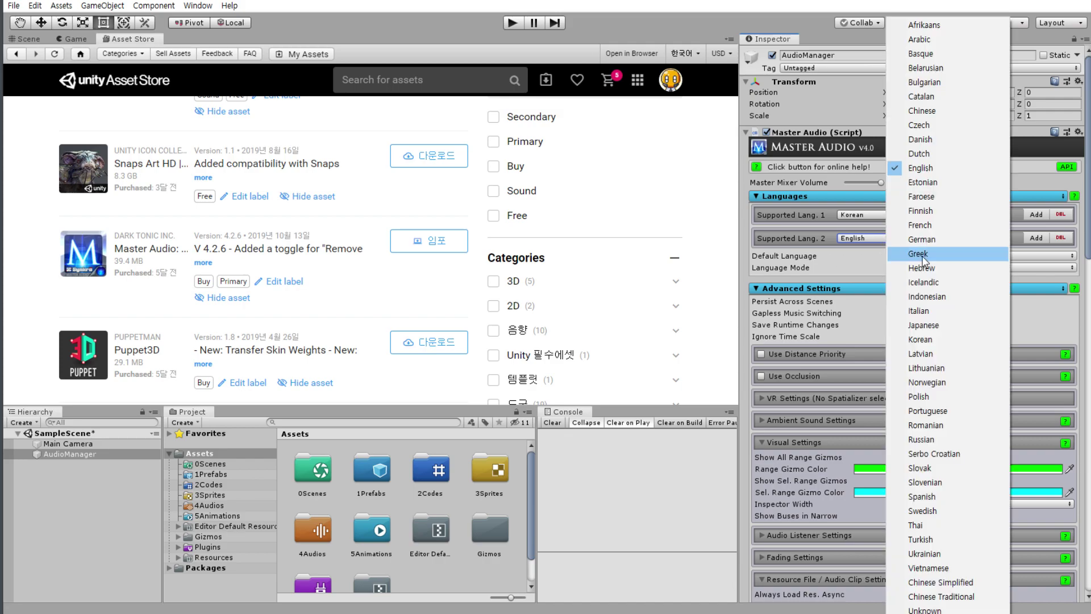
{"action": "left_click", "coordinate": [936, 339]}
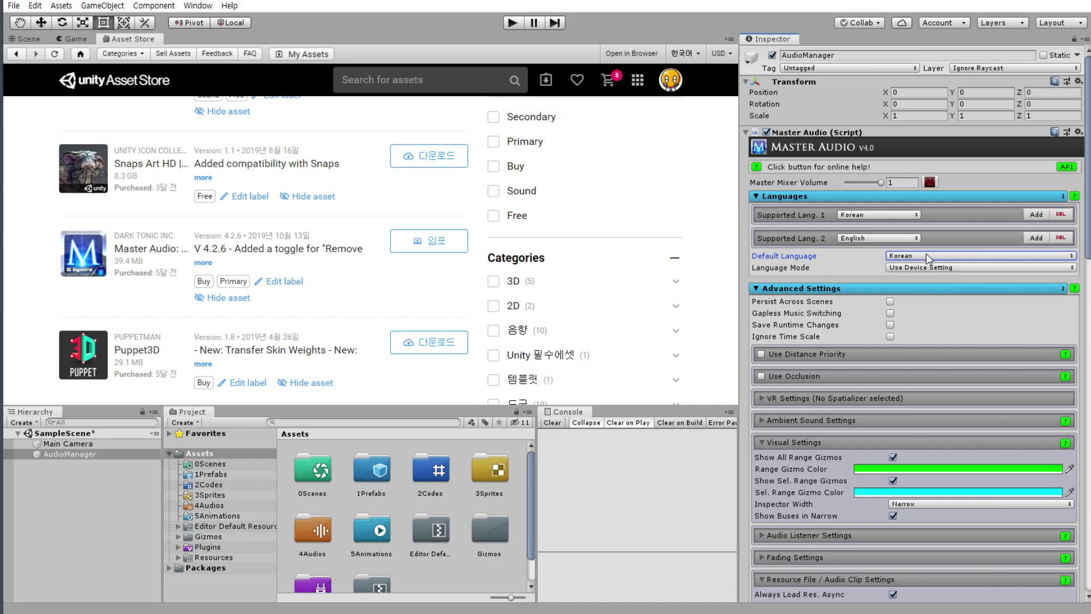
{"action": "left_click", "coordinate": [894, 267]}
{"action": "left_click", "coordinate": [901, 267]}
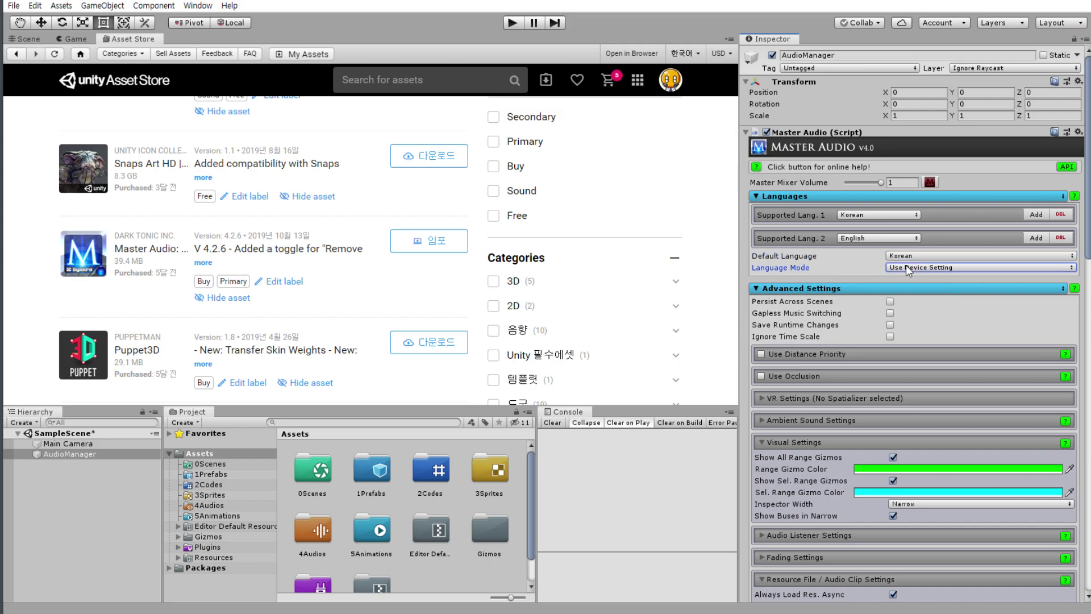
{"action": "left_click", "coordinate": [908, 268]}
{"action": "left_click", "coordinate": [908, 269]}
{"action": "left_click", "coordinate": [908, 268]}
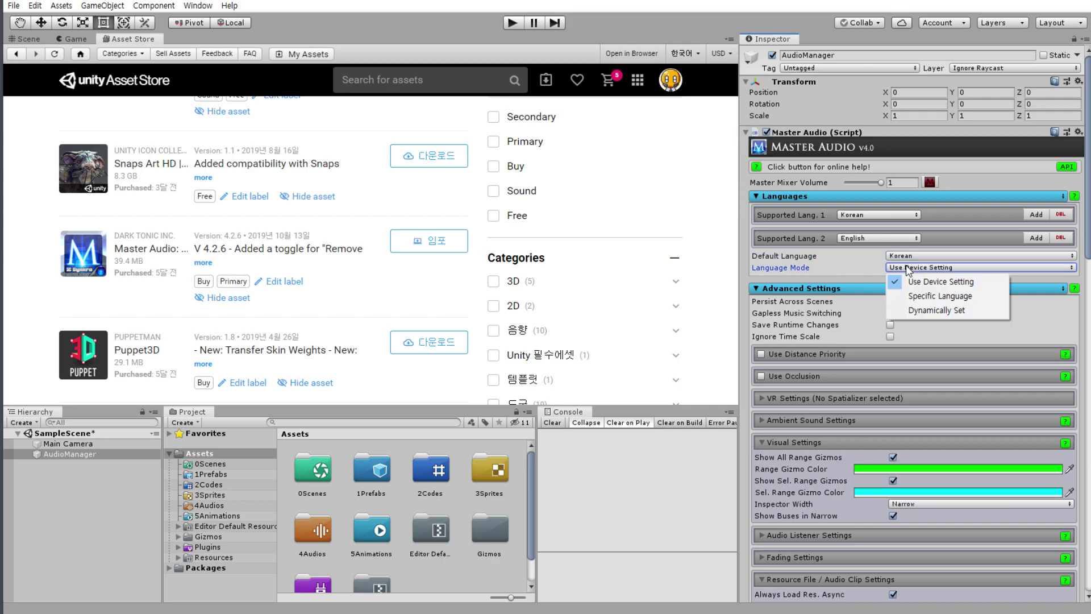
{"action": "left_click", "coordinate": [906, 267]}
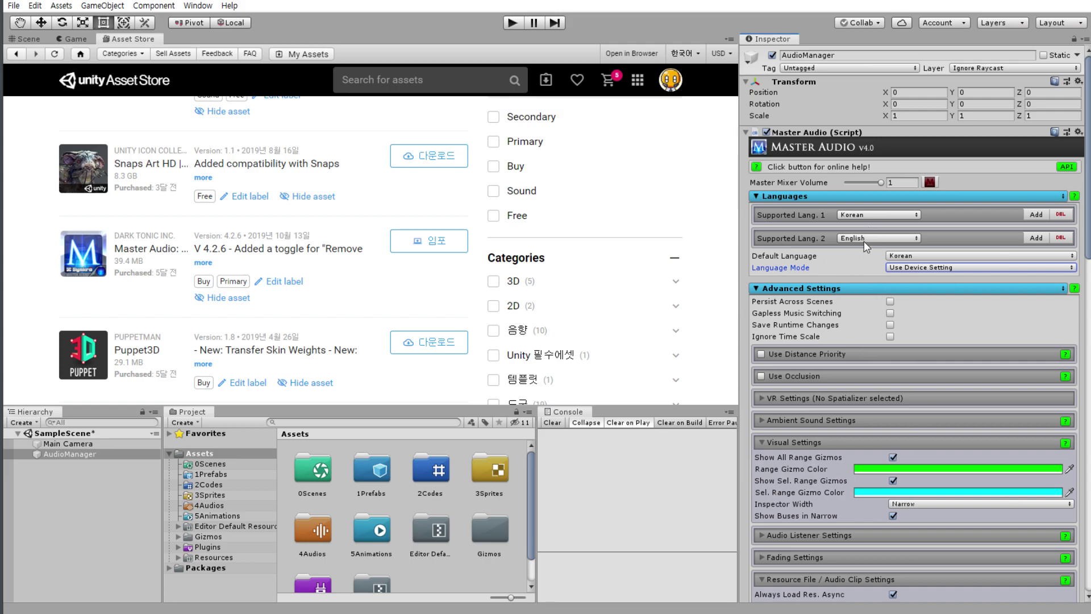
Browse Master Audio's Inspector, toggling the VR Settings and ambient sound sections.
{"action": "scroll", "coordinate": [897, 242], "scroll_direction": "down", "scroll_amount": 3}
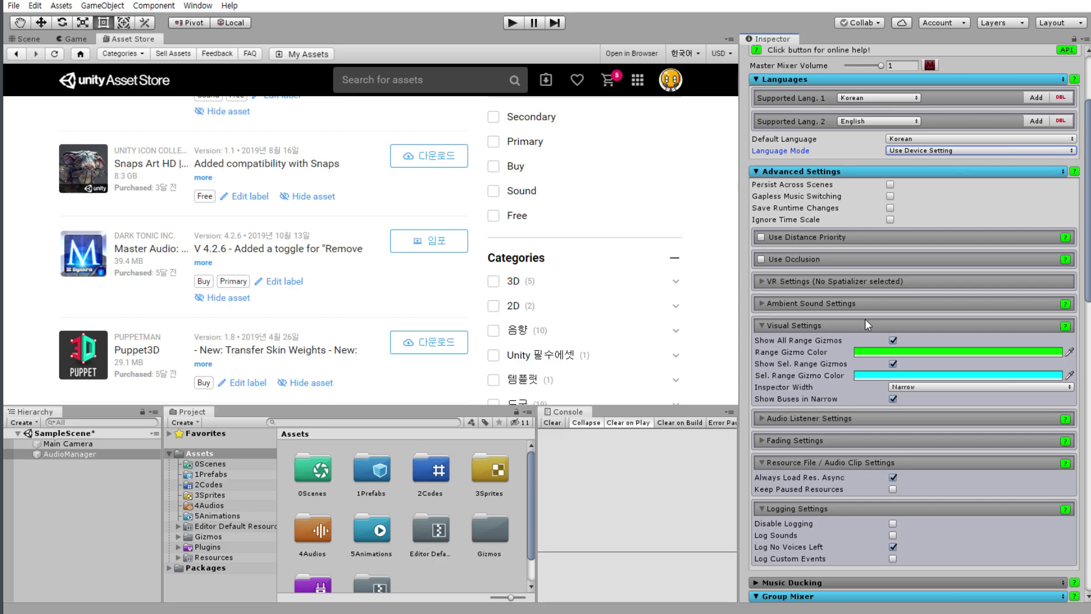
{"action": "scroll", "coordinate": [865, 320], "scroll_direction": "down", "scroll_amount": 6}
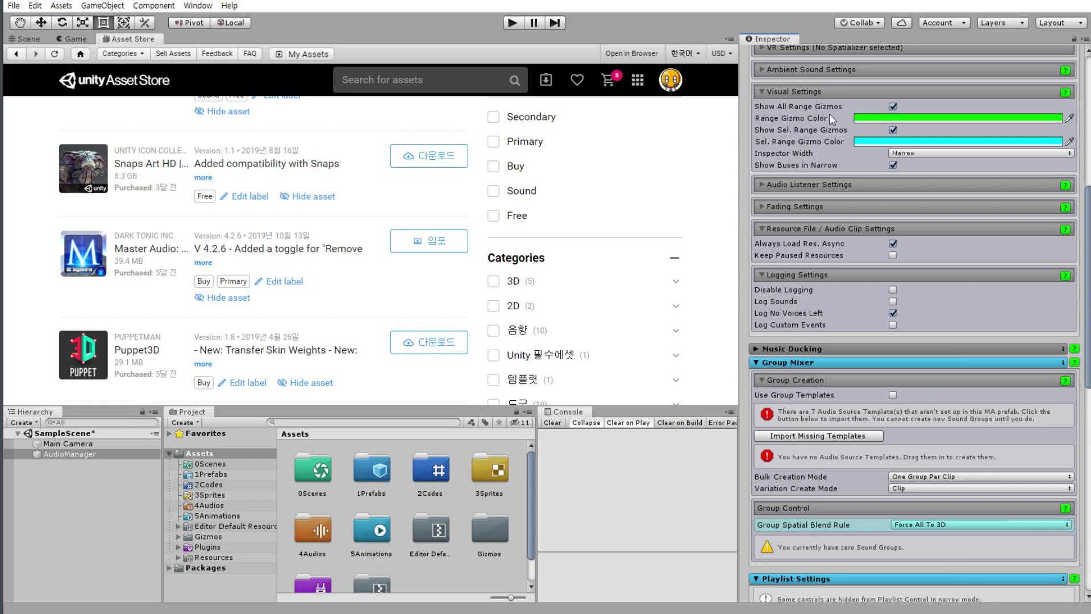
{"action": "scroll", "coordinate": [862, 237], "scroll_direction": "down", "scroll_amount": 4}
{"action": "scroll", "coordinate": [851, 246], "scroll_direction": "up", "scroll_amount": 6}
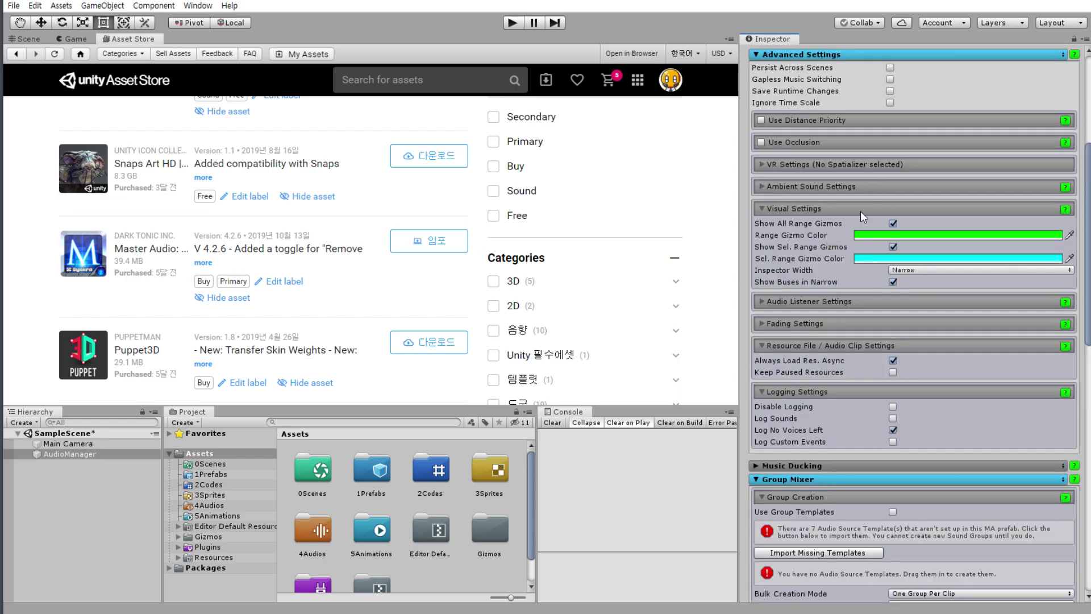
{"action": "scroll", "coordinate": [860, 210], "scroll_direction": "down", "scroll_amount": 12}
{"action": "scroll", "coordinate": [852, 284], "scroll_direction": "down", "scroll_amount": 6}
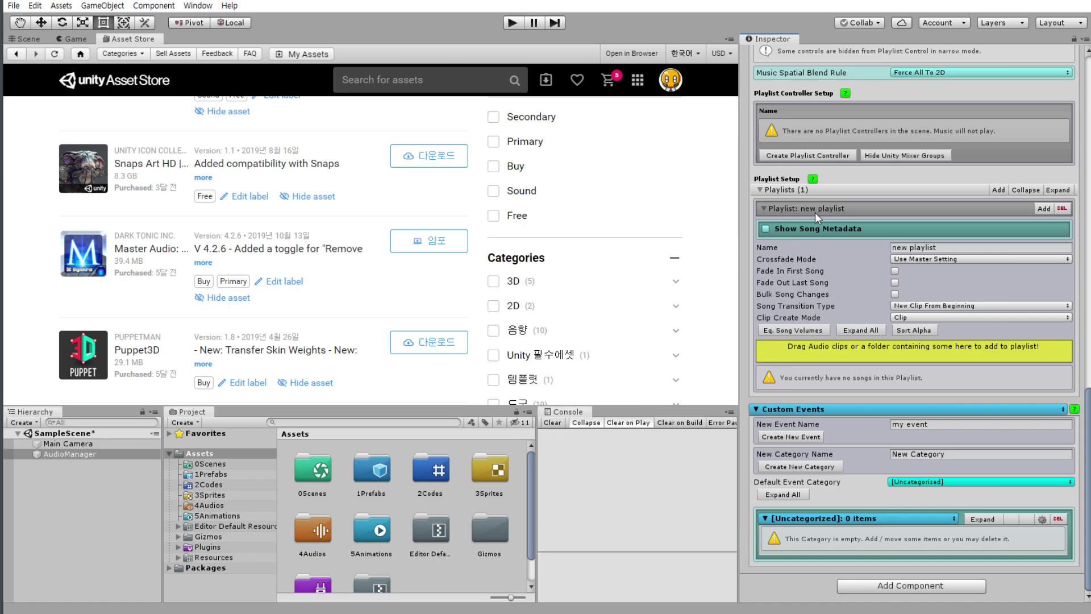
{"action": "scroll", "coordinate": [847, 354], "scroll_direction": "up", "scroll_amount": 10}
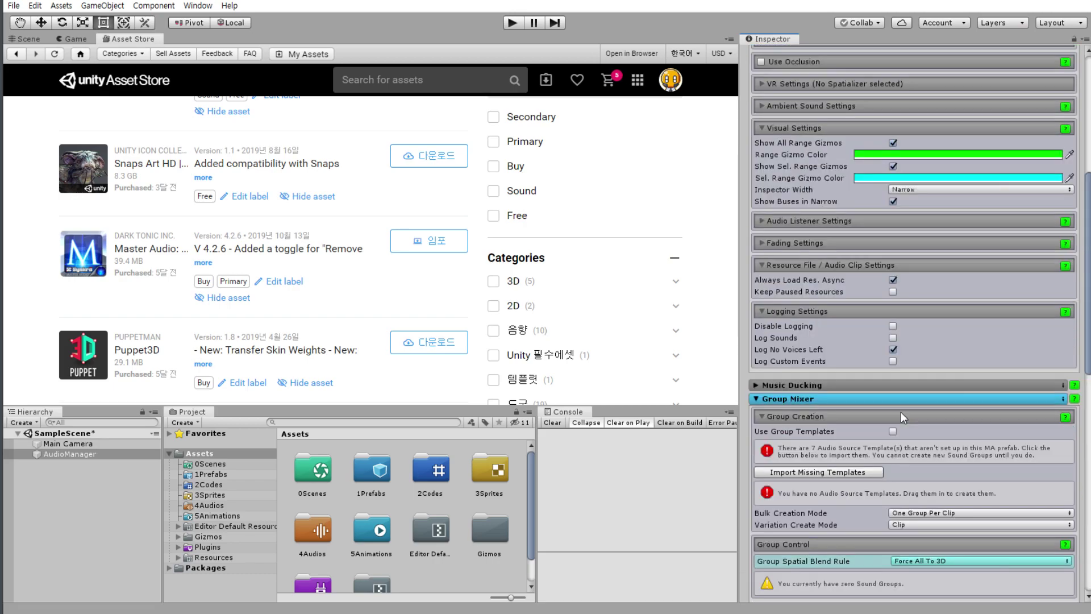
{"action": "scroll", "coordinate": [901, 412], "scroll_direction": "up", "scroll_amount": 10}
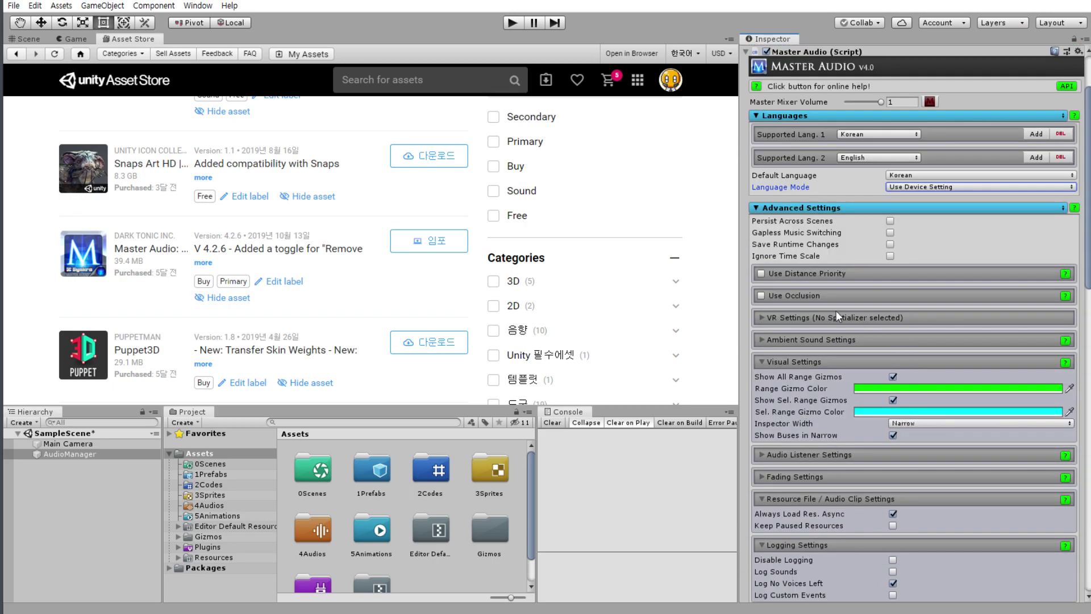
{"action": "left_click", "coordinate": [761, 316]}
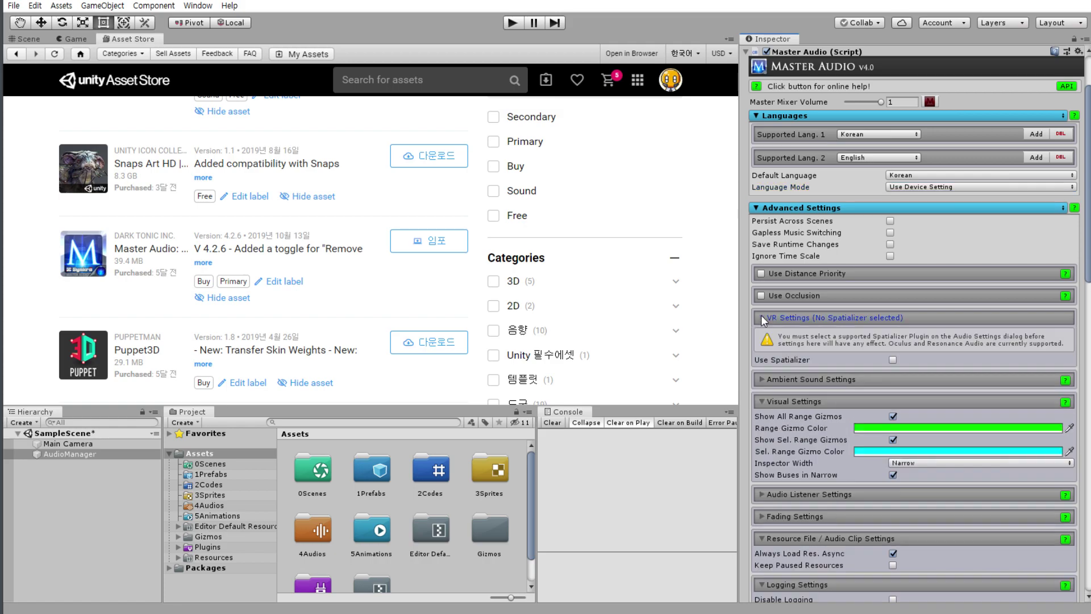
{"action": "left_click", "coordinate": [762, 315]}
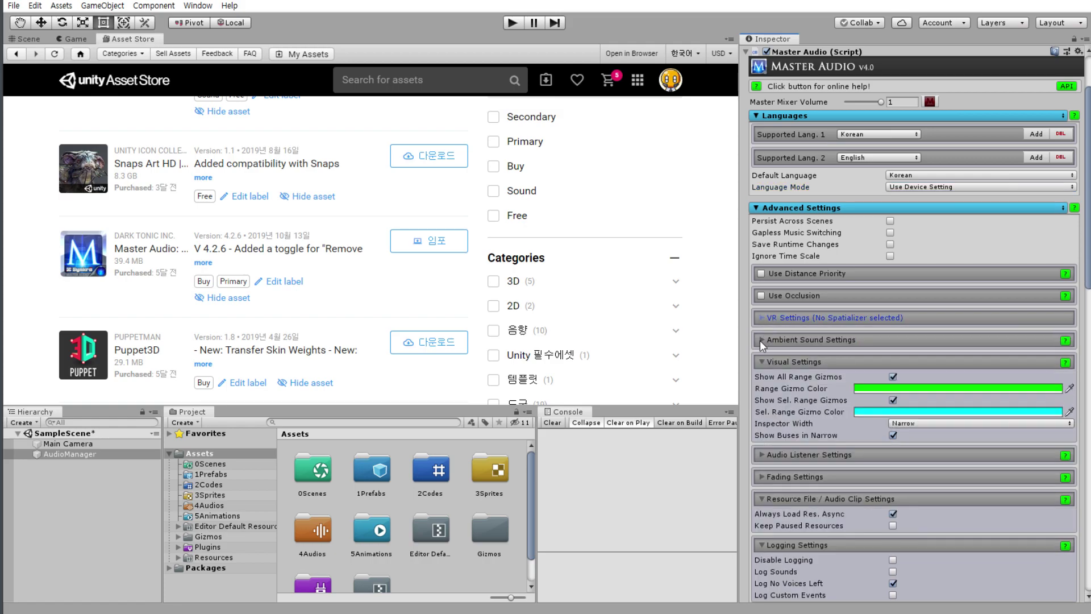
{"action": "left_click", "coordinate": [761, 339]}
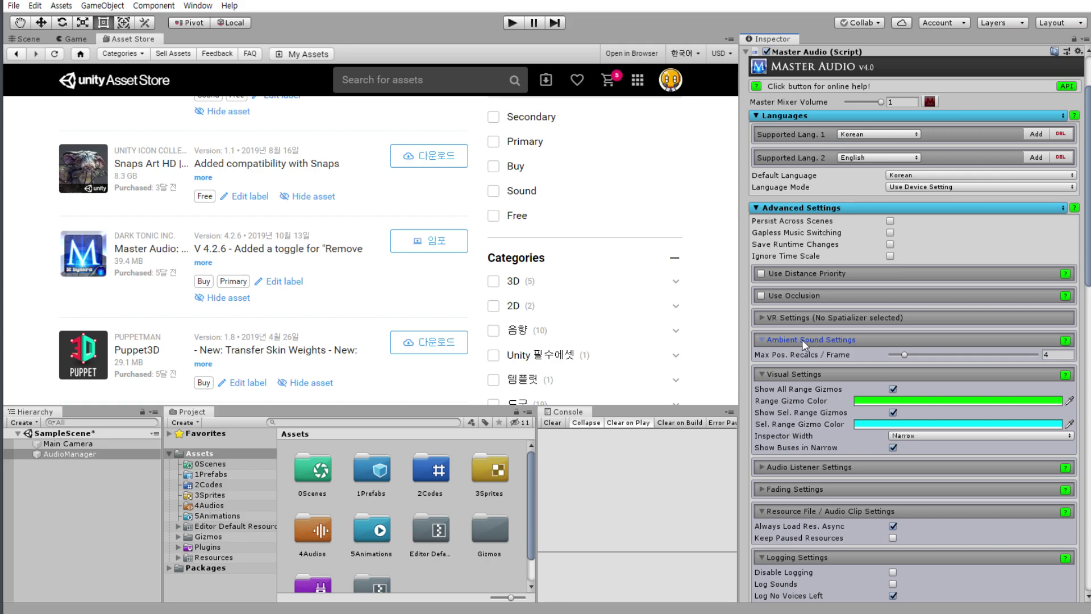
{"action": "left_click", "coordinate": [764, 341]}
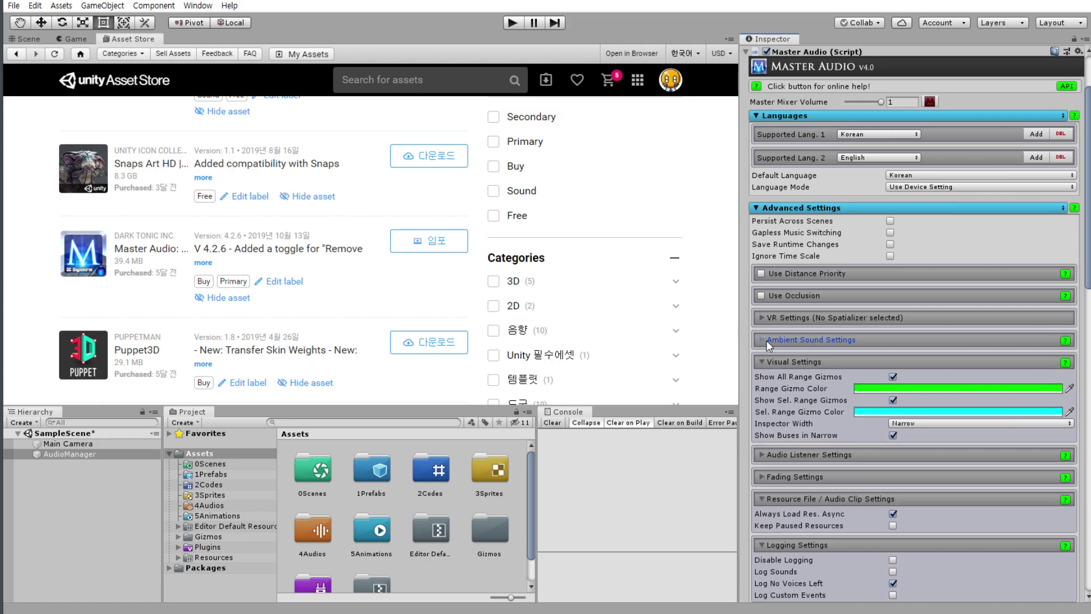
Toggle the audio listener settings and leave the fading settings expanded.
{"action": "scroll", "coordinate": [763, 341], "scroll_direction": "down", "scroll_amount": 5}
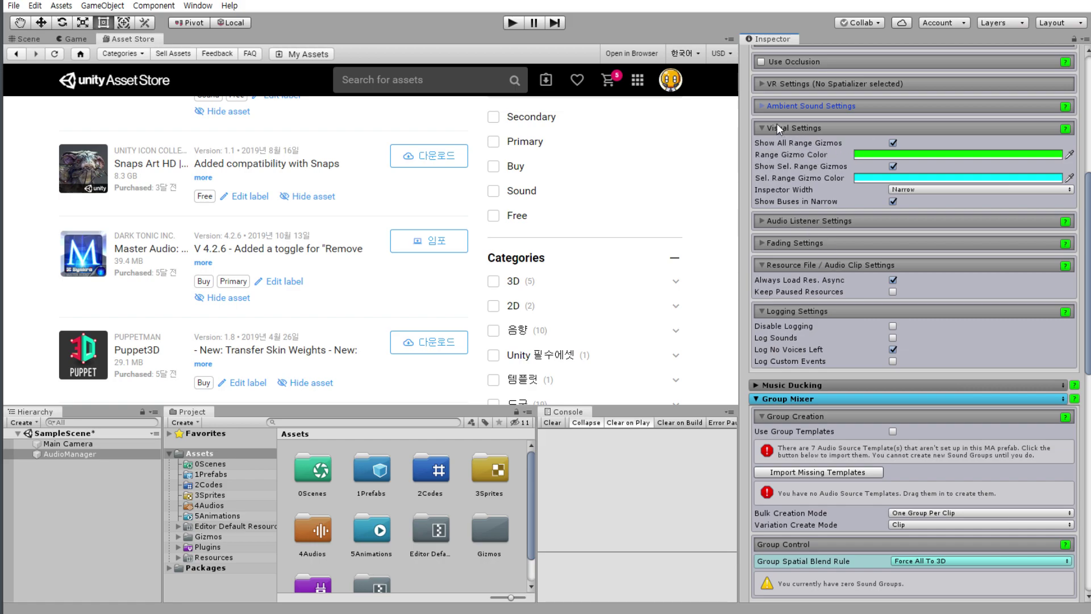
{"action": "left_click", "coordinate": [765, 222]}
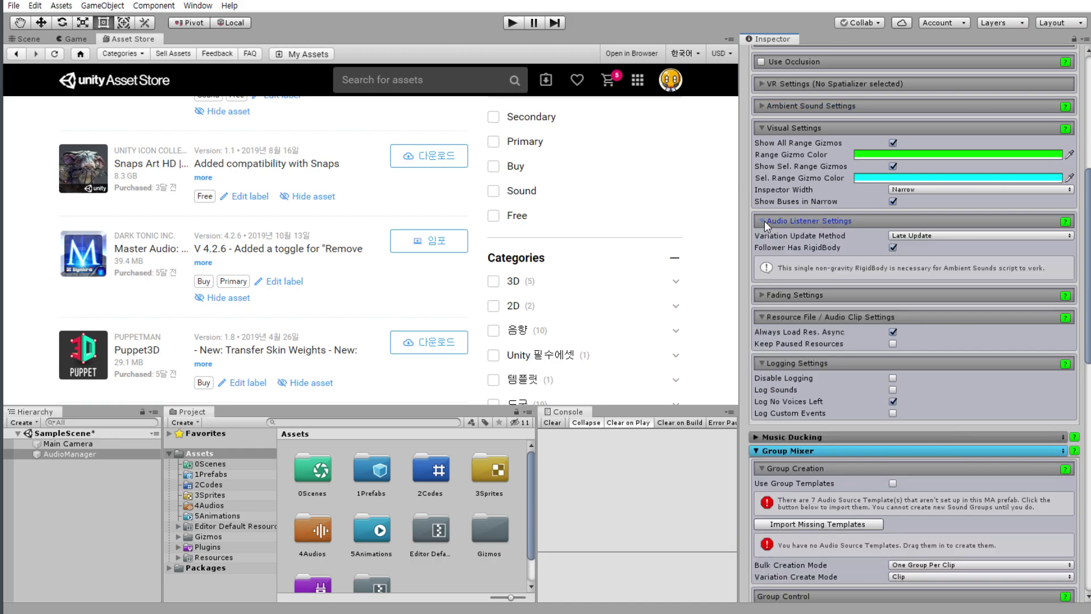
{"action": "left_click", "coordinate": [765, 223]}
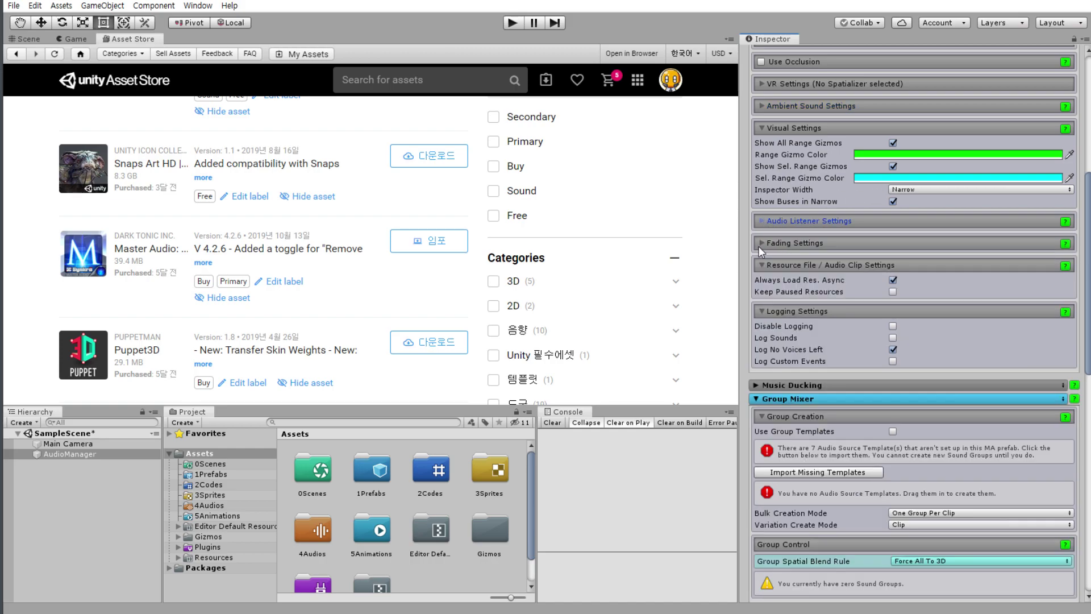
{"action": "left_click", "coordinate": [761, 244]}
{"action": "left_click", "coordinate": [766, 242]}
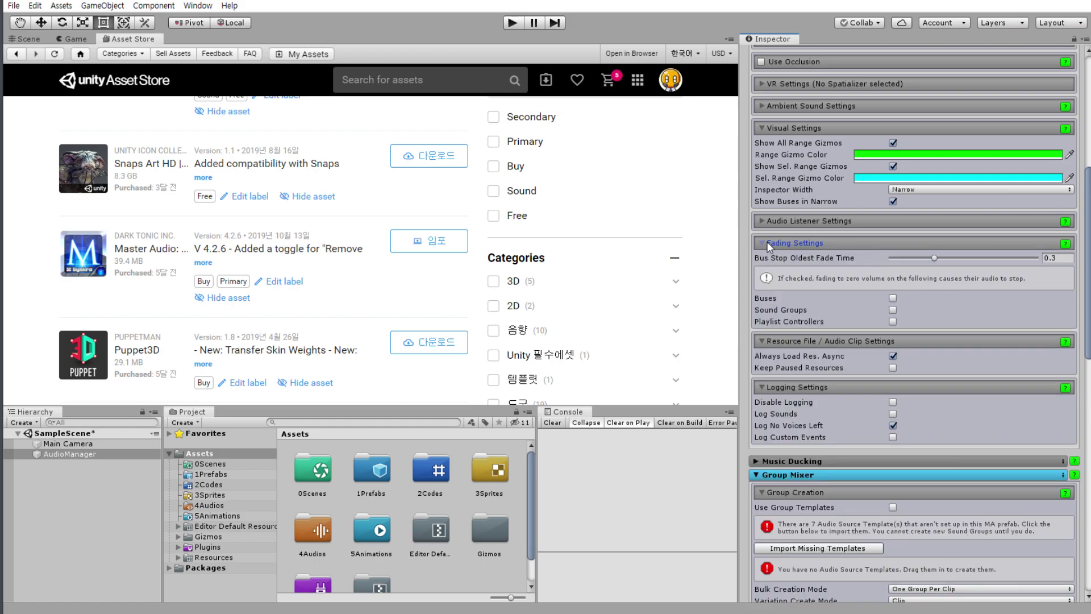
Collapse Group Mixer and click Create Playlist Controller, raising a NullReferenceException.
{"action": "scroll", "coordinate": [814, 318], "scroll_direction": "down", "scroll_amount": 10}
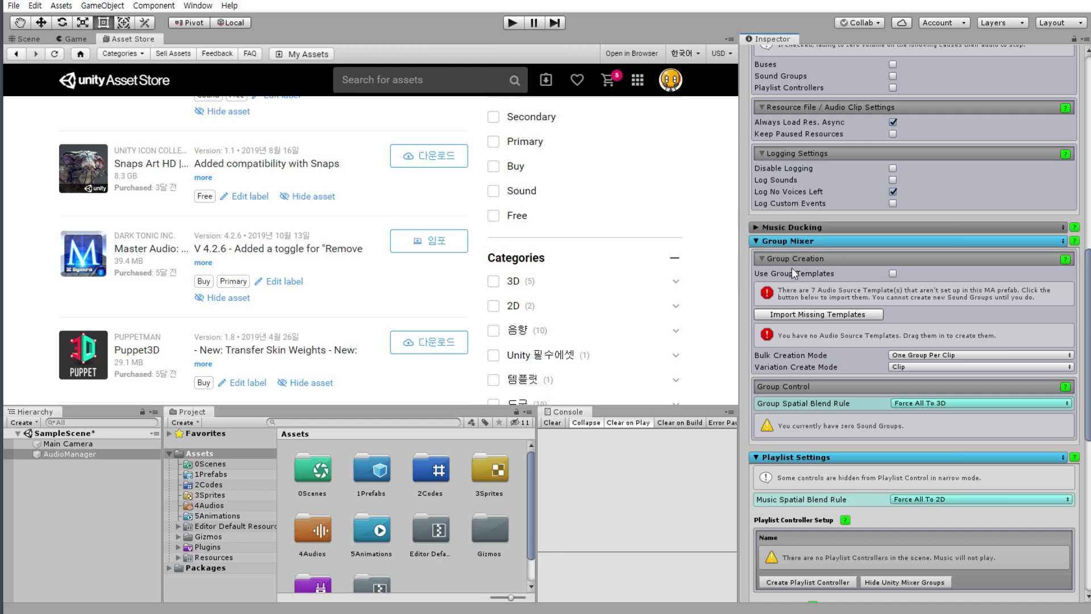
{"action": "left_click", "coordinate": [759, 241]}
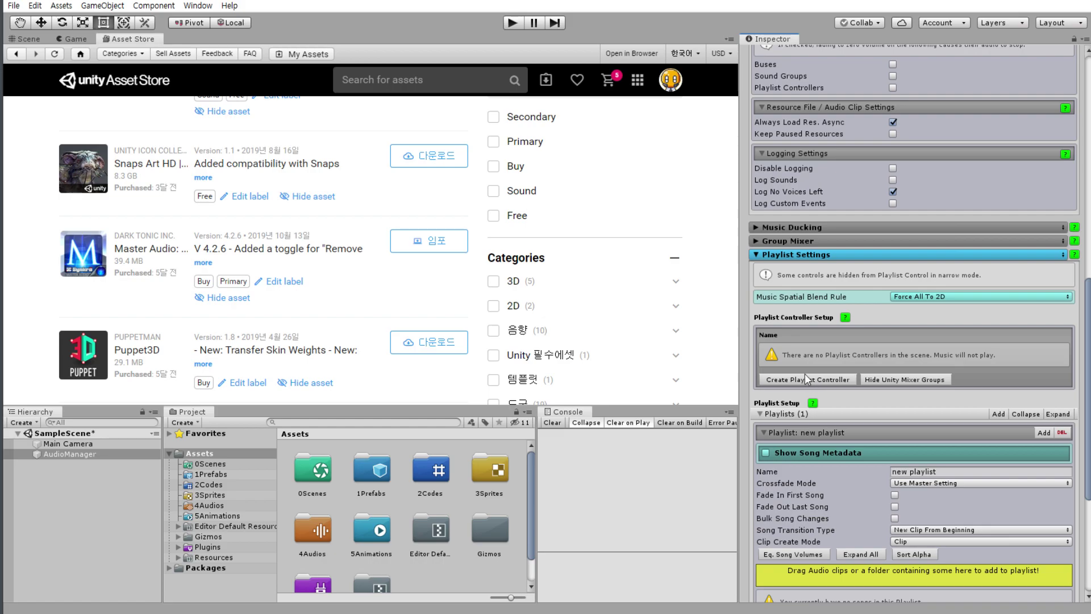
{"action": "scroll", "coordinate": [833, 284], "scroll_direction": "down", "scroll_amount": 5}
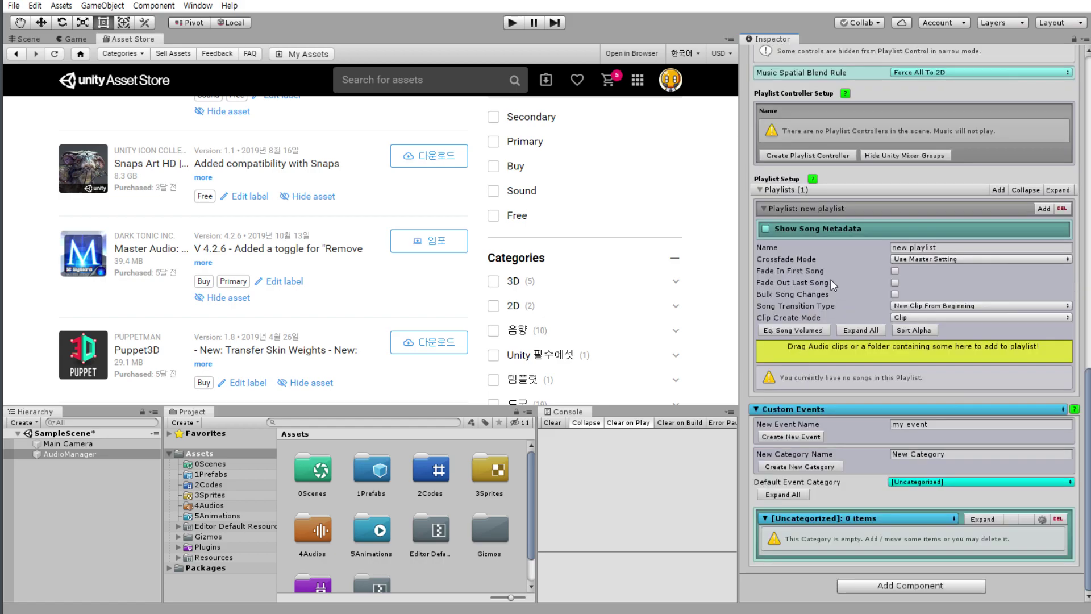
{"action": "left_click", "coordinate": [811, 157]}
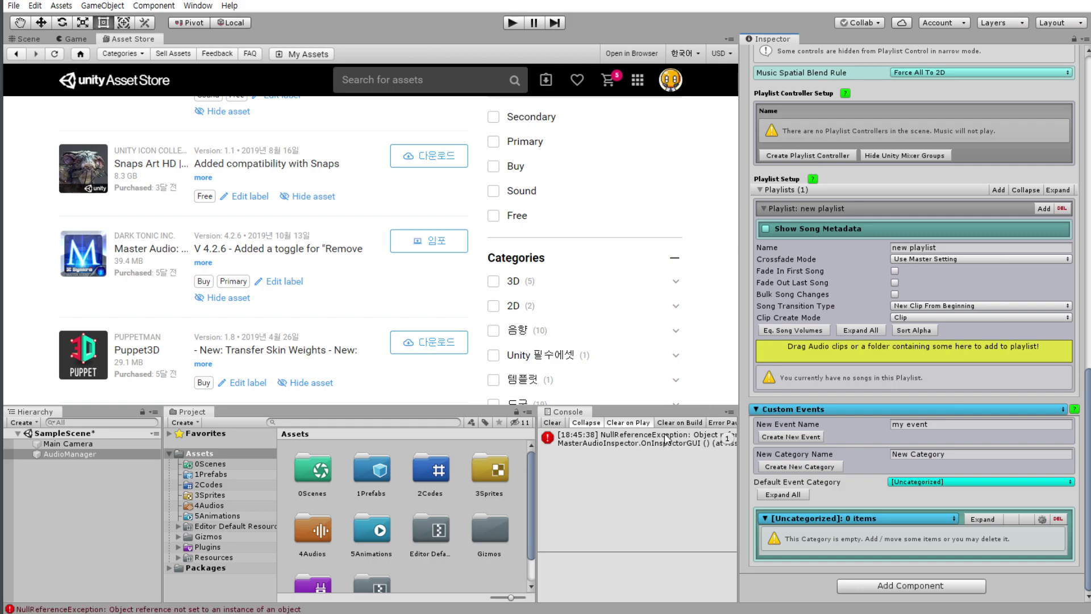
Open the NullReferenceException's source in Visual Studio, then return to Unity.
{"action": "double_click", "coordinate": [663, 433]}
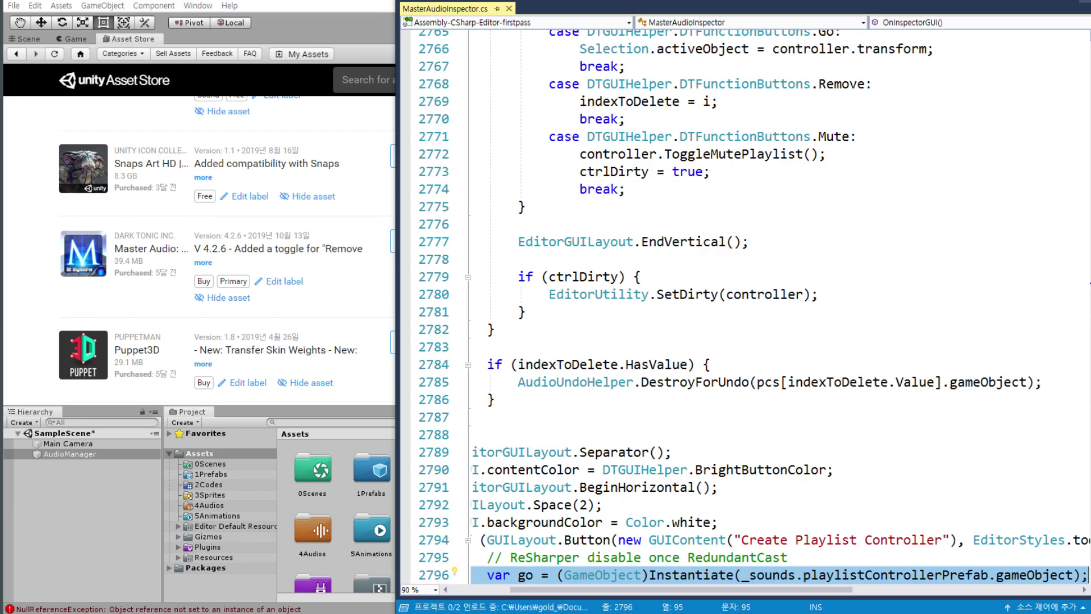
{"action": "key", "text": "alt+Tab"}
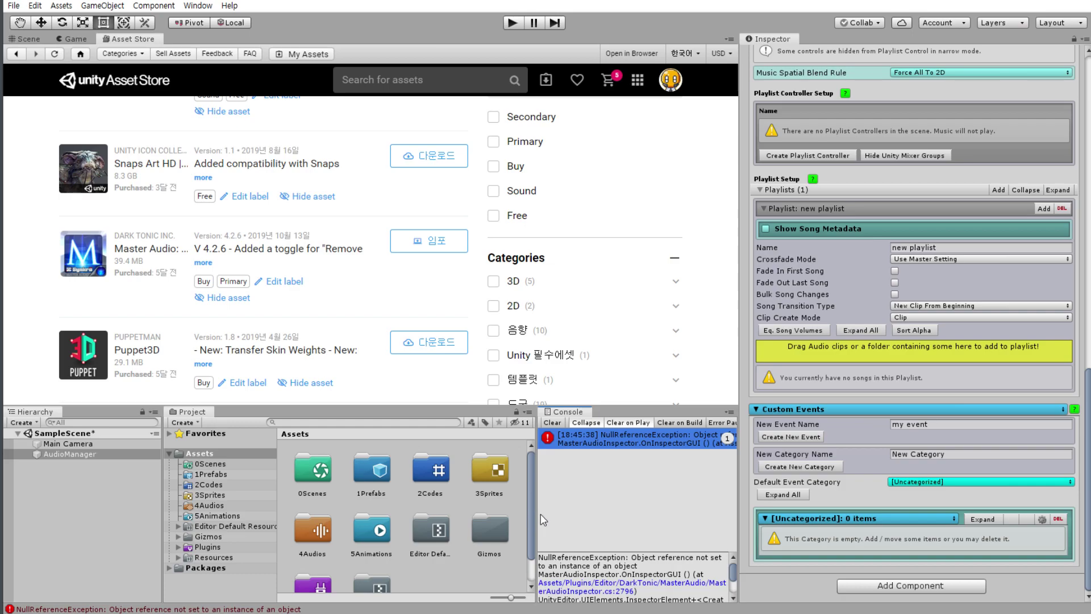
{"action": "left_click", "coordinate": [650, 581]}
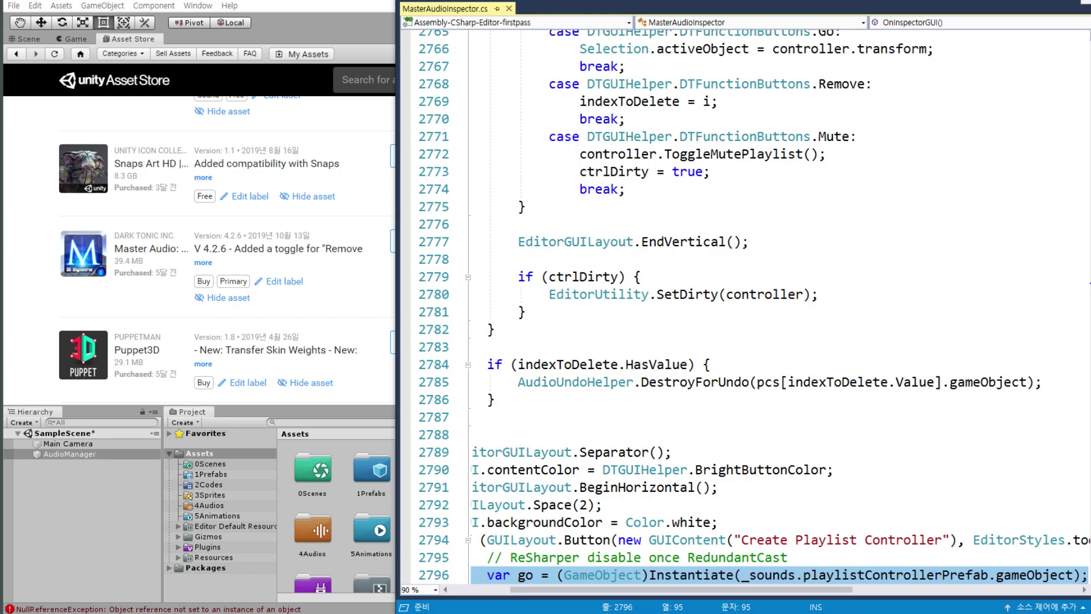
{"action": "key", "text": "alt+Tab"}
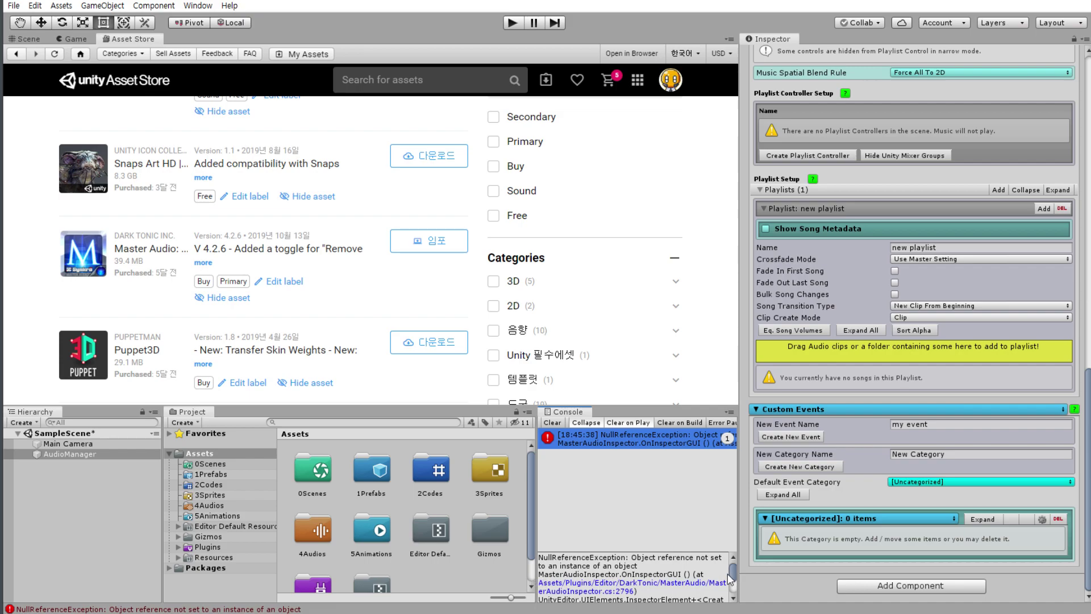
Review the error's stack trace, clear the Console and widen the Project panel.
{"action": "left_click_drag", "start_coordinate": [538, 531], "coordinate": [474, 530]}
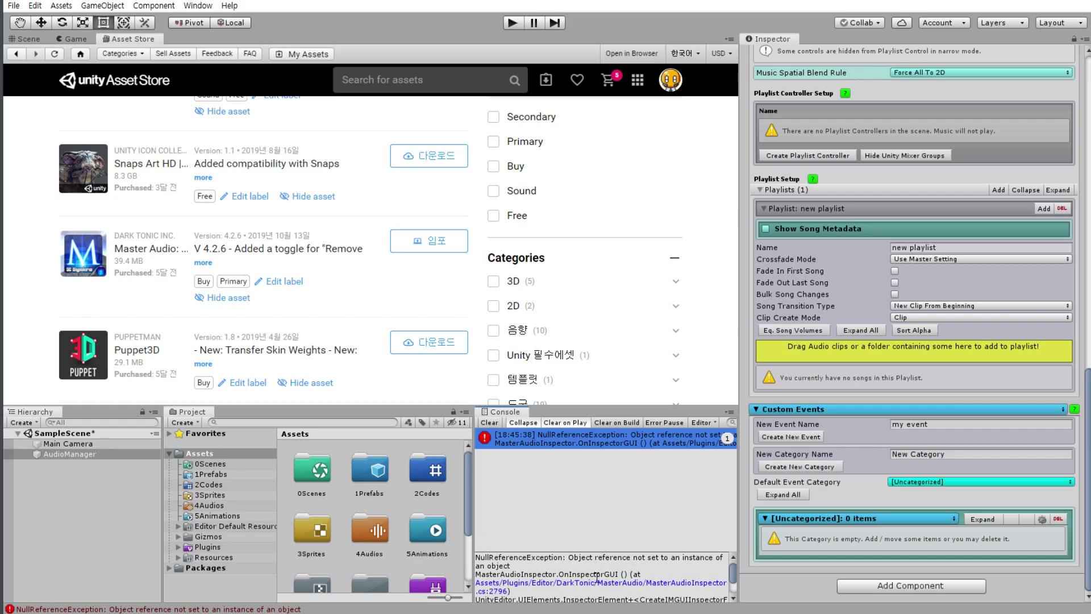
{"action": "scroll", "coordinate": [597, 583], "scroll_direction": "down", "scroll_amount": 2}
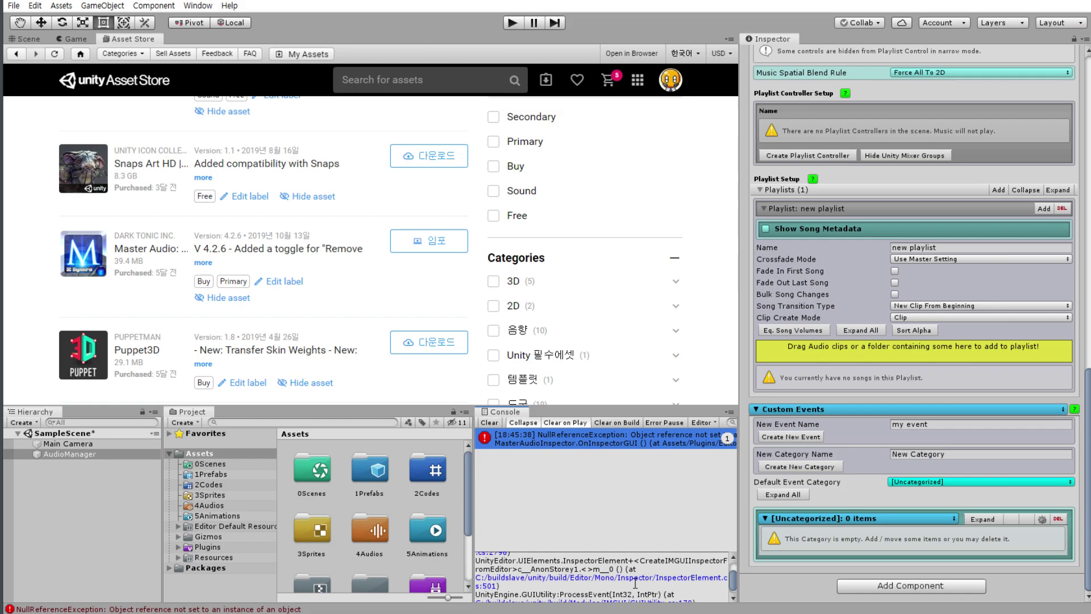
{"action": "scroll", "coordinate": [624, 580], "scroll_direction": "down", "scroll_amount": 1}
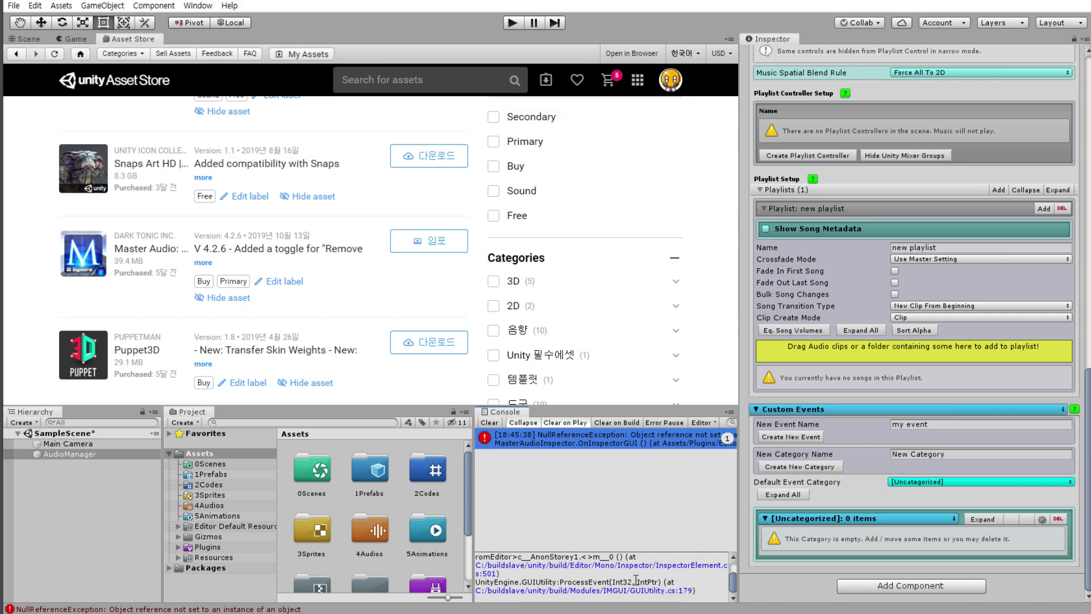
{"action": "left_click", "coordinate": [495, 427]}
{"action": "left_click_drag", "start_coordinate": [475, 454], "coordinate": [570, 454]}
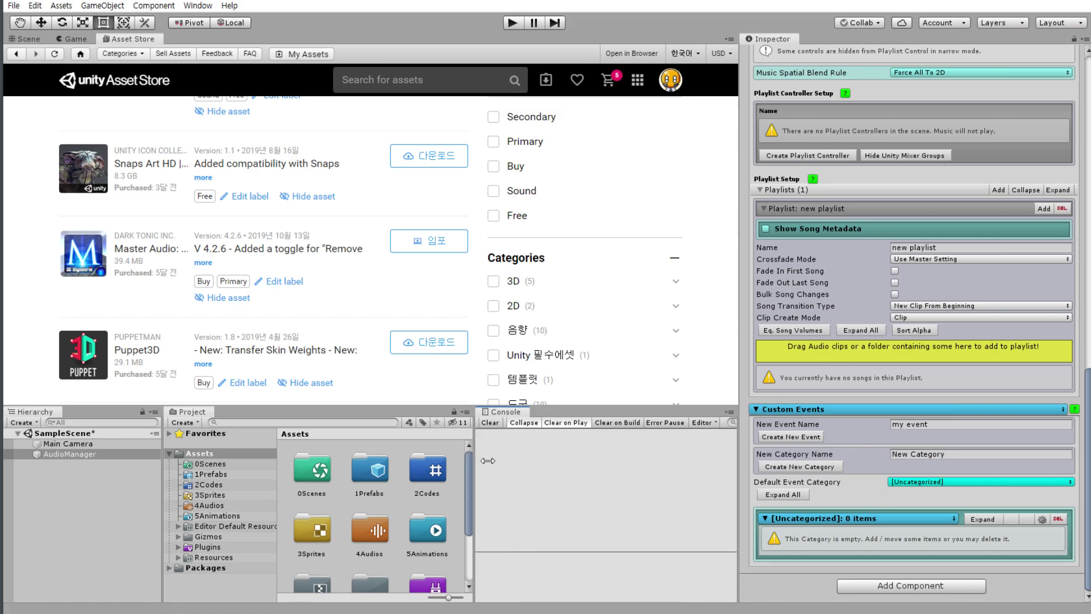
Widen the Asset Store panel to show purchased assets and deselect AudioManager.
{"action": "scroll", "coordinate": [914, 301], "scroll_direction": "up", "scroll_amount": 15}
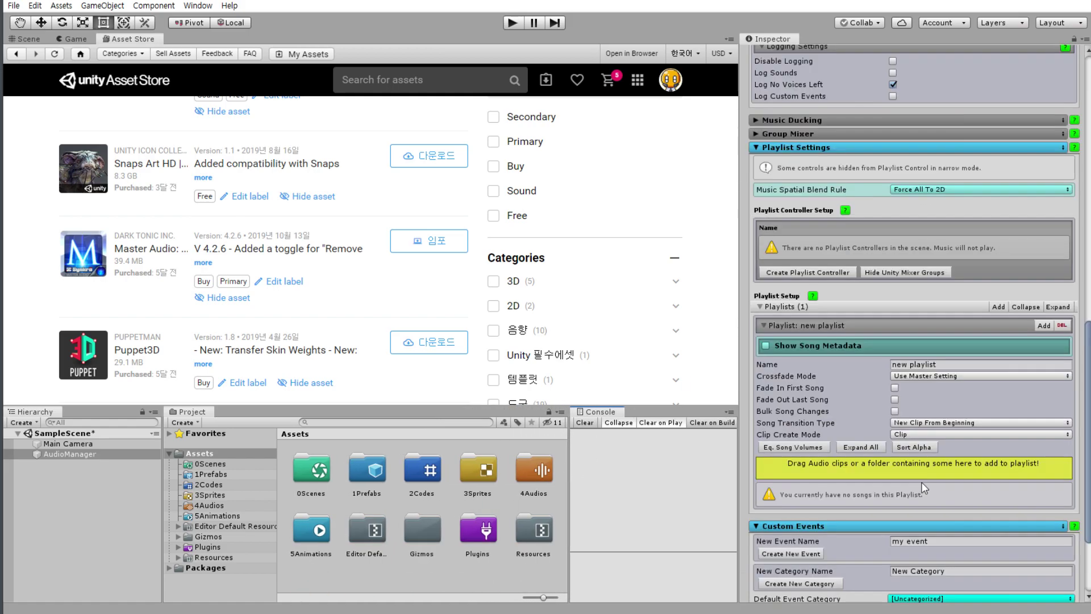
{"action": "scroll", "coordinate": [200, 336], "scroll_direction": "up", "scroll_amount": 1}
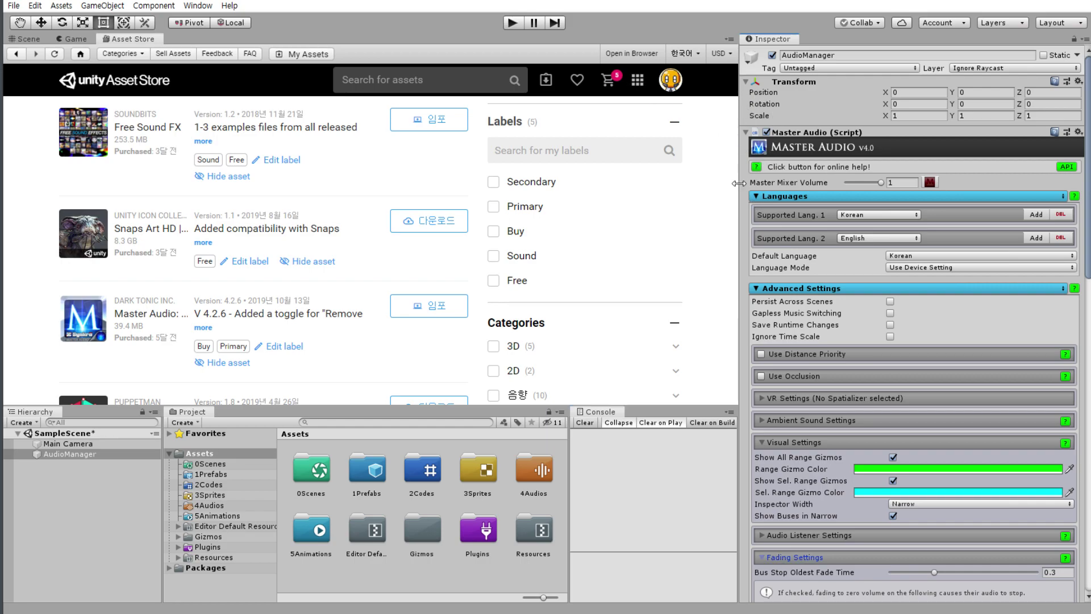
{"action": "left_click_drag", "start_coordinate": [739, 181], "coordinate": [816, 182]}
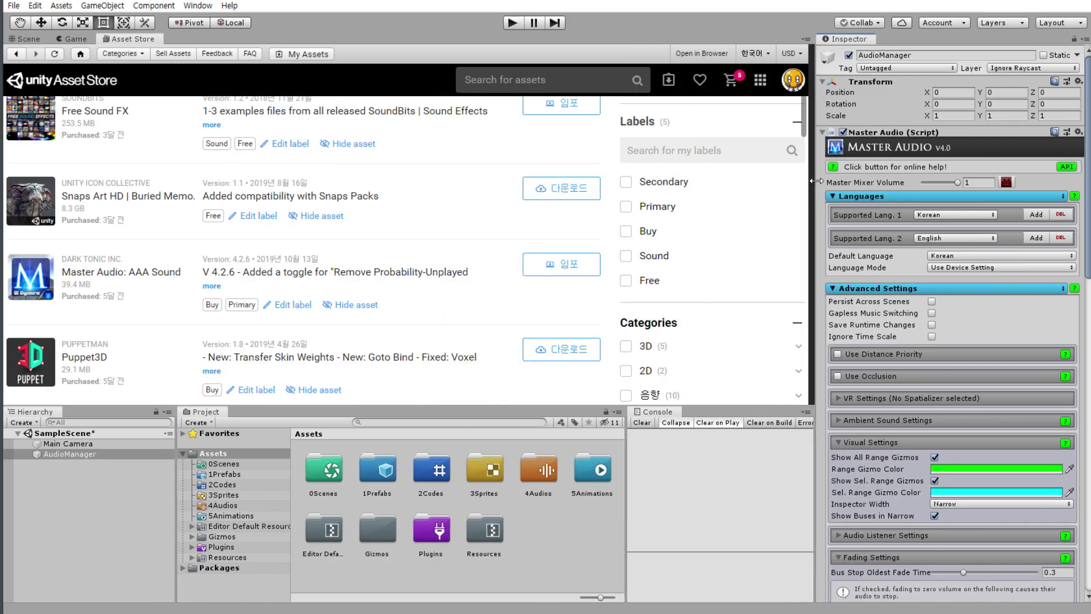
{"action": "left_click", "coordinate": [99, 488]}
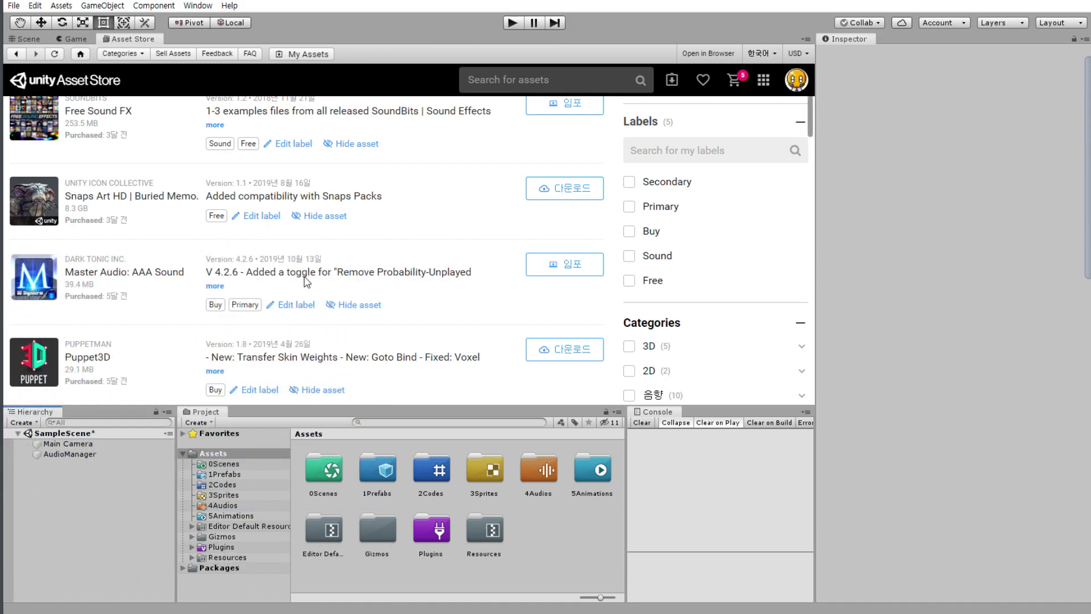
Find Maintainer in the My Assets list and download Maintainer 1.5.8.
{"action": "scroll", "coordinate": [307, 281], "scroll_direction": "down", "scroll_amount": 2}
{"action": "scroll", "coordinate": [278, 250], "scroll_direction": "down", "scroll_amount": 2}
{"action": "scroll", "coordinate": [359, 228], "scroll_direction": "down", "scroll_amount": 1}
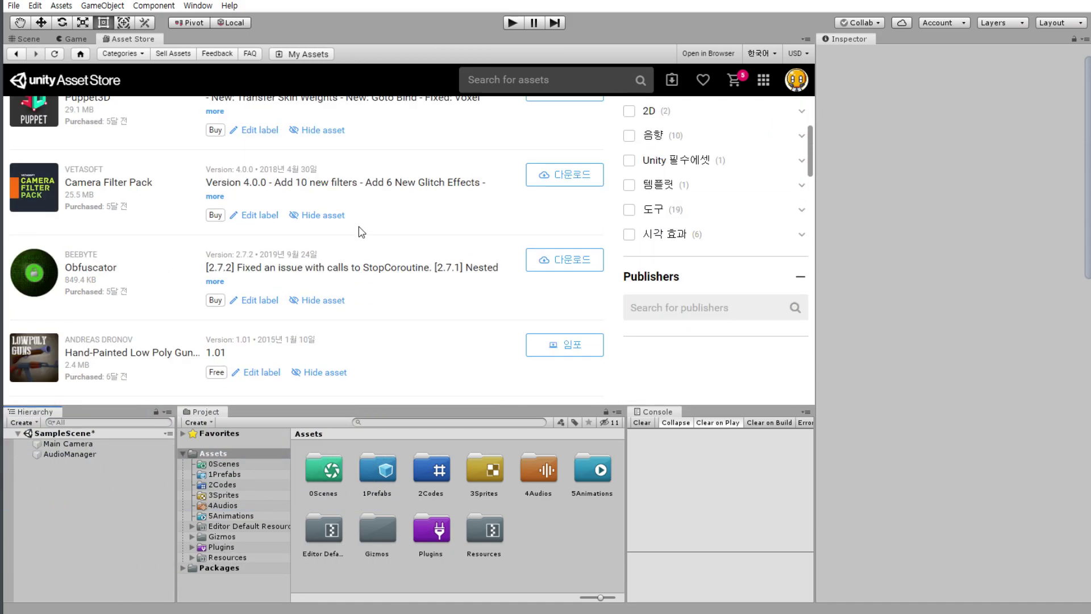
{"action": "scroll", "coordinate": [356, 221], "scroll_direction": "down", "scroll_amount": 1}
{"action": "scroll", "coordinate": [375, 239], "scroll_direction": "down", "scroll_amount": 2}
{"action": "scroll", "coordinate": [380, 250], "scroll_direction": "up", "scroll_amount": 2}
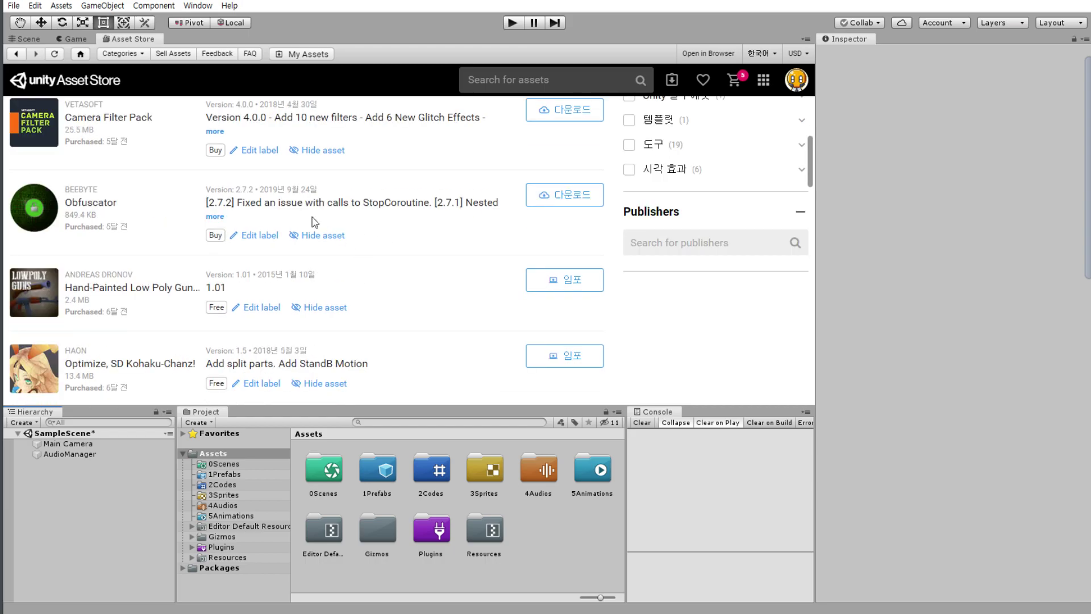
{"action": "scroll", "coordinate": [341, 233], "scroll_direction": "up", "scroll_amount": 3}
{"action": "scroll", "coordinate": [256, 221], "scroll_direction": "down", "scroll_amount": 2}
{"action": "scroll", "coordinate": [216, 233], "scroll_direction": "down", "scroll_amount": 4}
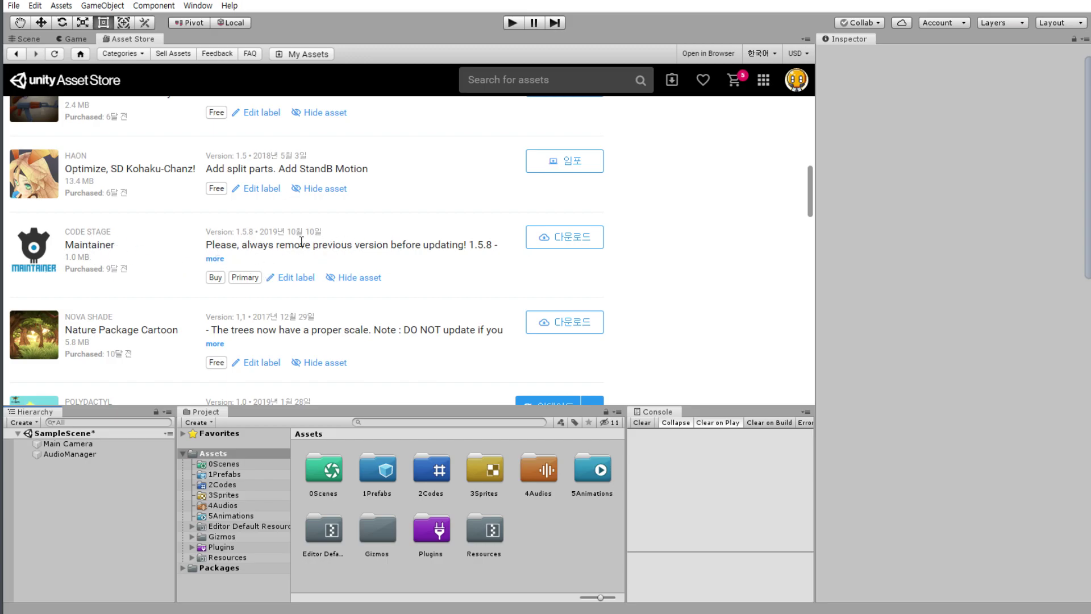
{"action": "left_click", "coordinate": [572, 246]}
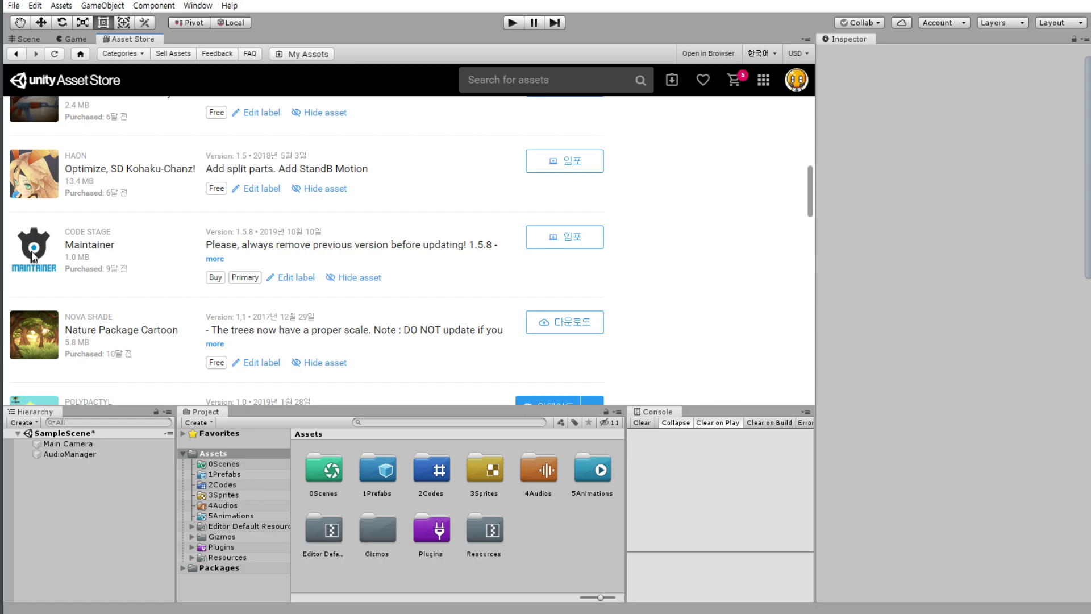
Import every file of the Maintainer package, adding the Tools menu to Unity.
{"action": "left_click", "coordinate": [562, 241]}
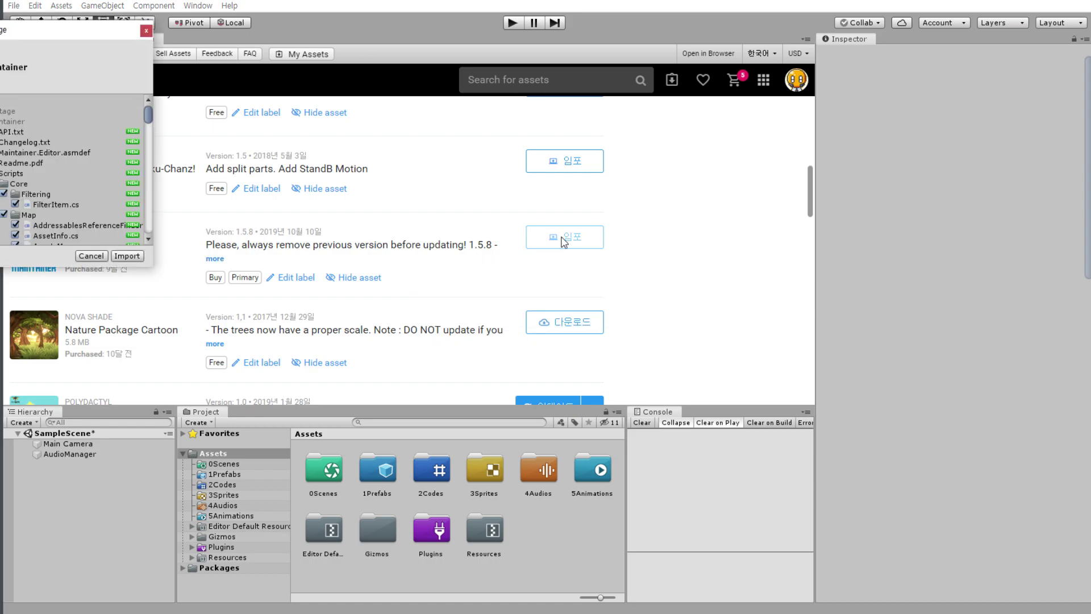
{"action": "scroll", "coordinate": [76, 165], "scroll_direction": "down", "scroll_amount": 3}
{"action": "scroll", "coordinate": [83, 194], "scroll_direction": "up", "scroll_amount": 3}
{"action": "left_click", "coordinate": [136, 260]}
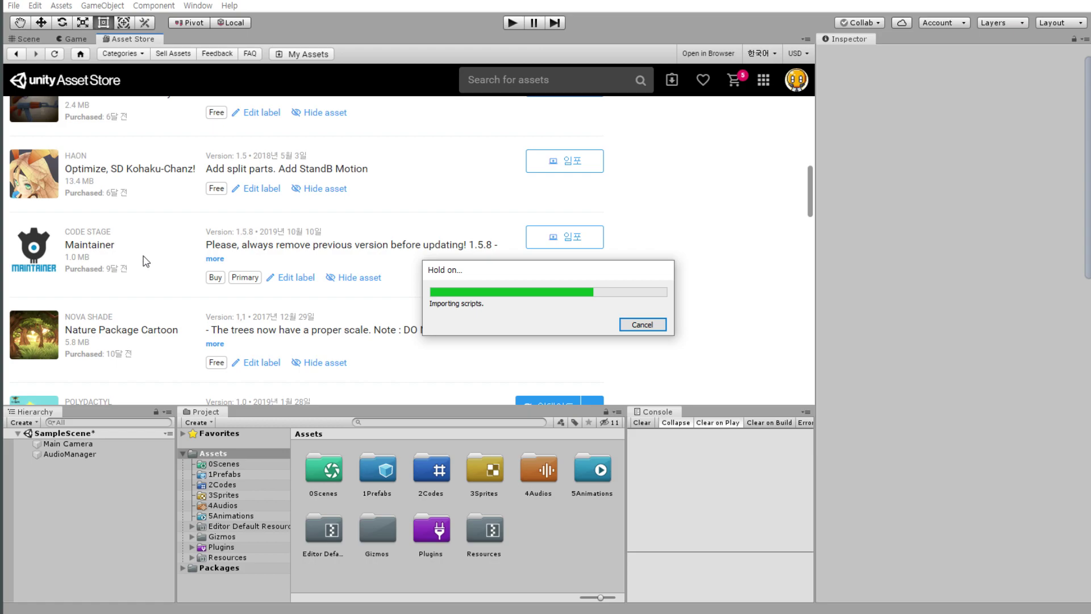
{"action": "key", "text": "super"}
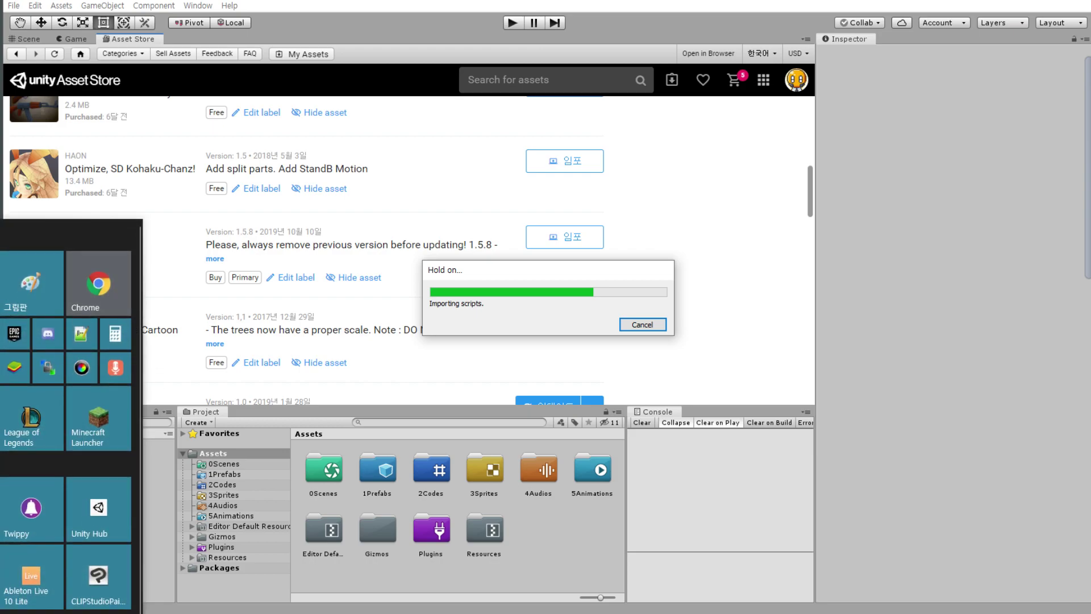
{"action": "key", "text": "super"}
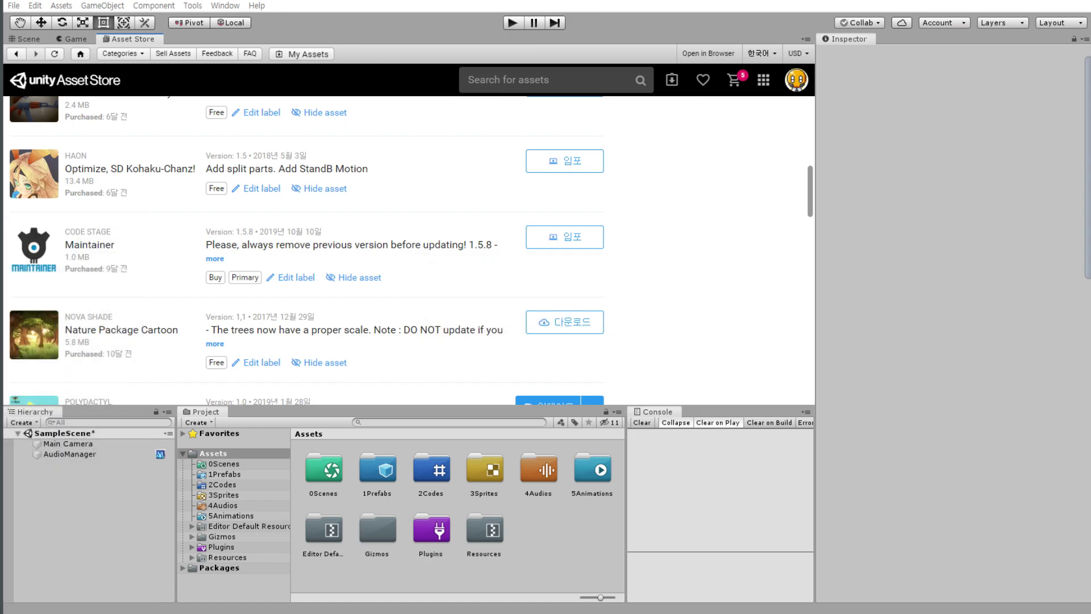
{"action": "key", "text": "super"}
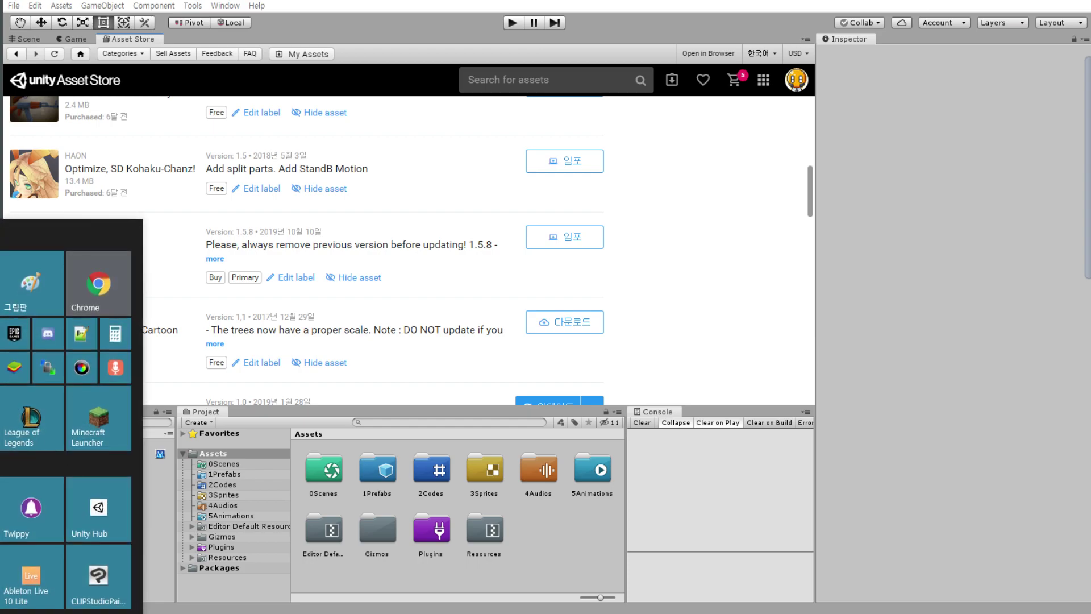
{"action": "key", "text": "super+e"}
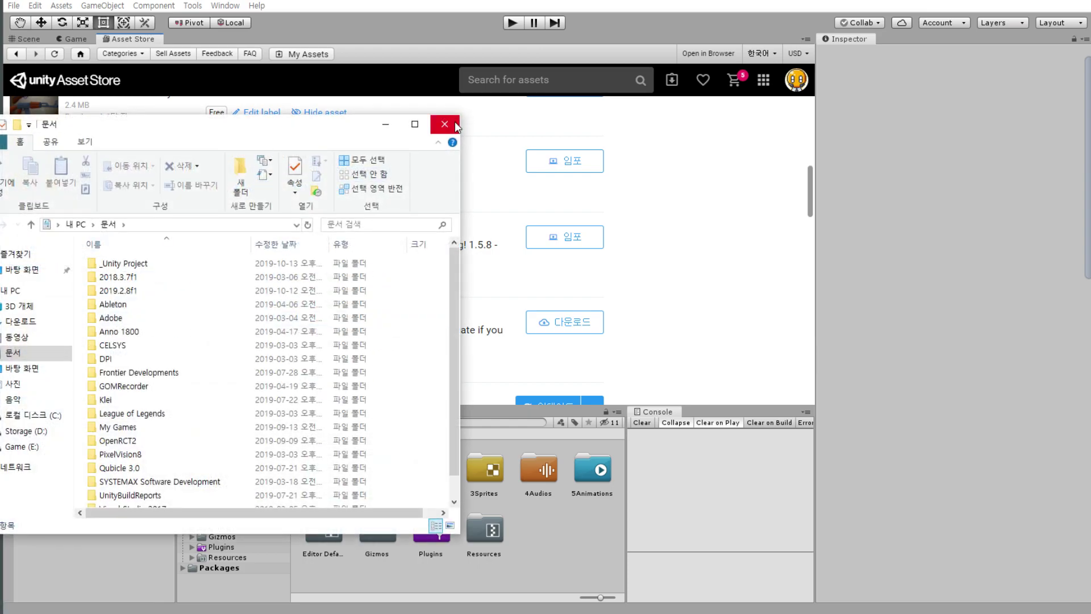
{"action": "left_click", "coordinate": [455, 123]}
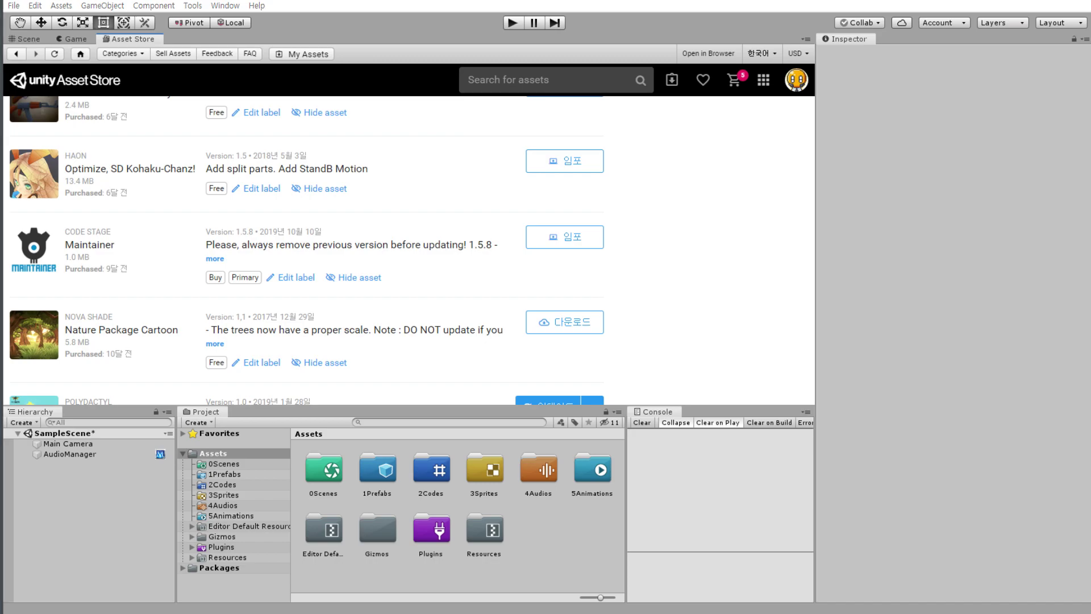
{"action": "left_click", "coordinate": [429, 280]}
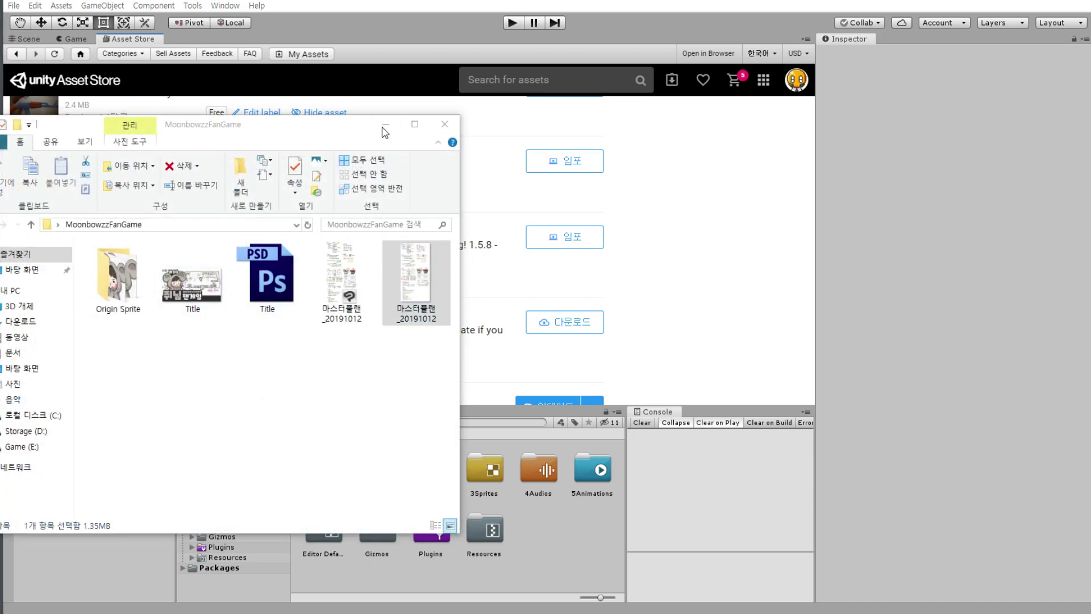
{"action": "left_click", "coordinate": [444, 124]}
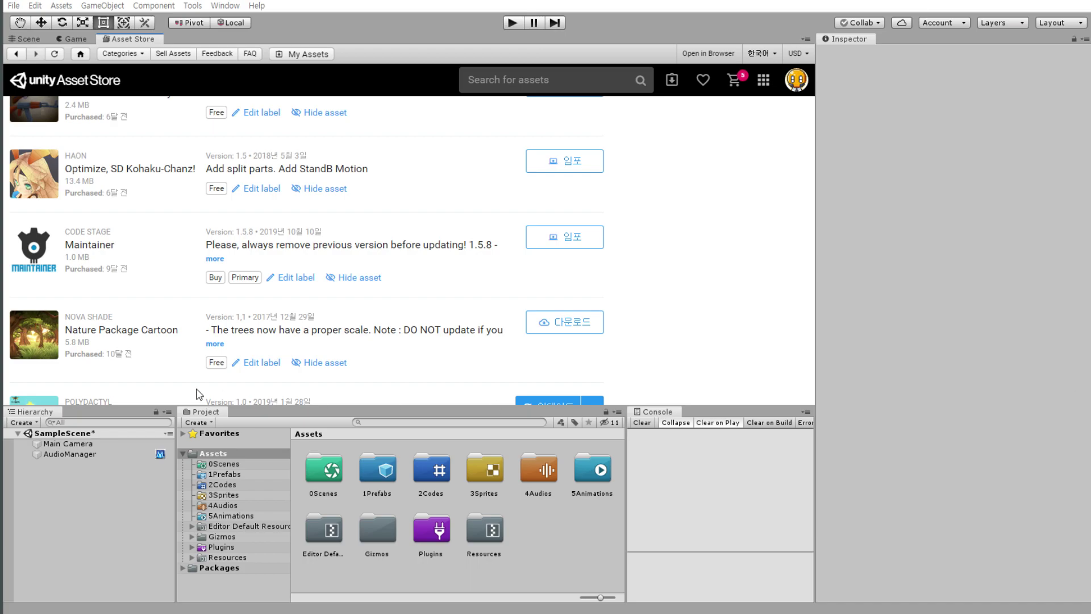
{"action": "scroll", "coordinate": [212, 259], "scroll_direction": "up", "scroll_amount": 2}
{"action": "scroll", "coordinate": [253, 199], "scroll_direction": "up", "scroll_amount": 6}
Scroll My Assets back up to Rainbow Folders 2, then bring the Notepad++ note forward.
{"action": "scroll", "coordinate": [337, 147], "scroll_direction": "up", "scroll_amount": 2}
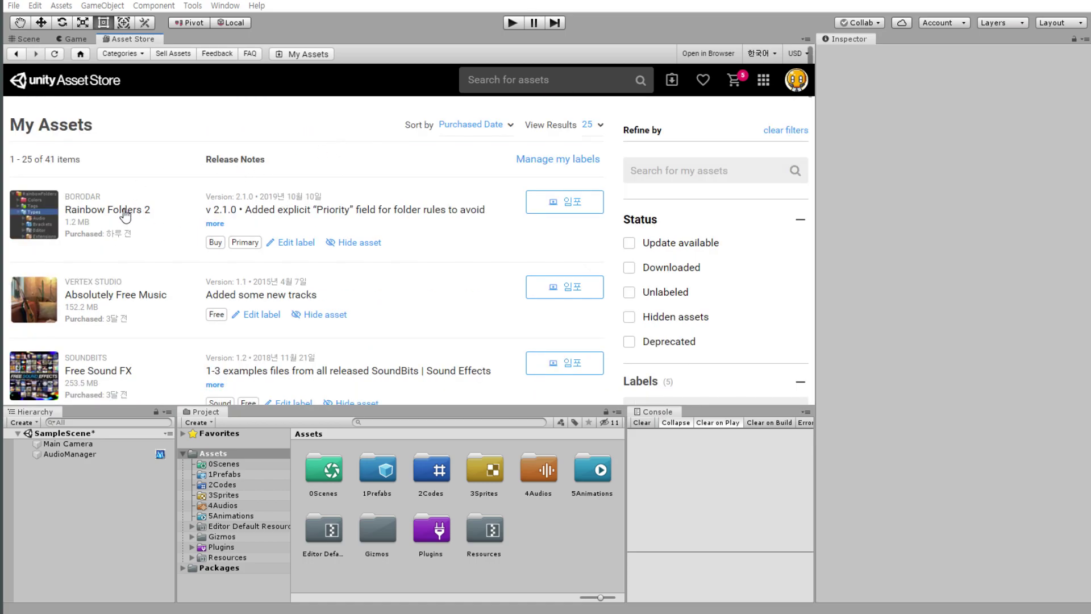
{"action": "key", "text": "super"}
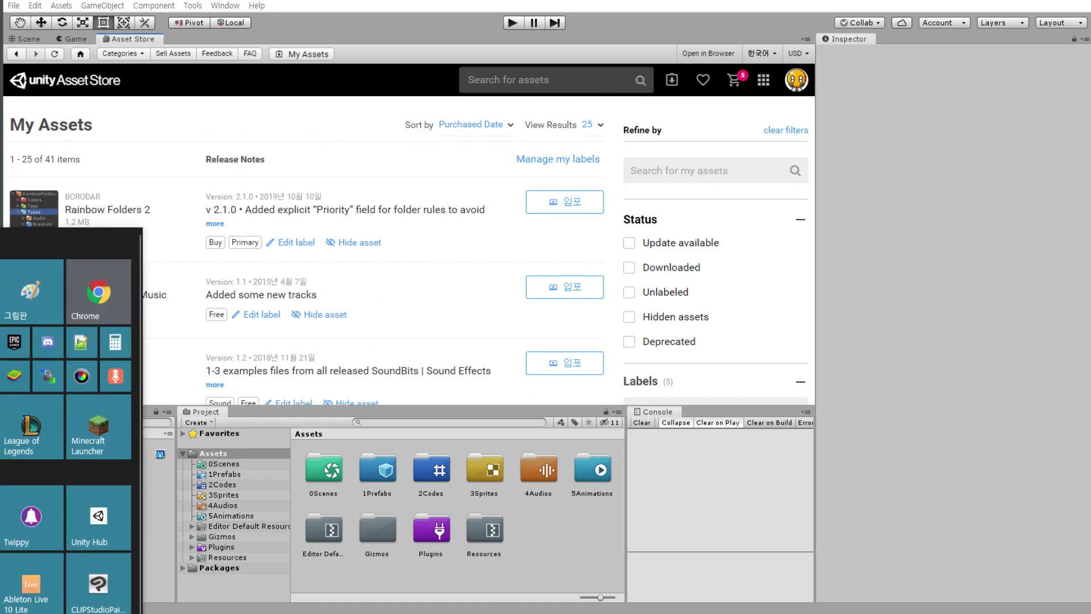
{"action": "key", "text": "super"}
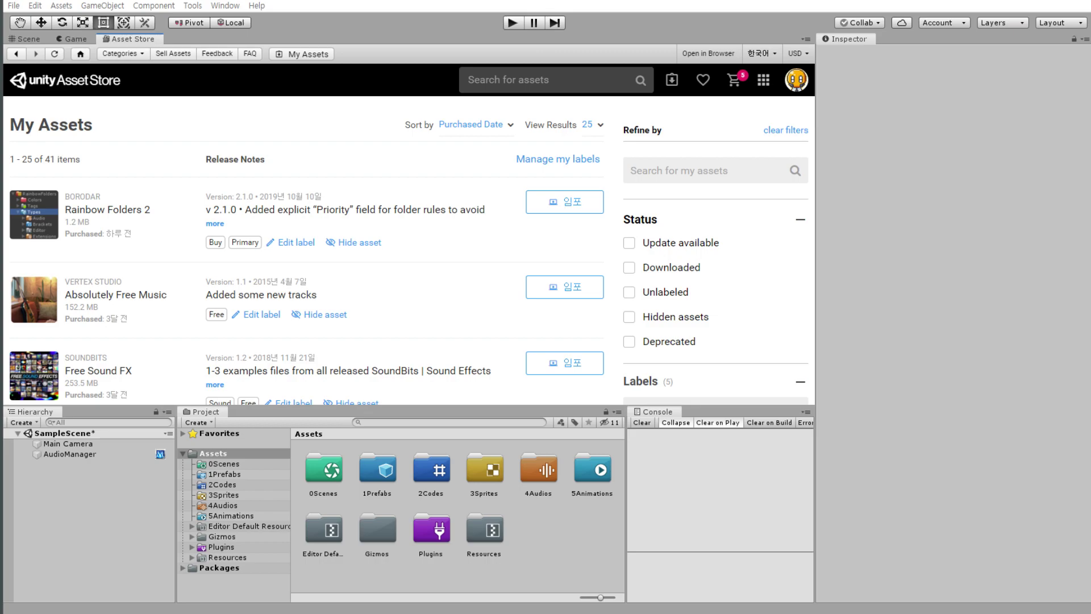
{"action": "key", "text": "alt+Tab"}
Capitalize 'Rainbow' and add a colon so line 1 reads '1. Rainbow Folder:'.
{"action": "scroll", "coordinate": [423, 151], "scroll_direction": "up", "scroll_amount": 2, "text": "ctrl"}
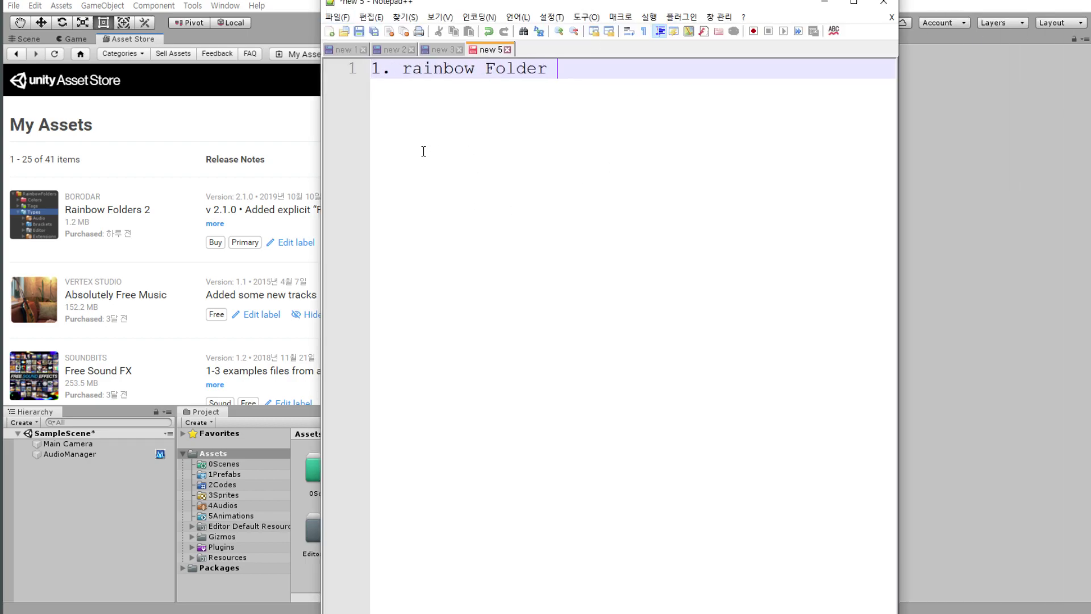
{"action": "scroll", "coordinate": [424, 151], "scroll_direction": "up", "scroll_amount": 1, "text": "ctrl"}
{"action": "left_click", "coordinate": [439, 72]}
{"action": "key", "text": "BackSpace"}
{"action": "type", "text": "R"}
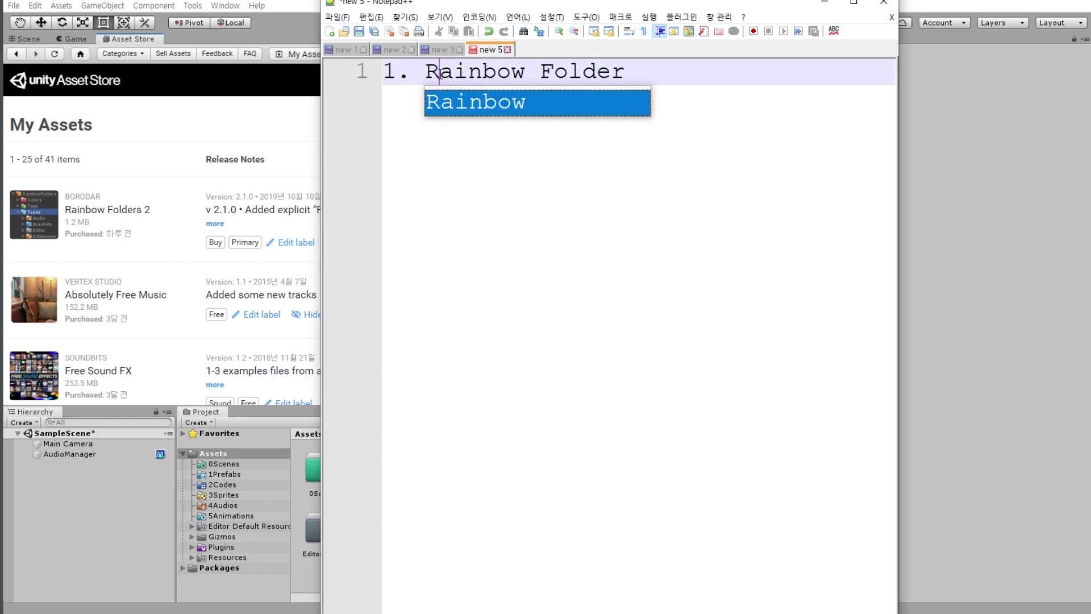
{"action": "left_click", "coordinate": [657, 72]}
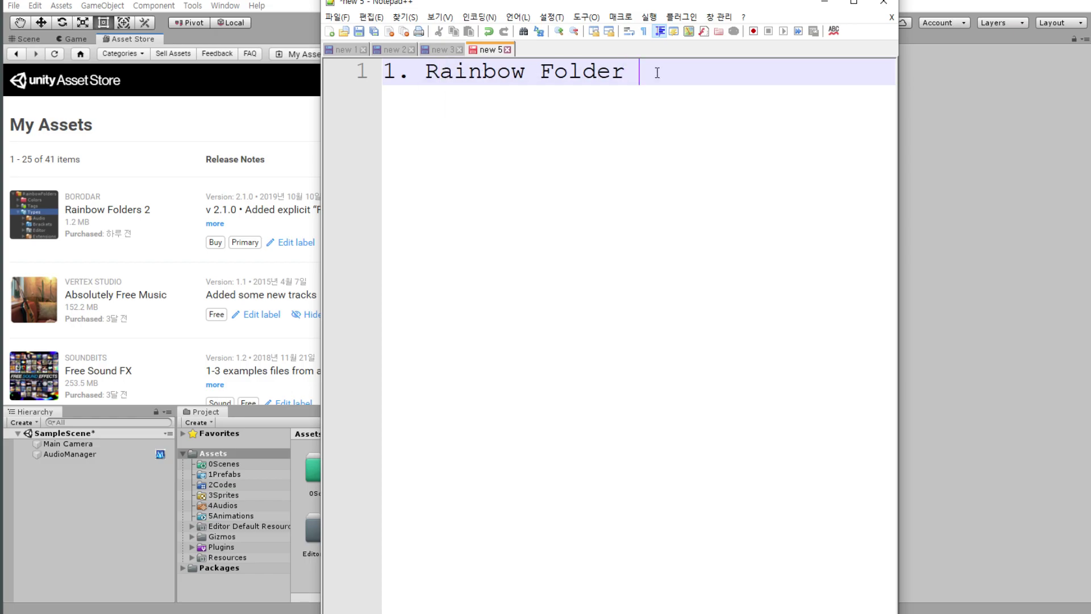
{"action": "type", "text": ":"}
Close the new 3, new 2 and new 1 notes without saving, and restore the window size.
{"action": "left_click", "coordinate": [460, 55]}
{"action": "left_click", "coordinate": [517, 348]}
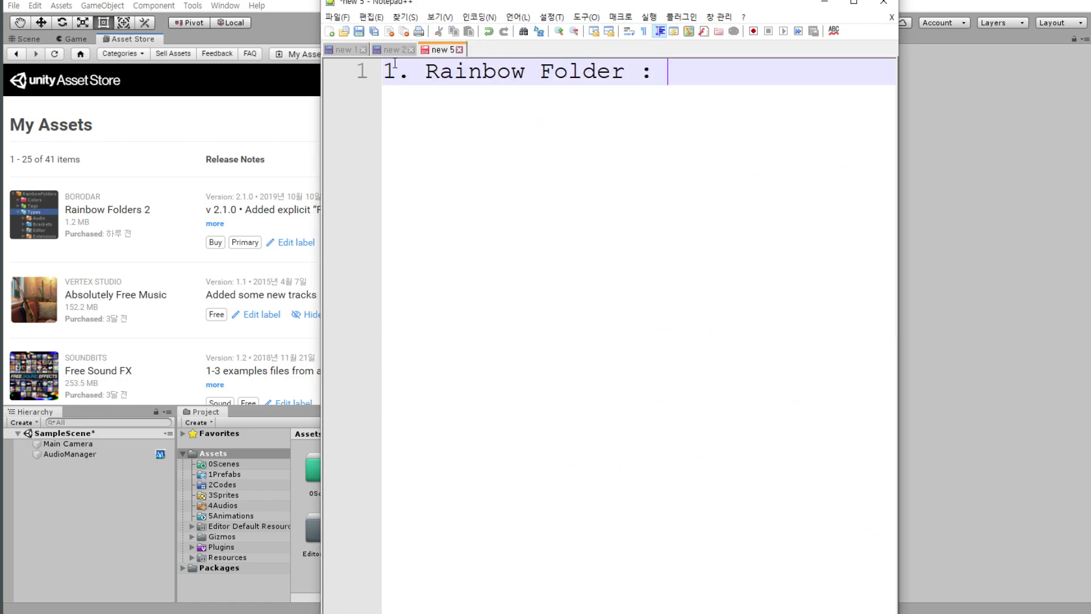
{"action": "left_click", "coordinate": [412, 50]}
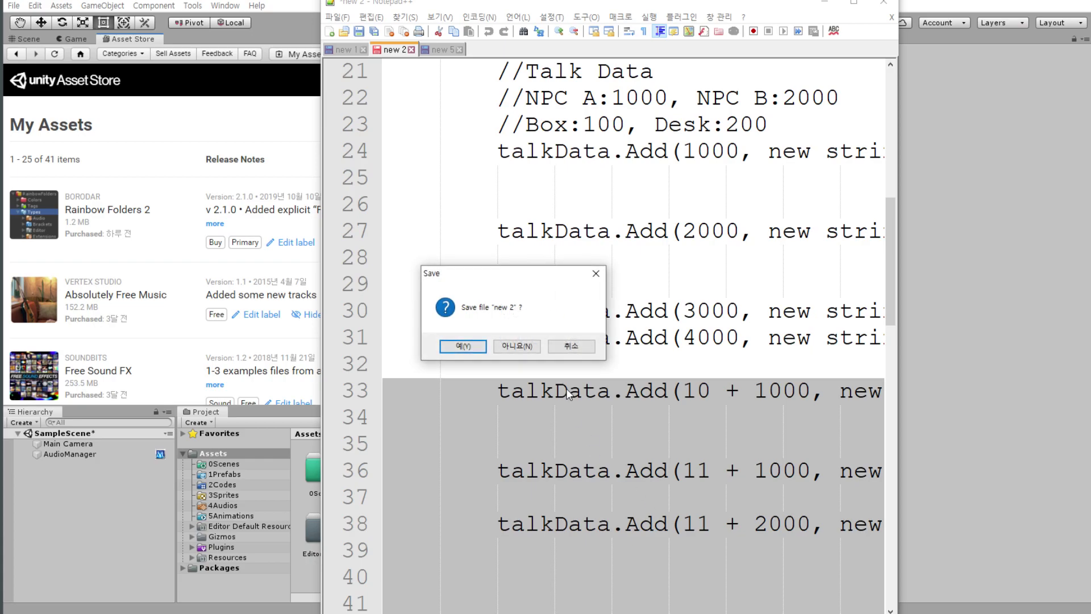
{"action": "left_click", "coordinate": [517, 346]}
{"action": "left_click", "coordinate": [364, 50]}
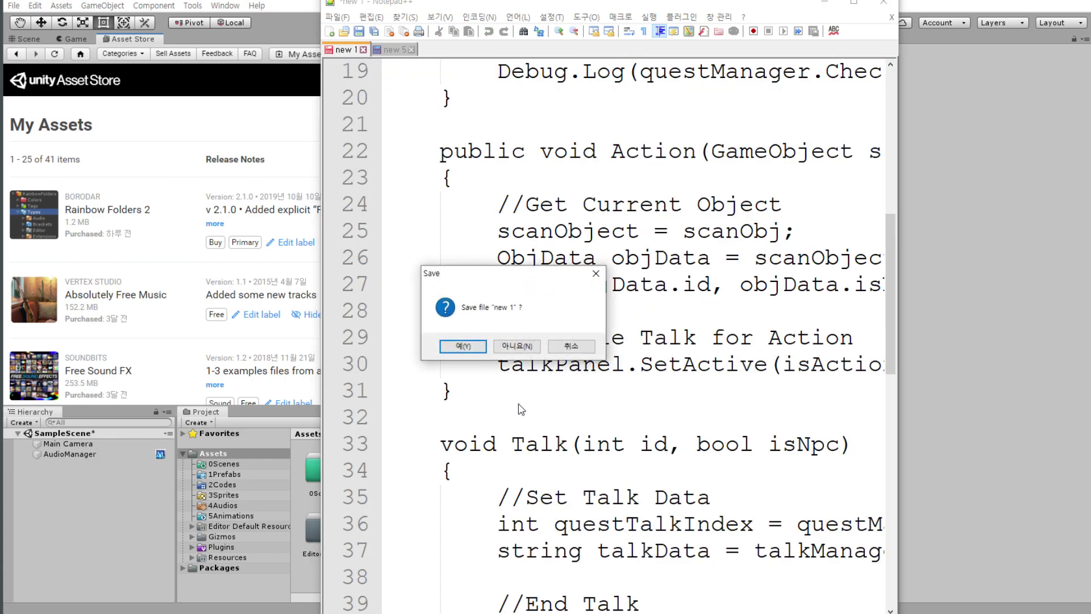
{"action": "left_click", "coordinate": [517, 349]}
{"action": "left_click_drag", "start_coordinate": [616, 1], "coordinate": [776, 112]}
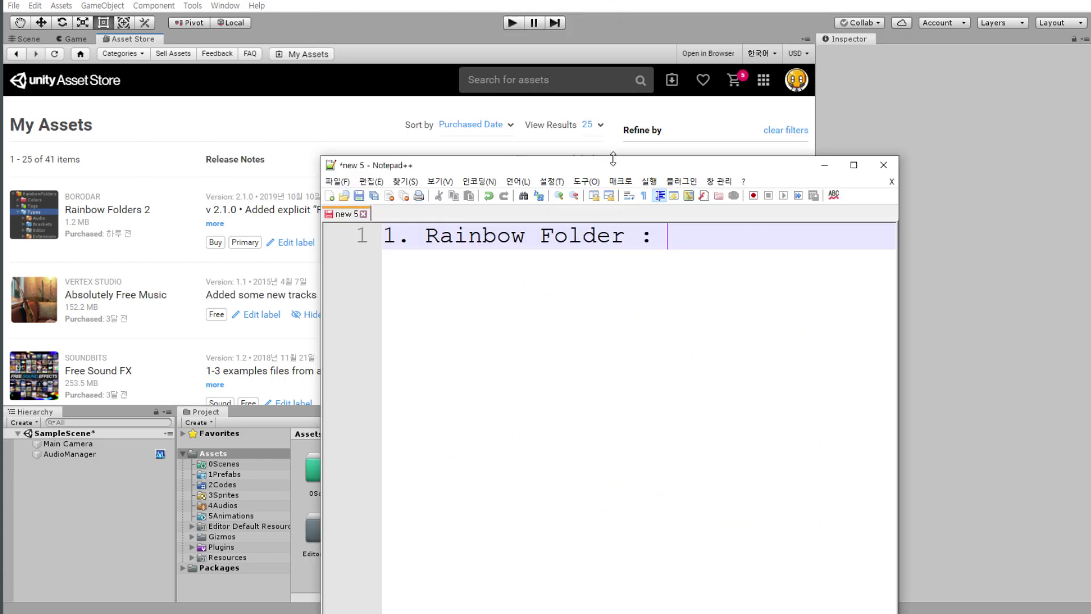
{"action": "key", "text": "Left"}
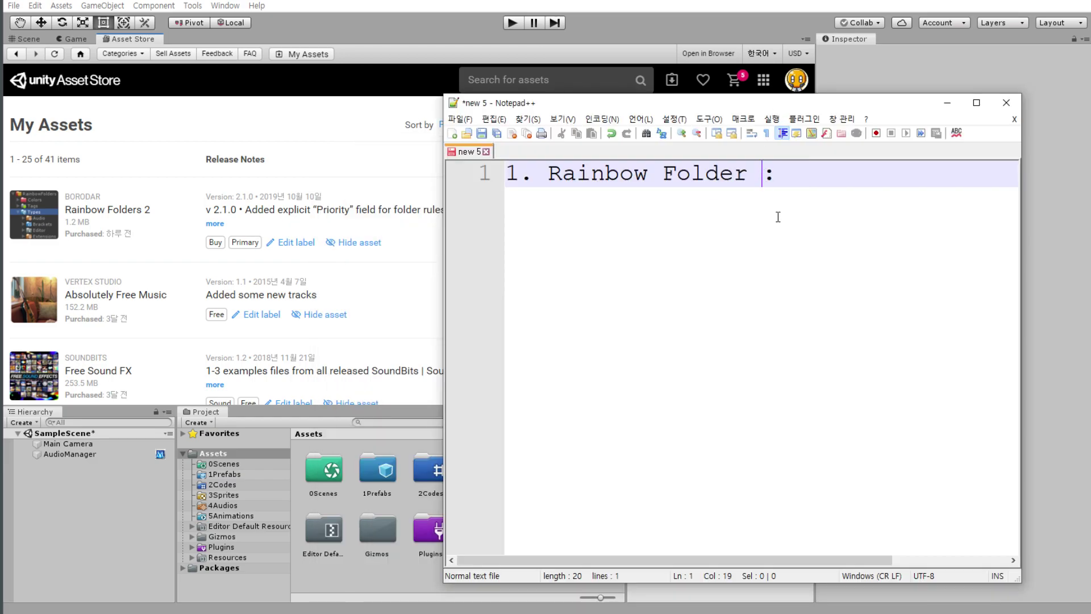
Complete the line as 'Rainbow Folder 2:', then open Rainbow Folders 2's $20 product page.
{"action": "type", "text": "2"}
{"action": "left_click", "coordinate": [119, 209]}
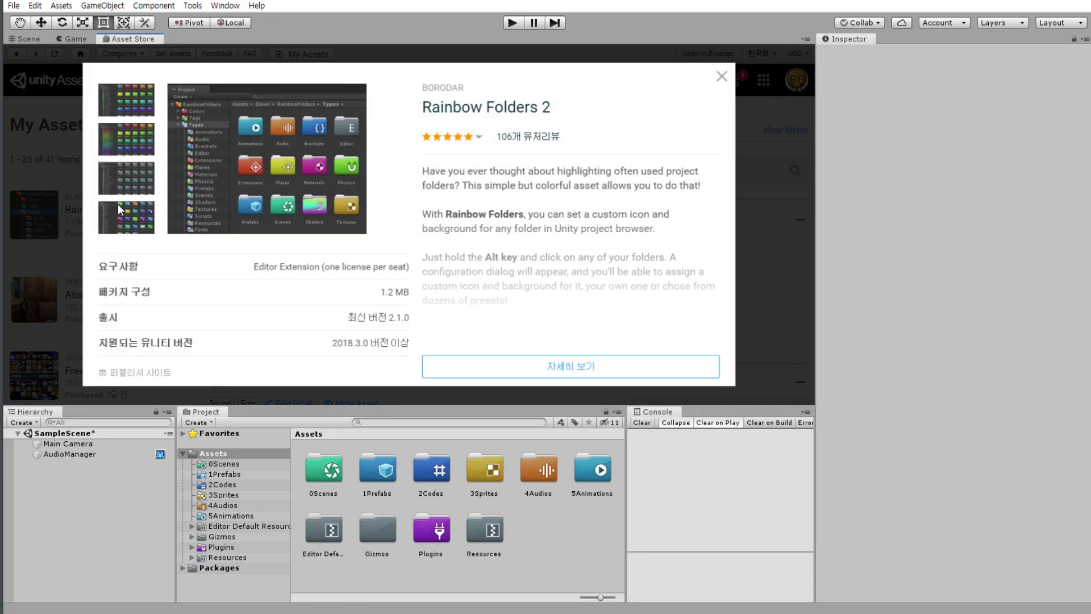
{"action": "scroll", "coordinate": [595, 332], "scroll_direction": "down", "scroll_amount": 1}
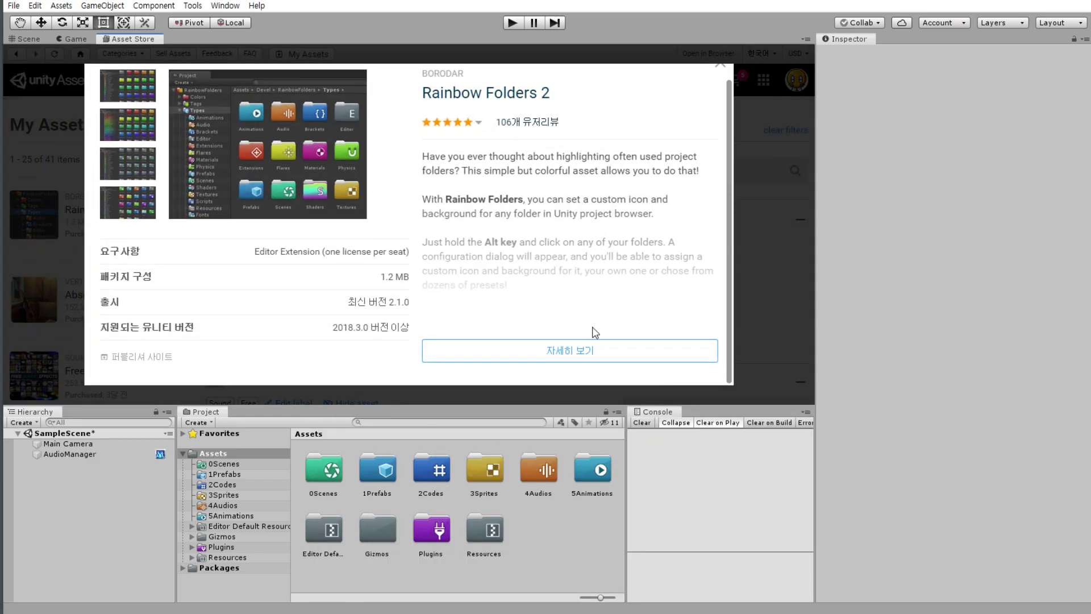
{"action": "left_click", "coordinate": [505, 351]}
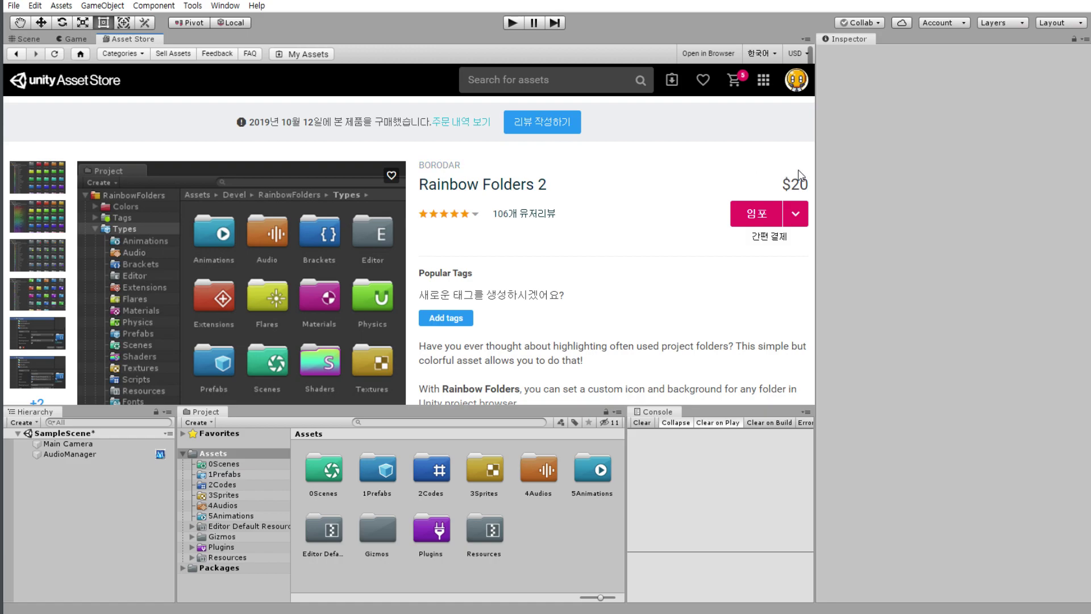
{"action": "triple_click", "coordinate": [793, 183]}
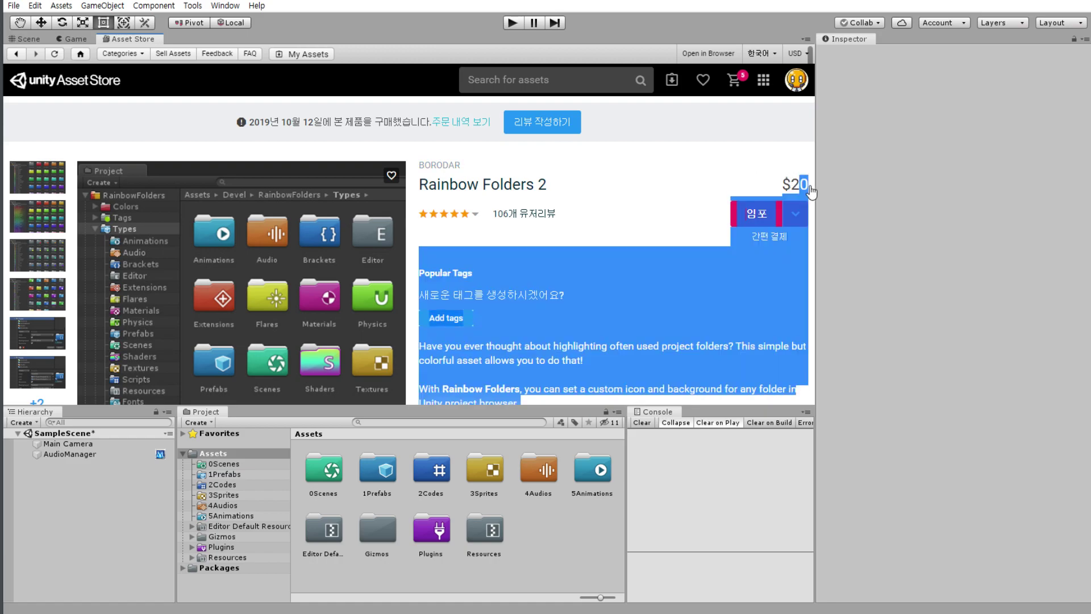
{"action": "left_click", "coordinate": [672, 158]}
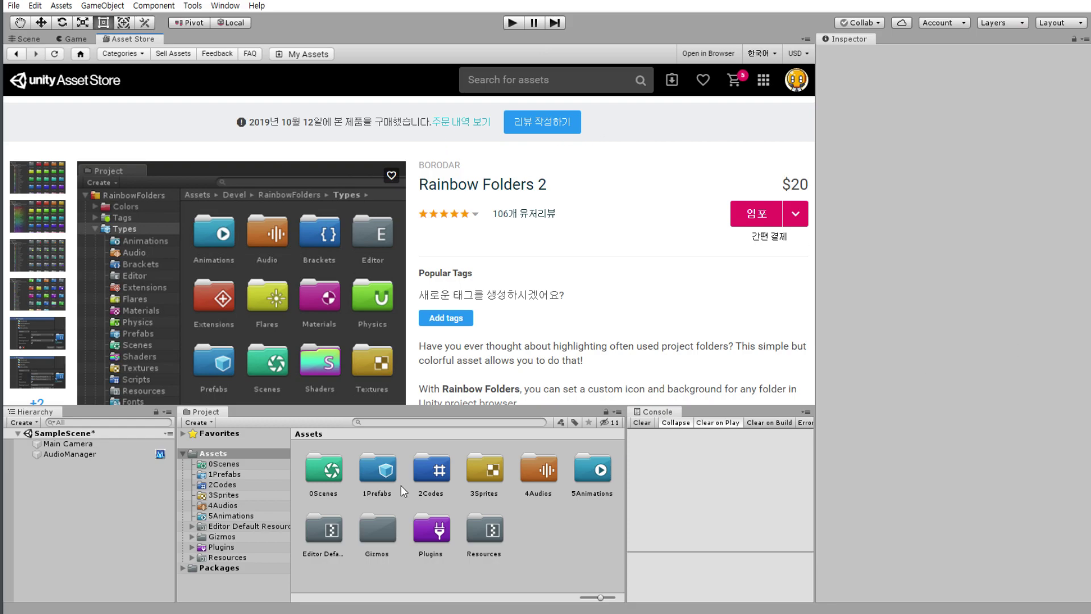
Record '10 달라' after 'Rainbow Folder 2:' in the price note and start line 2.
{"action": "key", "text": "alt+Tab"}
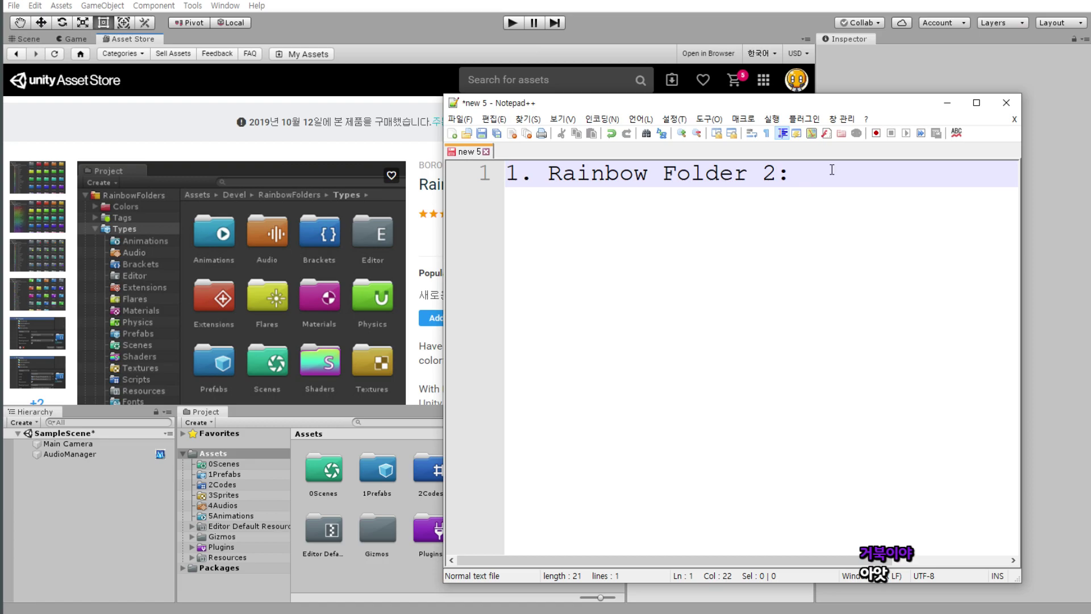
{"action": "type", "text": "10"}
{"action": "type", "text": "ekffk"}
{"action": "key", "text": "BackSpace"}
{"action": "key", "text": "BackSpace"}
{"action": "key", "text": "BackSpace"}
{"action": "key", "text": "BackSpace"}
{"action": "key", "text": "BackSpace"}
{"action": "key", "text": "Hangul"}
{"action": "type", "text": "다ffk"}
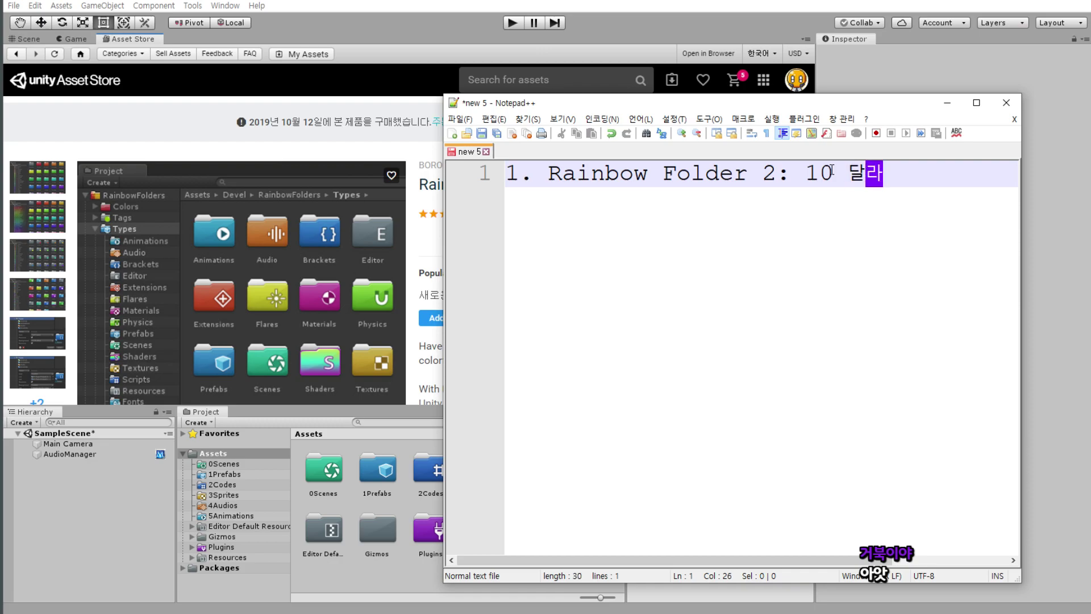
{"action": "key", "text": "Return"}
{"action": "left_click", "coordinate": [419, 41]}
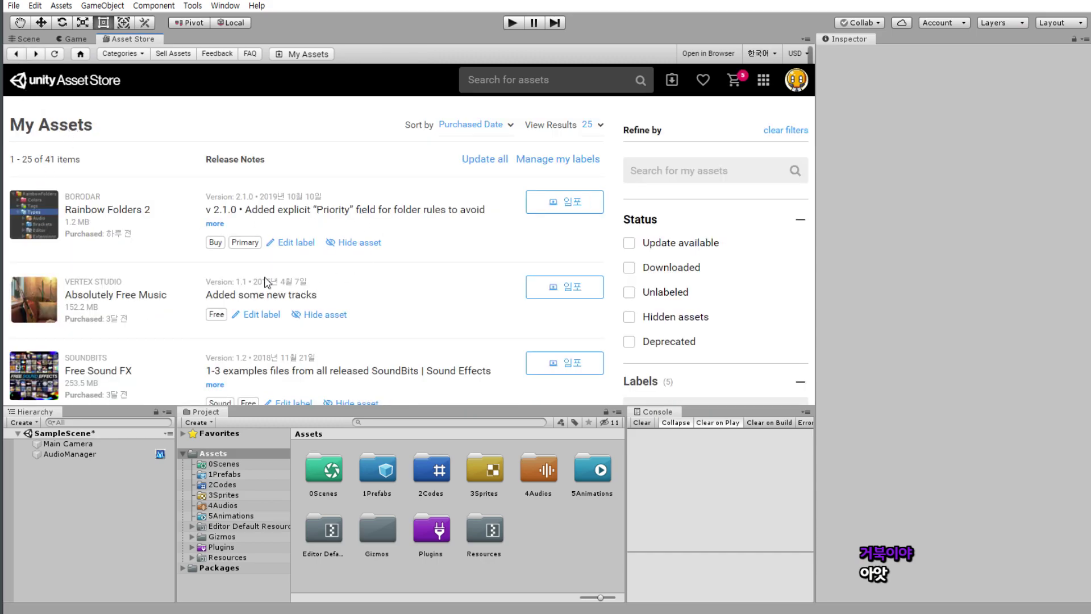
Open the Master Audio: AAA Sound product page to see its $40 price.
{"action": "scroll", "coordinate": [104, 264], "scroll_direction": "down", "scroll_amount": 1}
{"action": "scroll", "coordinate": [114, 272], "scroll_direction": "down", "scroll_amount": 2}
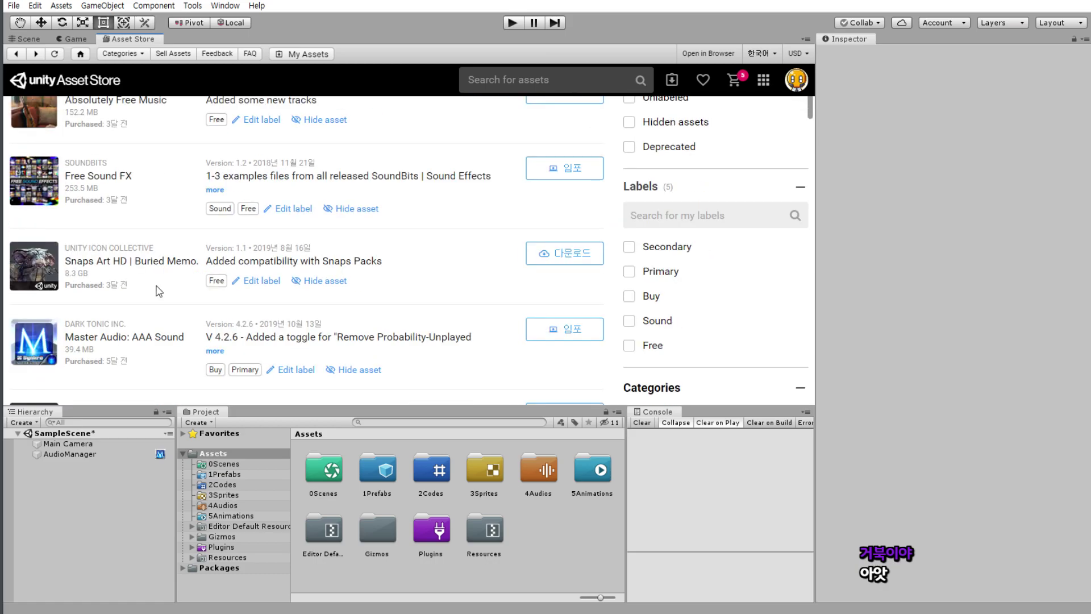
{"action": "scroll", "coordinate": [111, 284], "scroll_direction": "down", "scroll_amount": 1}
{"action": "left_click", "coordinate": [151, 278]}
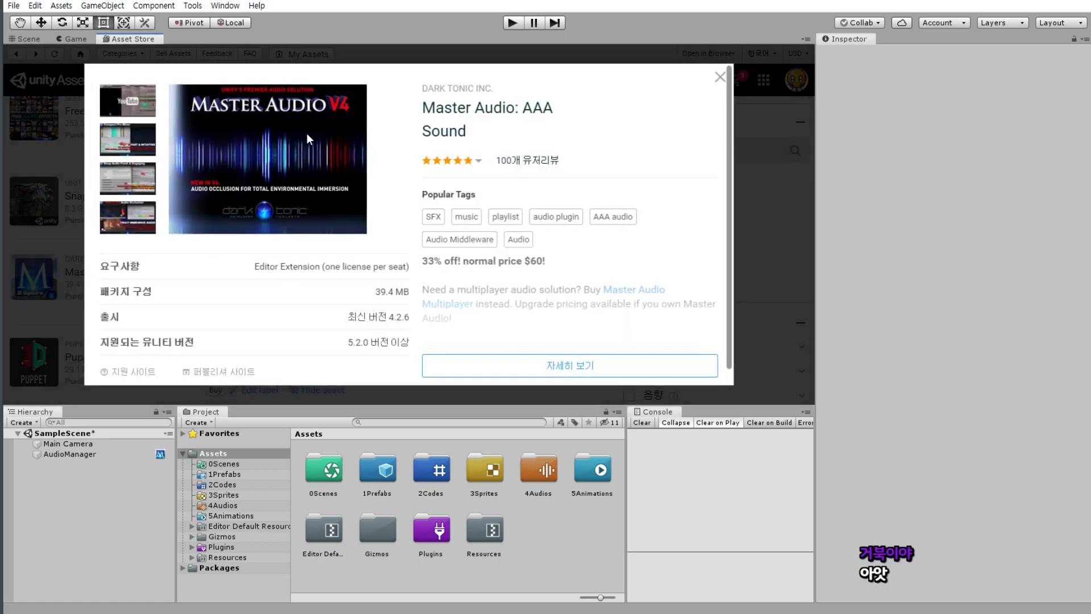
{"action": "left_click", "coordinate": [499, 133]}
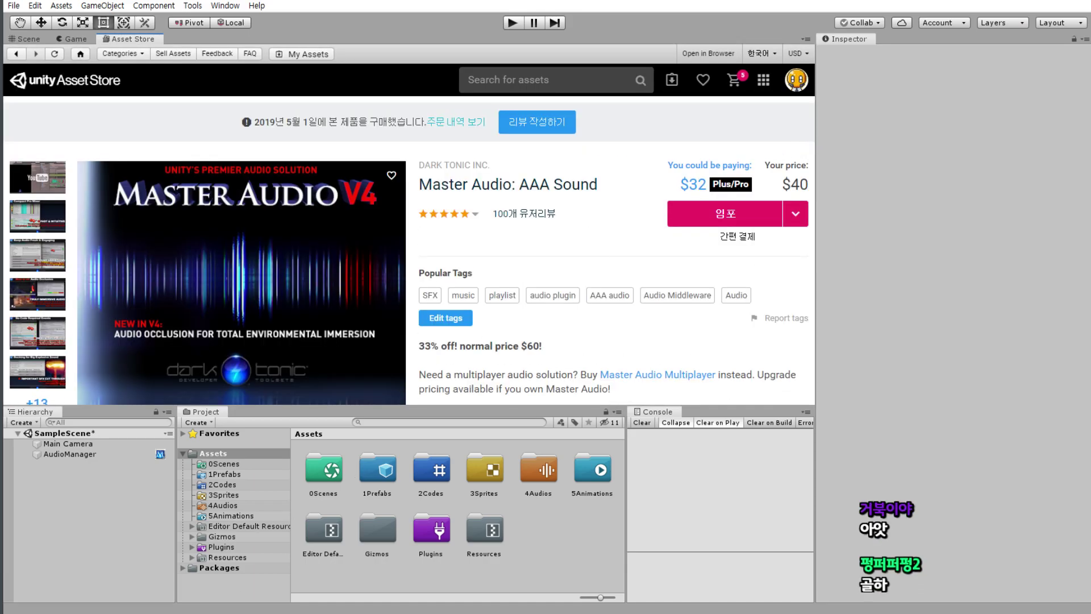
{"action": "key", "text": "alt+Tab"}
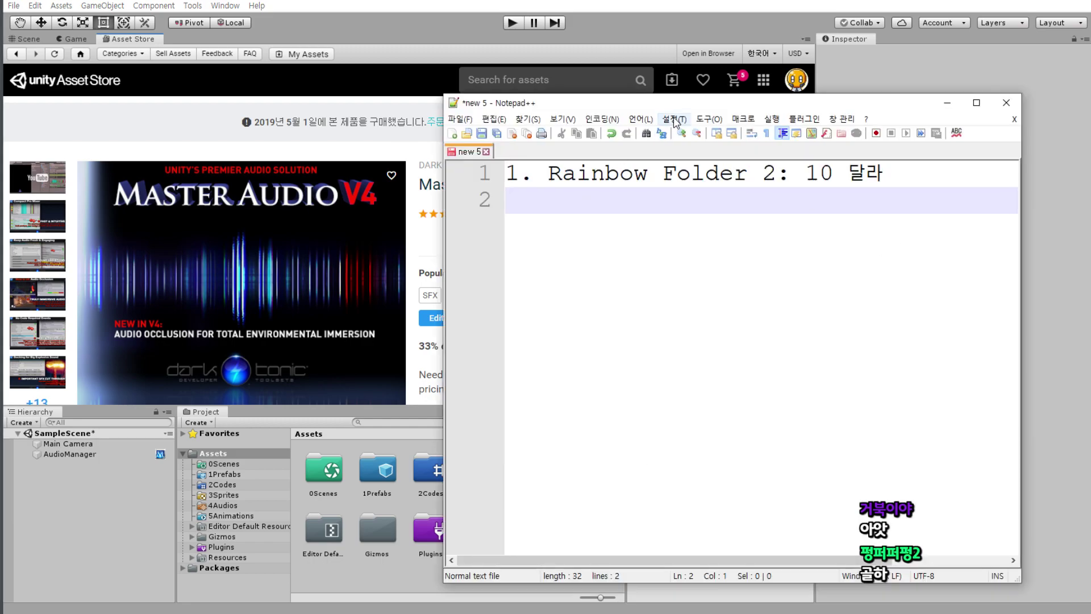
Add '2. Master Audio : 40' to the price note and fix the spacing in line 1.
{"action": "left_click_drag", "start_coordinate": [682, 110], "coordinate": [676, 317]}
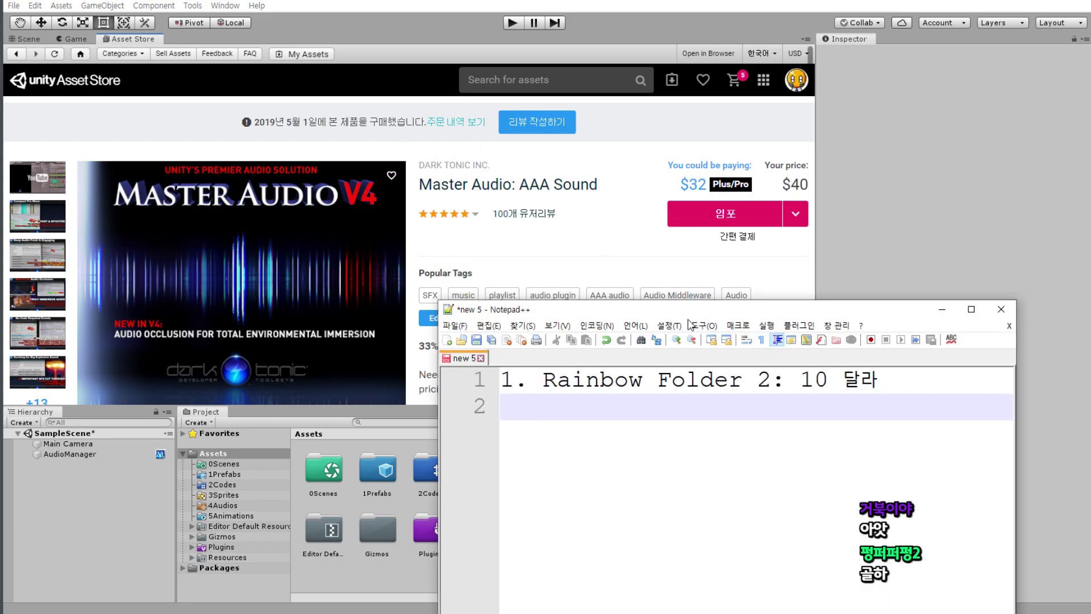
{"action": "type", "text": "2. "}
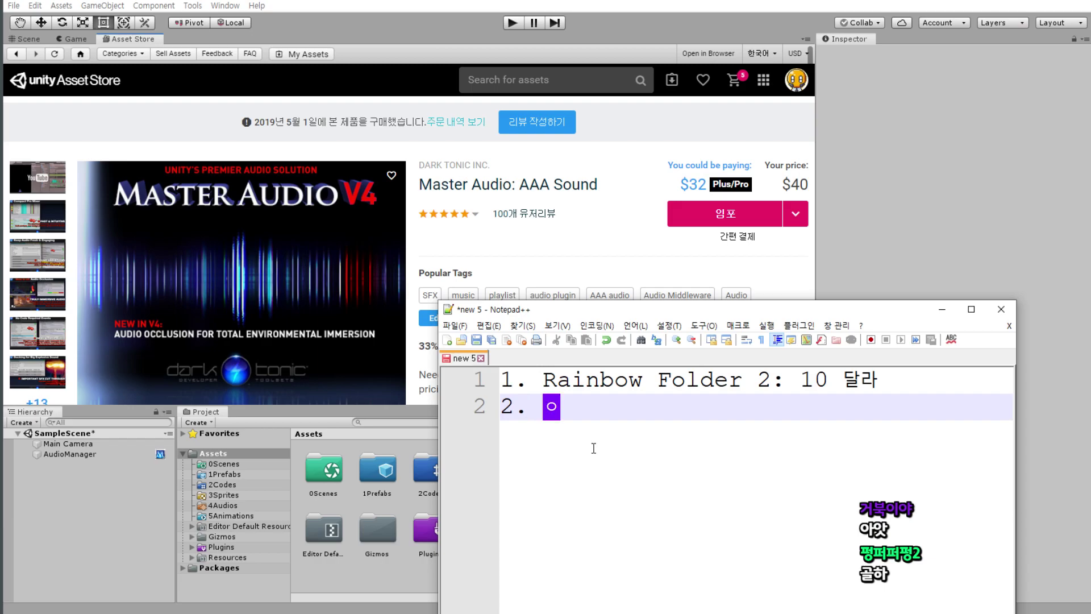
{"action": "type", "text": "M"}
{"action": "type", "text": "a"}
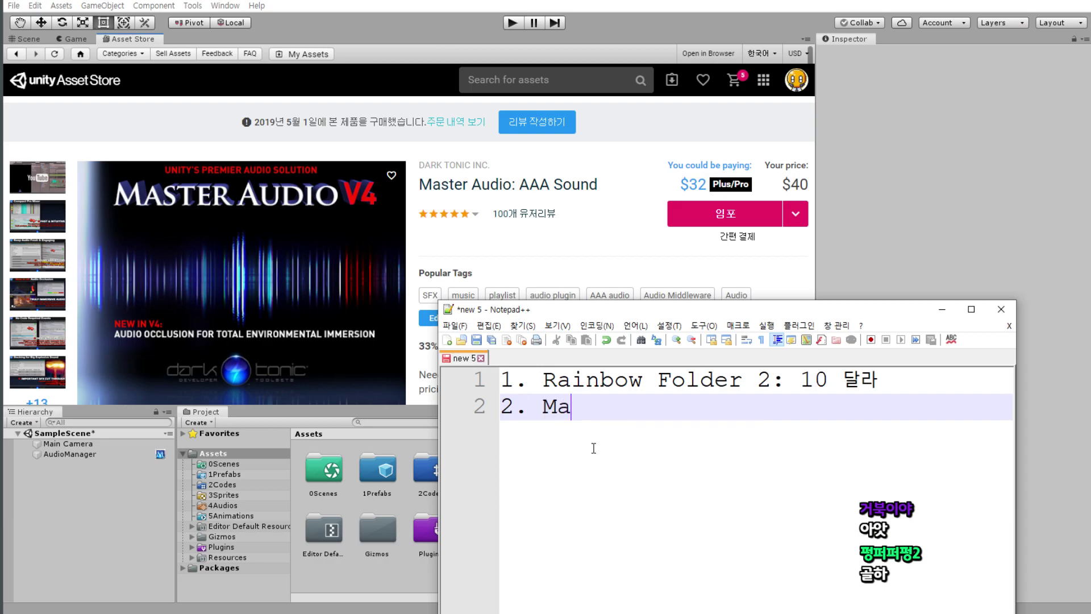
{"action": "type", "text": "st"}
{"action": "type", "text": "er"}
{"action": "type", "text": " Audio :"}
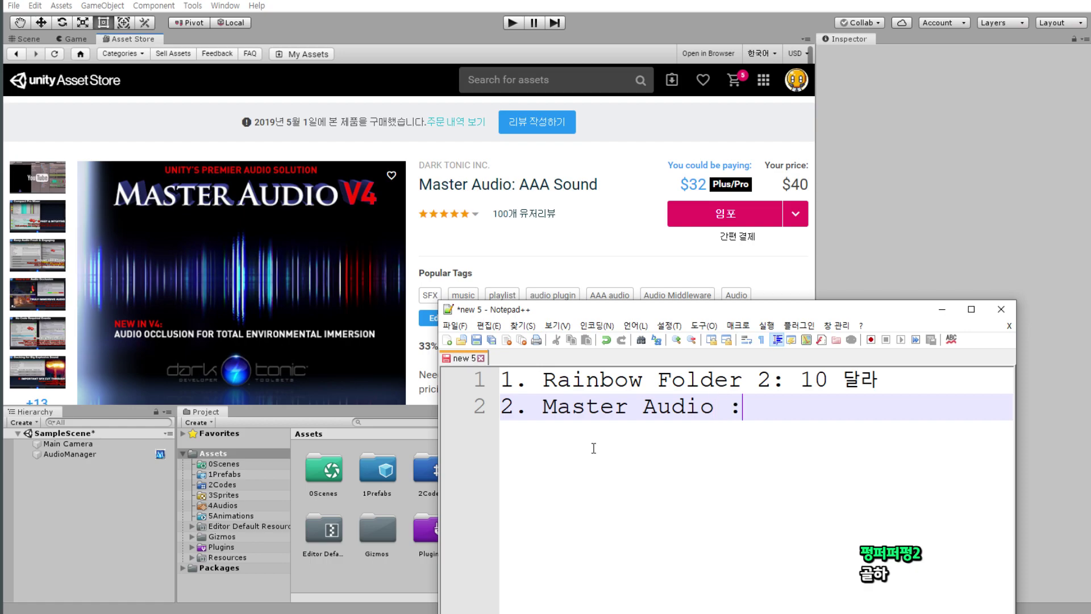
{"action": "type", "text": "40"}
{"action": "left_click", "coordinate": [773, 379]}
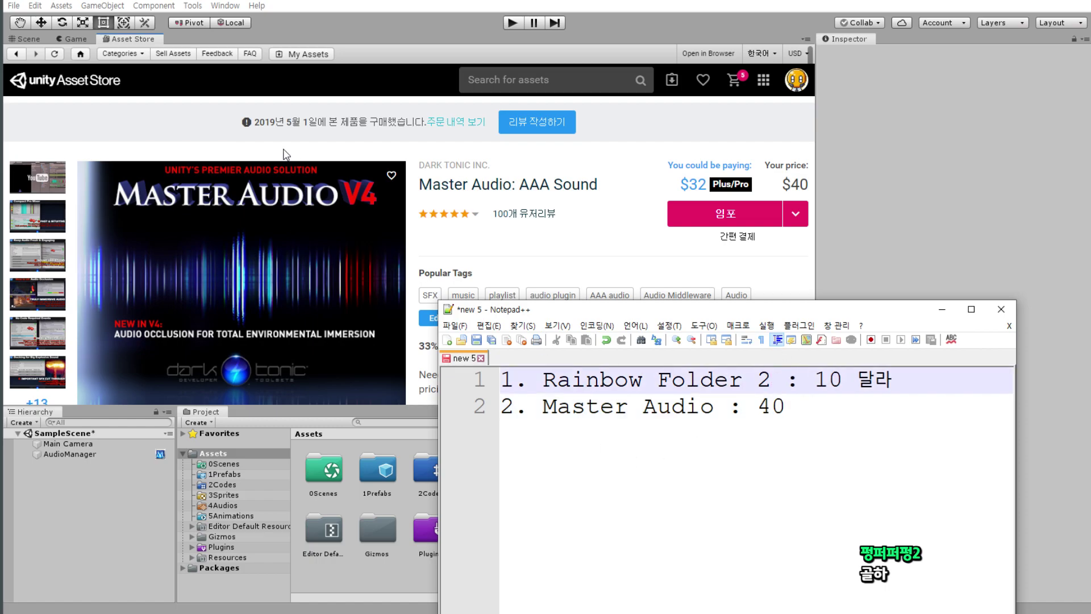
{"action": "left_click", "coordinate": [18, 55]}
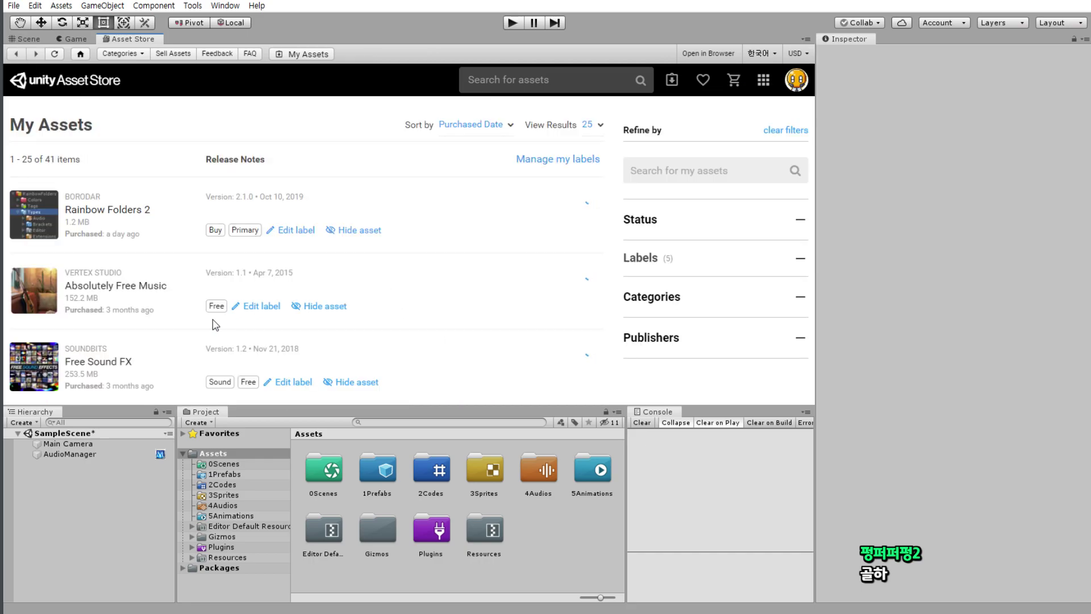
Scroll to Maintainer in My Assets and open its full product page priced at $30.
{"action": "scroll", "coordinate": [132, 279], "scroll_direction": "down", "scroll_amount": 3}
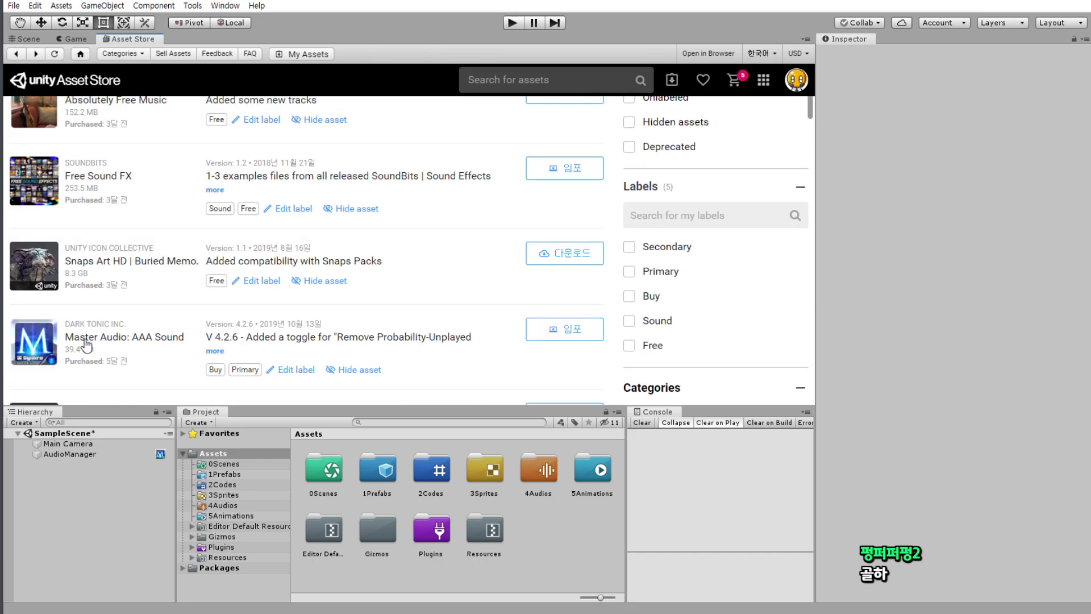
{"action": "scroll", "coordinate": [193, 328], "scroll_direction": "down", "scroll_amount": 2}
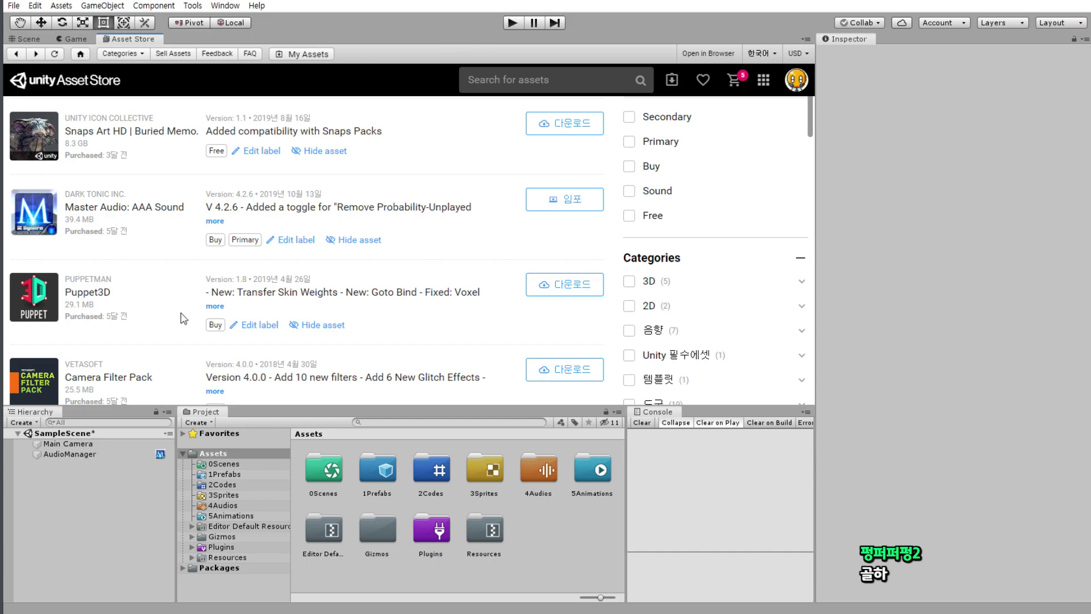
{"action": "scroll", "coordinate": [180, 313], "scroll_direction": "down", "scroll_amount": 2}
{"action": "scroll", "coordinate": [170, 307], "scroll_direction": "down", "scroll_amount": 1}
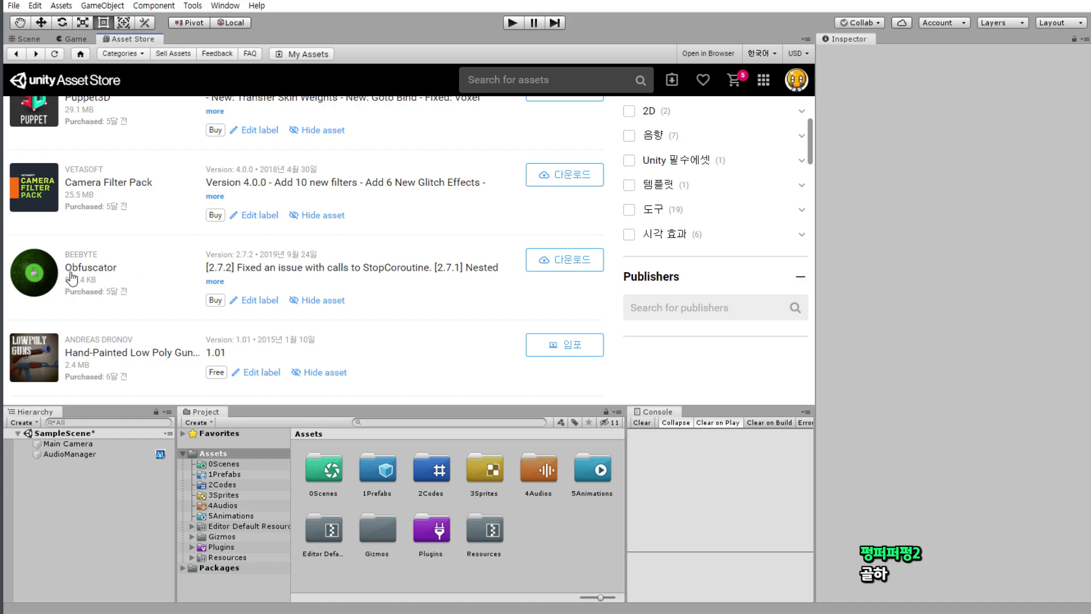
{"action": "scroll", "coordinate": [154, 250], "scroll_direction": "down", "scroll_amount": 1}
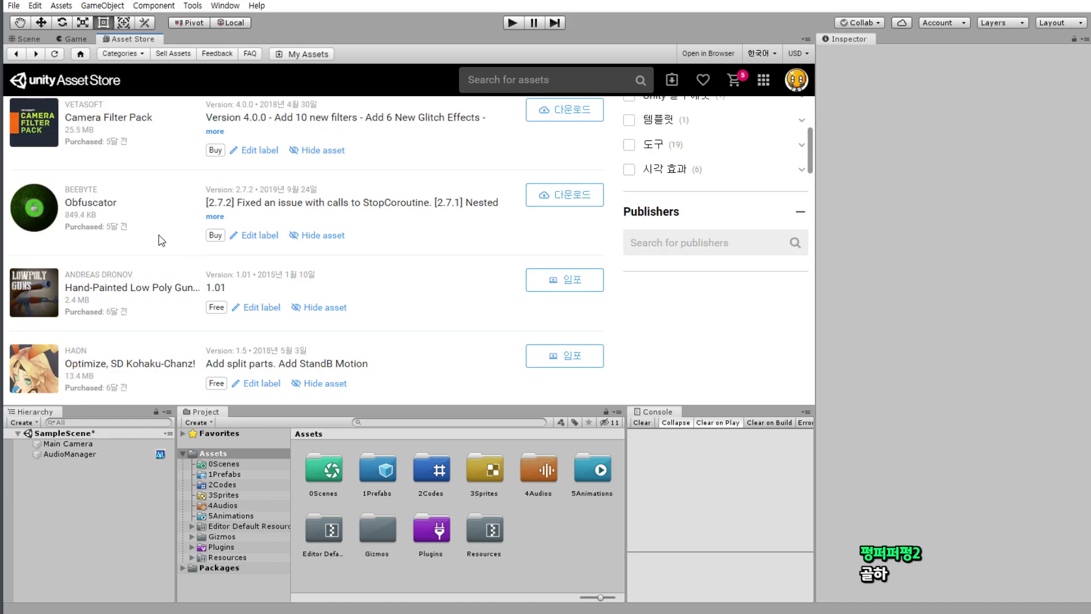
{"action": "scroll", "coordinate": [156, 239], "scroll_direction": "down", "scroll_amount": 3}
{"action": "left_click", "coordinate": [97, 245]}
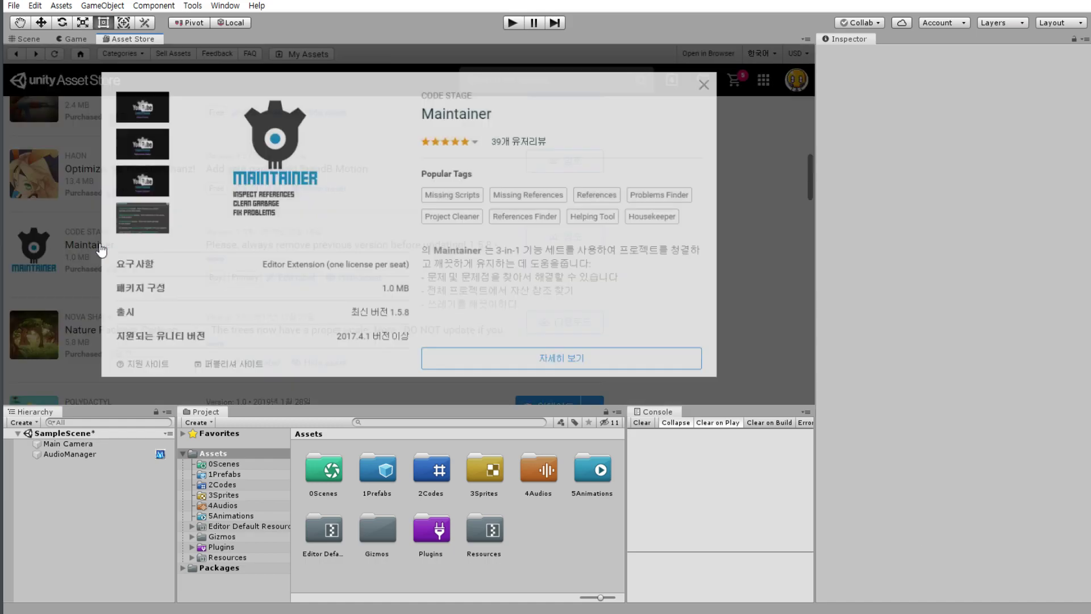
{"action": "left_click", "coordinate": [499, 140]}
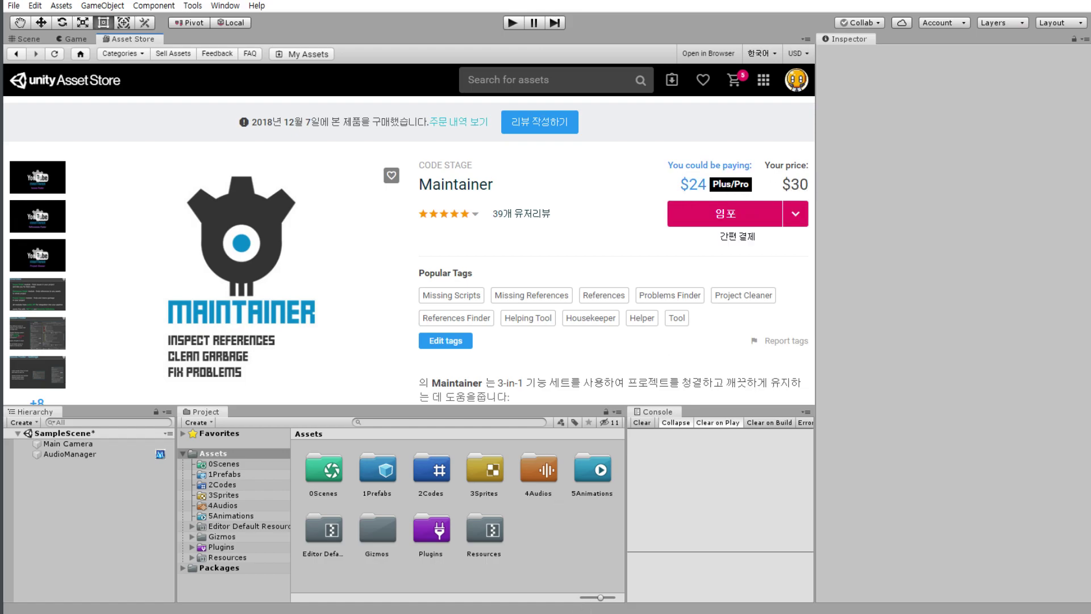
Add '3. Maintainer : 30' as the third entry in the price note.
{"action": "key", "text": "alt+Tab"}
{"action": "key", "text": "Return"}
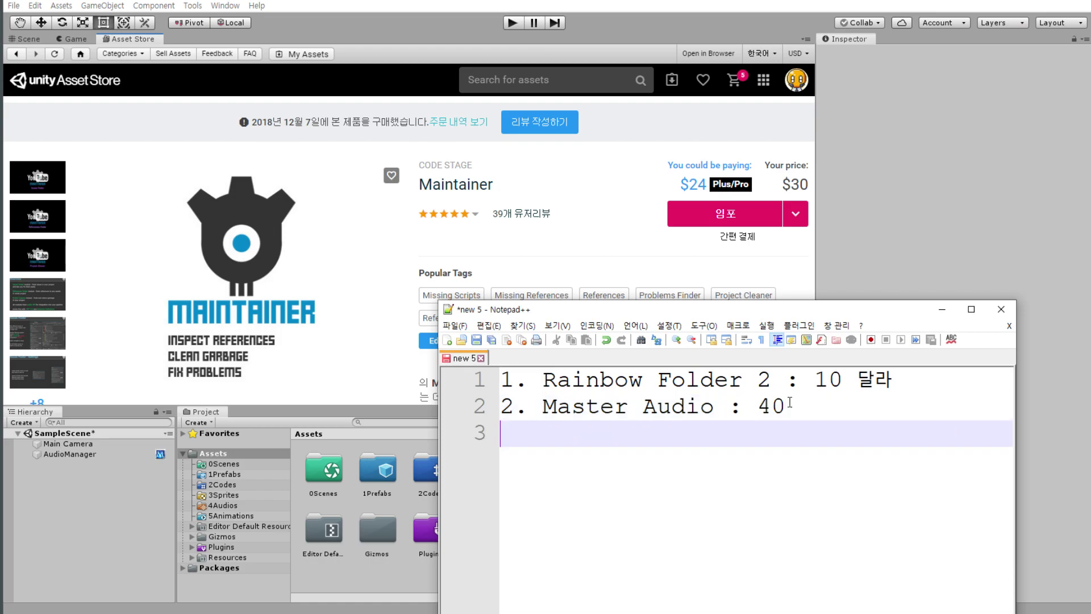
{"action": "type", "text": "3. "}
{"action": "type", "text": "Maintain"}
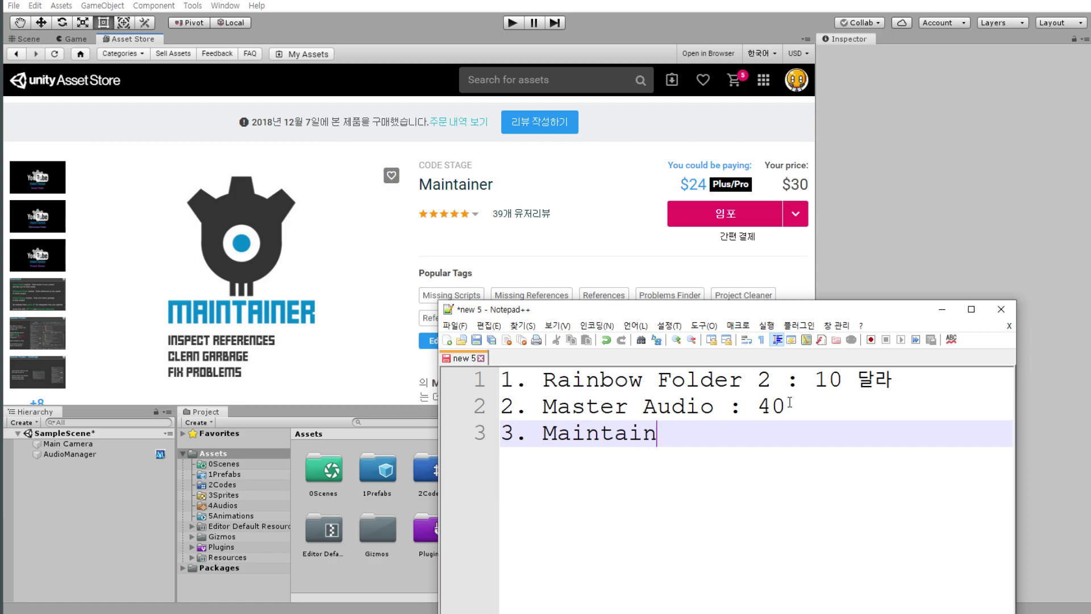
{"action": "type", "text": "er"}
{"action": "type", "text": " : 30"}
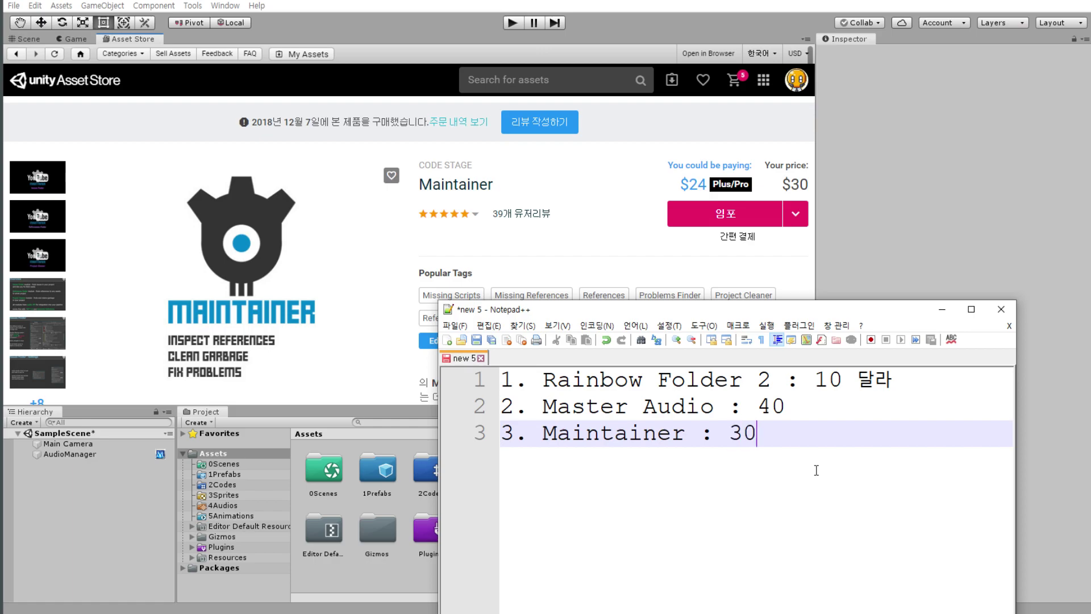
{"action": "key", "text": "Return"}
Delete the 달라 suffix so the Rainbow Folder 2 line ends with 10.
{"action": "left_click", "coordinate": [895, 380]}
{"action": "key", "text": "shift+Left"}
{"action": "key", "text": "shift+Left"}
{"action": "key", "text": "shift+Left"}
{"action": "key", "text": "BackSpace"}
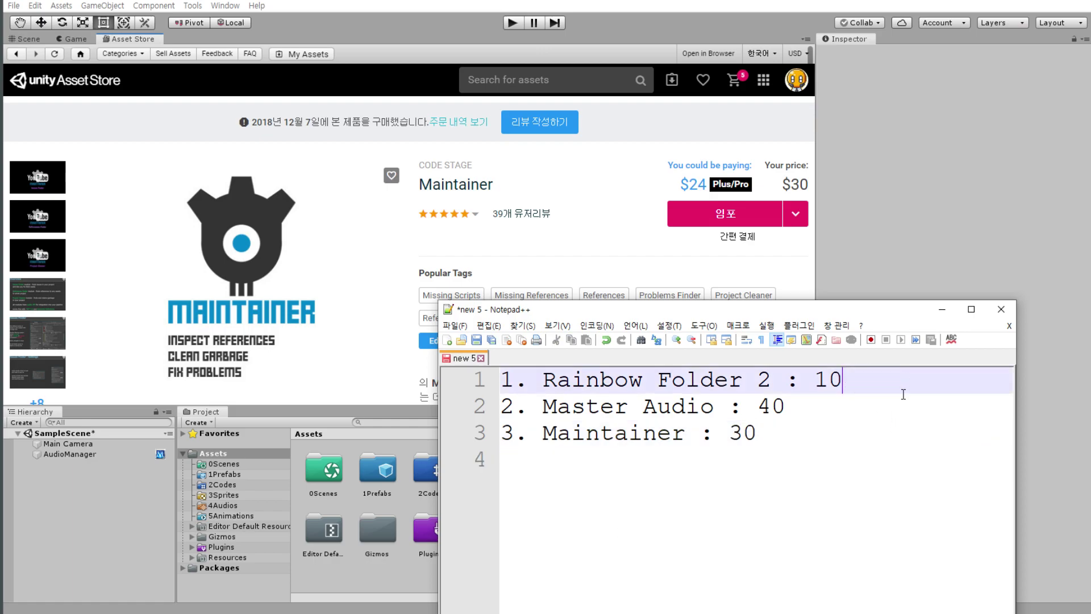
{"action": "key", "text": "ctrl+End"}
{"action": "left_click", "coordinate": [456, 285]}
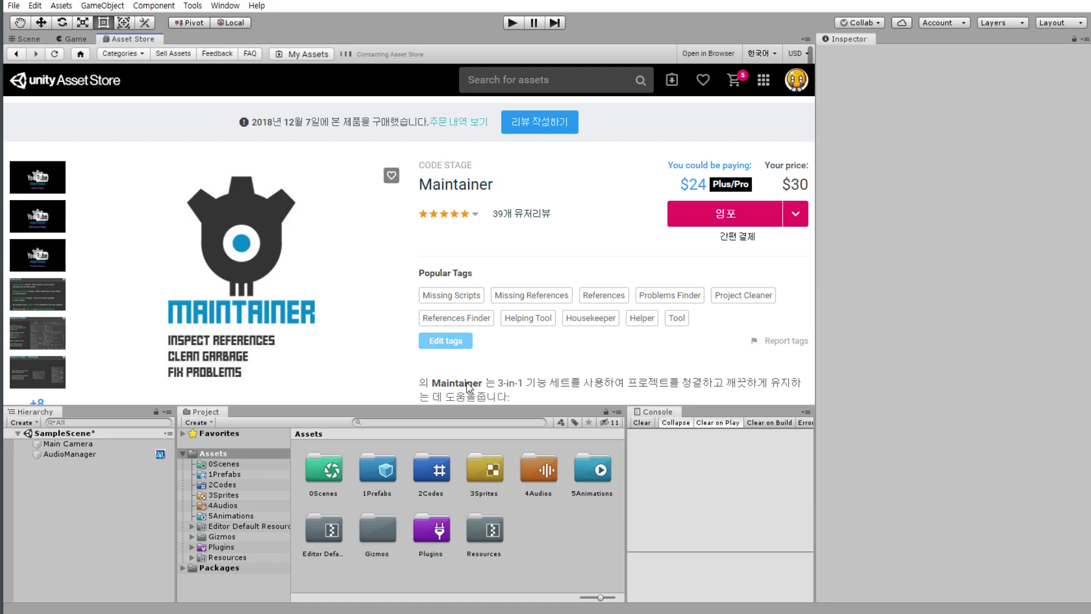
Filter My Assets by the Primary label to list Maintainer, Bolt, DOTween Pro and Odin.
{"action": "scroll", "coordinate": [169, 253], "scroll_direction": "down", "scroll_amount": 5}
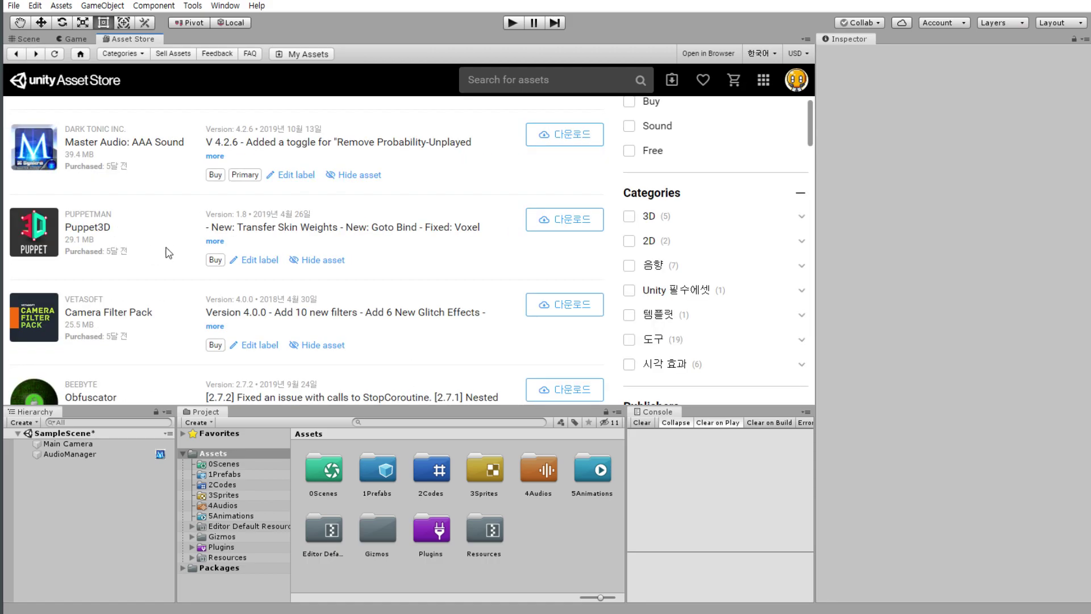
{"action": "scroll", "coordinate": [169, 253], "scroll_direction": "down", "scroll_amount": 5}
{"action": "scroll", "coordinate": [172, 263], "scroll_direction": "down", "scroll_amount": 3}
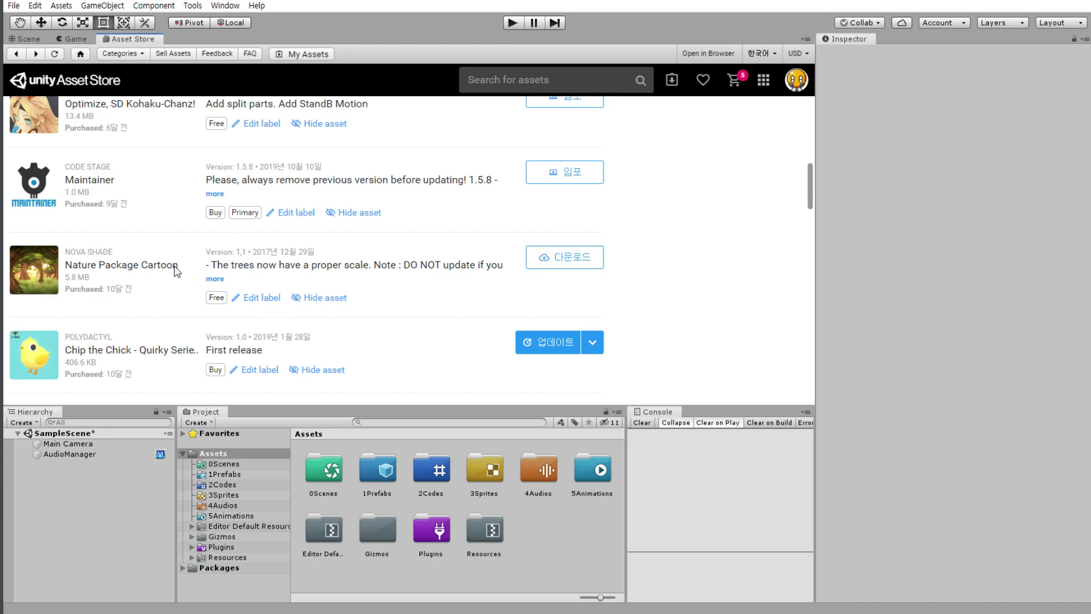
{"action": "scroll", "coordinate": [190, 250], "scroll_direction": "down", "scroll_amount": 2}
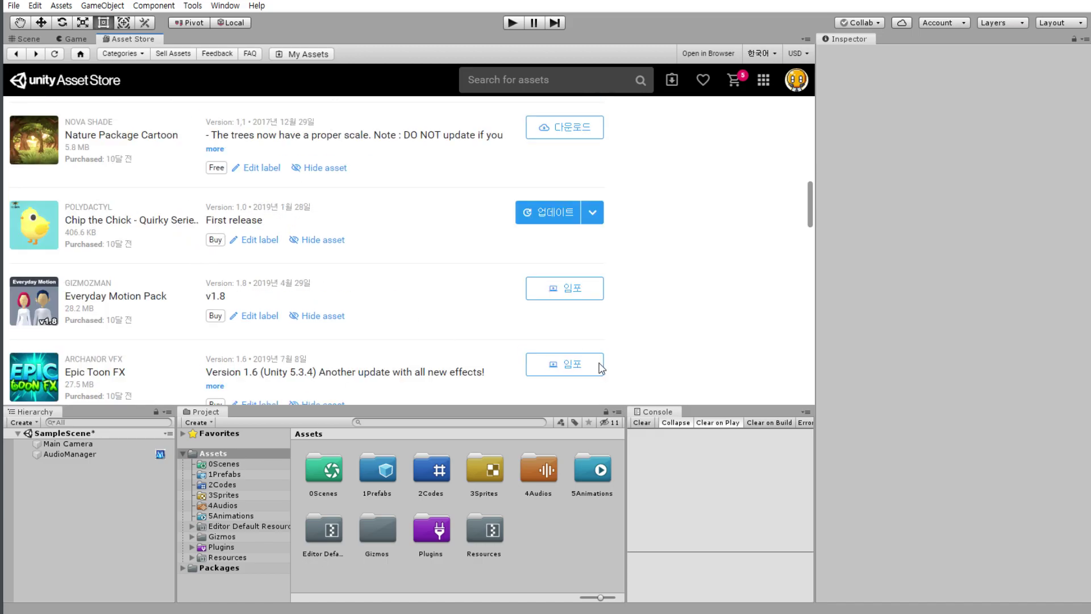
{"action": "scroll", "coordinate": [177, 239], "scroll_direction": "down", "scroll_amount": 6}
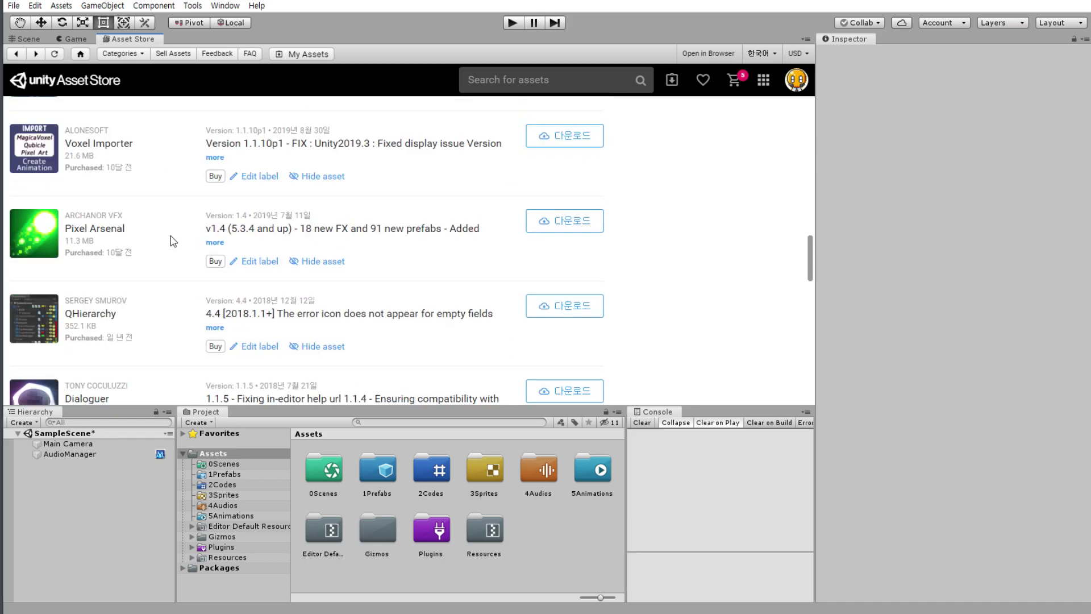
{"action": "scroll", "coordinate": [375, 278], "scroll_direction": "up", "scroll_amount": 1}
{"action": "scroll", "coordinate": [707, 214], "scroll_direction": "up", "scroll_amount": 10}
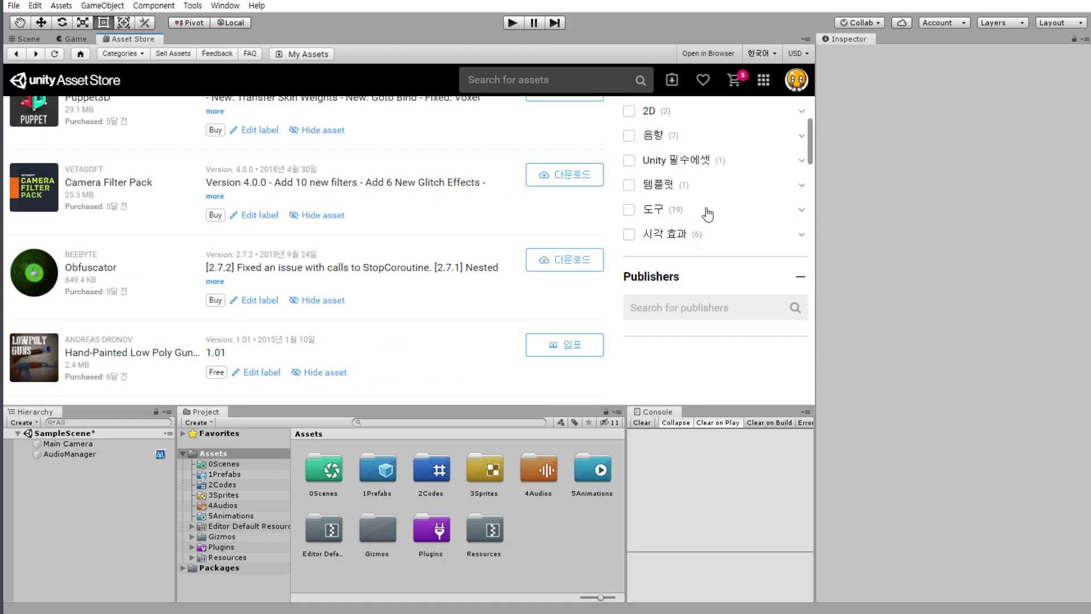
{"action": "left_click", "coordinate": [629, 207]}
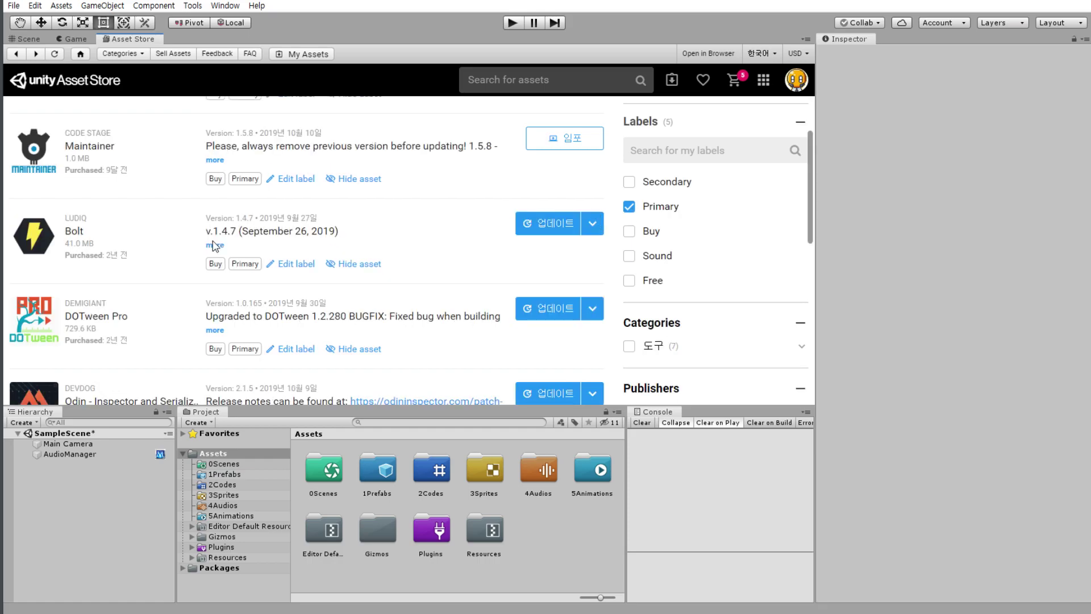
Update DOTween Pro and import all of its files into the project.
{"action": "left_click", "coordinate": [549, 308]}
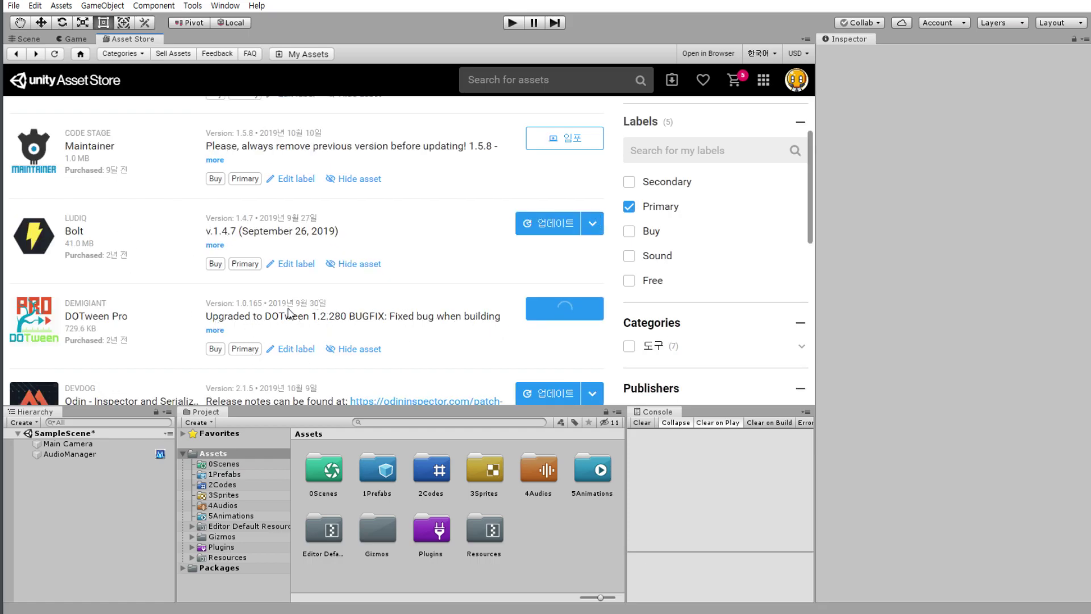
{"action": "left_click", "coordinate": [540, 313]}
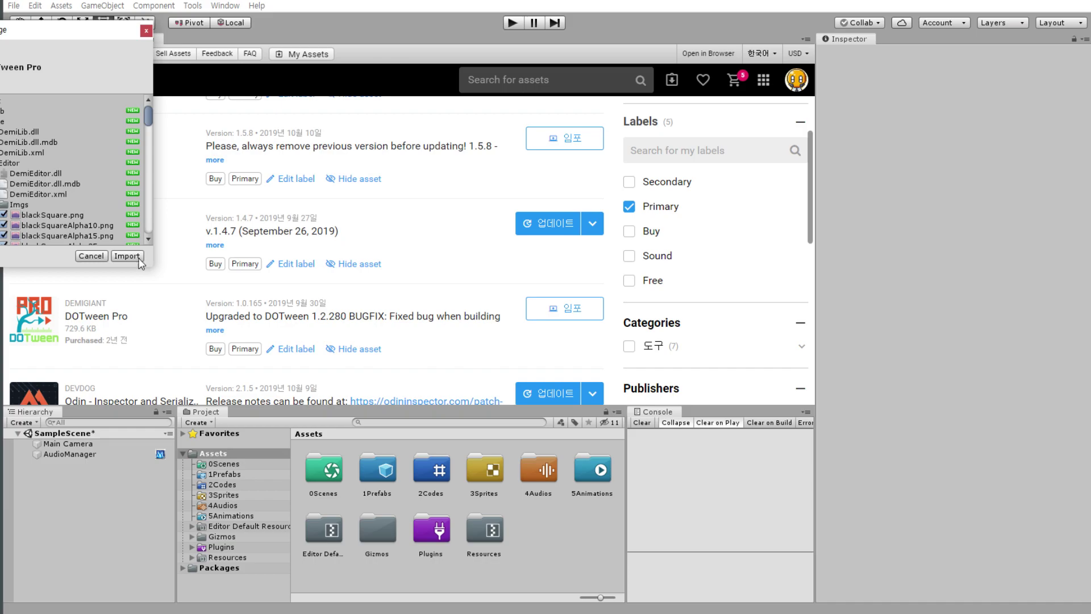
{"action": "left_click", "coordinate": [126, 256]}
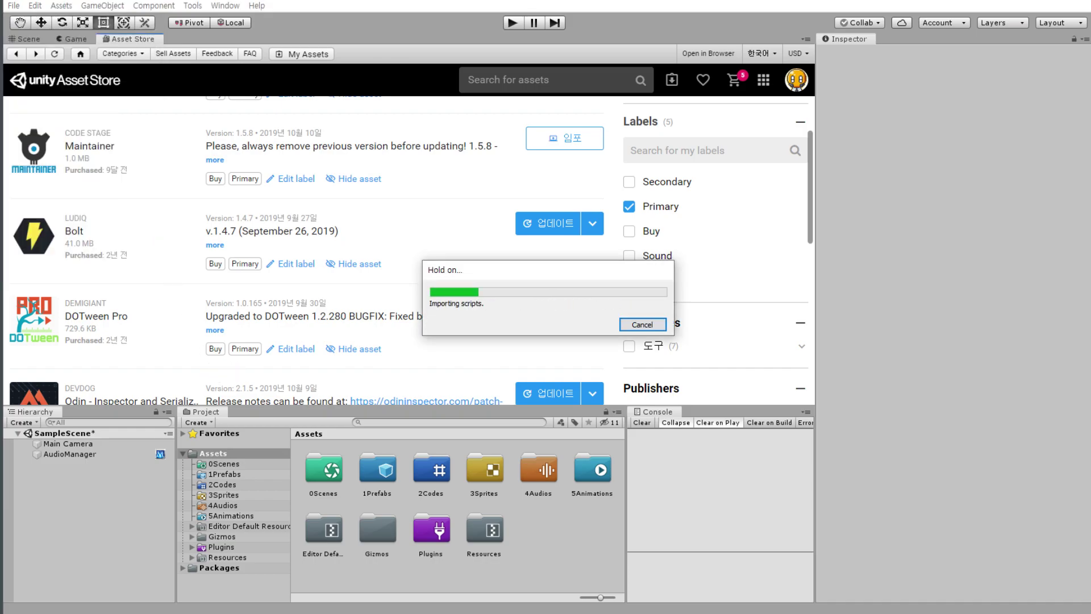
Put the Notepad++ price list cursor on the empty fourth line, then minimise Notepad++ during the import.
{"action": "key", "text": "alt+Tab"}
{"action": "left_click", "coordinate": [595, 464]}
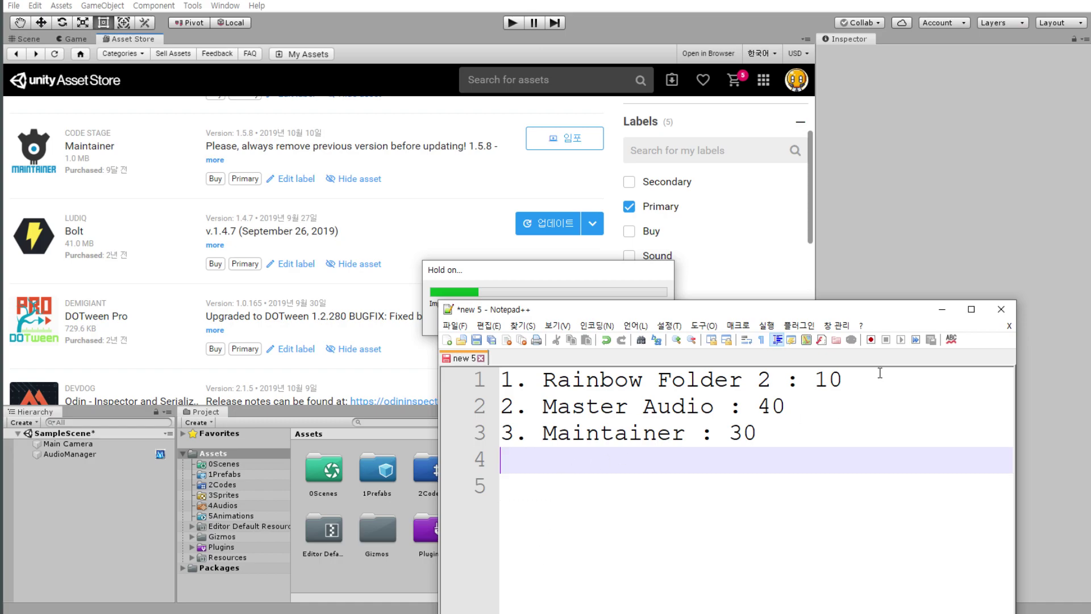
{"action": "left_click", "coordinate": [941, 309]}
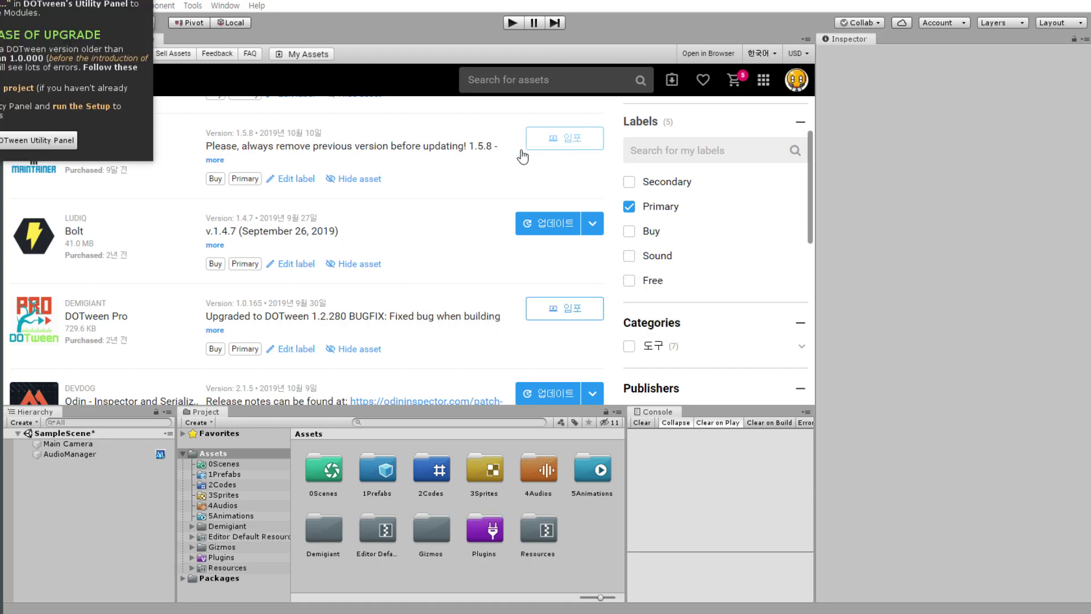
Run DOTween setup from its utility panel, applying the Audio, Physics, Physics2D, Sprites and UI modules.
{"action": "left_click", "coordinate": [26, 145]}
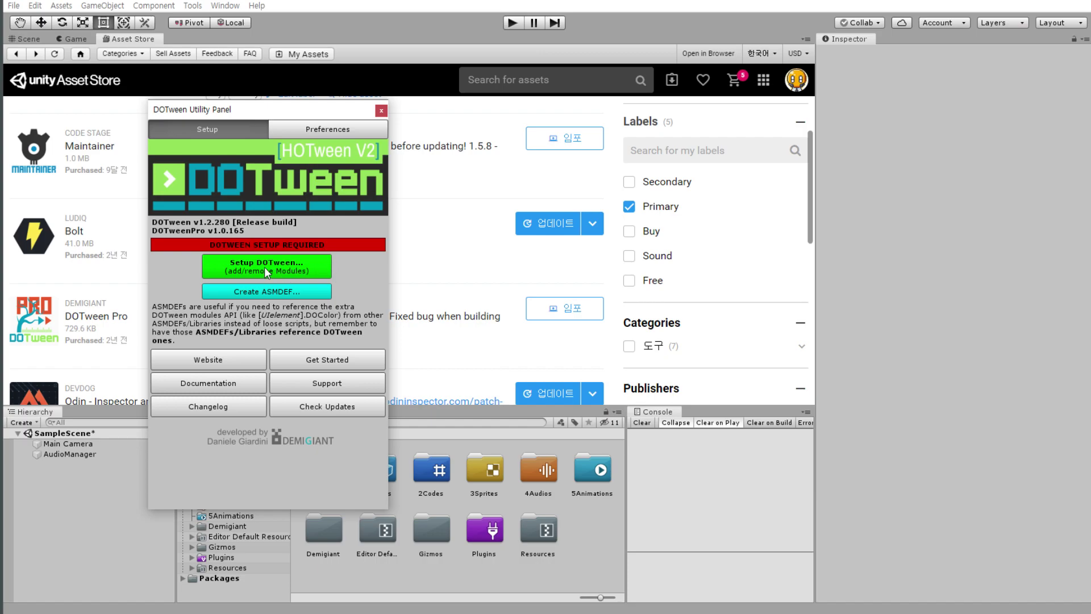
{"action": "left_click", "coordinate": [304, 268]}
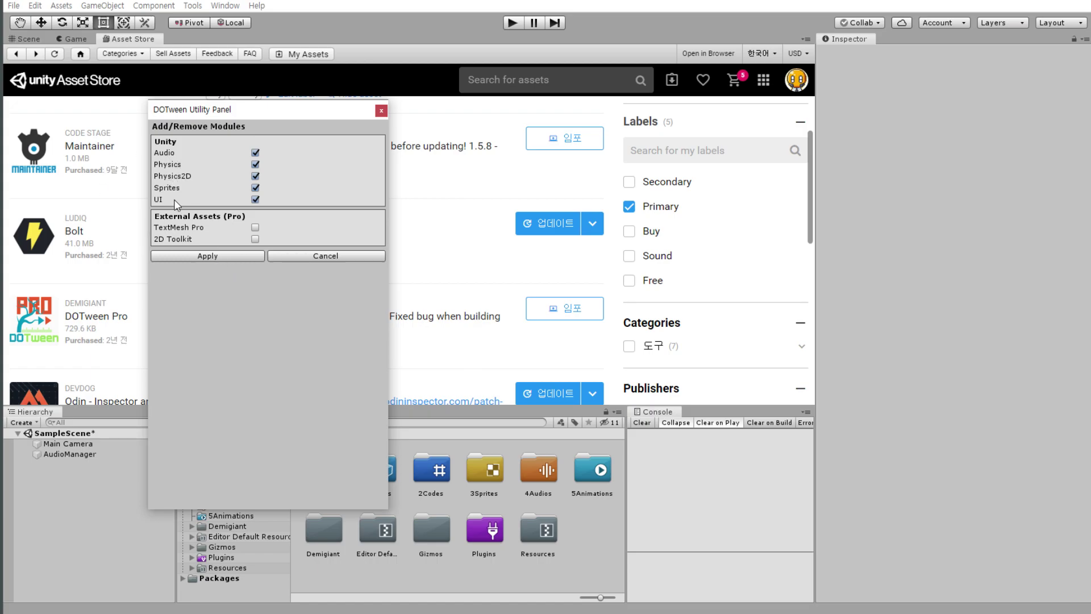
{"action": "left_click", "coordinate": [222, 257]}
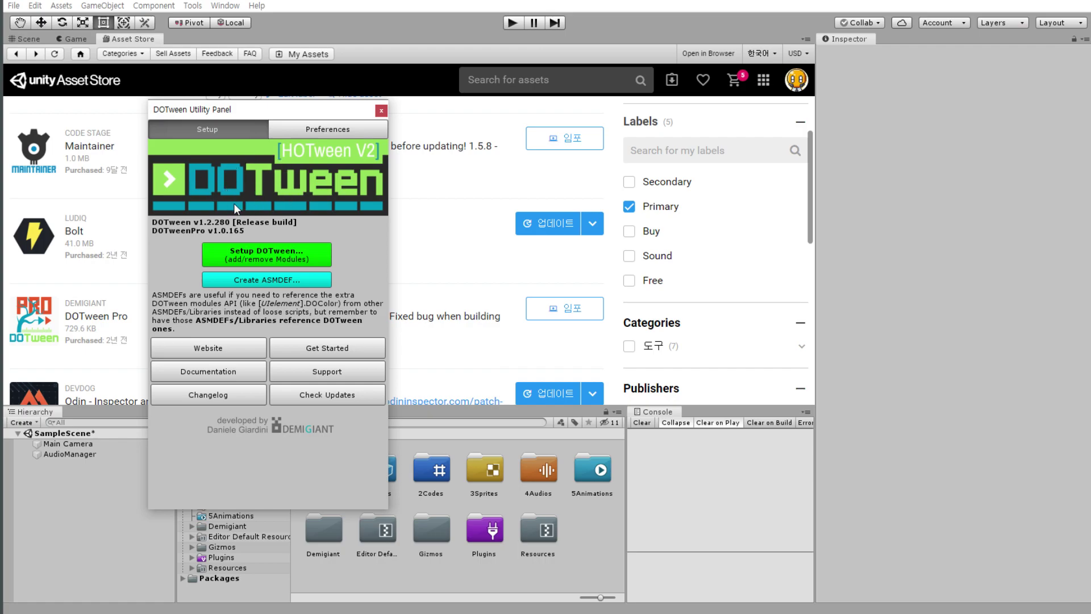
Close the DOTween Utility Panel, then browse the Window, Help and Component menus.
{"action": "left_click", "coordinate": [381, 111]}
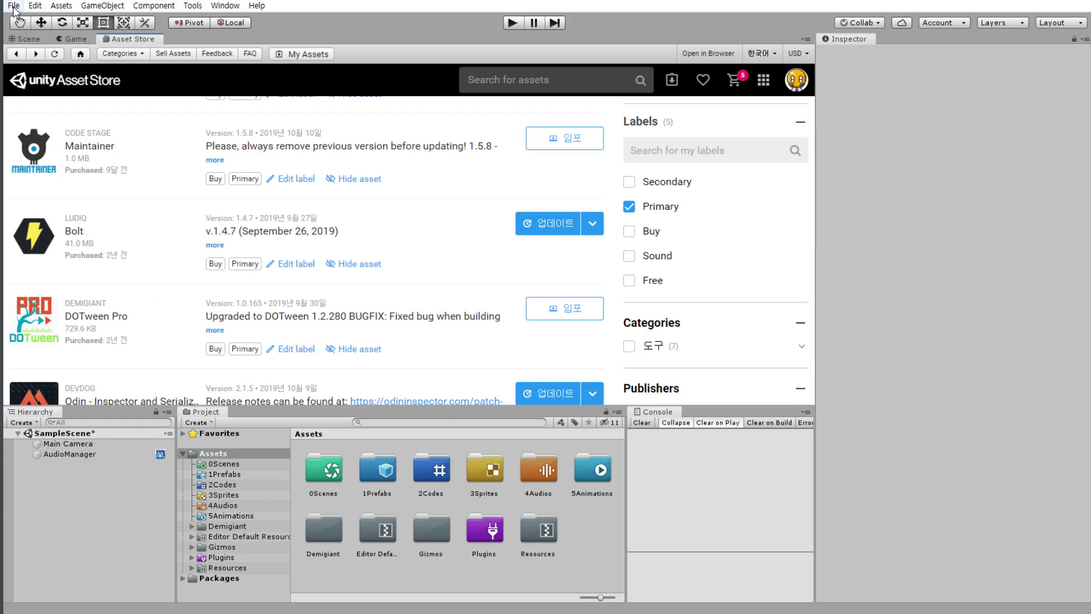
{"action": "left_click", "coordinate": [225, 6]}
{"action": "left_click", "coordinate": [193, 5]}
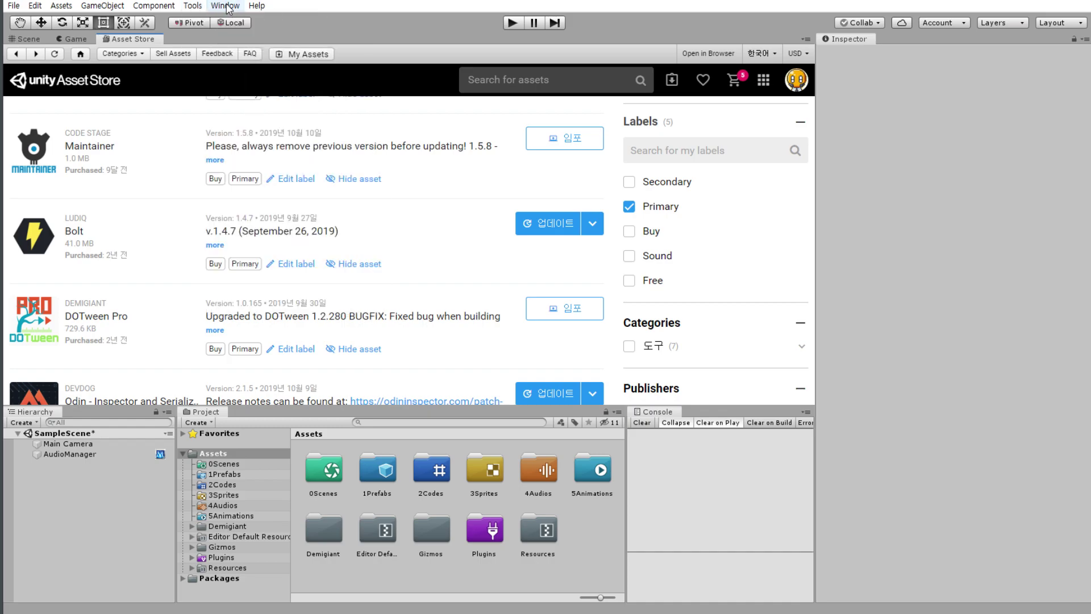
{"action": "left_click", "coordinate": [227, 6]}
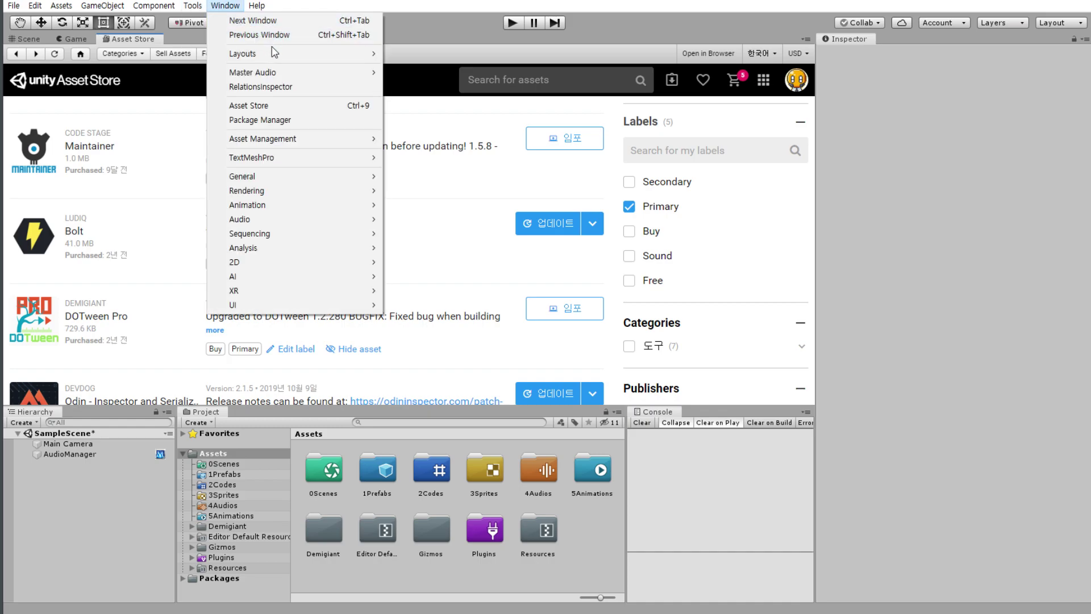
{"action": "mouse_move", "coordinate": [330, 60]}
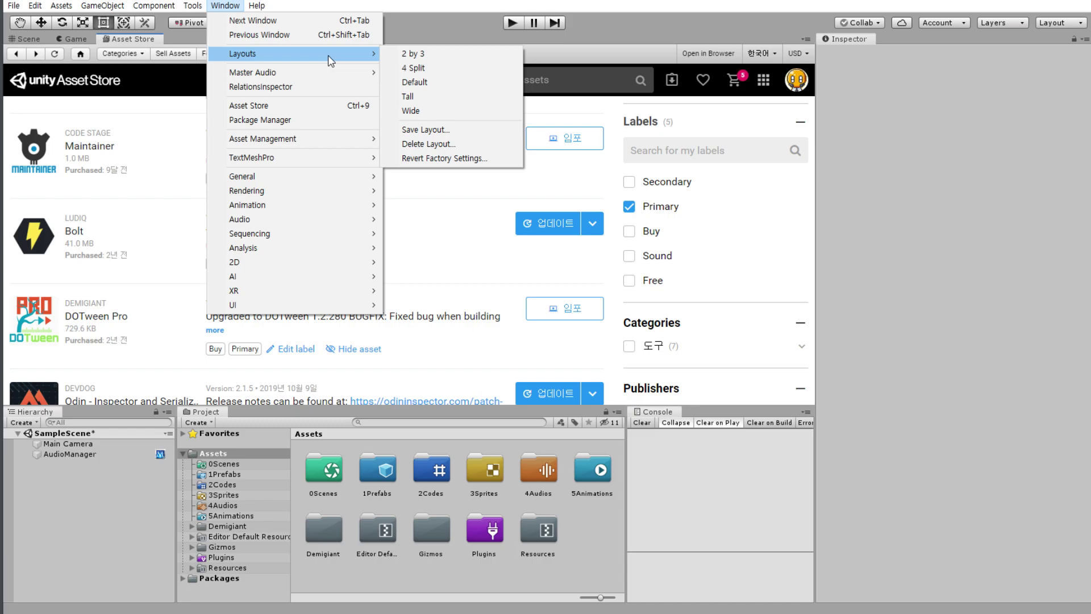
{"action": "mouse_move", "coordinate": [314, 140]}
{"action": "mouse_move", "coordinate": [312, 167]}
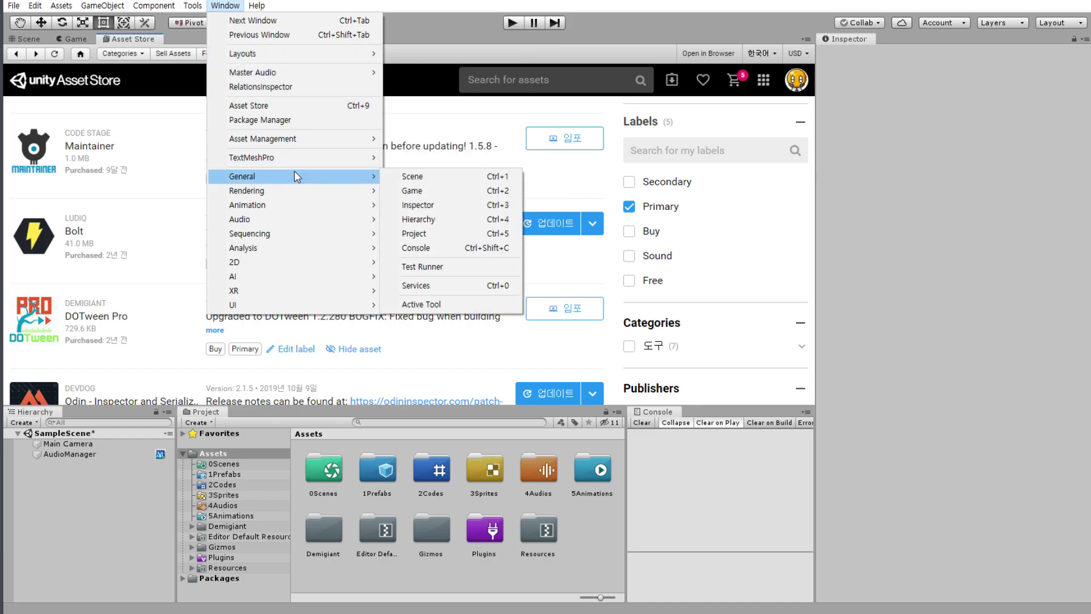
Open the Maintainer asset's details and view its Issues Finder and Issues Finder : Settings screenshots.
{"action": "mouse_move", "coordinate": [256, 11]}
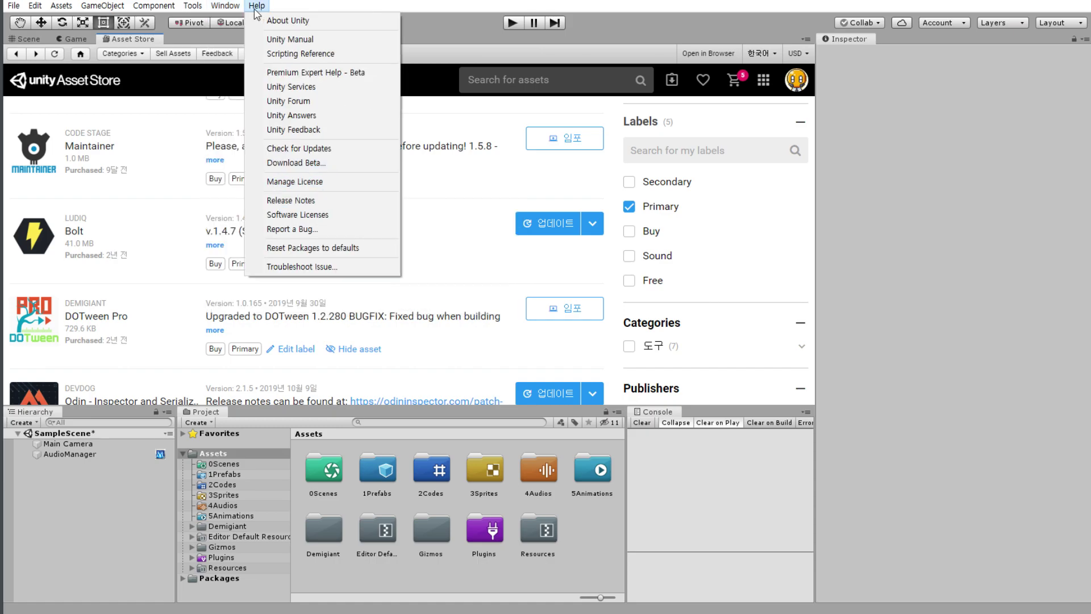
{"action": "mouse_move", "coordinate": [154, 6]}
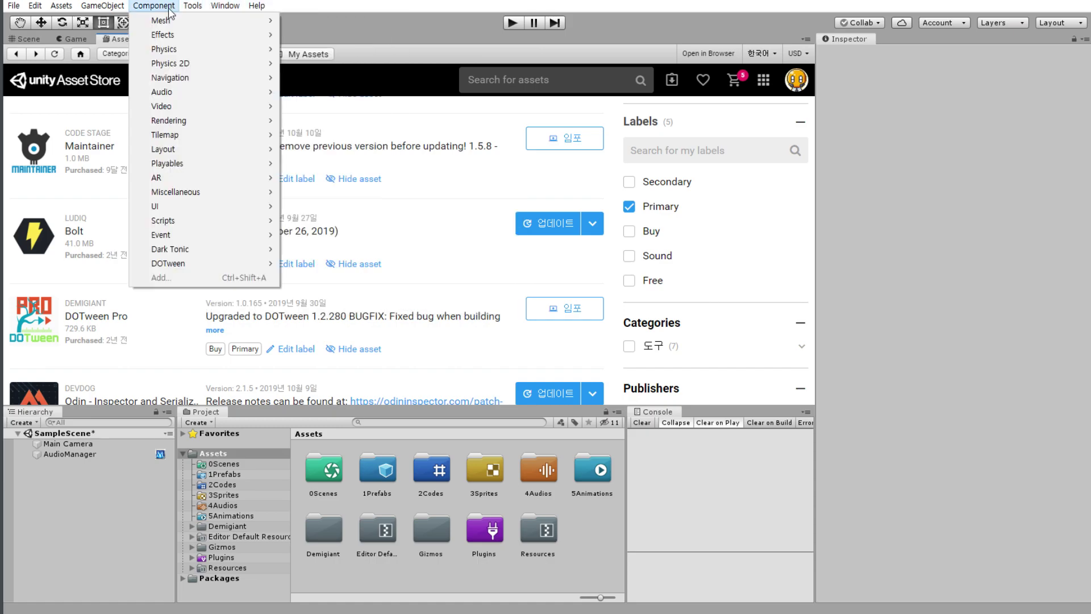
{"action": "left_click", "coordinate": [91, 145]}
{"action": "left_click", "coordinate": [91, 145]}
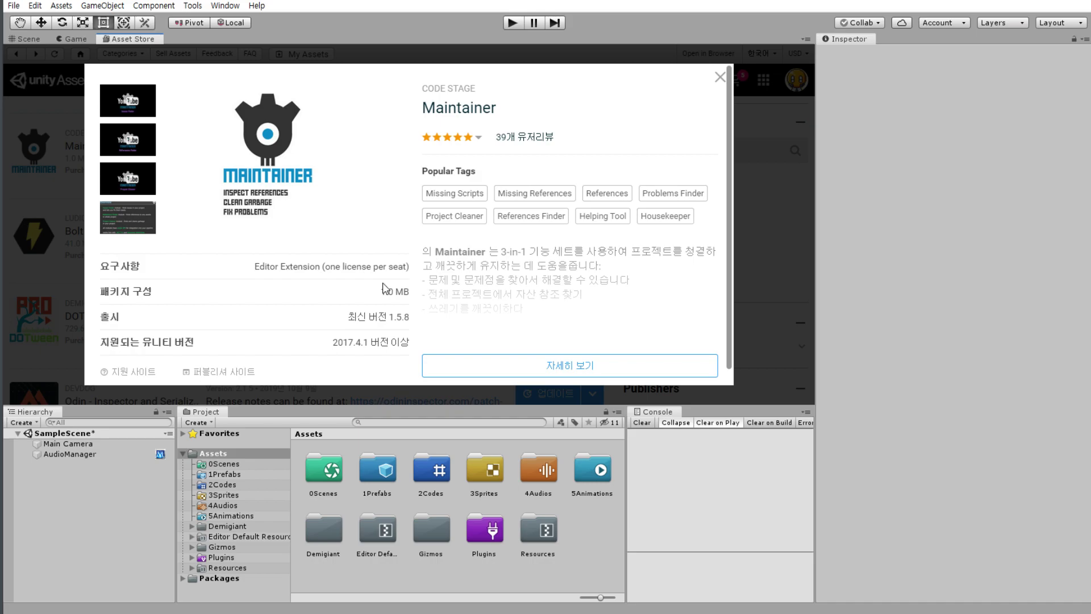
{"action": "left_click", "coordinate": [141, 226]}
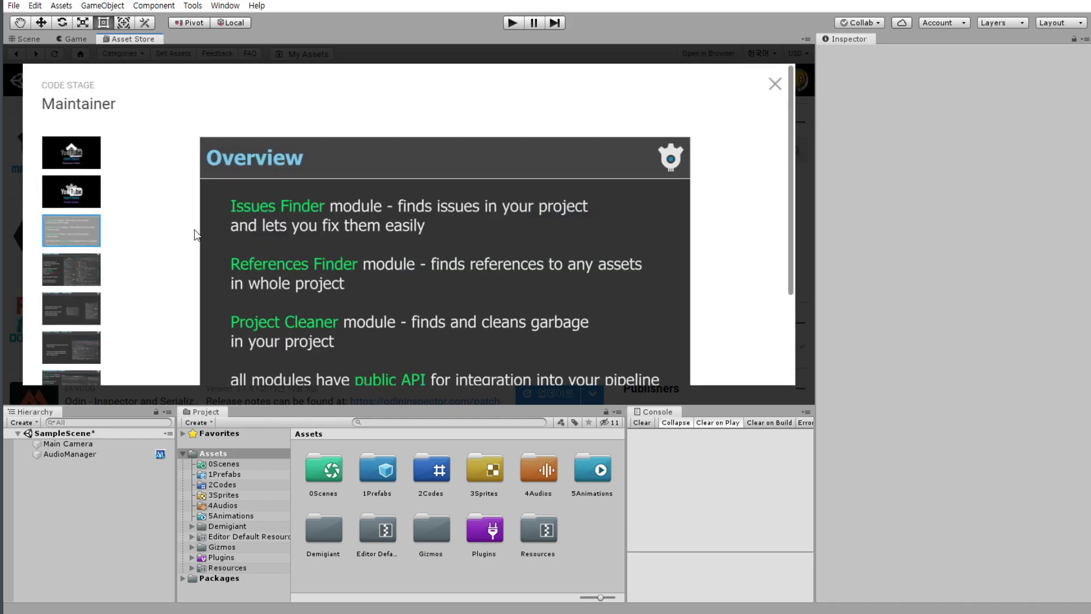
{"action": "left_click", "coordinate": [74, 282]}
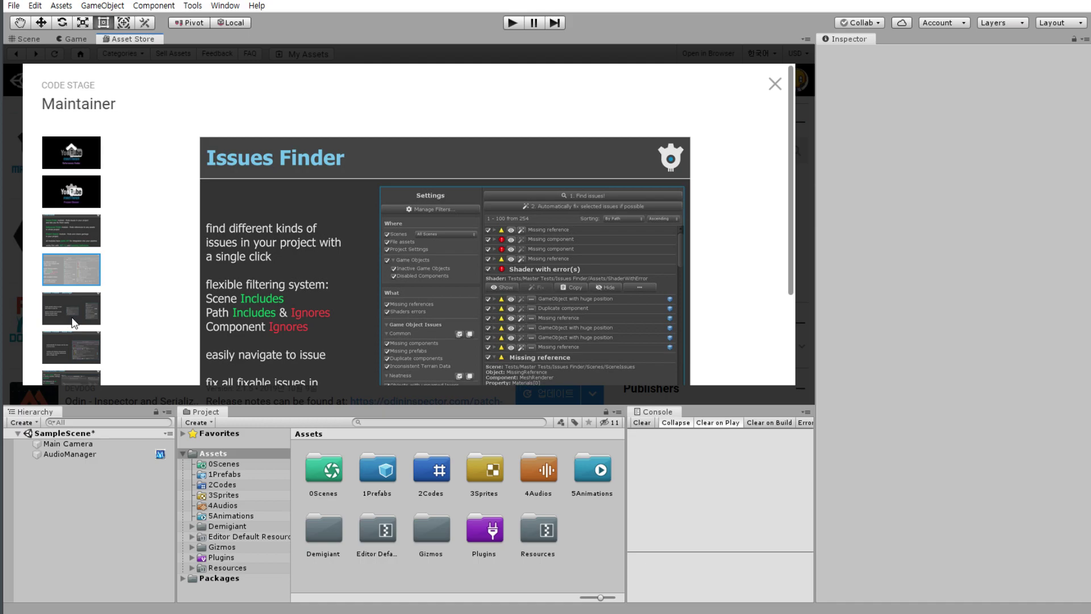
{"action": "left_click", "coordinate": [72, 319]}
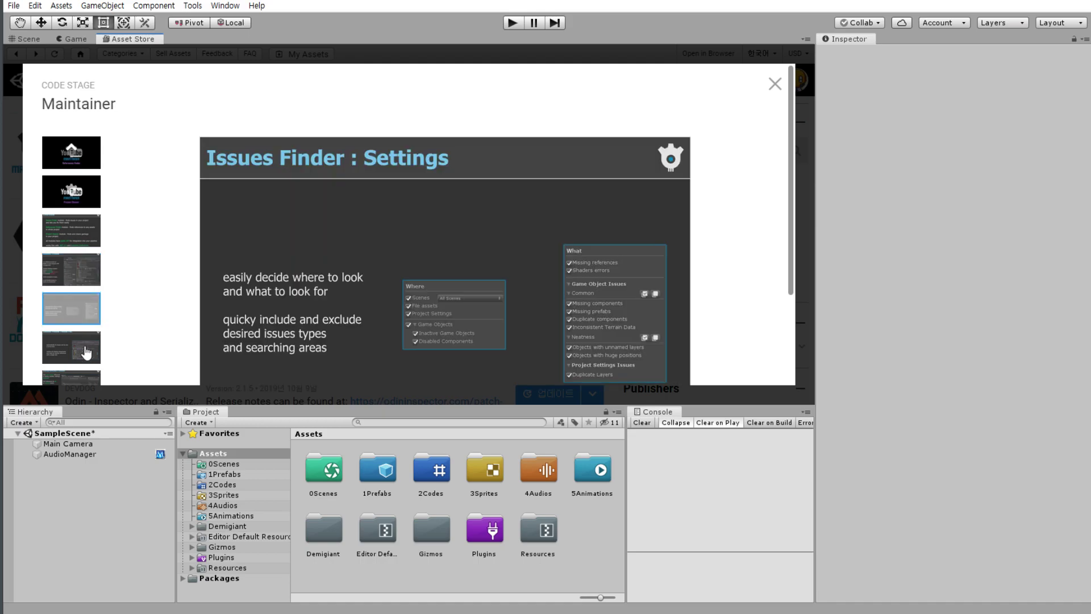
Browse the Maintainer screenshots up to References Finder, close the details, and import Maintainer.
{"action": "left_click", "coordinate": [68, 237]}
{"action": "scroll", "coordinate": [68, 238], "scroll_direction": "down", "scroll_amount": 1}
{"action": "left_click", "coordinate": [65, 218]}
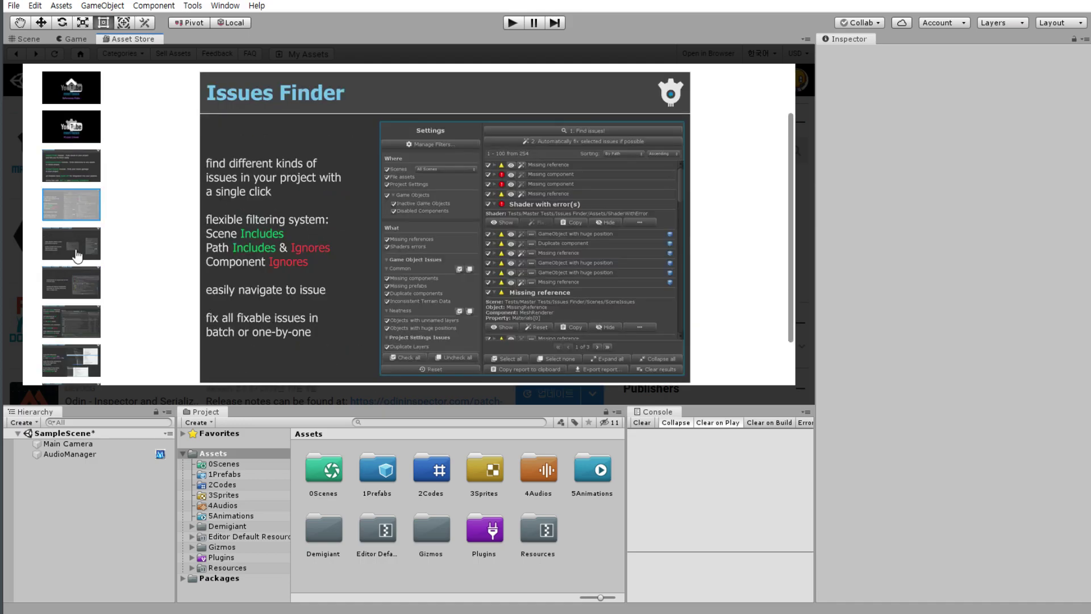
{"action": "left_click", "coordinate": [76, 256]}
{"action": "left_click", "coordinate": [67, 289]}
{"action": "left_click", "coordinate": [61, 323]}
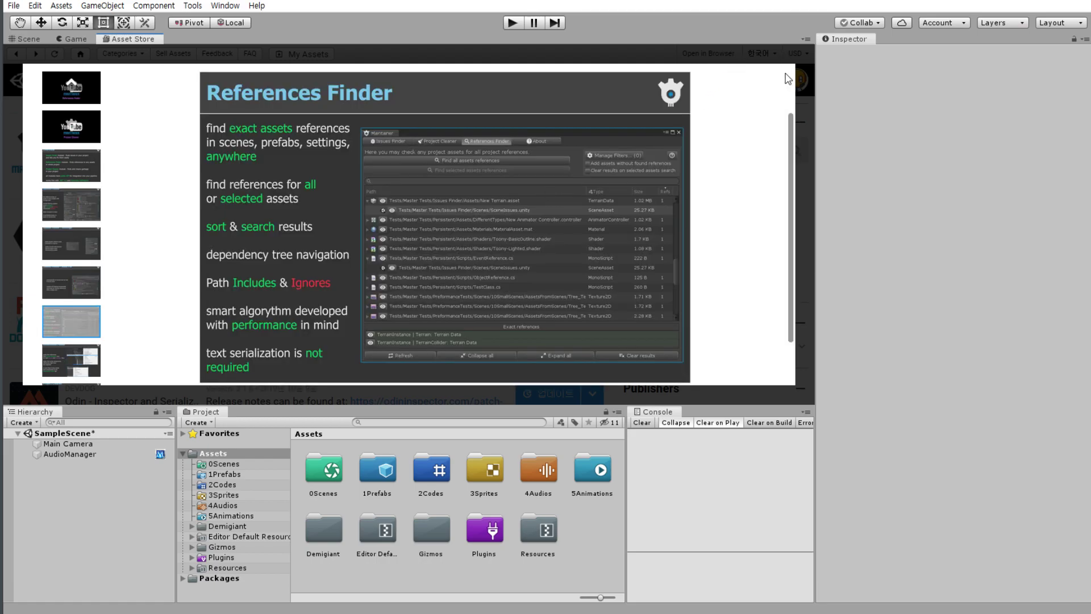
{"action": "left_click", "coordinate": [769, 54]}
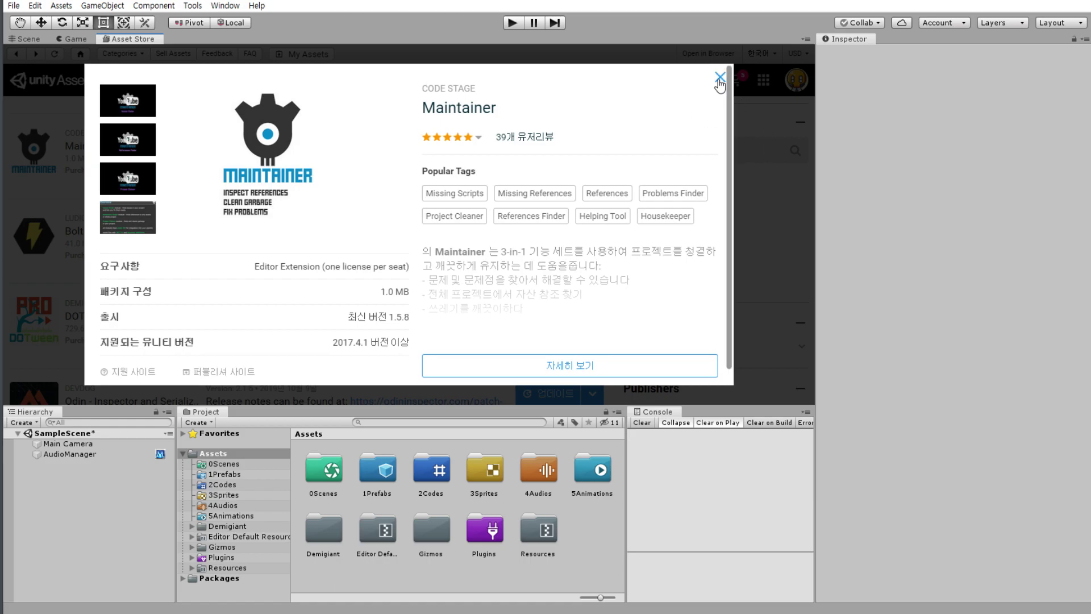
{"action": "left_click", "coordinate": [720, 76]}
{"action": "left_click", "coordinate": [565, 140]}
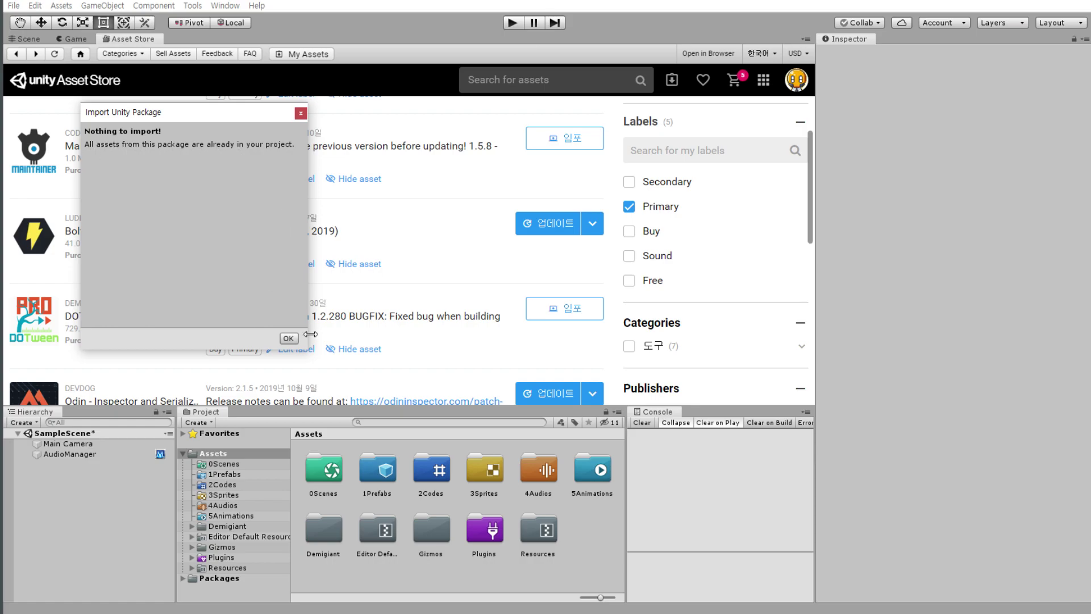
Dismiss the Nothing to import notice, then browse the Assets and Edit menus.
{"action": "left_click", "coordinate": [288, 338]}
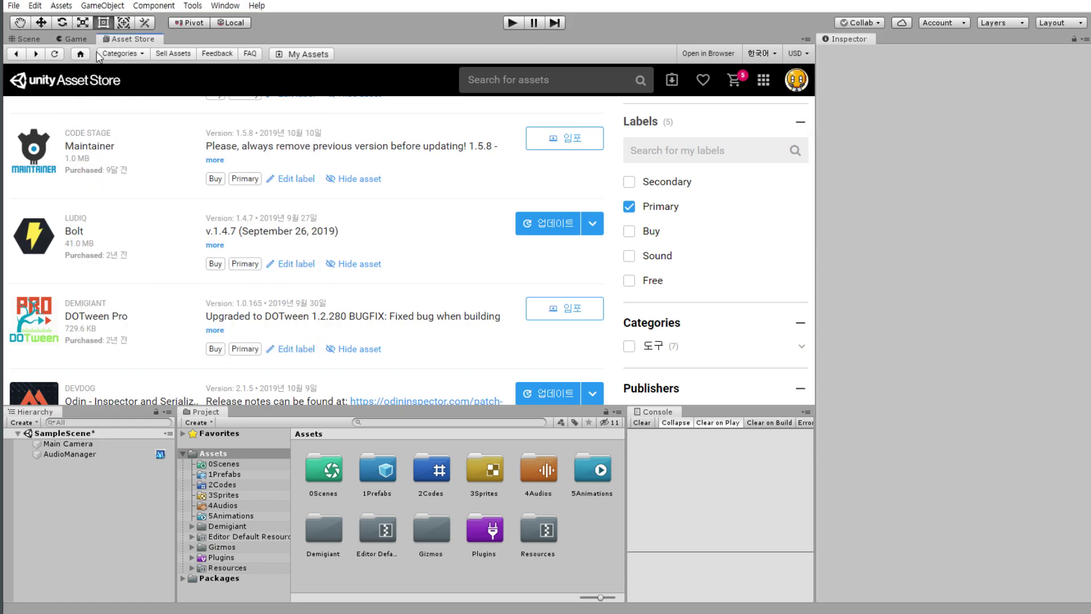
{"action": "left_click", "coordinate": [14, 6]}
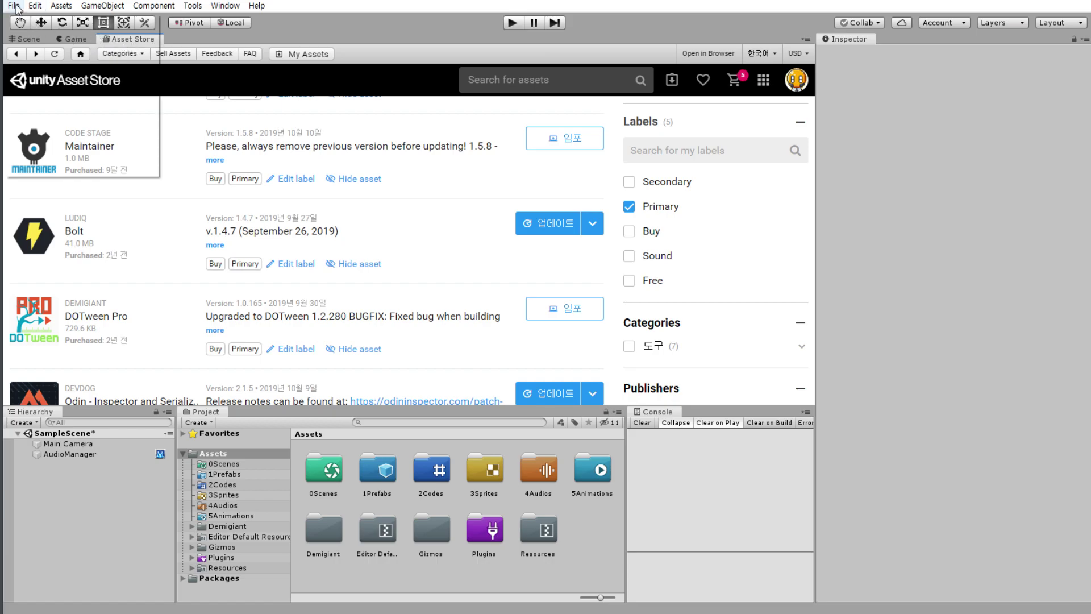
{"action": "mouse_move", "coordinate": [61, 7]}
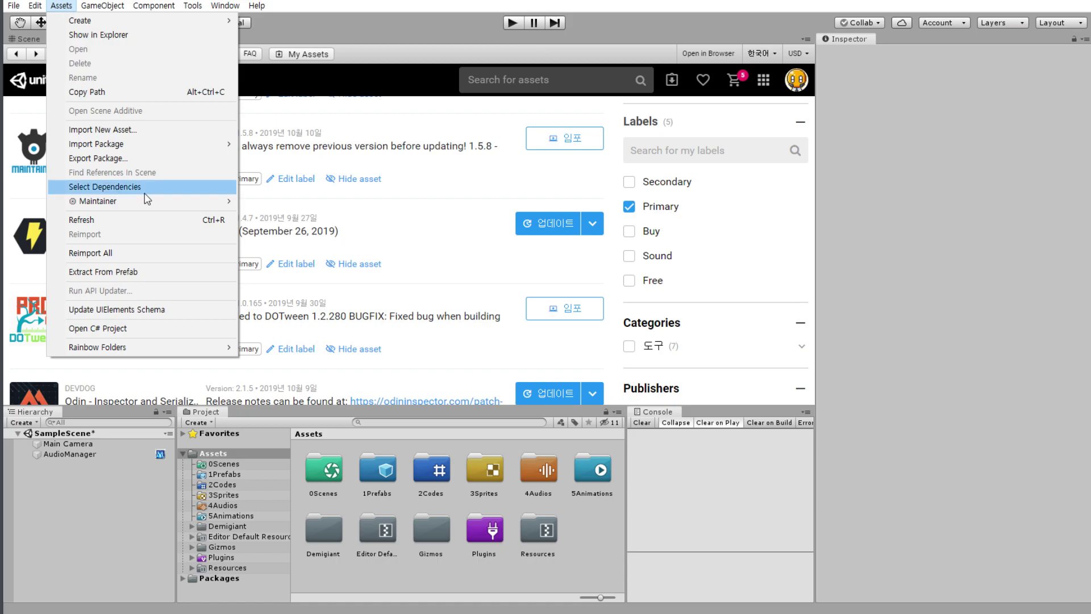
{"action": "mouse_move", "coordinate": [146, 205]}
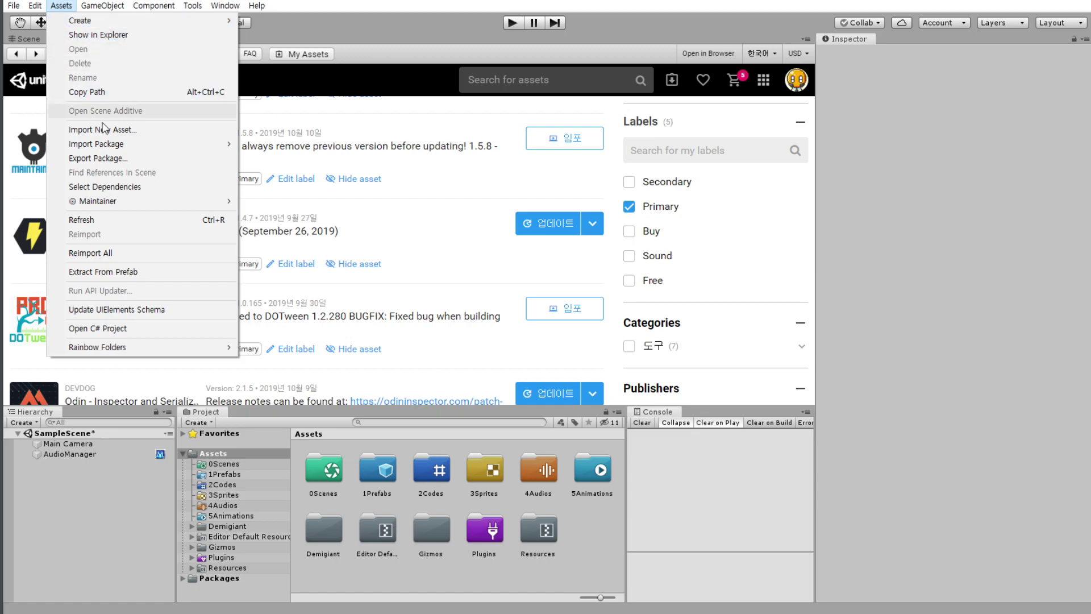
{"action": "mouse_move", "coordinate": [141, 349]}
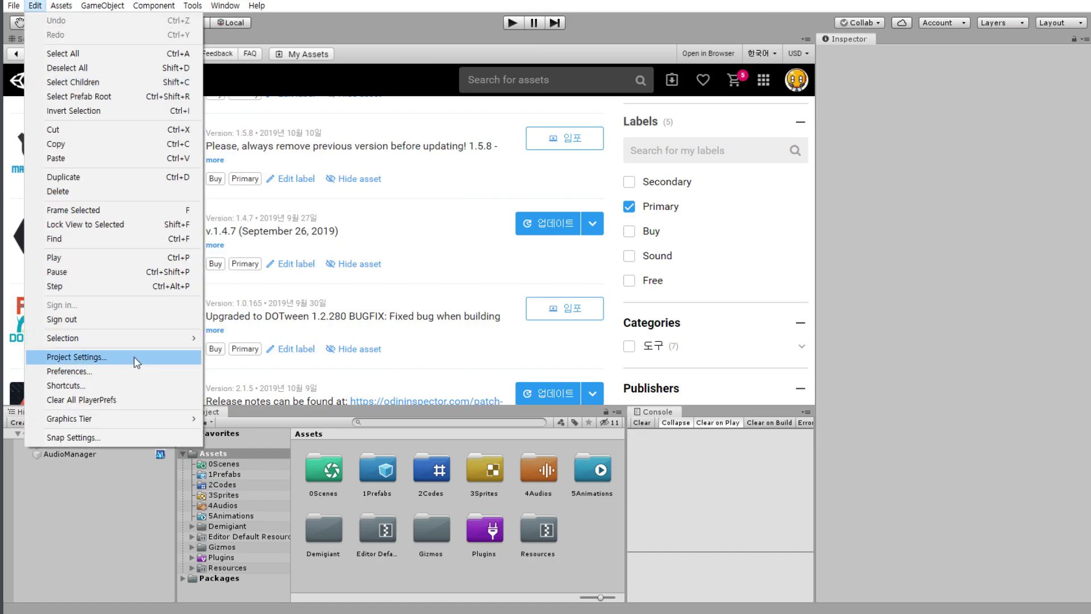
{"action": "left_click", "coordinate": [132, 358]}
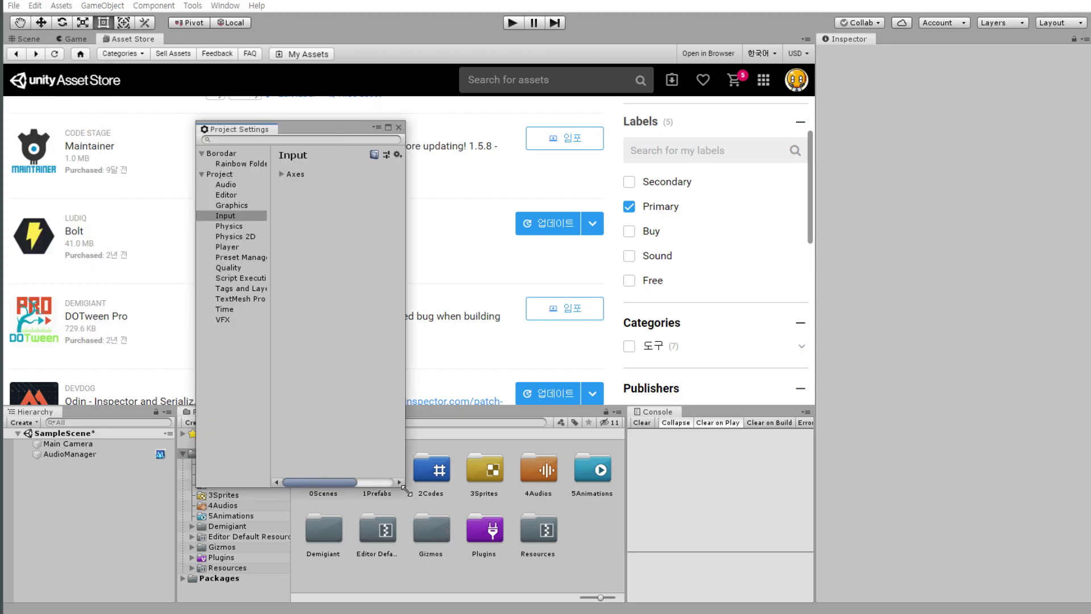
{"action": "left_click_drag", "start_coordinate": [406, 490], "coordinate": [961, 564]}
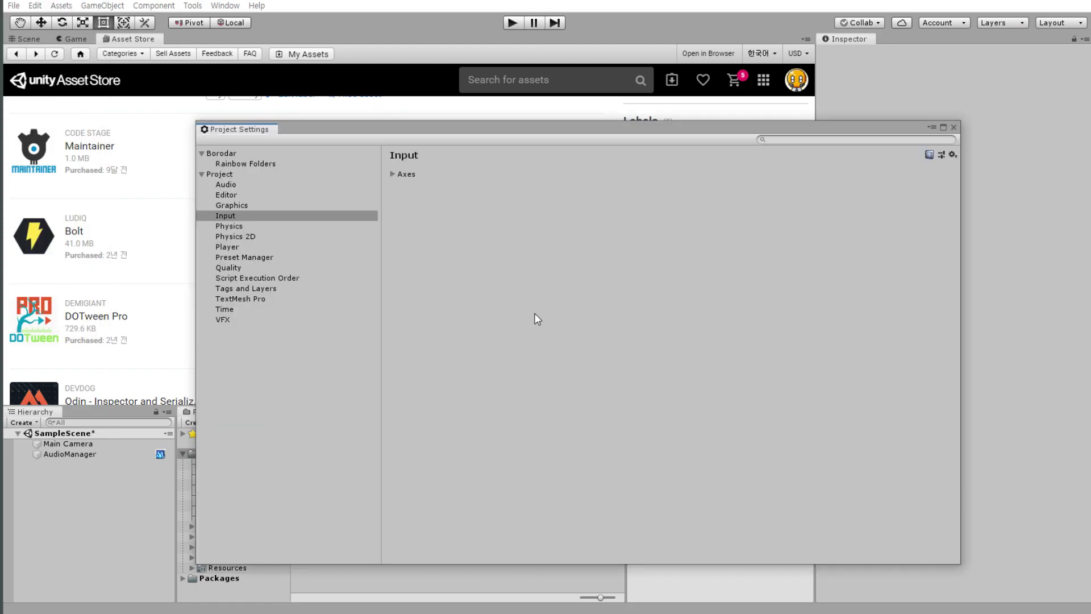
{"action": "left_click", "coordinate": [249, 165]}
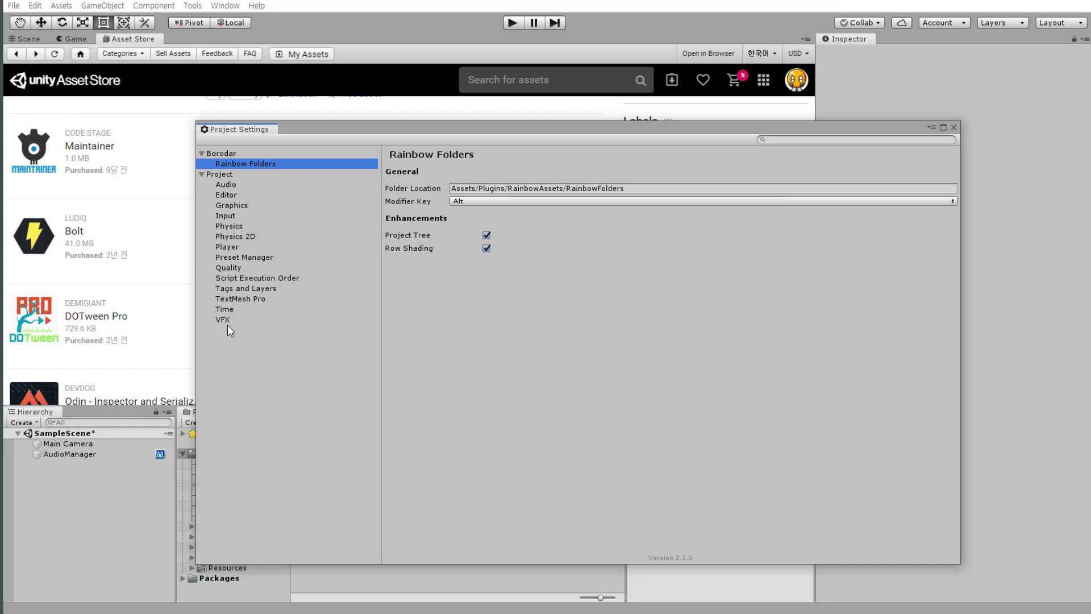
{"action": "left_click", "coordinate": [954, 127]}
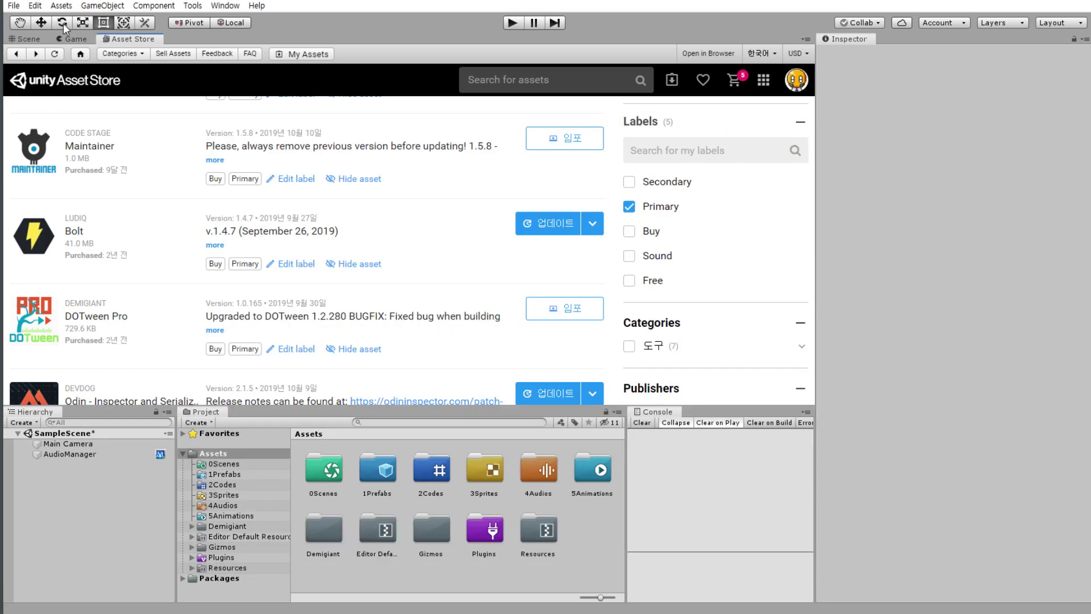
{"action": "left_click", "coordinate": [35, 6]}
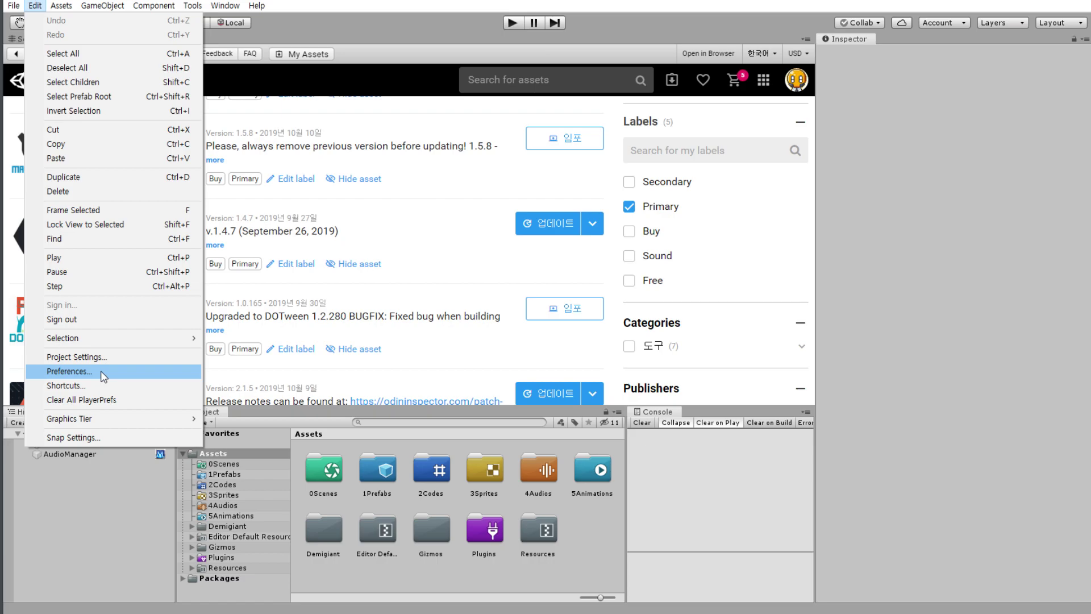
Open the editor Preferences, enlarge them to show all External Tools settings, then close them.
{"action": "left_click", "coordinate": [104, 372]}
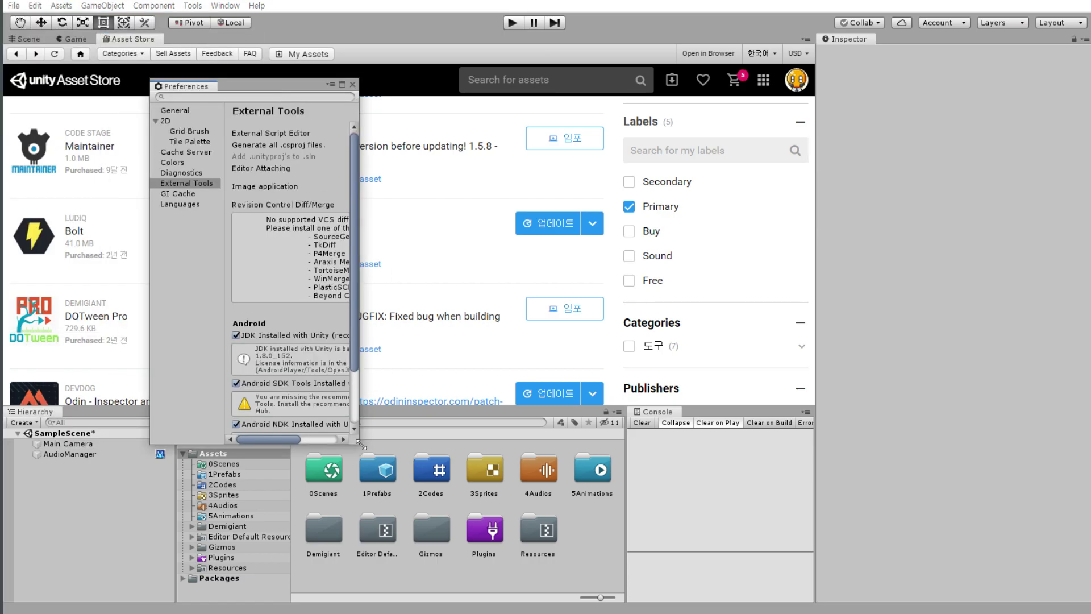
{"action": "left_click_drag", "start_coordinate": [358, 444], "coordinate": [918, 551]}
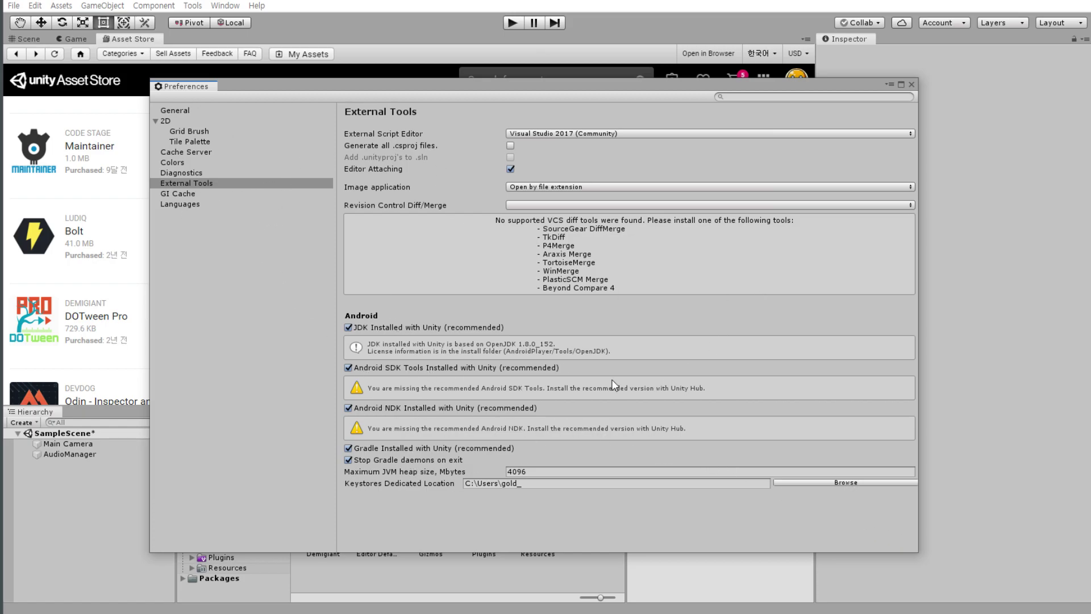
{"action": "left_click", "coordinate": [911, 85]}
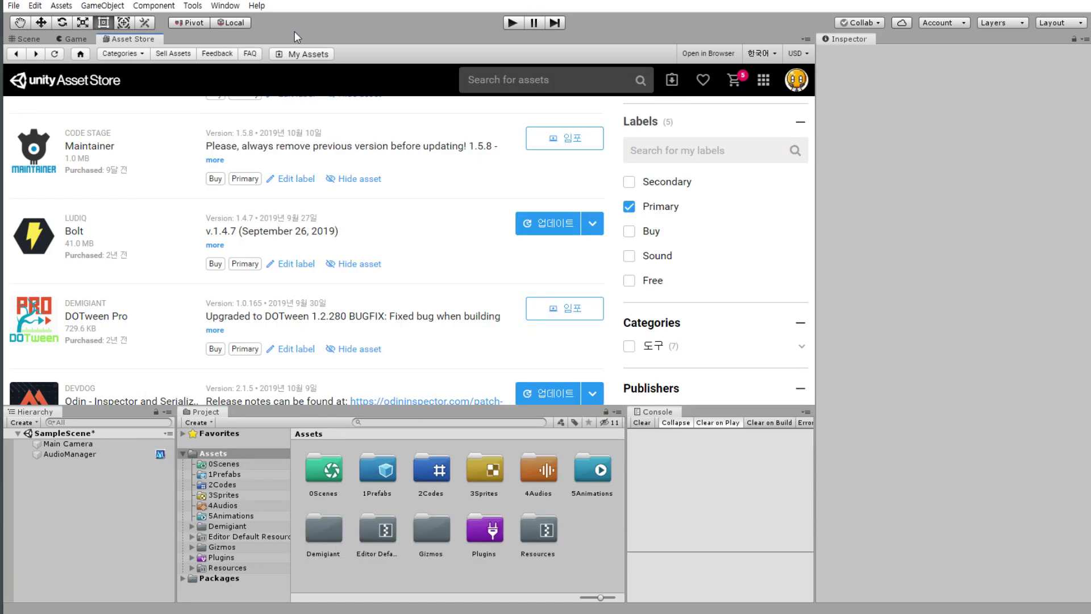
Bring up the Maintainer window from Tools > Code Stage > Maintainer > Show.
{"action": "left_click", "coordinate": [114, 6]}
{"action": "mouse_move", "coordinate": [165, 10]}
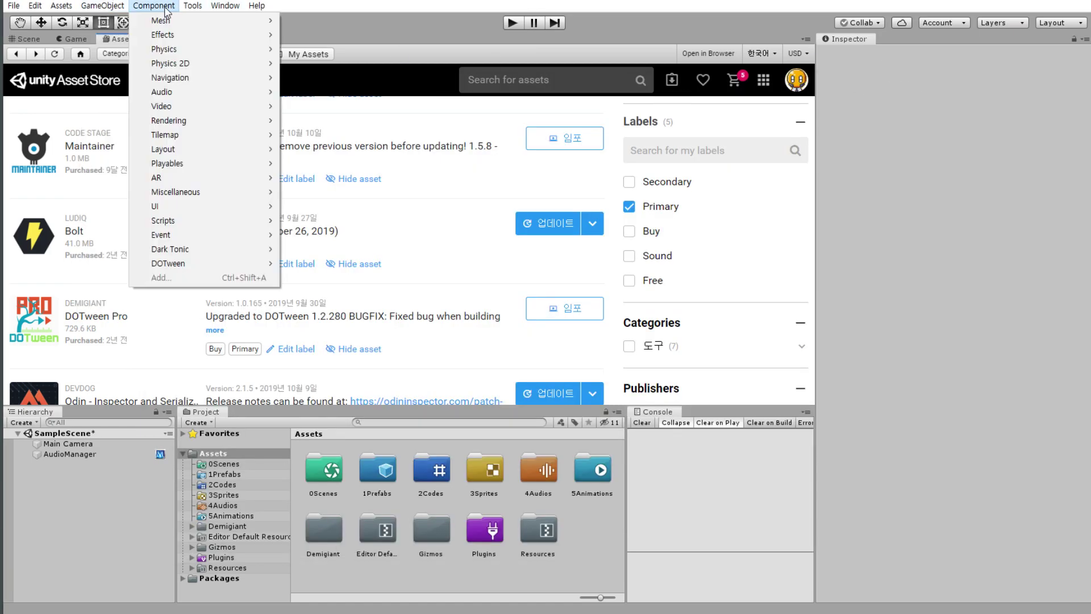
{"action": "mouse_move", "coordinate": [211, 264]}
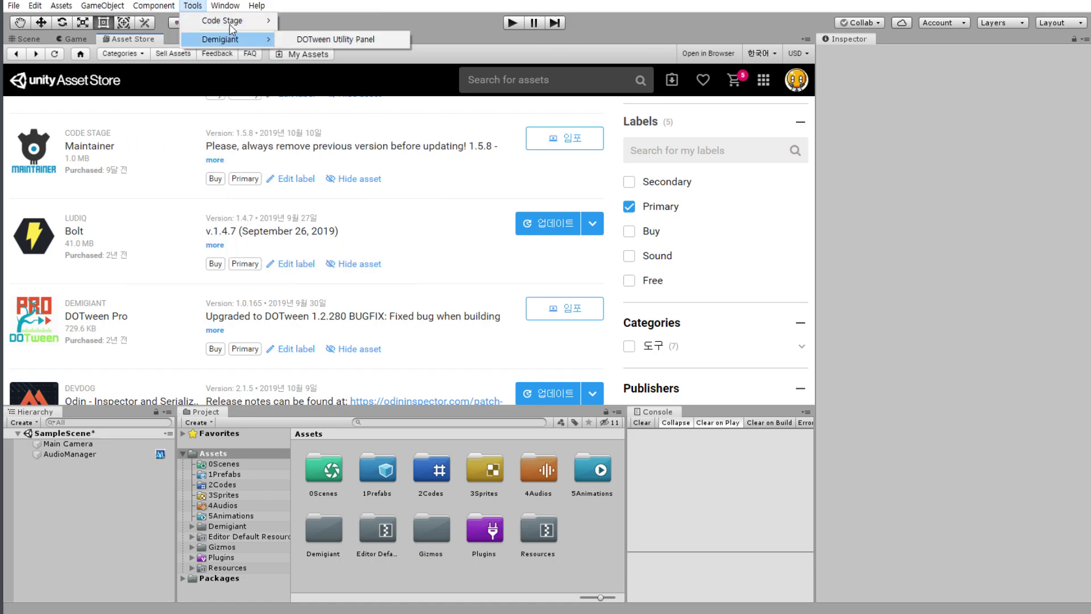
{"action": "mouse_move", "coordinate": [239, 23]}
{"action": "mouse_move", "coordinate": [301, 22]}
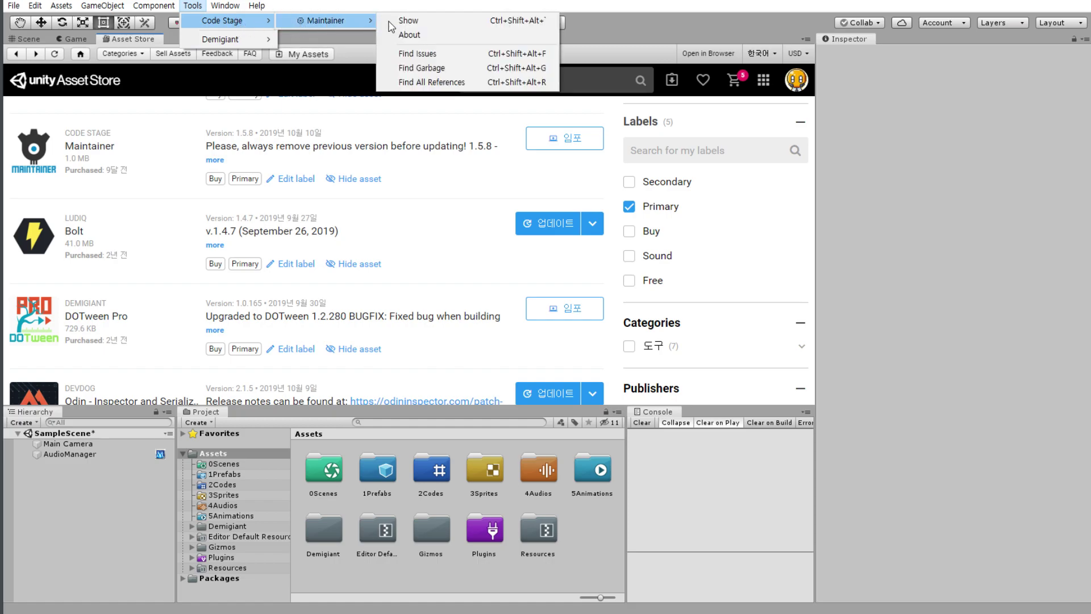
{"action": "left_click", "coordinate": [419, 20]}
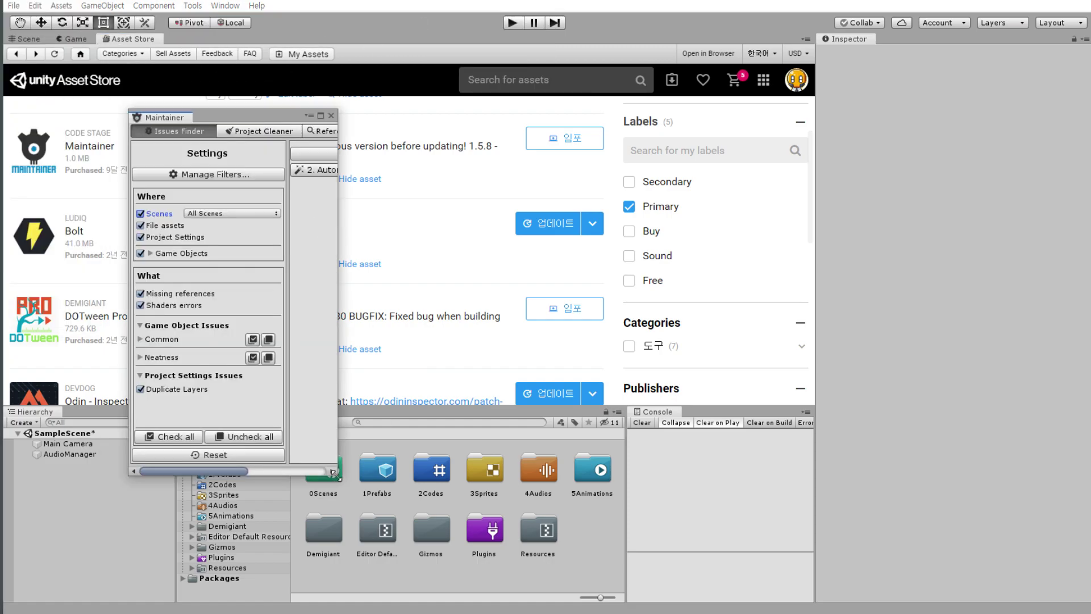
Enlarge the Maintainer window and run '1. Find issues!', saving the modified scene when prompted.
{"action": "mouse_move", "coordinate": [339, 484]}
{"action": "left_mouse_down"}
{"action": "mouse_move", "coordinate": [441, 486]}
{"action": "mouse_move", "coordinate": [912, 572]}
{"action": "left_mouse_up"}
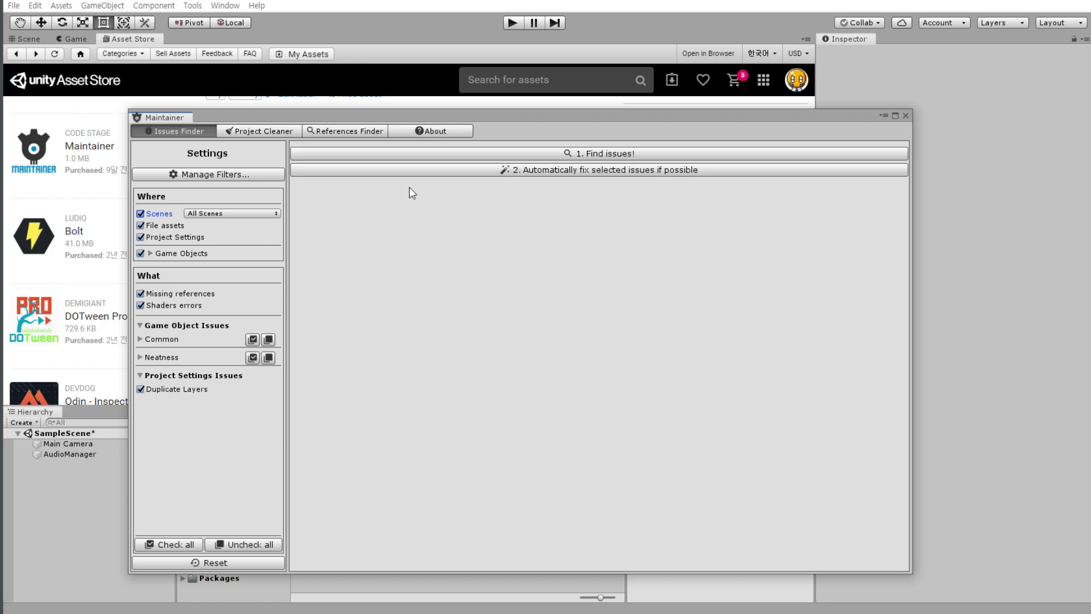
{"action": "left_click", "coordinate": [646, 155]}
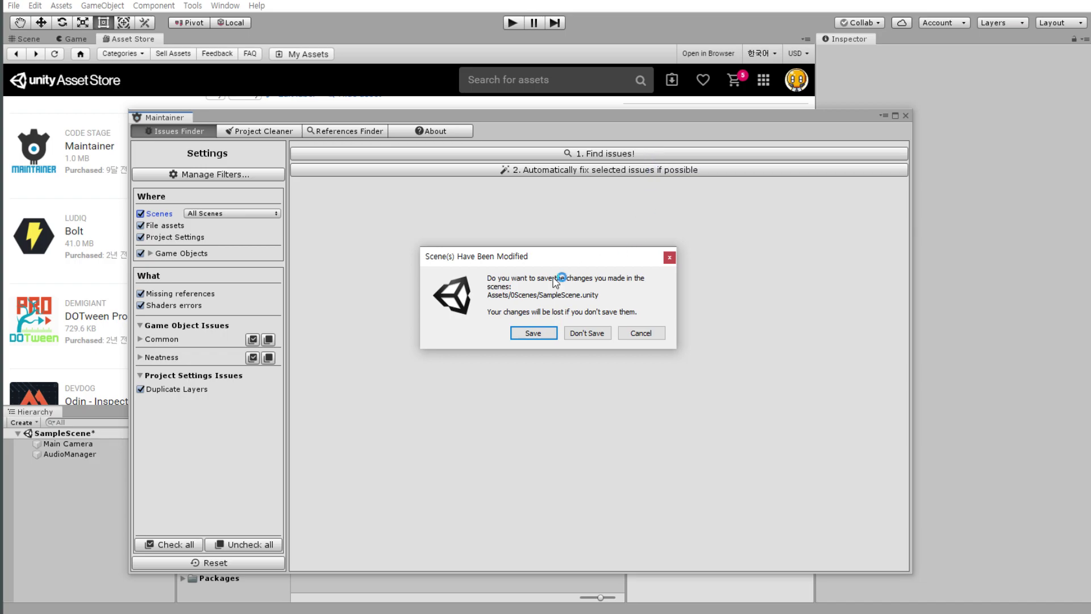
{"action": "left_click", "coordinate": [533, 333]}
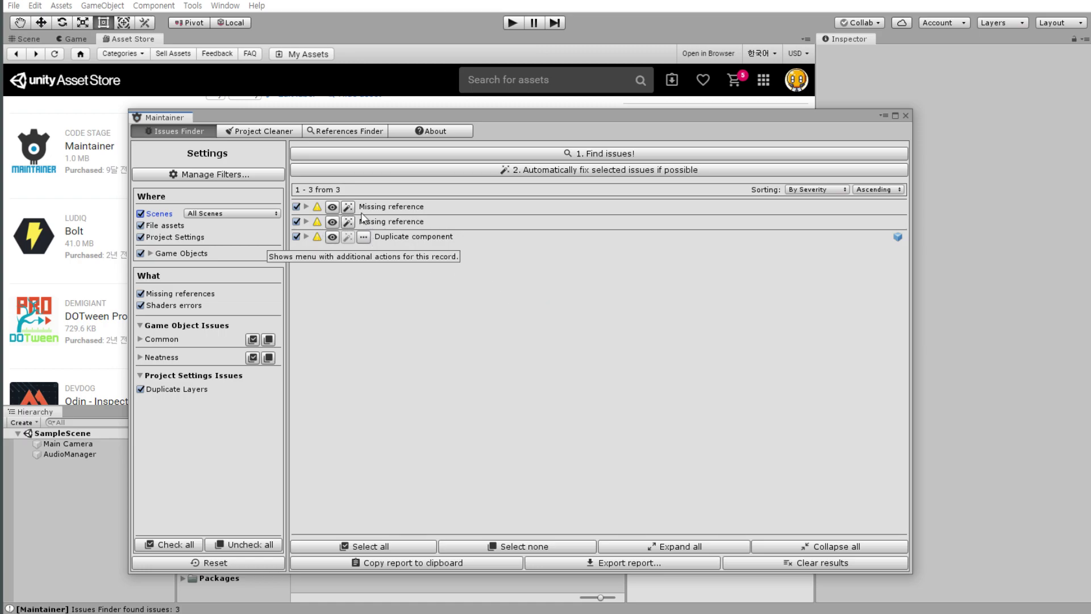
Expand the two missing-reference issues and the duplicate AudioSource issue, then close Maintainer.
{"action": "left_click", "coordinate": [306, 208]}
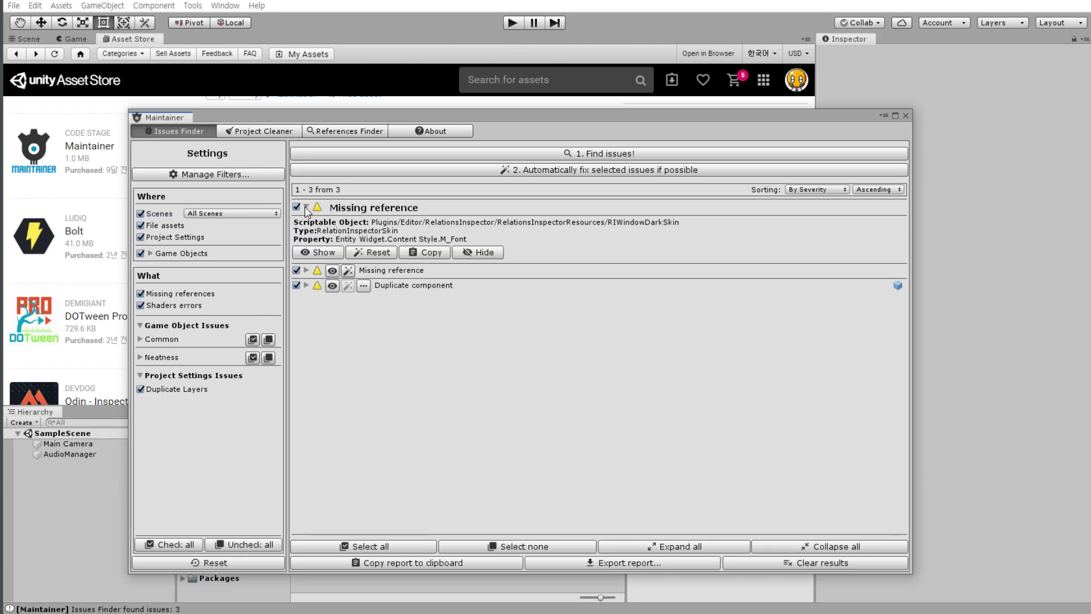
{"action": "left_click", "coordinate": [306, 270]}
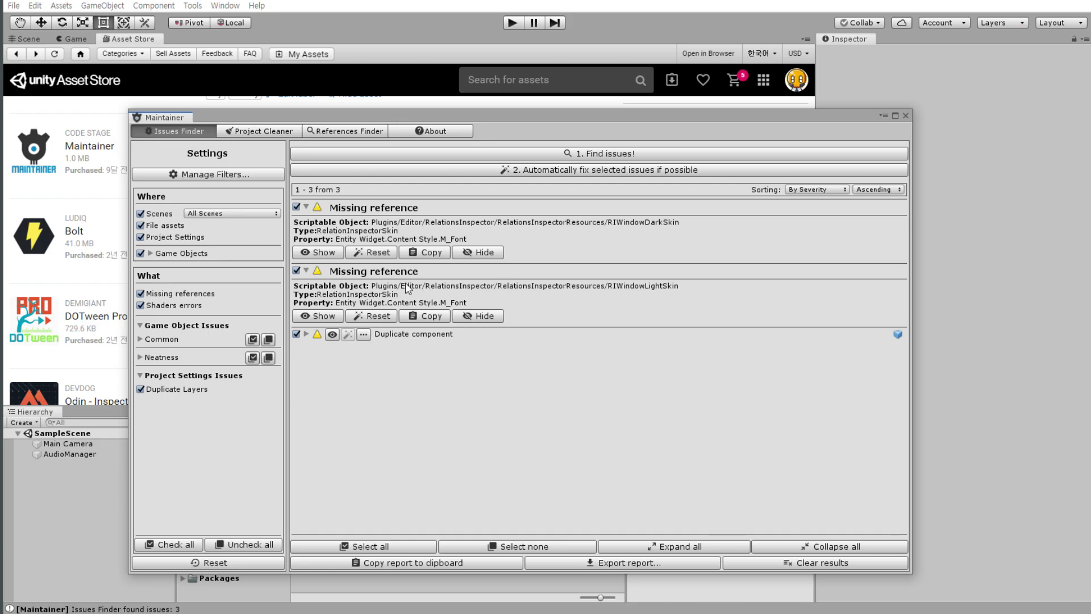
{"action": "left_click", "coordinate": [306, 335]}
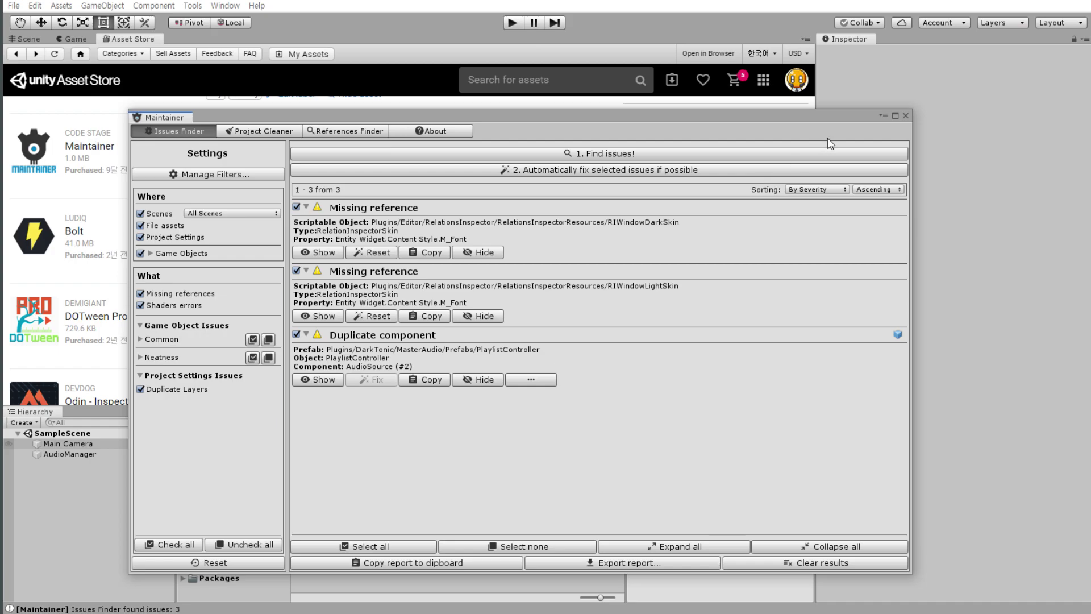
{"action": "left_click", "coordinate": [907, 116]}
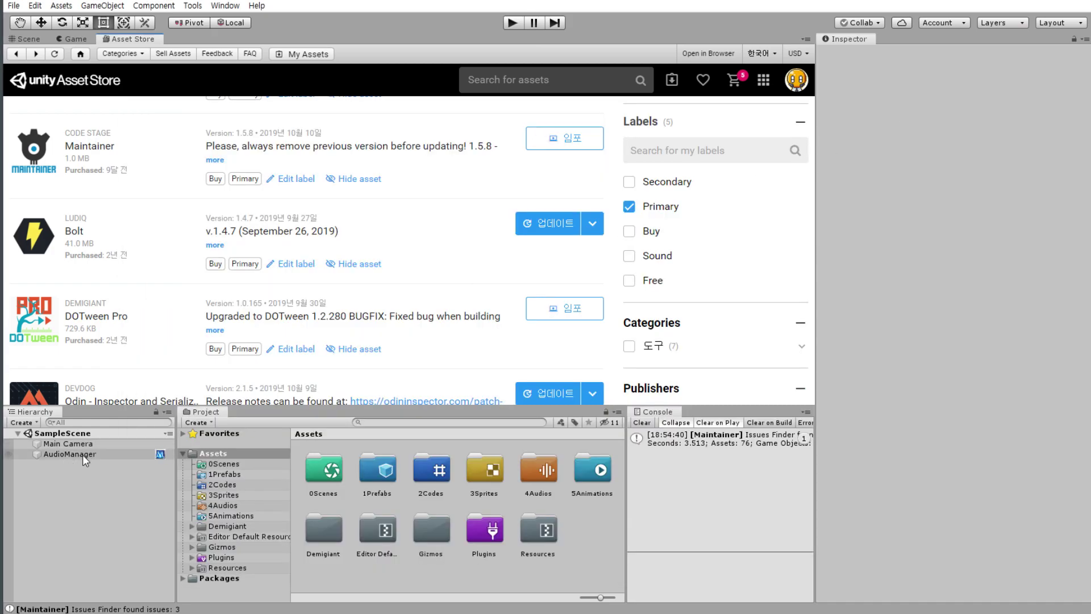
Delete the AudioManager object and save the scene from the File menu.
{"action": "left_click", "coordinate": [83, 454]}
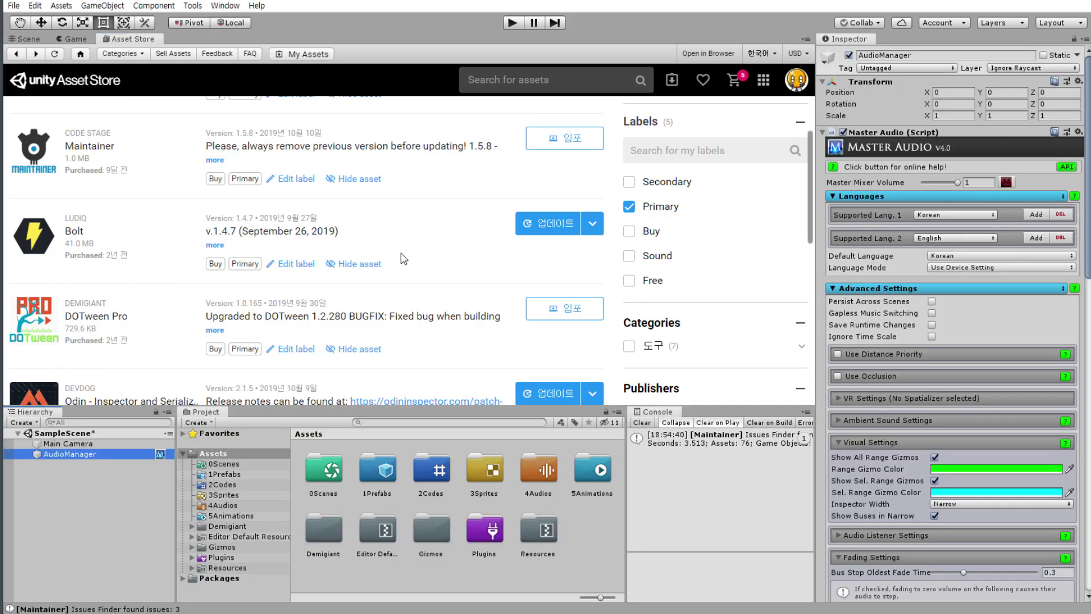
{"action": "key", "text": "Delete"}
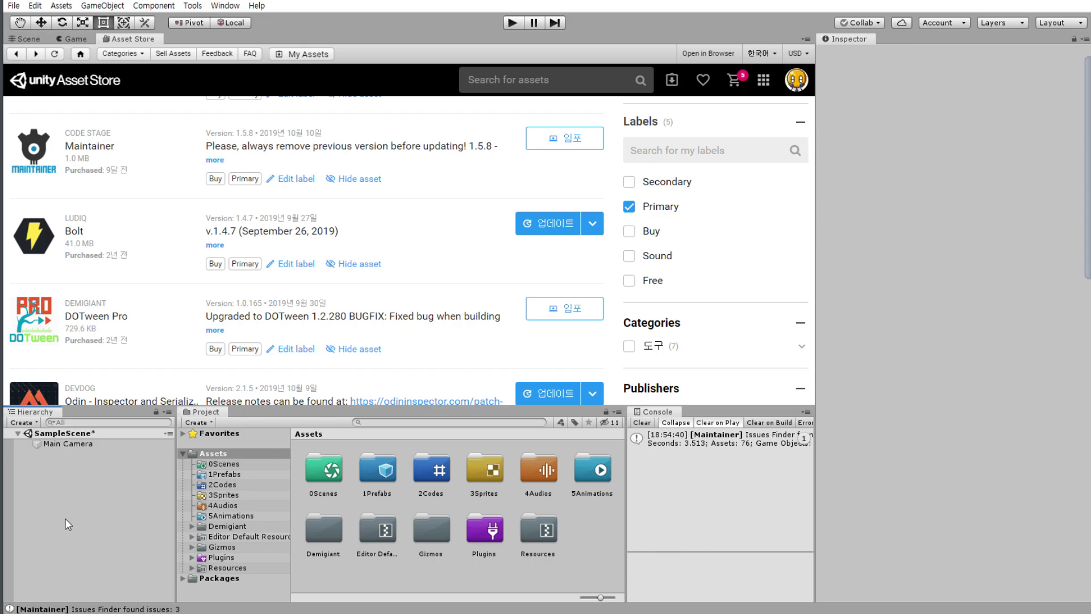
{"action": "left_click", "coordinate": [14, 5]}
{"action": "left_click", "coordinate": [34, 53]}
{"action": "left_click", "coordinate": [13, 6]}
{"action": "left_click", "coordinate": [48, 116]}
Clear the console log and open the full DOTween Pro store page.
{"action": "left_click", "coordinate": [643, 422]}
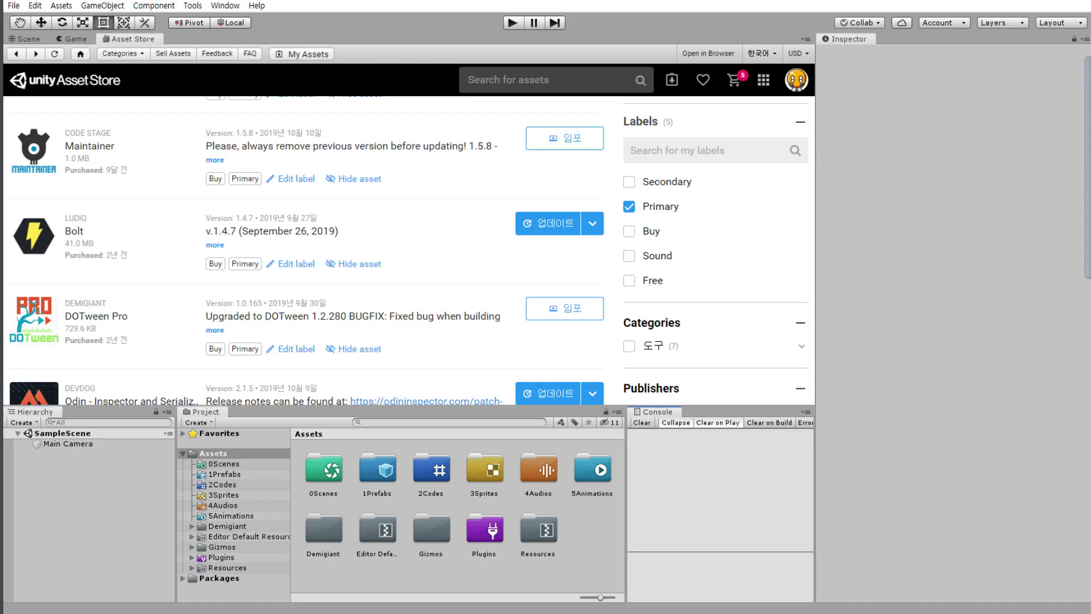
{"action": "left_click", "coordinate": [114, 315]}
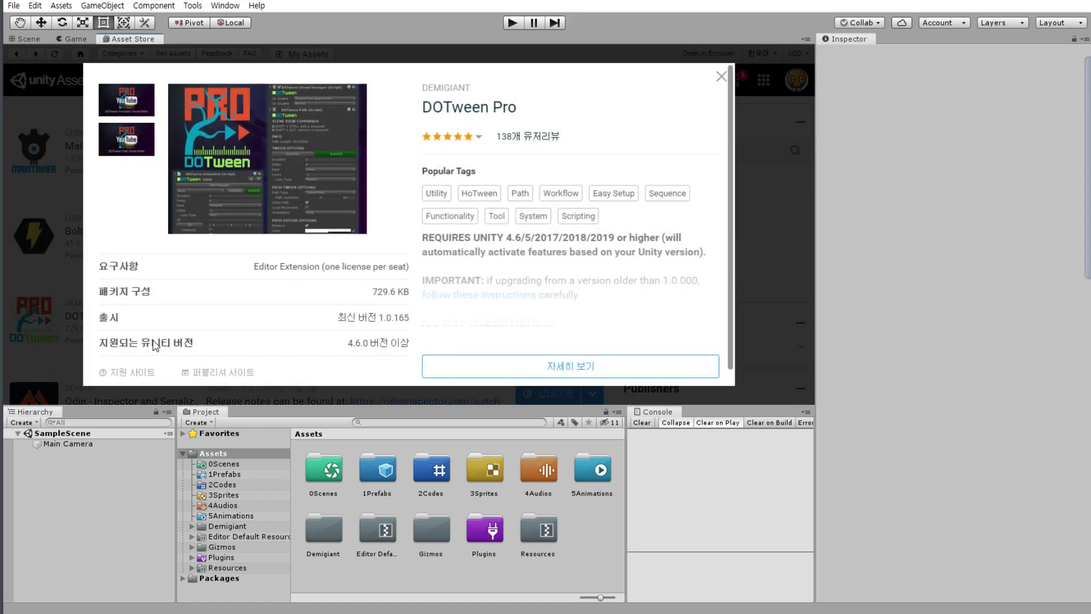
{"action": "left_click", "coordinate": [497, 112]}
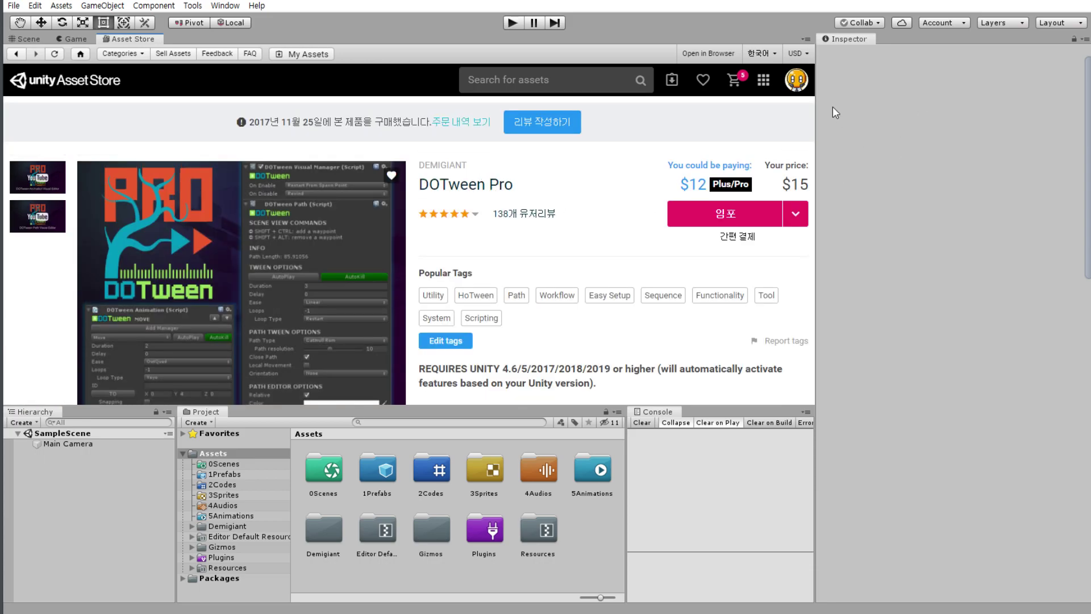
Switch to the Scene view and bring up the Hierarchy's object creation menu.
{"action": "right_click", "coordinate": [98, 512]}
{"action": "left_click", "coordinate": [59, 518]}
{"action": "left_click", "coordinate": [29, 39]}
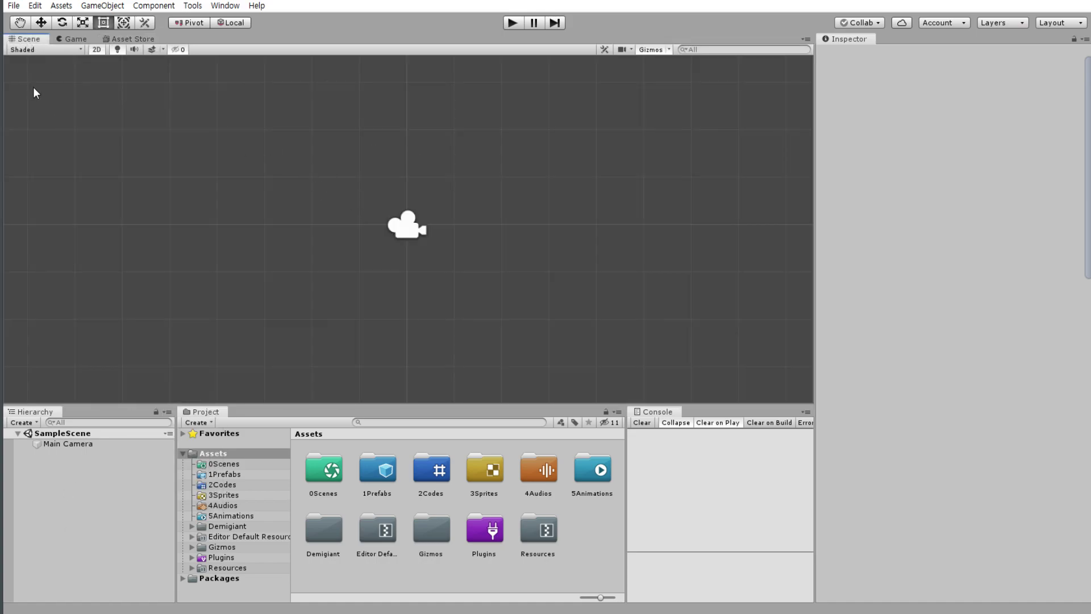
{"action": "right_click", "coordinate": [102, 496]}
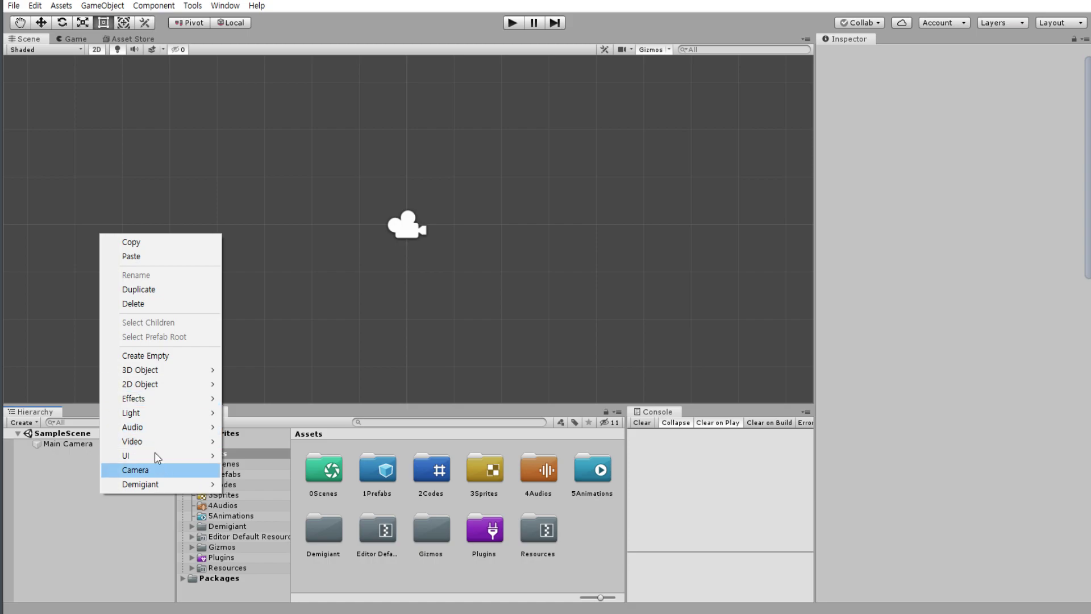
{"action": "mouse_move", "coordinate": [162, 400]}
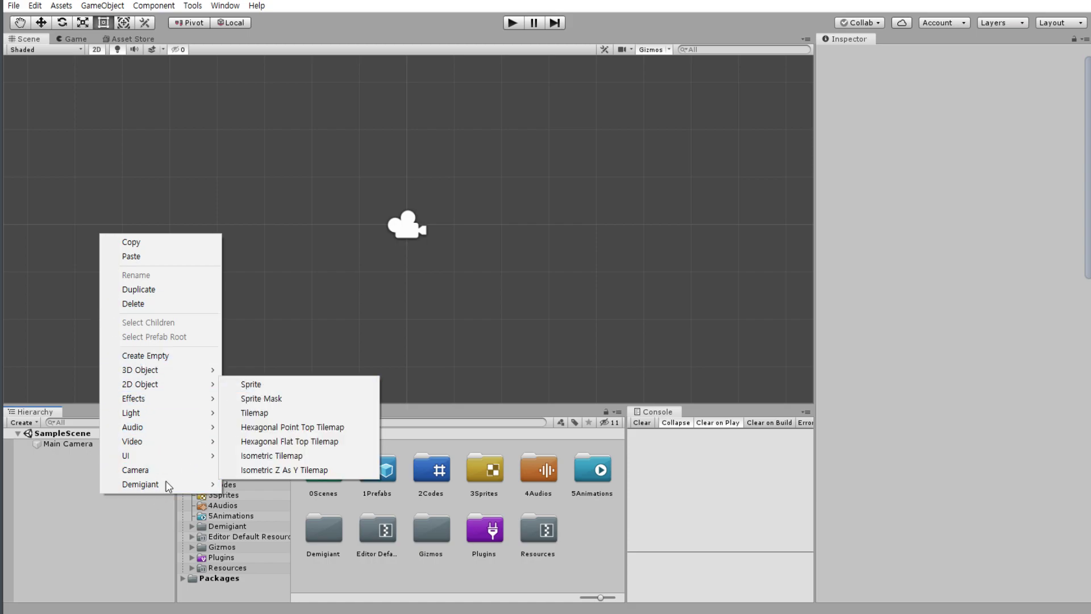
Create a UI Image, frame it, and drag it to the canvas's left side at Pos X -511.
{"action": "mouse_move", "coordinate": [156, 452]}
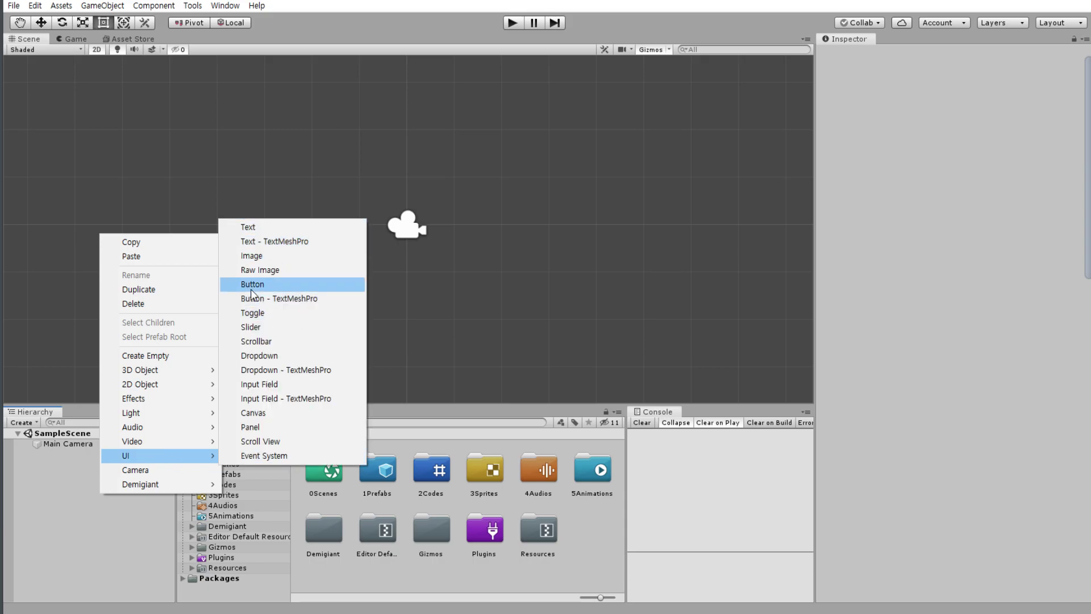
{"action": "left_click", "coordinate": [252, 256]}
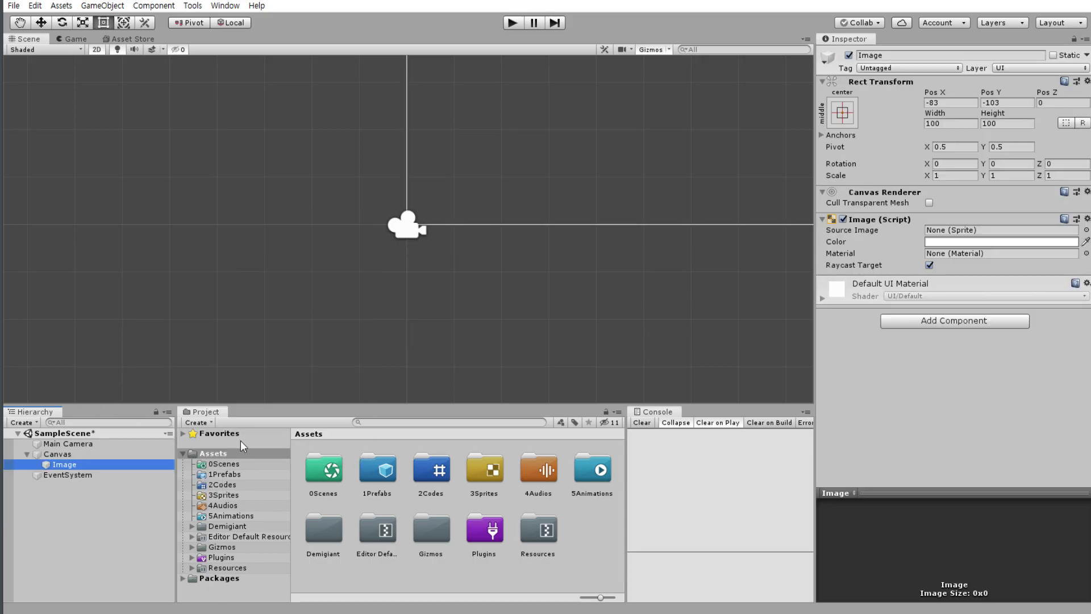
{"action": "double_click", "coordinate": [87, 464]}
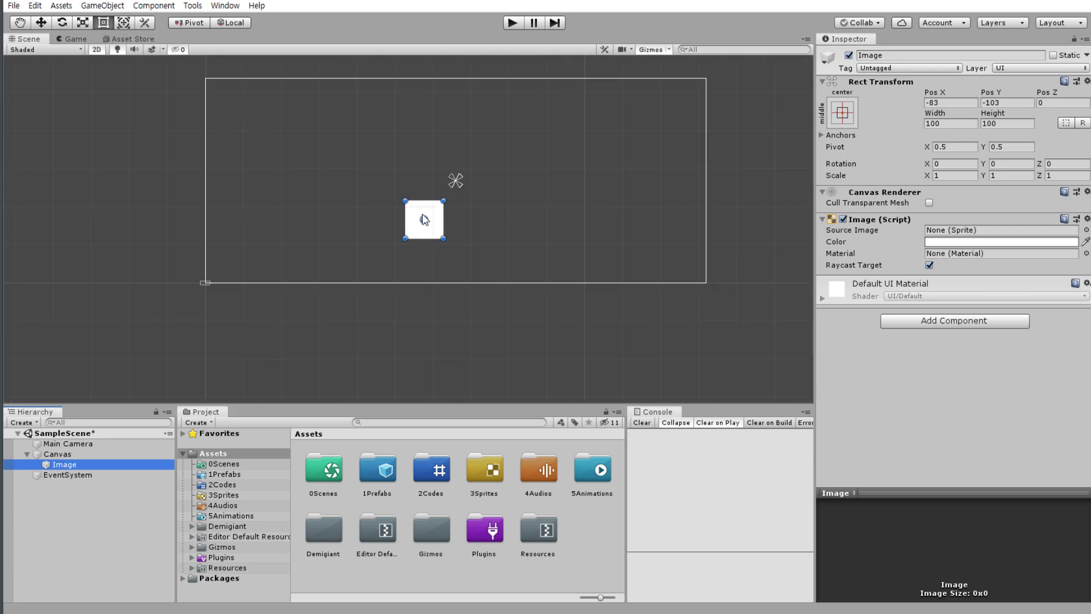
{"action": "scroll", "coordinate": [424, 219], "scroll_direction": "up", "scroll_amount": 3}
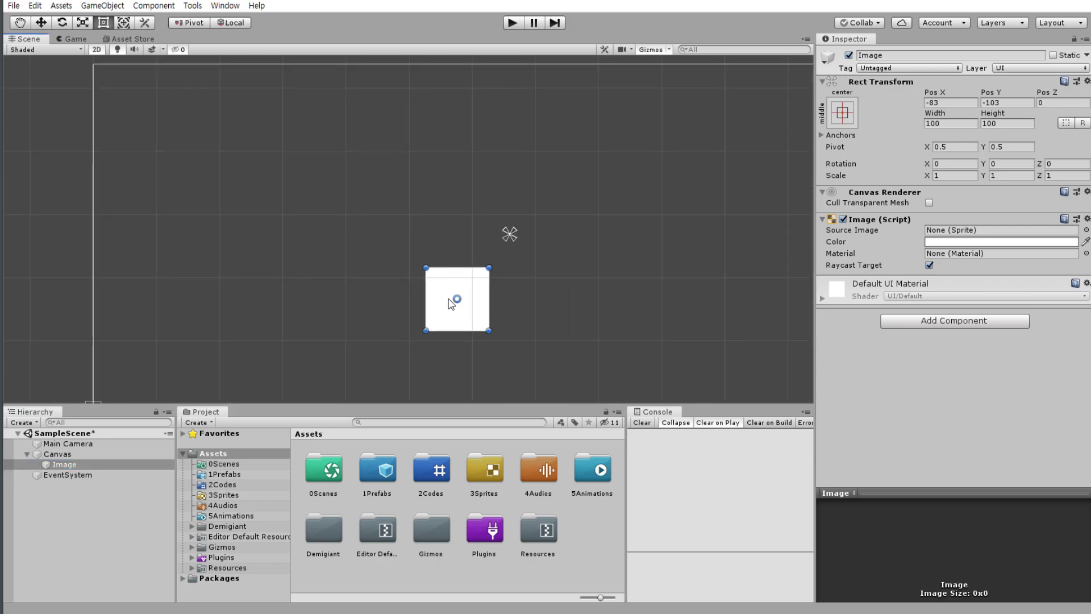
{"action": "left_click_drag", "start_coordinate": [460, 288], "coordinate": [189, 222]}
Add a DOTween Animation component to the Image by searching 'DO' in Add Component.
{"action": "left_click", "coordinate": [923, 322]}
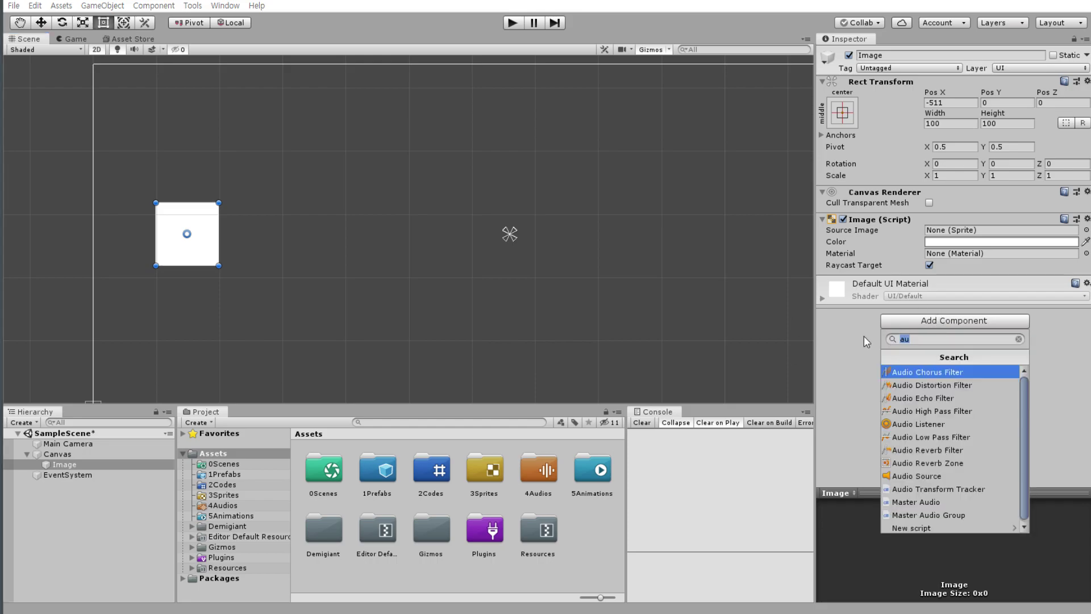
{"action": "key", "text": "BackSpace"}
{"action": "type", "text": "DO"}
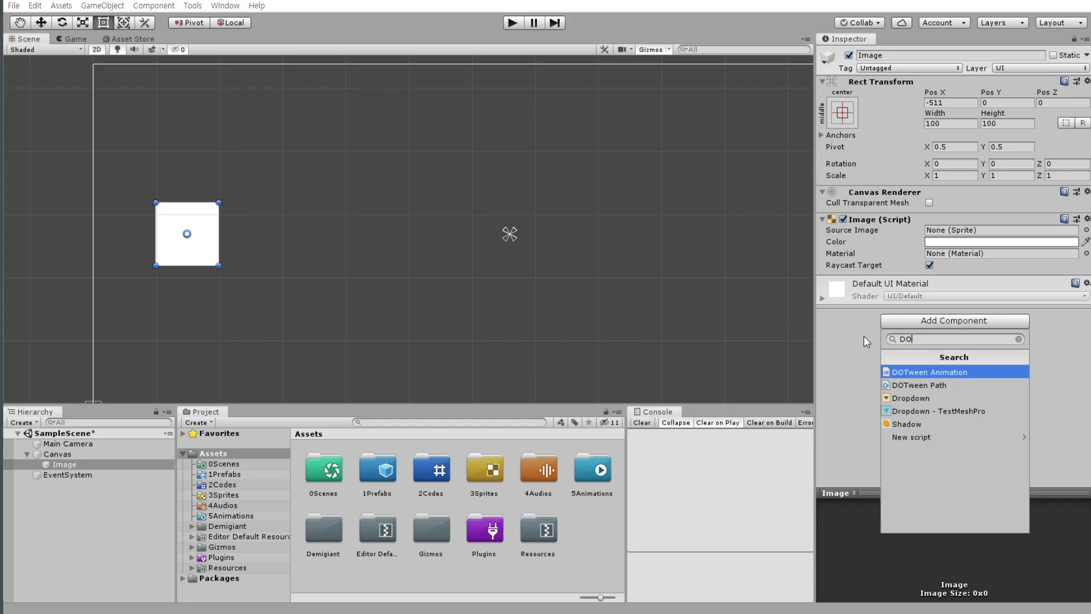
{"action": "key", "text": "Down"}
{"action": "key", "text": "Up"}
{"action": "key", "text": "Return"}
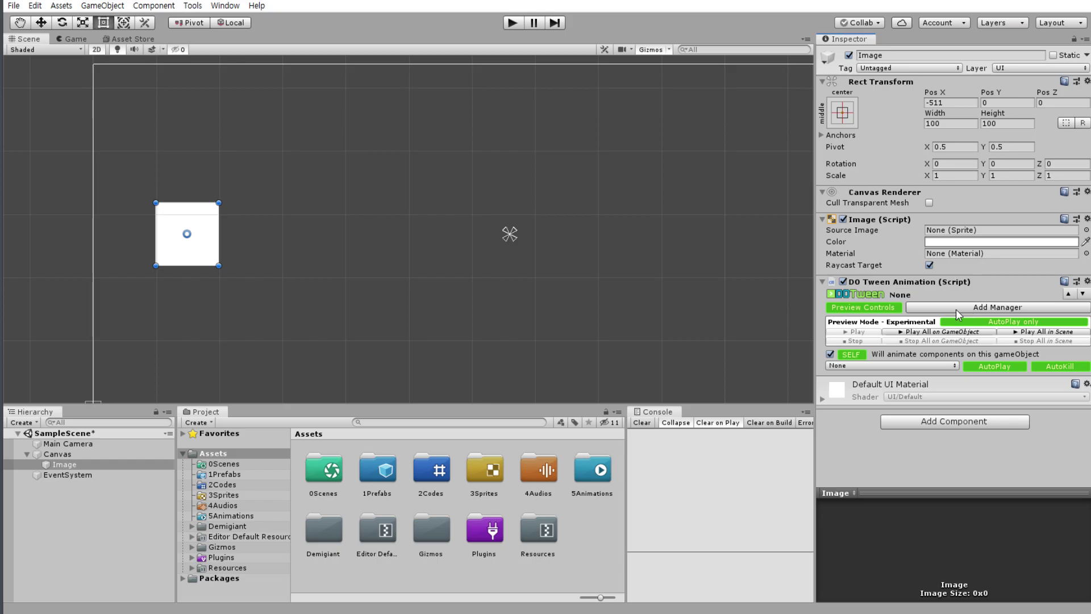
{"action": "left_click", "coordinate": [869, 366]}
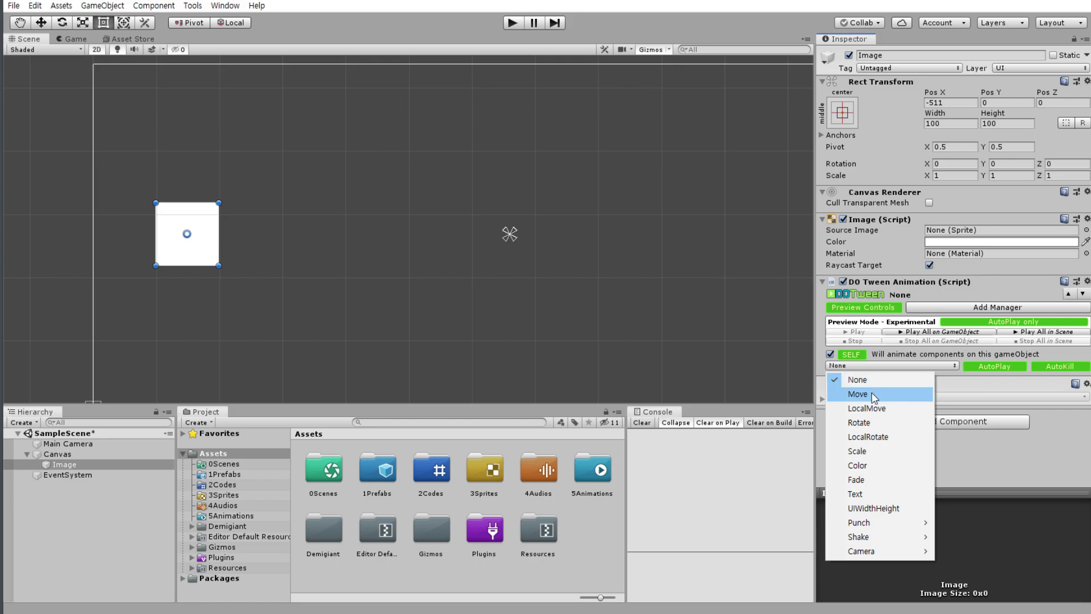
Set the tween to LocalMove with target X 2000 and a 2-second duration.
{"action": "left_click", "coordinate": [898, 414]}
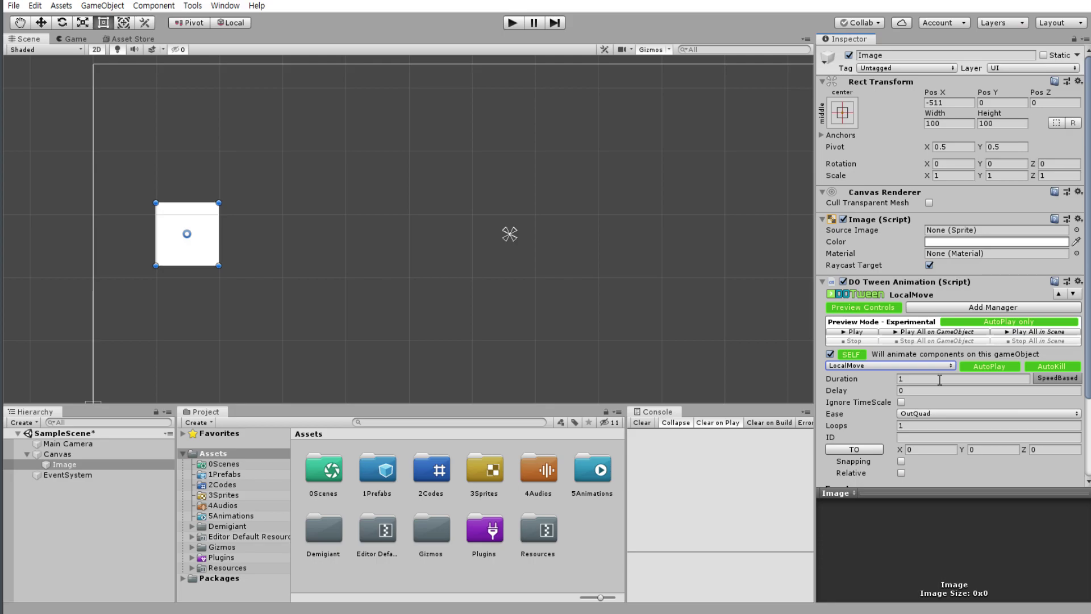
{"action": "left_click", "coordinate": [911, 378]}
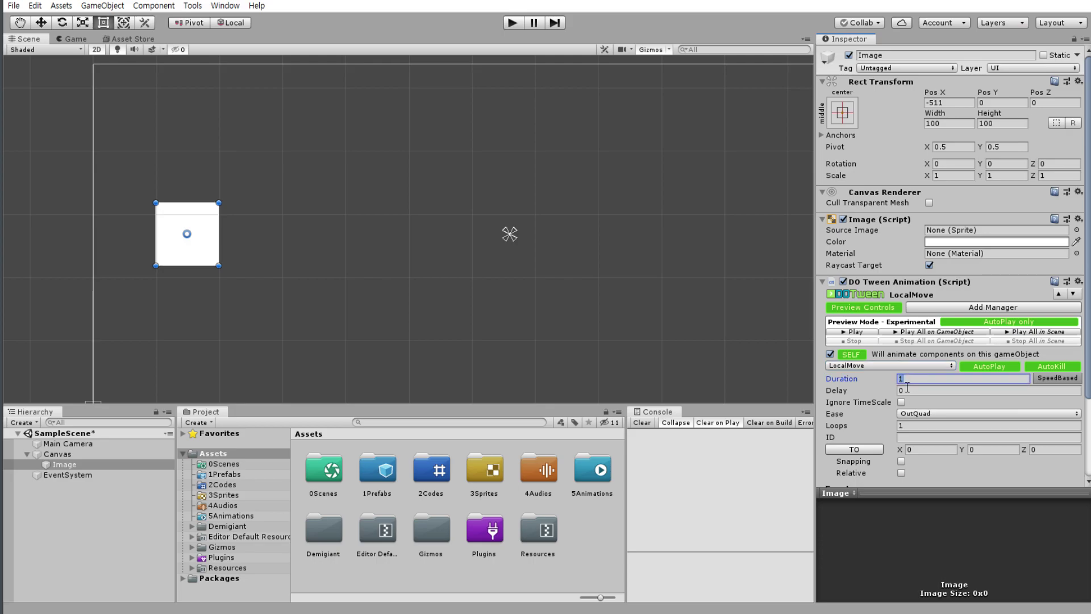
{"action": "left_click", "coordinate": [927, 448]}
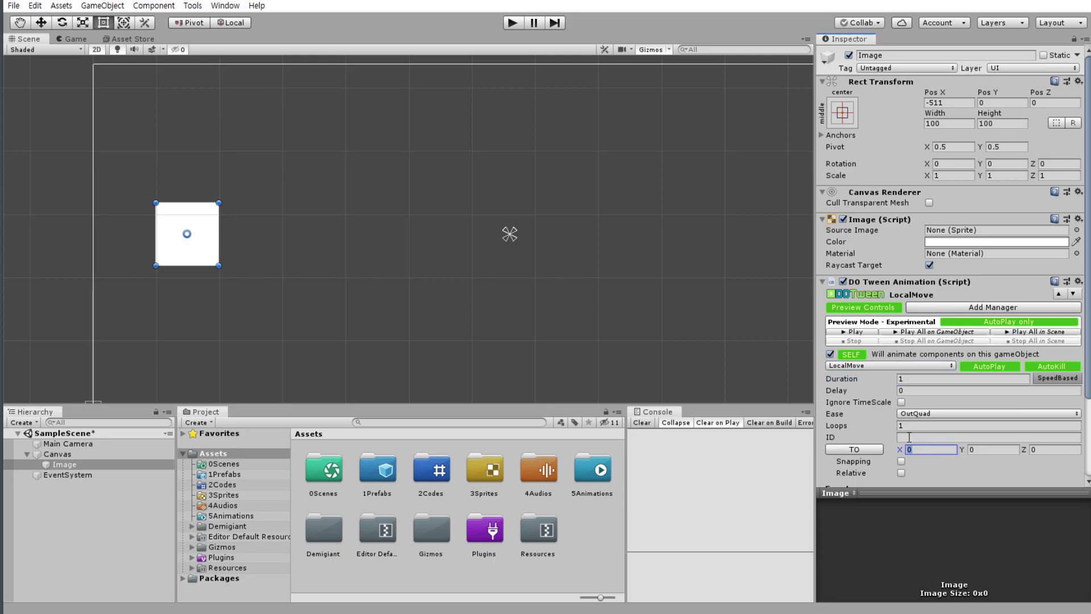
{"action": "scroll", "coordinate": [629, 317], "scroll_direction": "down", "scroll_amount": 3}
{"action": "scroll", "coordinate": [647, 324], "scroll_direction": "up", "scroll_amount": 2}
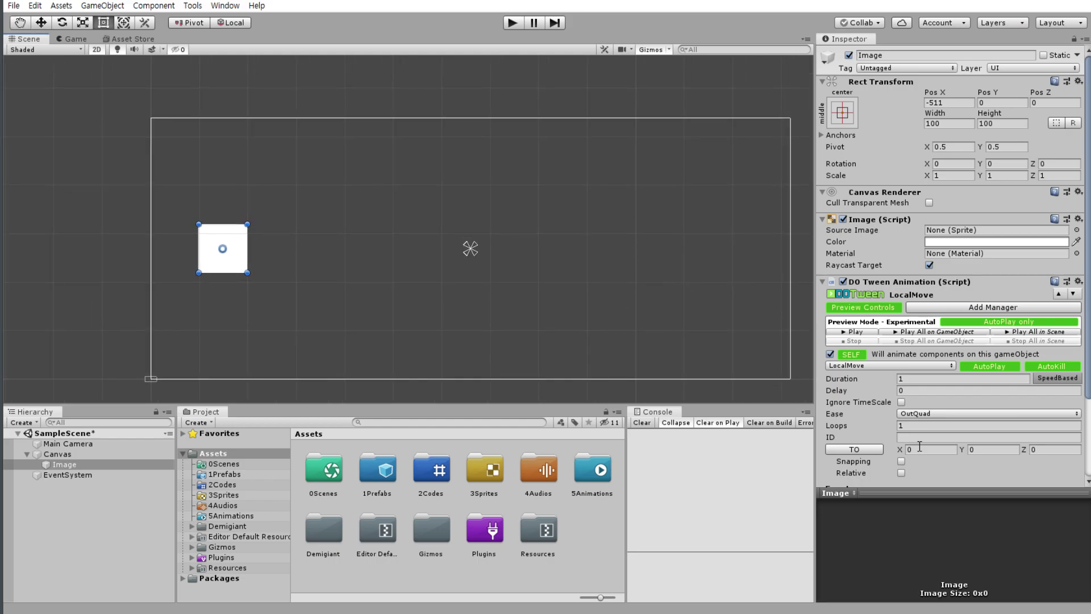
{"action": "left_click", "coordinate": [920, 447]}
{"action": "type", "text": "2000"}
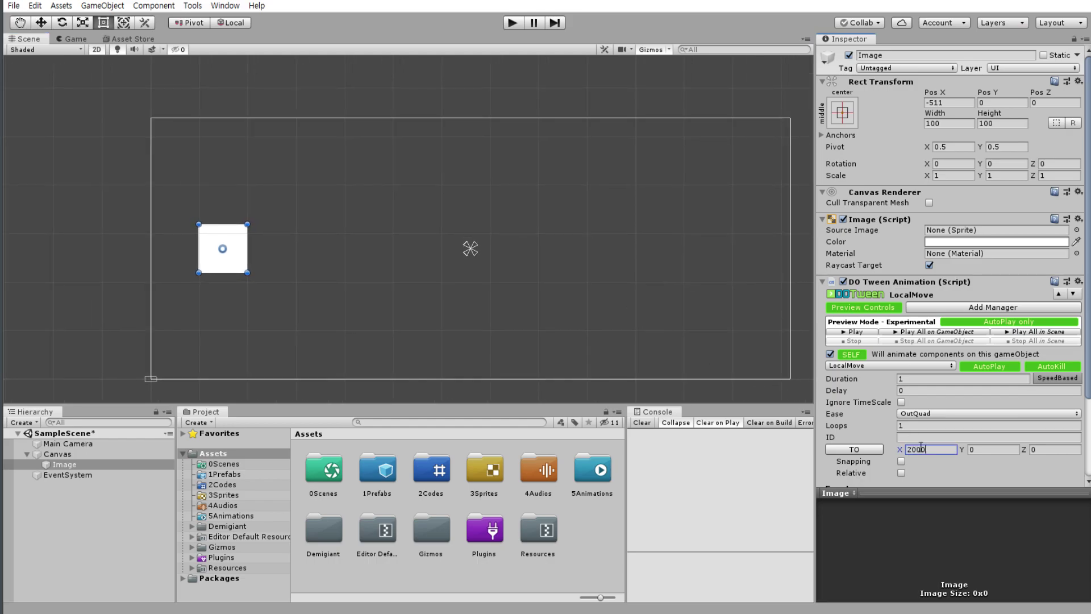
{"action": "left_click", "coordinate": [919, 378]}
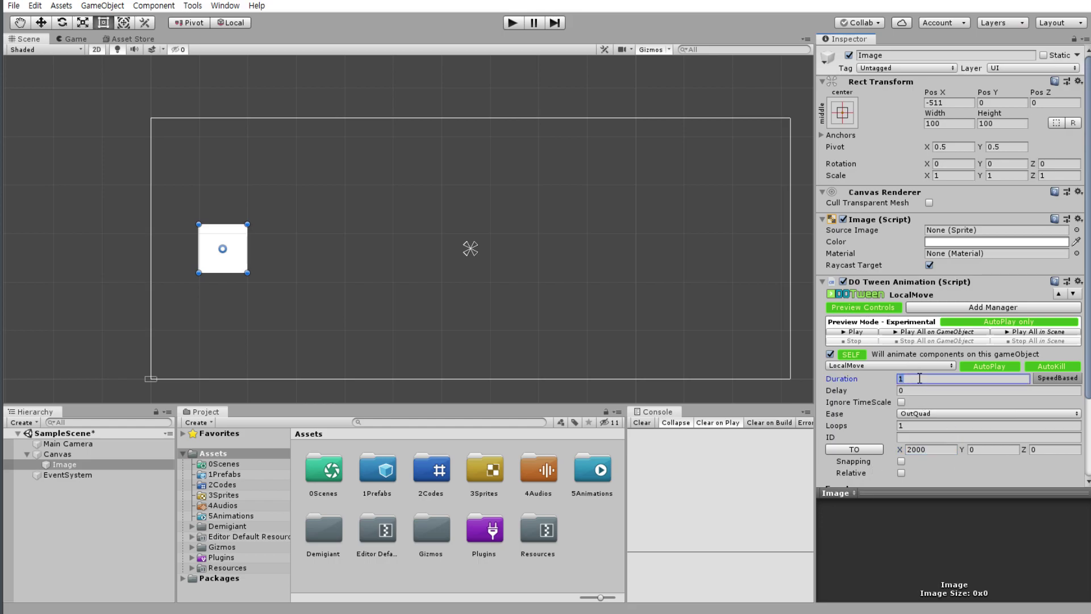
{"action": "type", "text": "2"}
Turn AutoPlay and AutoKill off, keep OutQuad ease, and preview all tweens.
{"action": "left_click", "coordinate": [1007, 366]}
{"action": "left_click", "coordinate": [1041, 364]}
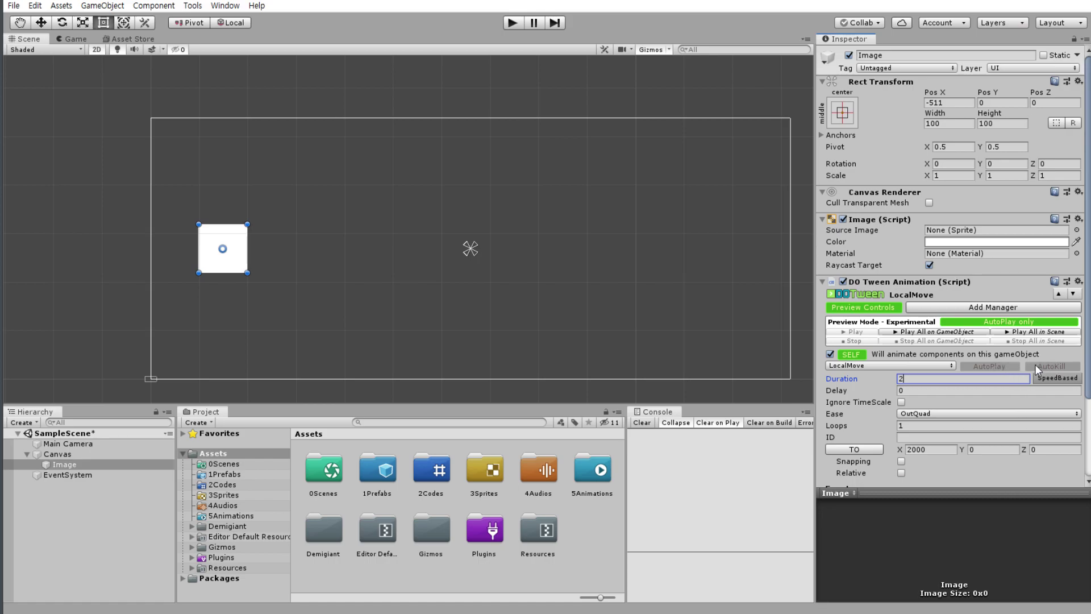
{"action": "left_click", "coordinate": [997, 366]}
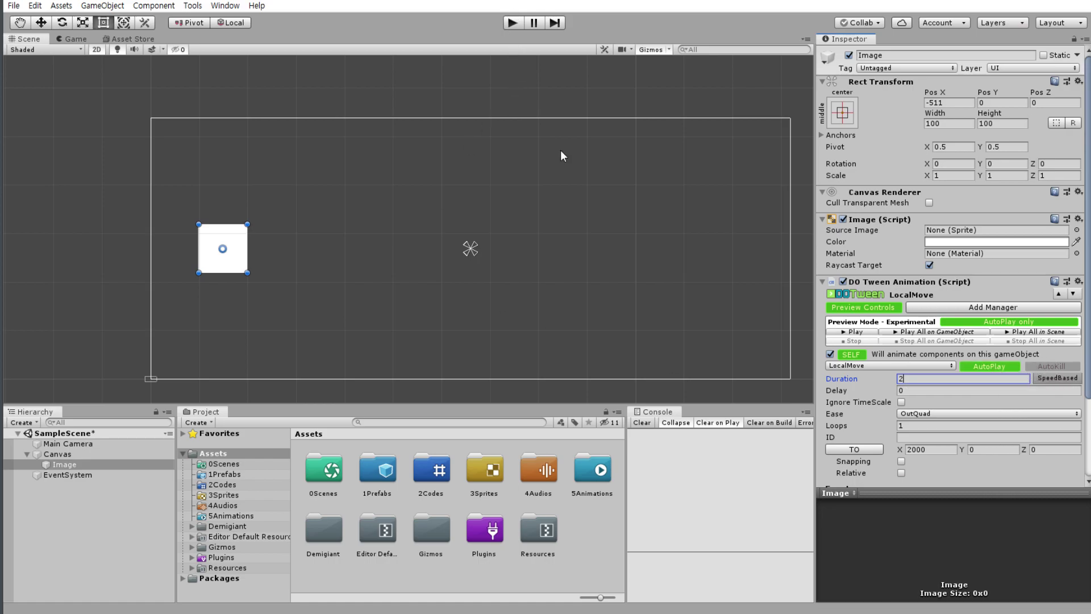
{"action": "left_click", "coordinate": [986, 367]}
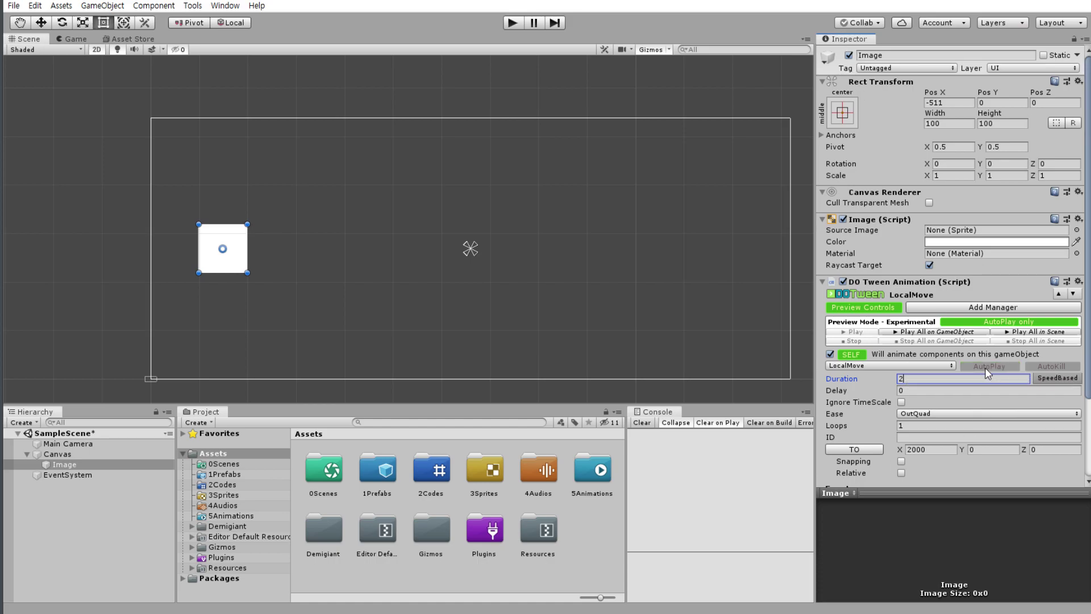
{"action": "left_click", "coordinate": [943, 414]}
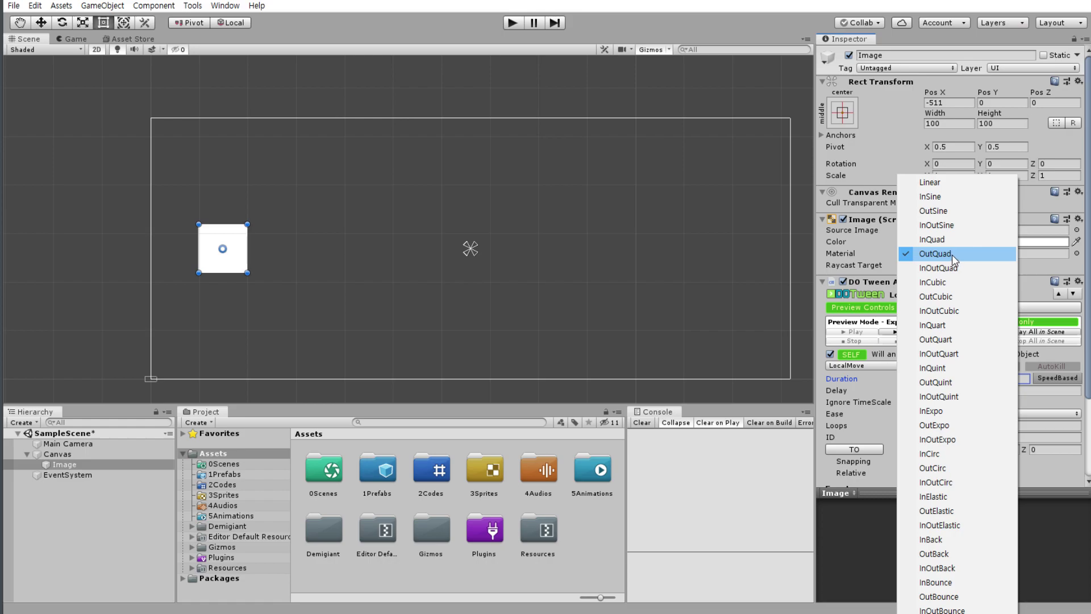
{"action": "left_click", "coordinate": [952, 254]}
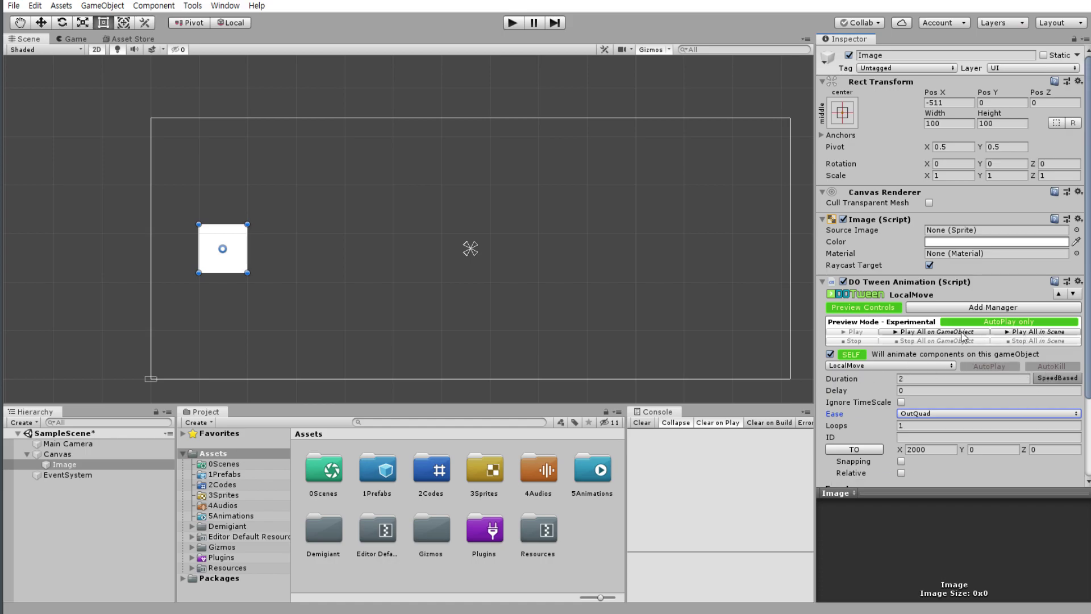
{"action": "left_click", "coordinate": [1020, 335]}
Re-enable AutoPlay, then play and stop the preview of the Image sliding right.
{"action": "left_click", "coordinate": [1011, 367]}
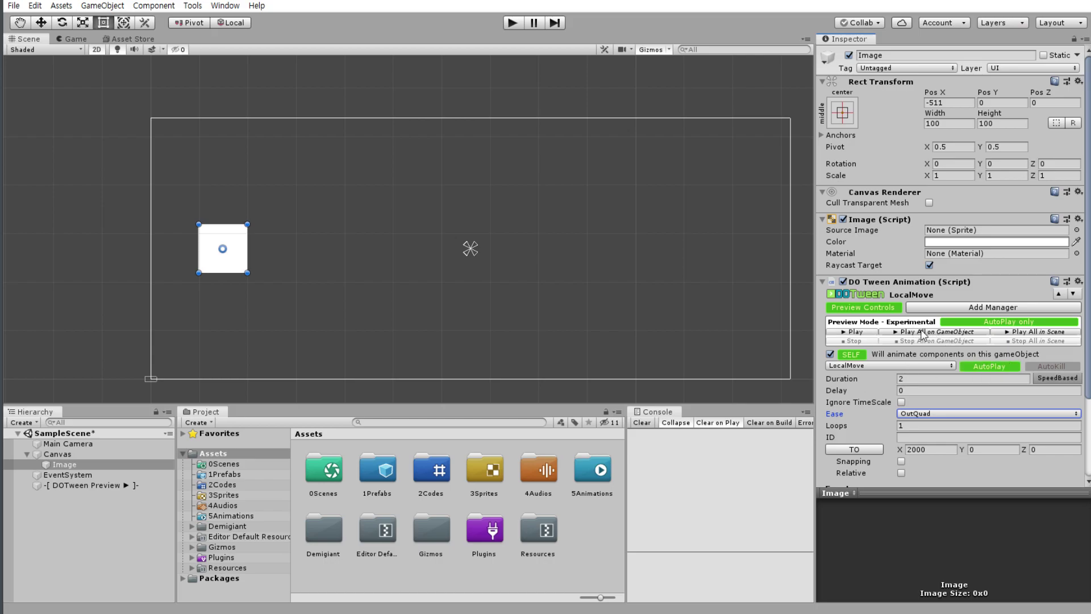
{"action": "left_click", "coordinate": [865, 332]}
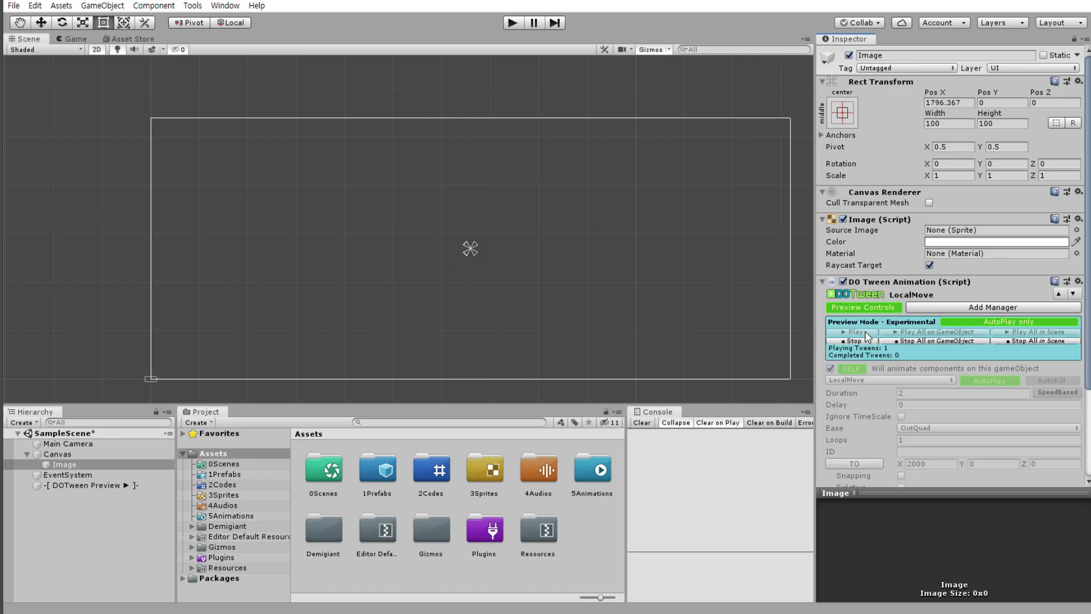
{"action": "left_click", "coordinate": [859, 341]}
Recentre the canvas in the Scene view and play and stop the preview again.
{"action": "scroll", "coordinate": [641, 290], "scroll_direction": "down", "scroll_amount": 3}
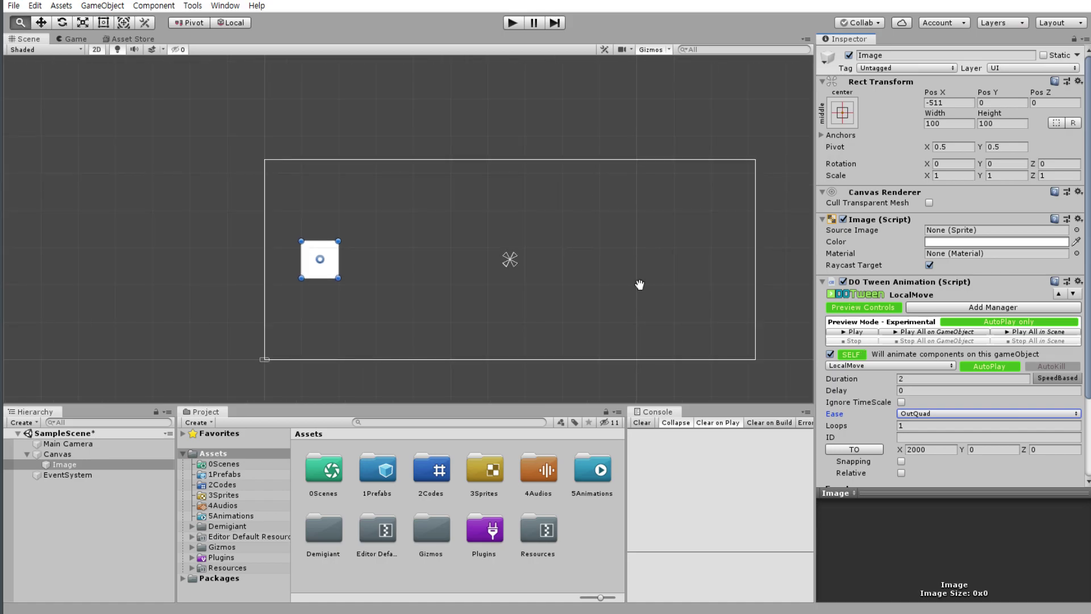
{"action": "middle_click_drag", "start_coordinate": [640, 285], "coordinate": [511, 258]}
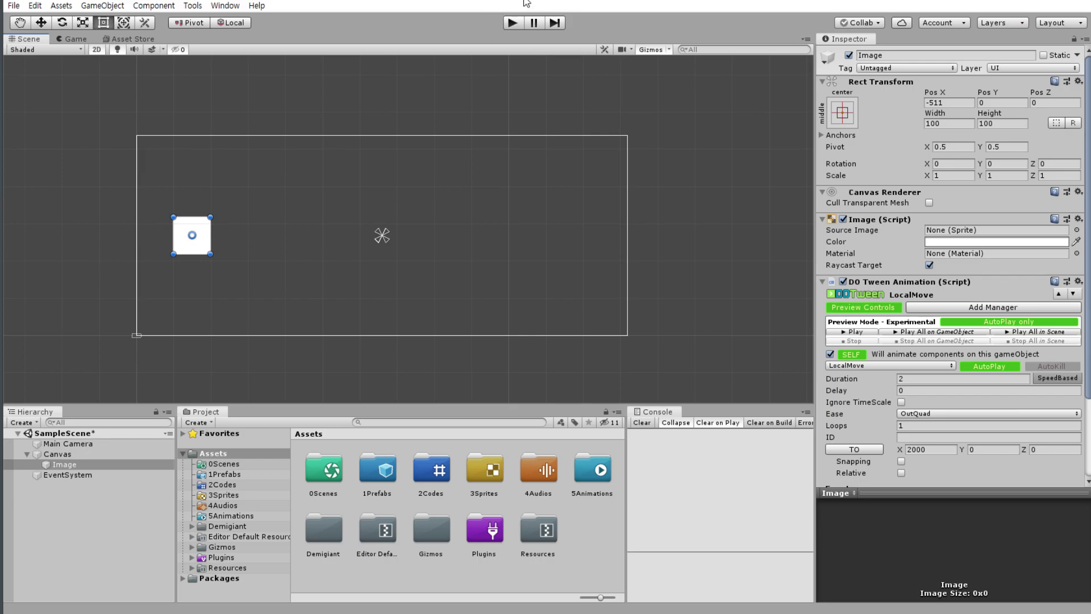
{"action": "left_click", "coordinate": [860, 335]}
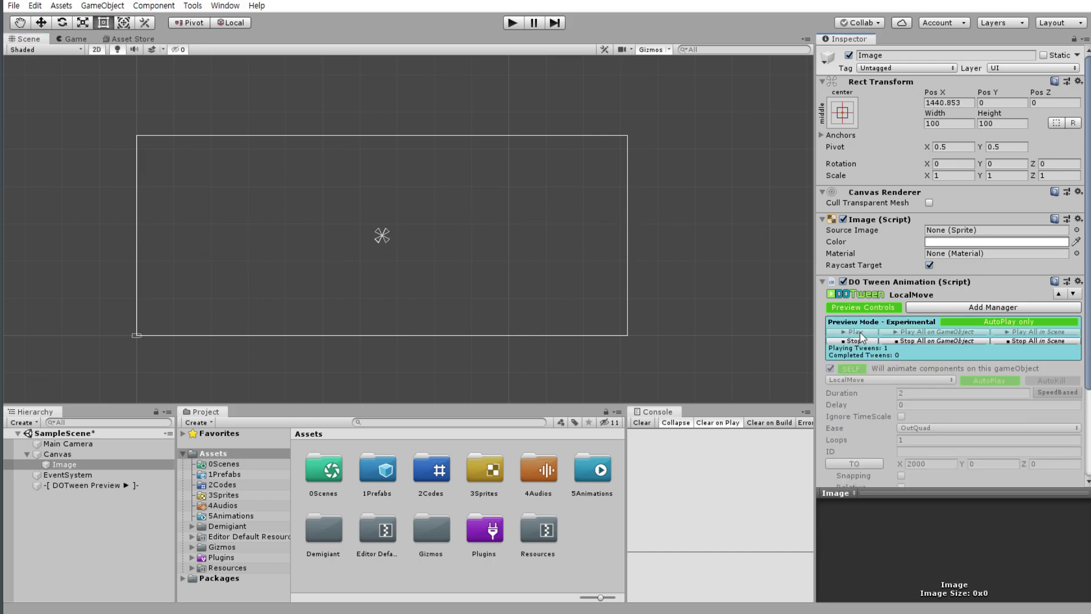
{"action": "left_click", "coordinate": [860, 341]}
Change the tween's target X to 500 and preview the Image's movement.
{"action": "left_click", "coordinate": [931, 449]}
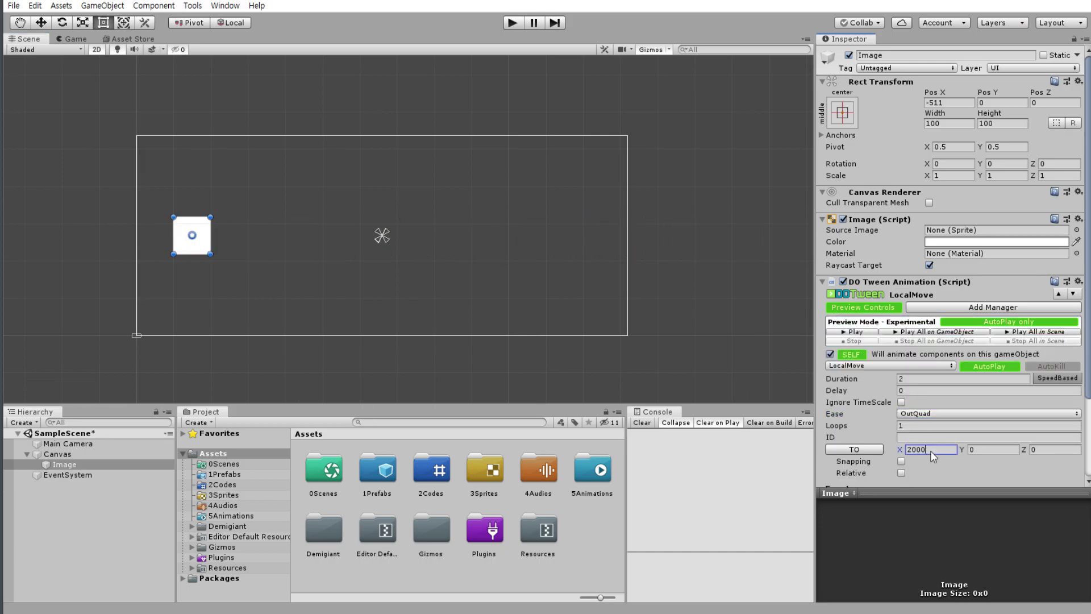
{"action": "key", "text": "BackSpace"}
{"action": "scroll", "coordinate": [142, 262], "scroll_direction": "up", "scroll_amount": 2}
{"action": "scroll", "coordinate": [439, 248], "scroll_direction": "up", "scroll_amount": 1}
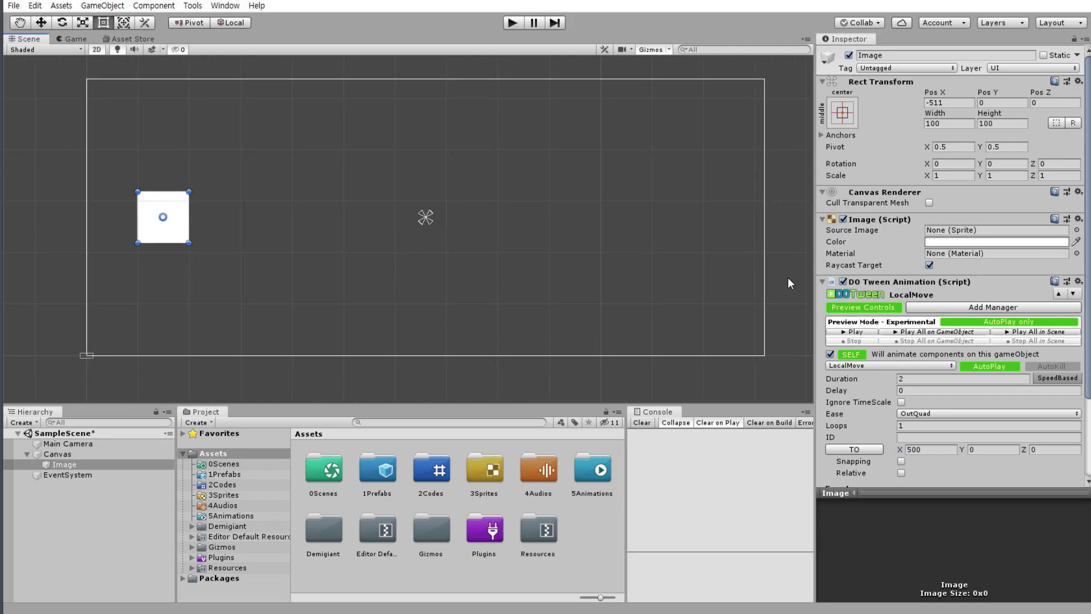
{"action": "left_click", "coordinate": [844, 332]}
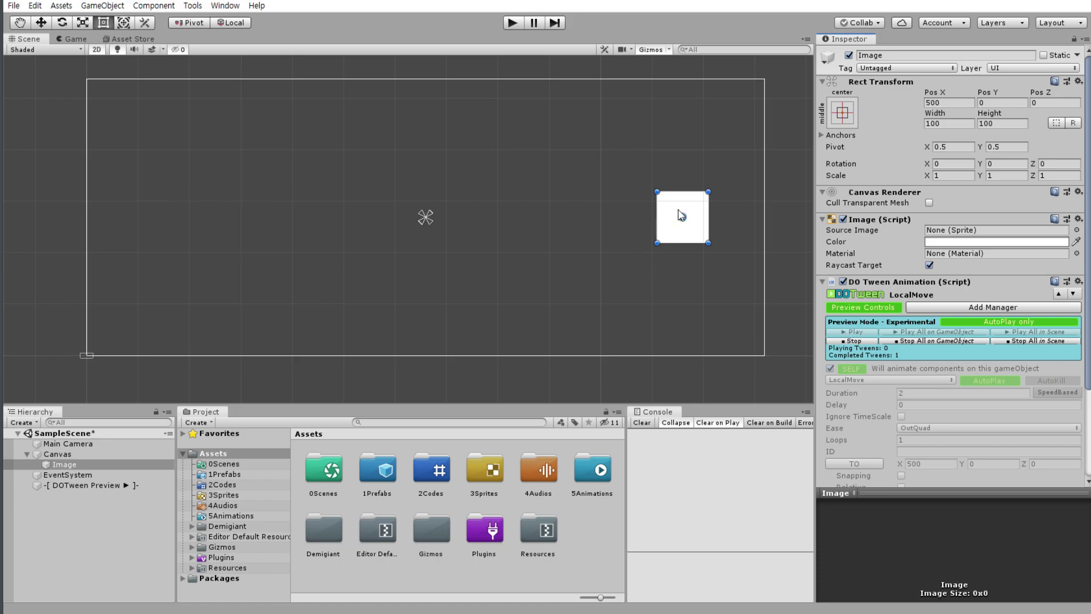
{"action": "left_click", "coordinate": [864, 343]}
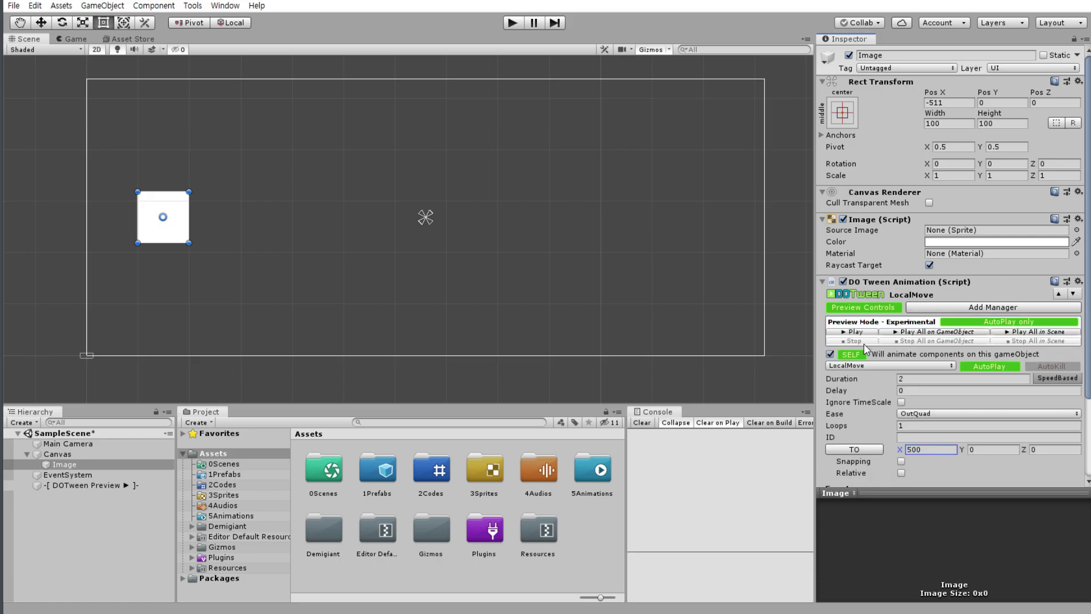
Switch the tween ease to OutElastic and preview it twice.
{"action": "left_click", "coordinate": [916, 420]}
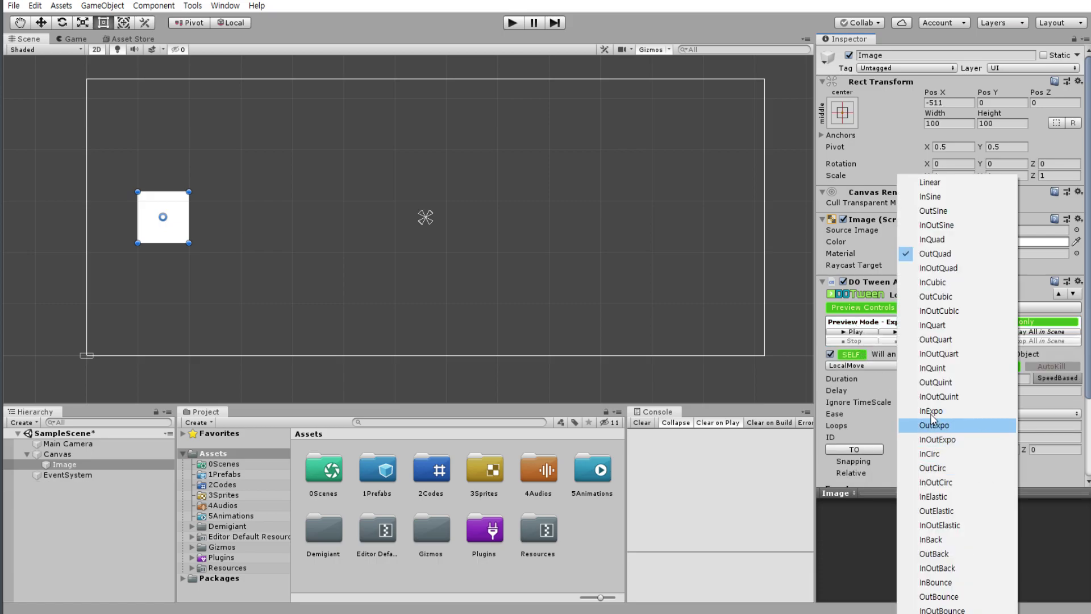
{"action": "left_click", "coordinate": [949, 514]}
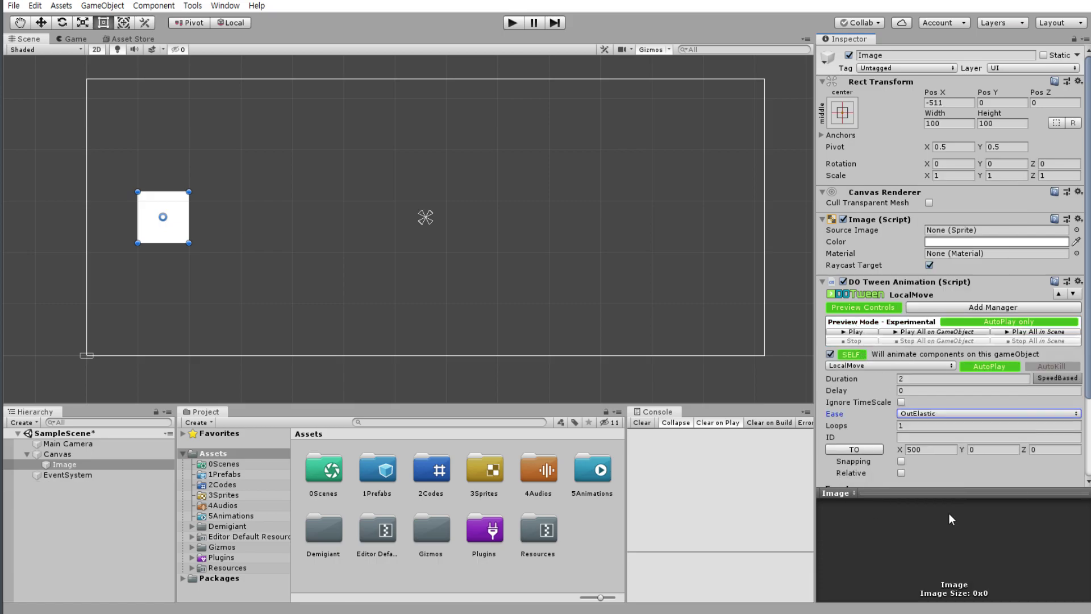
{"action": "left_click", "coordinate": [867, 332]}
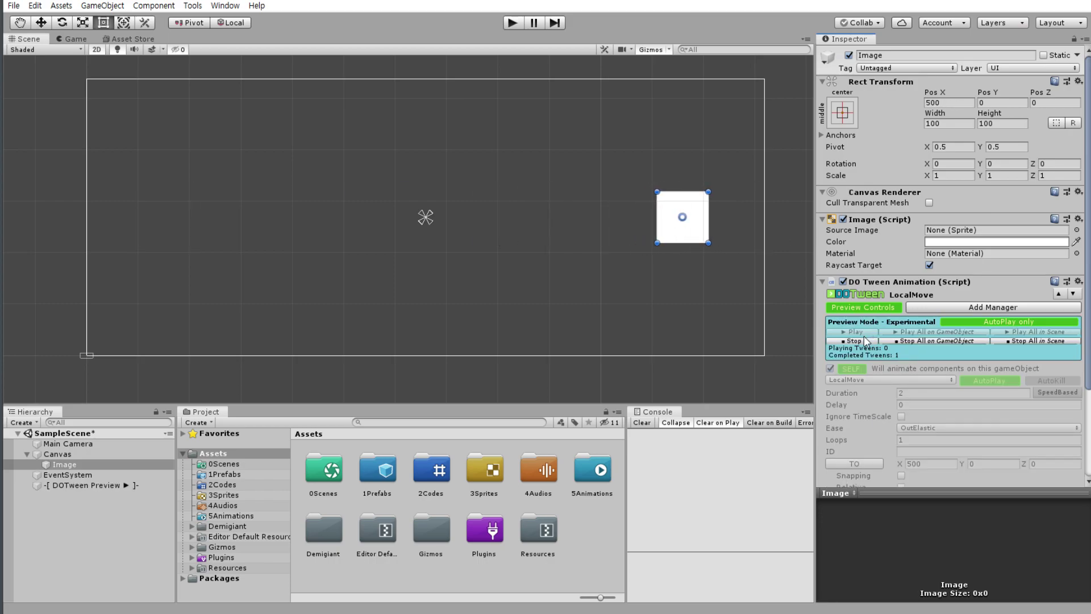
{"action": "left_click", "coordinate": [864, 336]}
{"action": "left_click", "coordinate": [864, 333]}
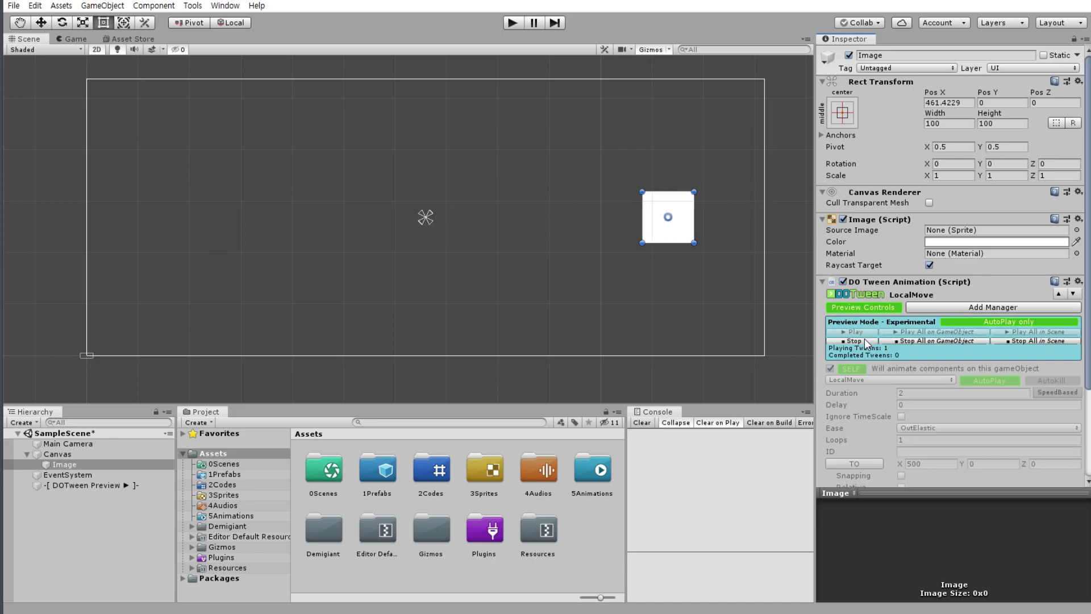
{"action": "left_click", "coordinate": [865, 339]}
Switch the tween ease to OutBounce and replay the preview.
{"action": "left_click", "coordinate": [925, 414]}
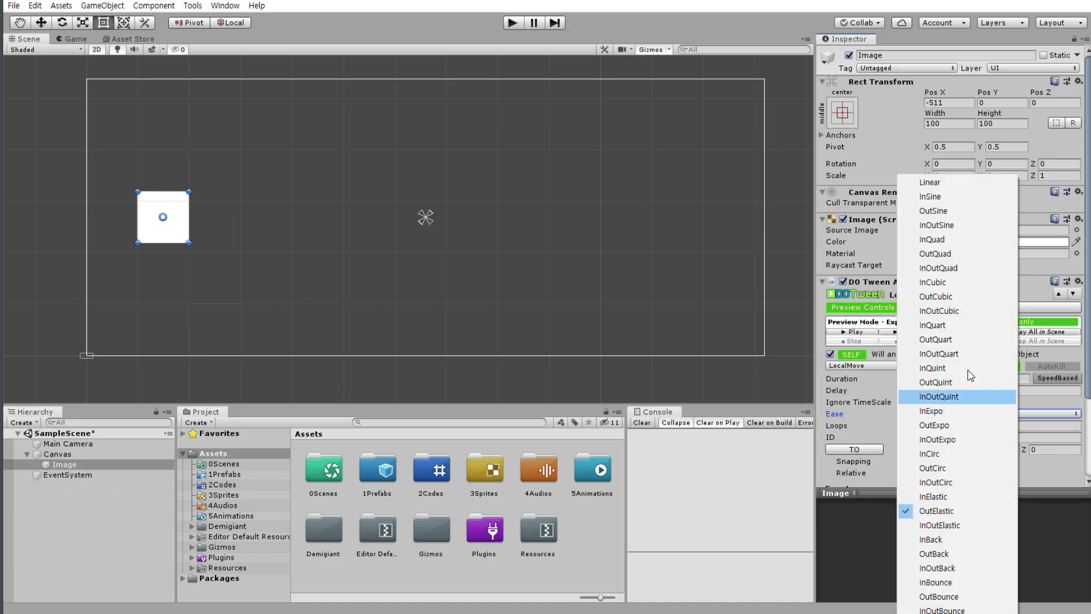
{"action": "left_click", "coordinate": [939, 596]}
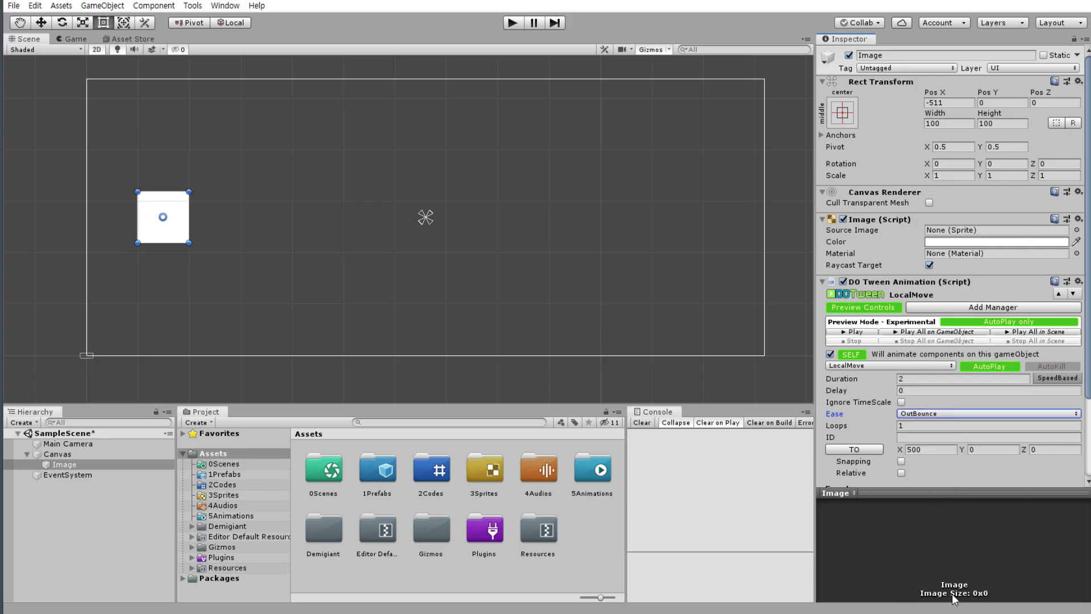
{"action": "left_click", "coordinate": [865, 331]}
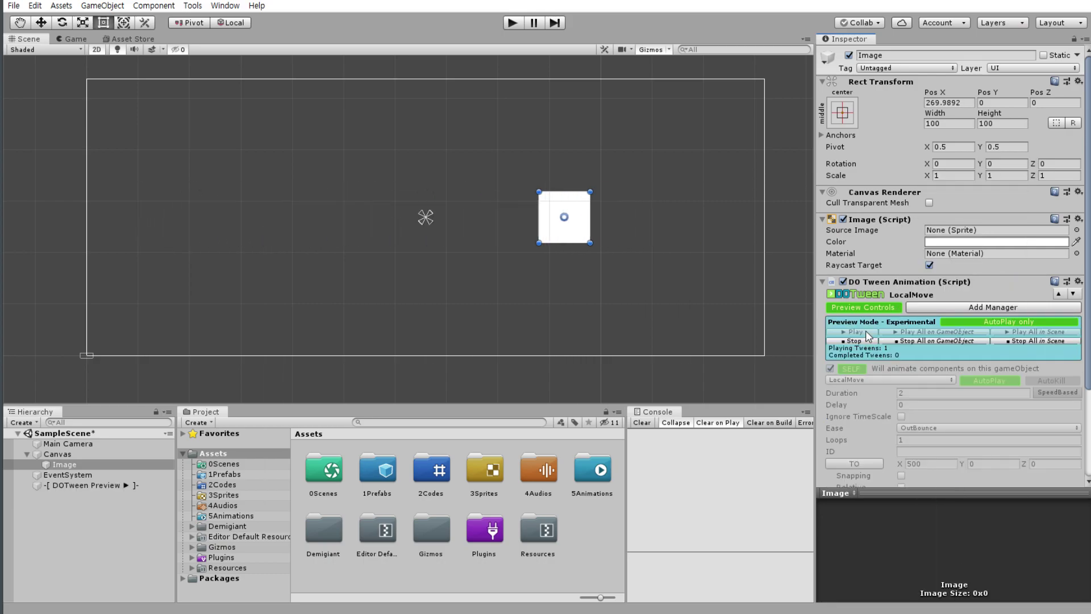
{"action": "left_click", "coordinate": [863, 341]}
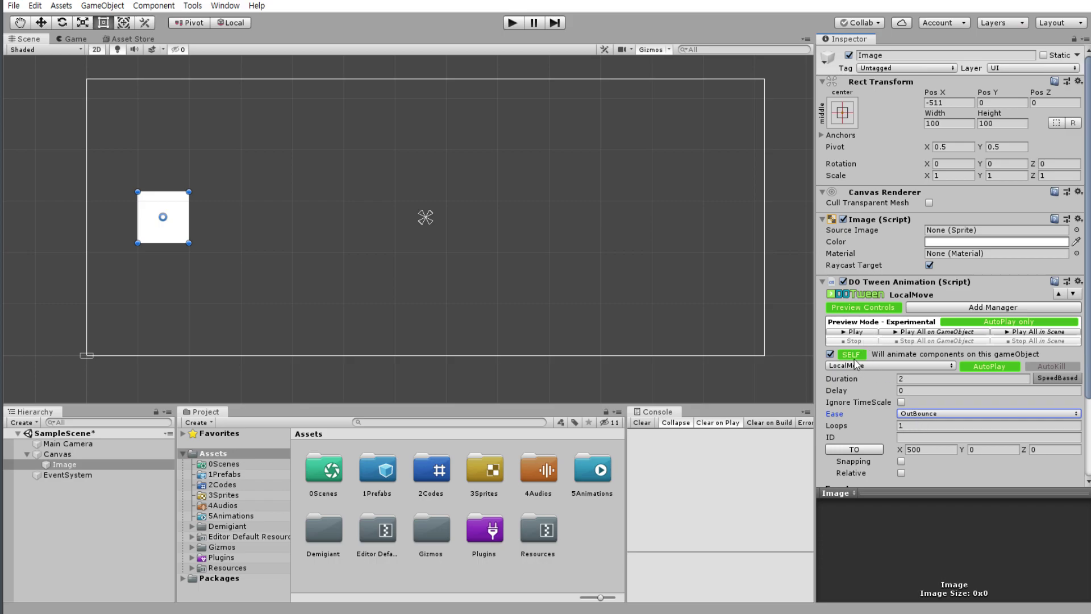
{"action": "left_click", "coordinate": [866, 333]}
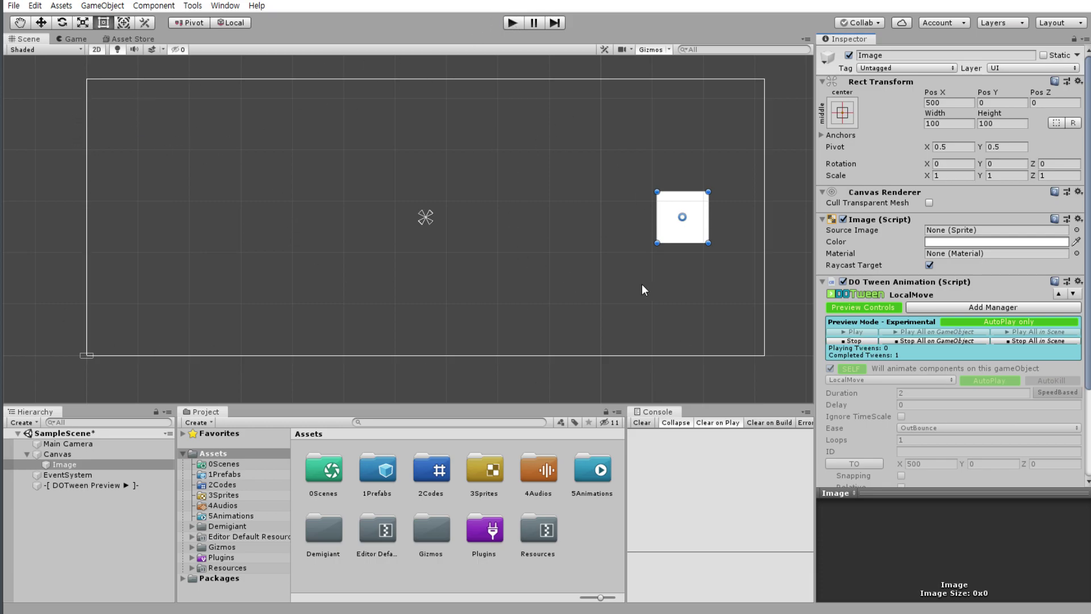
Delete the Canvas and EventSystem, then check DOTween Pro's store page against the price notes.
{"action": "left_click", "coordinate": [864, 342]}
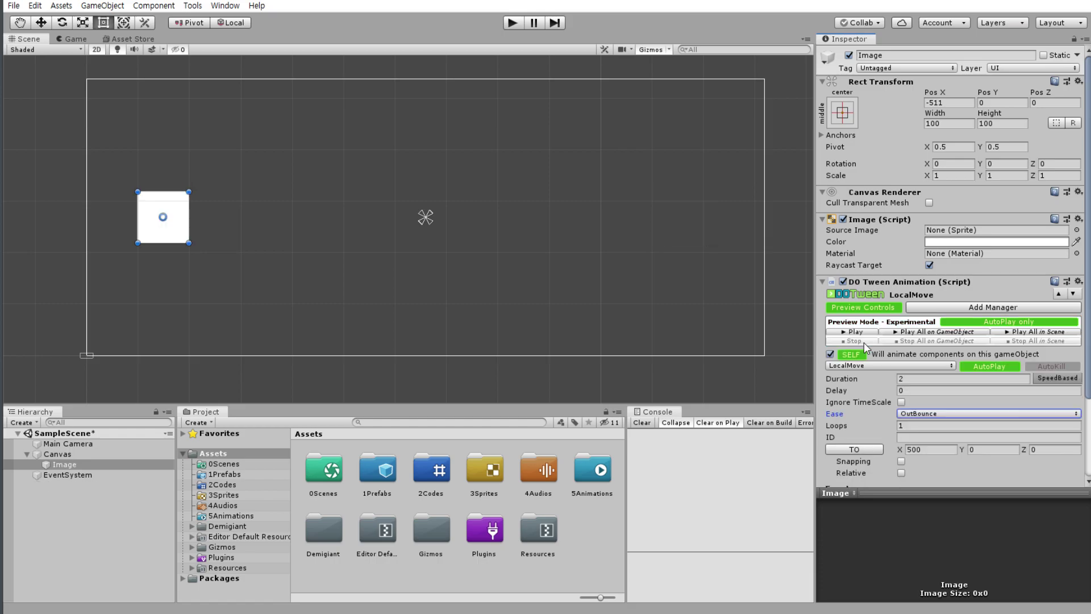
{"action": "left_click", "coordinate": [70, 455]}
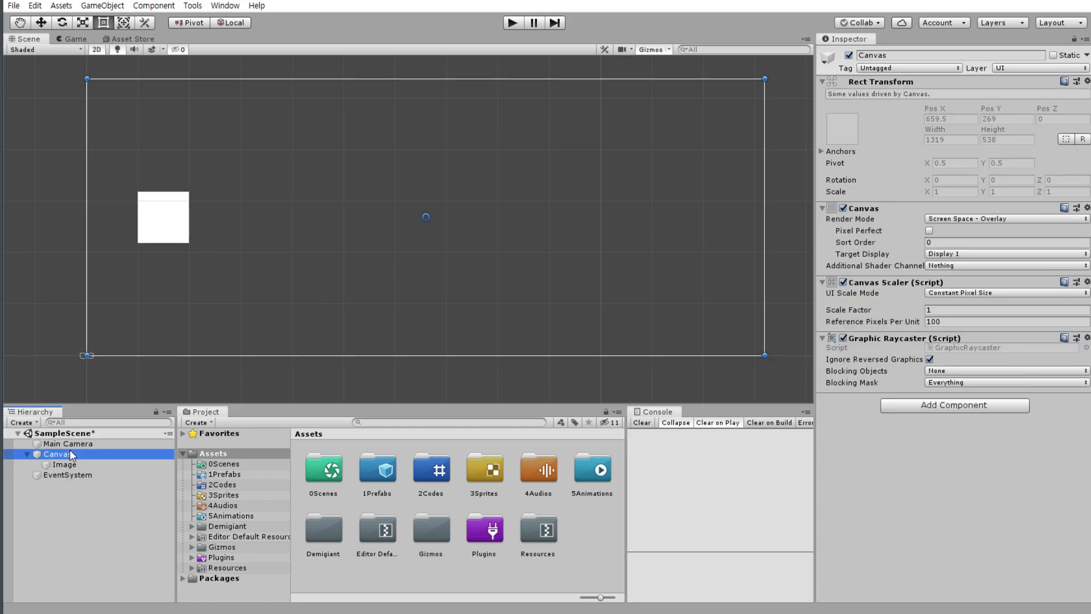
{"action": "key", "text": "Delete"}
{"action": "left_click", "coordinate": [69, 453]}
{"action": "key", "text": "Delete"}
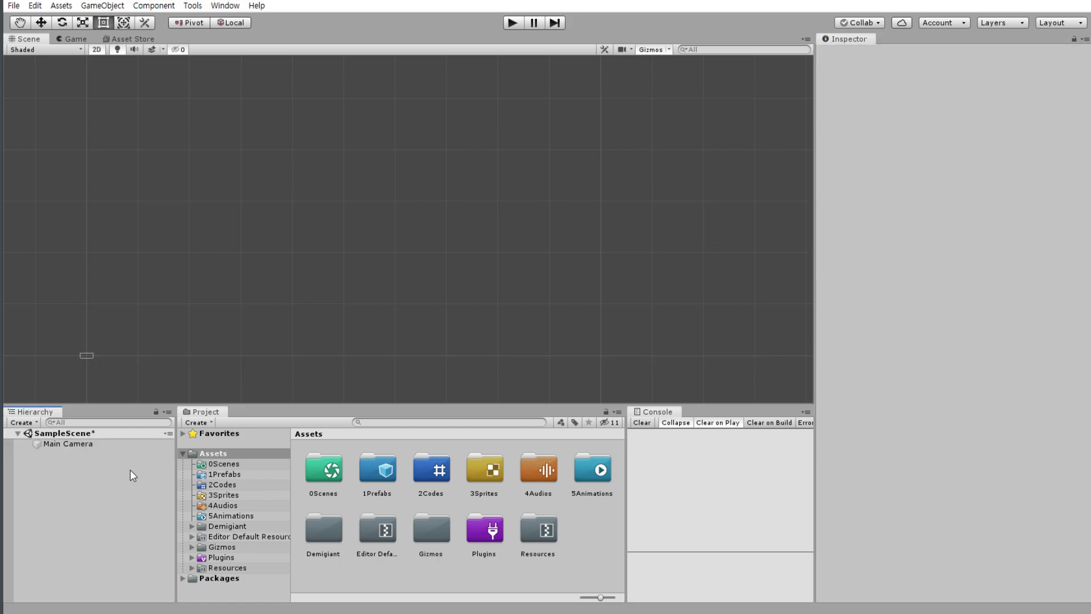
{"action": "left_click", "coordinate": [146, 38]}
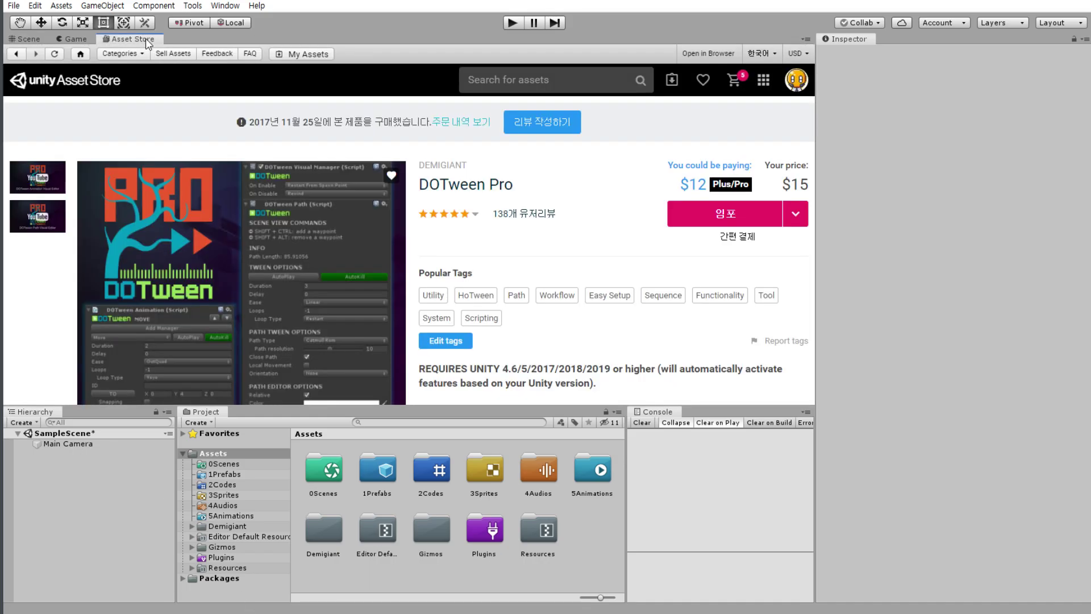
{"action": "left_click", "coordinate": [156, 610]}
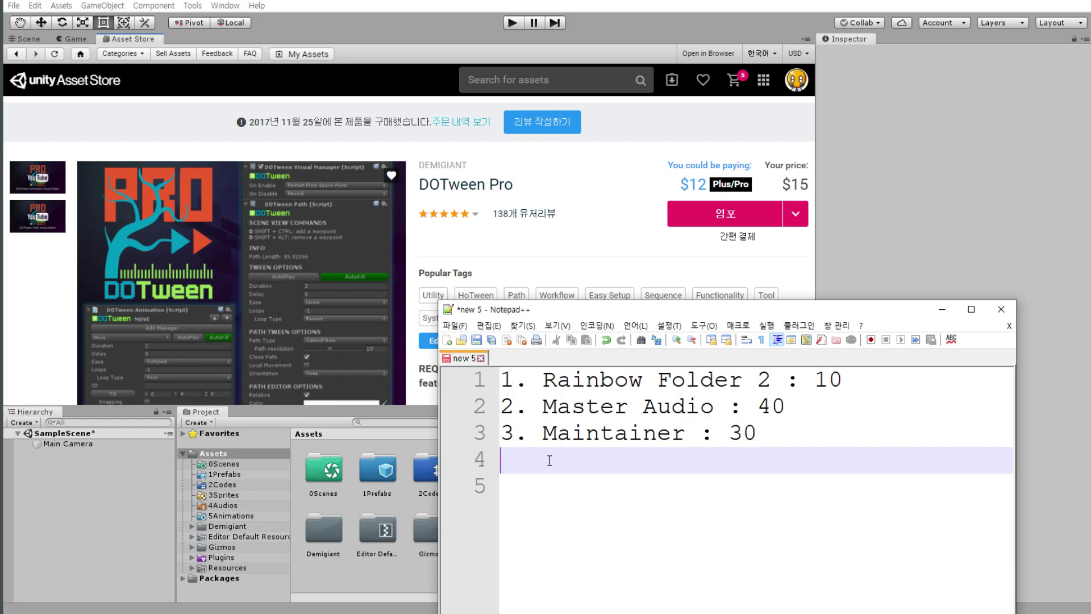
Add the line '4. DOTween Pro : 15' to the Notepad++ price notes.
{"action": "type", "text": "4. D"}
{"action": "type", "text": "OTw"}
{"action": "type", "text": "een"}
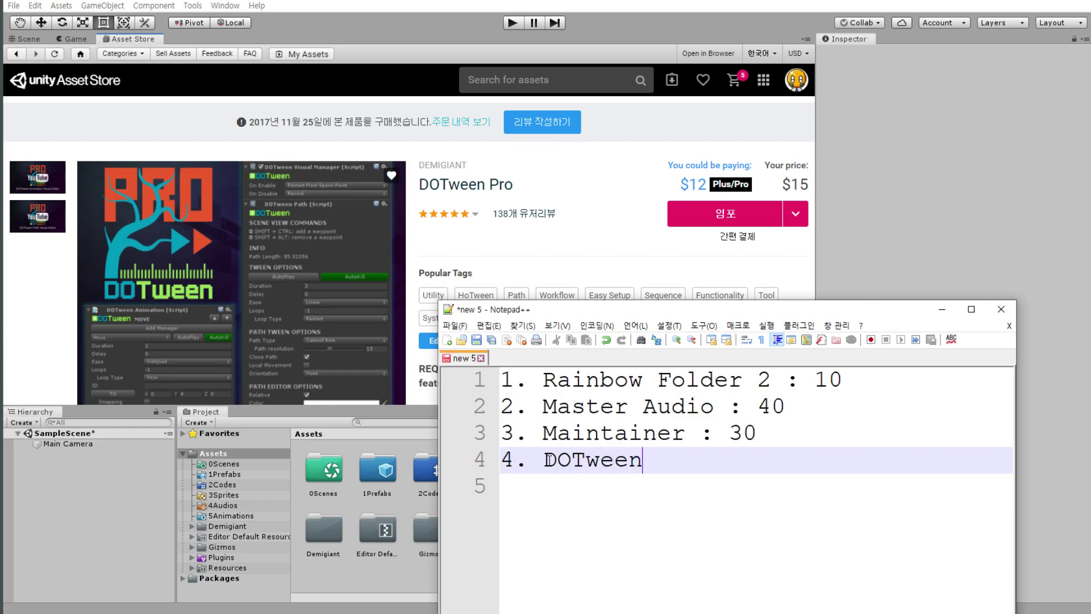
{"action": "type", "text": " Po"}
{"action": "key", "text": "BackSpace"}
{"action": "type", "text": "ro : 15"}
{"action": "key", "text": "Return"}
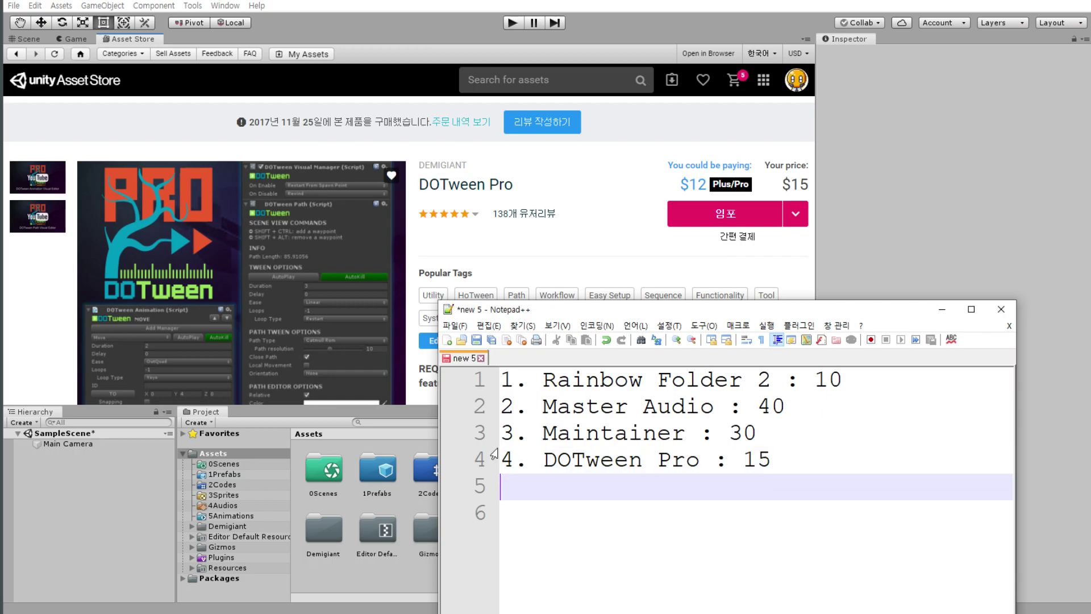
Return to Unity's Asset Store My Assets list and scroll through the purchased assets.
{"action": "left_click", "coordinate": [942, 309]}
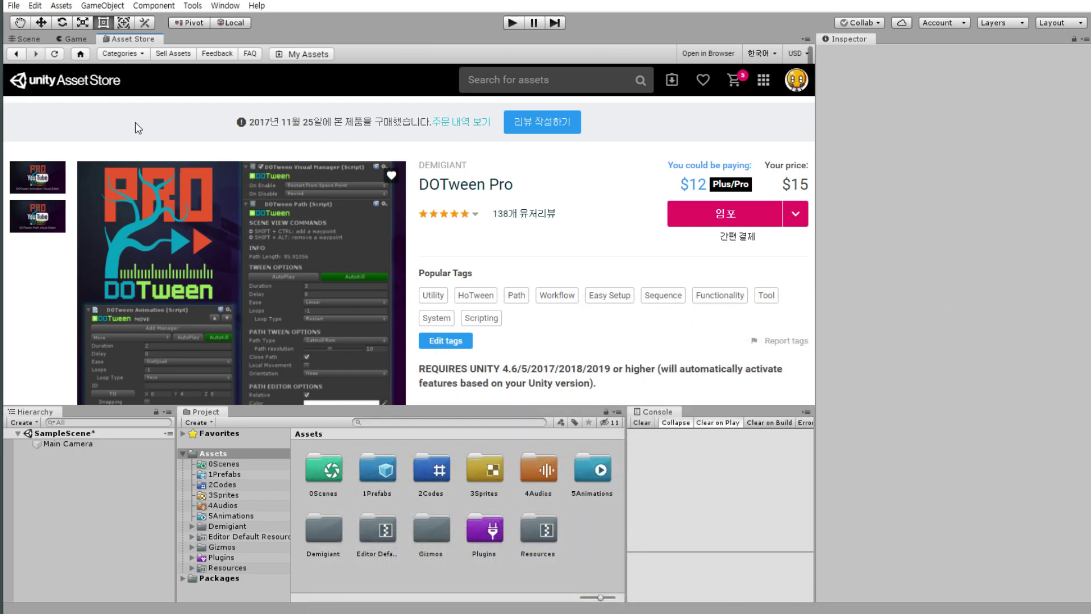
{"action": "left_click", "coordinate": [32, 55]}
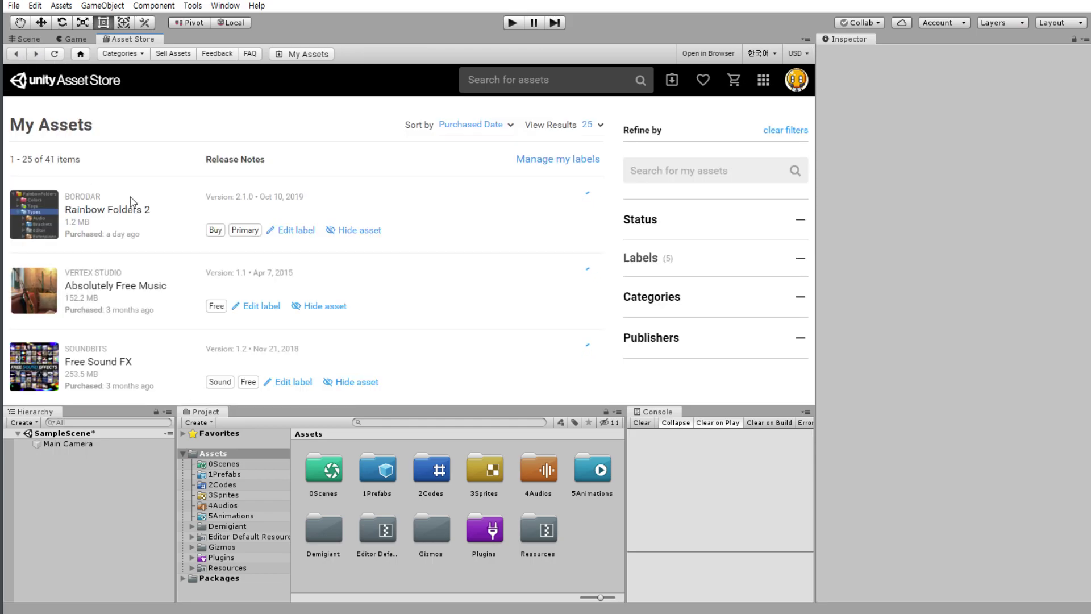
{"action": "scroll", "coordinate": [130, 202], "scroll_direction": "down", "scroll_amount": 5}
{"action": "scroll", "coordinate": [163, 236], "scroll_direction": "down", "scroll_amount": 10}
{"action": "scroll", "coordinate": [162, 236], "scroll_direction": "down", "scroll_amount": 2}
{"action": "scroll", "coordinate": [177, 250], "scroll_direction": "down", "scroll_amount": 2}
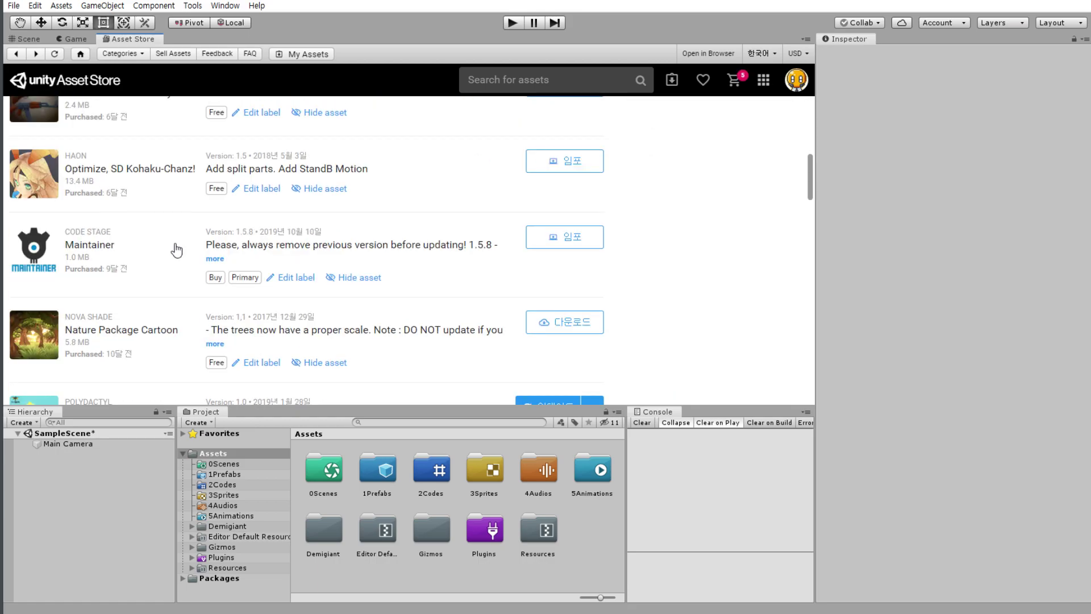
{"action": "scroll", "coordinate": [177, 250], "scroll_direction": "down", "scroll_amount": 3}
{"action": "left_click", "coordinate": [81, 444]}
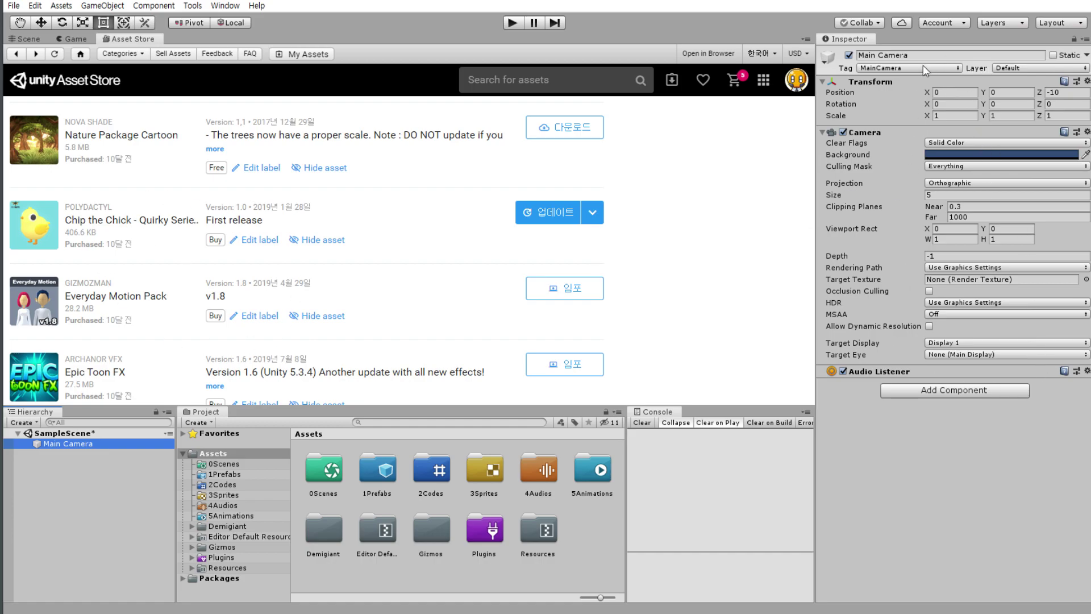
{"action": "left_click", "coordinate": [666, 233]}
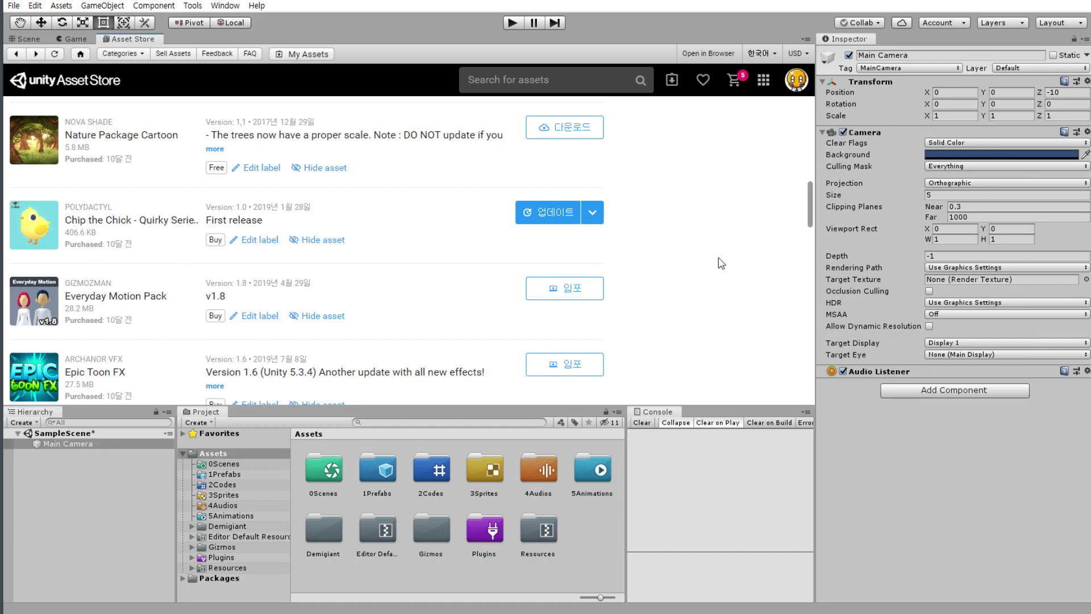
{"action": "scroll", "coordinate": [720, 262], "scroll_direction": "down", "scroll_amount": 3}
{"action": "scroll", "coordinate": [710, 262], "scroll_direction": "down", "scroll_amount": 3}
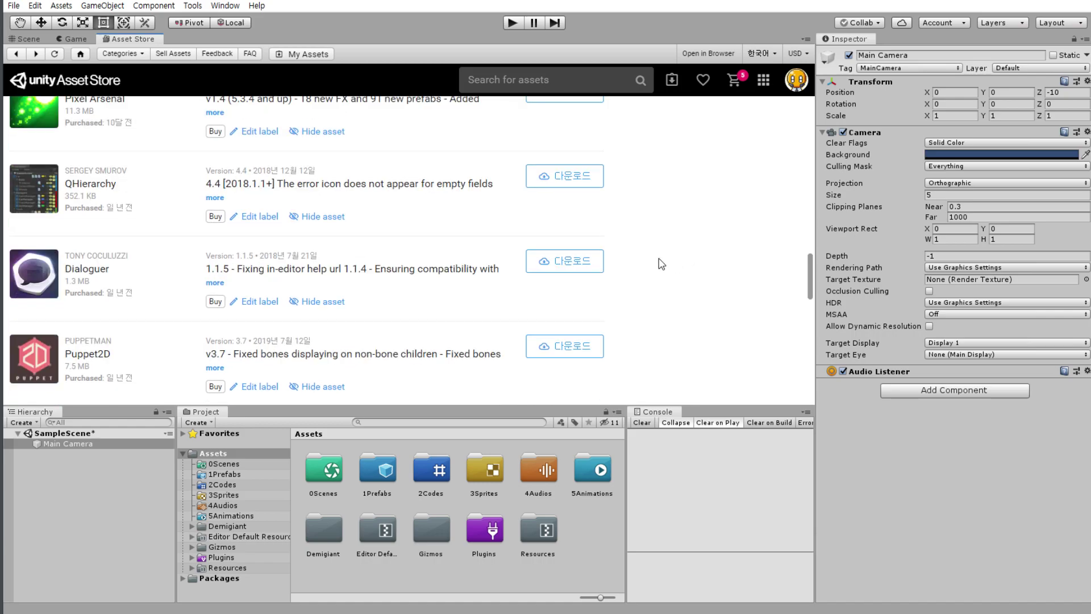
{"action": "scroll", "coordinate": [312, 275], "scroll_direction": "down", "scroll_amount": 3}
{"action": "scroll", "coordinate": [290, 252], "scroll_direction": "down", "scroll_amount": 2}
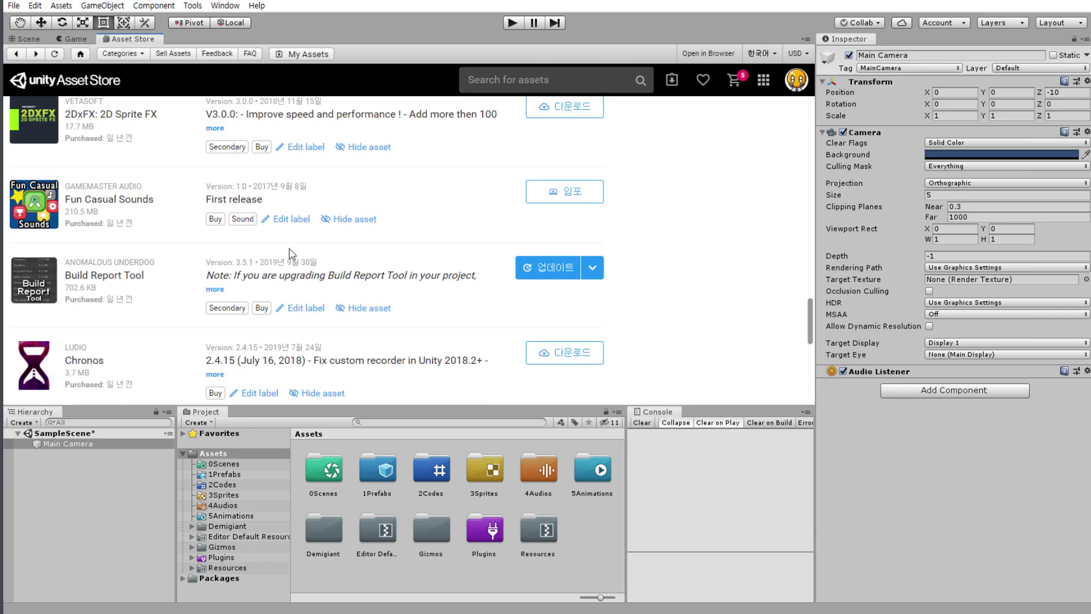
{"action": "scroll", "coordinate": [290, 253], "scroll_direction": "up", "scroll_amount": 3}
{"action": "scroll", "coordinate": [256, 250], "scroll_direction": "up", "scroll_amount": 3}
{"action": "scroll", "coordinate": [199, 247], "scroll_direction": "up", "scroll_amount": 3}
{"action": "scroll", "coordinate": [146, 243], "scroll_direction": "up", "scroll_amount": 3}
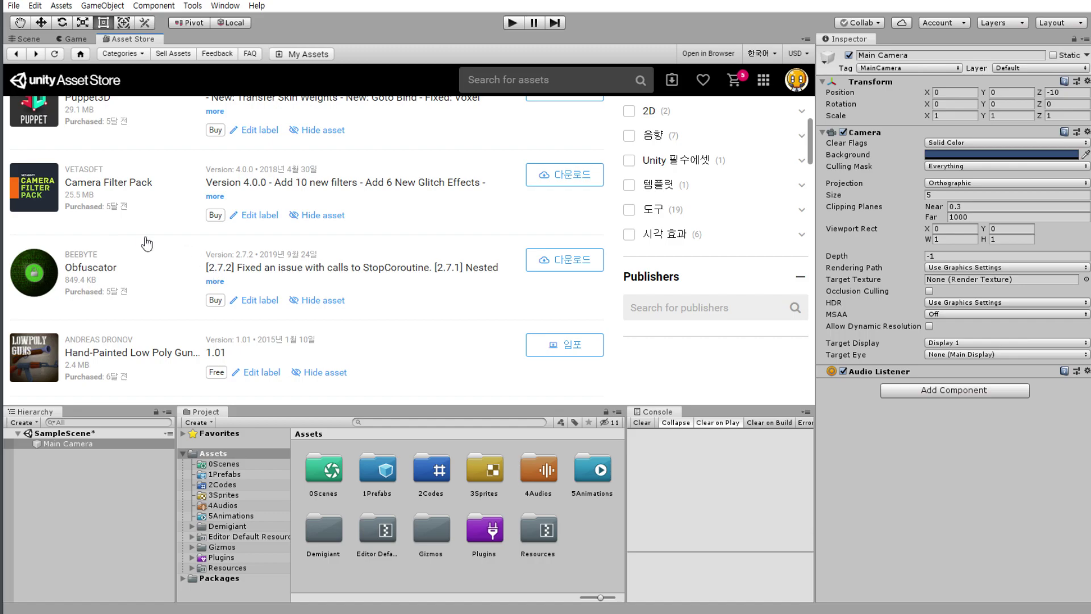
{"action": "scroll", "coordinate": [146, 244], "scroll_direction": "up", "scroll_amount": 3}
{"action": "scroll", "coordinate": [511, 250], "scroll_direction": "up", "scroll_amount": 3}
{"action": "scroll", "coordinate": [665, 377], "scroll_direction": "up", "scroll_amount": 2}
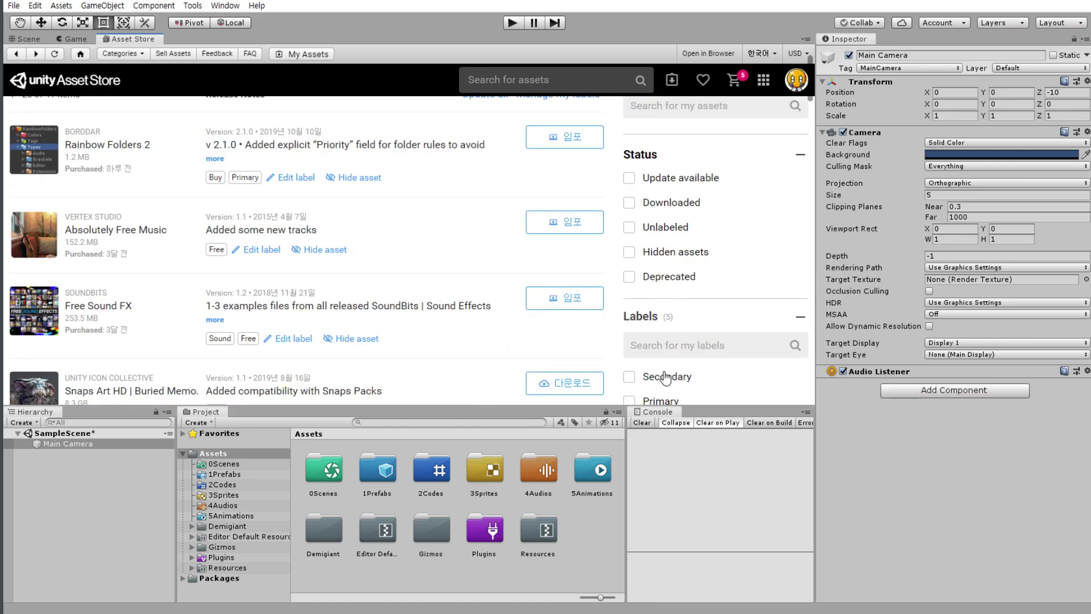
Filter My Assets by the Primary label and download the Odin - Inspector and Serializer update.
{"action": "left_click", "coordinate": [629, 401]}
{"action": "scroll", "coordinate": [163, 270], "scroll_direction": "down", "scroll_amount": 5}
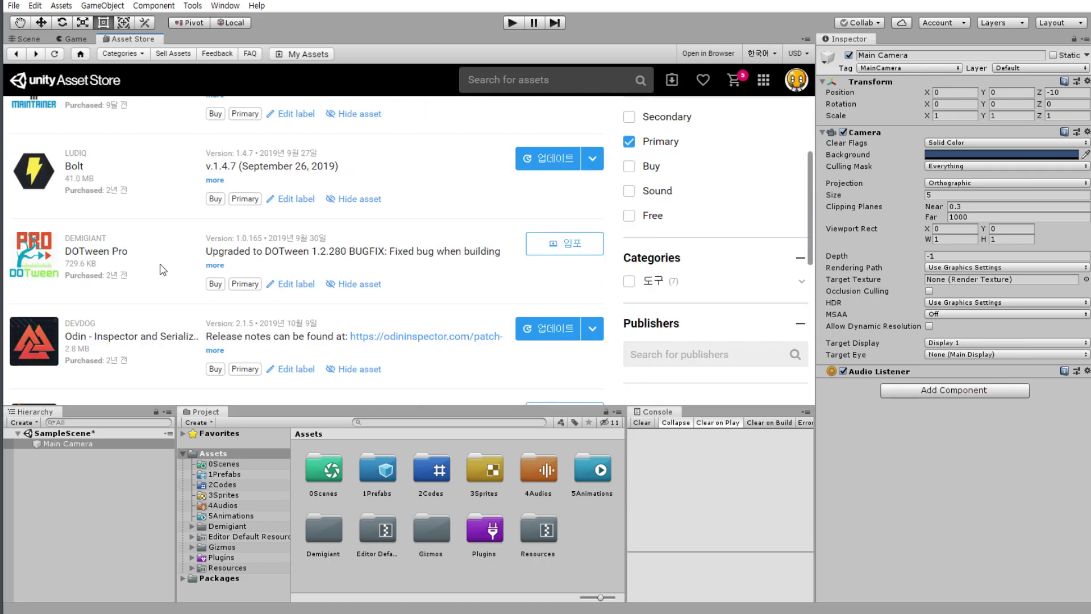
{"action": "scroll", "coordinate": [164, 270], "scroll_direction": "down", "scroll_amount": 1}
{"action": "left_click", "coordinate": [549, 273]}
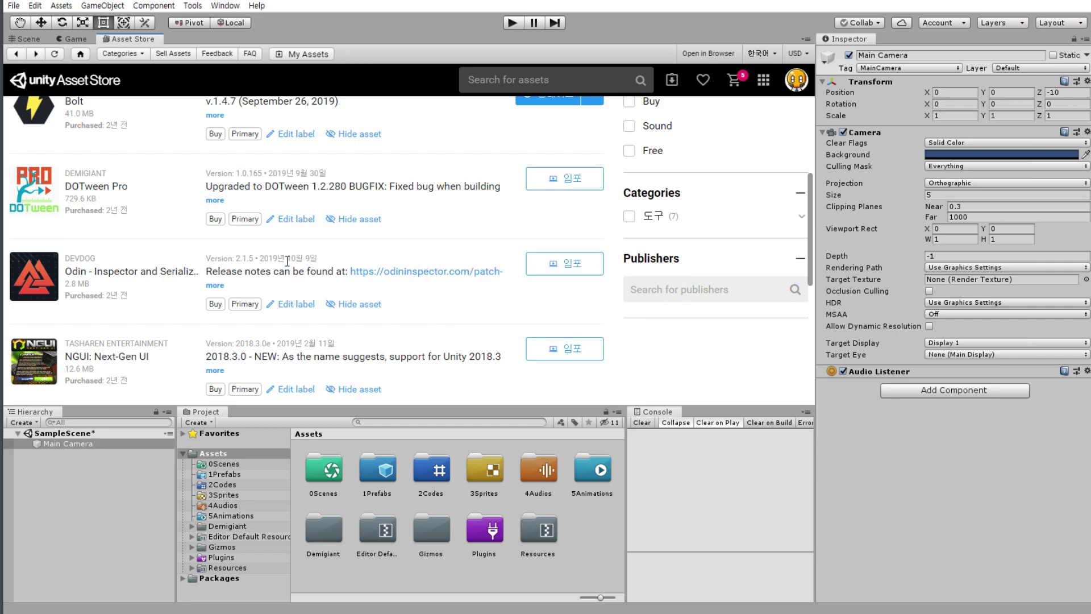
Import every file of the Odin - Inspector and Serializer package.
{"action": "left_click", "coordinate": [580, 271]}
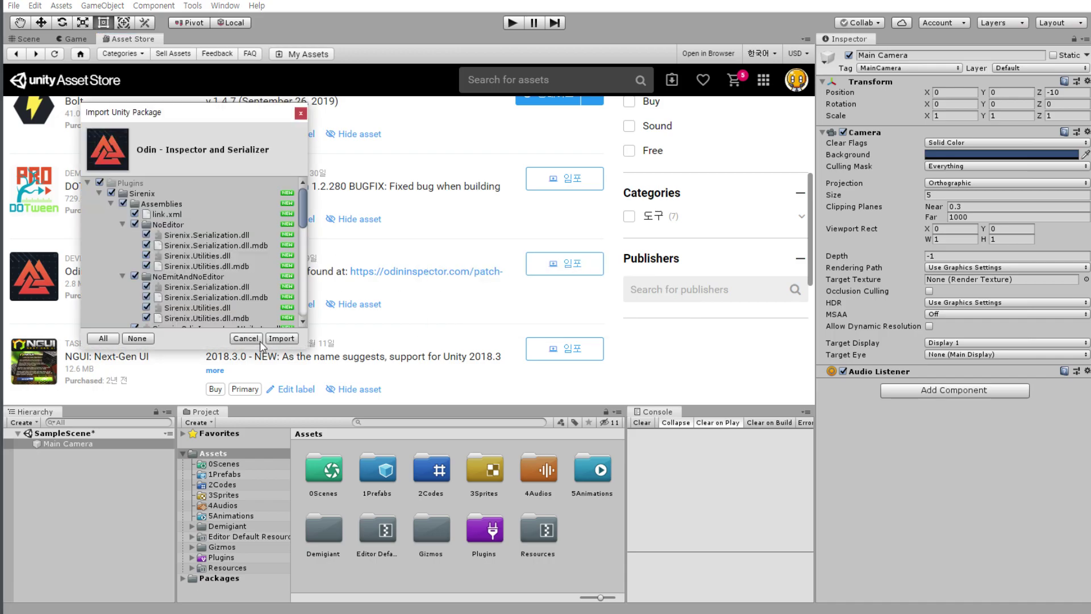
{"action": "left_click", "coordinate": [295, 339]}
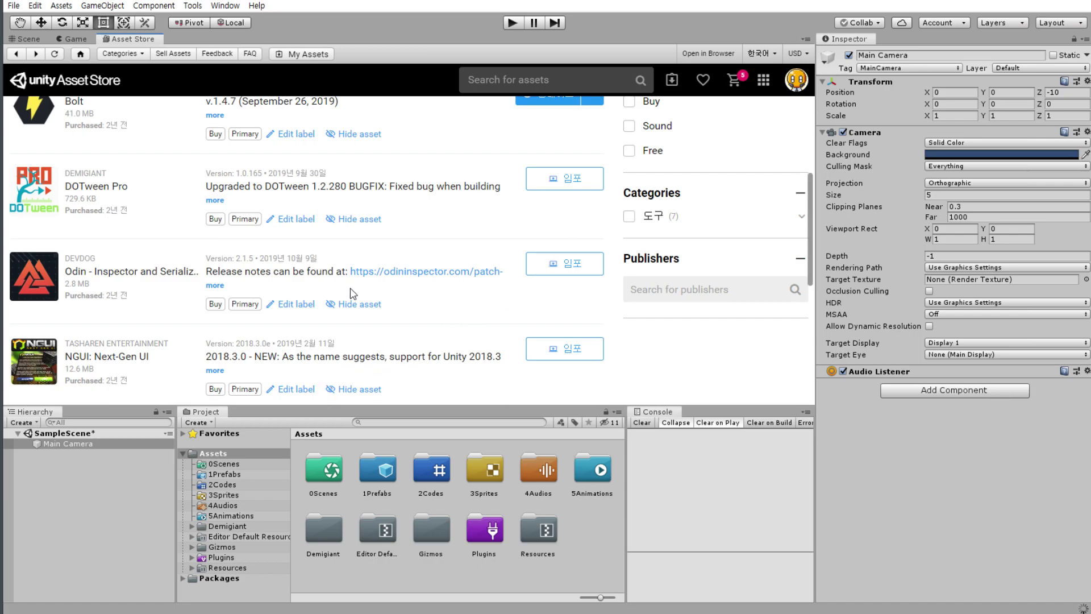
Move and widen Odin Inspector 2.1.5's Getting Started window, scrolling through its sections and samples.
{"action": "left_click", "coordinate": [588, 251]}
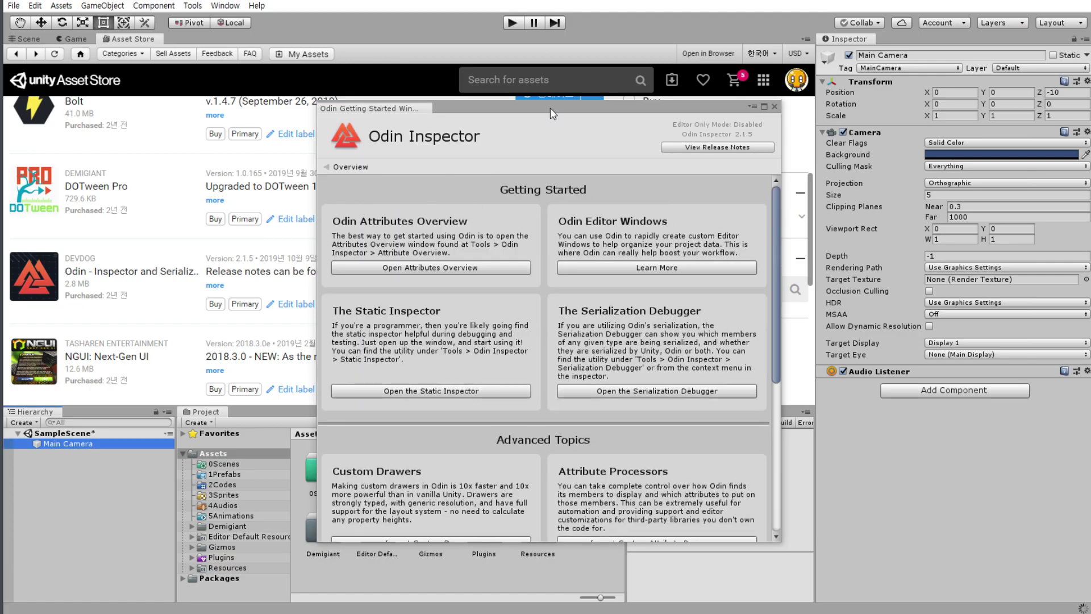
{"action": "left_click_drag", "start_coordinate": [550, 113], "coordinate": [547, 104]}
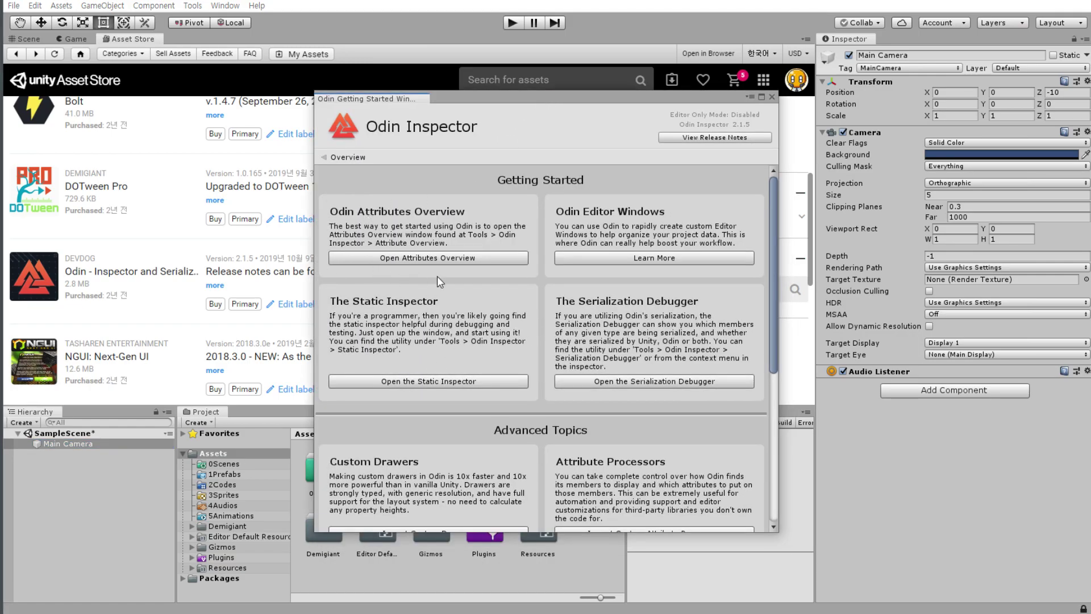
{"action": "scroll", "coordinate": [569, 329], "scroll_direction": "down", "scroll_amount": 8}
{"action": "scroll", "coordinate": [545, 352], "scroll_direction": "up", "scroll_amount": 2}
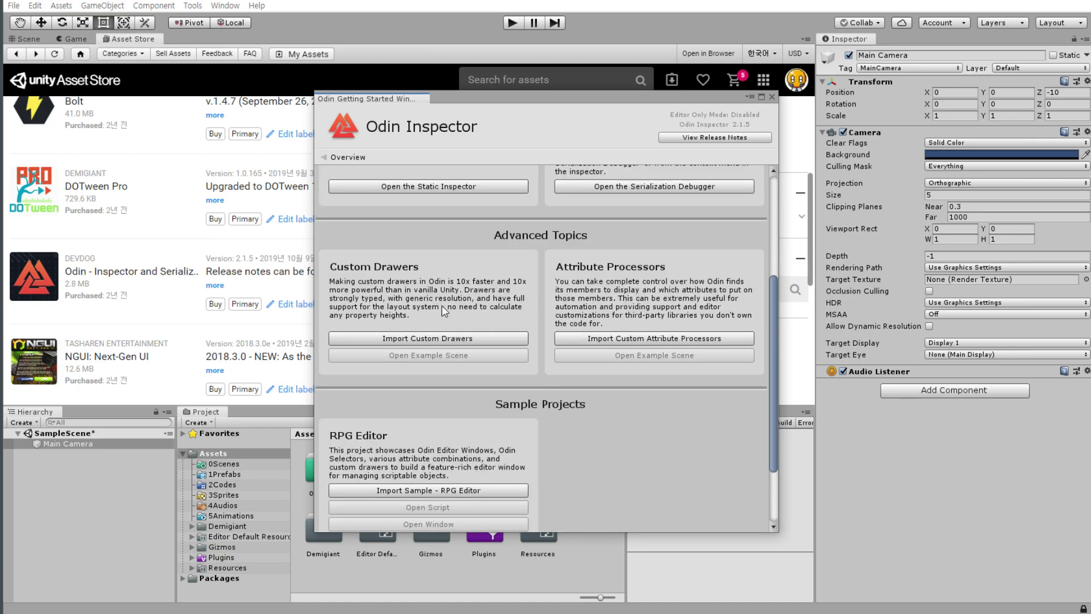
{"action": "scroll", "coordinate": [459, 301], "scroll_direction": "down", "scroll_amount": 2}
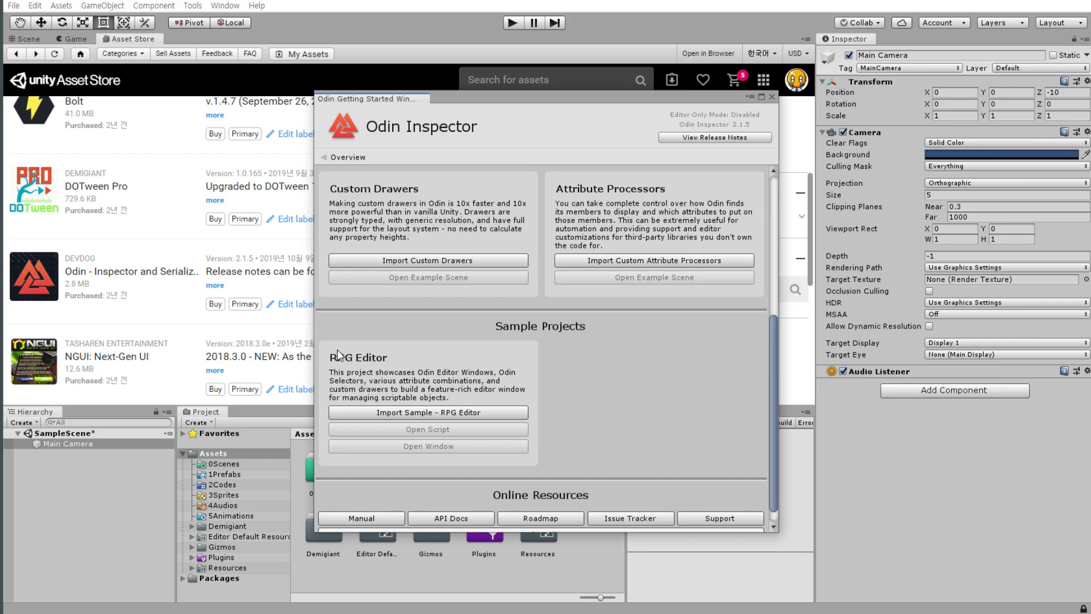
{"action": "scroll", "coordinate": [604, 446], "scroll_direction": "up", "scroll_amount": 5}
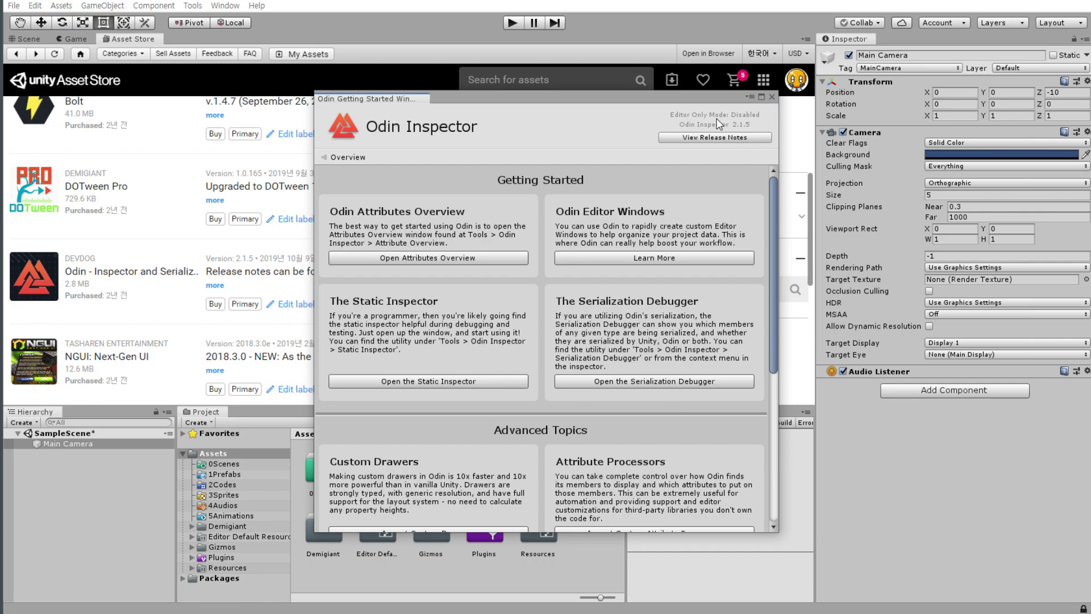
{"action": "left_click_drag", "start_coordinate": [315, 208], "coordinate": [276, 207]}
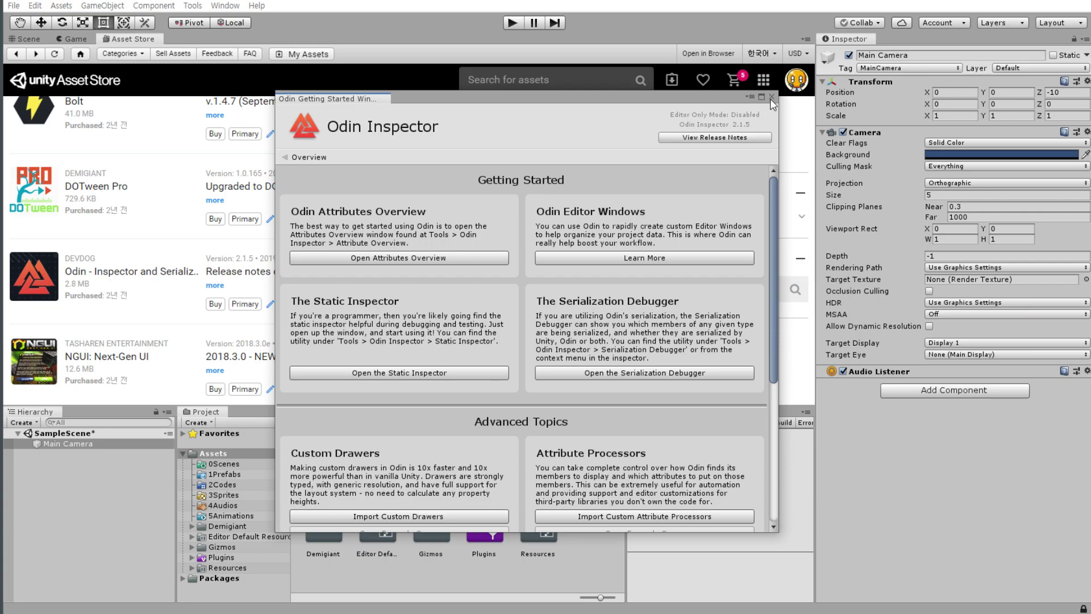
{"action": "left_click_drag", "start_coordinate": [710, 96], "coordinate": [729, 97]}
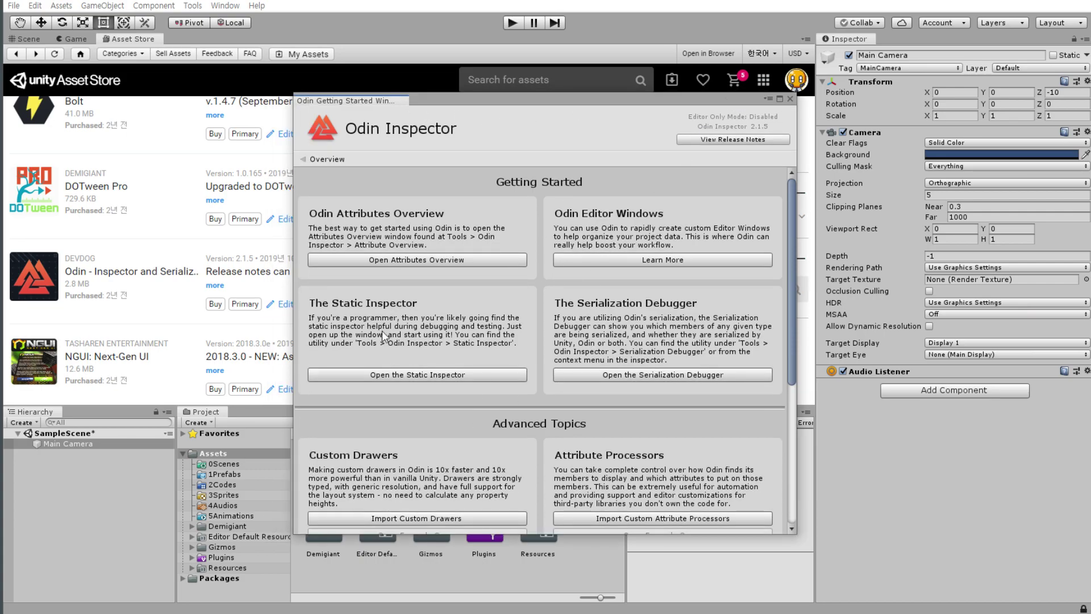
{"action": "scroll", "coordinate": [545, 352], "scroll_direction": "down", "scroll_amount": 5}
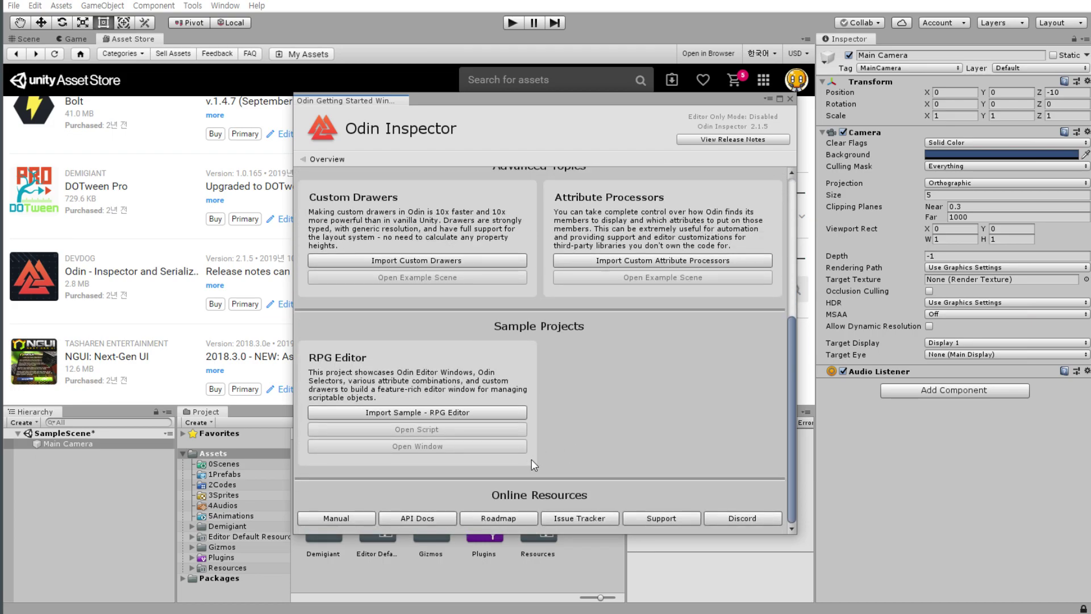
{"action": "scroll", "coordinate": [540, 452], "scroll_direction": "up", "scroll_amount": 5}
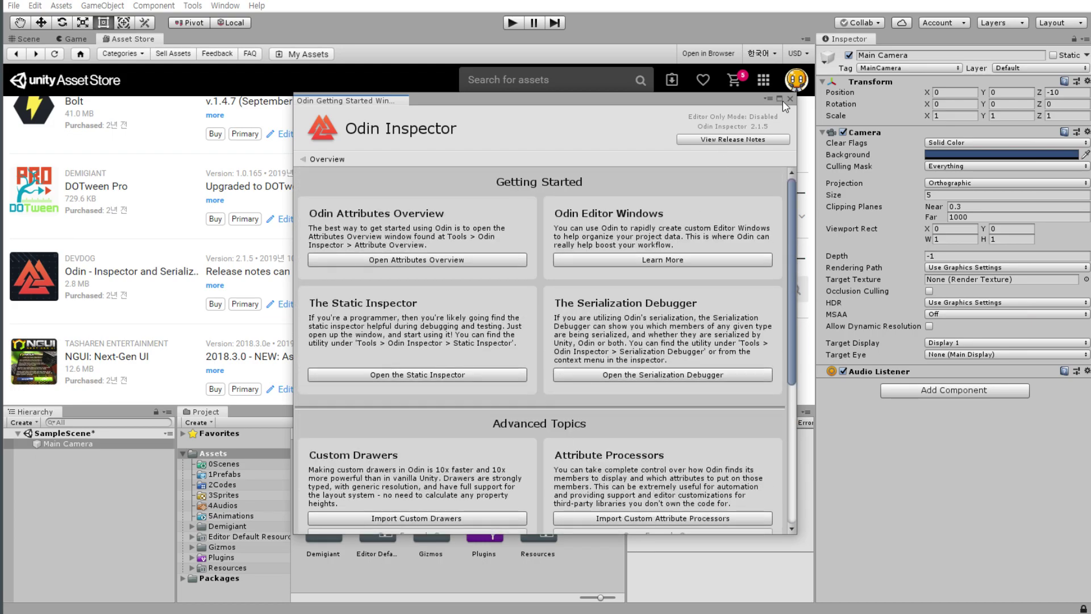
Close the Getting Started window, then save SampleScene and the whole project.
{"action": "left_click", "coordinate": [789, 98]}
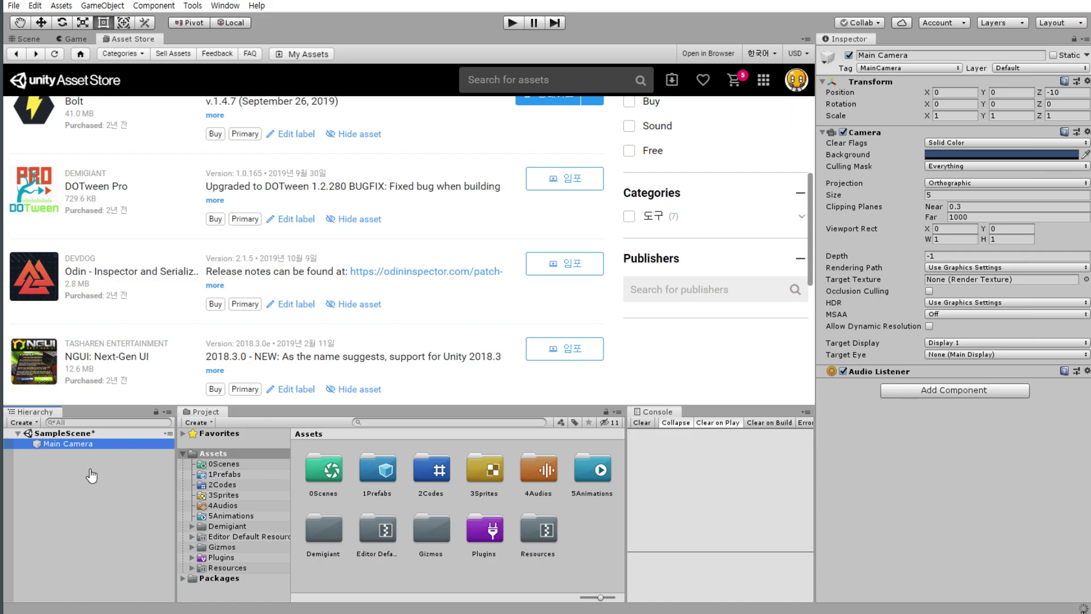
{"action": "left_click", "coordinate": [125, 493]}
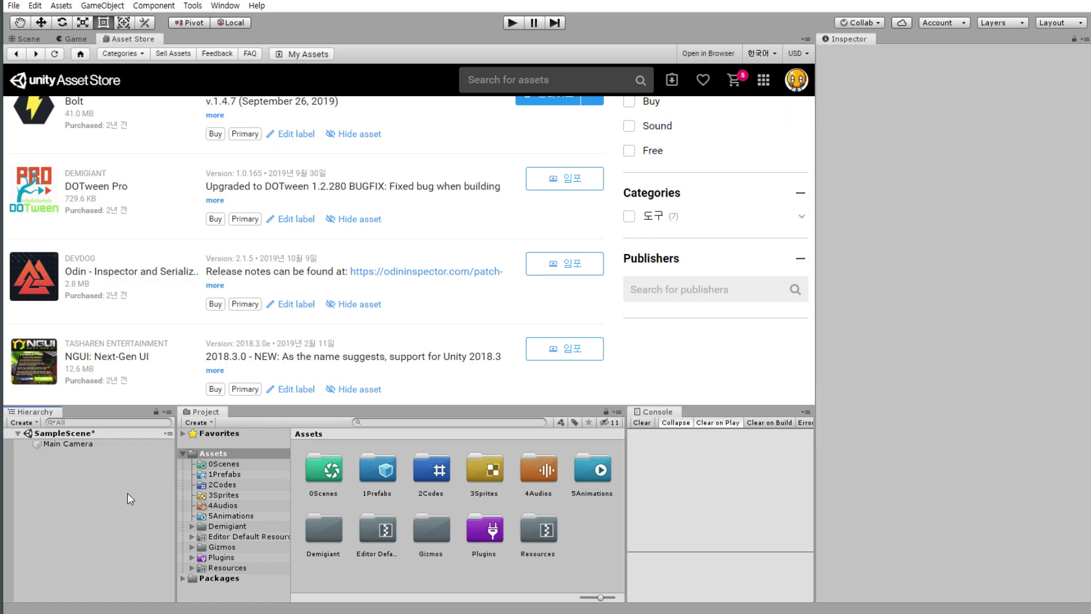
{"action": "left_click", "coordinate": [13, 6]}
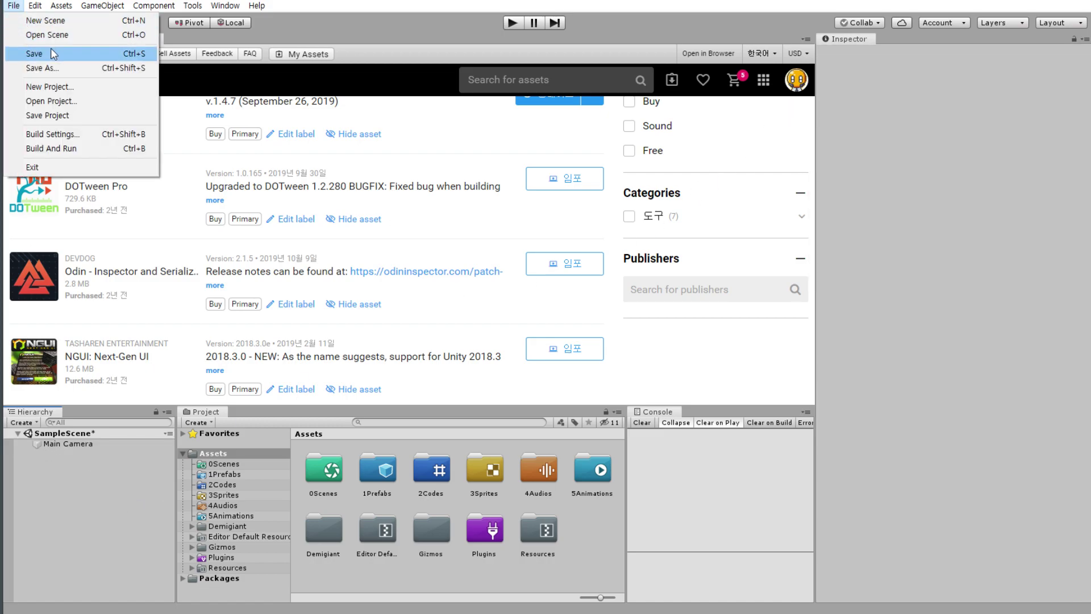
{"action": "left_click", "coordinate": [53, 54]}
{"action": "left_click", "coordinate": [14, 6]}
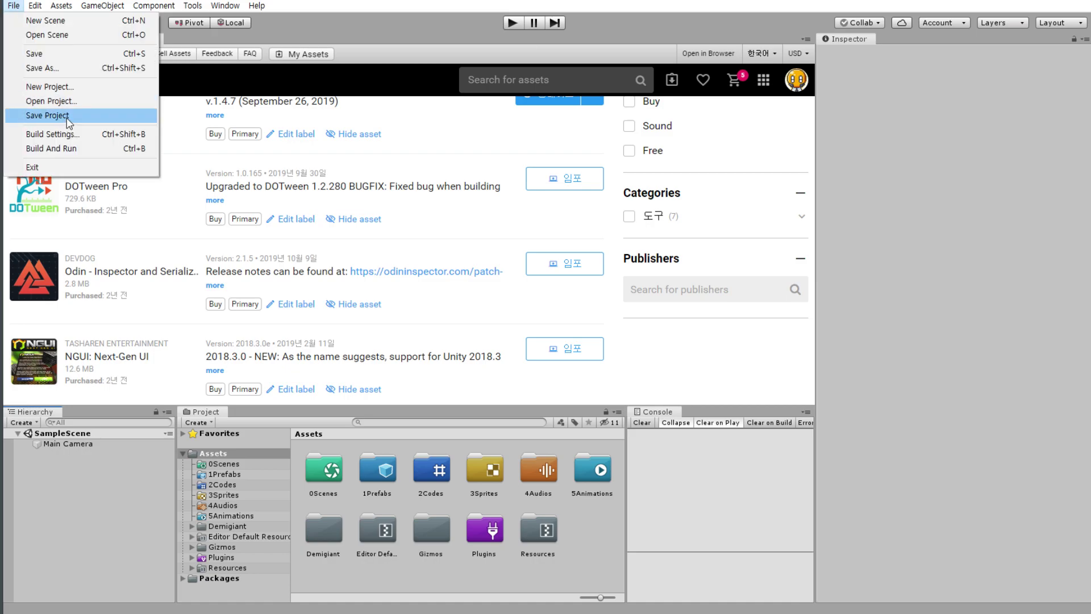
{"action": "left_click", "coordinate": [49, 114]}
{"action": "left_click", "coordinate": [83, 445]}
{"action": "left_click", "coordinate": [97, 502]}
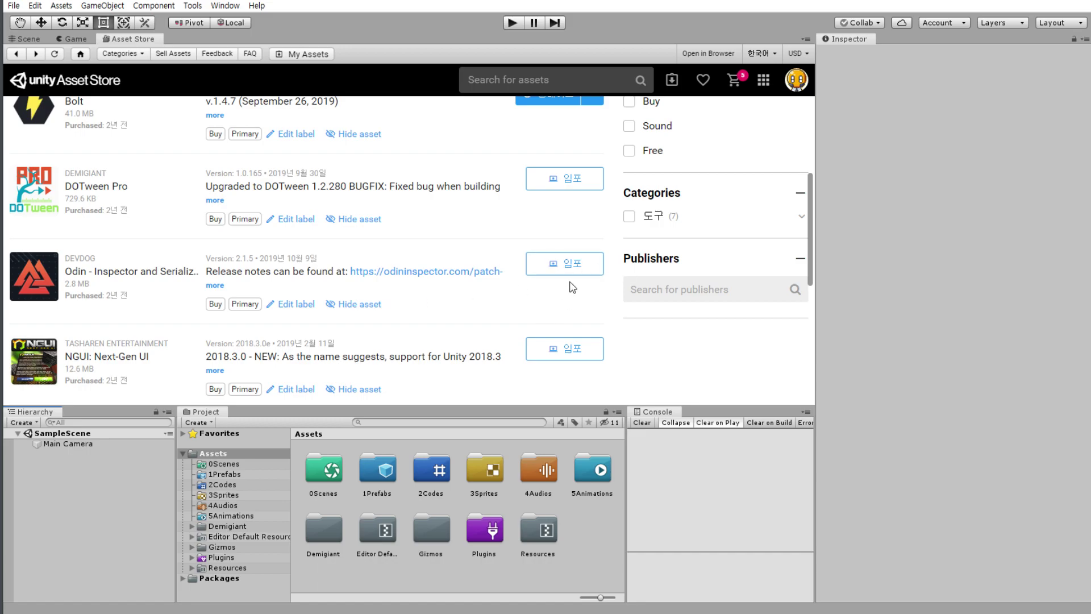
Inspect Main Camera's components, then clear the selection.
{"action": "left_click", "coordinate": [97, 445]}
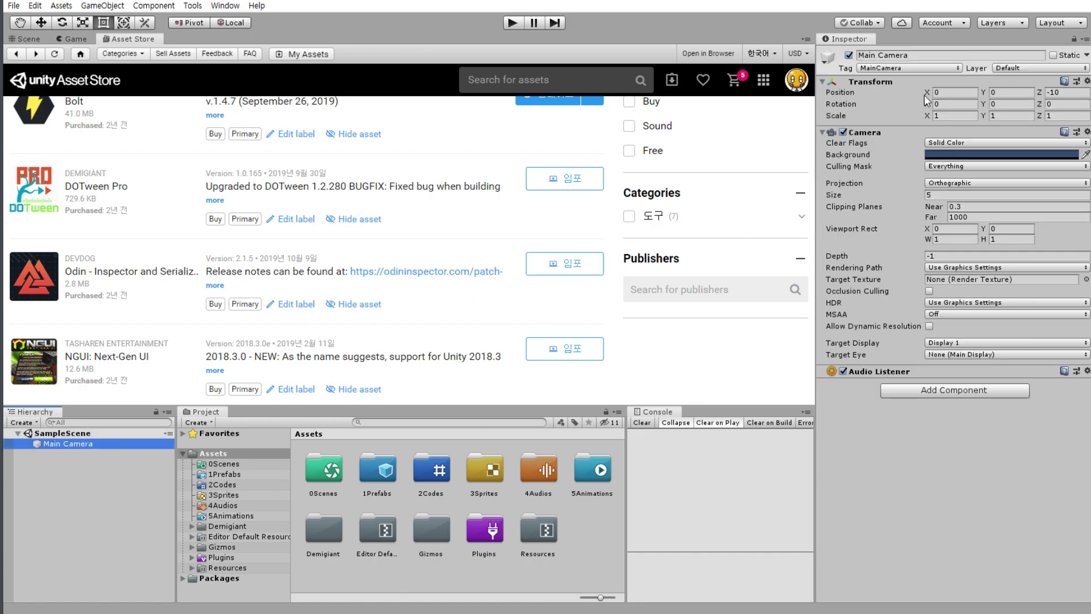
{"action": "left_click", "coordinate": [941, 504]}
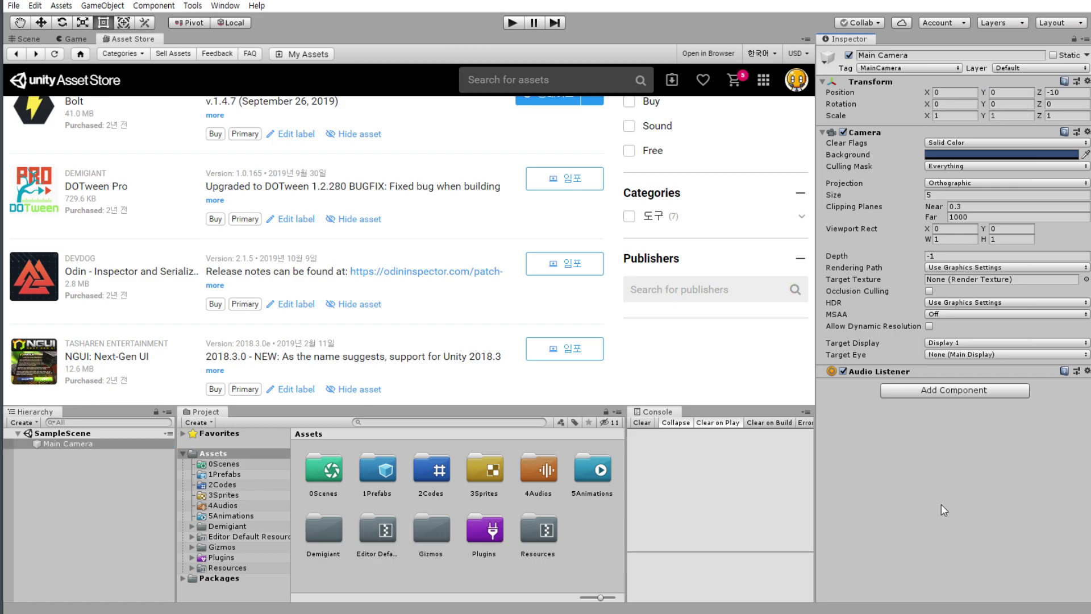
{"action": "left_click", "coordinate": [117, 540]}
In Scene view, reopen Tools > Odin Inspector > Getting Started, scroll through it, and close it.
{"action": "left_click", "coordinate": [67, 40]}
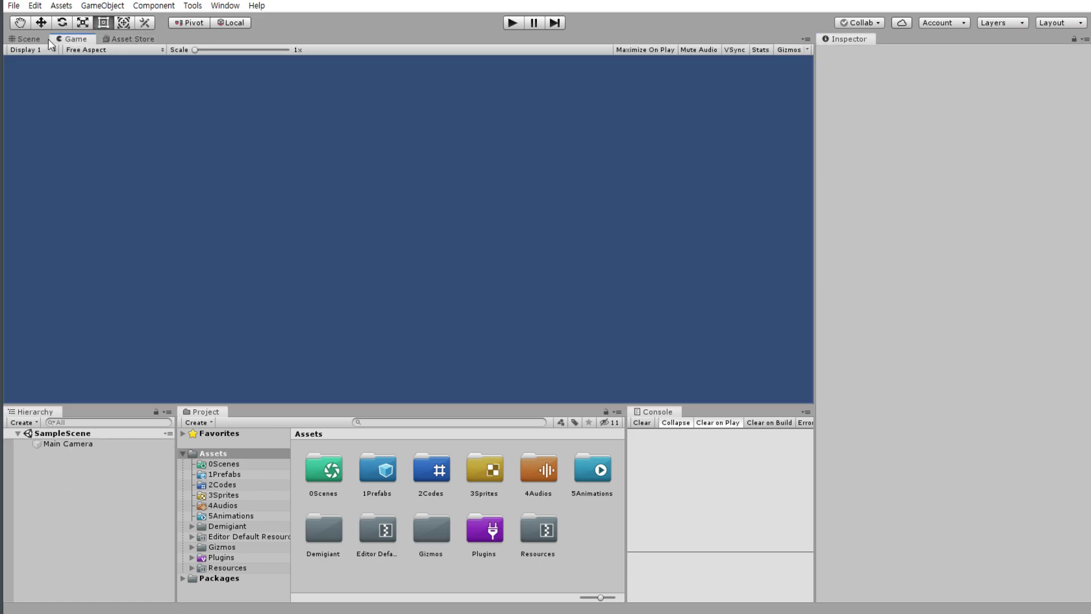
{"action": "left_click", "coordinate": [40, 39]}
{"action": "left_click", "coordinate": [192, 5]}
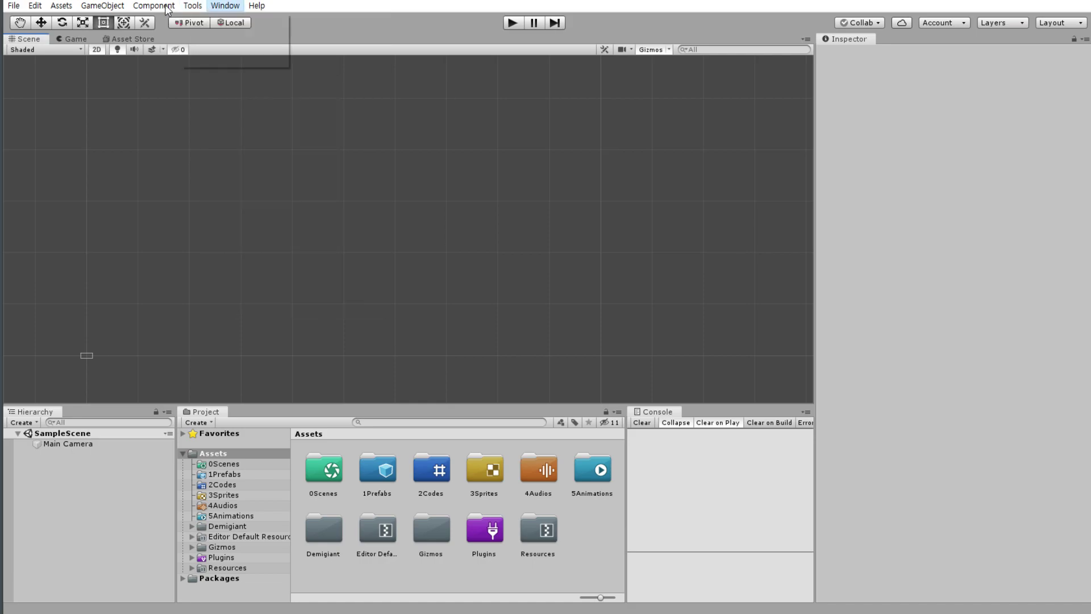
{"action": "mouse_move", "coordinate": [250, 20]}
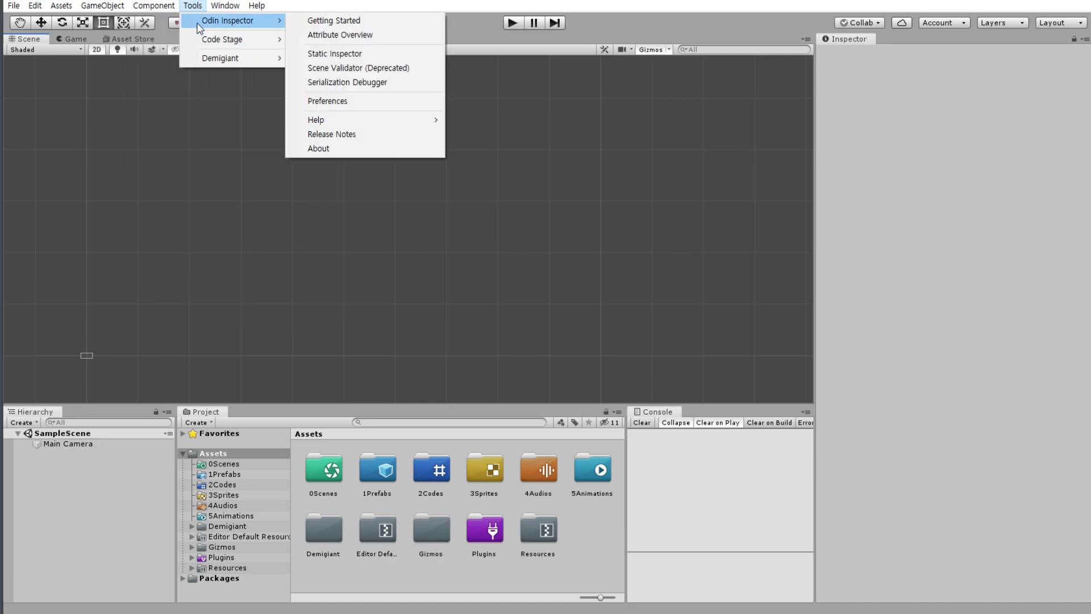
{"action": "left_click", "coordinate": [374, 25]}
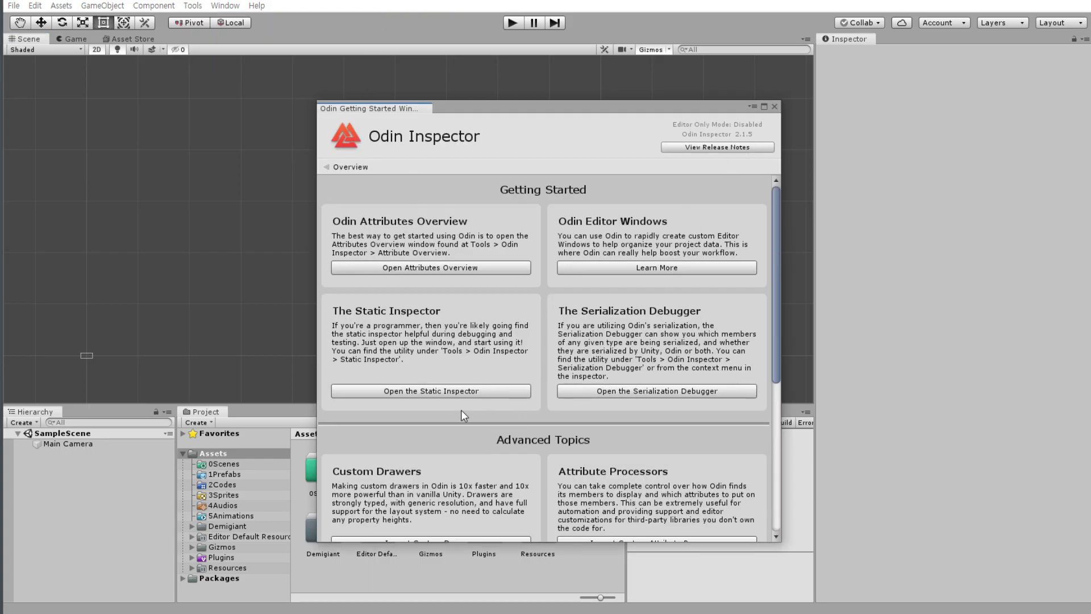
{"action": "scroll", "coordinate": [452, 352], "scroll_direction": "down", "scroll_amount": 4}
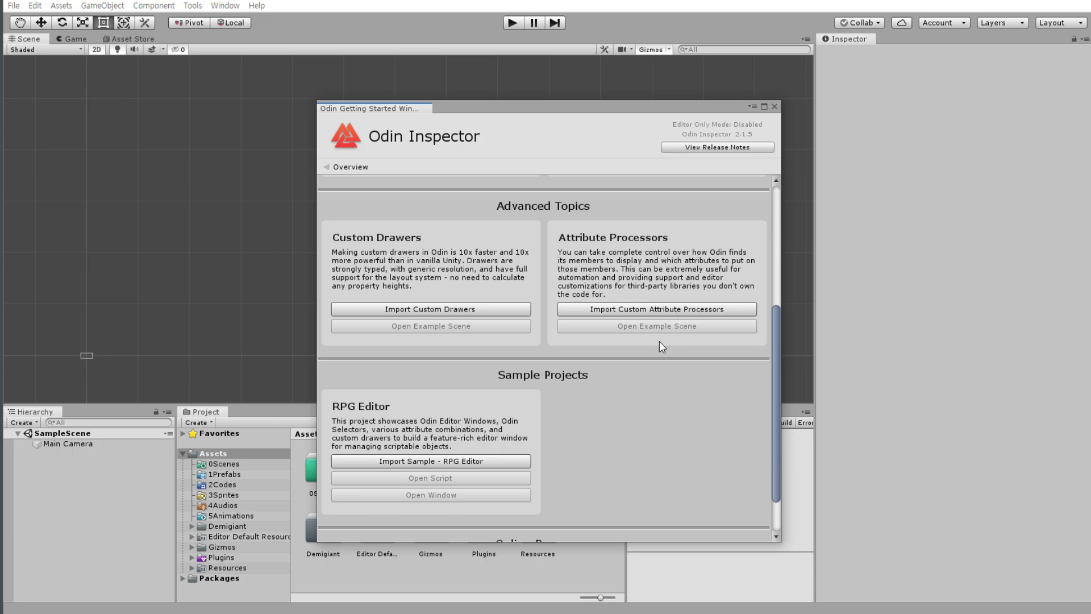
{"action": "scroll", "coordinate": [590, 446], "scroll_direction": "down", "scroll_amount": 2}
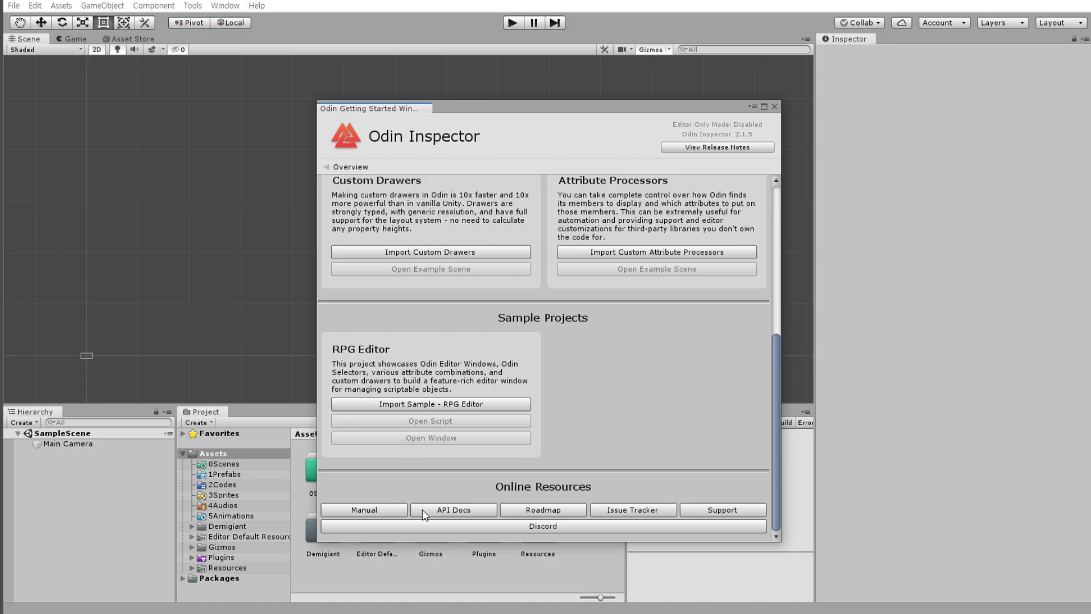
{"action": "scroll", "coordinate": [619, 417], "scroll_direction": "up", "scroll_amount": 10}
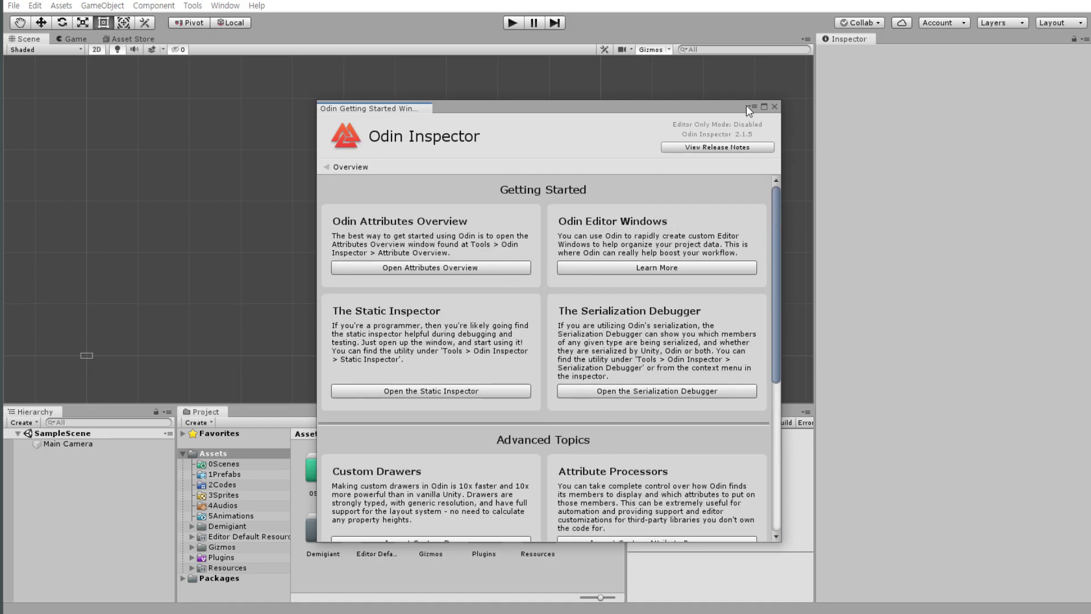
{"action": "left_click", "coordinate": [774, 106]}
{"action": "left_click", "coordinate": [68, 445]}
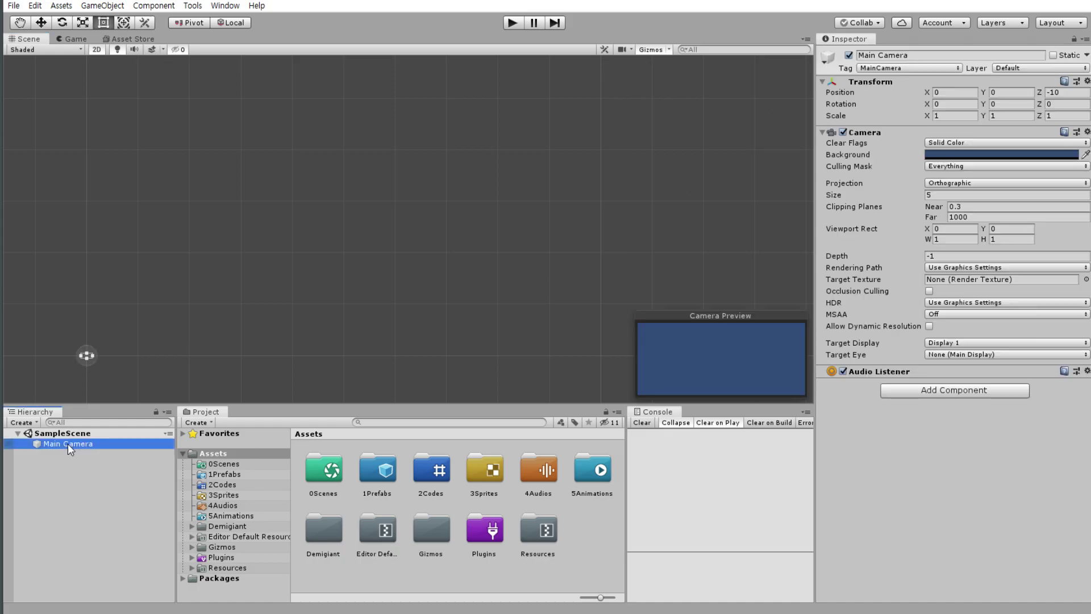
Create an empty GameObject from the Hierarchy's context menu and frame it in the scene.
{"action": "right_click", "coordinate": [73, 485]}
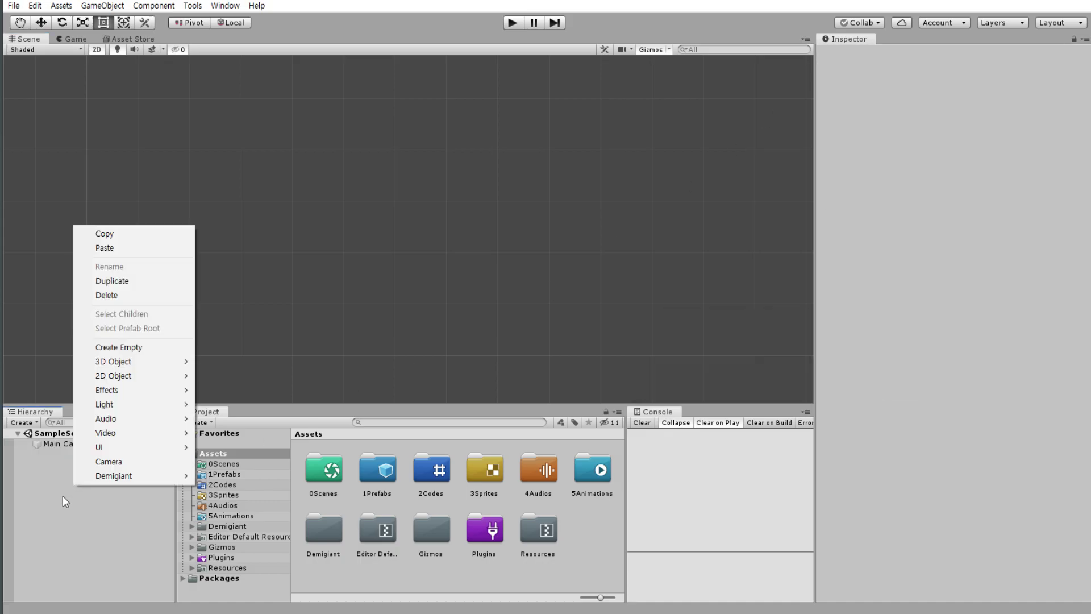
{"action": "left_click", "coordinate": [142, 347]}
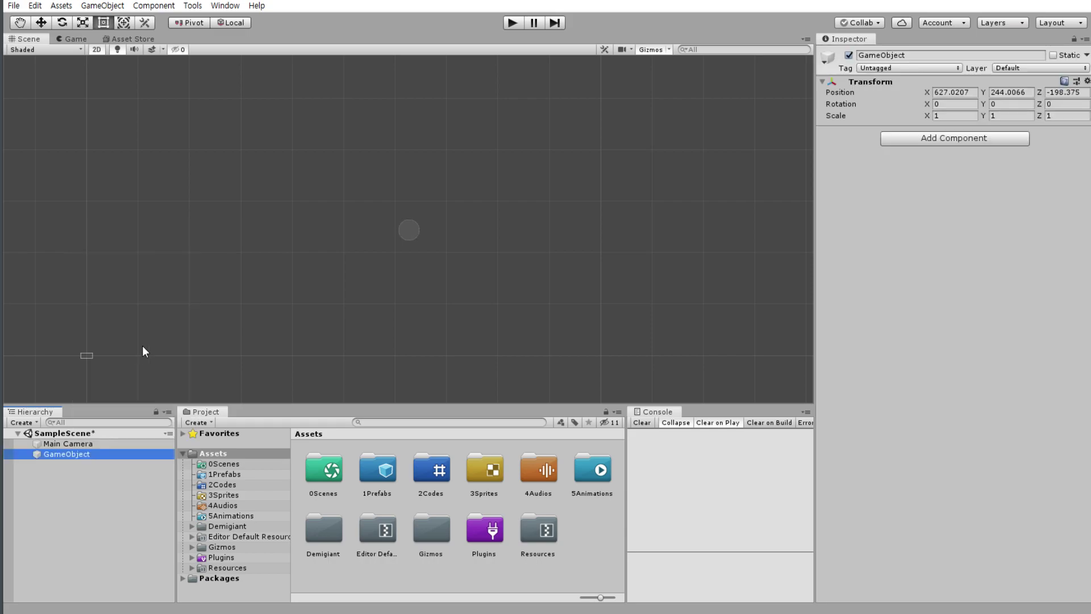
{"action": "left_click", "coordinate": [925, 94]}
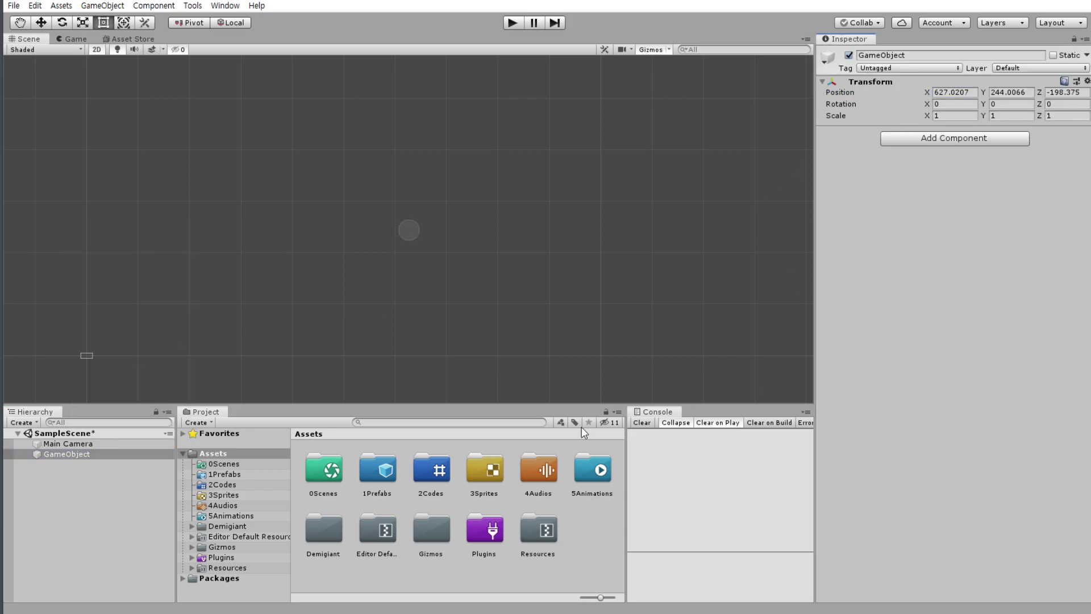
{"action": "double_click", "coordinate": [73, 452]}
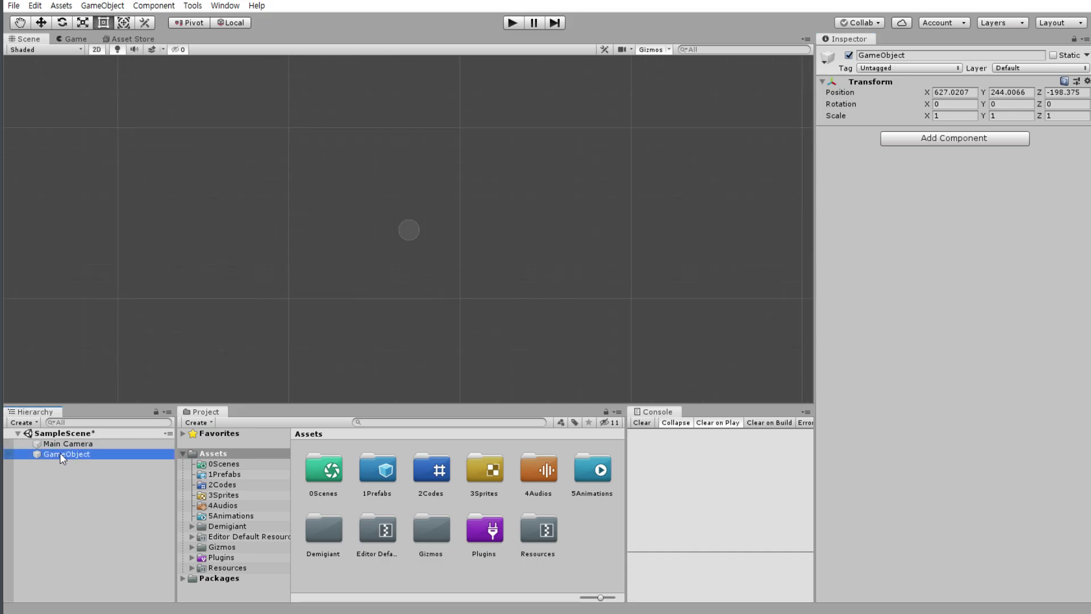
{"action": "double_click", "coordinate": [77, 443]}
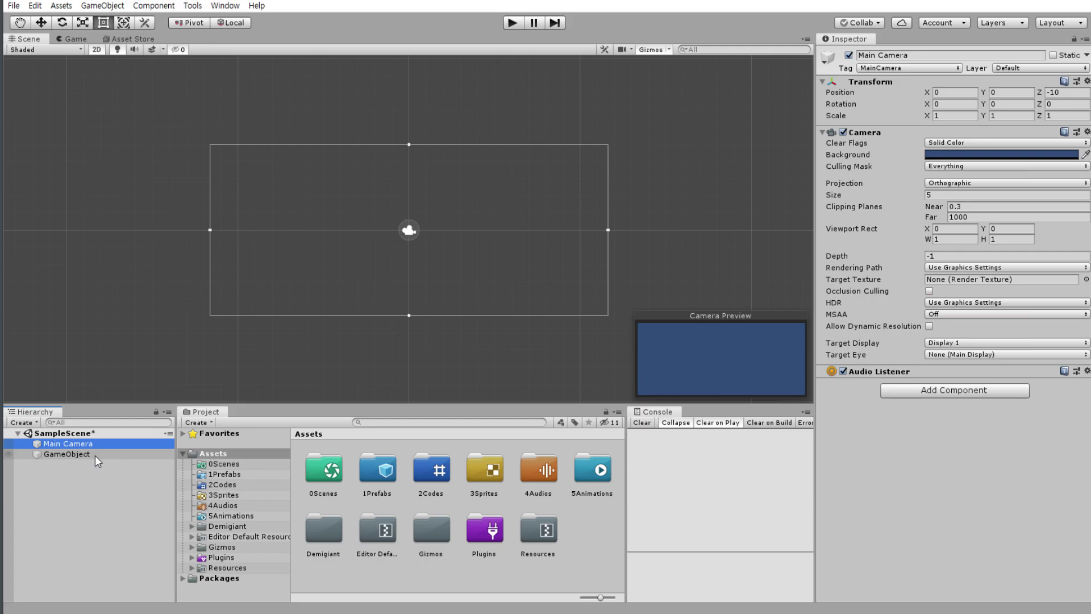
{"action": "left_click", "coordinate": [94, 455]}
Set the GameObject's Transform Position X, Y and Z to 0.
{"action": "left_click", "coordinate": [968, 94]}
{"action": "type", "text": "0"}
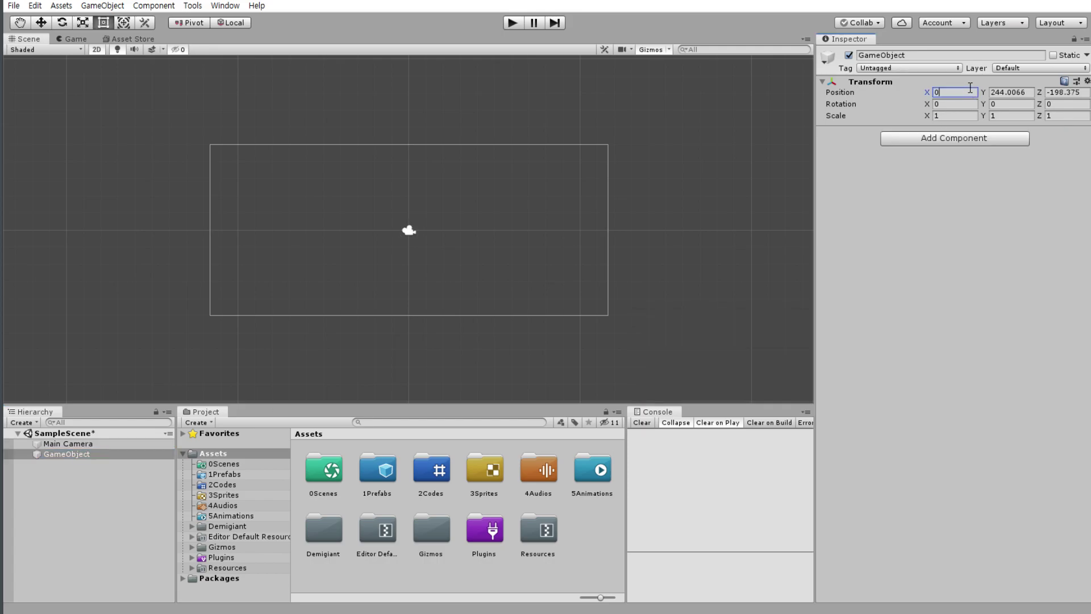
{"action": "type", "text": "0"}
{"action": "key", "text": "Tab"}
{"action": "type", "text": "0"}
{"action": "key", "text": "Tab"}
{"action": "type", "text": "0"}
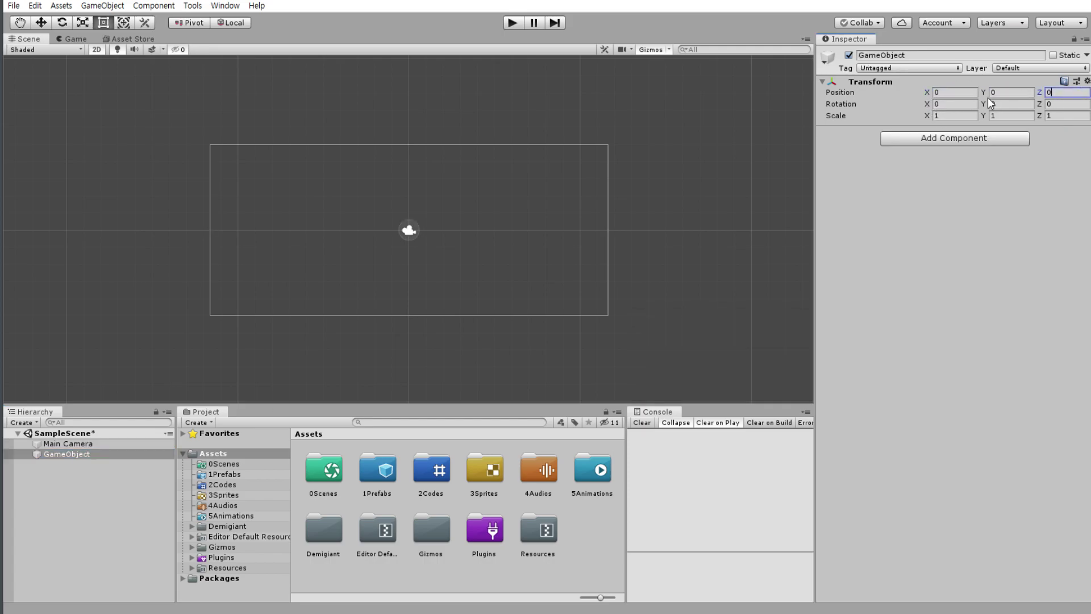
{"action": "key", "text": "Return"}
Save SampleScene and the project with the new GameObject.
{"action": "left_click", "coordinate": [14, 6]}
{"action": "left_click", "coordinate": [50, 54]}
{"action": "left_click", "coordinate": [14, 6]}
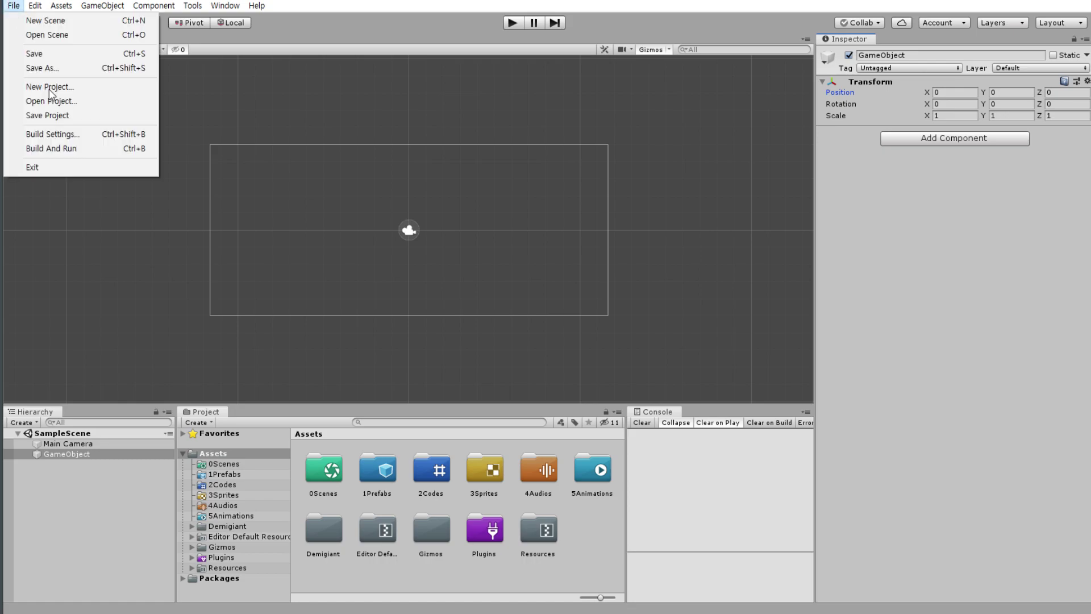
{"action": "left_click", "coordinate": [62, 116]}
{"action": "left_click", "coordinate": [87, 540]}
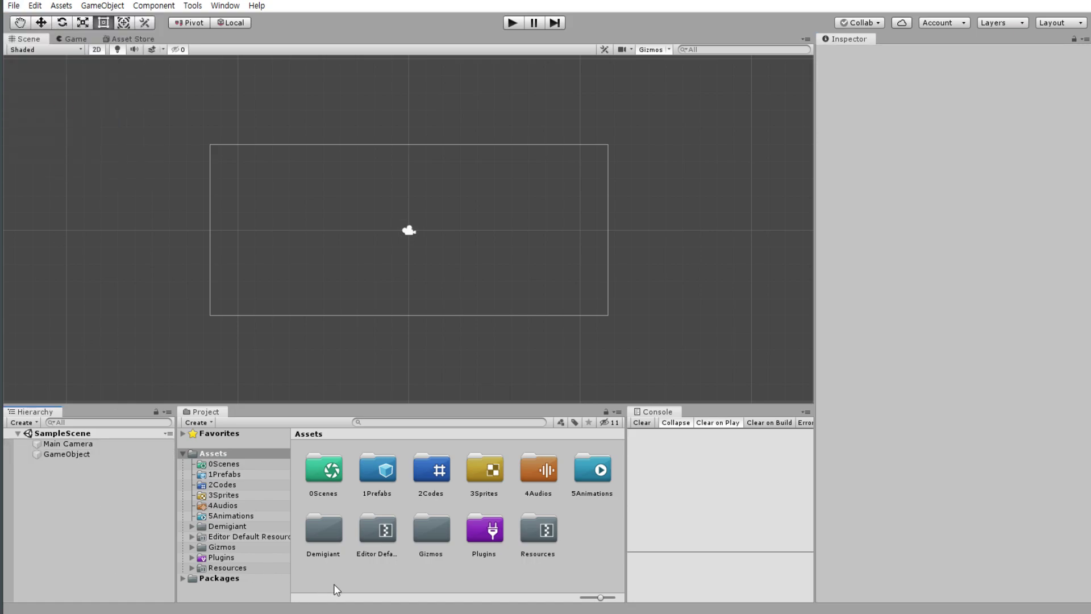
{"action": "left_click", "coordinate": [336, 589]}
{"action": "left_click", "coordinate": [73, 529]}
{"action": "left_click", "coordinate": [296, 578]}
{"action": "left_click", "coordinate": [118, 550]}
Find Odin Inspector's entries under the Tools menu.
{"action": "left_click", "coordinate": [13, 5]}
{"action": "mouse_move", "coordinate": [95, 7]}
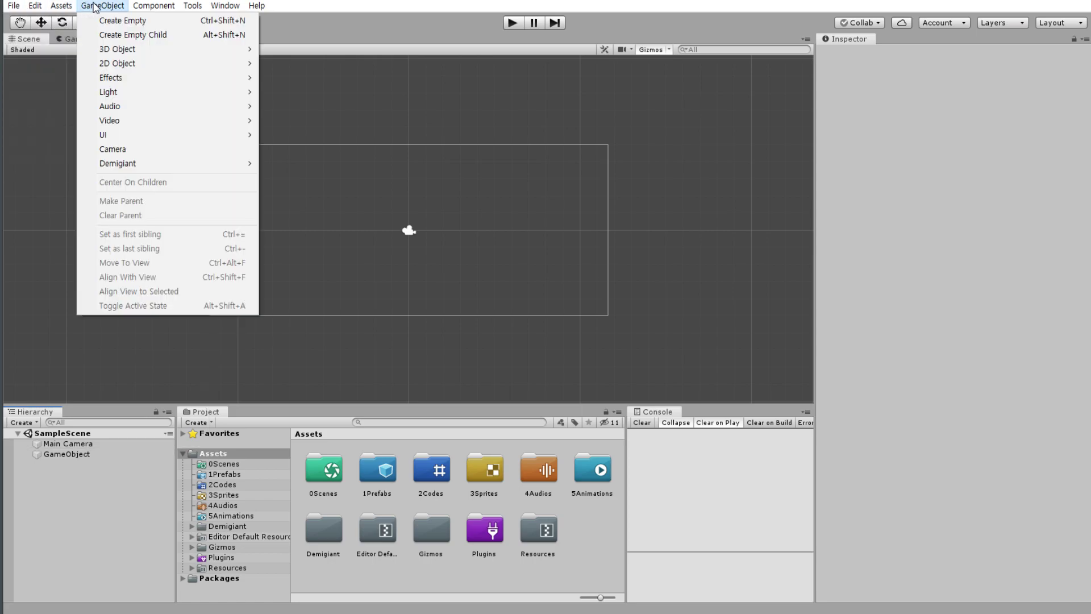
{"action": "mouse_move", "coordinate": [193, 5]}
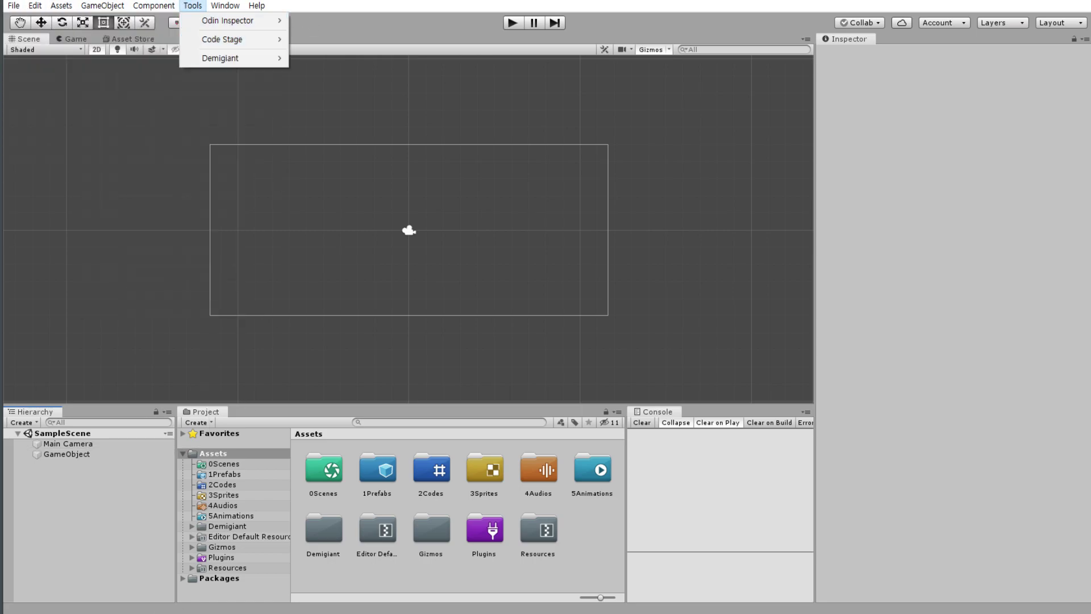
{"action": "key", "text": "Escape"}
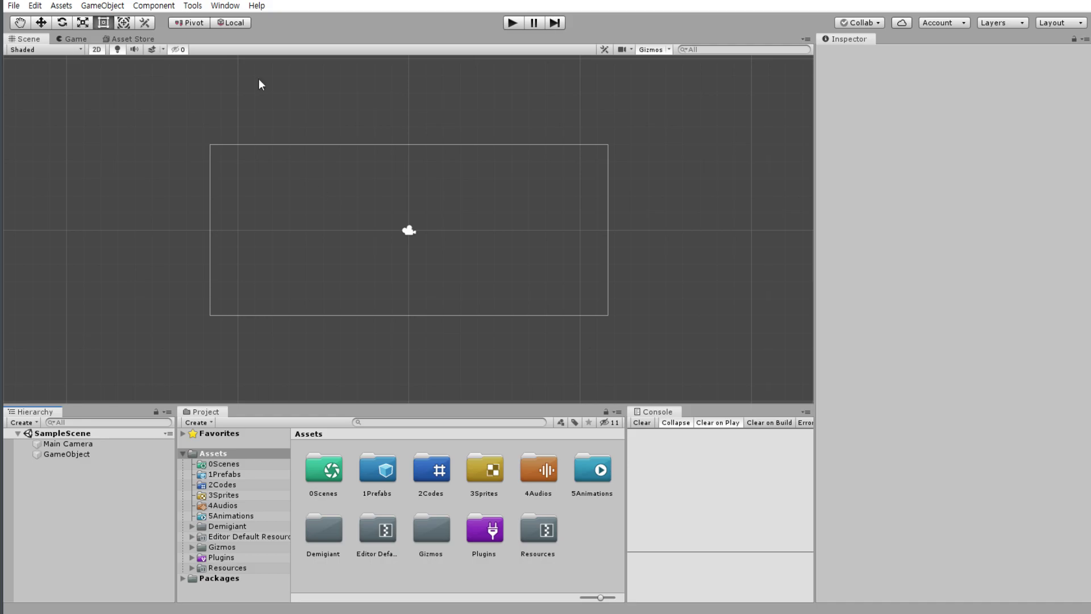
{"action": "left_click", "coordinate": [225, 5]}
Open Odin's Getting Started guide and start importing the RPG Editor sample package.
{"action": "mouse_move", "coordinate": [192, 5]}
{"action": "mouse_move", "coordinate": [233, 22]}
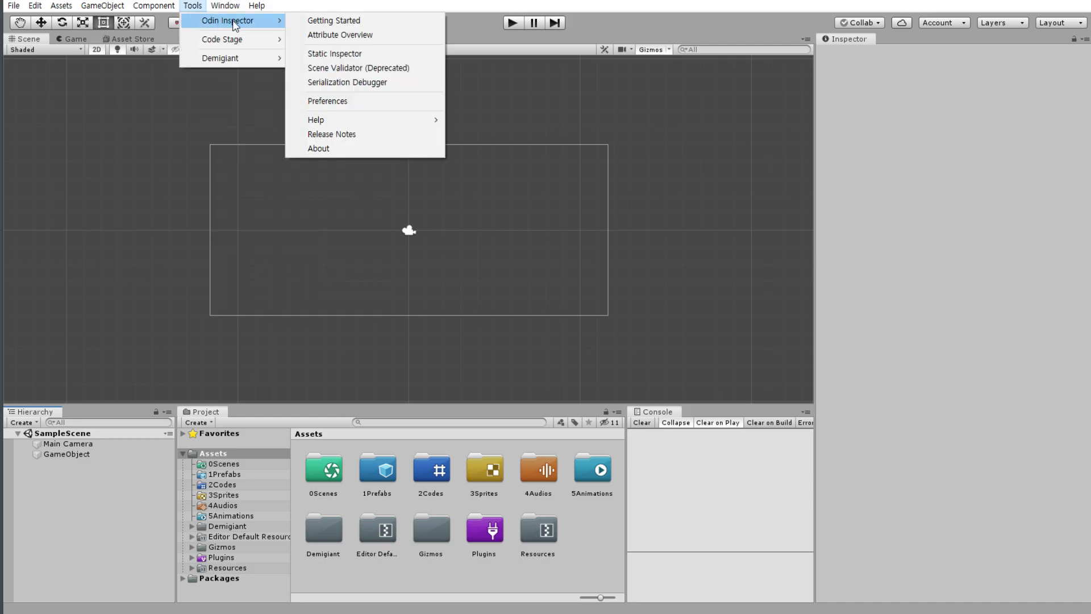
{"action": "left_click", "coordinate": [327, 22]}
{"action": "scroll", "coordinate": [433, 418], "scroll_direction": "down", "scroll_amount": 5}
{"action": "scroll", "coordinate": [433, 418], "scroll_direction": "up", "scroll_amount": 1}
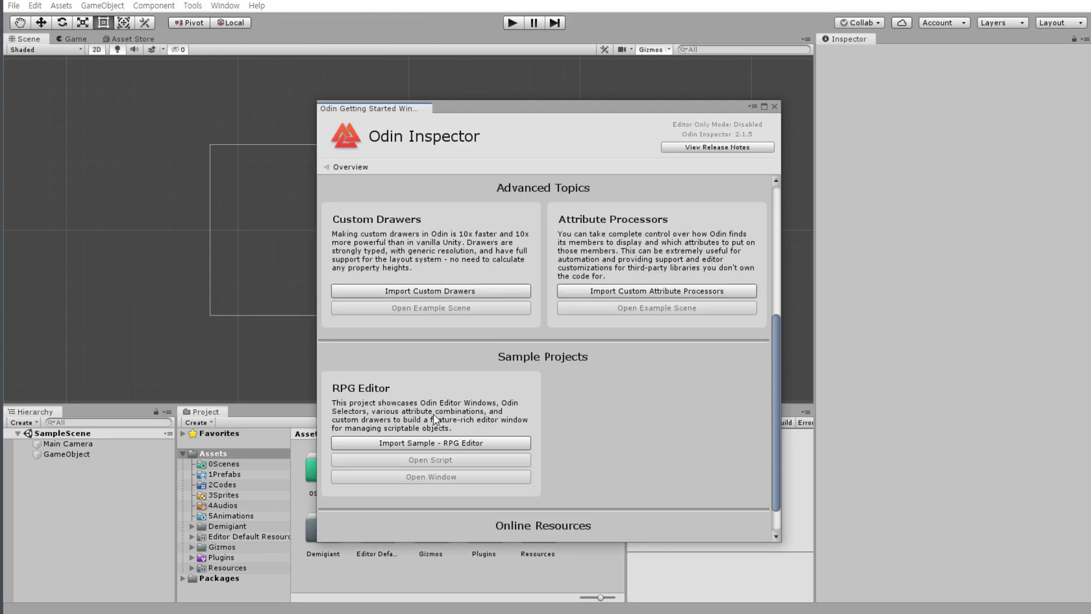
{"action": "left_click", "coordinate": [457, 446]}
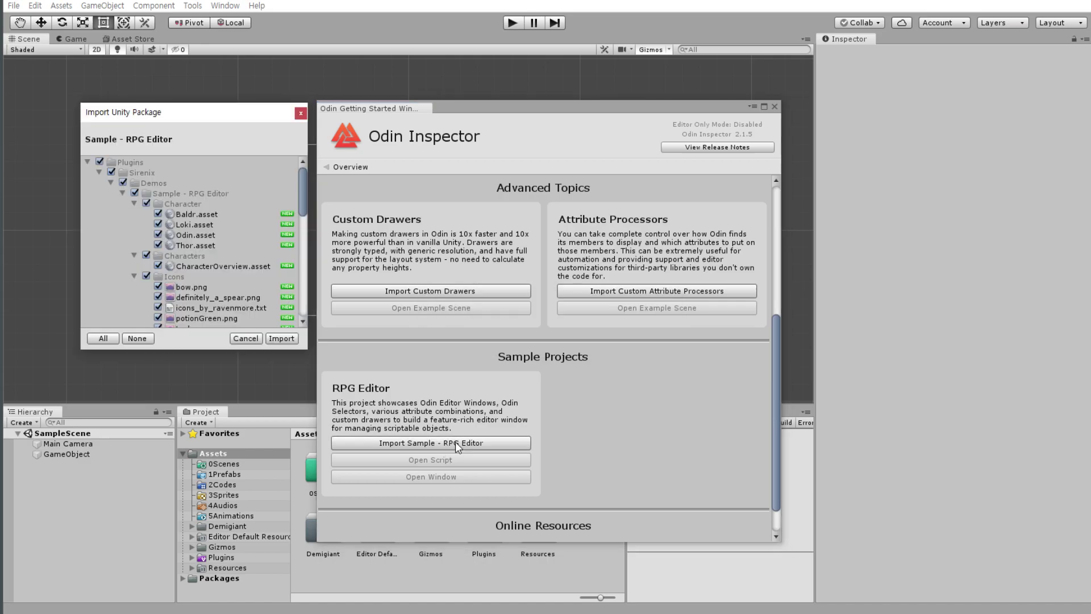
Collapse and re-expand the Demos and Sample - RPG Editor folders in the package tree.
{"action": "scroll", "coordinate": [304, 211], "scroll_direction": "down", "scroll_amount": 3}
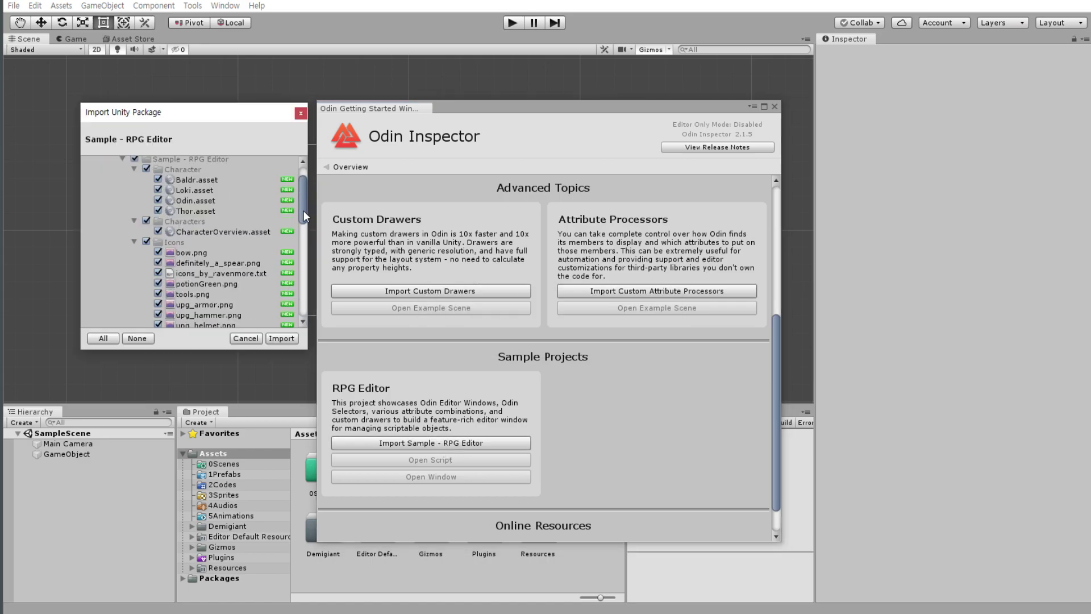
{"action": "mouse_move", "coordinate": [303, 210]}
{"action": "left_mouse_down"}
{"action": "mouse_move", "coordinate": [310, 318]}
{"action": "mouse_move", "coordinate": [299, 176]}
{"action": "left_mouse_up"}
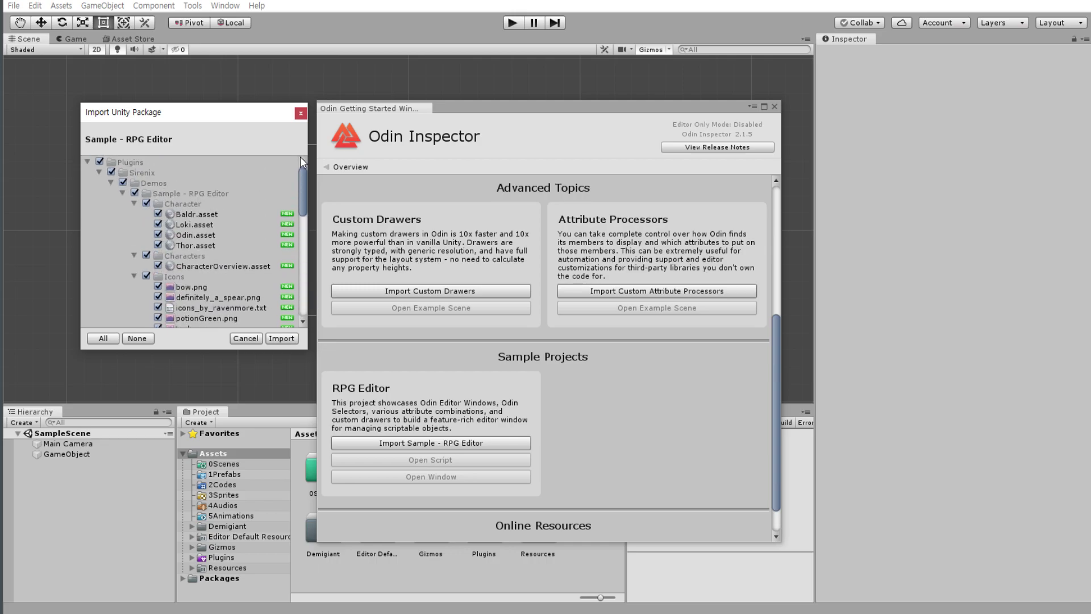
{"action": "mouse_move", "coordinate": [300, 184]}
{"action": "left_mouse_down"}
{"action": "mouse_move", "coordinate": [303, 298]}
{"action": "mouse_move", "coordinate": [305, 186]}
{"action": "left_mouse_up"}
{"action": "left_click", "coordinate": [110, 182]}
{"action": "left_click", "coordinate": [111, 183]}
{"action": "left_click", "coordinate": [111, 182]}
{"action": "left_click", "coordinate": [111, 183]}
{"action": "left_click", "coordinate": [123, 193]}
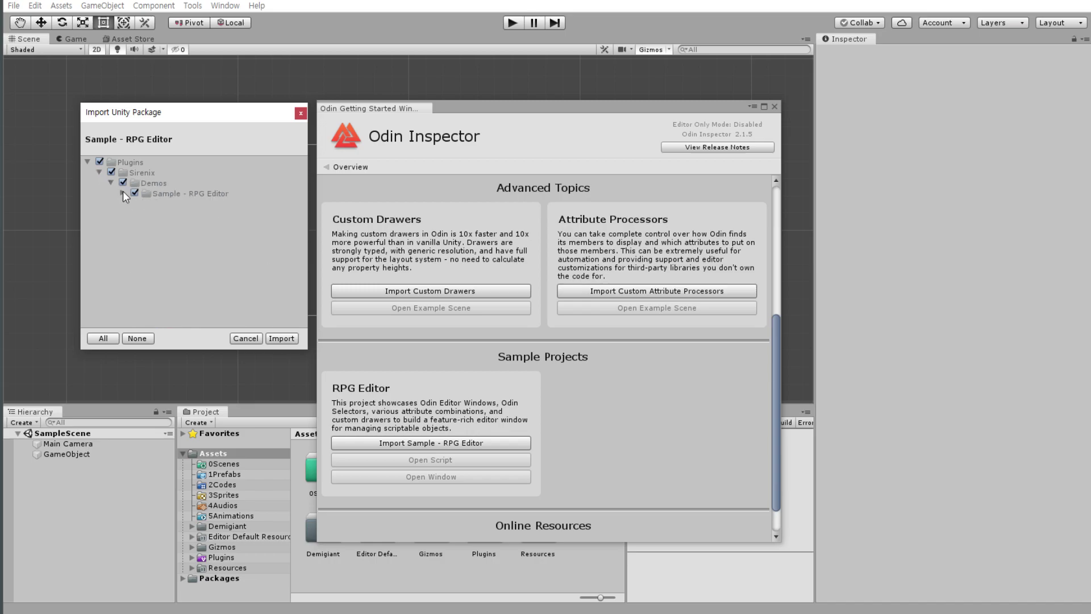
{"action": "left_click", "coordinate": [122, 193]}
Collapse the Character, Characters, Icons, Items and Scripts folders, then dismiss the import dialog.
{"action": "left_click", "coordinate": [138, 204]}
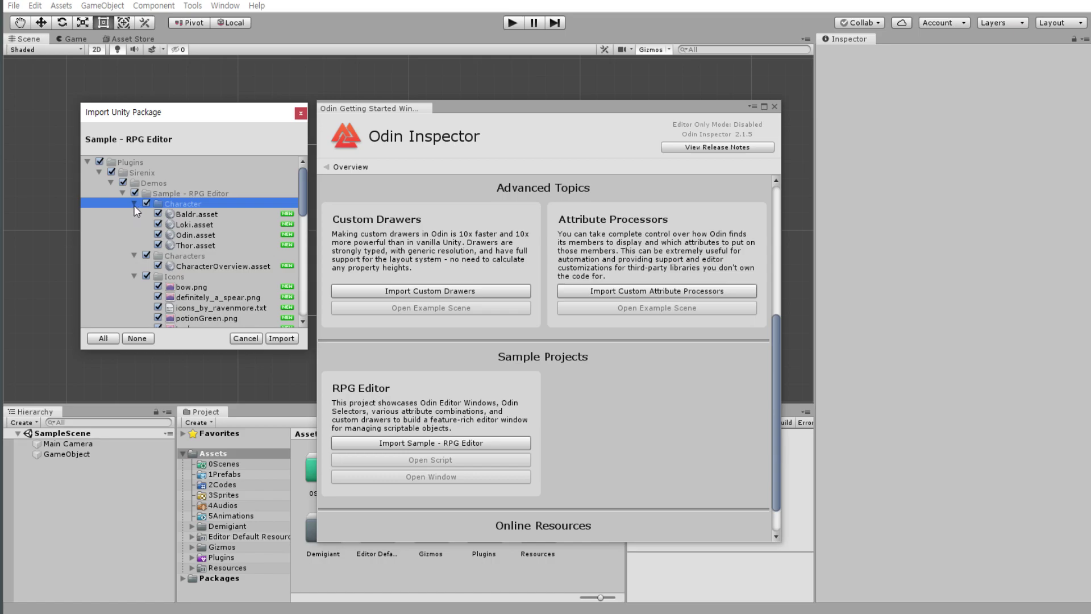
{"action": "left_click", "coordinate": [134, 204]}
{"action": "left_click", "coordinate": [134, 213]}
{"action": "left_click", "coordinate": [134, 223]}
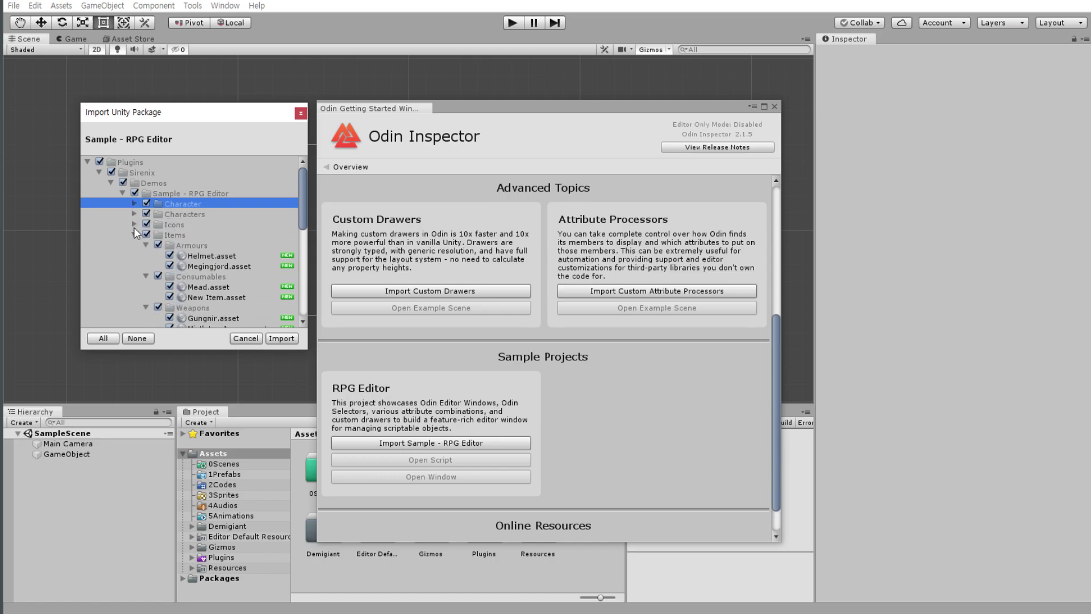
{"action": "left_click", "coordinate": [134, 234]}
{"action": "left_click", "coordinate": [134, 245]}
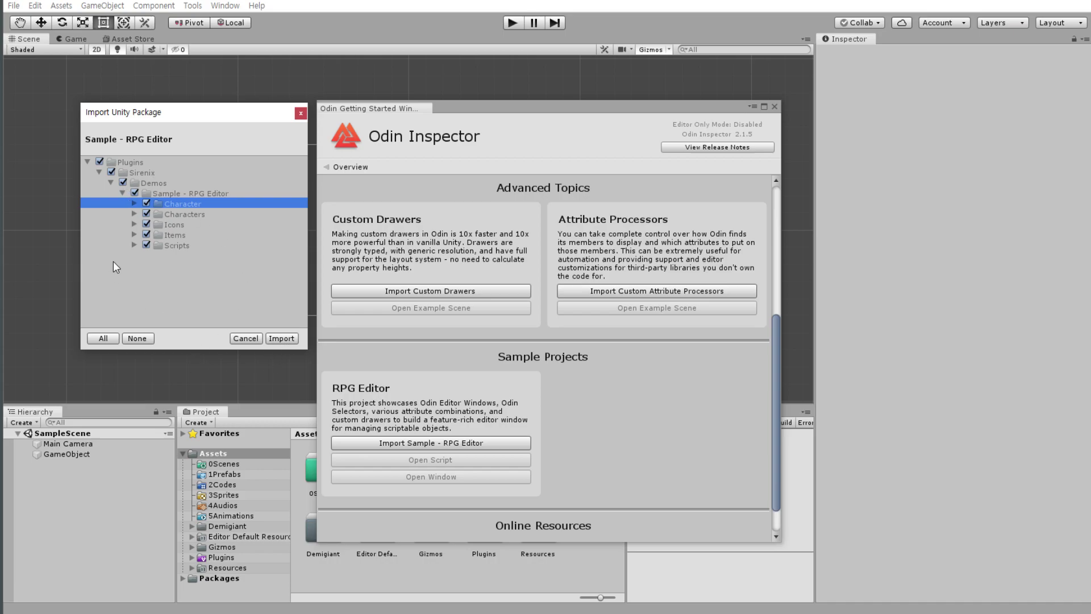
{"action": "left_click", "coordinate": [135, 245]}
{"action": "left_click", "coordinate": [134, 245]}
{"action": "left_click", "coordinate": [134, 234]}
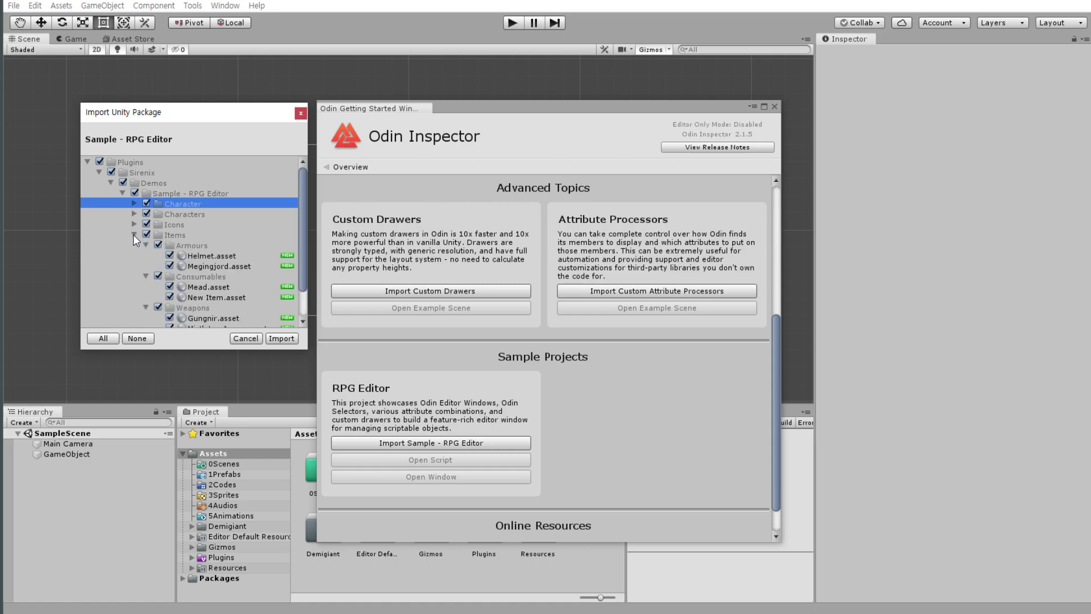
{"action": "left_click", "coordinate": [133, 234]}
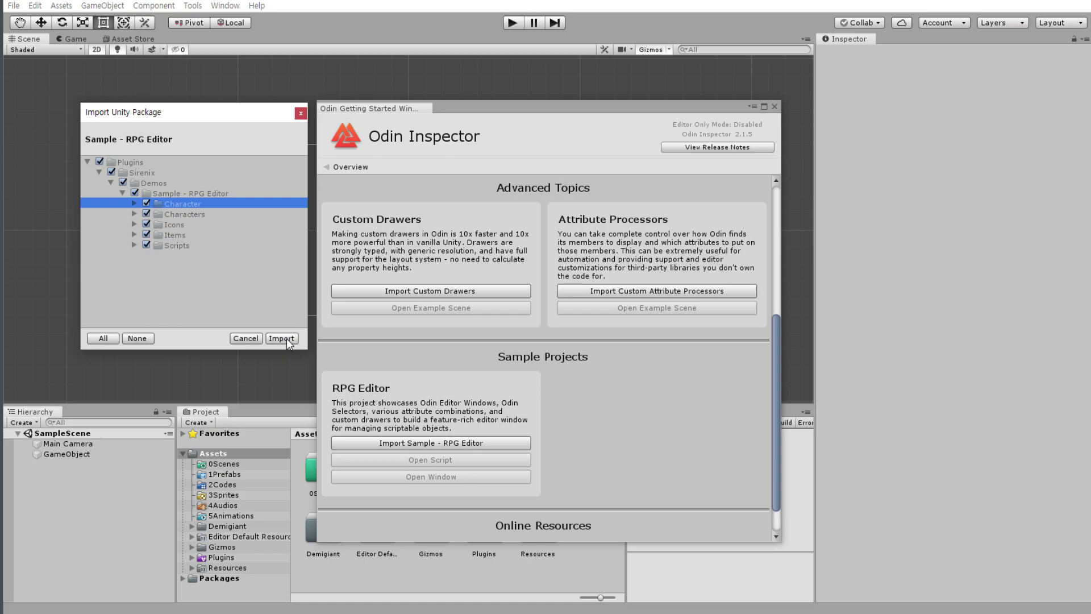
{"action": "left_click", "coordinate": [302, 113]}
{"action": "scroll", "coordinate": [654, 423], "scroll_direction": "up", "scroll_amount": 5}
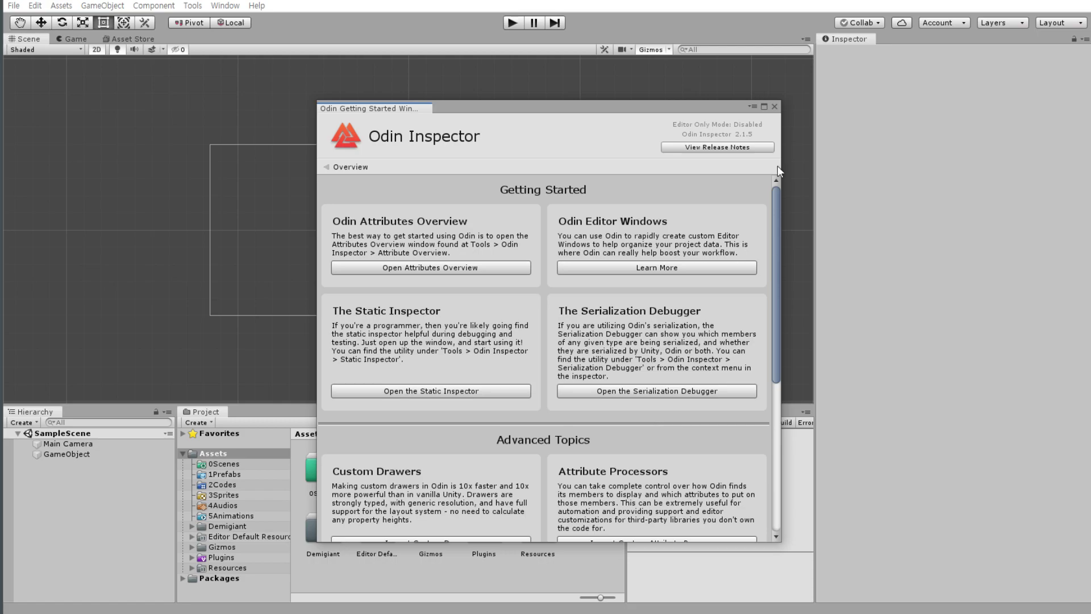
Close Getting Started, open Odin - Inspector and Serializer's store page and enlarge the Import Odin screenshot.
{"action": "left_click", "coordinate": [772, 106]}
{"action": "left_click", "coordinate": [137, 39]}
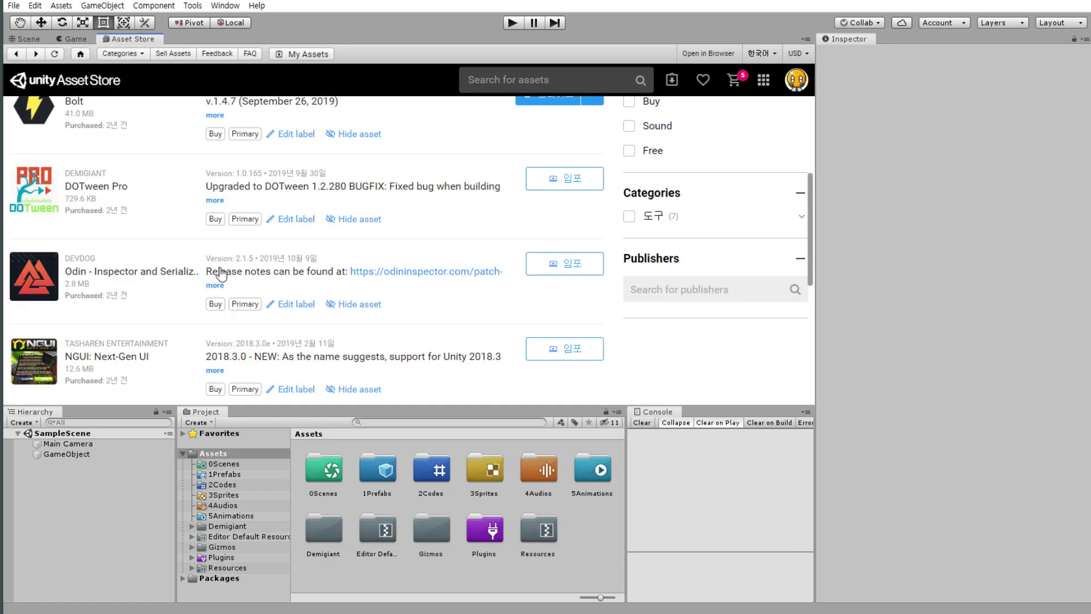
{"action": "left_click", "coordinate": [157, 272]}
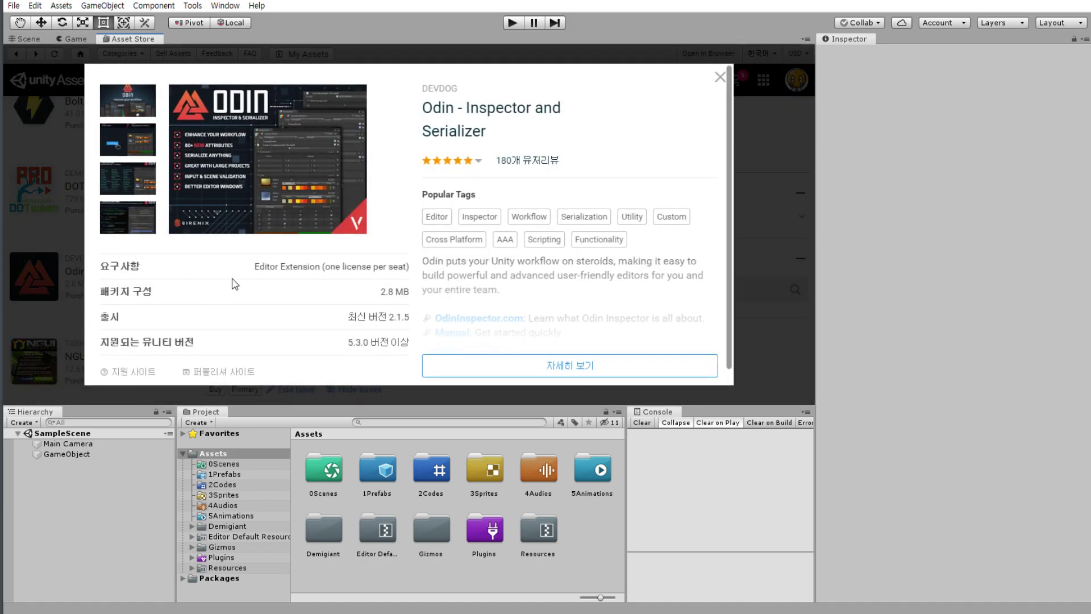
{"action": "left_click", "coordinate": [536, 112]}
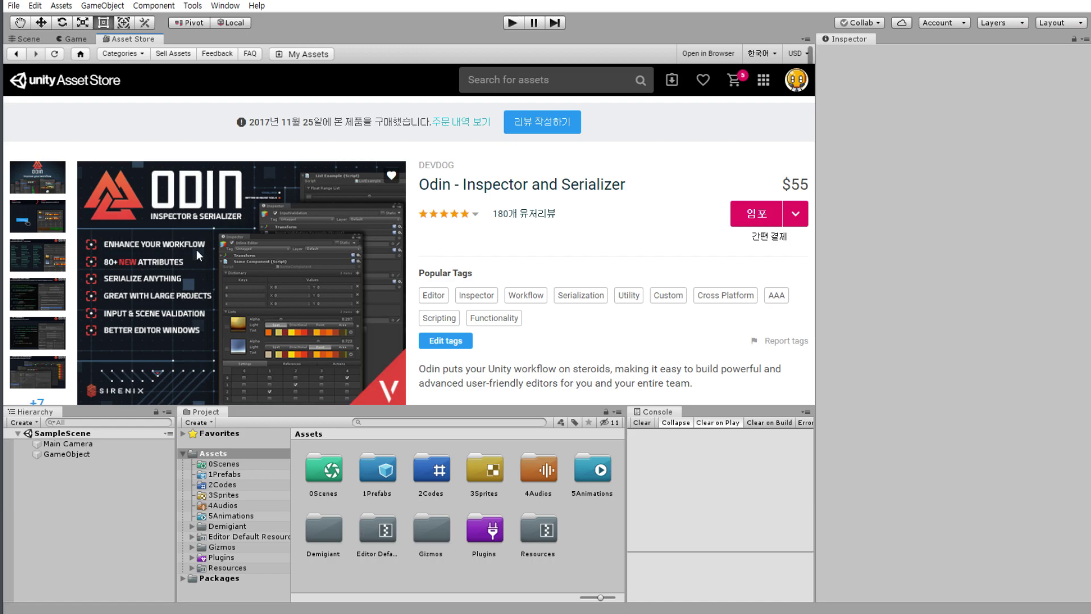
{"action": "left_click", "coordinate": [42, 216]}
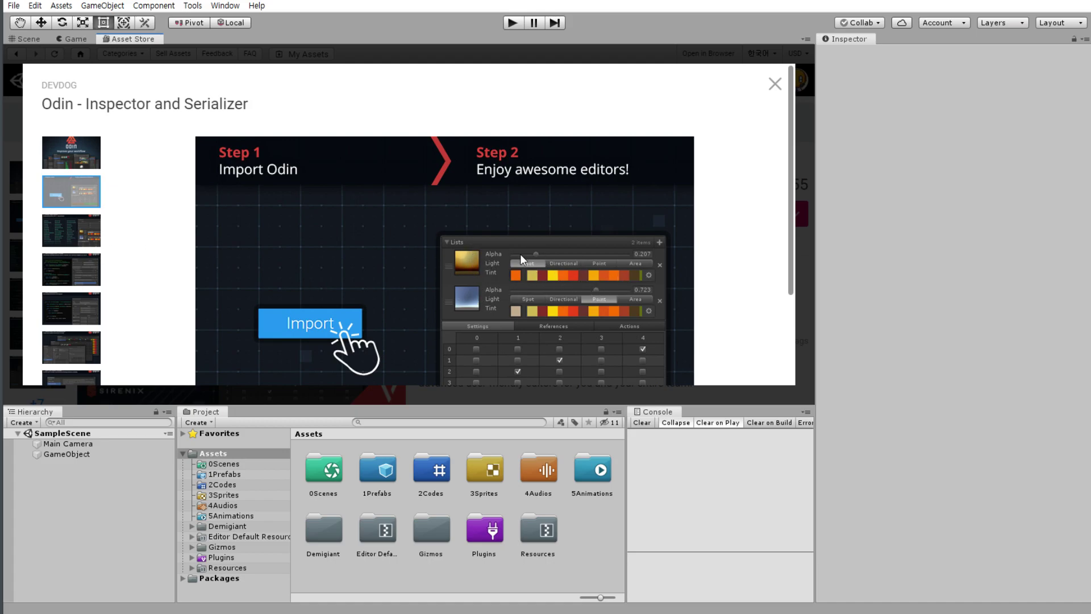
View the Easy Editors, Serialize Anything, Dictionaries, Odin Editor Windows and Editor Only Mode screenshots.
{"action": "scroll", "coordinate": [521, 255], "scroll_direction": "down", "scroll_amount": 2}
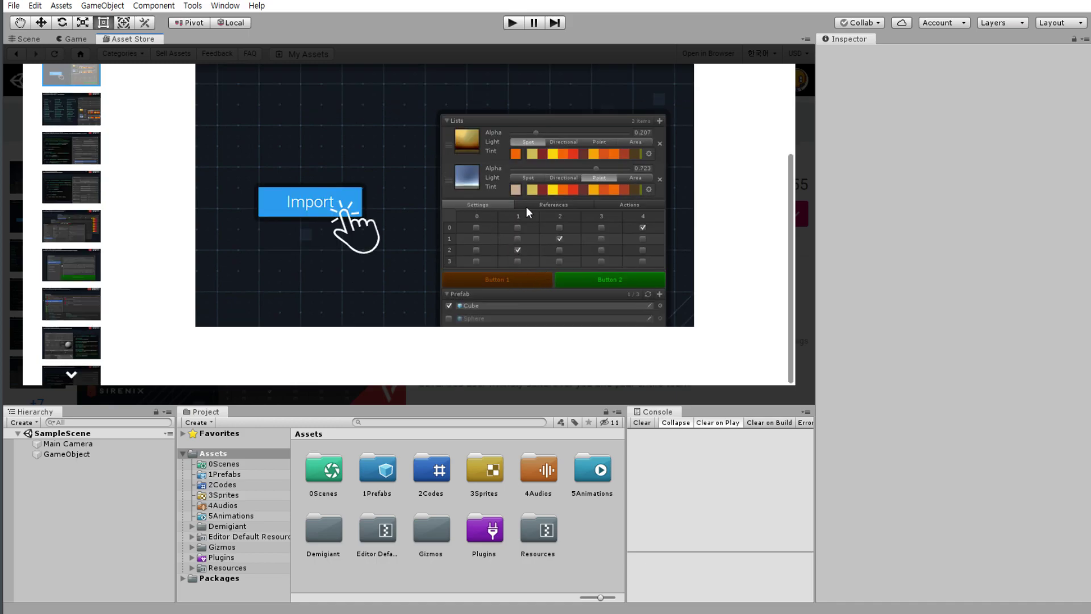
{"action": "scroll", "coordinate": [524, 261], "scroll_direction": "up", "scroll_amount": 2}
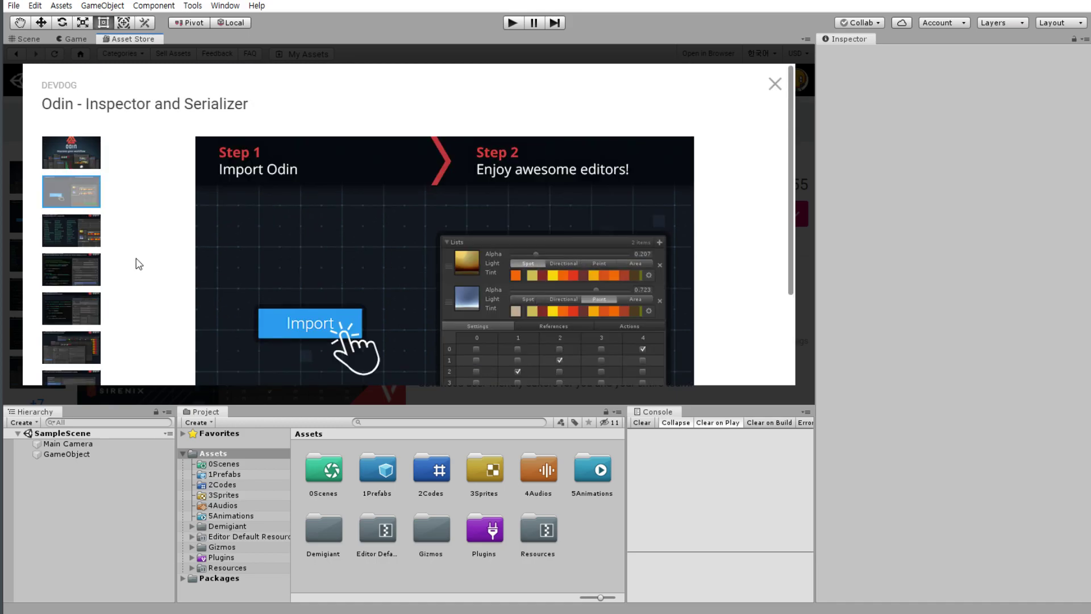
{"action": "left_click", "coordinate": [68, 241]}
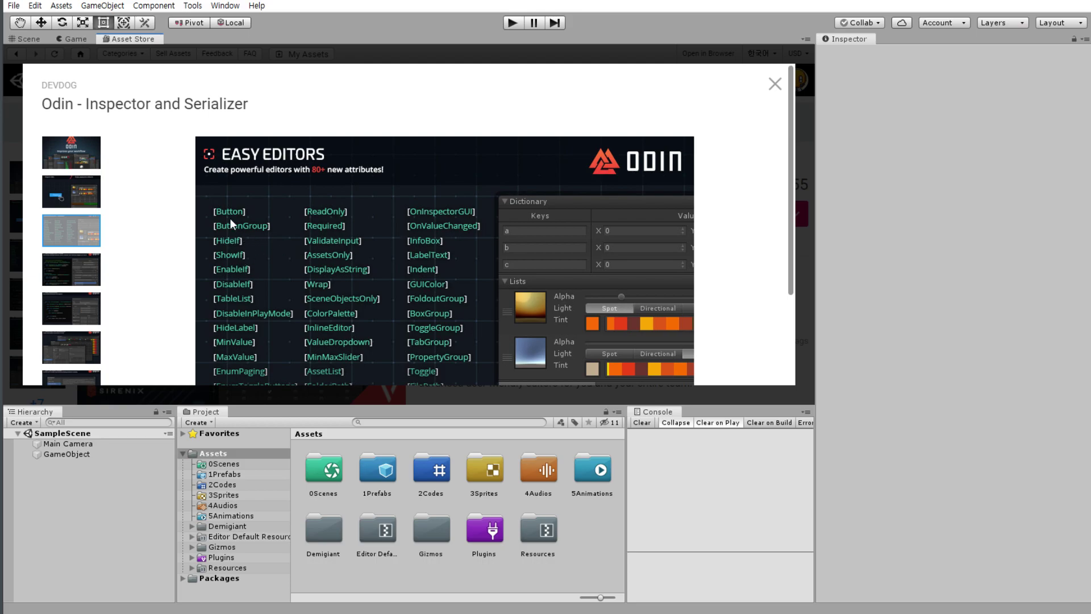
{"action": "scroll", "coordinate": [230, 218], "scroll_direction": "down", "scroll_amount": 1}
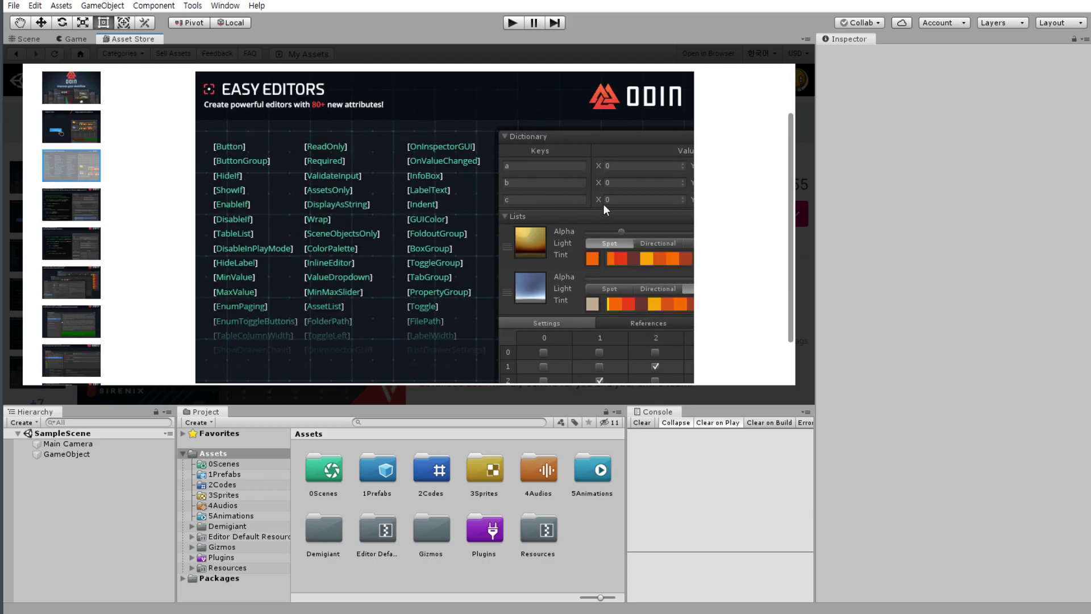
{"action": "left_click", "coordinate": [63, 217]}
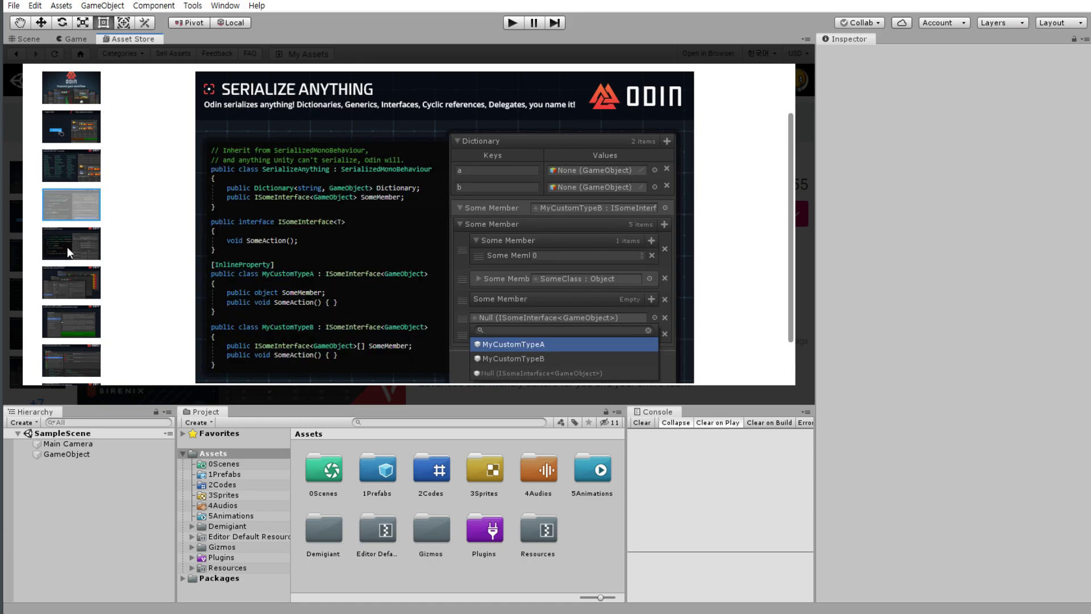
{"action": "left_click", "coordinate": [68, 250]}
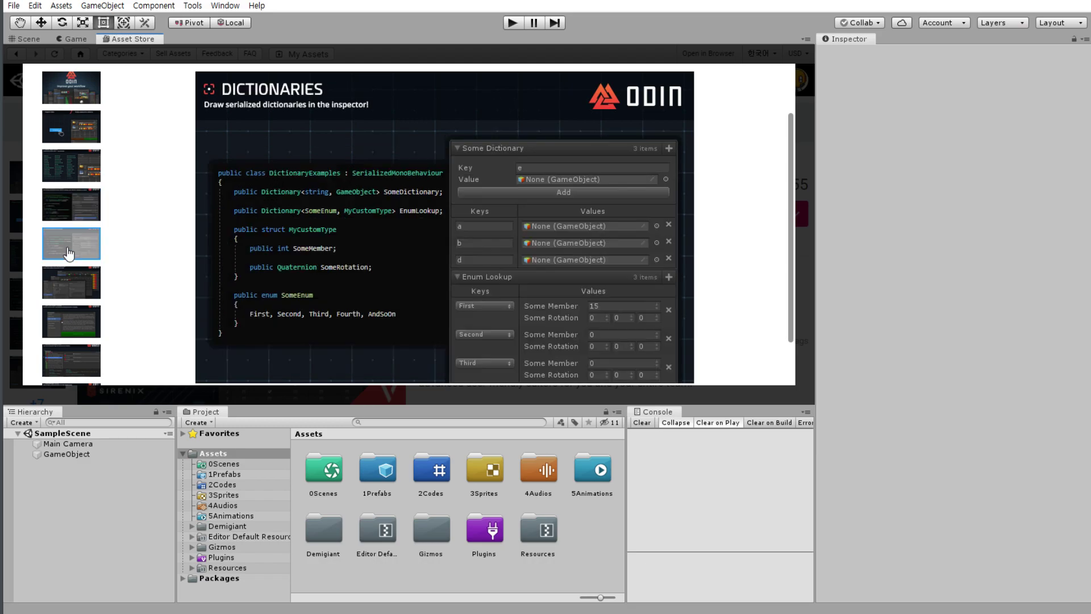
{"action": "left_click", "coordinate": [63, 319]}
{"action": "left_click", "coordinate": [78, 293]}
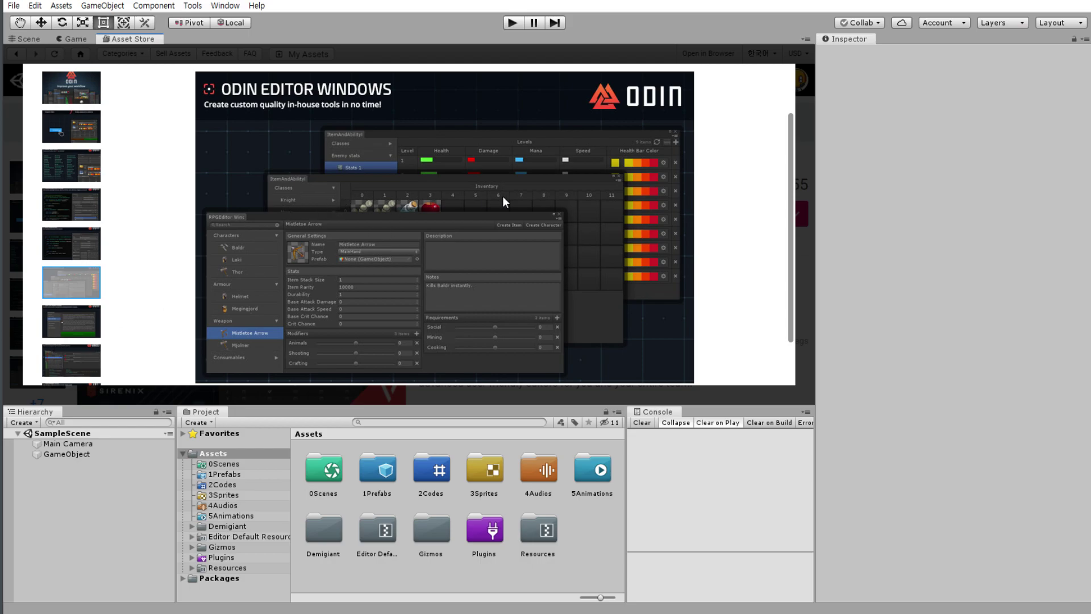
{"action": "left_click", "coordinate": [78, 322]}
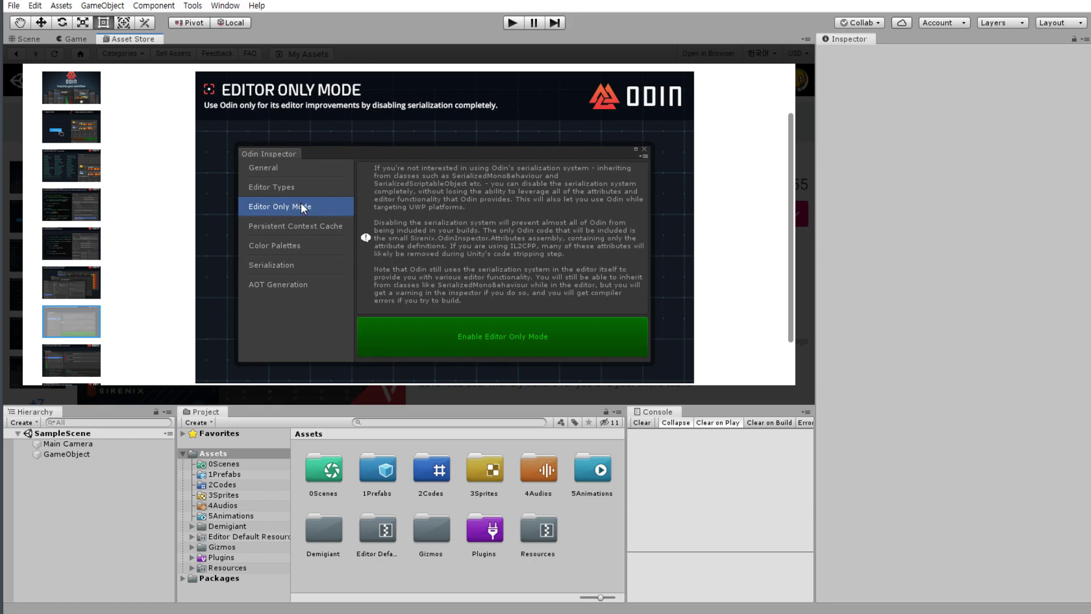
View the Scene Validator, Inline Editor Examples, SimpleListExamples and NoBoilerplate screenshots.
{"action": "scroll", "coordinate": [85, 307], "scroll_direction": "down", "scroll_amount": 1}
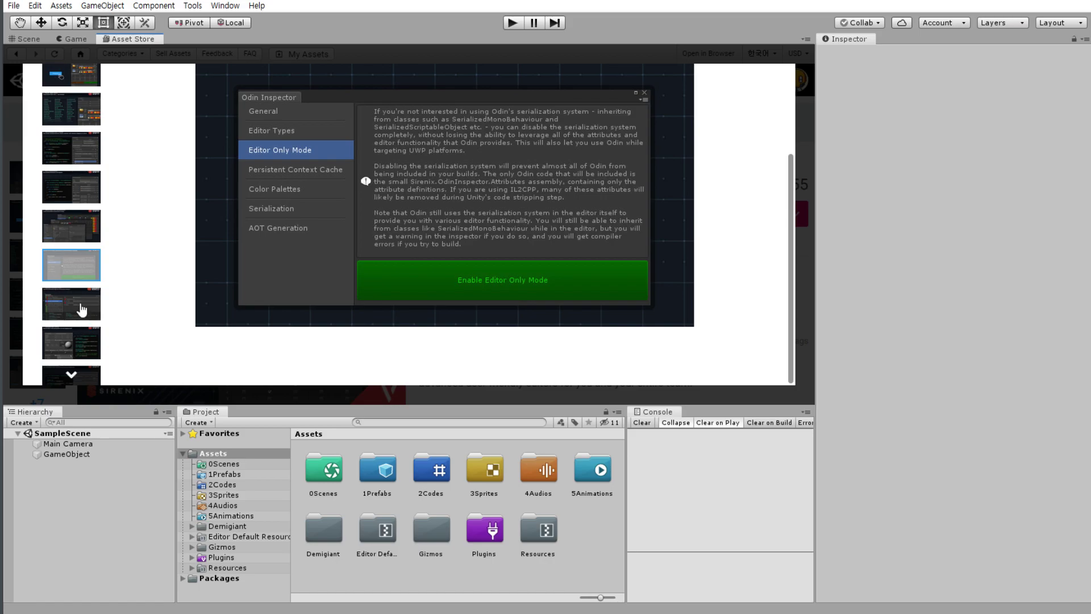
{"action": "left_click", "coordinate": [85, 307]}
{"action": "left_click", "coordinate": [72, 349]}
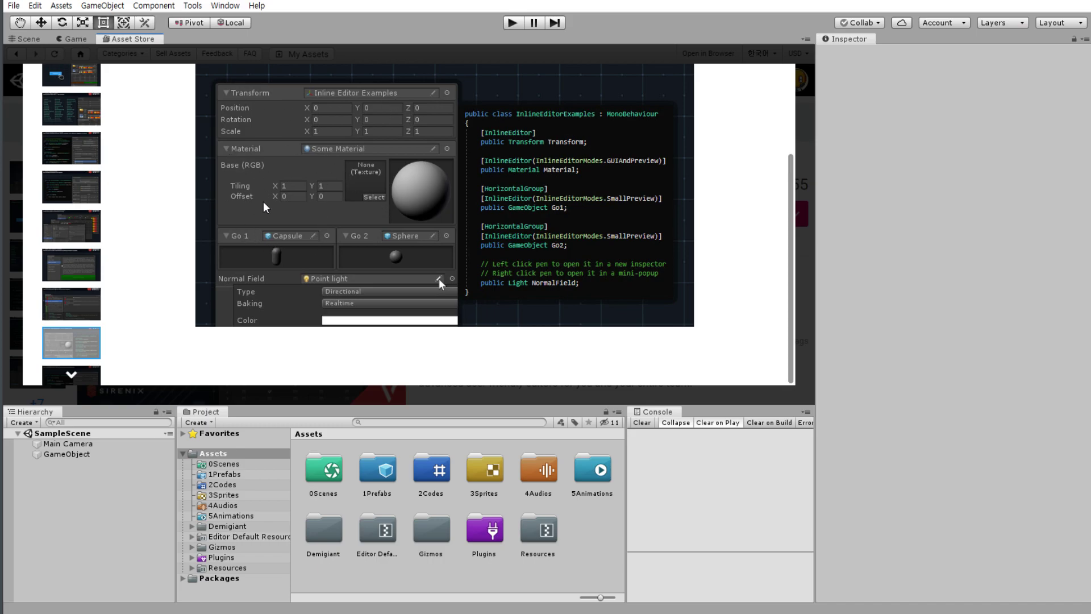
{"action": "left_click", "coordinate": [72, 377]}
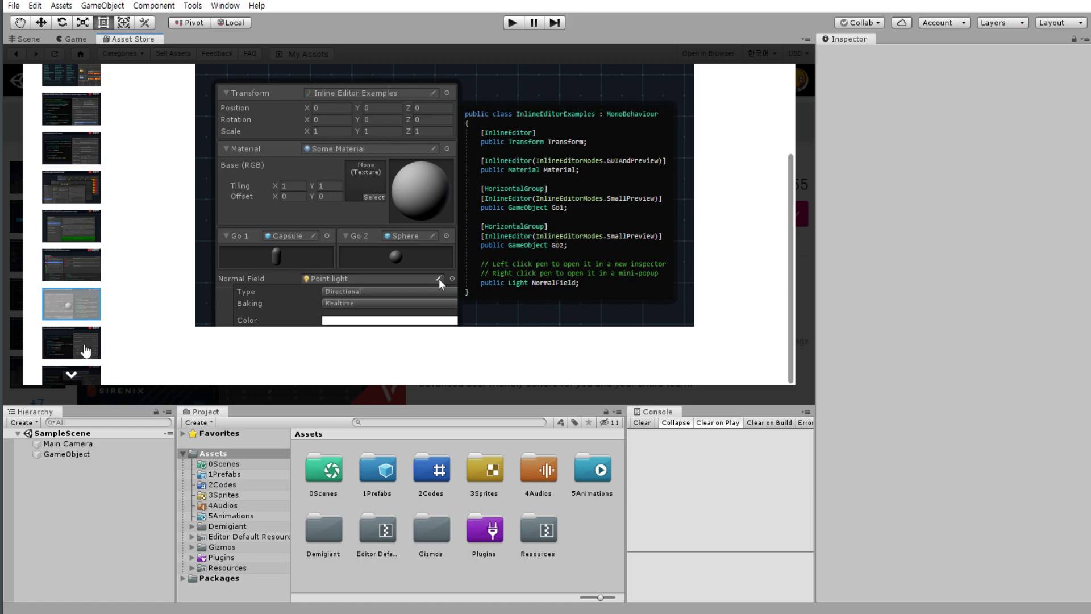
{"action": "left_click", "coordinate": [69, 376]}
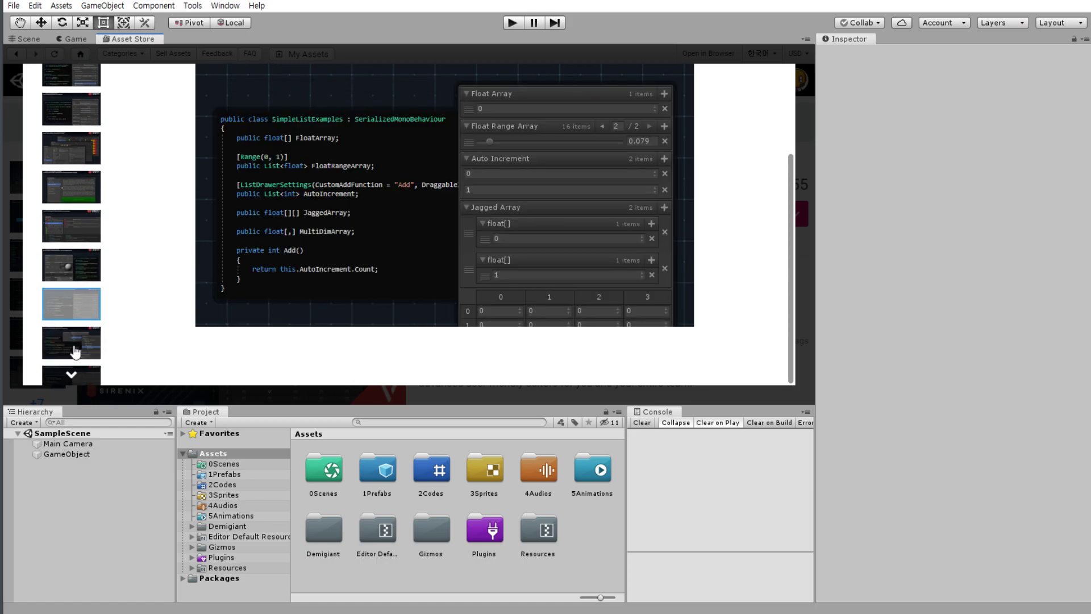
{"action": "left_click", "coordinate": [70, 377]}
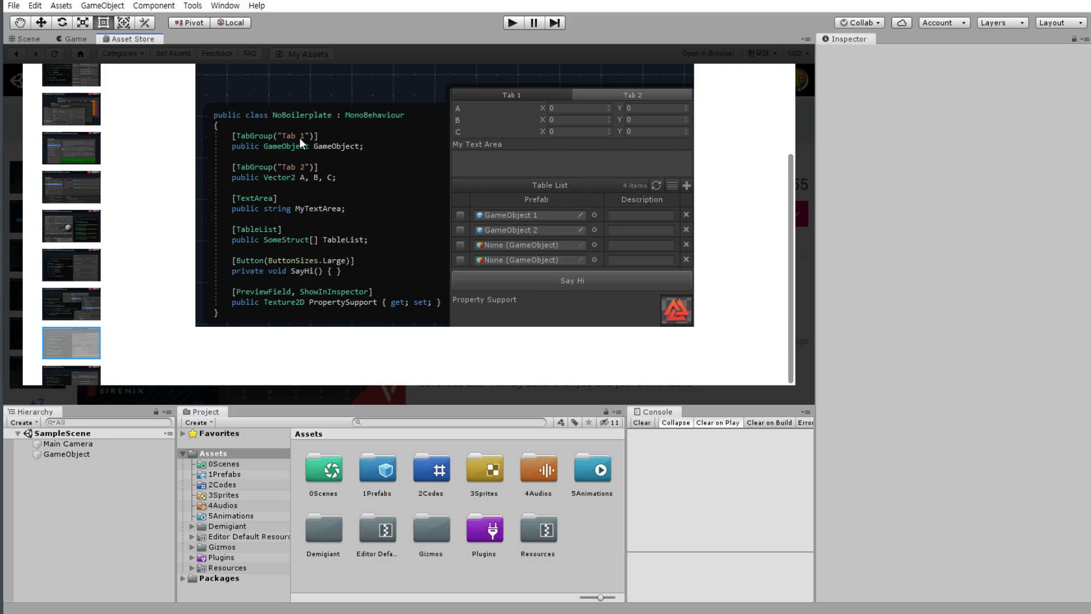
View the Color Palettes screenshot, close the gallery and go back to My Assets.
{"action": "left_click", "coordinate": [80, 380]}
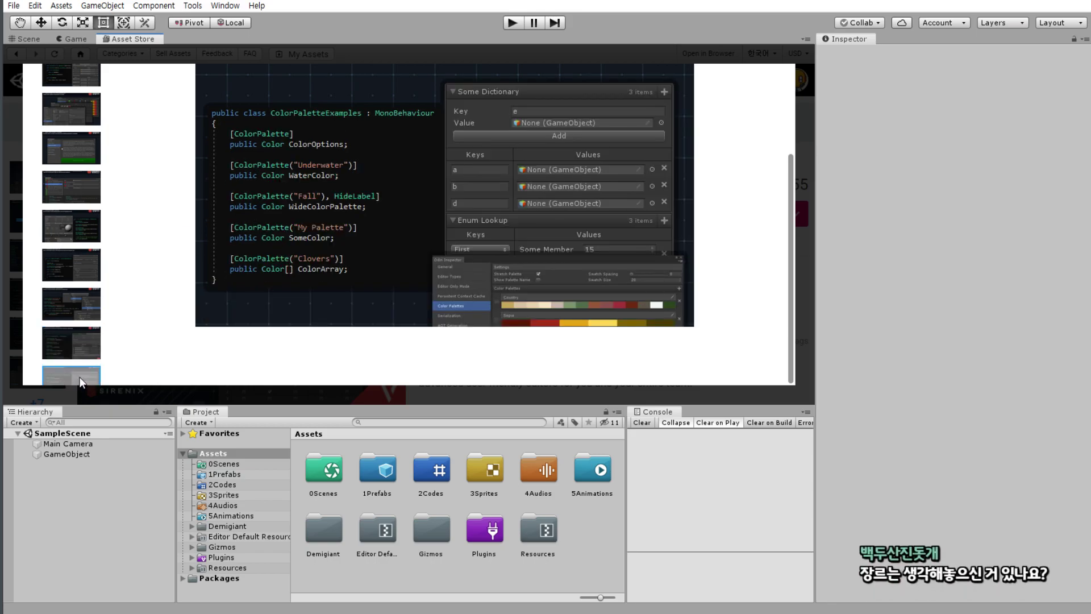
{"action": "scroll", "coordinate": [80, 339], "scroll_direction": "up", "scroll_amount": 3}
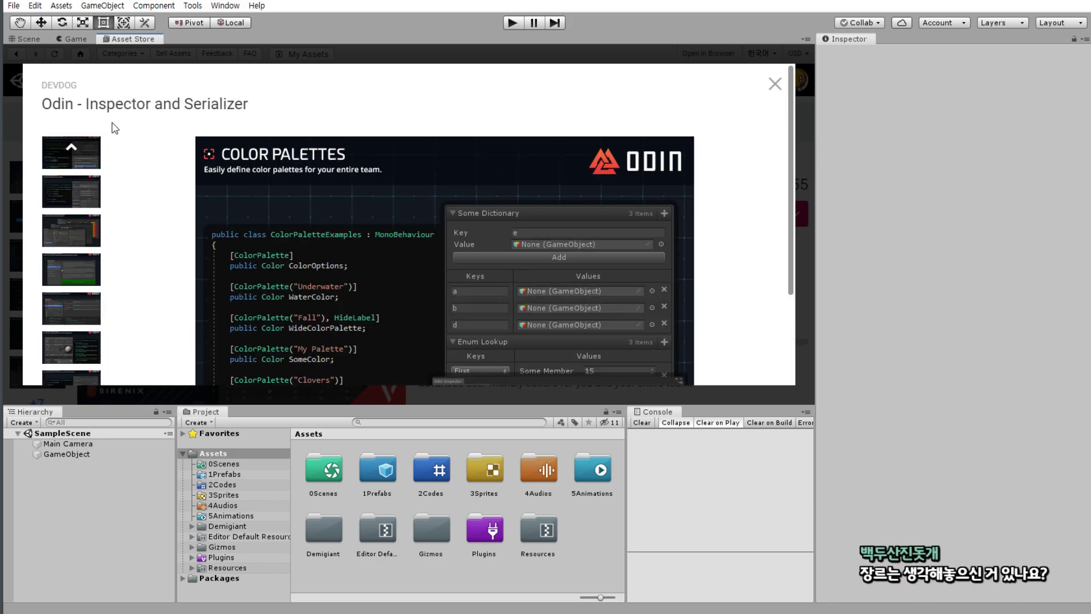
{"action": "scroll", "coordinate": [384, 247], "scroll_direction": "down", "scroll_amount": 1}
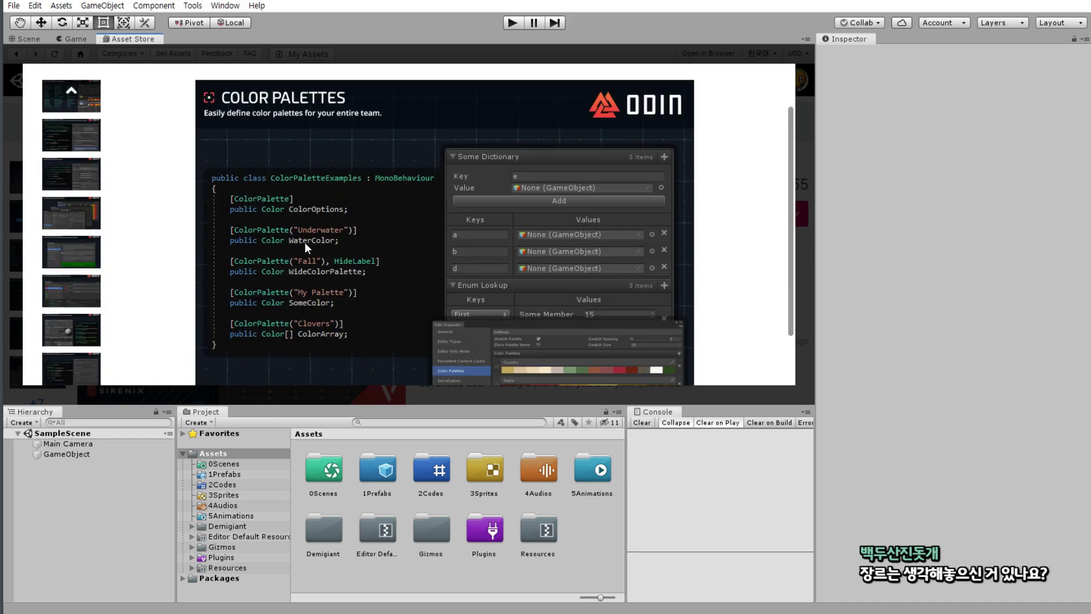
{"action": "scroll", "coordinate": [315, 271], "scroll_direction": "down", "scroll_amount": 1}
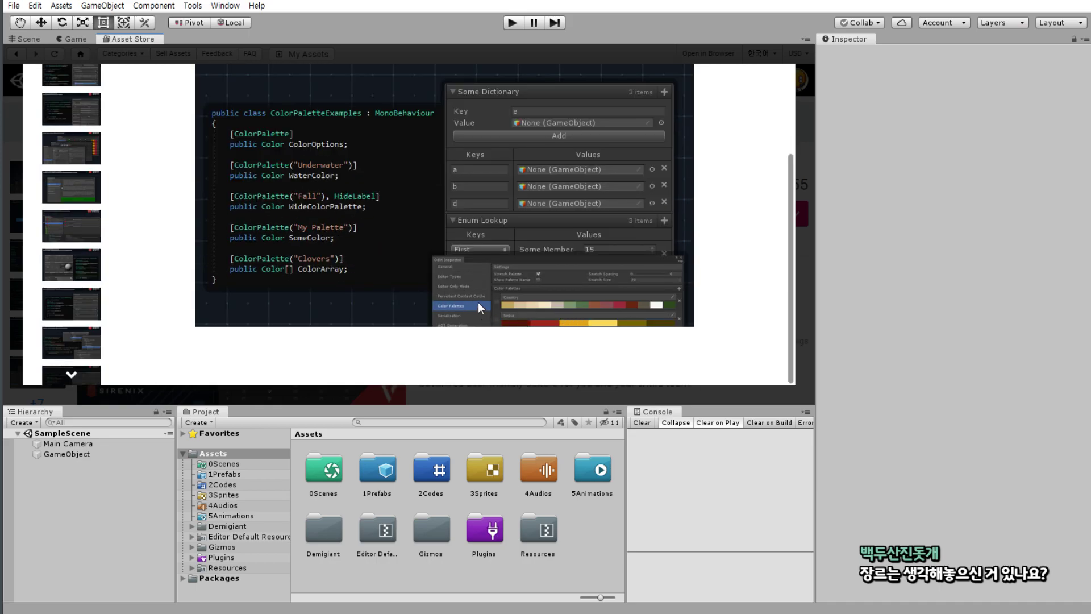
{"action": "scroll", "coordinate": [478, 302], "scroll_direction": "up", "scroll_amount": 1}
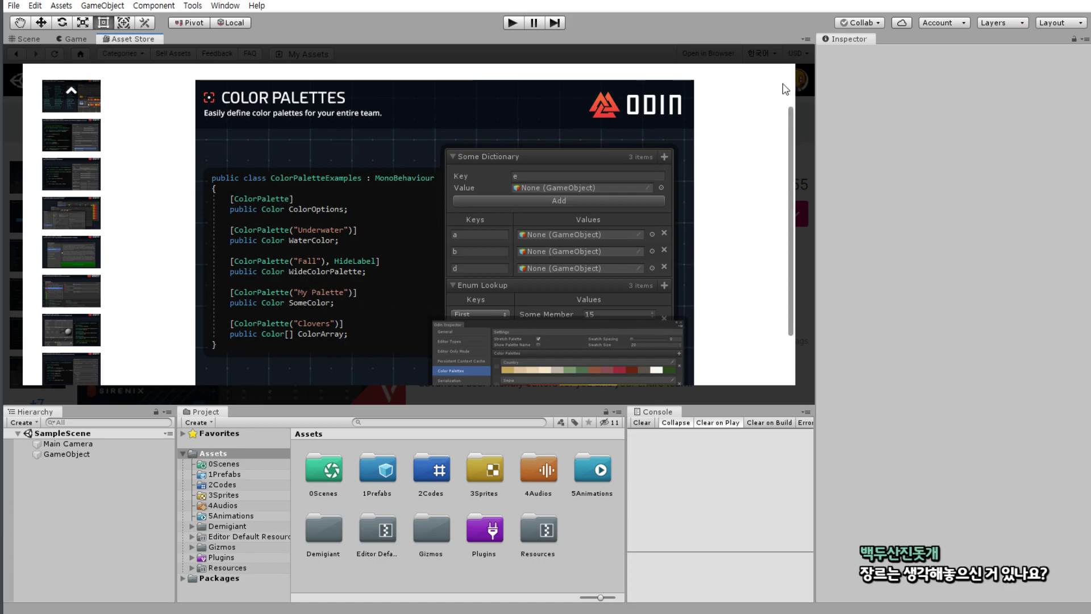
{"action": "left_click", "coordinate": [802, 56]}
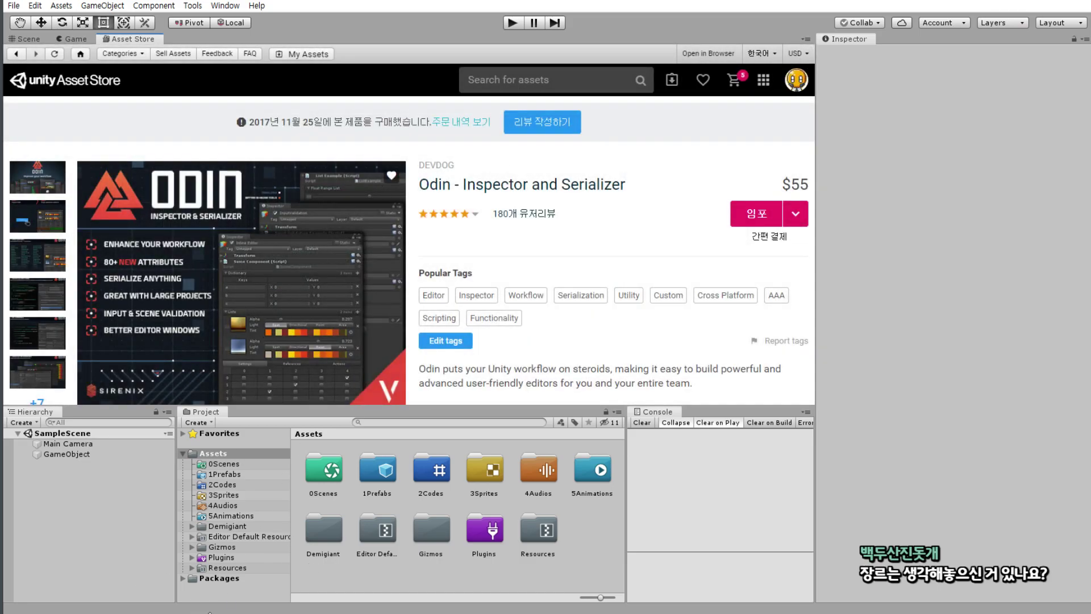
{"action": "left_click", "coordinate": [16, 55]}
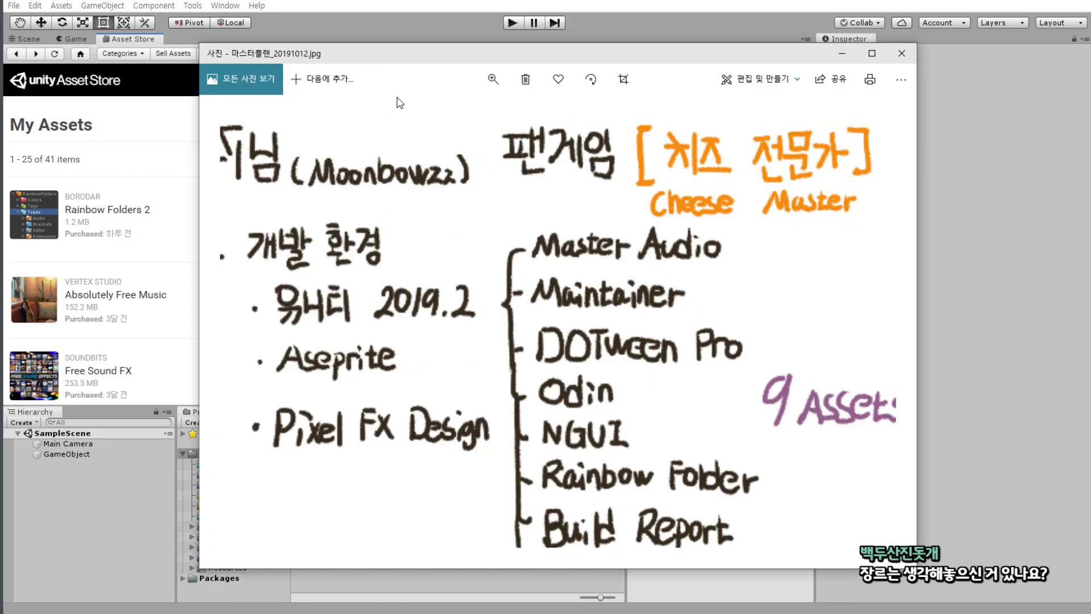
Zoom out the 마스터플랜_20191012.jpg plan photo and scroll through the whole sketch.
{"action": "left_click", "coordinate": [493, 79]}
{"action": "mouse_move", "coordinate": [487, 109]}
{"action": "left_mouse_down"}
{"action": "mouse_move", "coordinate": [449, 110]}
{"action": "mouse_move", "coordinate": [471, 109]}
{"action": "left_mouse_up"}
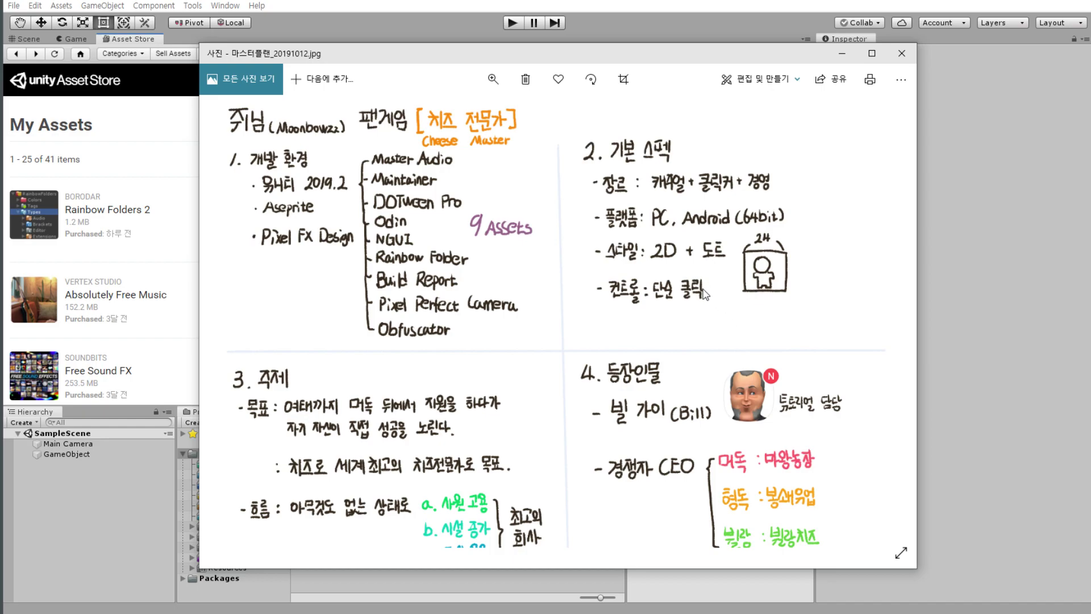
{"action": "scroll", "coordinate": [727, 297], "scroll_direction": "down", "scroll_amount": 2}
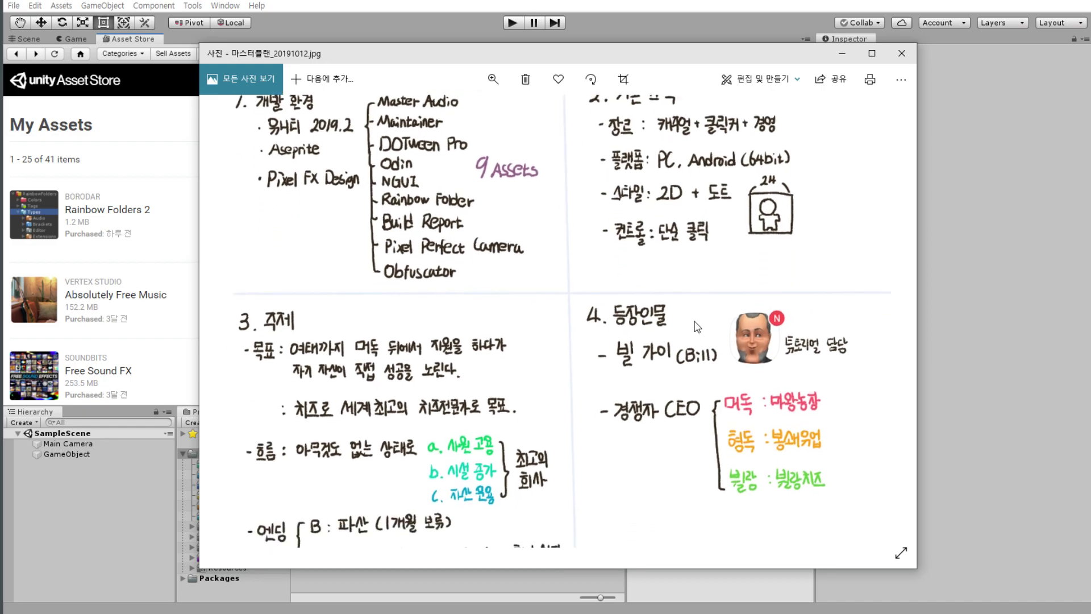
{"action": "scroll", "coordinate": [727, 298], "scroll_direction": "down", "scroll_amount": 2}
{"action": "scroll", "coordinate": [682, 299], "scroll_direction": "down", "scroll_amount": 2}
{"action": "scroll", "coordinate": [659, 299], "scroll_direction": "down", "scroll_amount": 2}
{"action": "scroll", "coordinate": [636, 270], "scroll_direction": "down", "scroll_amount": 2}
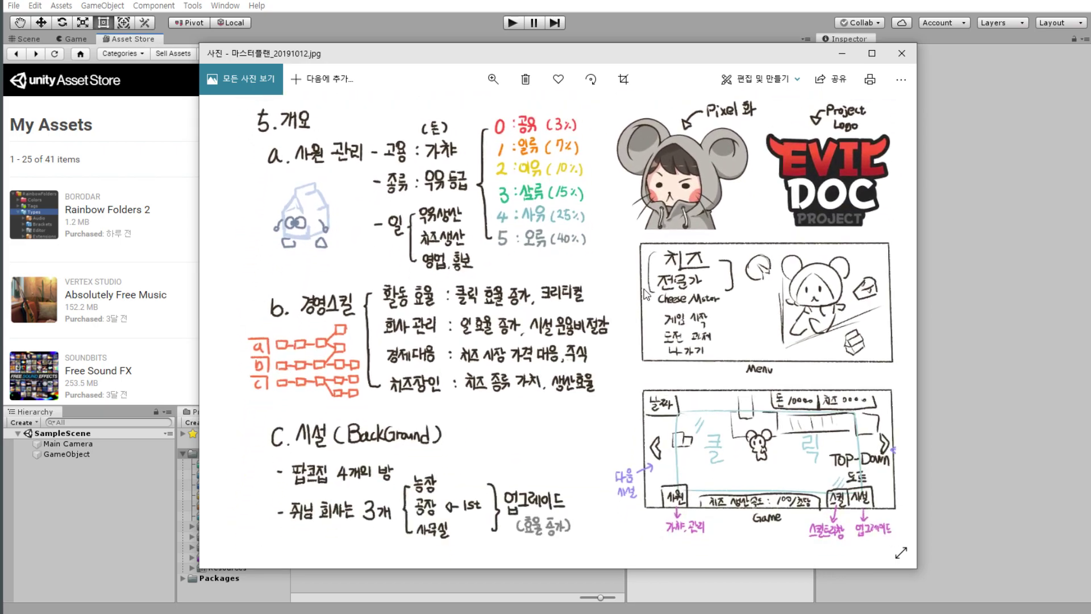
{"action": "scroll", "coordinate": [625, 264], "scroll_direction": "down", "scroll_amount": 2}
{"action": "scroll", "coordinate": [614, 259], "scroll_direction": "down", "scroll_amount": 3}
{"action": "scroll", "coordinate": [602, 250], "scroll_direction": "down", "scroll_amount": 2}
{"action": "scroll", "coordinate": [591, 227], "scroll_direction": "up", "scroll_amount": 6}
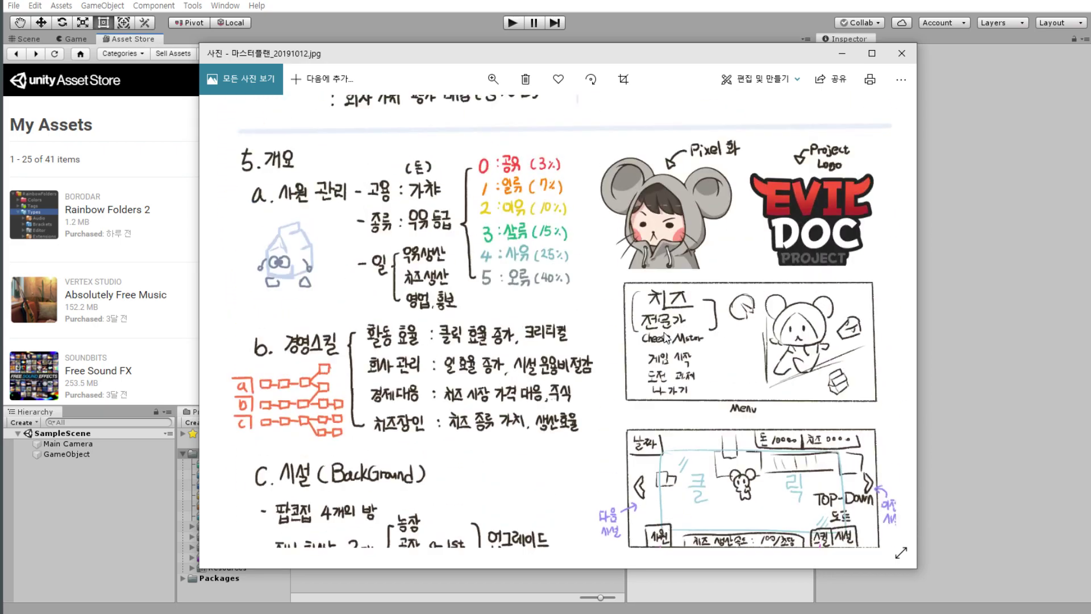
{"action": "scroll", "coordinate": [579, 171], "scroll_direction": "up", "scroll_amount": 8}
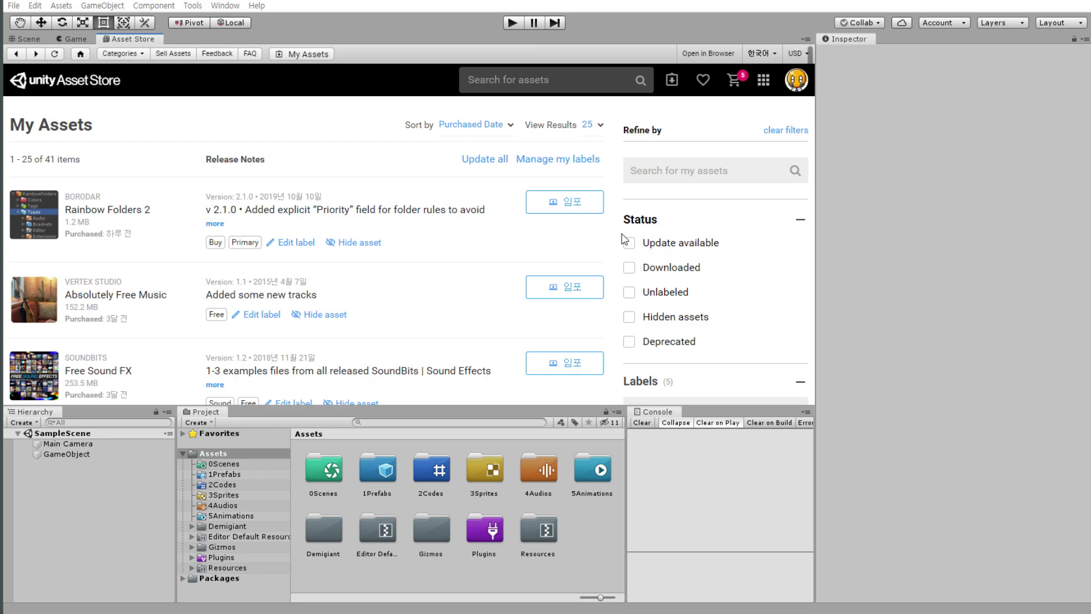
Filter My Assets to the Primary label and highlight NGUI's release date and 2018.3 version.
{"action": "scroll", "coordinate": [631, 294], "scroll_direction": "down", "scroll_amount": 3}
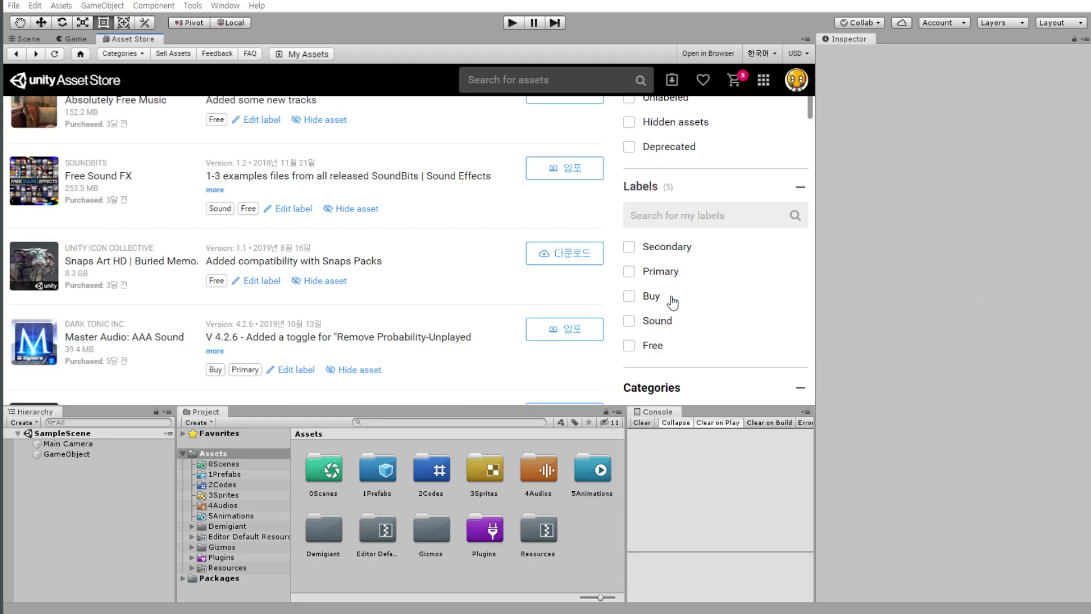
{"action": "left_click", "coordinate": [629, 271]}
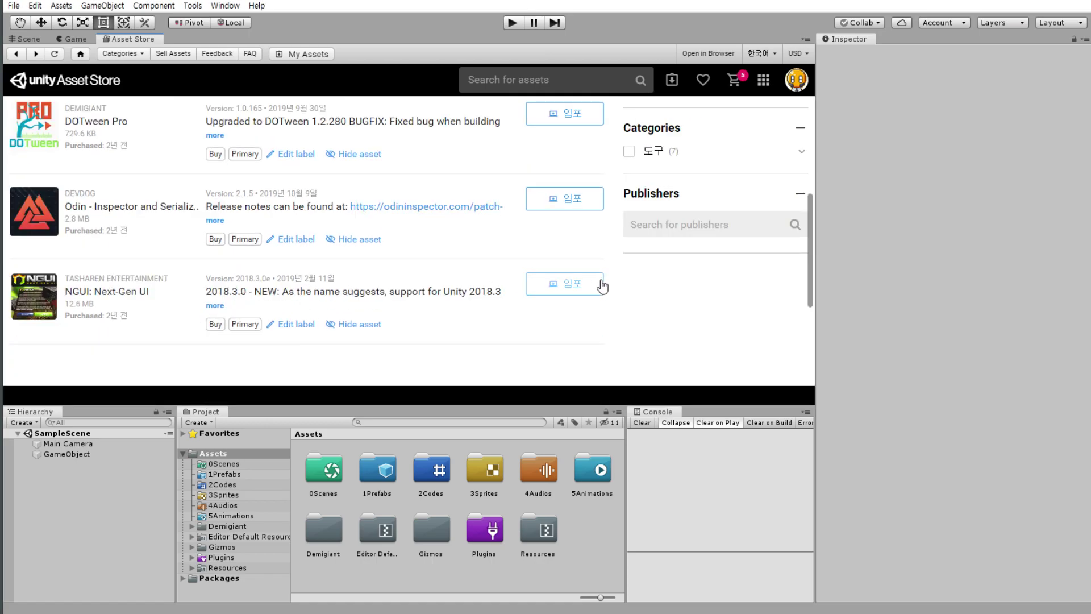
{"action": "left_click_drag", "start_coordinate": [281, 281], "coordinate": [327, 277]}
{"action": "left_click", "coordinate": [328, 278]}
{"action": "left_click_drag", "start_coordinate": [208, 291], "coordinate": [237, 293]}
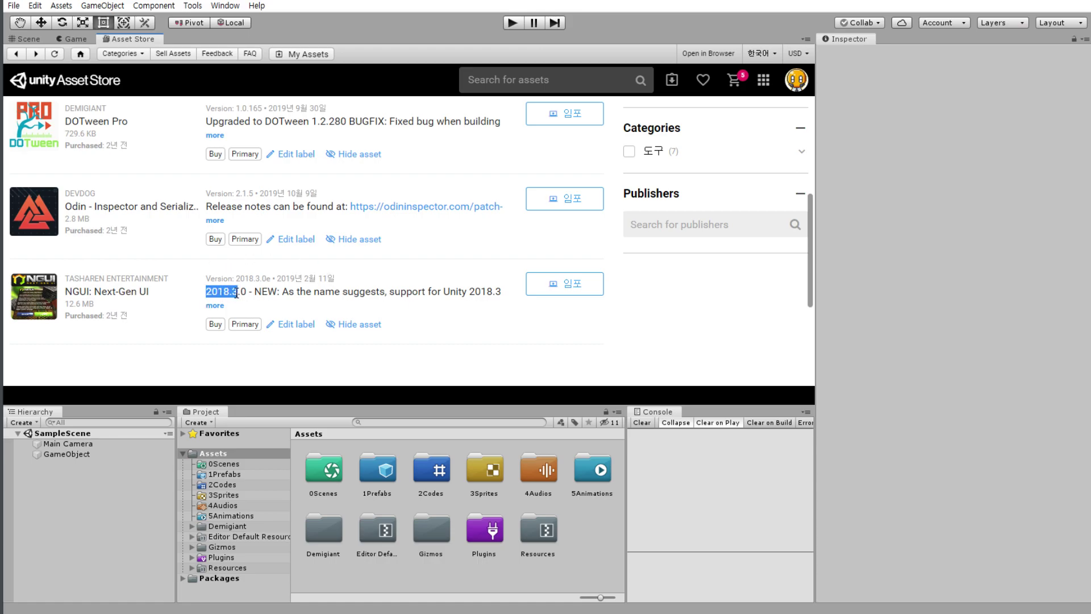
{"action": "left_click_drag", "start_coordinate": [321, 292], "coordinate": [502, 294]}
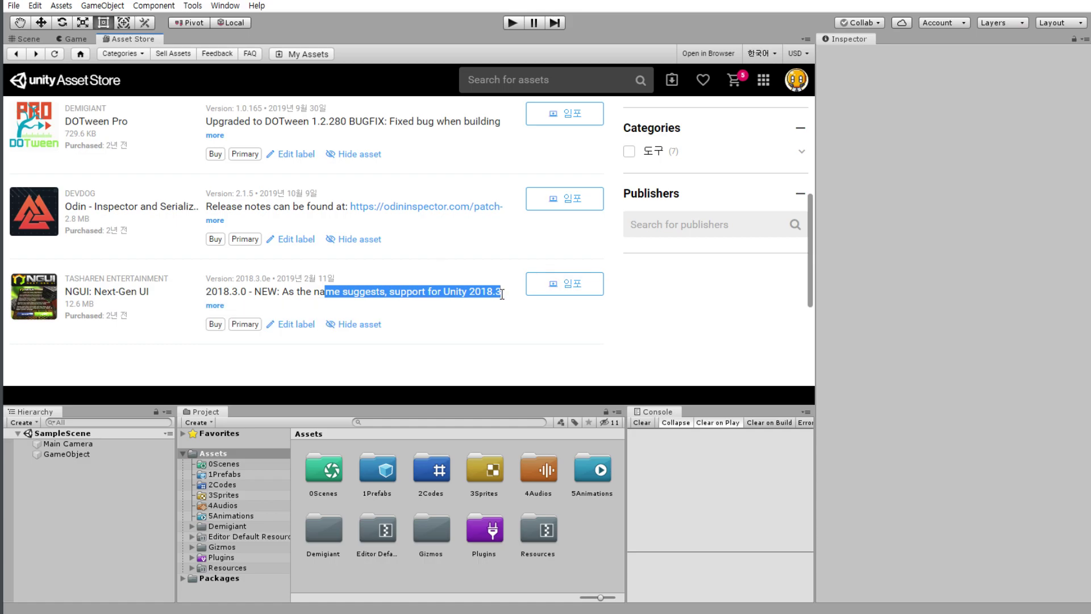
Expand NGUI's full 2018.3.0 release notes and scroll through them.
{"action": "left_click", "coordinate": [198, 304]}
{"action": "left_click", "coordinate": [216, 306]}
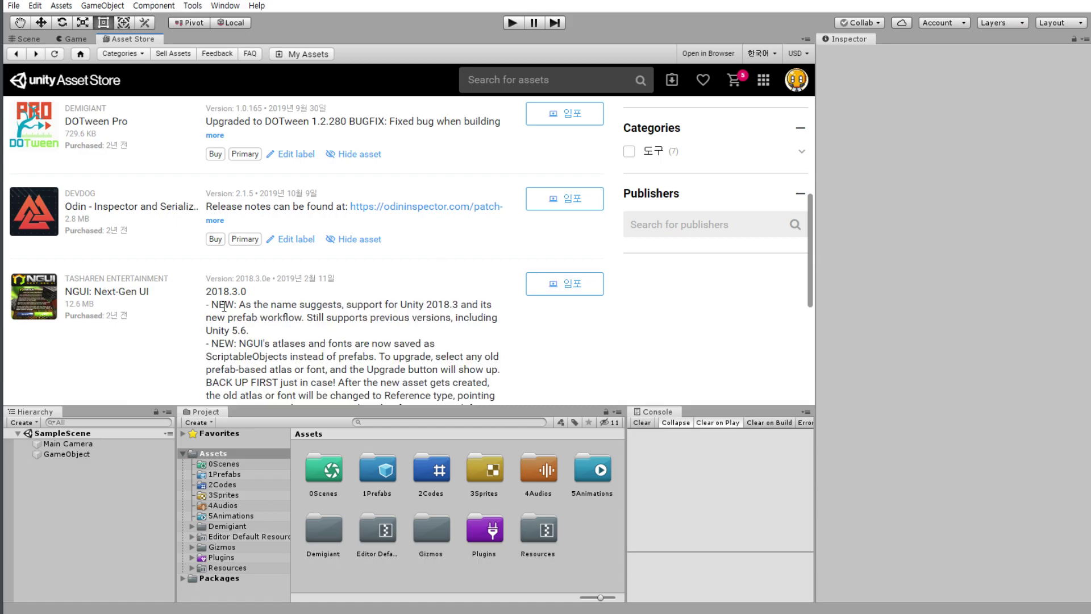
{"action": "scroll", "coordinate": [283, 309], "scroll_direction": "down", "scroll_amount": 3}
{"action": "scroll", "coordinate": [313, 246], "scroll_direction": "down", "scroll_amount": 4}
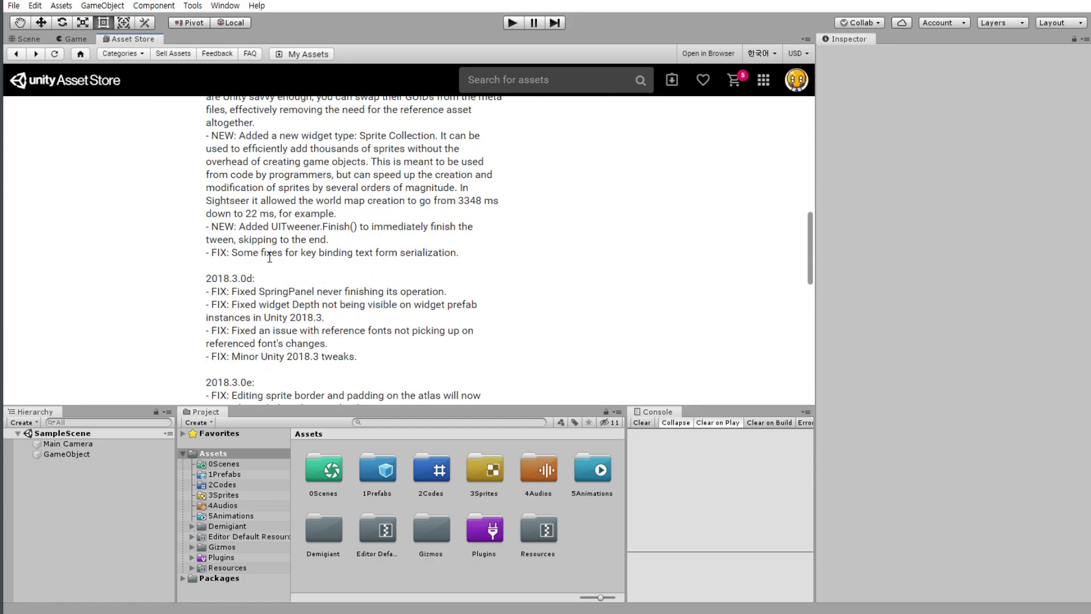
{"action": "scroll", "coordinate": [301, 263], "scroll_direction": "up", "scroll_amount": 1}
{"action": "scroll", "coordinate": [302, 263], "scroll_direction": "up", "scroll_amount": 1}
{"action": "scroll", "coordinate": [329, 226], "scroll_direction": "up", "scroll_amount": 1}
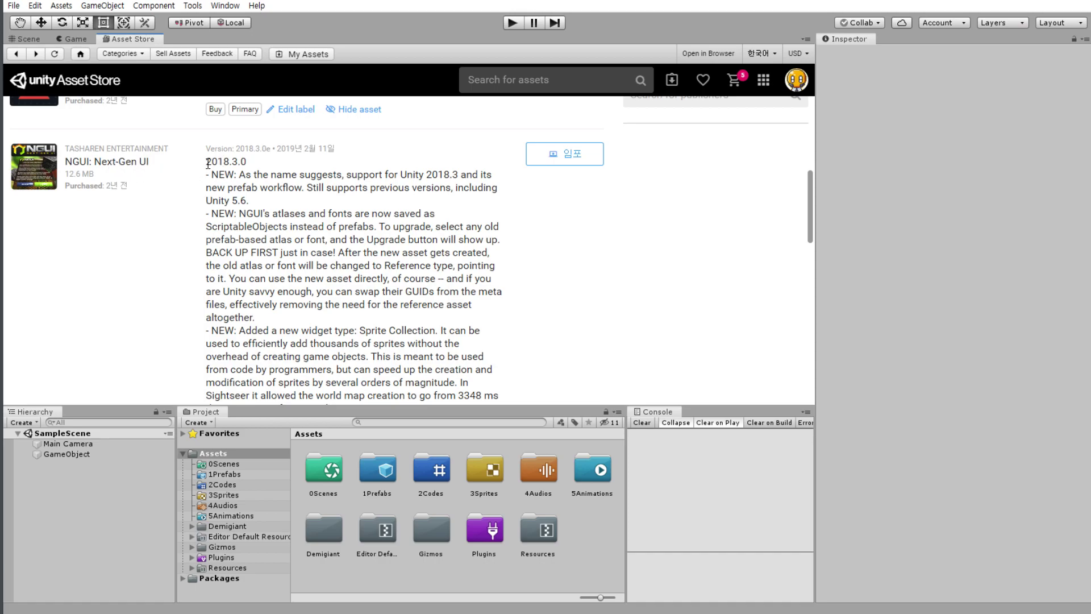
Open the full NGUI: Next-Gen UI product page from its My Assets entry.
{"action": "left_click_drag", "start_coordinate": [208, 164], "coordinate": [242, 165]}
{"action": "left_click", "coordinate": [232, 178]}
{"action": "left_click", "coordinate": [113, 163]}
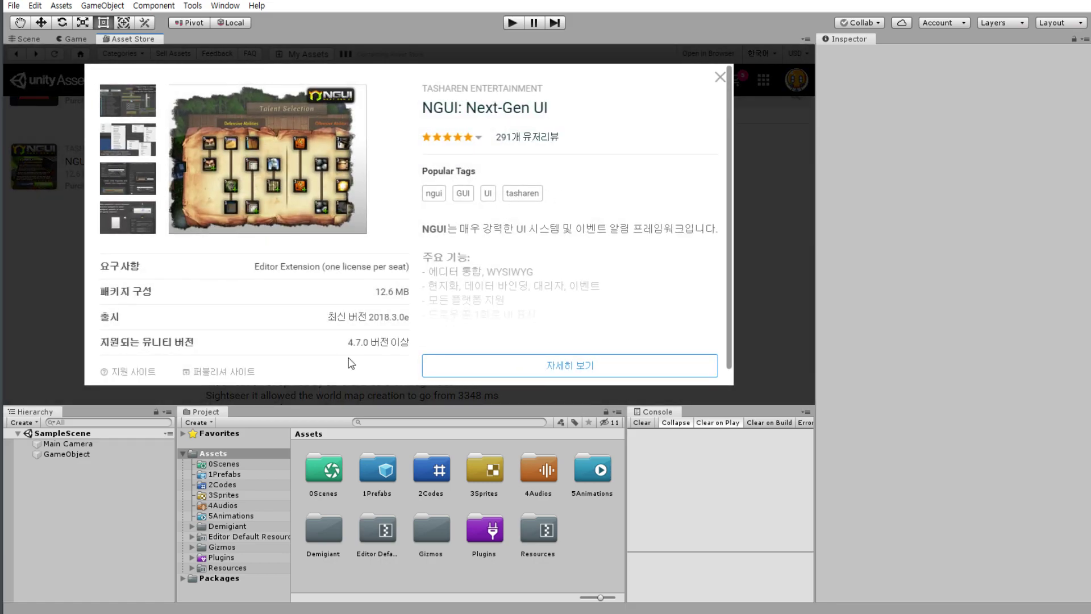
{"action": "left_click", "coordinate": [517, 368]}
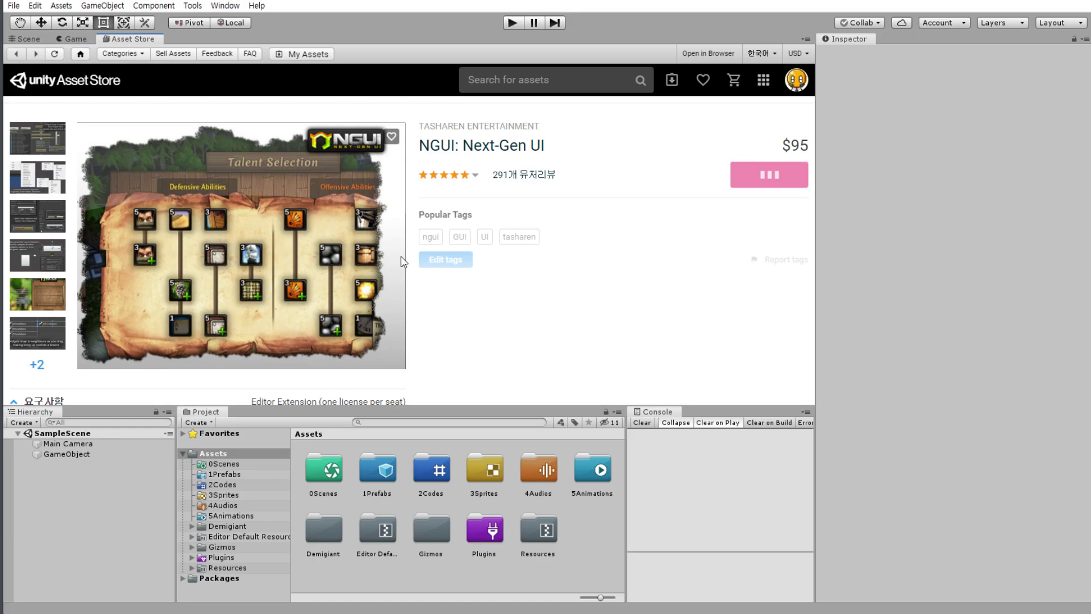
Expand NGUI's feature list with 더 보기 and open the publisher's website in a browser.
{"action": "scroll", "coordinate": [499, 280], "scroll_direction": "down", "scroll_amount": 3}
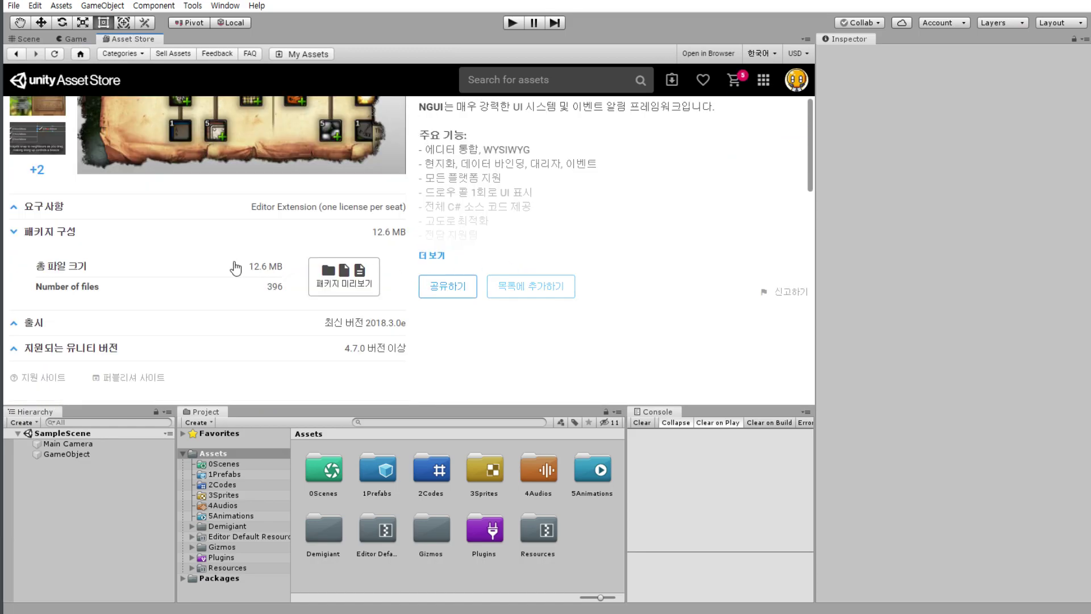
{"action": "left_click", "coordinate": [447, 313]}
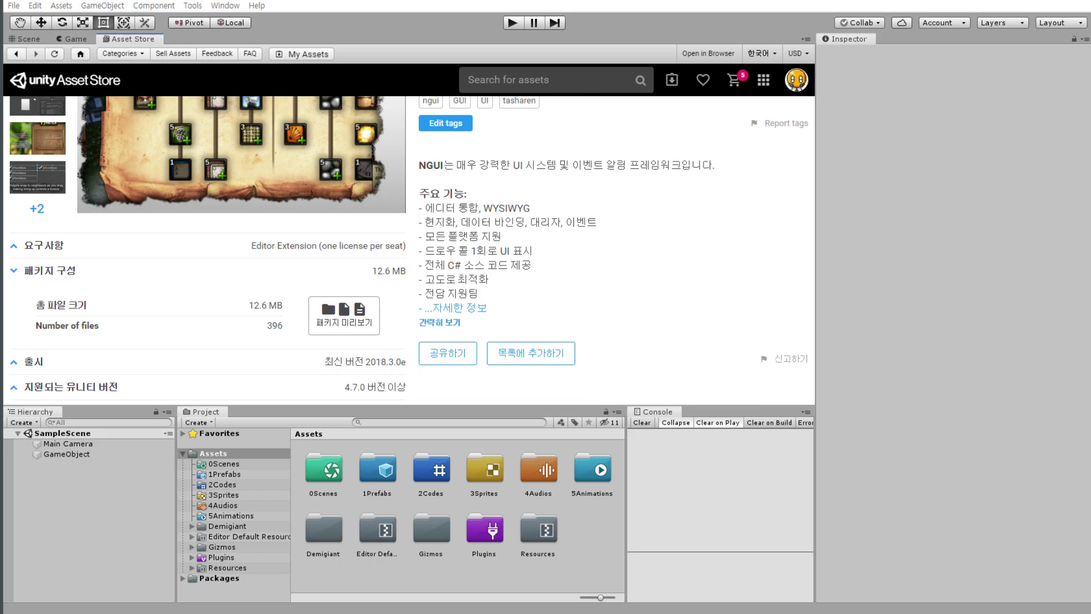
{"action": "left_click", "coordinate": [456, 307]}
{"action": "left_click_drag", "start_coordinate": [597, 112], "coordinate": [662, 2]}
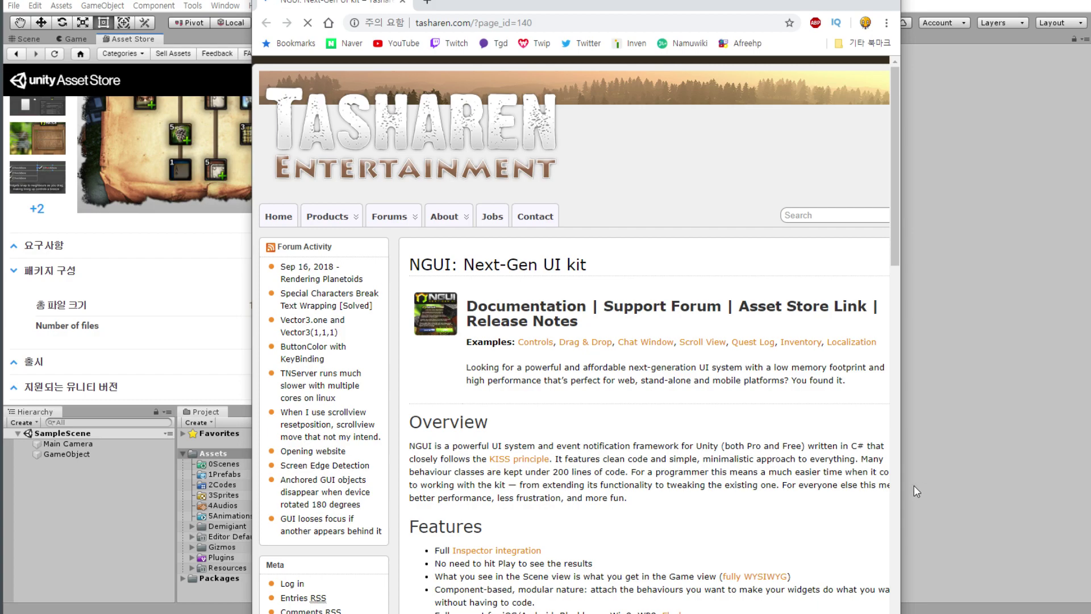
Widen the Chrome window and scroll through Tasharen's NGUI features page.
{"action": "left_click_drag", "start_coordinate": [900, 491], "coordinate": [1033, 492]}
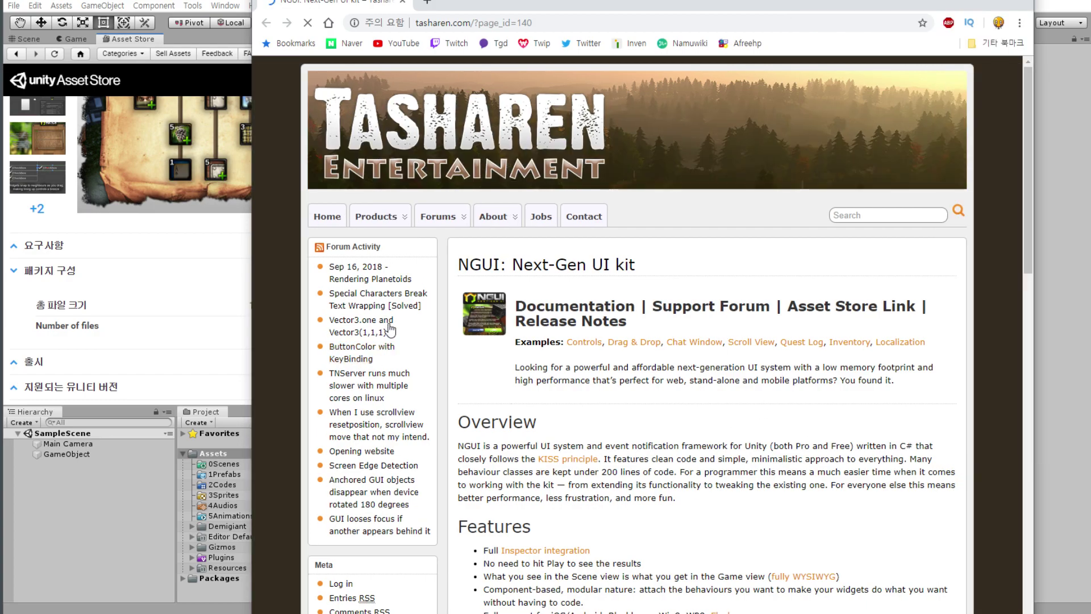
{"action": "scroll", "coordinate": [606, 426], "scroll_direction": "down", "scroll_amount": 2}
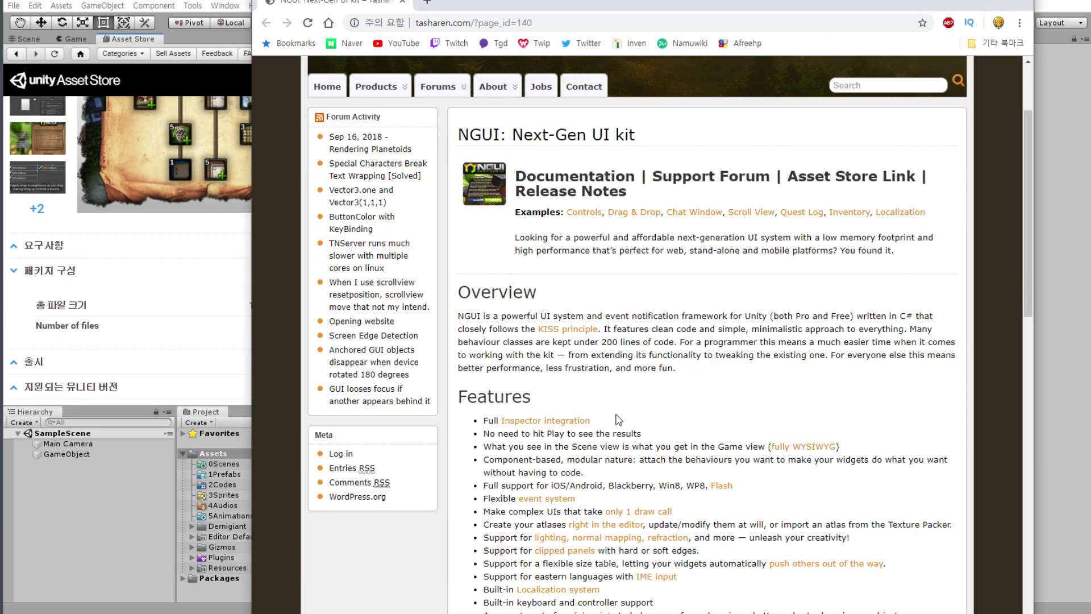
{"action": "scroll", "coordinate": [629, 355], "scroll_direction": "down", "scroll_amount": 3}
{"action": "scroll", "coordinate": [709, 321], "scroll_direction": "down", "scroll_amount": 5}
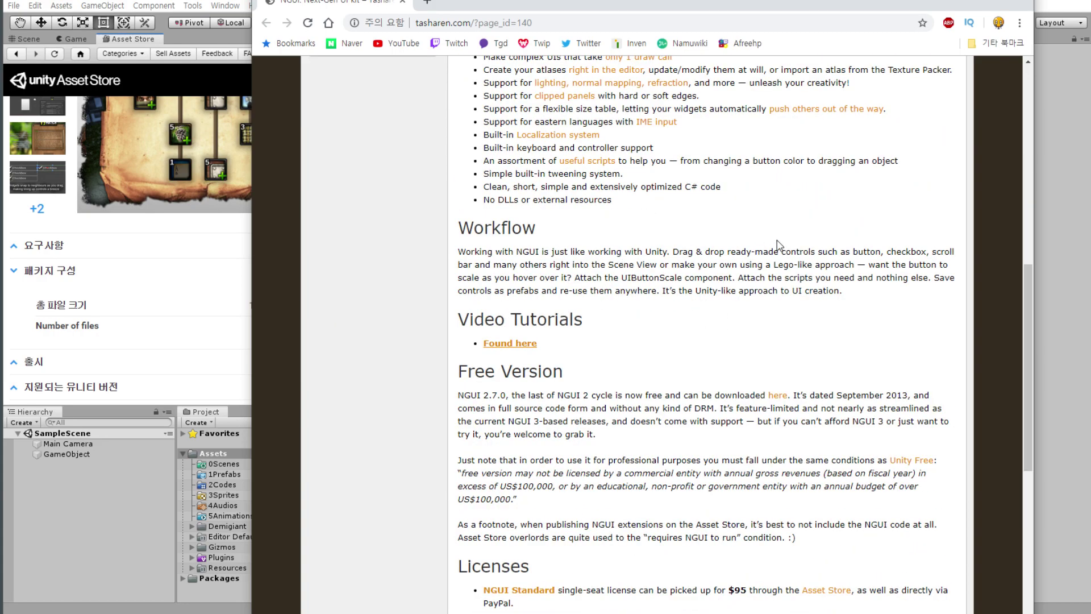
Search the NGUI page for '2019', close the find bar and scroll through the licenses.
{"action": "key", "text": "ctrl+f"}
{"action": "type", "text": "2019"}
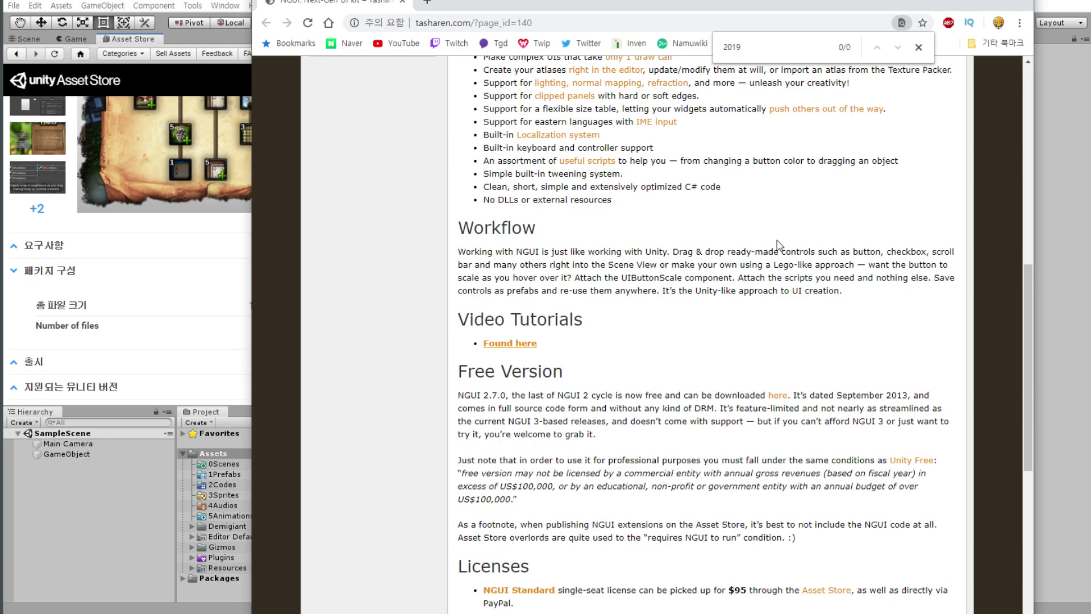
{"action": "left_click", "coordinate": [918, 47]}
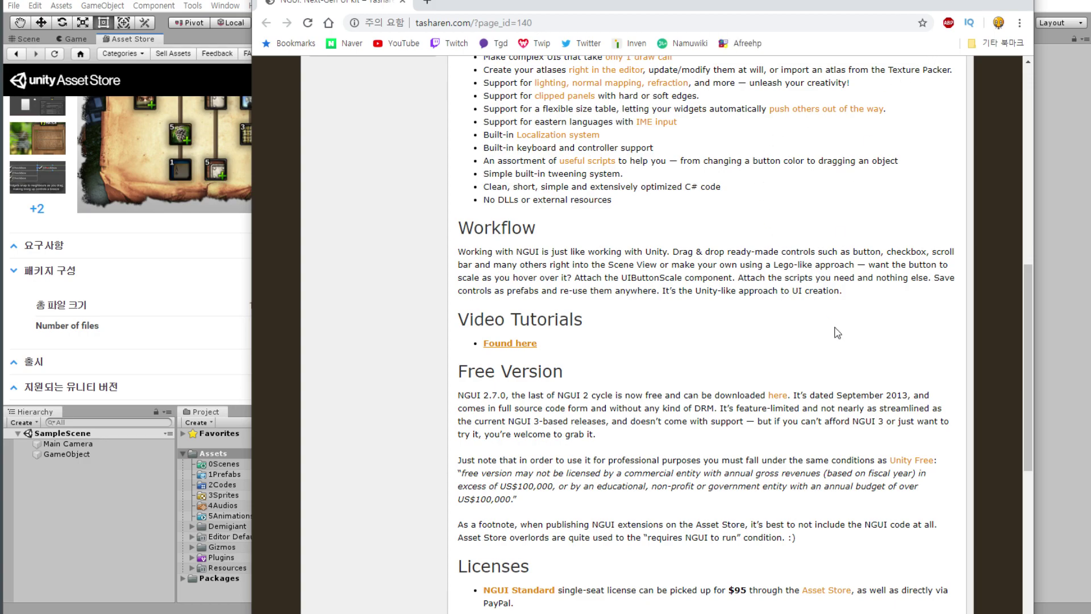
{"action": "scroll", "coordinate": [727, 320], "scroll_direction": "down", "scroll_amount": 3}
{"action": "scroll", "coordinate": [673, 396], "scroll_direction": "down", "scroll_amount": 3}
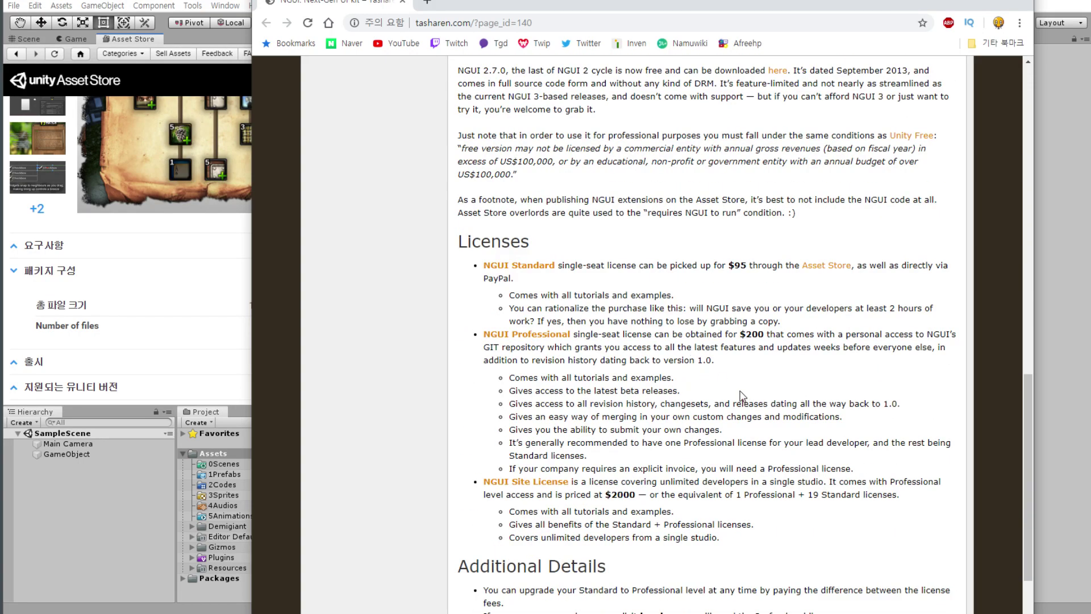
{"action": "scroll", "coordinate": [742, 396], "scroll_direction": "down", "scroll_amount": 2}
{"action": "scroll", "coordinate": [800, 389], "scroll_direction": "up", "scroll_amount": 15}
{"action": "scroll", "coordinate": [800, 334], "scroll_direction": "down", "scroll_amount": 1}
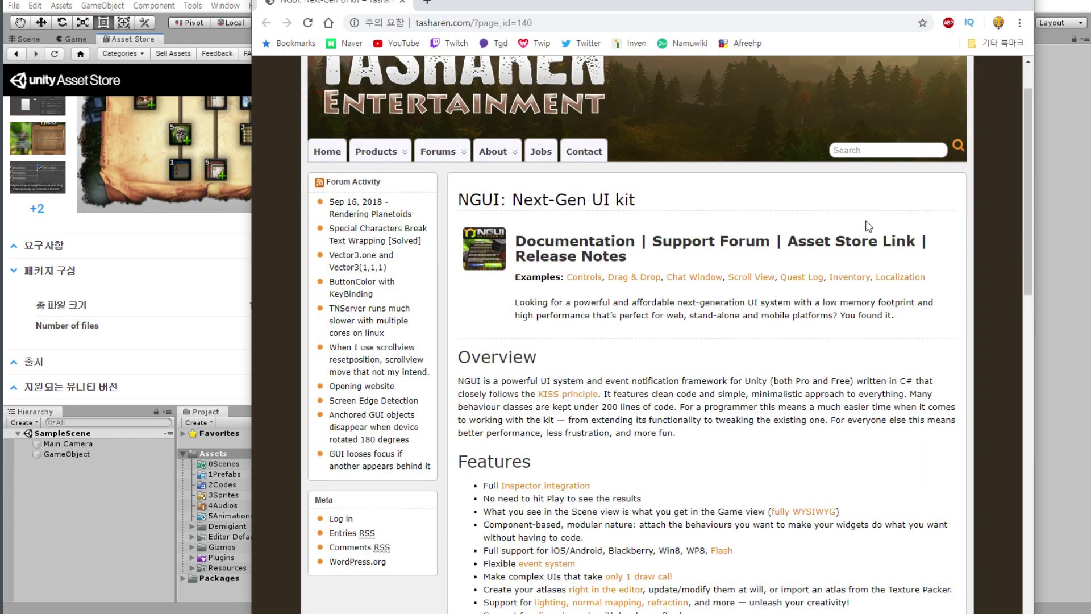
{"action": "left_click", "coordinate": [1020, 7]}
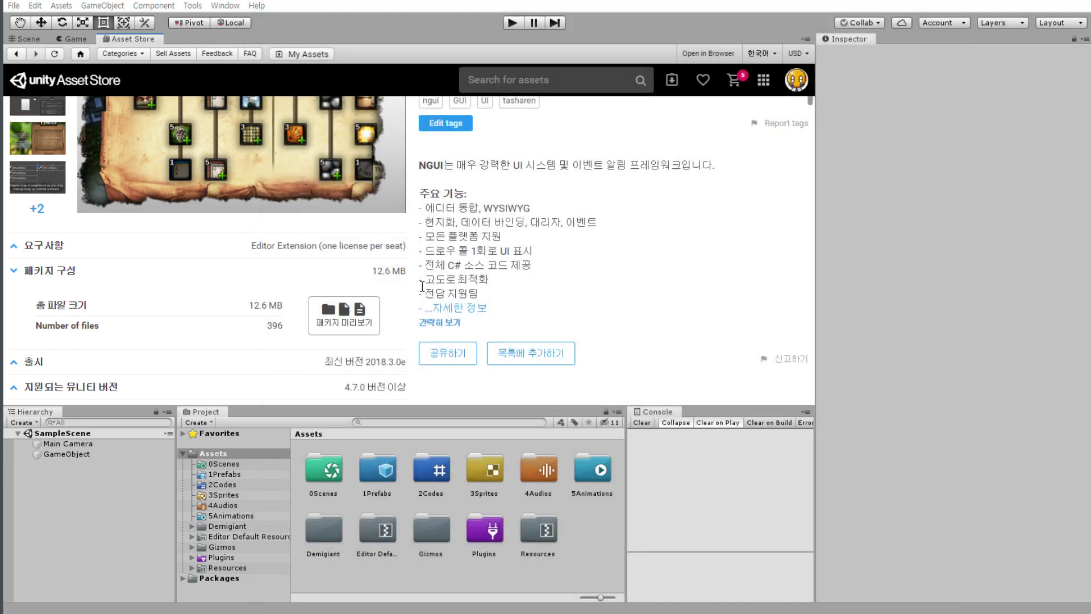
{"action": "scroll", "coordinate": [421, 285], "scroll_direction": "down", "scroll_amount": 5}
{"action": "scroll", "coordinate": [368, 286], "scroll_direction": "down", "scroll_amount": 2}
{"action": "scroll", "coordinate": [318, 306], "scroll_direction": "down", "scroll_amount": 2}
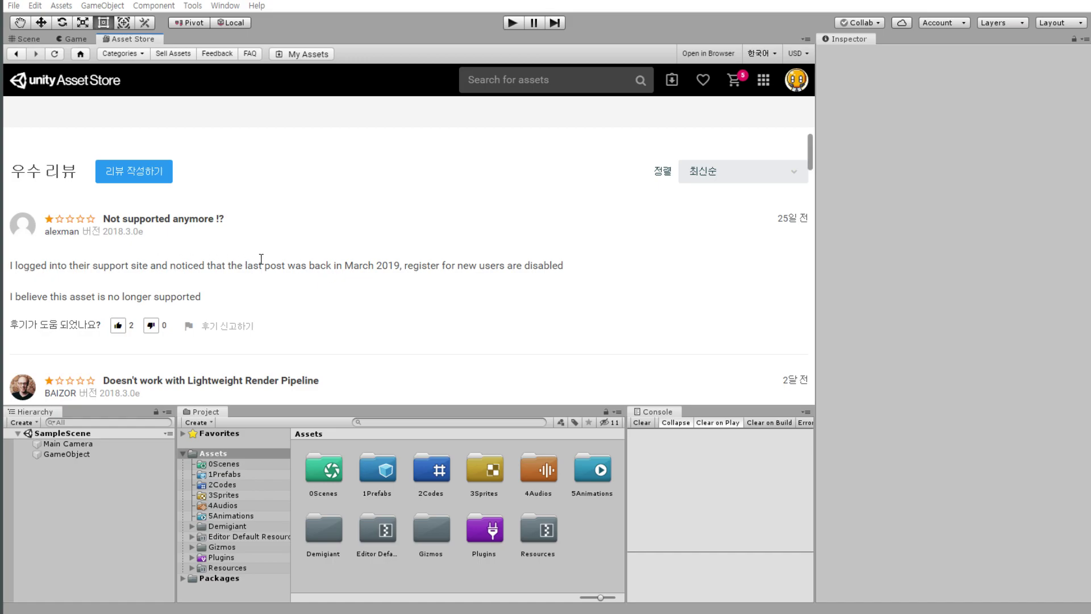
{"action": "left_click_drag", "start_coordinate": [337, 265], "coordinate": [371, 265]}
{"action": "left_click", "coordinate": [369, 264]}
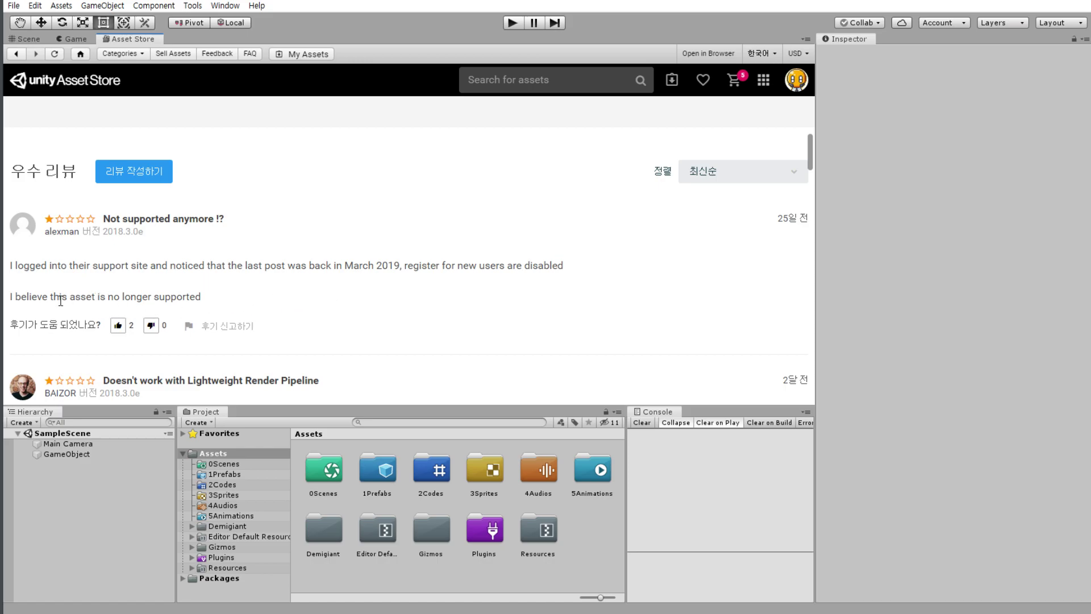
{"action": "left_click_drag", "start_coordinate": [18, 299], "coordinate": [231, 296]}
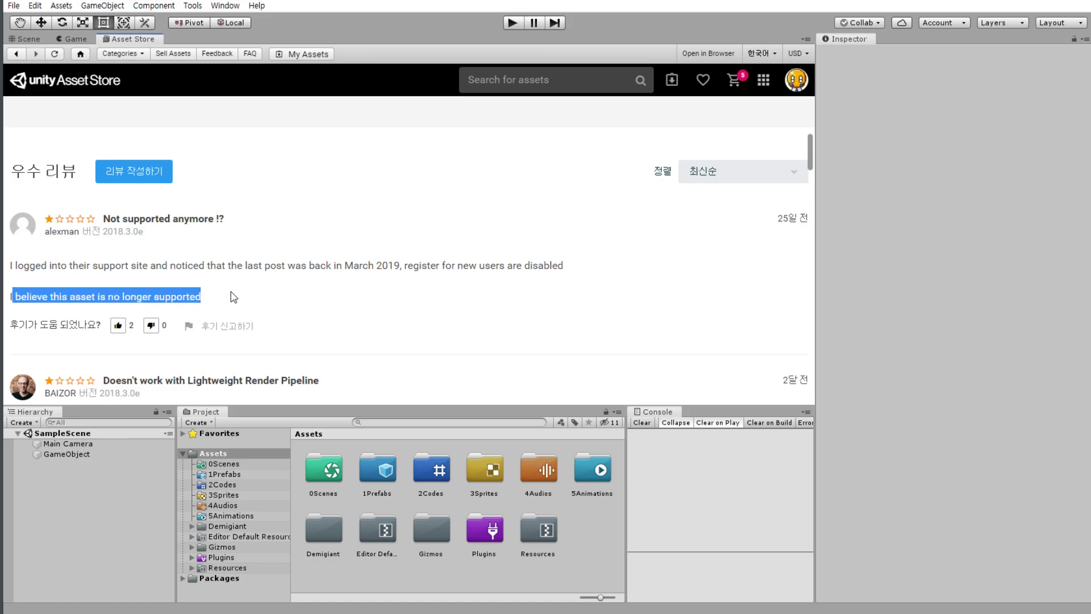
{"action": "left_click_drag", "start_coordinate": [406, 266], "coordinate": [552, 269]}
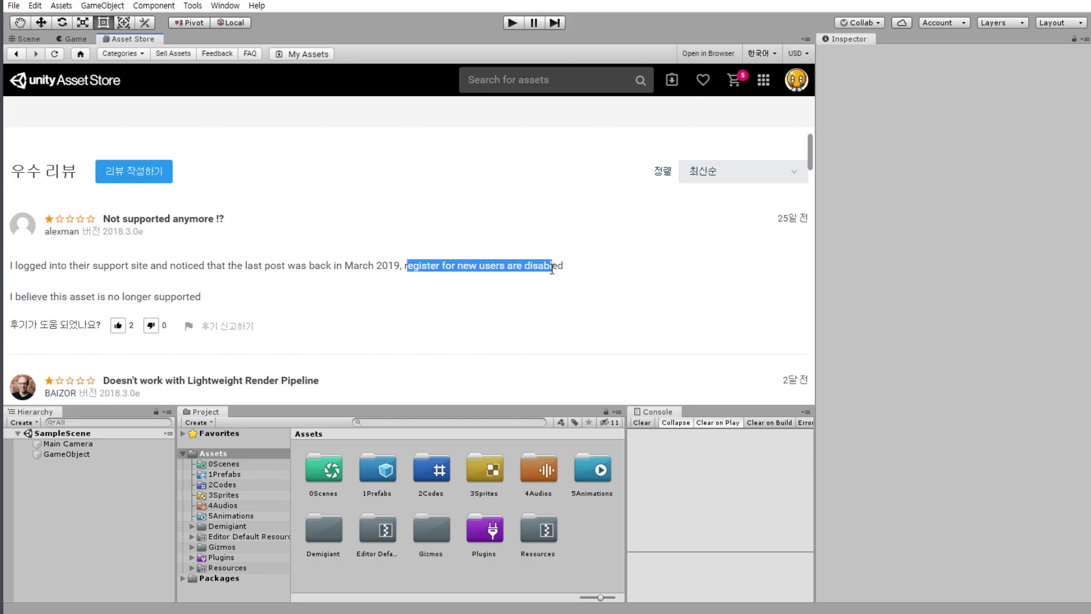
{"action": "left_click_drag", "start_coordinate": [400, 266], "coordinate": [339, 266]}
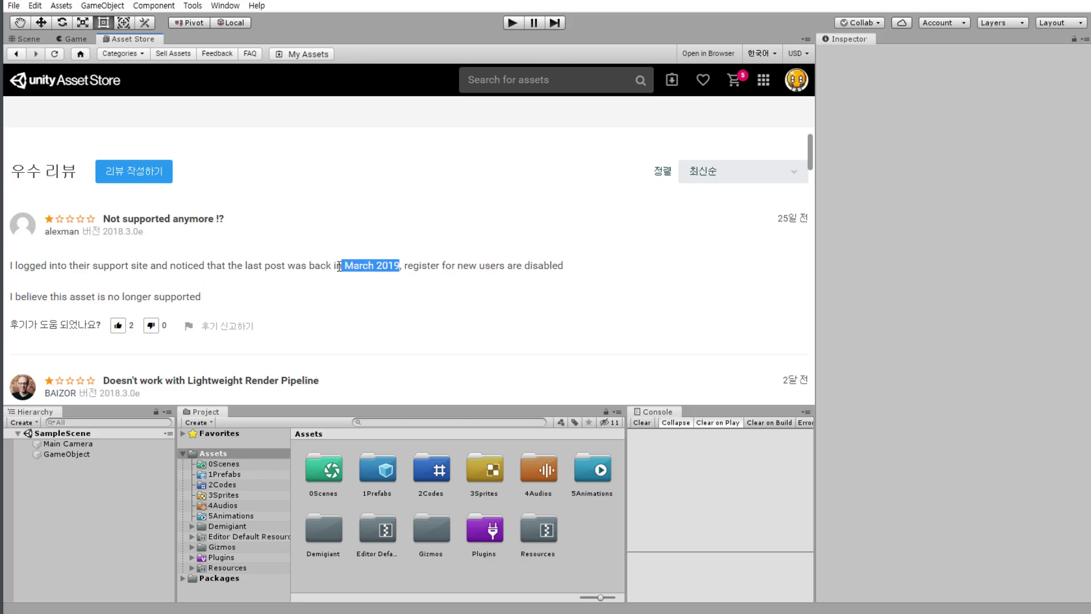
{"action": "scroll", "coordinate": [341, 272], "scroll_direction": "down", "scroll_amount": 4}
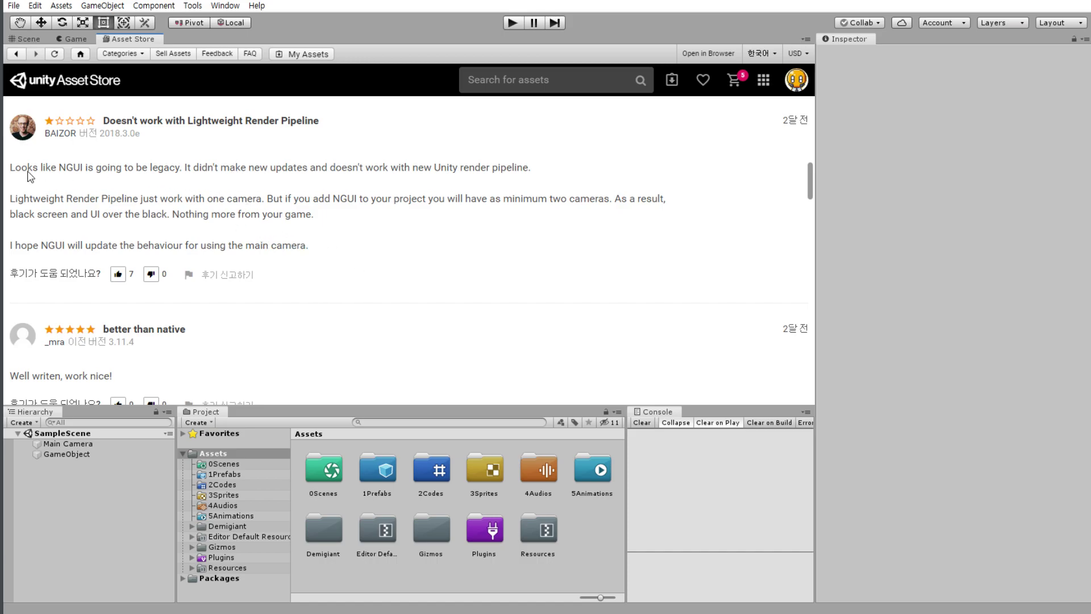
{"action": "left_click_drag", "start_coordinate": [64, 165], "coordinate": [88, 165]}
{"action": "left_click_drag", "start_coordinate": [100, 132], "coordinate": [125, 133]}
{"action": "left_click", "coordinate": [184, 183]}
{"action": "left_click_drag", "start_coordinate": [59, 167], "coordinate": [179, 165]}
{"action": "left_click", "coordinate": [179, 165]}
{"action": "left_click_drag", "start_coordinate": [178, 165], "coordinate": [151, 166]}
{"action": "left_click", "coordinate": [151, 167]}
{"action": "scroll", "coordinate": [238, 219], "scroll_direction": "down", "scroll_amount": 2}
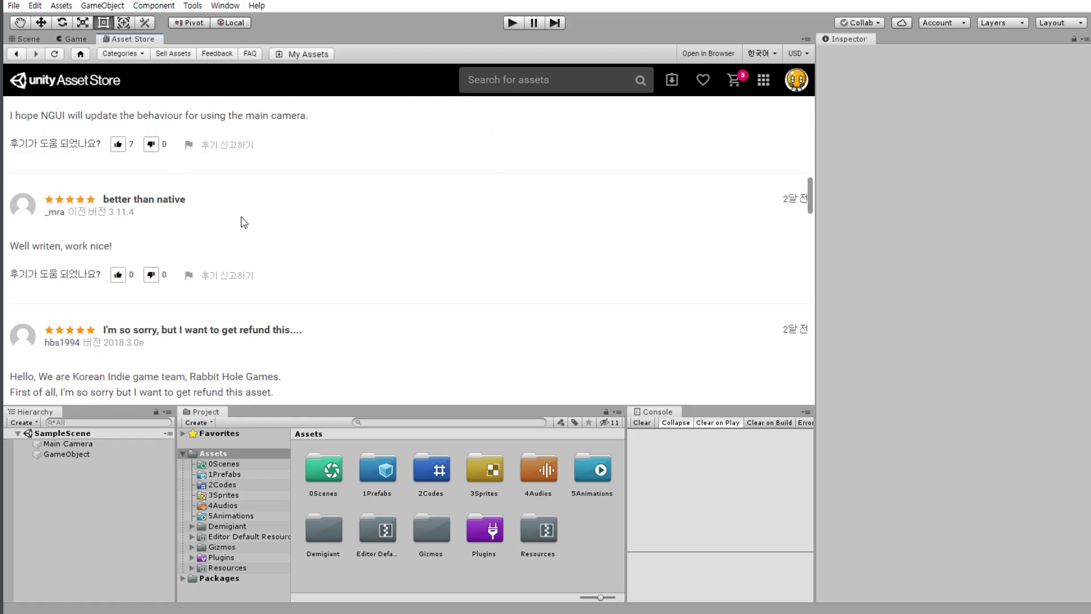
{"action": "scroll", "coordinate": [288, 243], "scroll_direction": "down", "scroll_amount": 1}
{"action": "scroll", "coordinate": [291, 258], "scroll_direction": "down", "scroll_amount": 2}
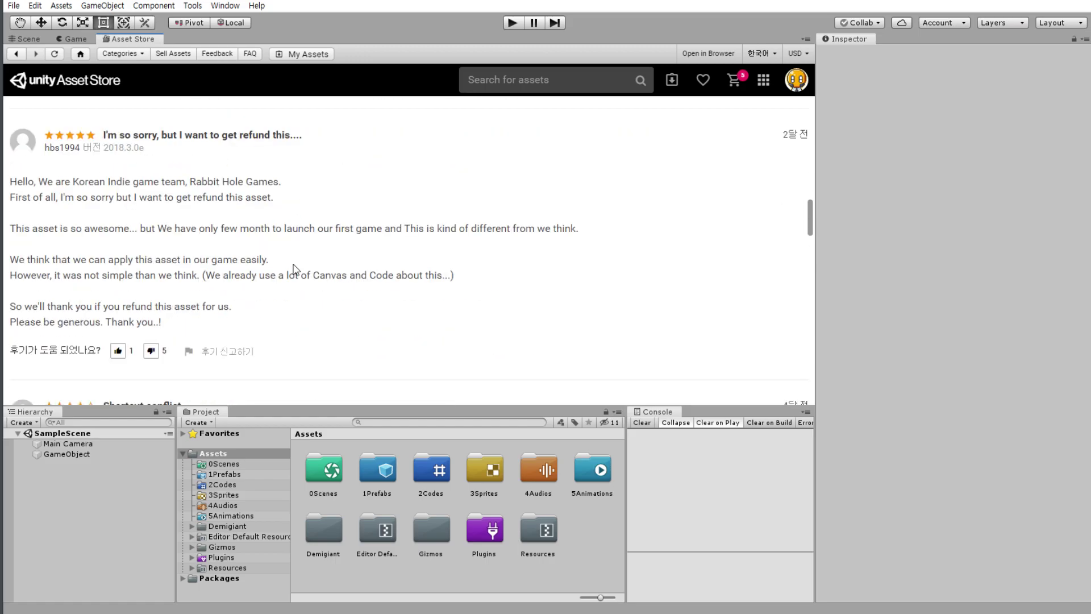
{"action": "scroll", "coordinate": [213, 266], "scroll_direction": "down", "scroll_amount": 2}
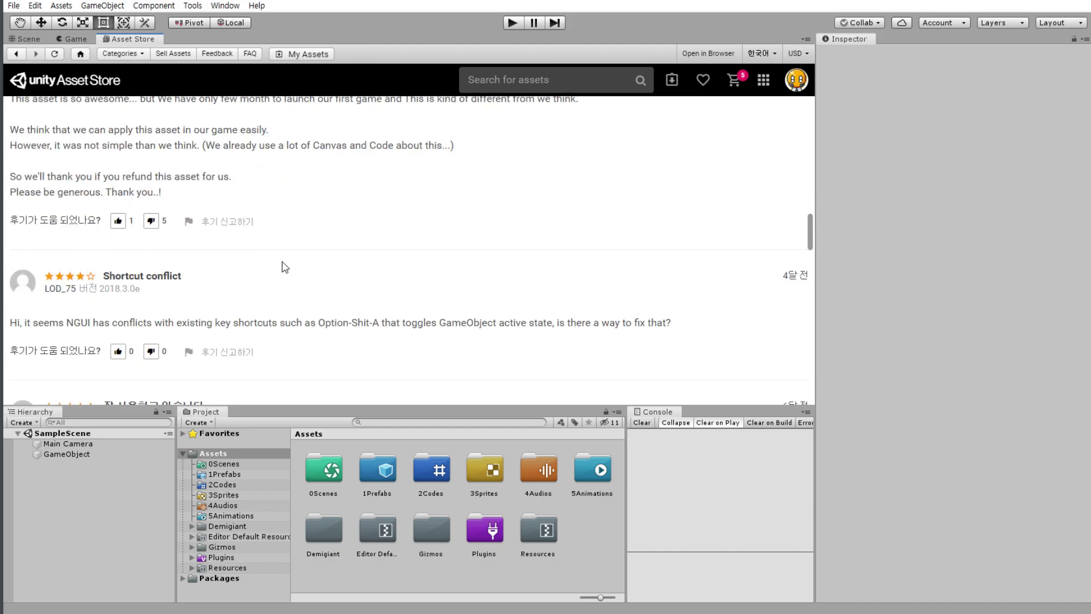
{"action": "scroll", "coordinate": [287, 259], "scroll_direction": "down", "scroll_amount": 1}
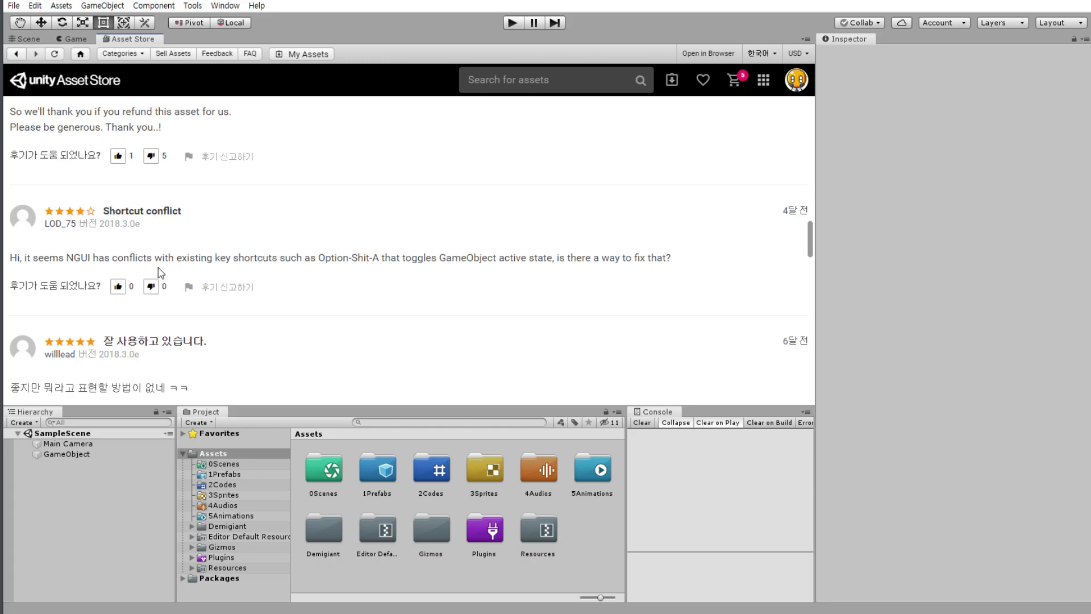
{"action": "scroll", "coordinate": [224, 273], "scroll_direction": "down", "scroll_amount": 2}
{"action": "scroll", "coordinate": [282, 266], "scroll_direction": "down", "scroll_amount": 2}
{"action": "scroll", "coordinate": [301, 258], "scroll_direction": "down", "scroll_amount": 1}
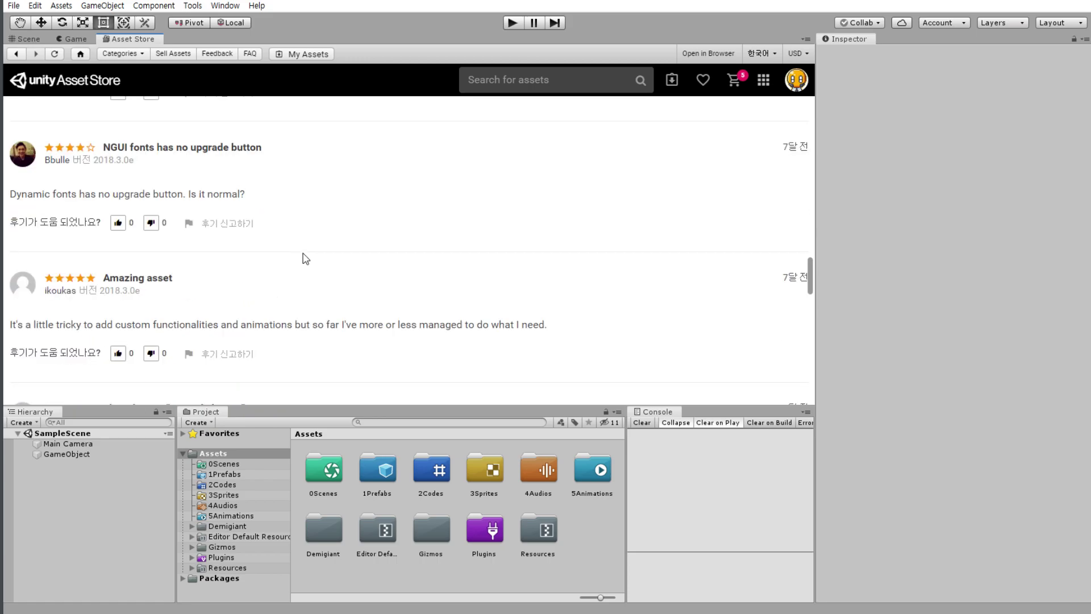
{"action": "scroll", "coordinate": [305, 258], "scroll_direction": "down", "scroll_amount": 2}
{"action": "scroll", "coordinate": [306, 256], "scroll_direction": "down", "scroll_amount": 1}
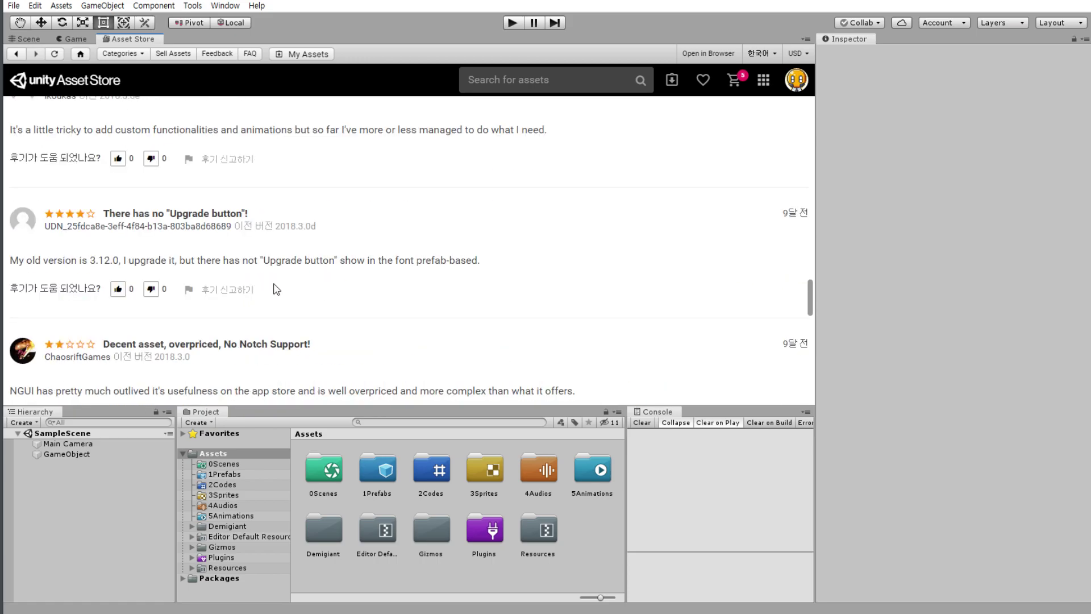
{"action": "scroll", "coordinate": [381, 256], "scroll_direction": "down", "scroll_amount": 2}
{"action": "scroll", "coordinate": [408, 283], "scroll_direction": "down", "scroll_amount": 3}
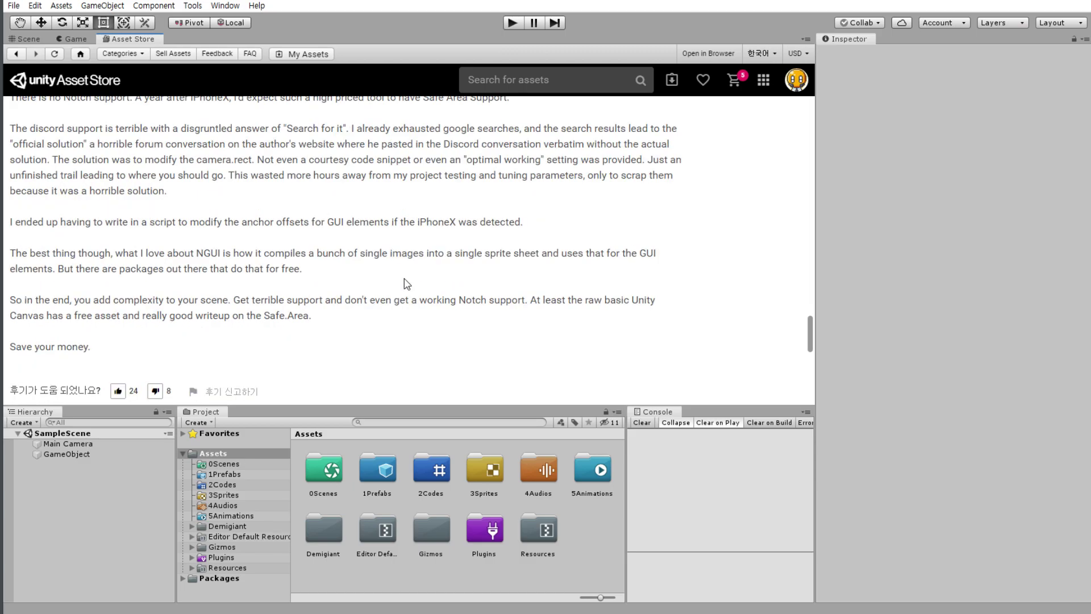
{"action": "scroll", "coordinate": [398, 285], "scroll_direction": "down", "scroll_amount": 3}
{"action": "scroll", "coordinate": [406, 297], "scroll_direction": "up", "scroll_amount": 2}
{"action": "scroll", "coordinate": [432, 304], "scroll_direction": "up", "scroll_amount": 6}
{"action": "scroll", "coordinate": [449, 307], "scroll_direction": "up", "scroll_amount": 5}
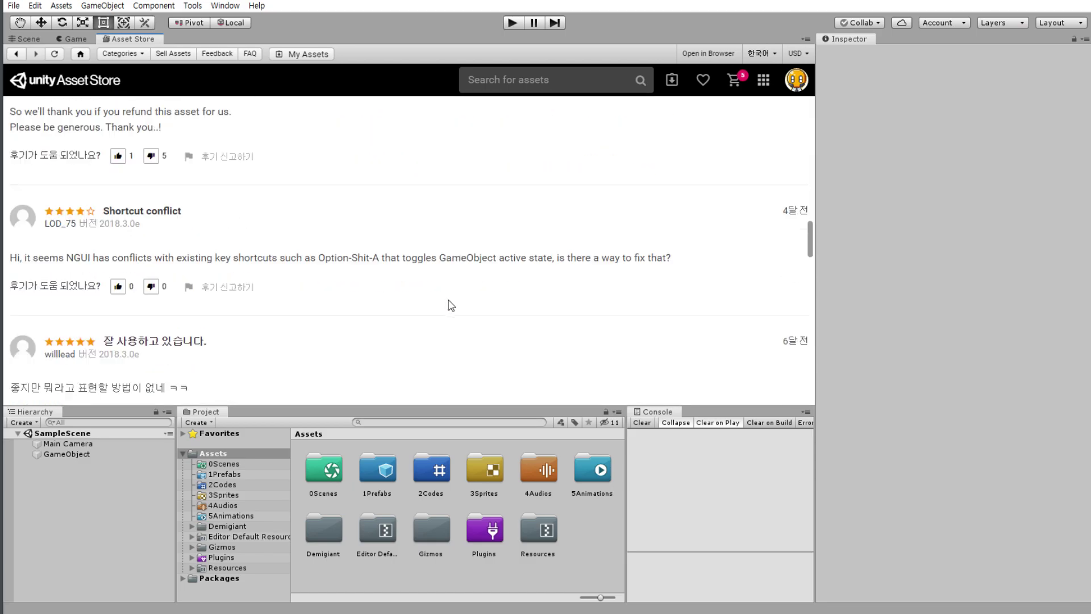
{"action": "scroll", "coordinate": [431, 307], "scroll_direction": "up", "scroll_amount": 10}
{"action": "scroll", "coordinate": [415, 301], "scroll_direction": "up", "scroll_amount": 10}
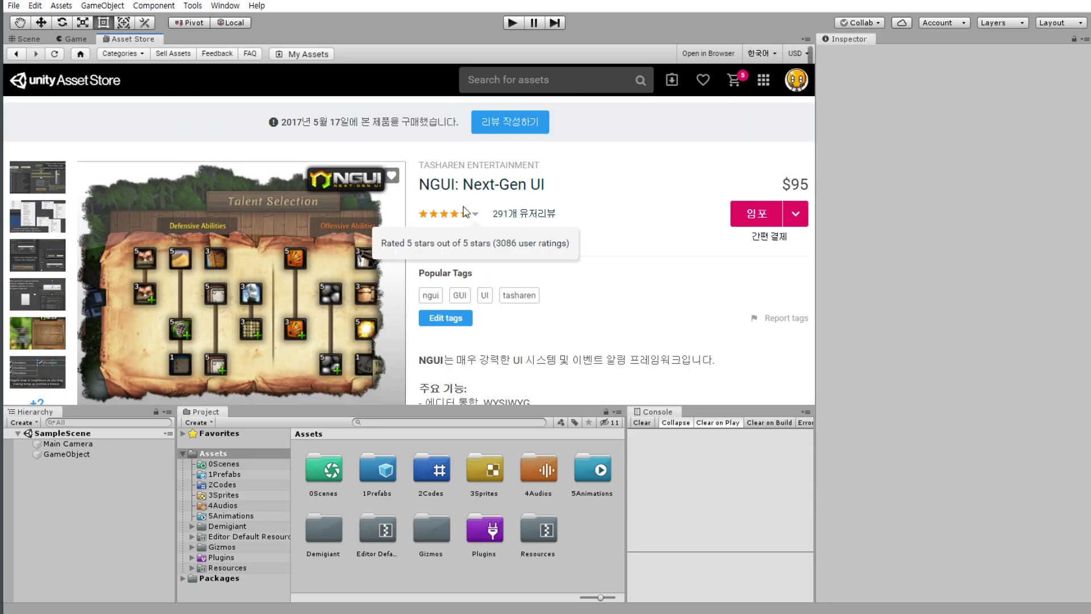
Expand the 지원되는 유니티 버전 section and highlight its 2018.3.0 compatibility note.
{"action": "scroll", "coordinate": [607, 210], "scroll_direction": "down", "scroll_amount": 2}
{"action": "scroll", "coordinate": [627, 251], "scroll_direction": "up", "scroll_amount": 2}
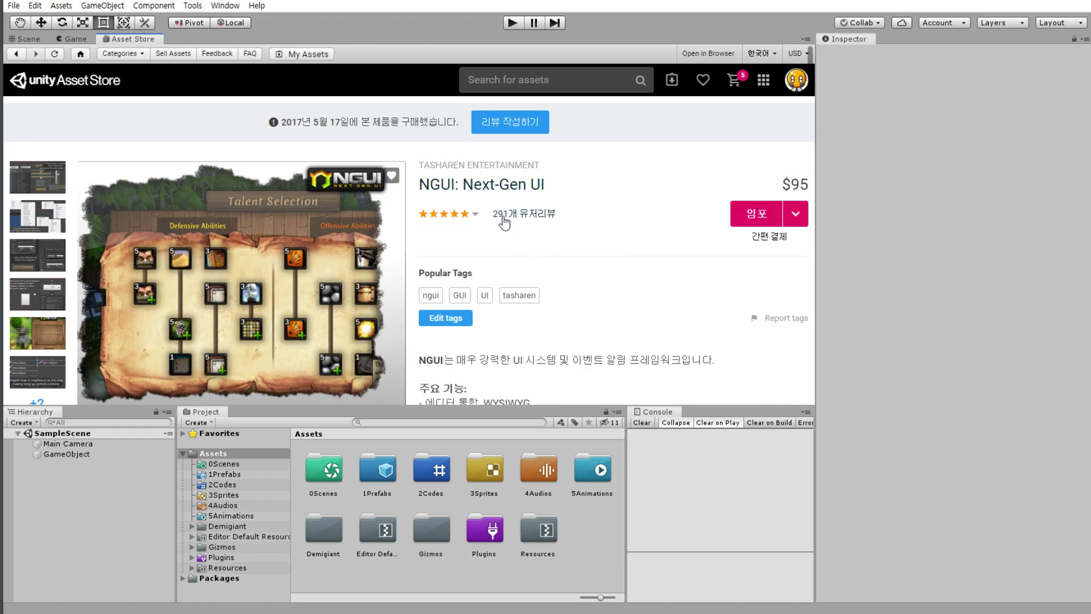
{"action": "scroll", "coordinate": [504, 222], "scroll_direction": "down", "scroll_amount": 2}
{"action": "scroll", "coordinate": [466, 272], "scroll_direction": "down", "scroll_amount": 2}
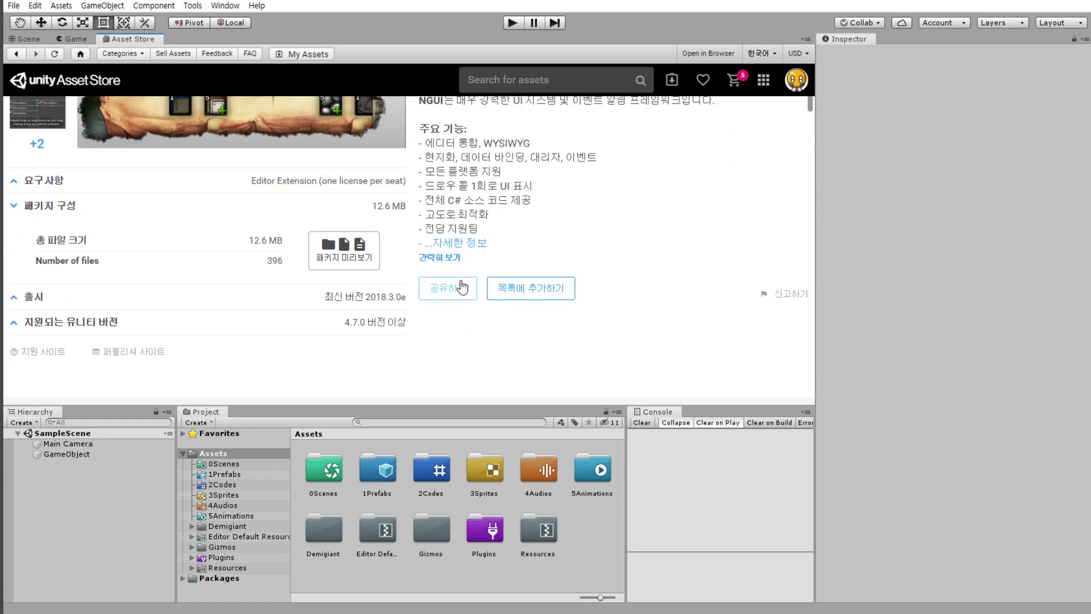
{"action": "left_click", "coordinate": [16, 323]}
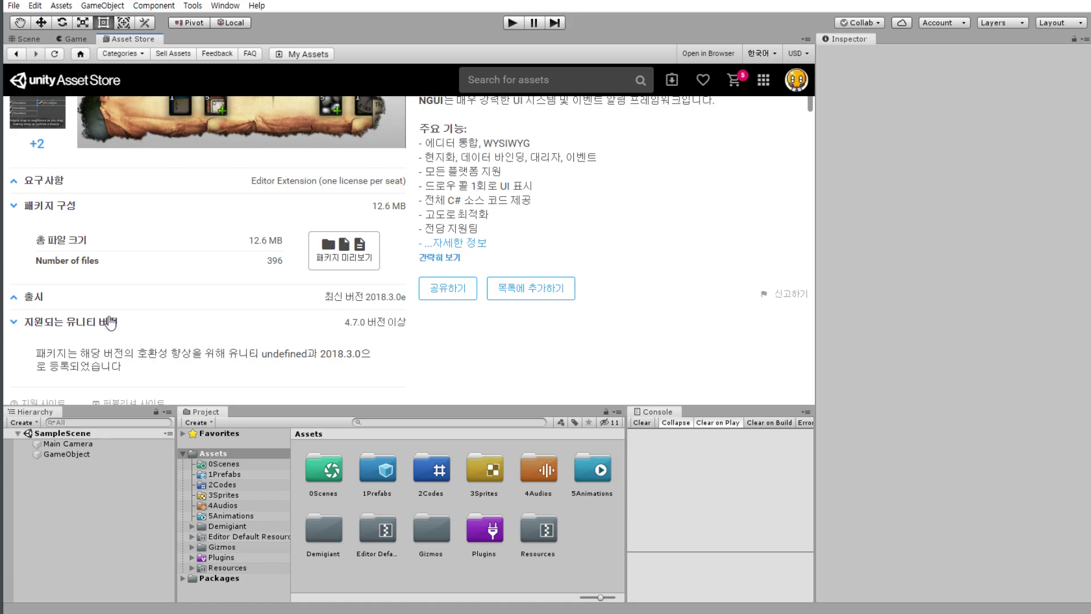
{"action": "scroll", "coordinate": [110, 322], "scroll_direction": "down", "scroll_amount": 1}
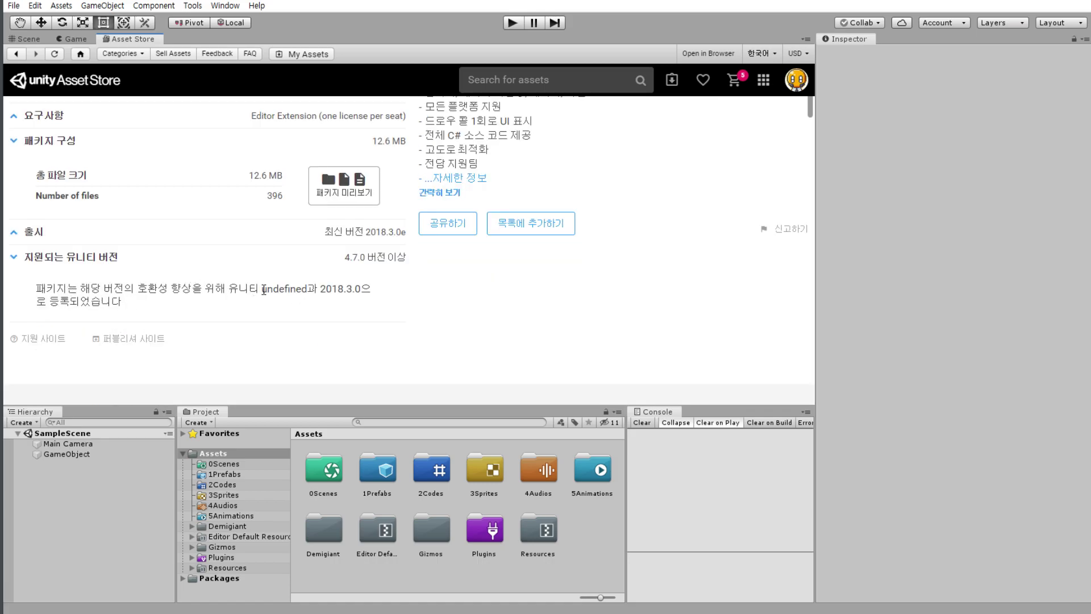
{"action": "left_click_drag", "start_coordinate": [265, 288], "coordinate": [362, 288]}
{"action": "left_click", "coordinate": [82, 301]}
{"action": "scroll", "coordinate": [429, 341], "scroll_direction": "up", "scroll_amount": 3}
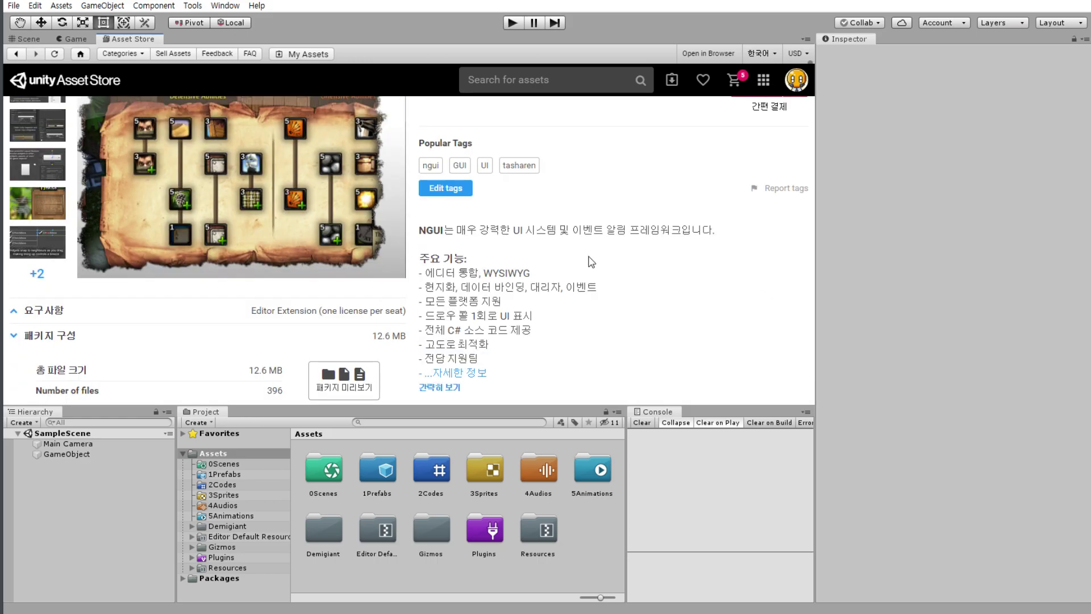
{"action": "scroll", "coordinate": [507, 253], "scroll_direction": "up", "scroll_amount": 2}
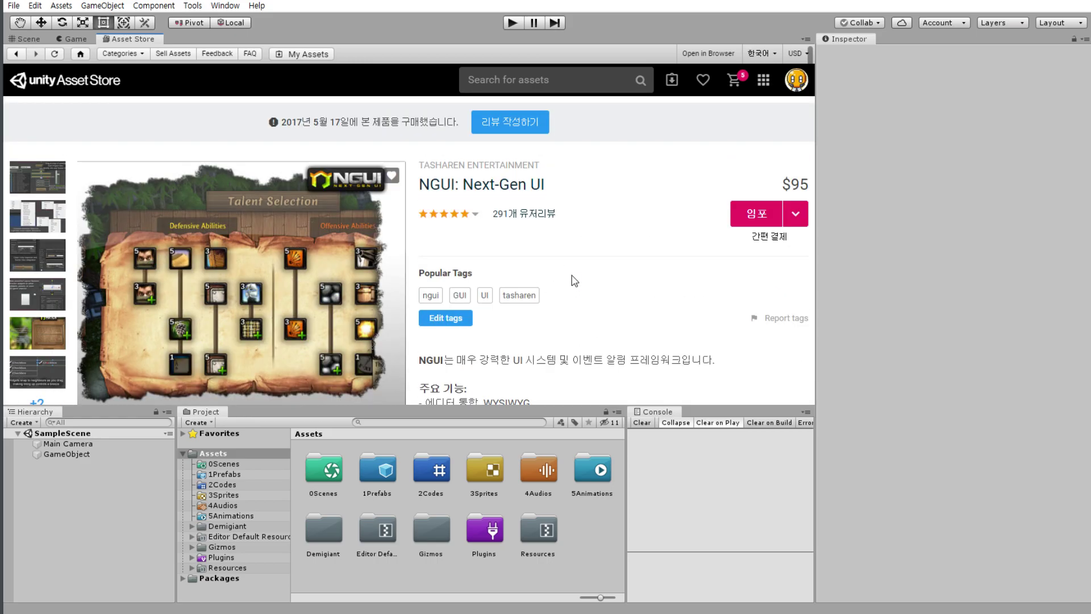
{"action": "scroll", "coordinate": [574, 281], "scroll_direction": "down", "scroll_amount": 1}
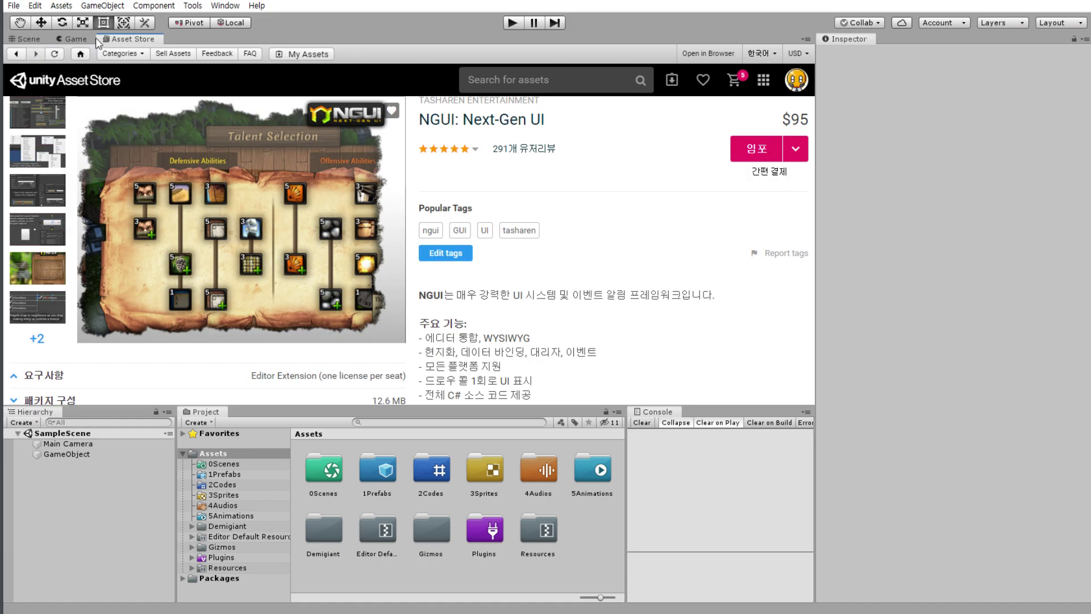
Return to My Assets and filter it to Secondary-labelled assets.
{"action": "left_click", "coordinate": [19, 56]}
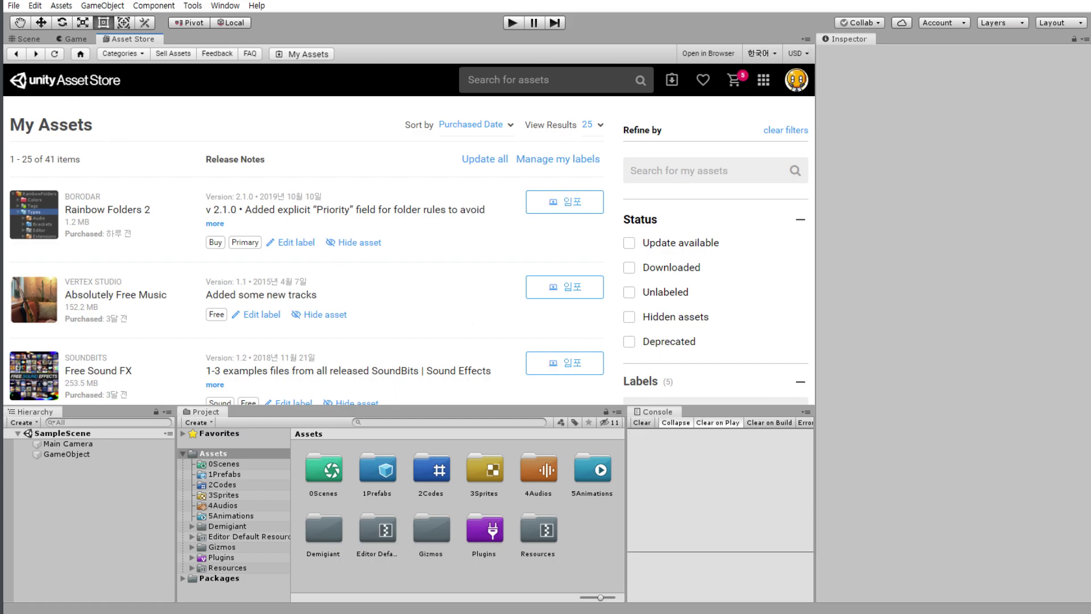
{"action": "scroll", "coordinate": [196, 258], "scroll_direction": "down", "scroll_amount": 1}
{"action": "scroll", "coordinate": [324, 233], "scroll_direction": "up", "scroll_amount": 1}
{"action": "scroll", "coordinate": [632, 341], "scroll_direction": "down", "scroll_amount": 2}
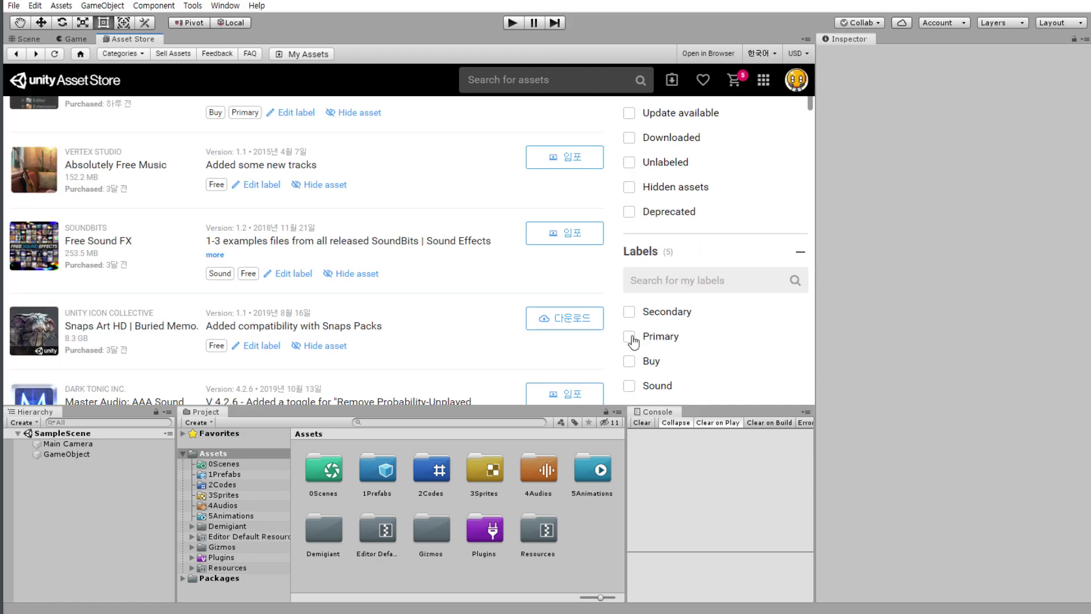
{"action": "scroll", "coordinate": [635, 347], "scroll_direction": "down", "scroll_amount": 1}
{"action": "left_click", "coordinate": [628, 249]}
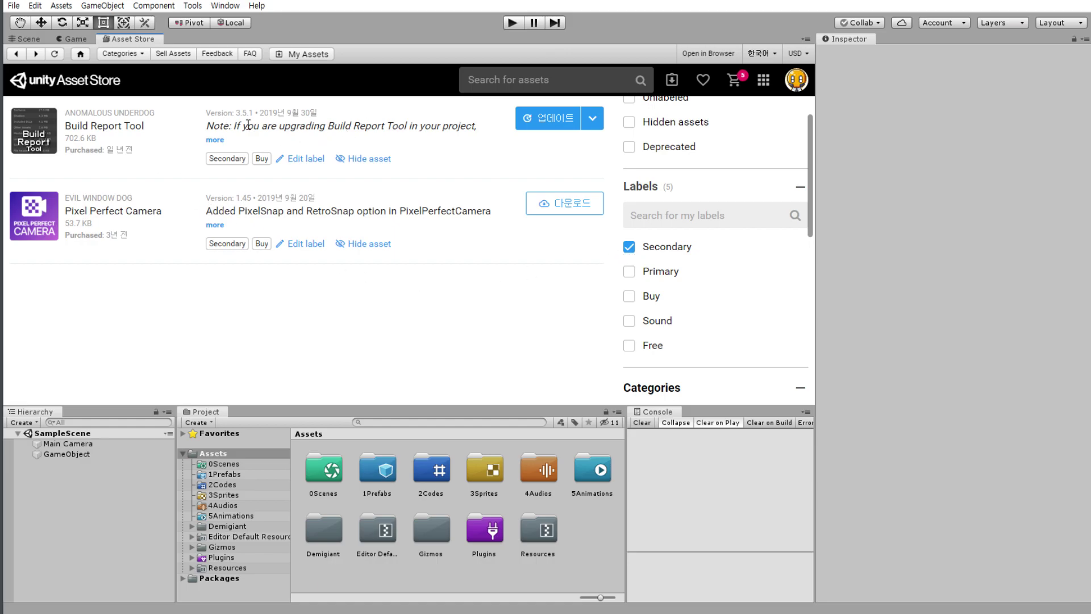
Download the latest Build Report Tool update with 업데이트.
{"action": "left_click", "coordinate": [565, 129]}
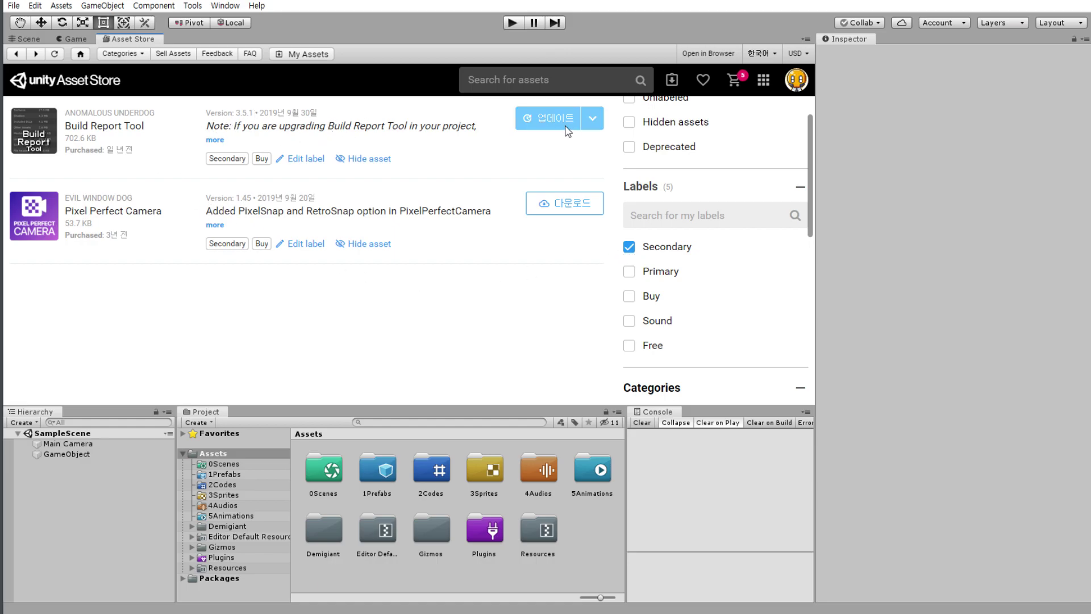
{"action": "double_click", "coordinate": [293, 113]}
{"action": "left_click", "coordinate": [543, 118]}
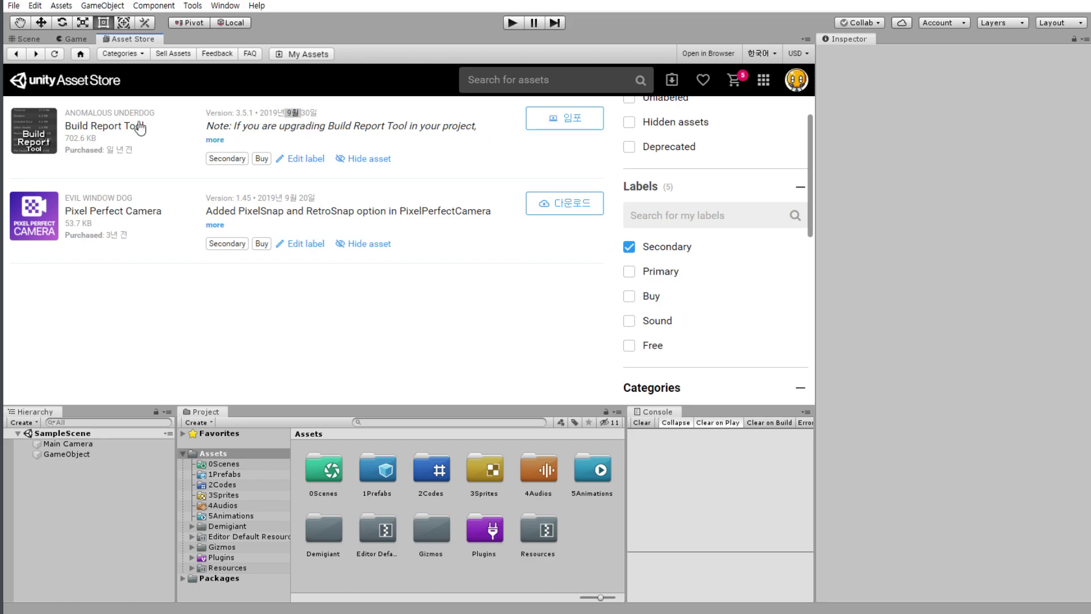
Import Build Report Tool, reviewing its full file list in the enlarged Import Unity Package dialog.
{"action": "left_click", "coordinate": [543, 128]}
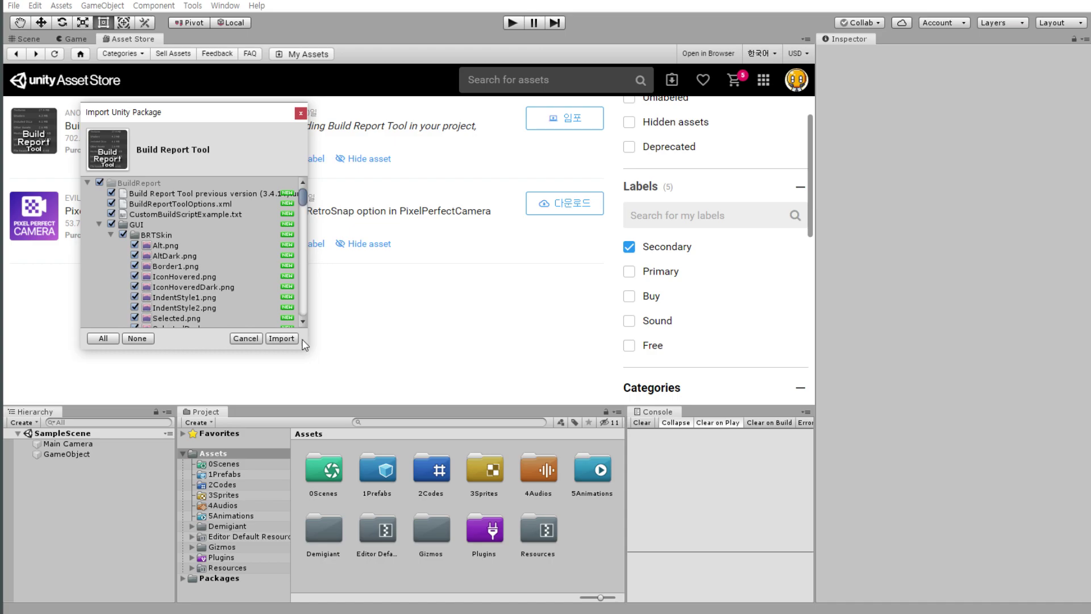
{"action": "left_click_drag", "start_coordinate": [306, 352], "coordinate": [359, 384]}
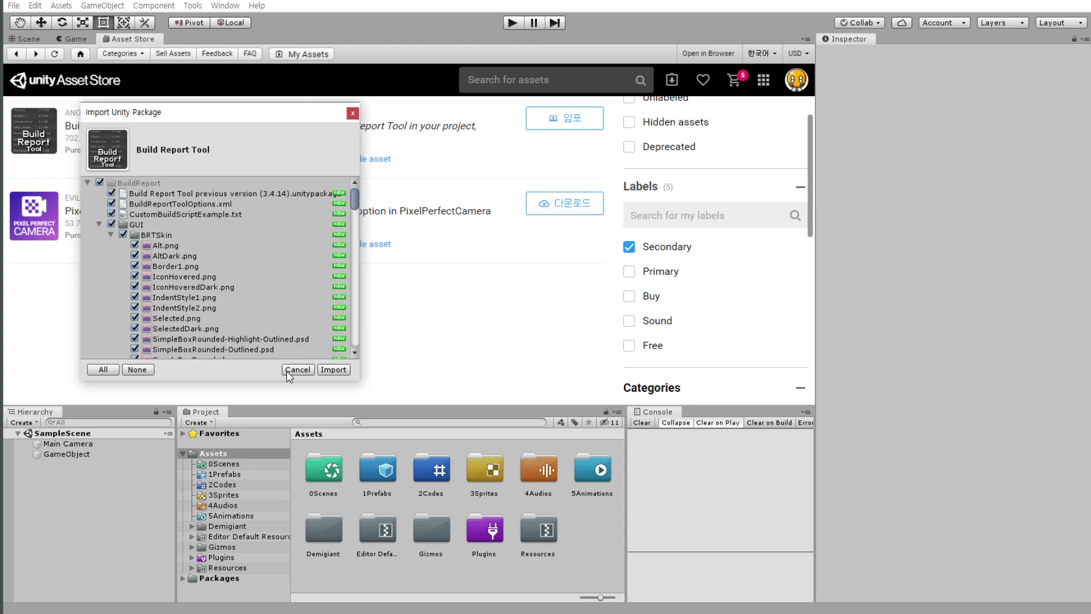
{"action": "scroll", "coordinate": [305, 270], "scroll_direction": "down", "scroll_amount": 10}
{"action": "scroll", "coordinate": [305, 270], "scroll_direction": "down", "scroll_amount": 5}
{"action": "left_click", "coordinate": [341, 373]}
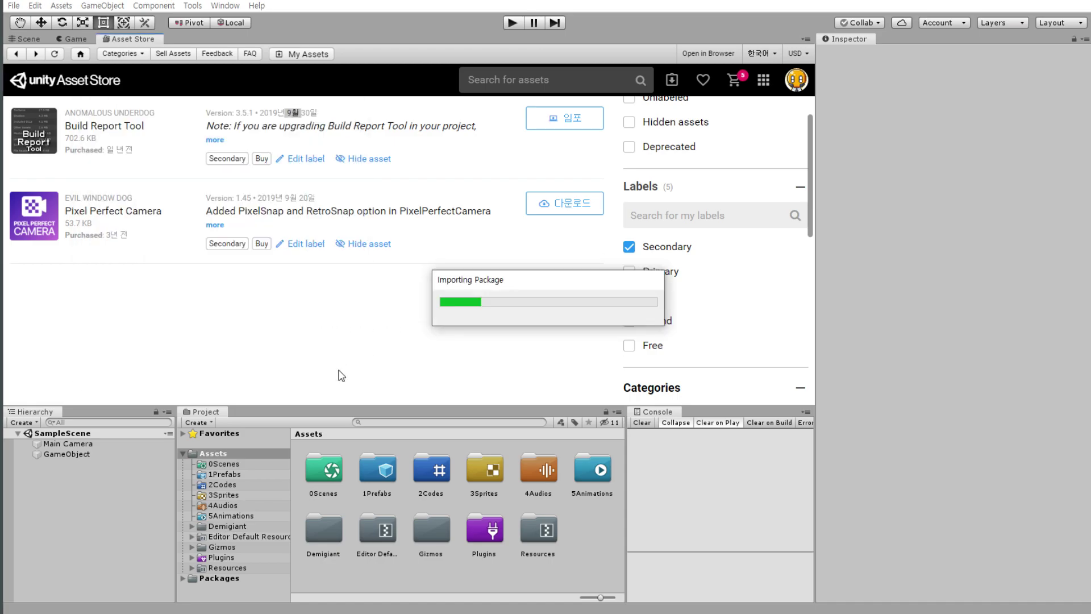
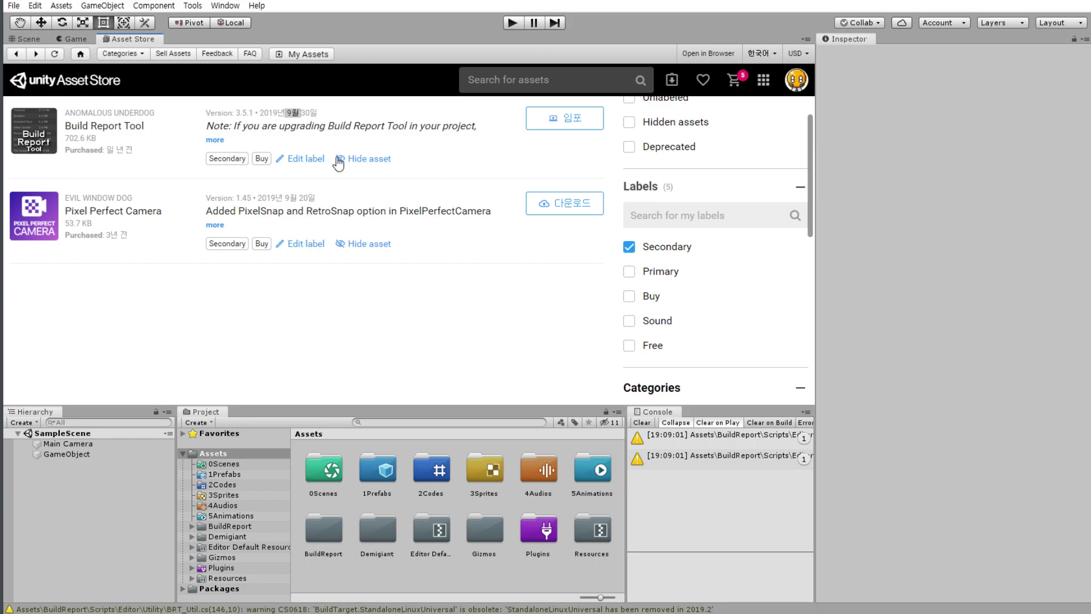
Open BRT_Util.cs at line 140 from the obsolete StandaloneLinux BuildTarget warning in the Console.
{"action": "left_click", "coordinate": [340, 127]}
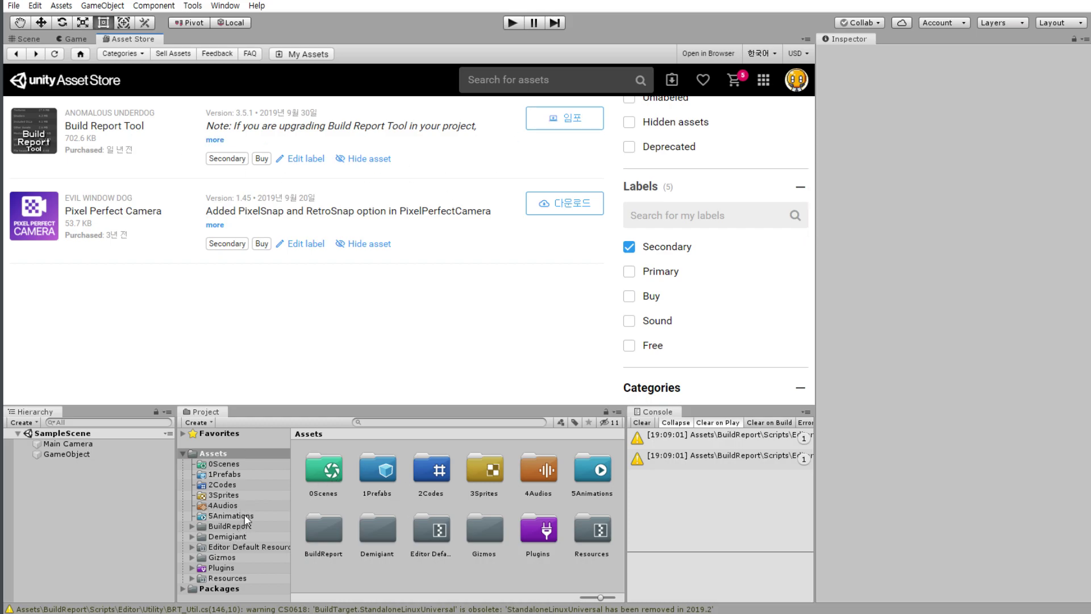
{"action": "left_click", "coordinate": [114, 609]}
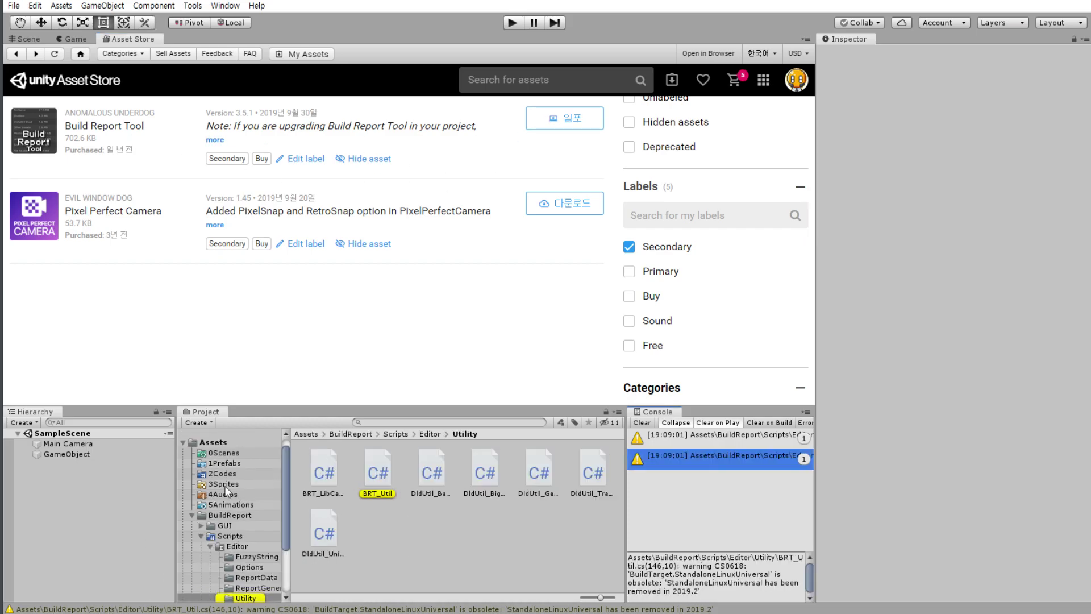
{"action": "double_click", "coordinate": [718, 438]}
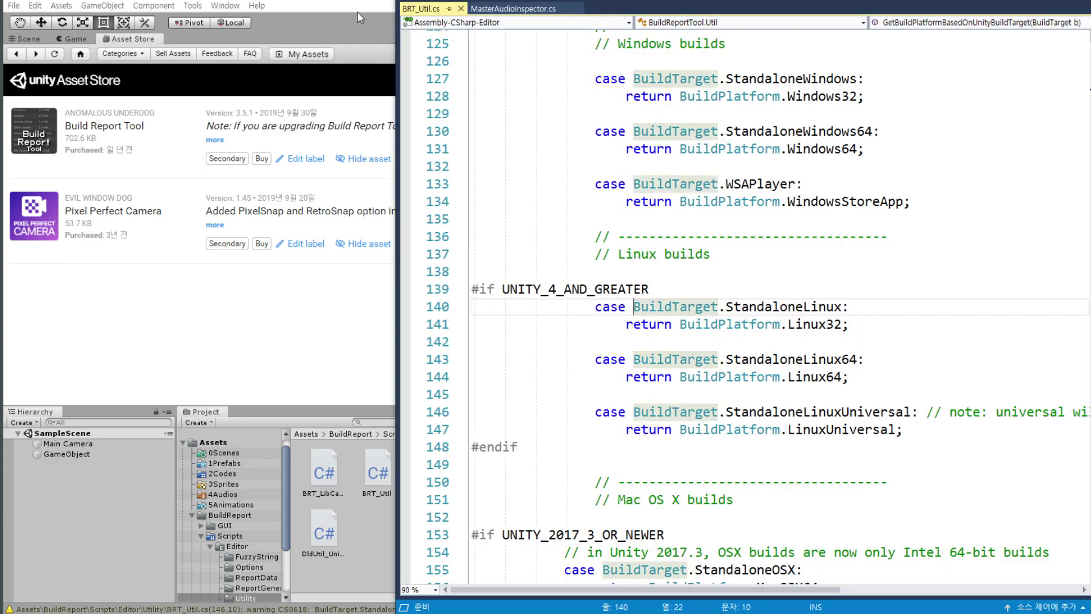
Inspect the StandaloneLinux and StandaloneLinuxUniversal cases on lines 140 and 146 of BRT_Util.cs.
{"action": "left_click", "coordinate": [357, 12]}
{"action": "double_click", "coordinate": [697, 443]}
{"action": "double_click", "coordinate": [692, 306]}
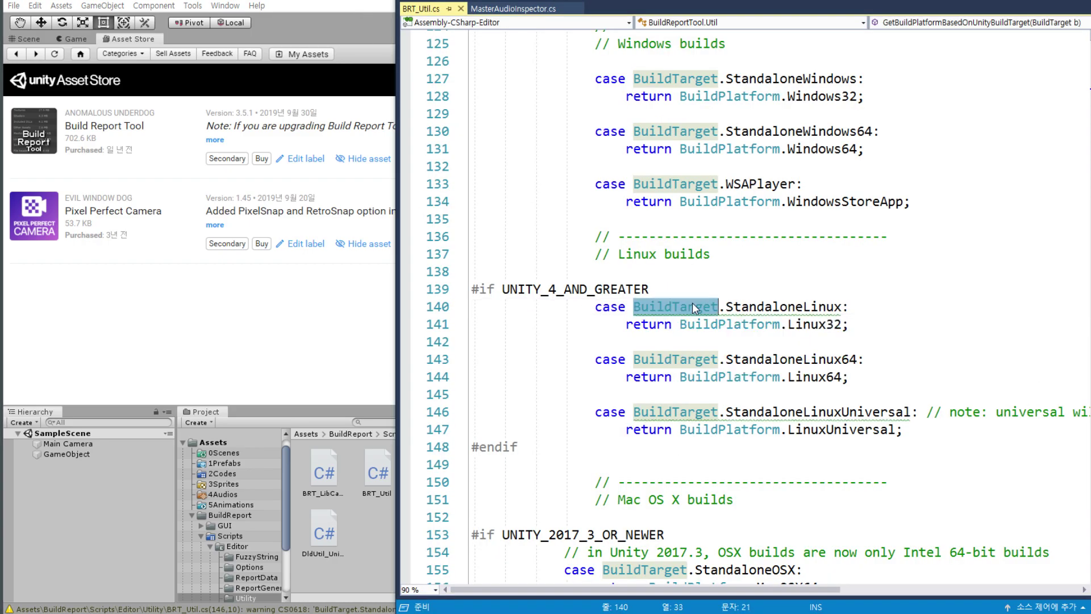
{"action": "double_click", "coordinate": [769, 310]}
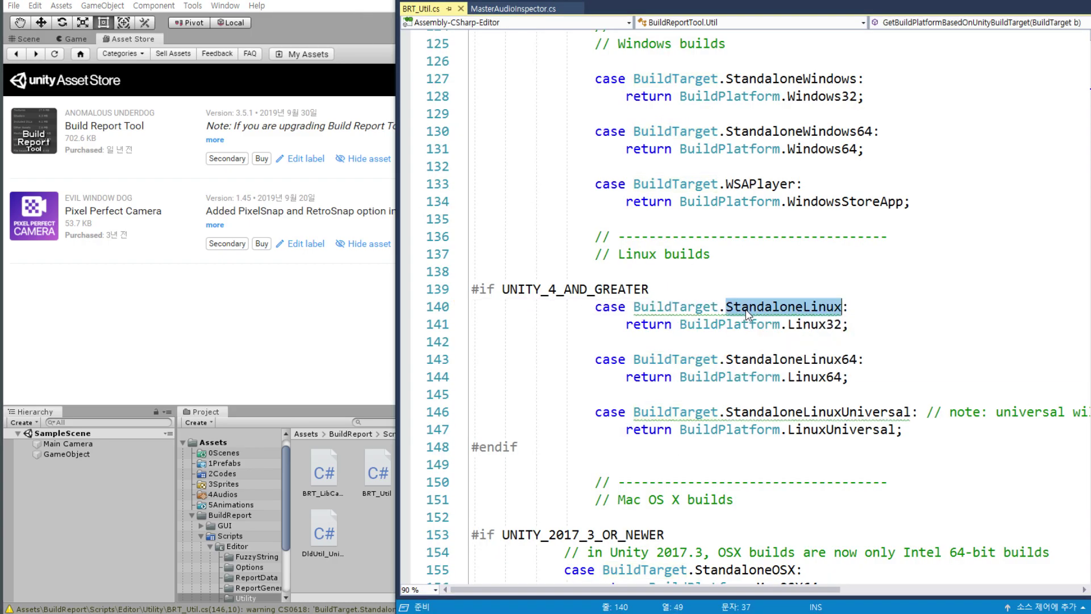
{"action": "double_click", "coordinate": [791, 413]}
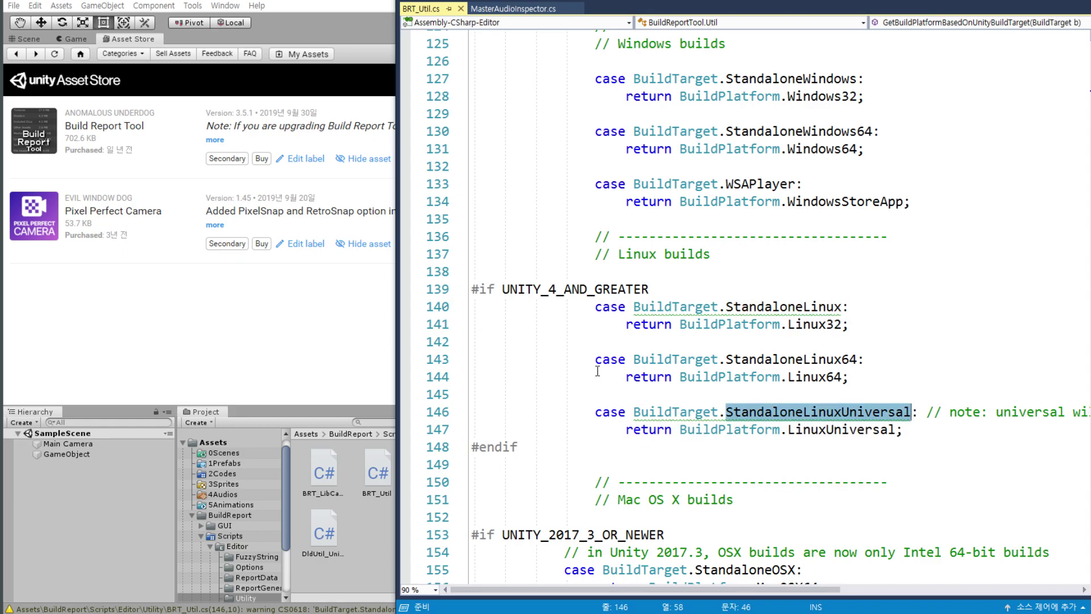
{"action": "left_click", "coordinate": [812, 391]}
{"action": "left_click", "coordinate": [375, 611]}
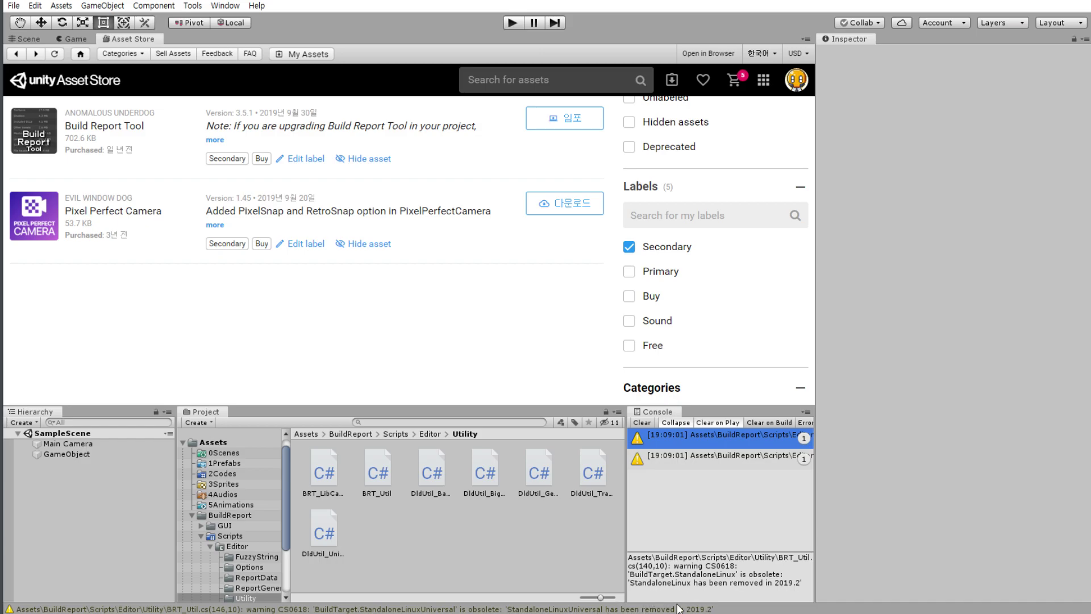
{"action": "double_click", "coordinate": [745, 460]}
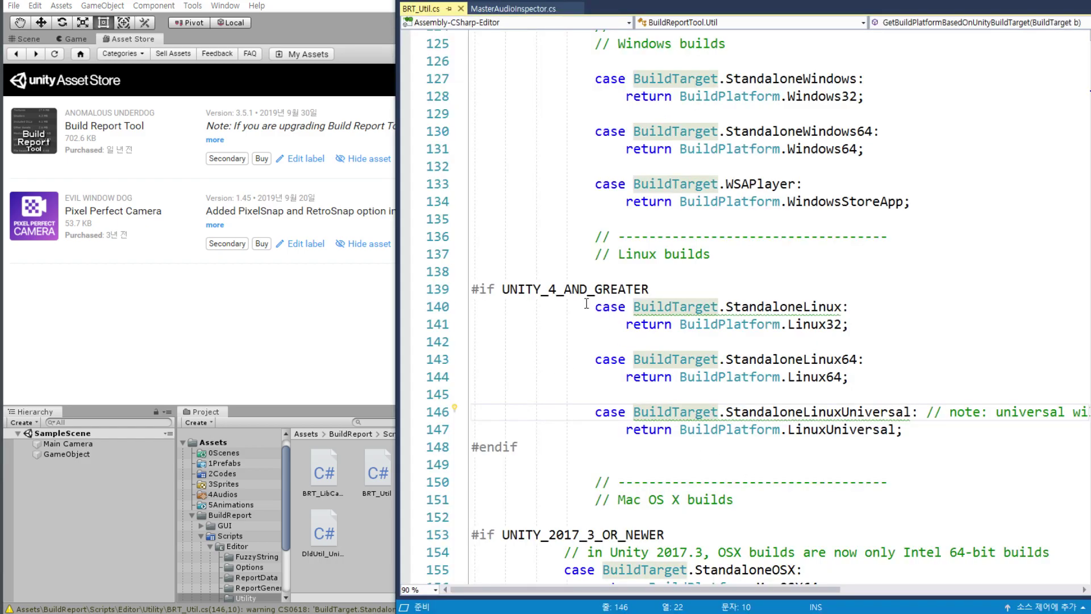
Comment out lines 140–141 and 146–147 with // and save the script.
{"action": "left_click", "coordinate": [596, 308]}
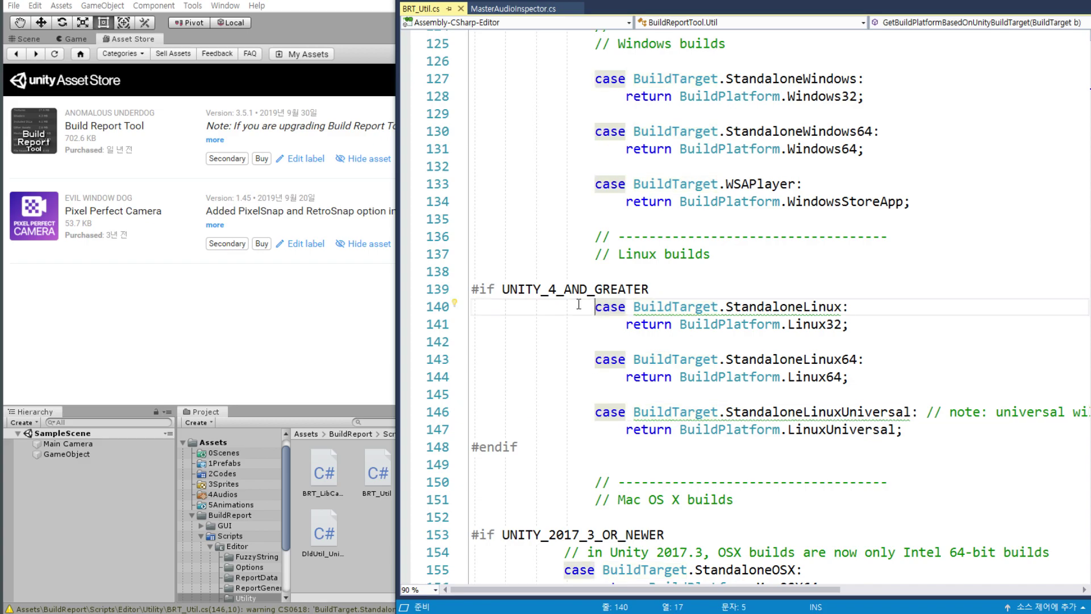
{"action": "type", "text": "//"}
{"action": "key", "text": "Down"}
{"action": "type", "text": "//"}
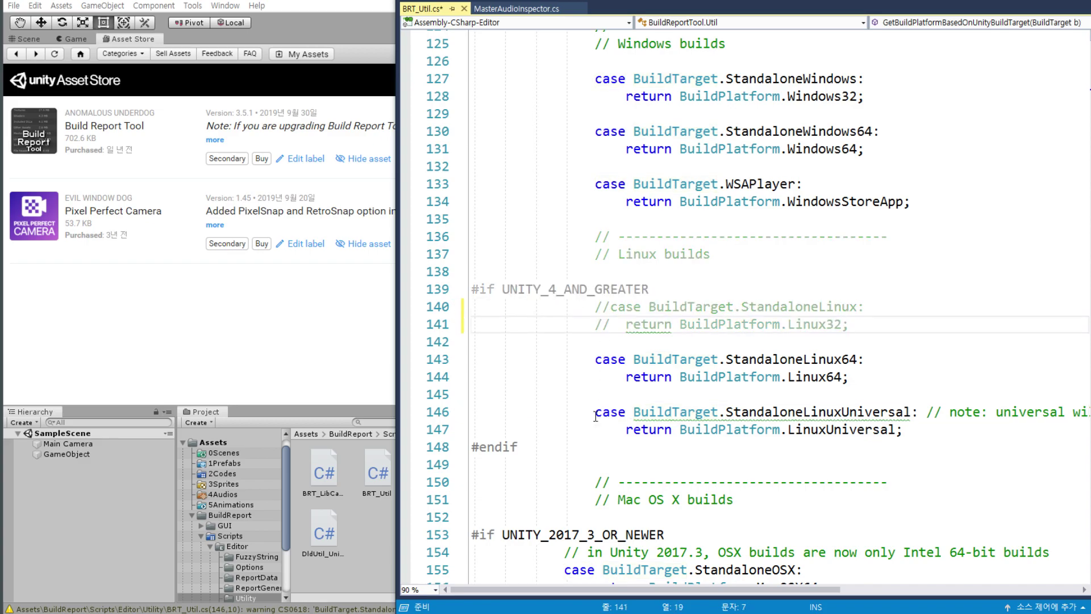
{"action": "left_click", "coordinate": [595, 412]}
{"action": "type", "text": "//"}
{"action": "key", "text": "Down"}
{"action": "type", "text": "//"}
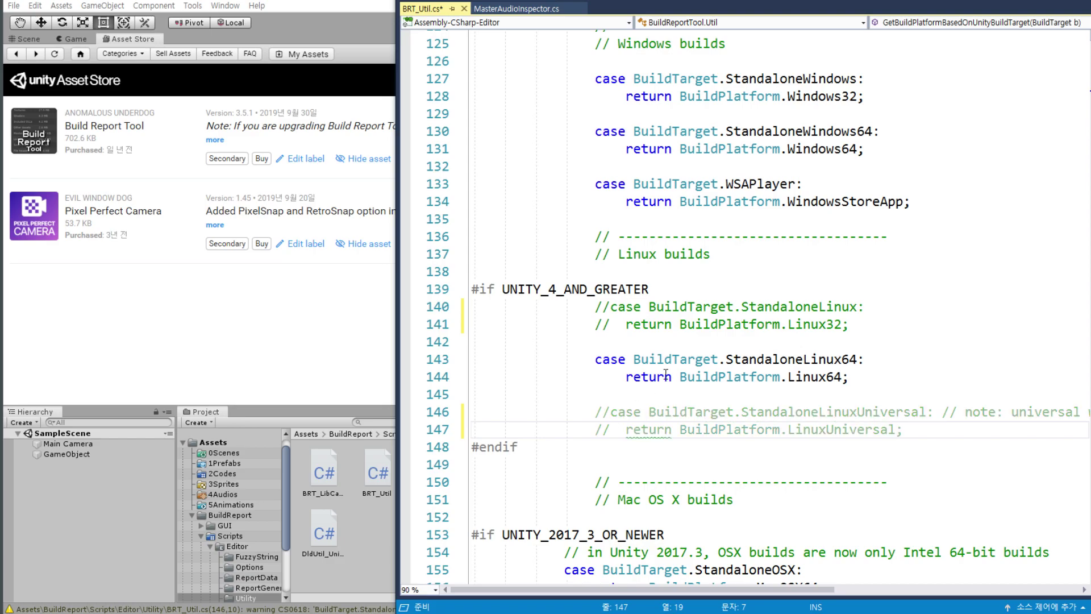
{"action": "key", "text": "ctrl+s"}
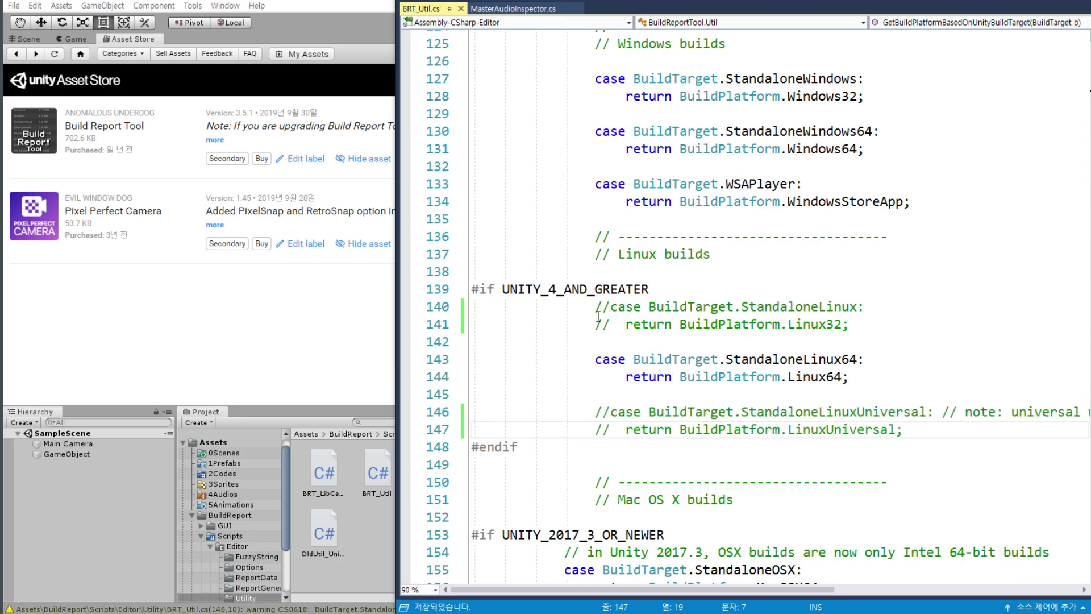
Review the commented-out Linux lines, then return to Unity.
{"action": "left_click_drag", "start_coordinate": [595, 307], "coordinate": [909, 325]}
{"action": "left_click_drag", "start_coordinate": [595, 414], "coordinate": [909, 430]}
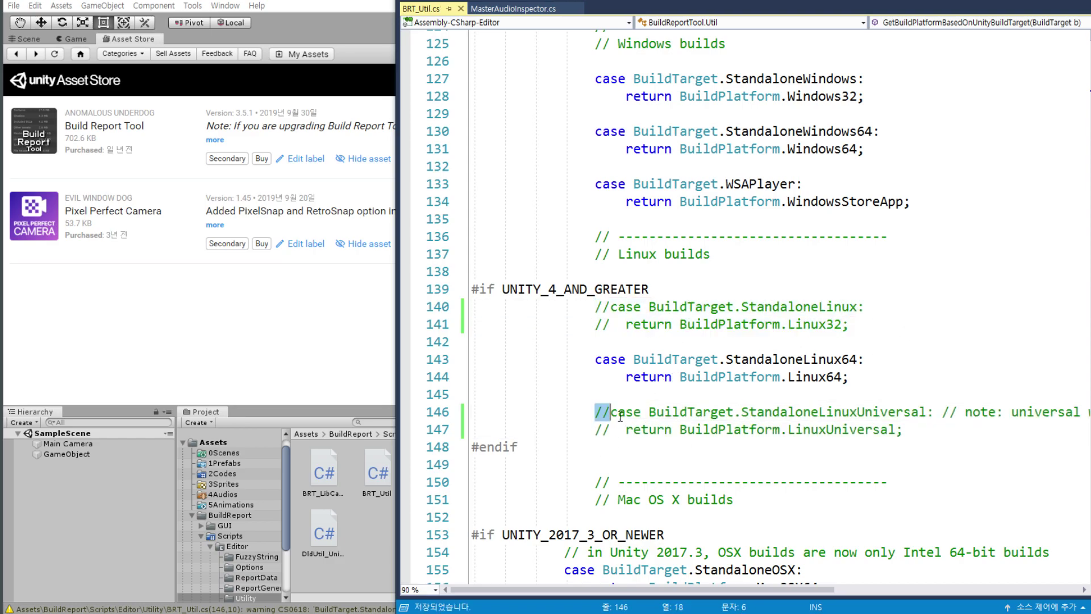
{"action": "left_click", "coordinate": [911, 429]}
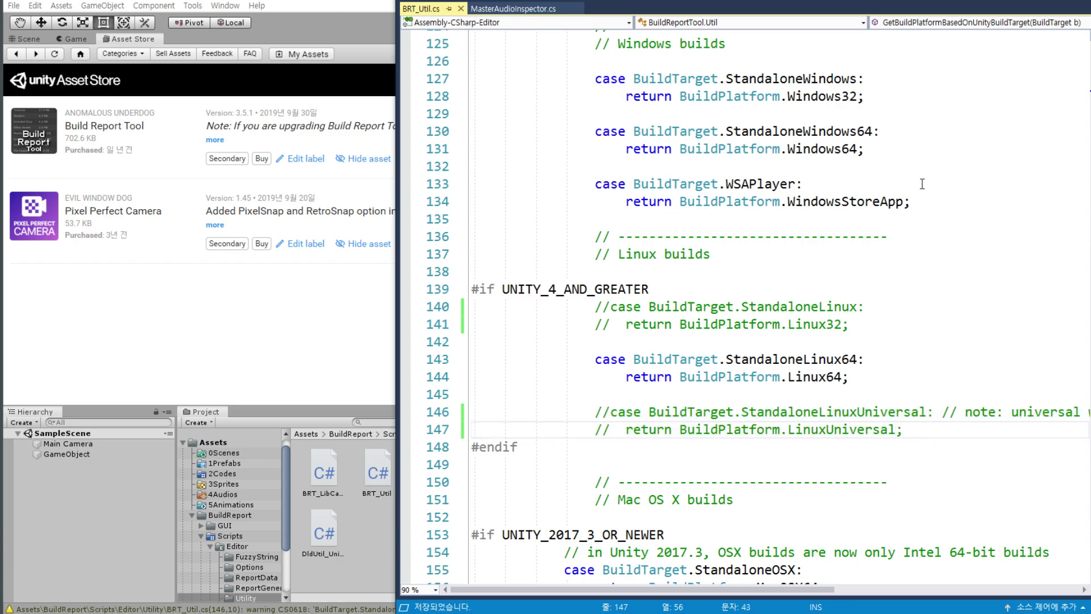
{"action": "key", "text": "alt+Tab"}
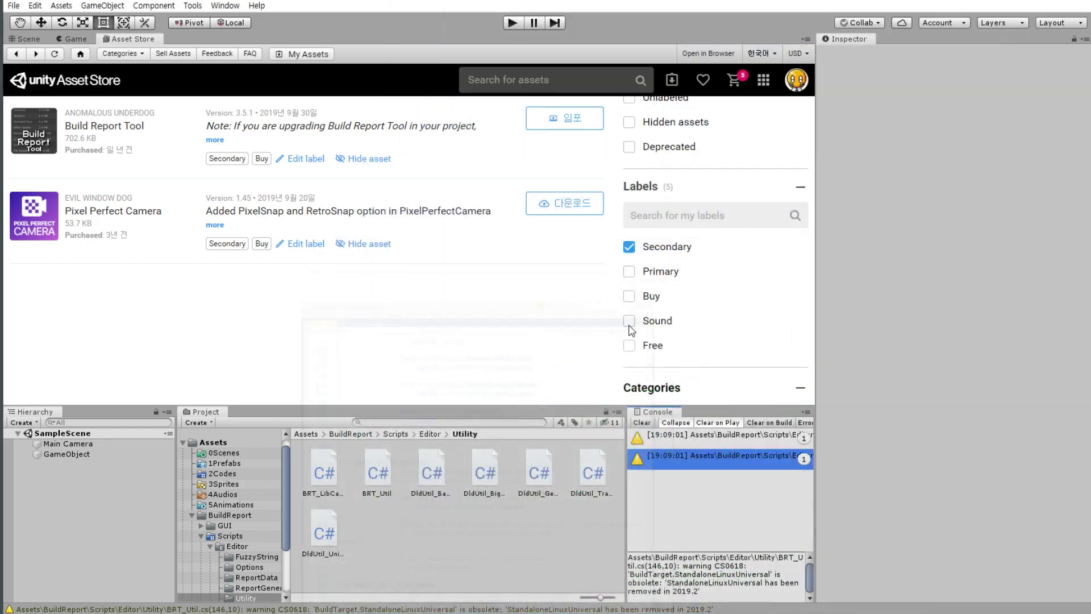
Clear the Console warnings and open the full Build Report Tool Asset Store page ($15).
{"action": "left_click", "coordinate": [643, 424]}
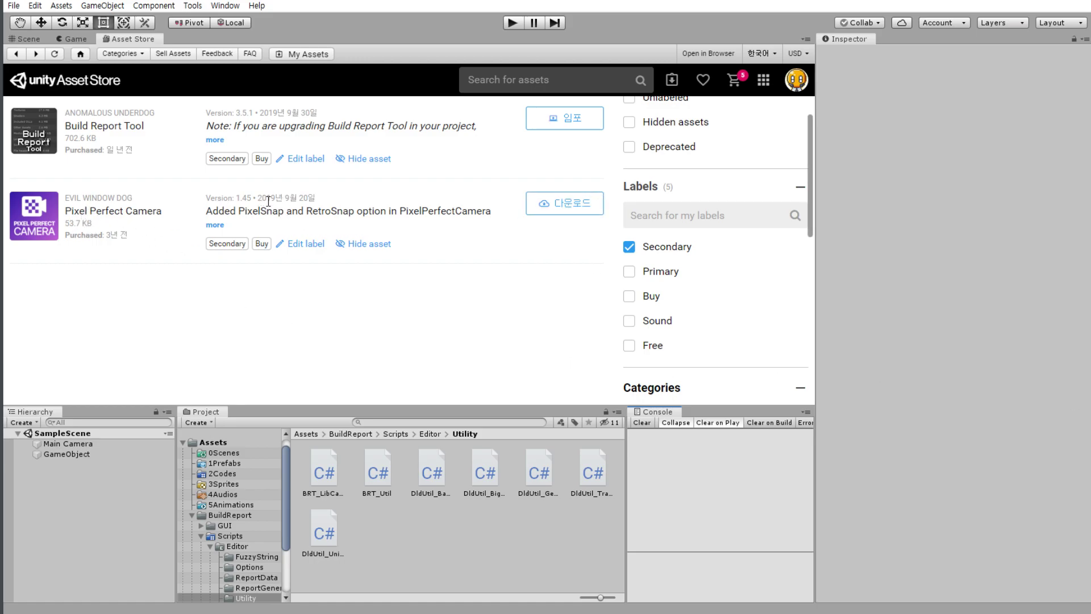
{"action": "left_click_drag", "start_coordinate": [267, 198], "coordinate": [312, 198]}
{"action": "left_click", "coordinate": [260, 127]}
{"action": "left_click", "coordinate": [74, 129]}
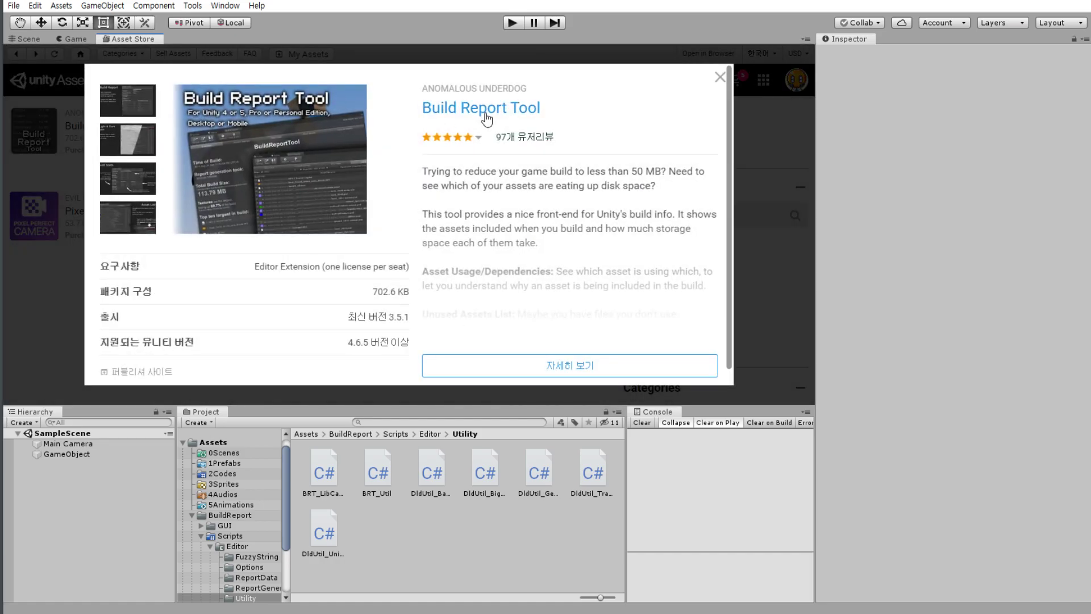
{"action": "left_click", "coordinate": [448, 116]}
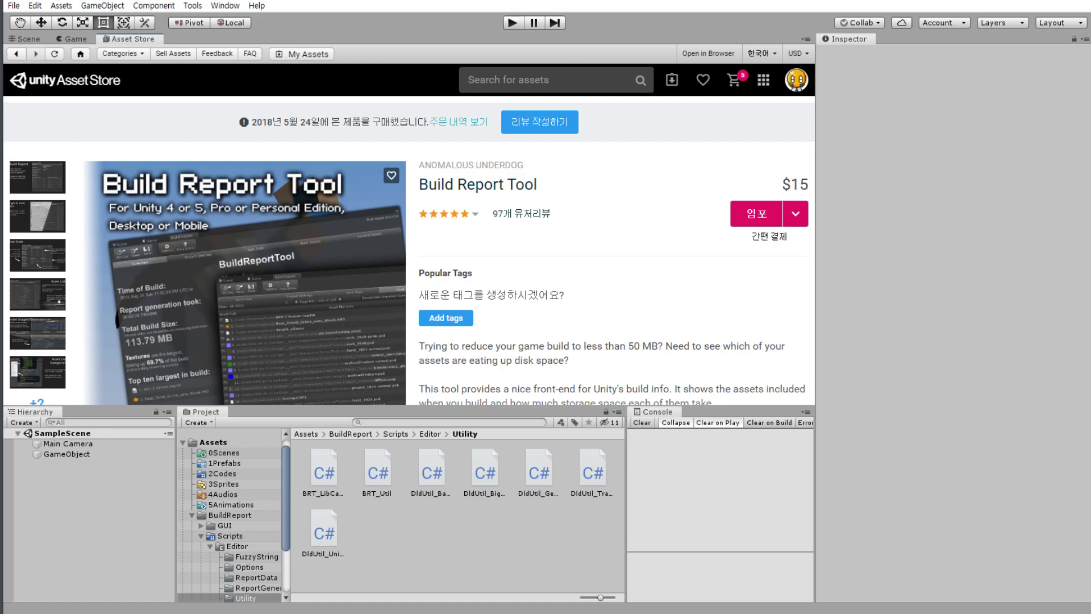
Add '5. Build Report : 15' as the fifth entry in the Notepad++ price list, then minimize it.
{"action": "key", "text": "alt+Tab"}
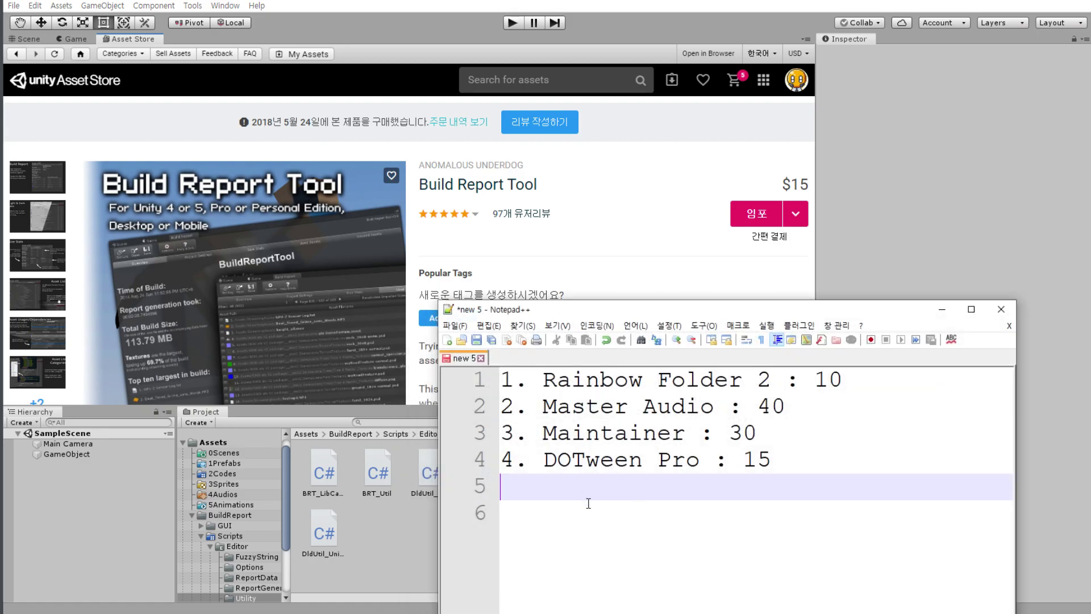
{"action": "type", "text": "5."}
{"action": "type", "text": "Build "}
{"action": "type", "text": "Rep"}
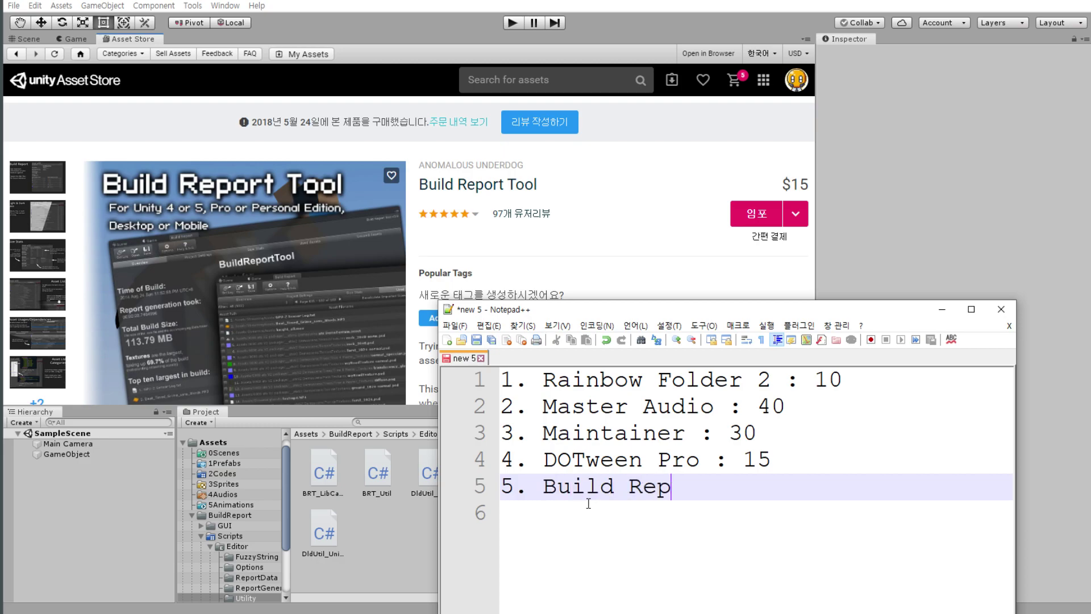
{"action": "type", "text": "ort L"}
{"action": "key", "text": "BackSpace"}
{"action": "type", "text": ": 15"}
{"action": "key", "text": "Return"}
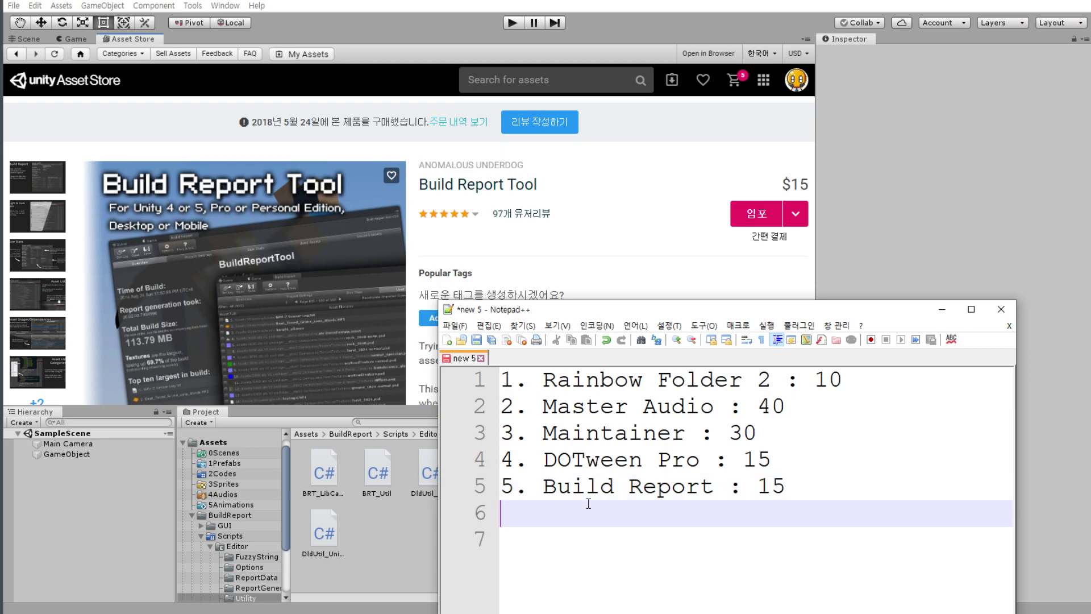
{"action": "left_click", "coordinate": [942, 309]}
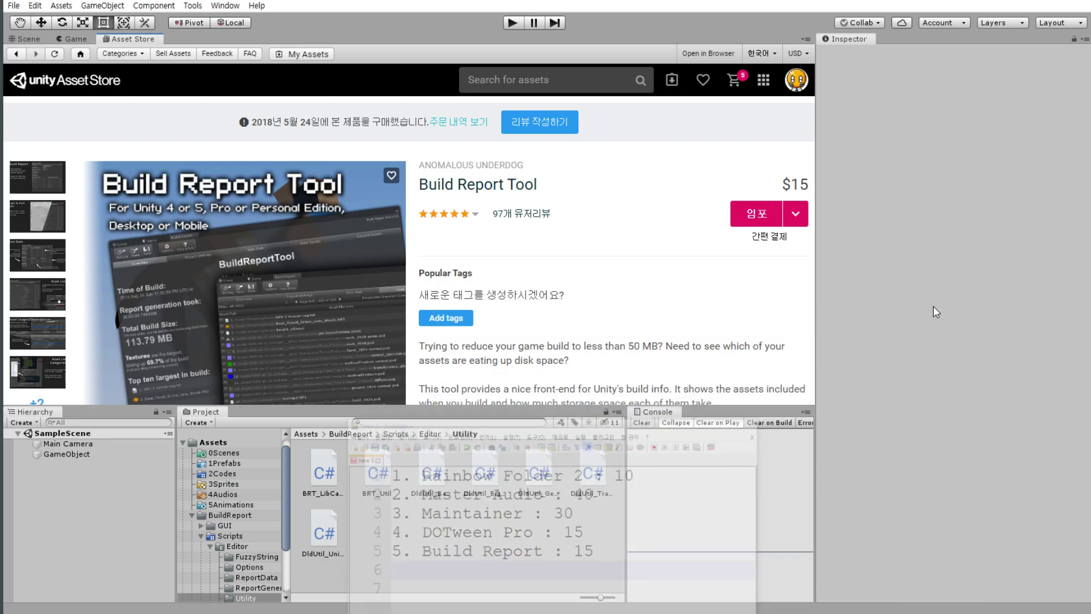
Download the Pixel Perfect Camera package from My Assets and import all its files.
{"action": "left_click", "coordinate": [18, 55]}
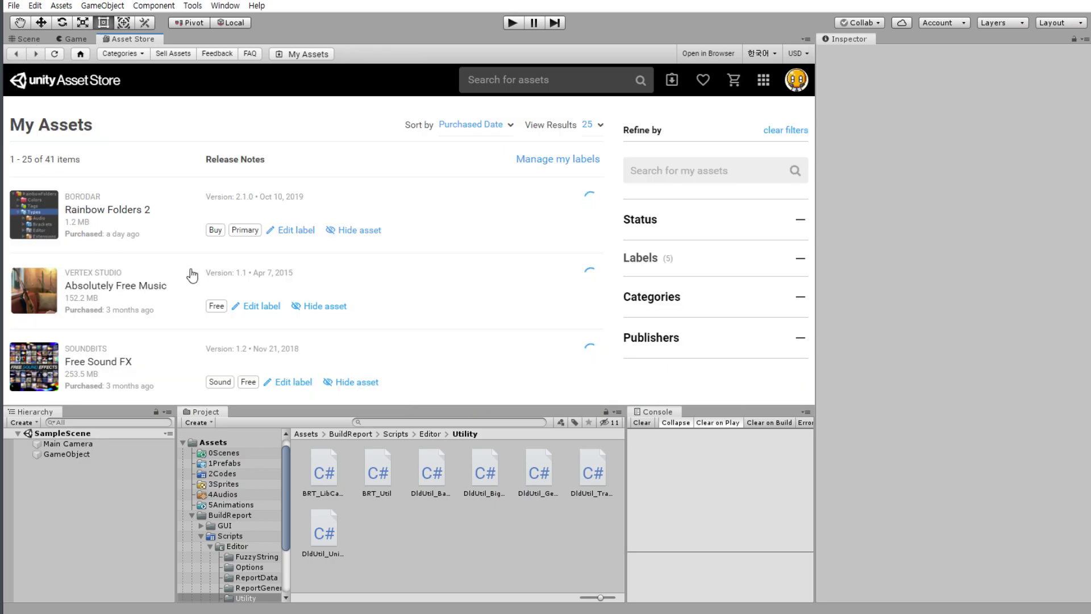
{"action": "scroll", "coordinate": [704, 339], "scroll_direction": "down", "scroll_amount": 2}
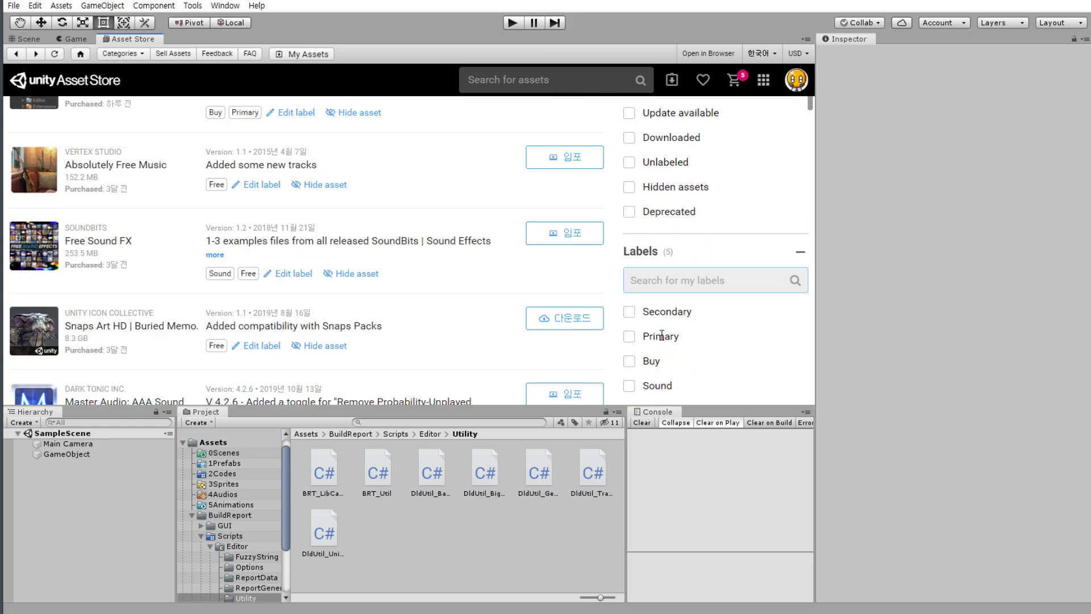
{"action": "left_click", "coordinate": [629, 311]}
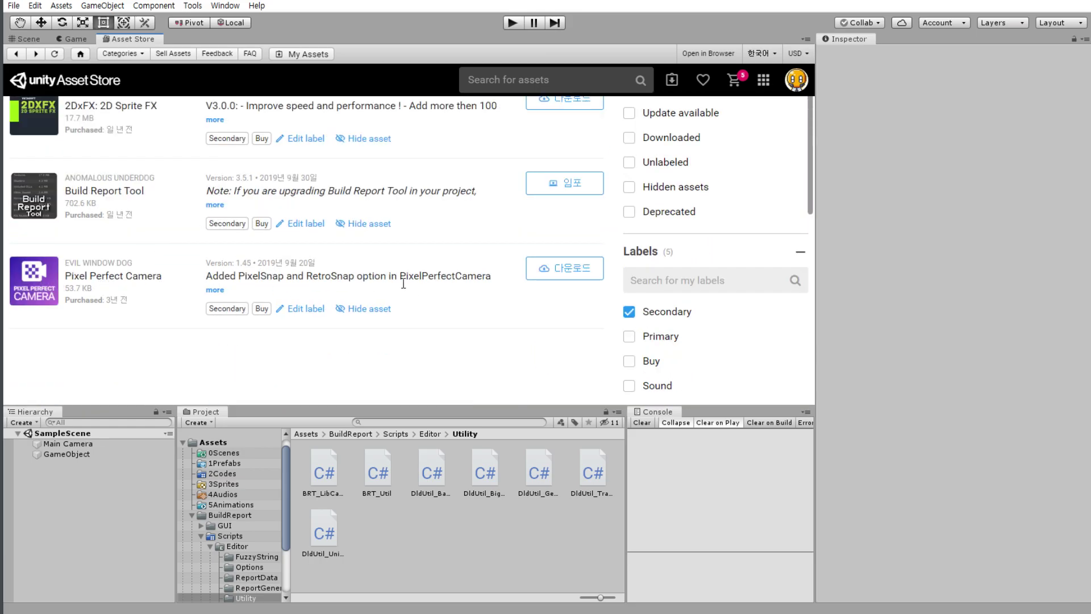
{"action": "left_click", "coordinate": [564, 270]}
{"action": "left_click", "coordinate": [578, 274]}
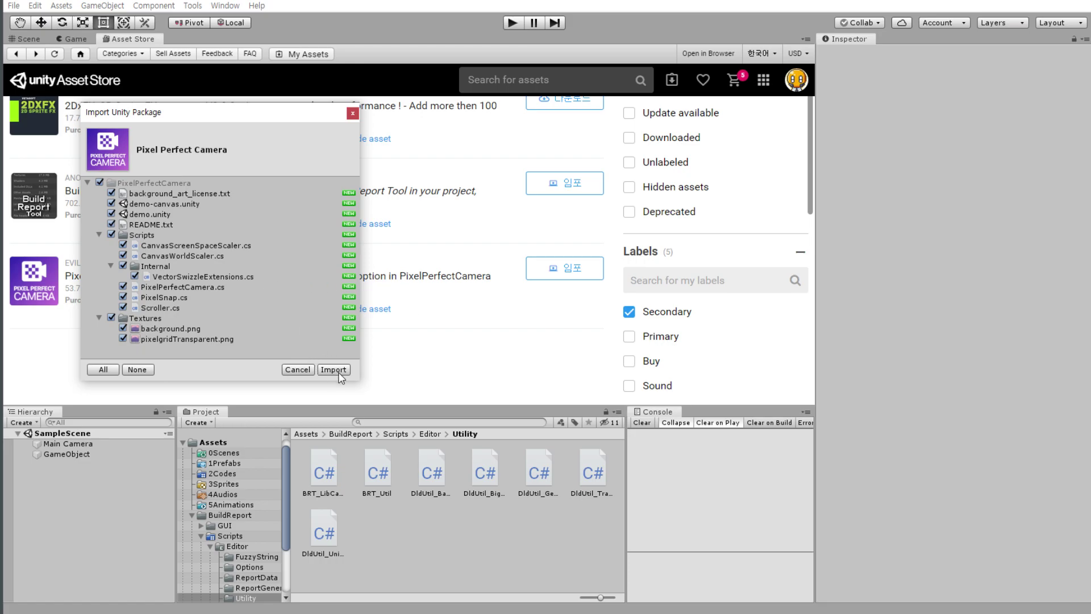
{"action": "left_click", "coordinate": [334, 370]}
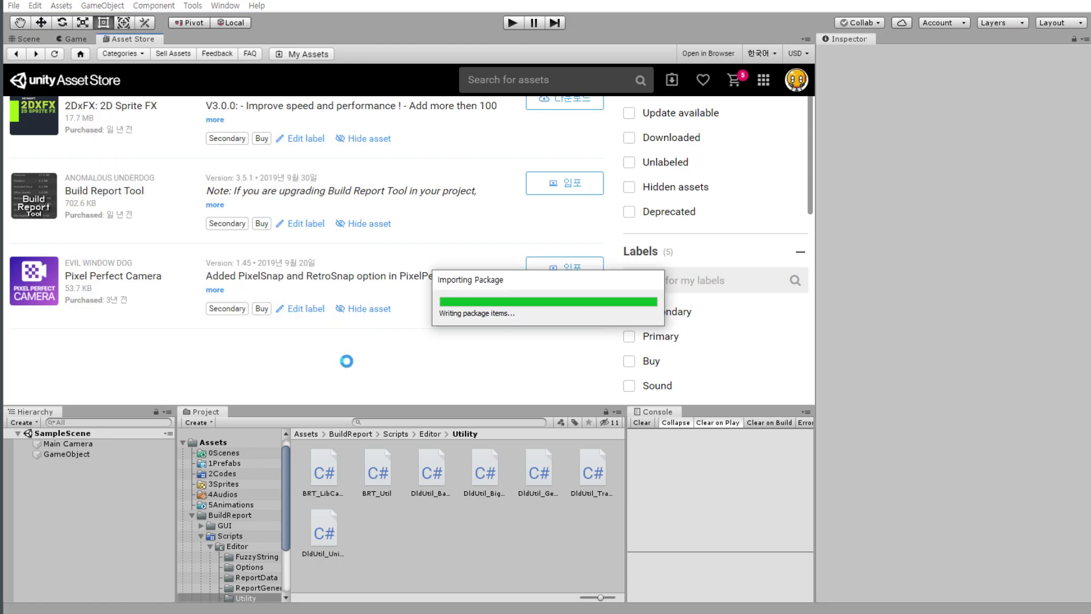
Close the BRT_Util.cs and MasterAudioInspector.cs tabs and exit Visual Studio.
{"action": "left_click", "coordinate": [192, 515]}
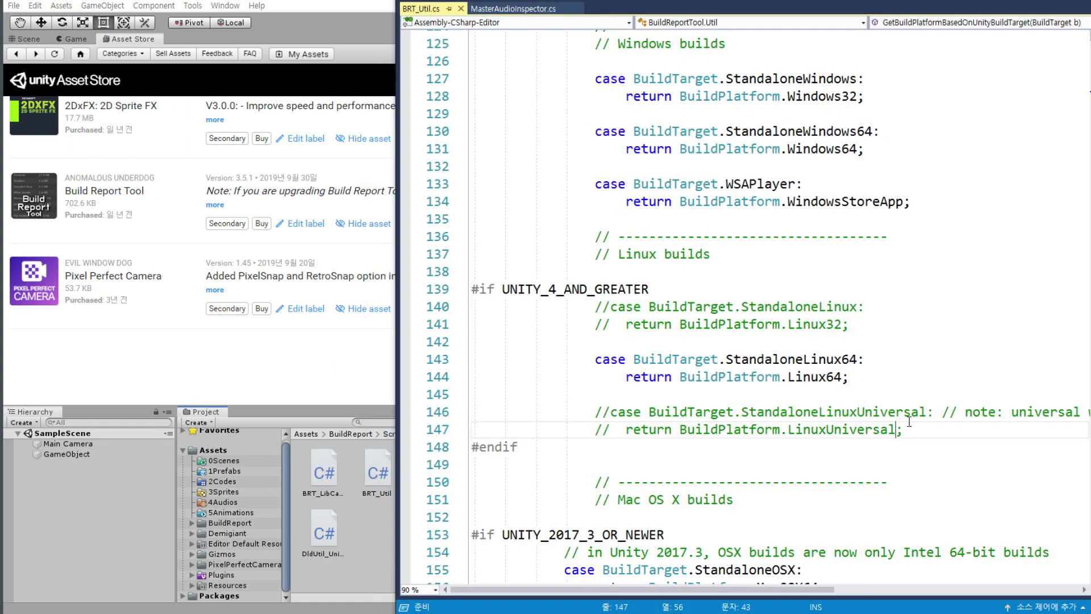
{"action": "left_click", "coordinate": [909, 422]}
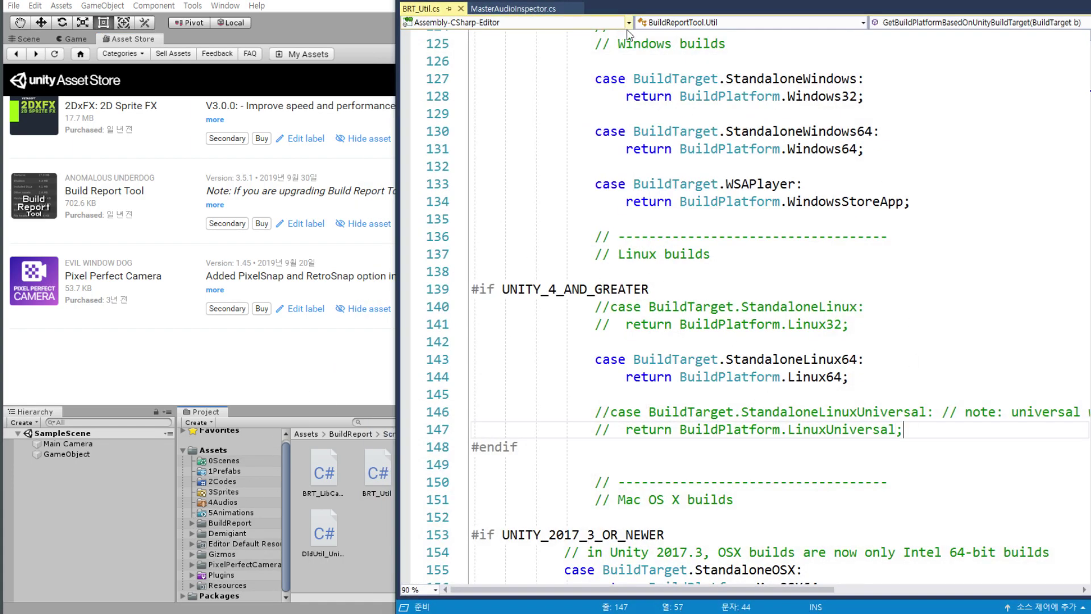
{"action": "left_click", "coordinate": [475, 11]}
{"action": "key", "text": "ctrl+F4"}
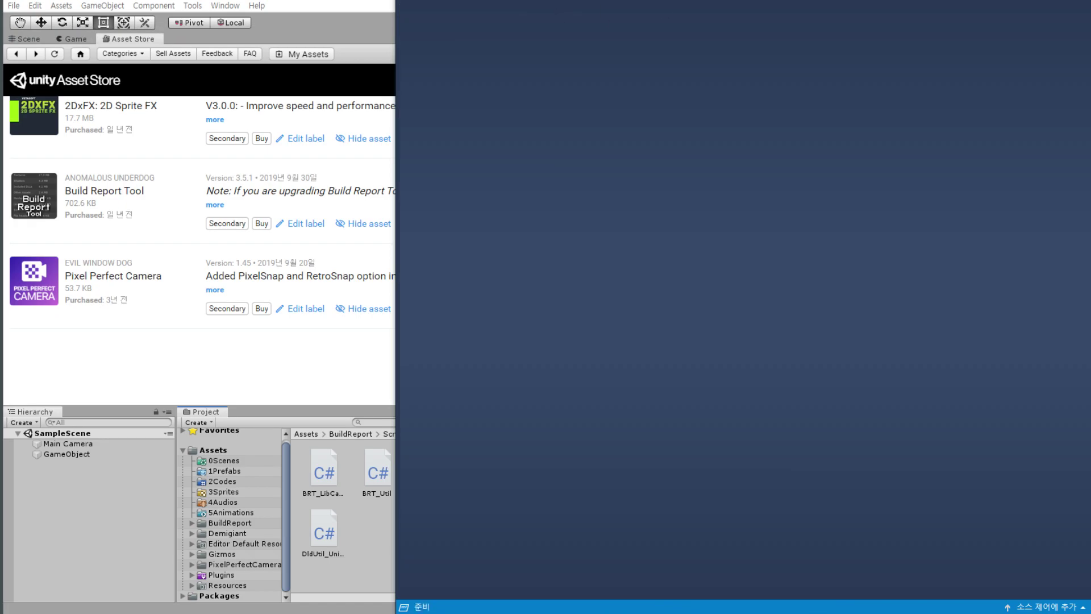
{"action": "key", "text": "alt+Tab"}
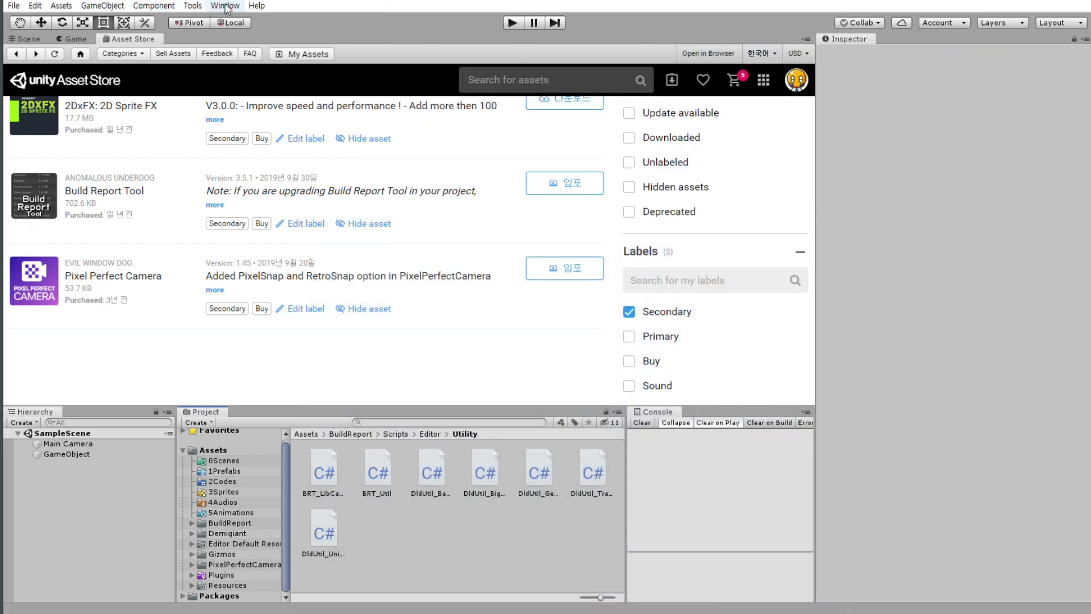
{"action": "left_click", "coordinate": [226, 8]}
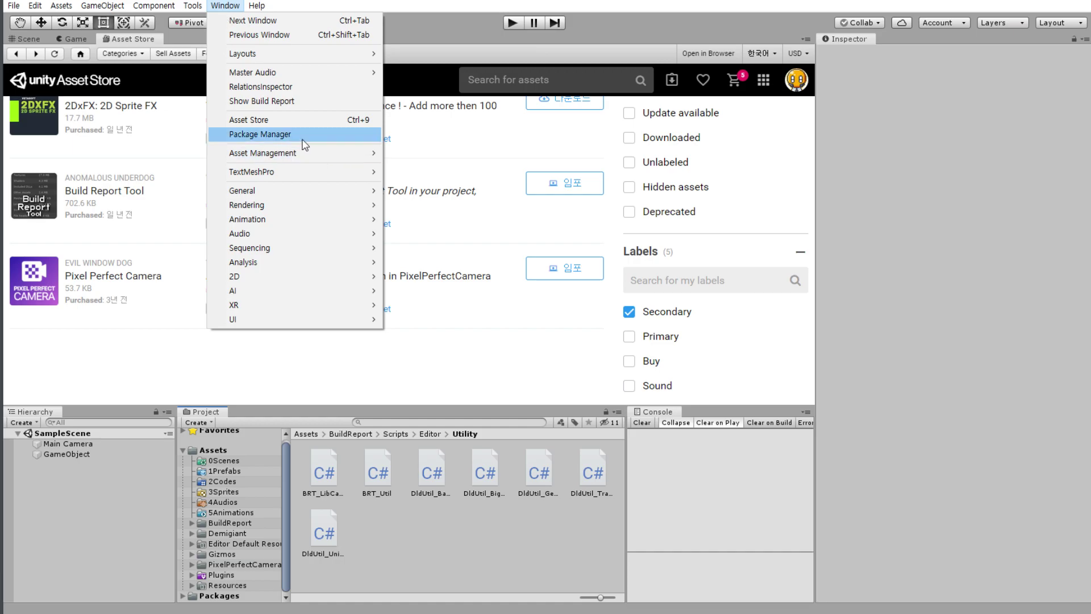
{"action": "left_click", "coordinate": [366, 135]}
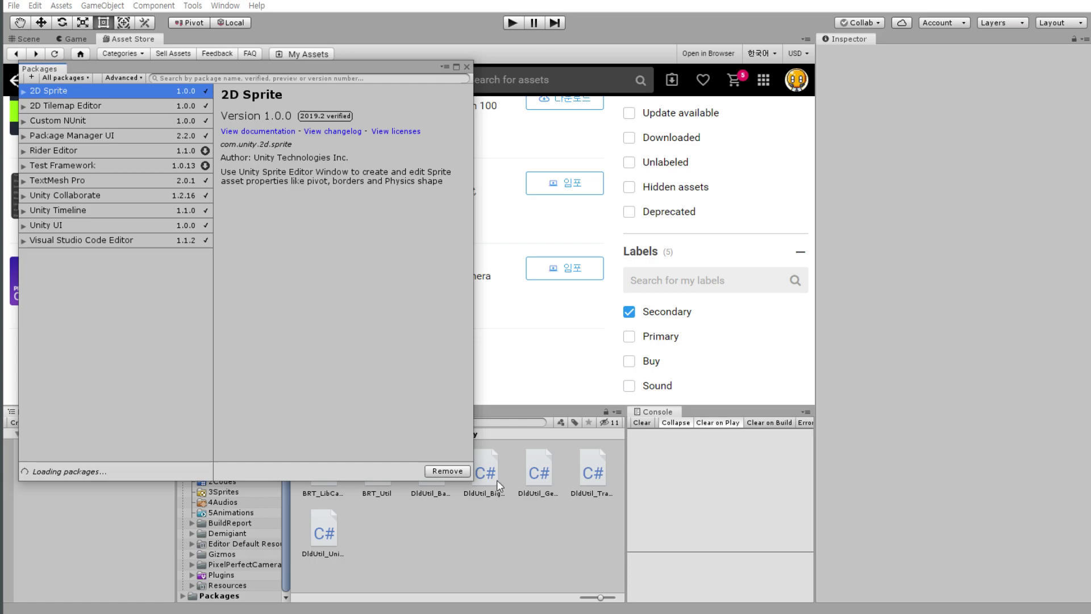
{"action": "left_click_drag", "start_coordinate": [471, 482], "coordinate": [576, 502]}
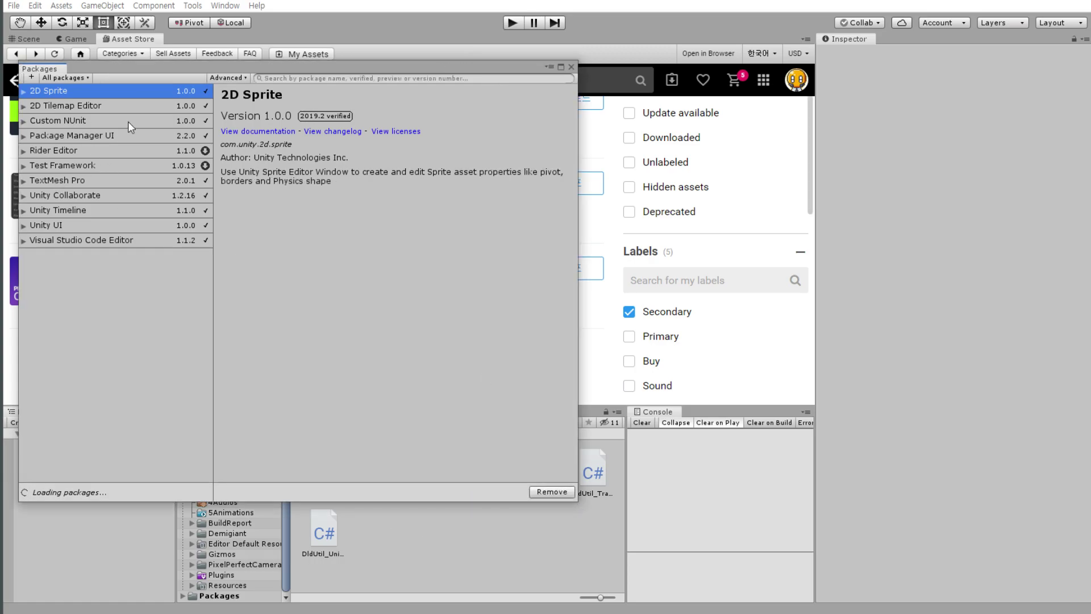
{"action": "left_click", "coordinate": [237, 78]}
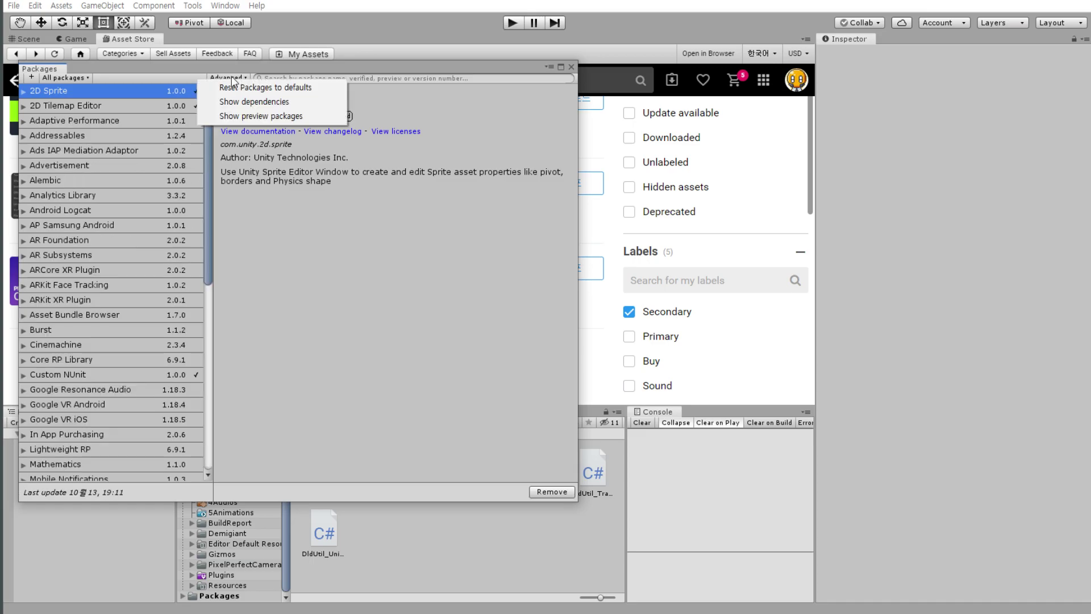
{"action": "left_click", "coordinate": [175, 76]}
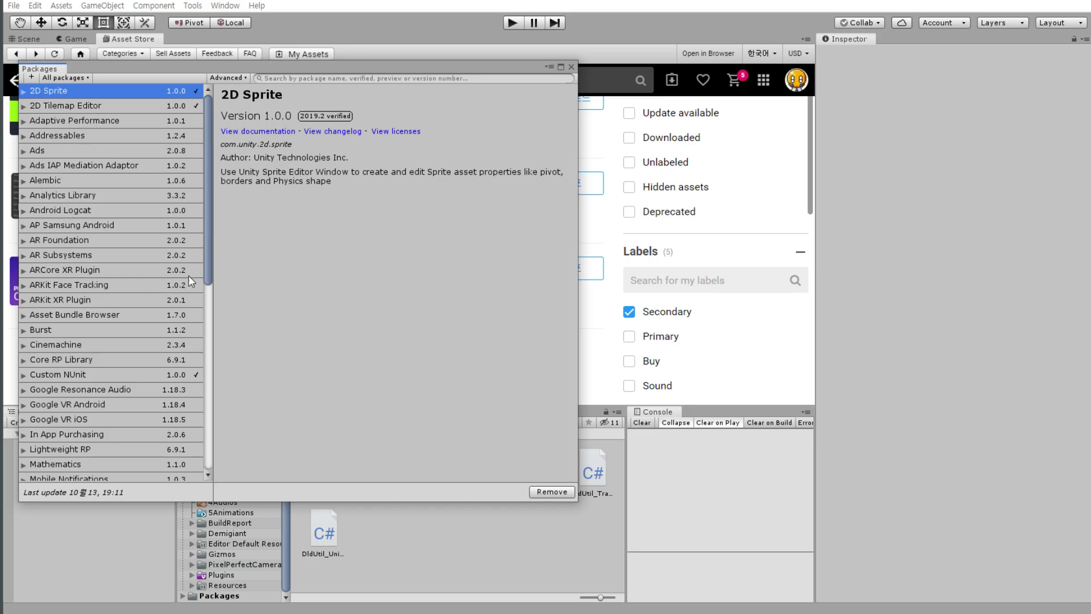
{"action": "left_click", "coordinate": [233, 77]}
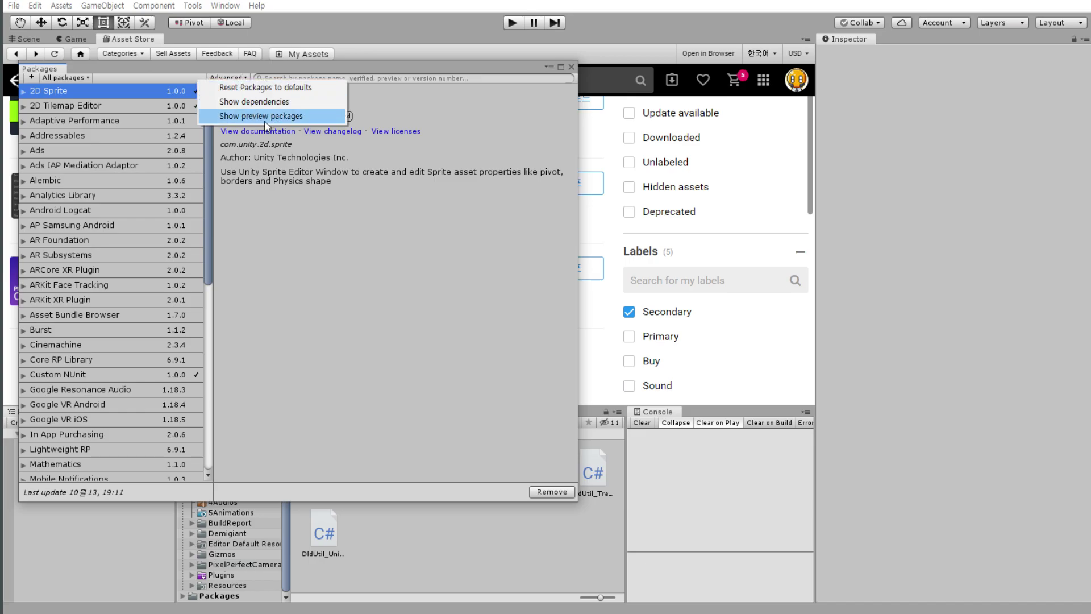
{"action": "left_click", "coordinate": [282, 116]}
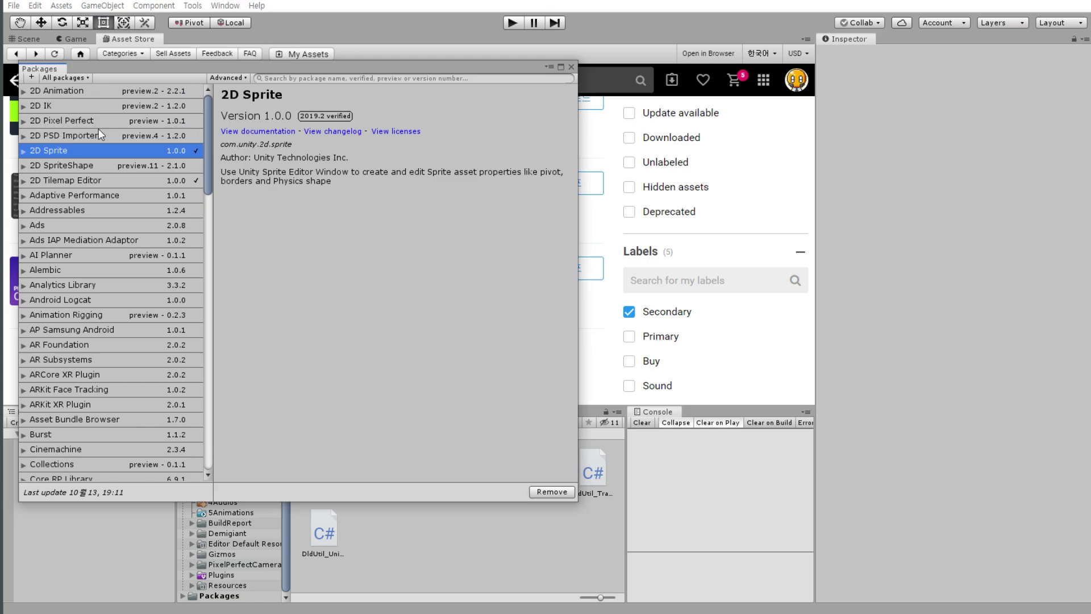
{"action": "left_click", "coordinate": [22, 124]}
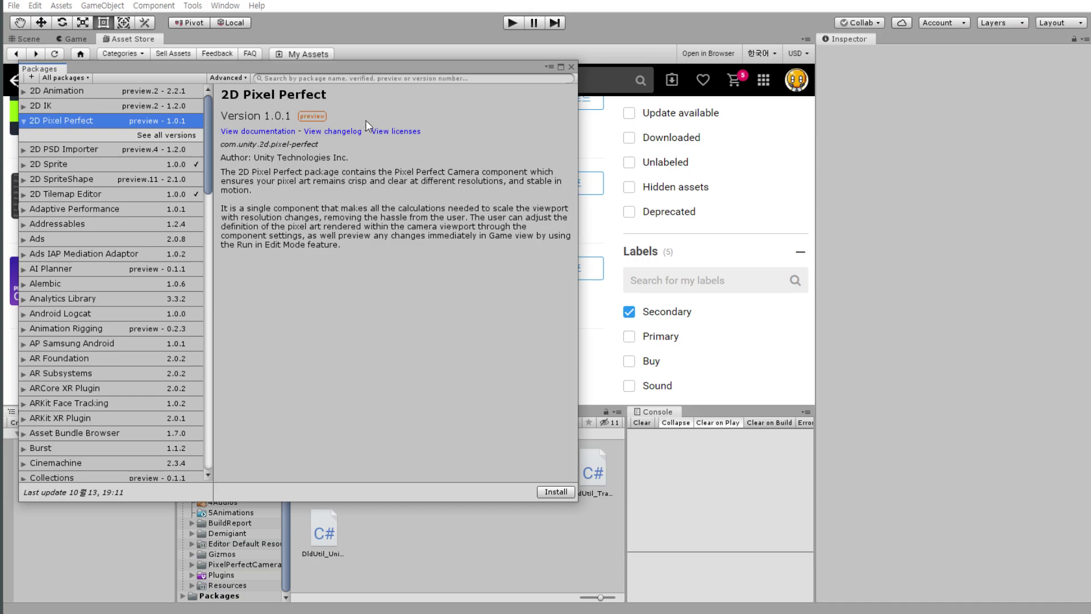
{"action": "left_click", "coordinate": [572, 67]}
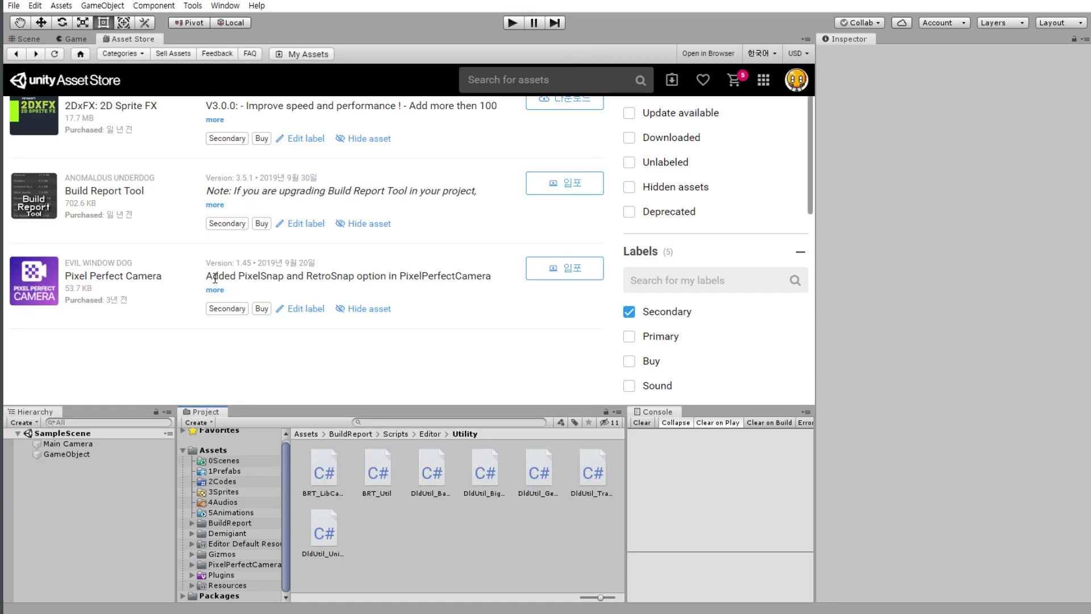
Highlight the PixelSnap and RetroSnap release note mentioning PixelPerfectCamera.
{"action": "left_click_drag", "start_coordinate": [216, 278], "coordinate": [474, 274]}
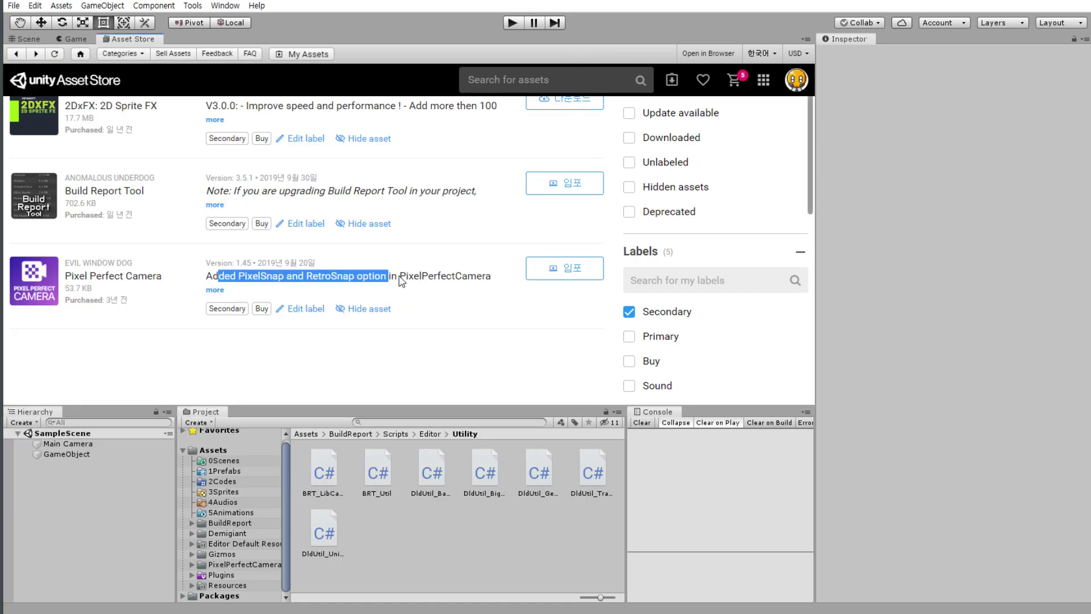
{"action": "left_click", "coordinate": [474, 273]}
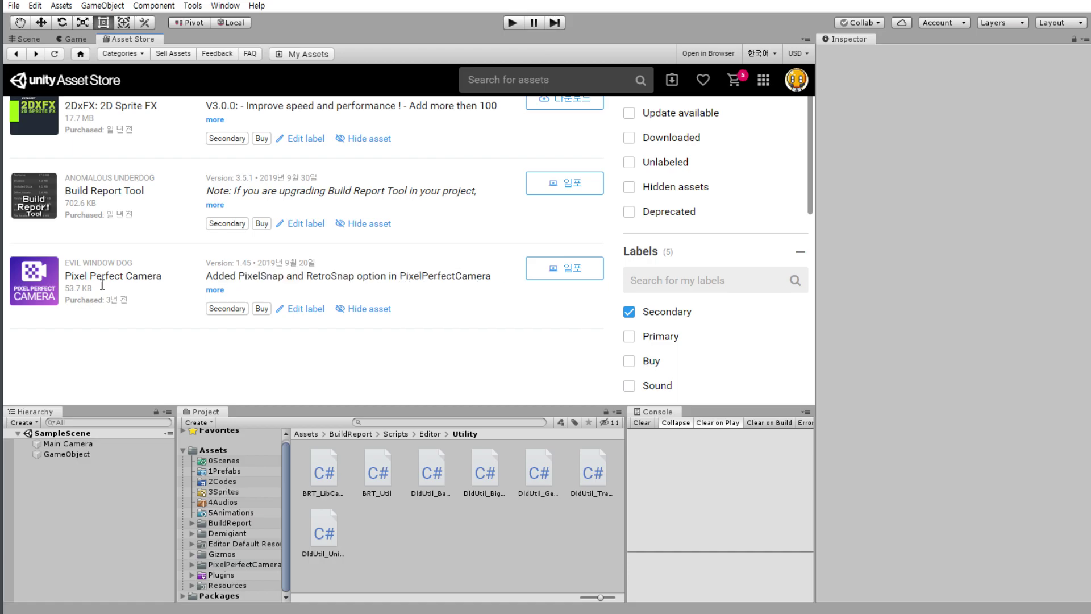
{"action": "left_click_drag", "start_coordinate": [403, 276], "coordinate": [489, 273]}
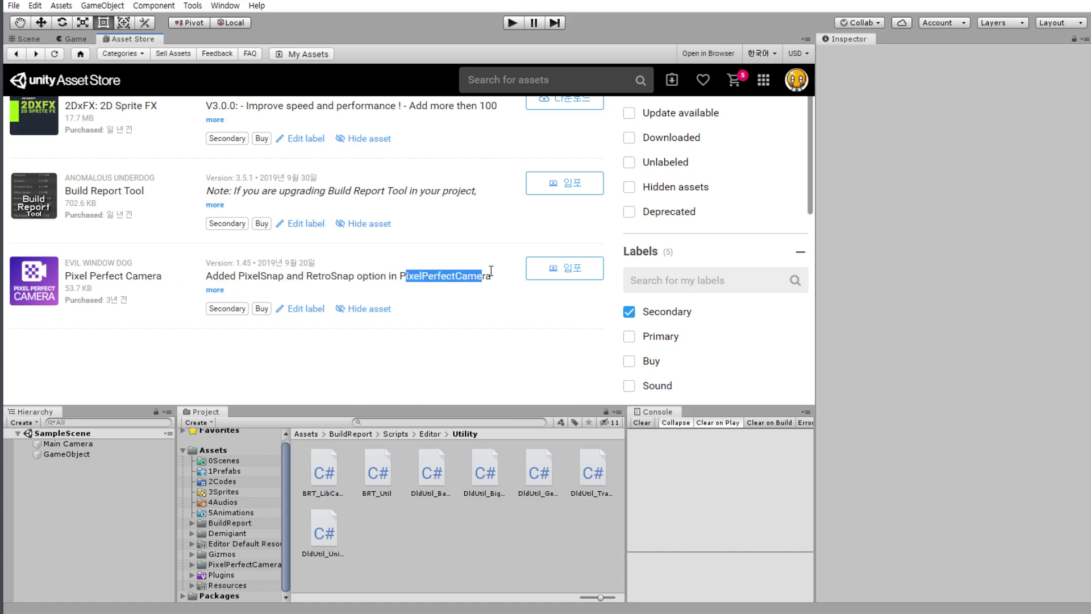
{"action": "left_click", "coordinate": [489, 271]}
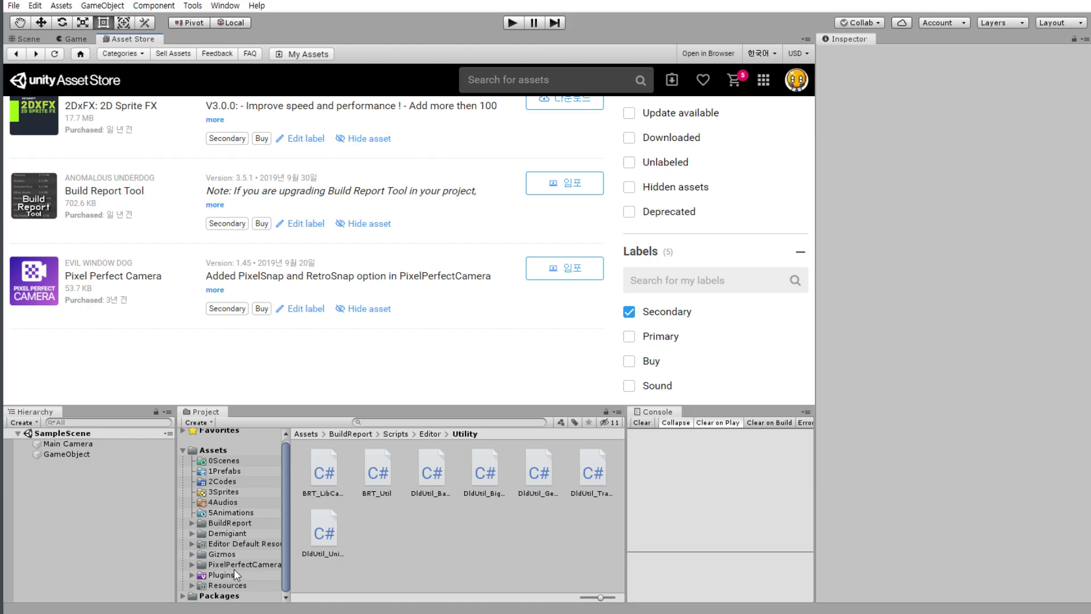
Open the demo scene from Assets/PixelPerfectCamera and view it in the Scene view.
{"action": "left_click", "coordinate": [193, 563]}
{"action": "scroll", "coordinate": [222, 564], "scroll_direction": "down", "scroll_amount": 1}
{"action": "left_click", "coordinate": [250, 544]}
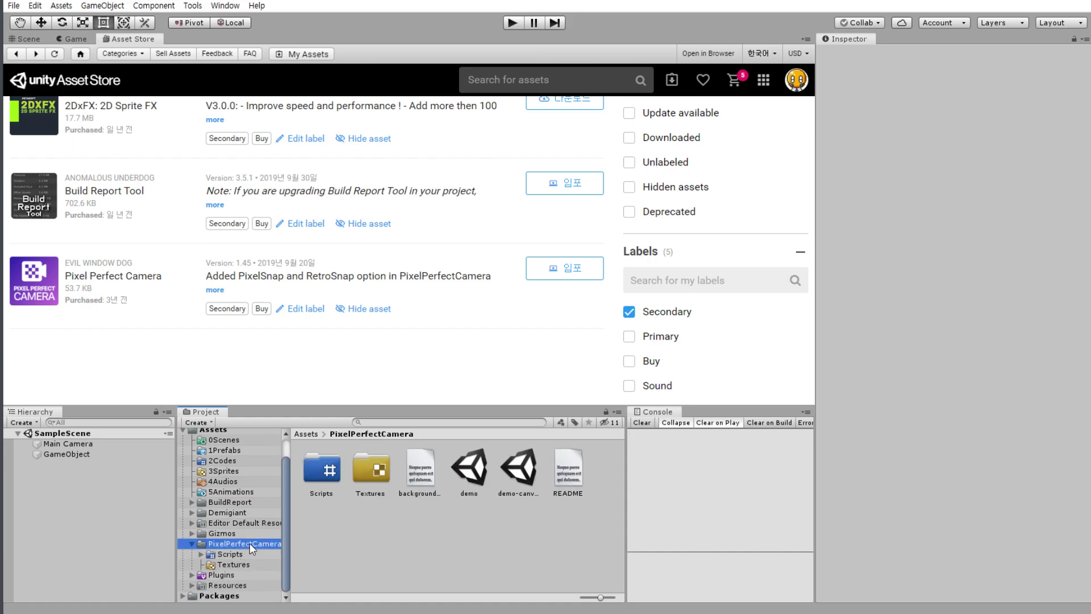
{"action": "double_click", "coordinate": [478, 472]}
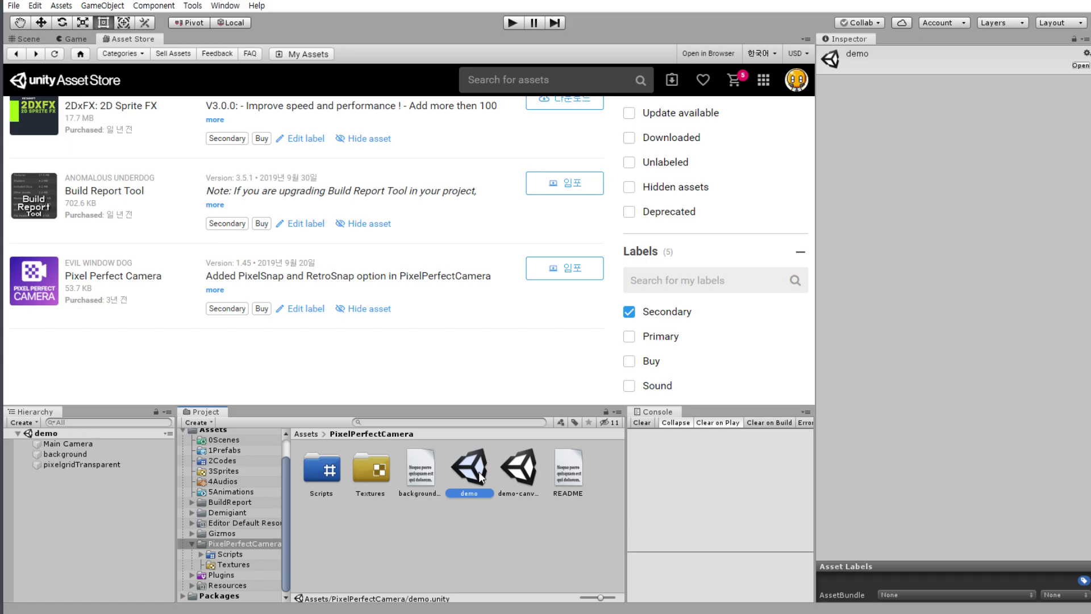
{"action": "left_click", "coordinate": [29, 39]}
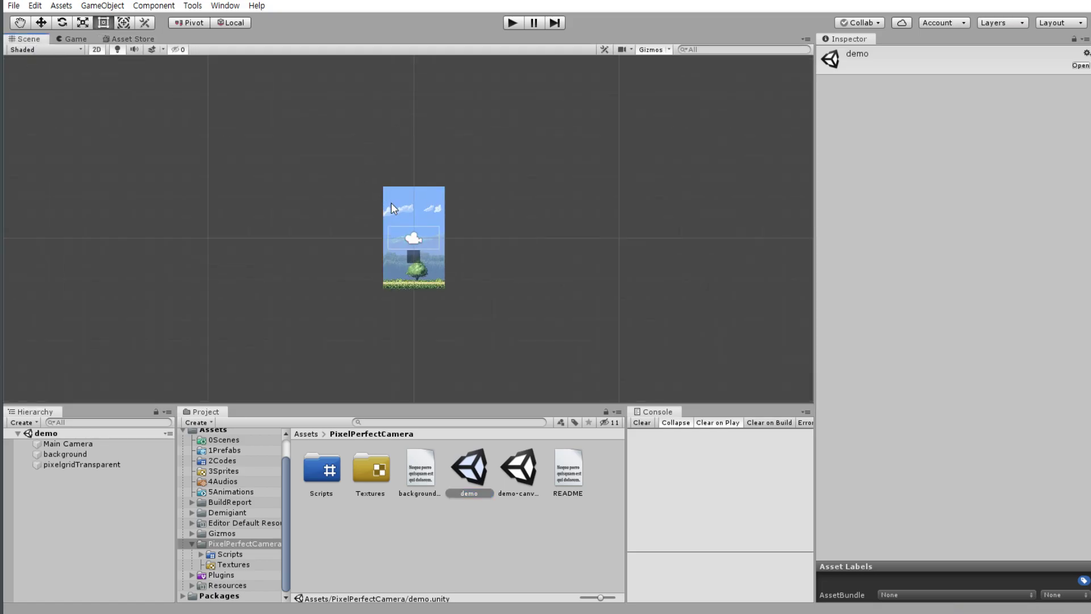
{"action": "scroll", "coordinate": [462, 258], "scroll_direction": "up", "scroll_amount": 10}
{"action": "scroll", "coordinate": [383, 245], "scroll_direction": "up", "scroll_amount": 2}
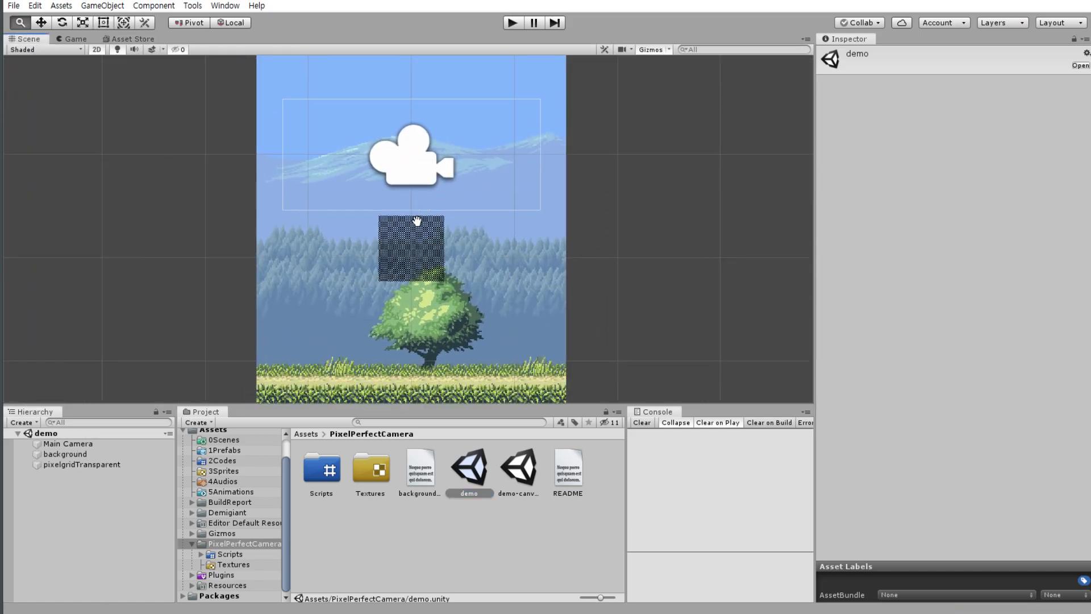
{"action": "left_click", "coordinate": [508, 26]}
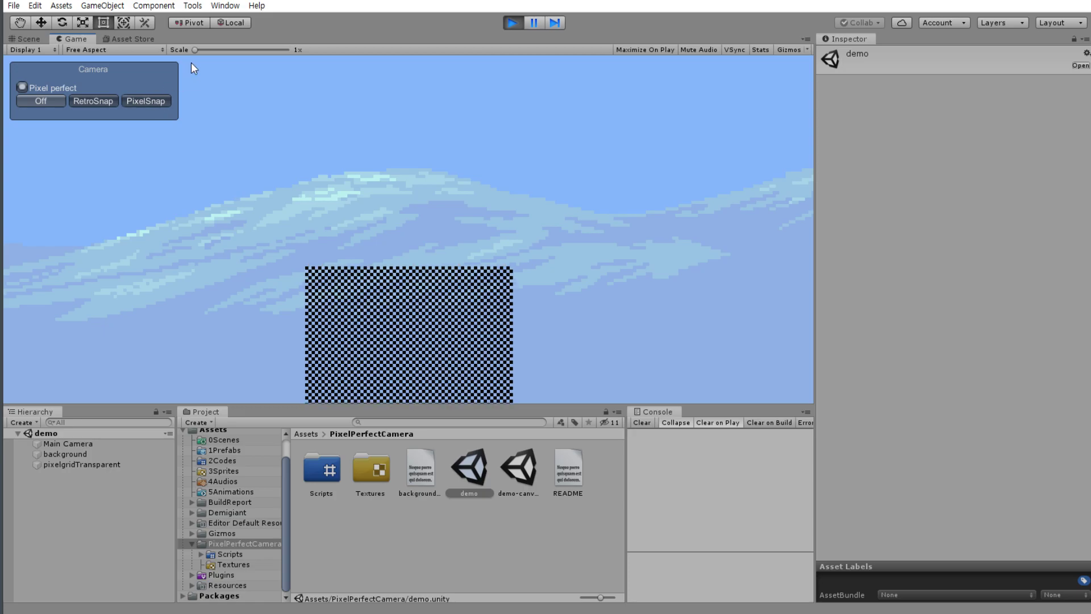
{"action": "mouse_move", "coordinate": [205, 50]}
{"action": "left_mouse_down"}
{"action": "mouse_move", "coordinate": [236, 50]}
{"action": "mouse_move", "coordinate": [194, 50]}
{"action": "left_mouse_up"}
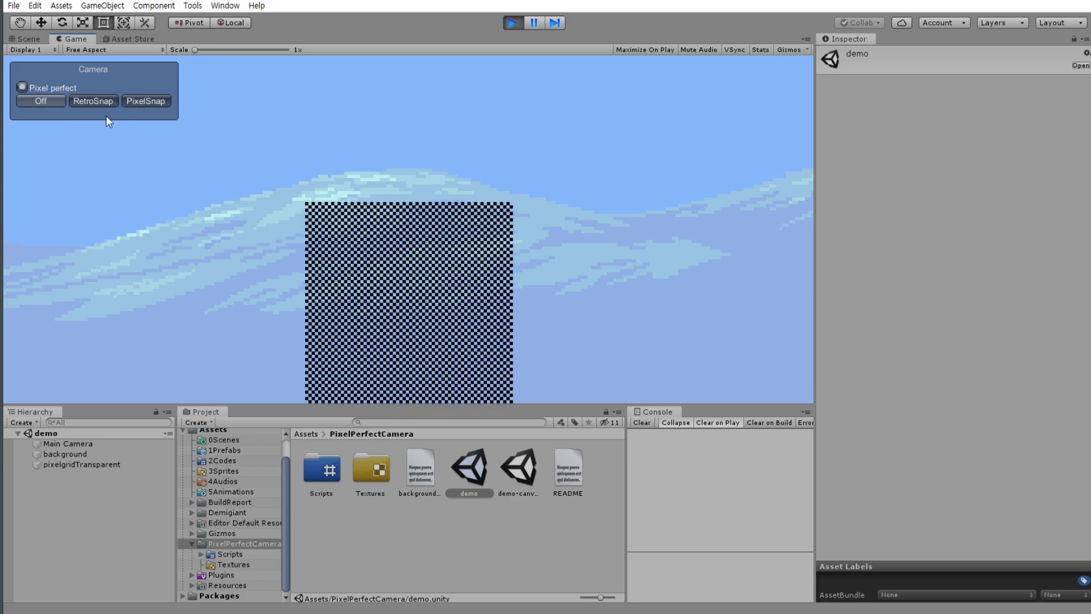
{"action": "left_click", "coordinate": [159, 106]}
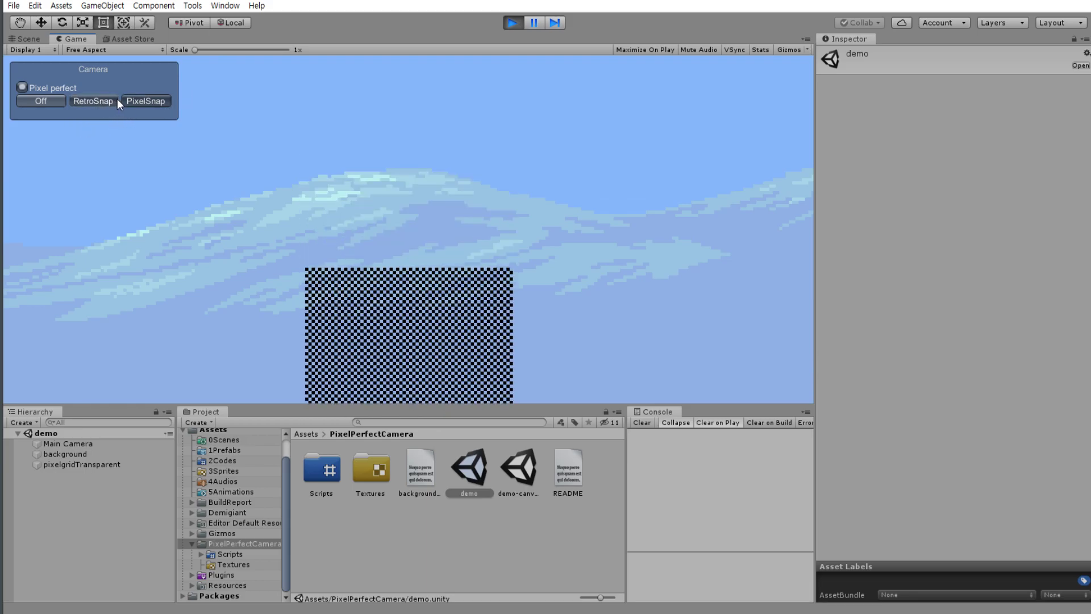
{"action": "left_click", "coordinate": [94, 104]}
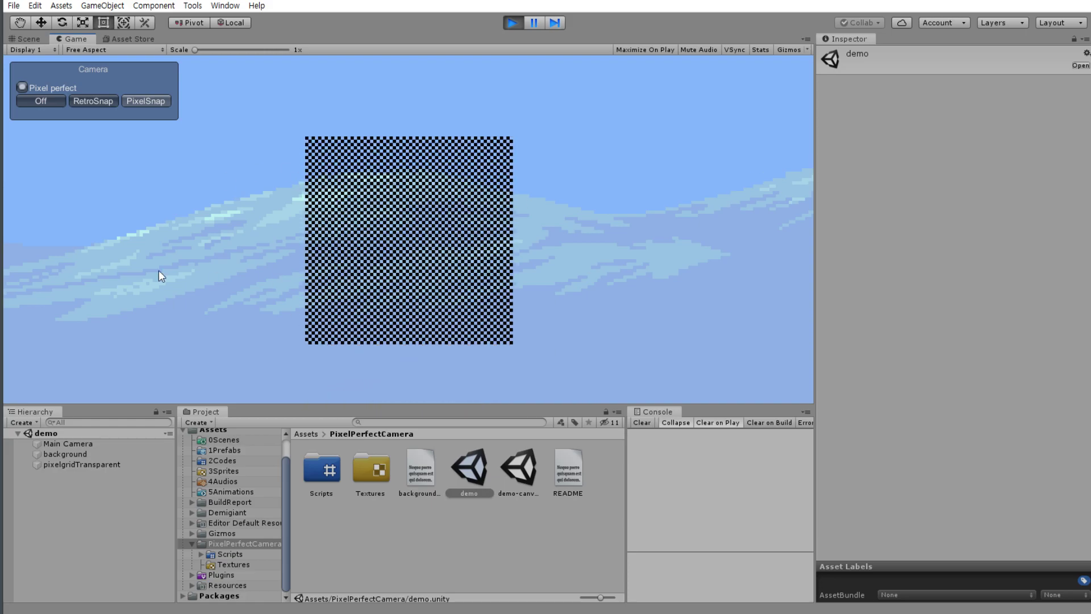
{"action": "left_click", "coordinate": [514, 23]}
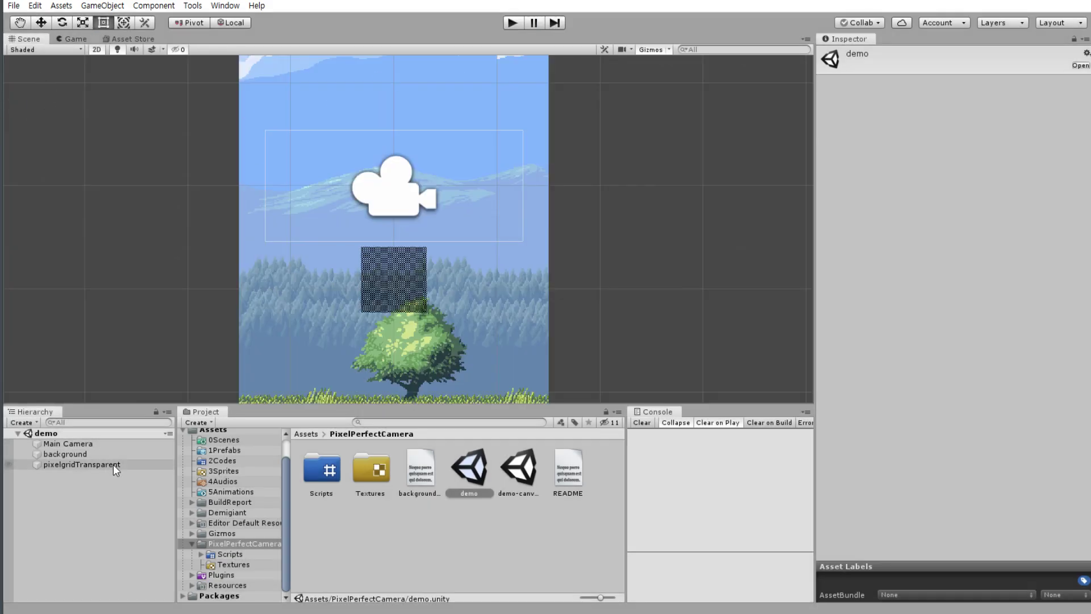
{"action": "left_click", "coordinate": [80, 444]}
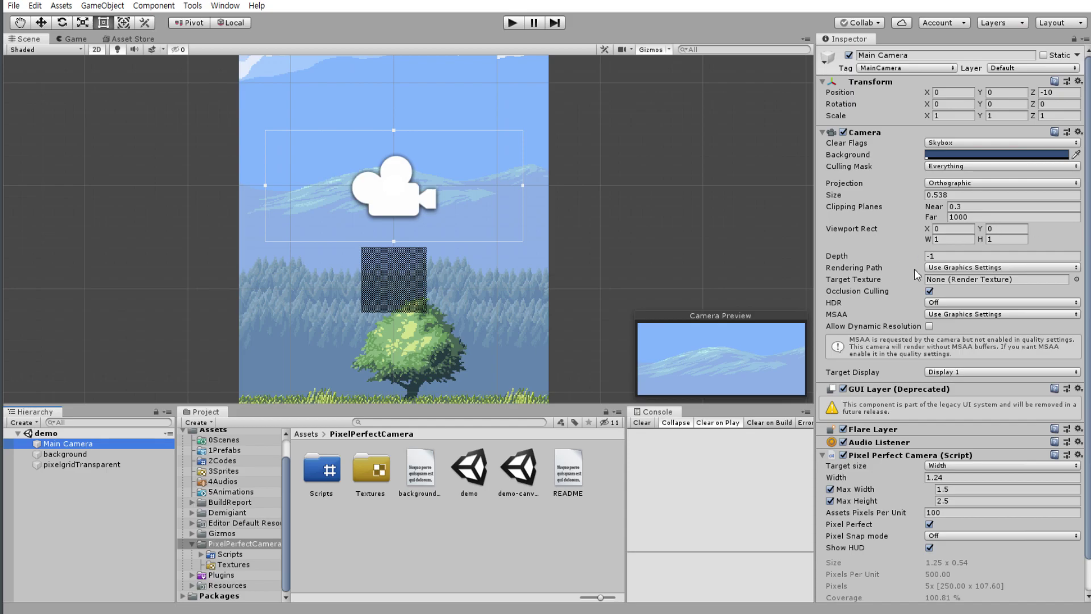
{"action": "scroll", "coordinate": [875, 386], "scroll_direction": "down", "scroll_amount": 2}
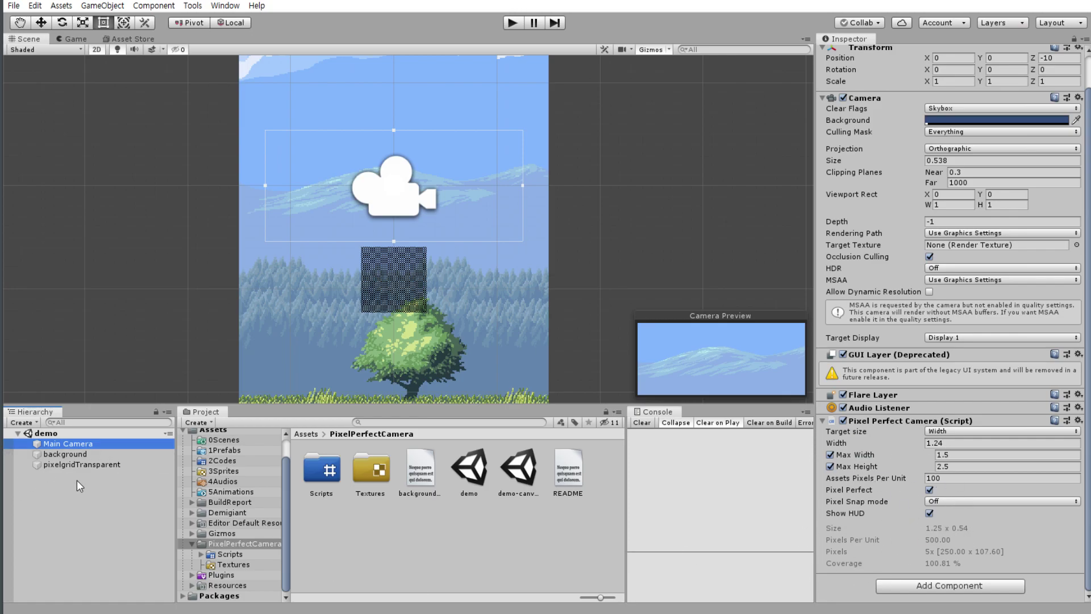
{"action": "left_click", "coordinate": [192, 543]}
Open SampleScene from the 0Scenes folder and delete its empty GameObject.
{"action": "left_click", "coordinate": [236, 463]}
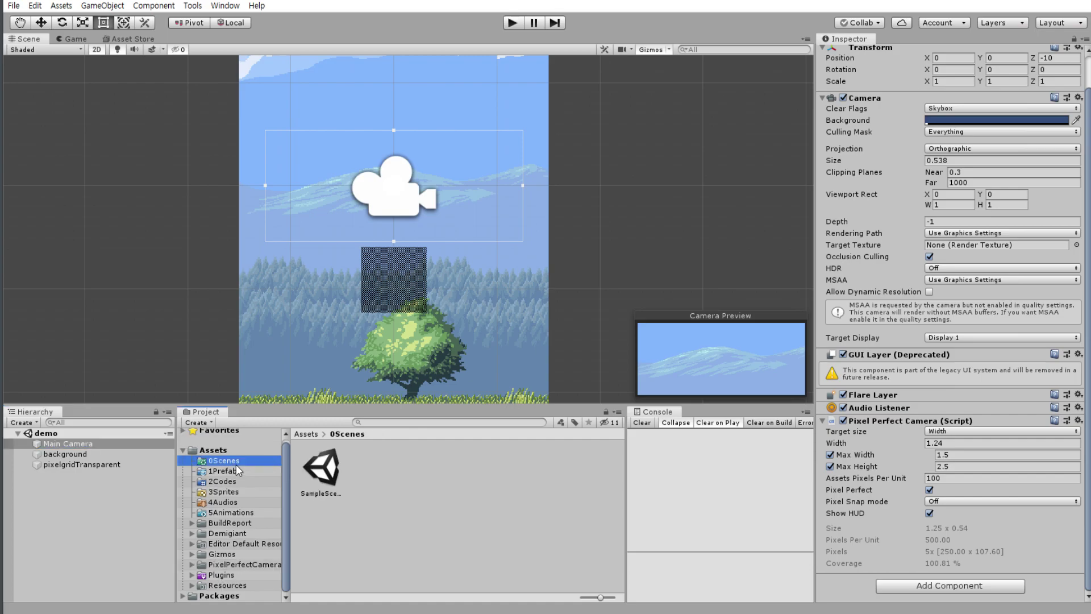
{"action": "double_click", "coordinate": [314, 480]}
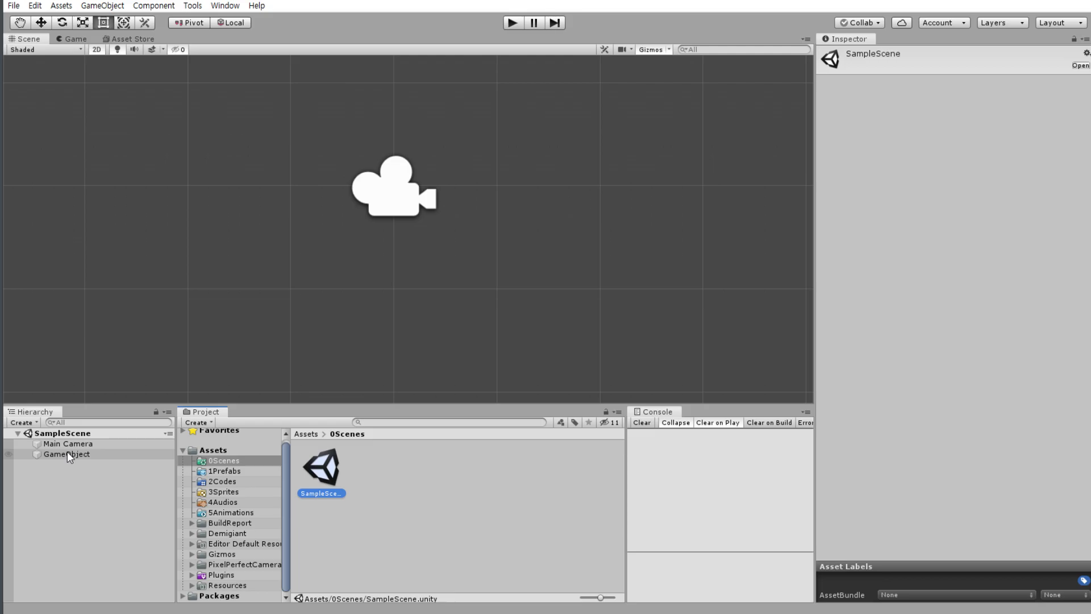
{"action": "left_click", "coordinate": [80, 454]}
{"action": "key", "text": "Delete"}
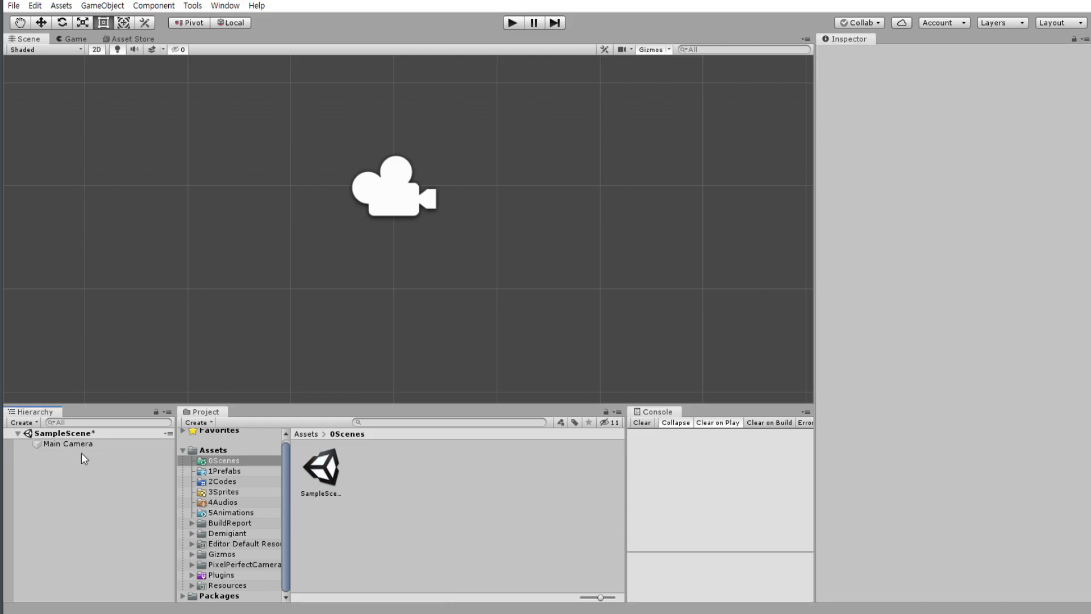
Add a Pixel Perfect Camera component to the Main Camera via a 'pix' search.
{"action": "left_click", "coordinate": [80, 443]}
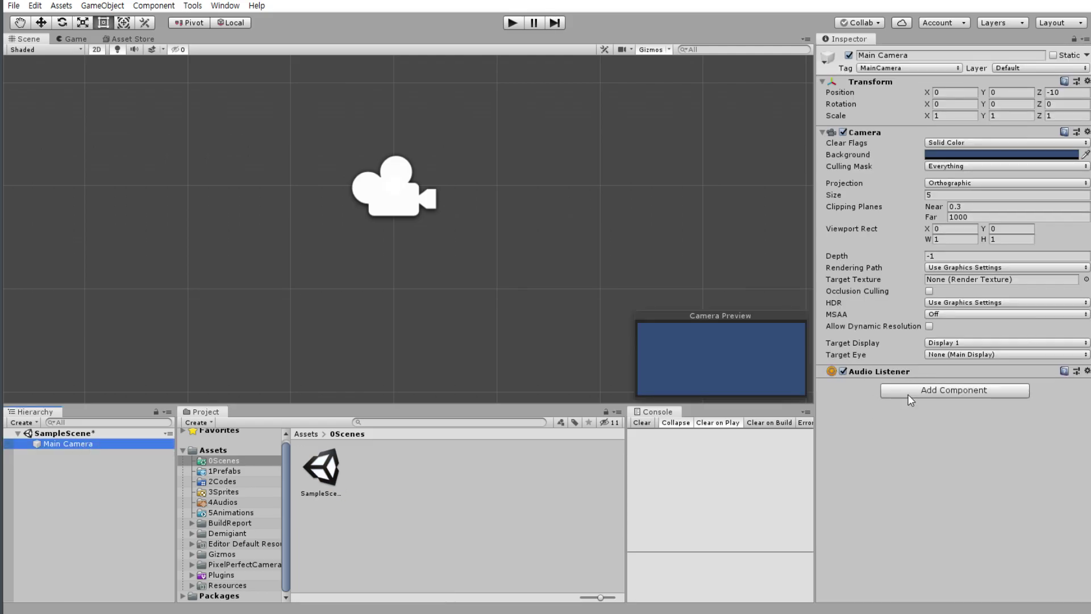
{"action": "left_click", "coordinate": [907, 392]}
{"action": "key", "text": "BackSpace"}
{"action": "type", "text": "p"}
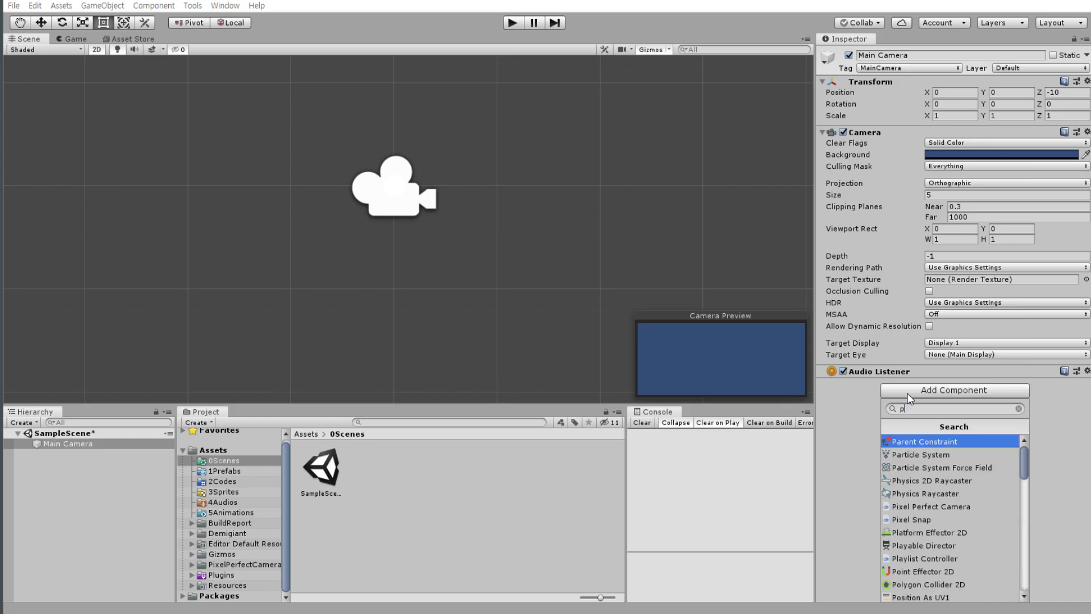
{"action": "type", "text": "ix"}
{"action": "key", "text": "Return"}
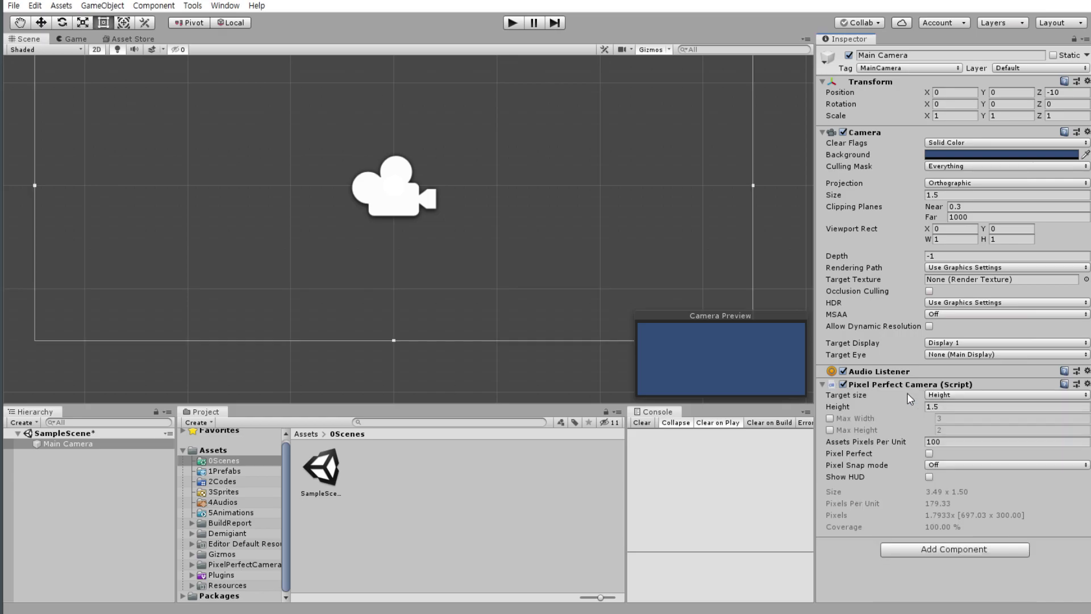
{"action": "key", "text": "f"}
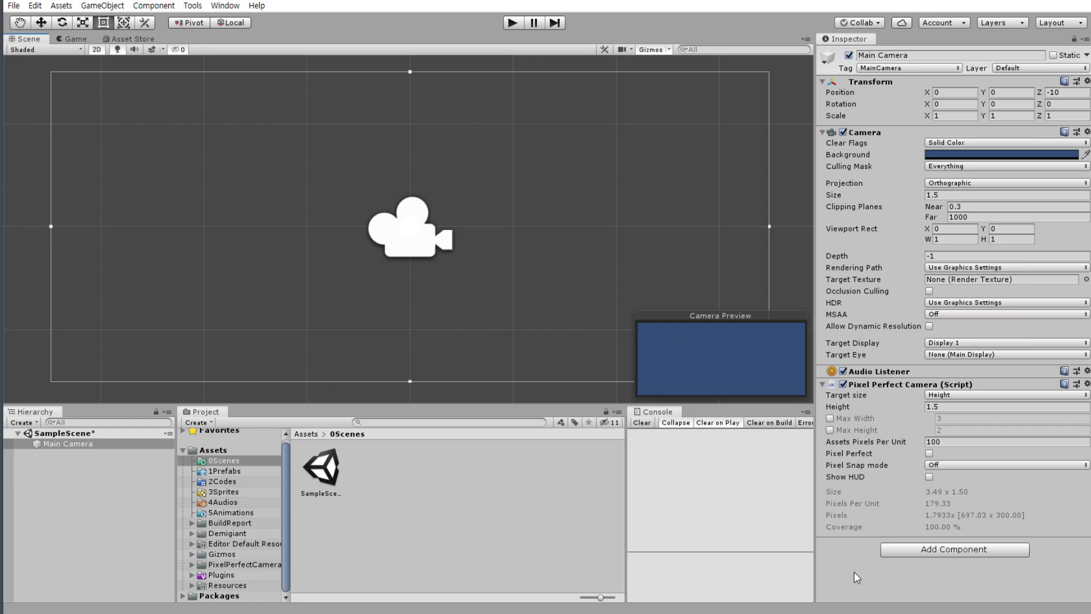
{"action": "left_click", "coordinate": [480, 515]}
Save the scene from the File menu.
{"action": "left_click", "coordinate": [14, 5]}
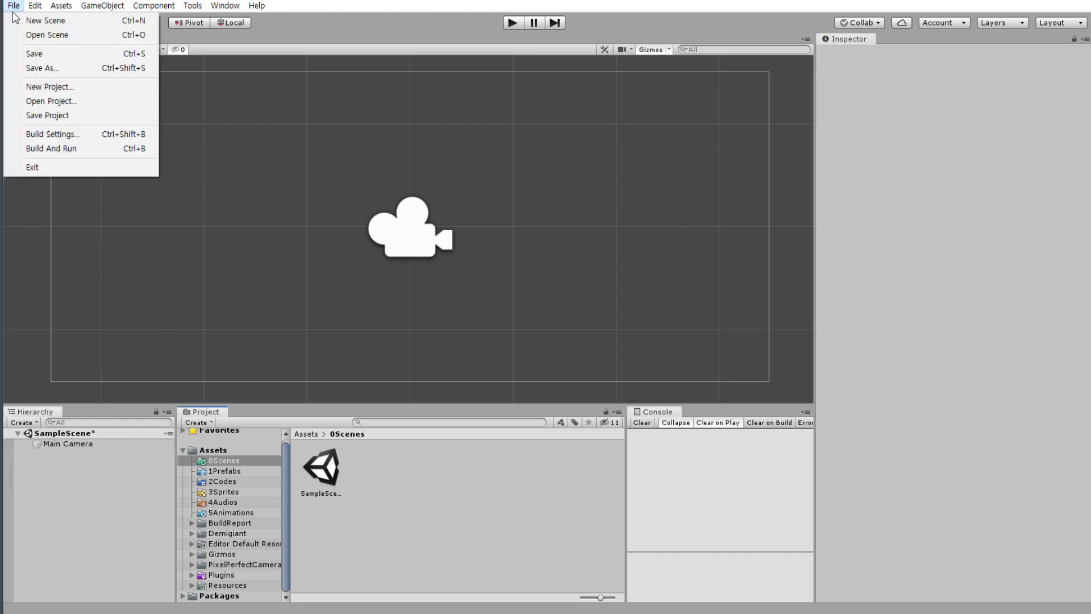
{"action": "left_click", "coordinate": [43, 53]}
{"action": "left_click", "coordinate": [14, 7]}
Save the project and open the full Pixel Perfect Camera Asset Store page ($4.99).
{"action": "left_click", "coordinate": [77, 115]}
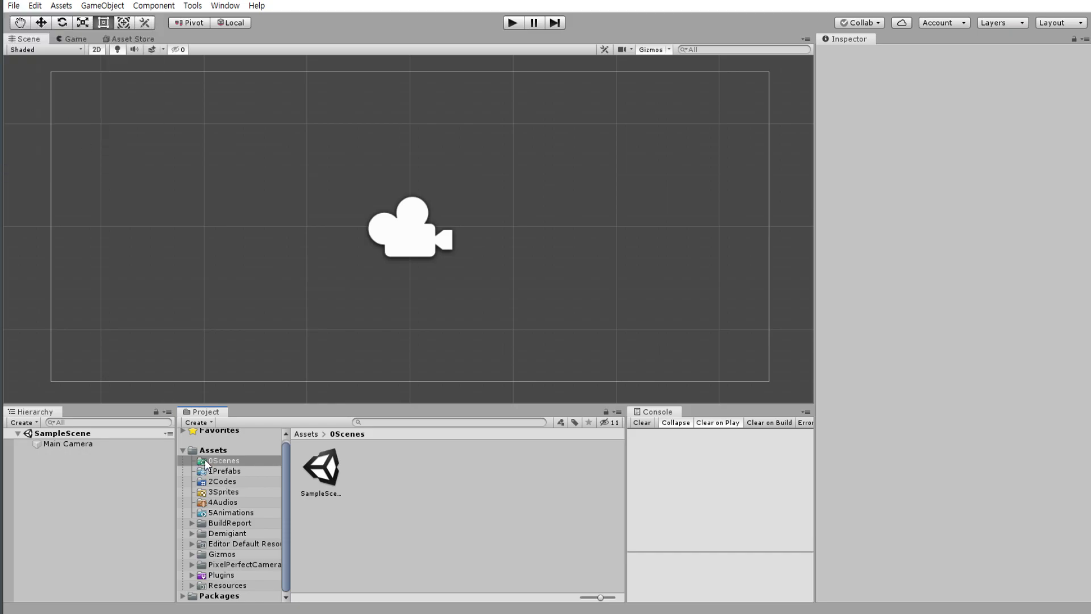
{"action": "left_click", "coordinate": [215, 450]}
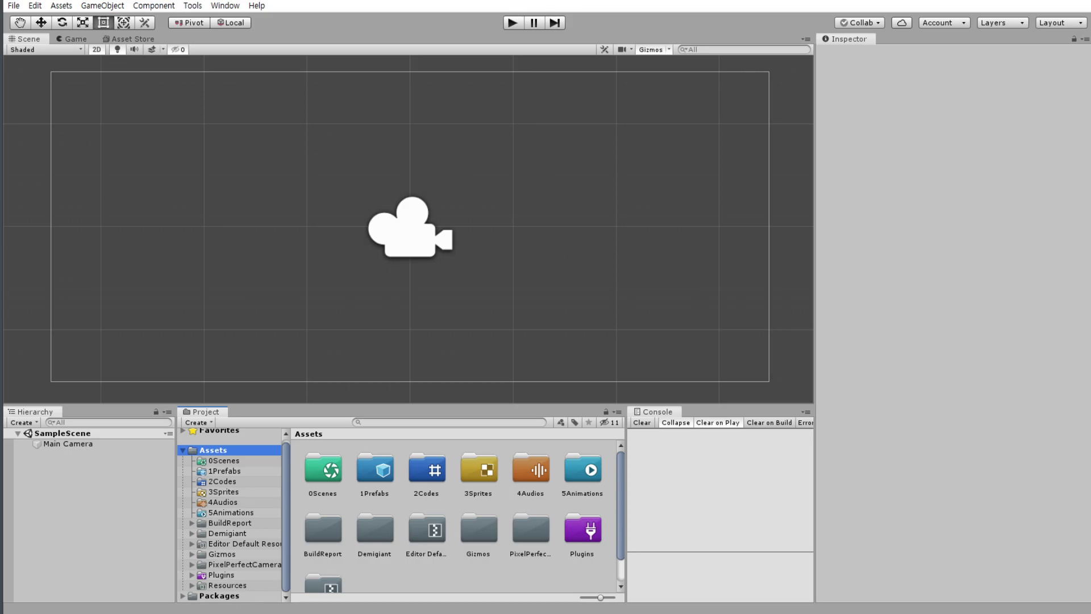
{"action": "left_click", "coordinate": [139, 39]}
{"action": "left_click", "coordinate": [139, 277]}
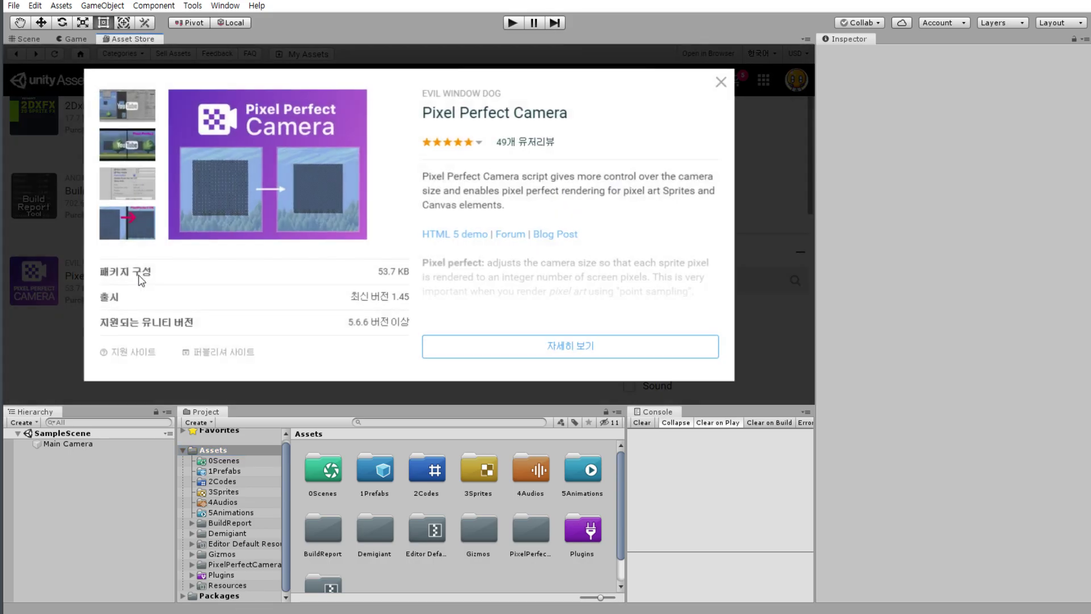
{"action": "left_click", "coordinate": [539, 117]}
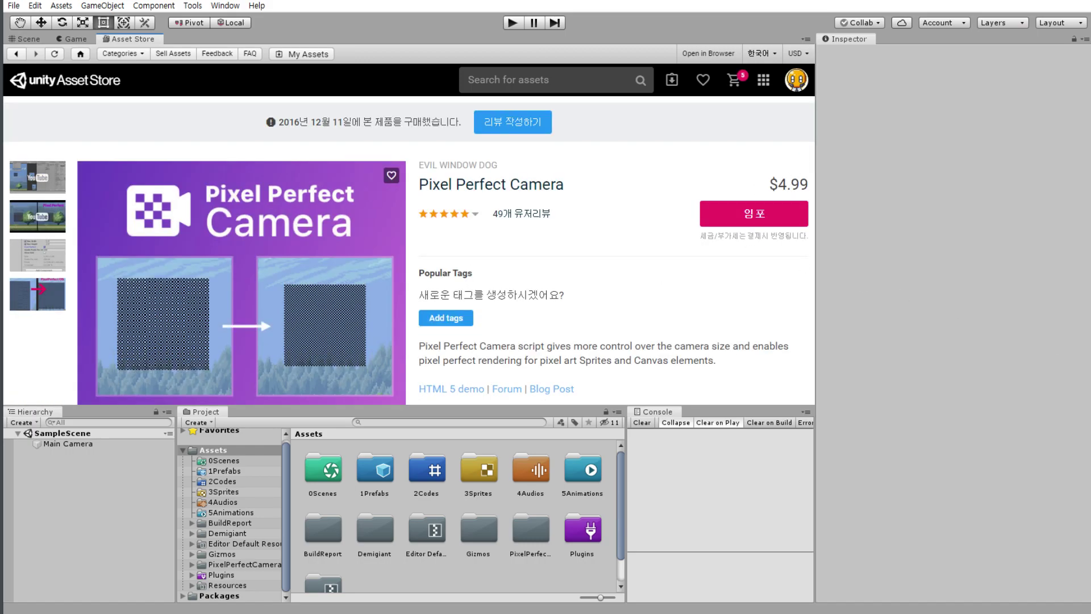
Add '6. Pixel Perfect Camera : 5' to the Notepad++ price list, then return to Unity.
{"action": "key", "text": "alt+Tab"}
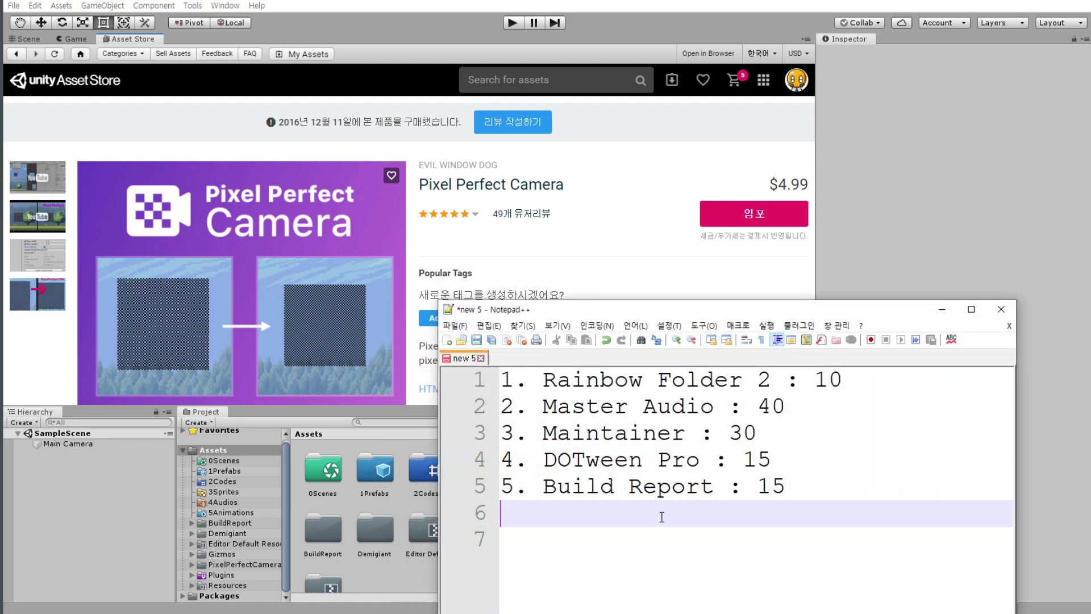
{"action": "type", "text": "6."}
{"action": "type", "text": "Piox"}
{"action": "key", "text": "BackSpace"}
{"action": "key", "text": "BackSpace"}
{"action": "type", "text": "xel "}
{"action": "type", "text": "Per"}
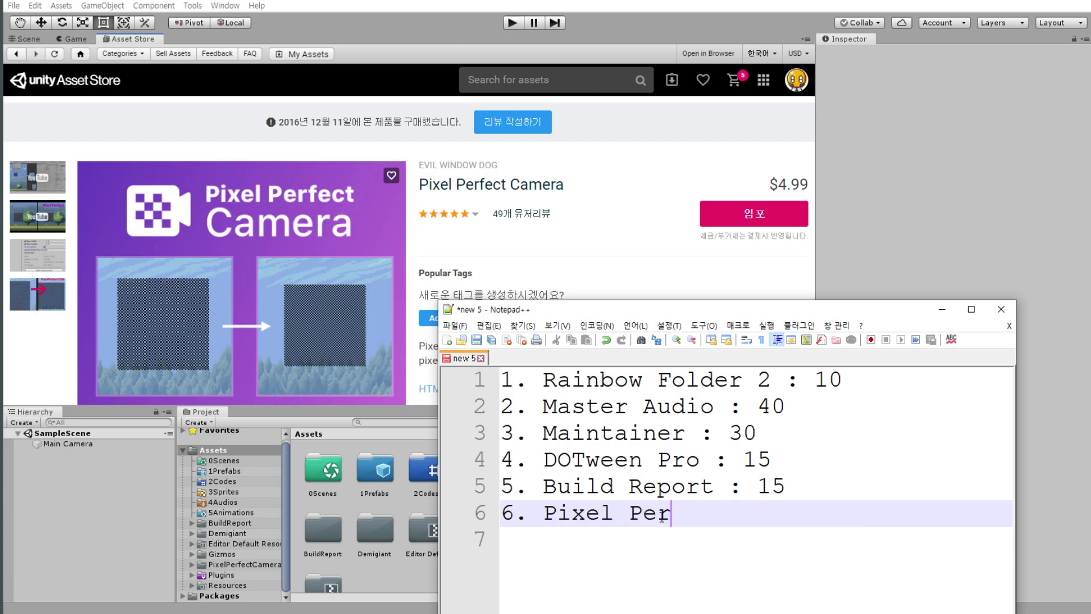
{"action": "type", "text": "fe"}
{"action": "type", "text": "ct Ca"}
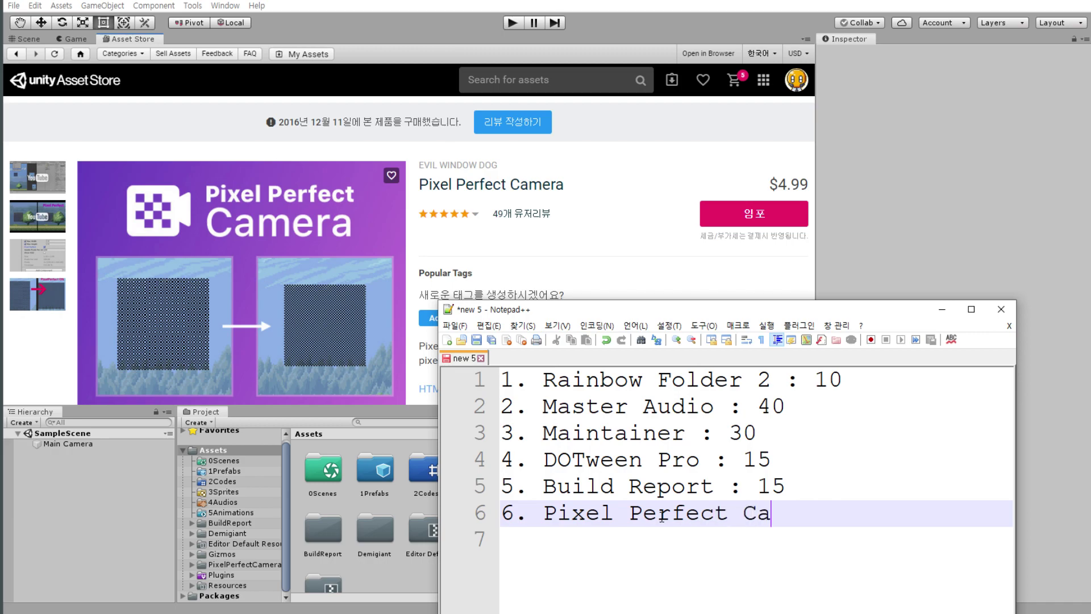
{"action": "type", "text": "mera"}
{"action": "key", "text": "BackSpace"}
{"action": "type", "text": "5"}
{"action": "key", "text": "Delete"}
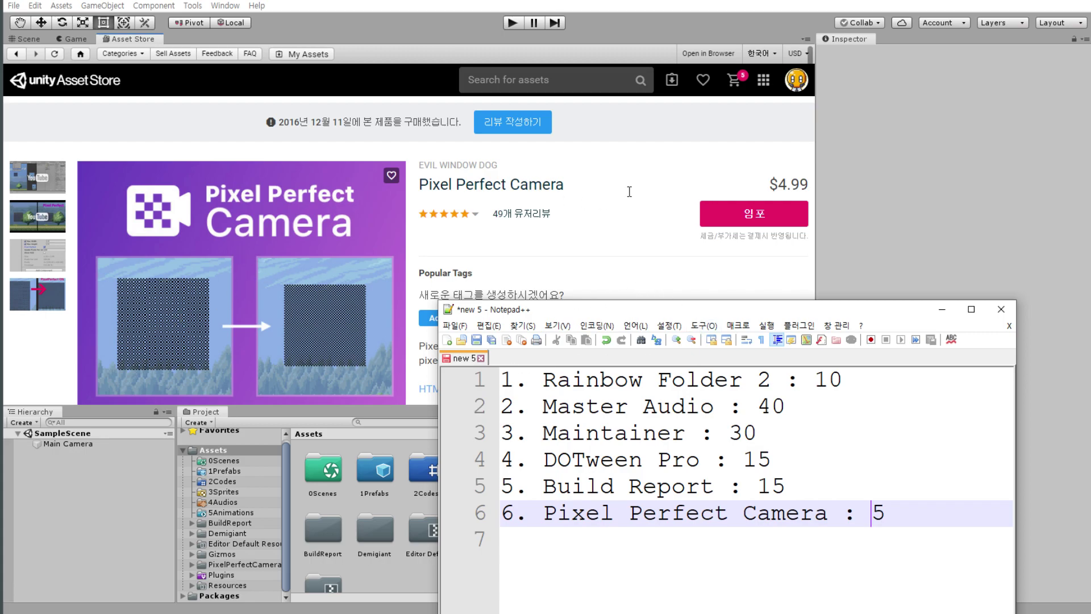
{"action": "left_click", "coordinate": [785, 180]}
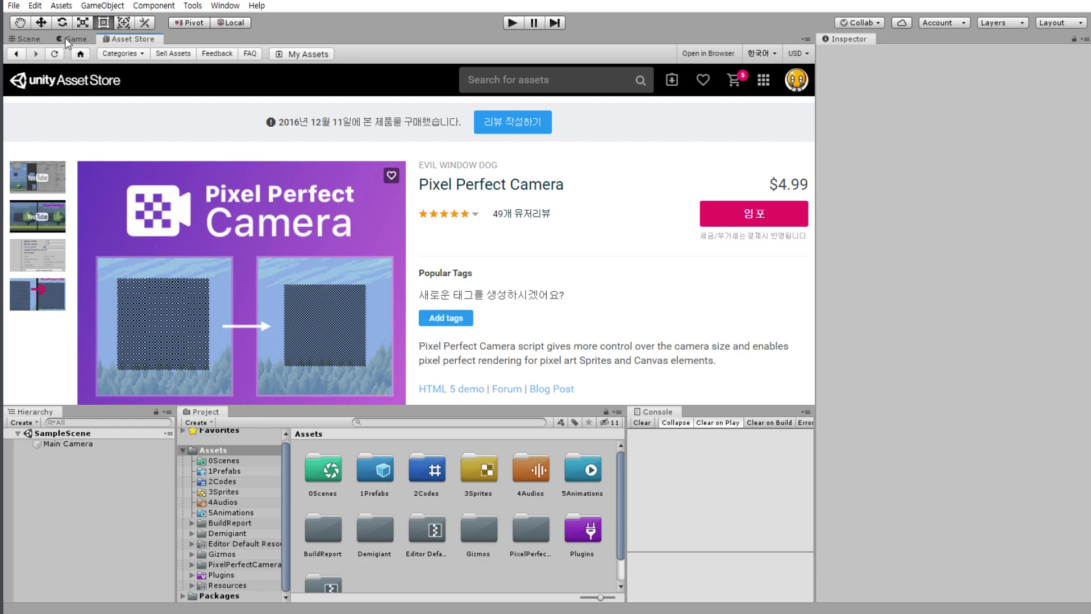
Bring the Notepad++ price notes forward and move the window higher and to the left.
{"action": "key", "text": "alt+Tab"}
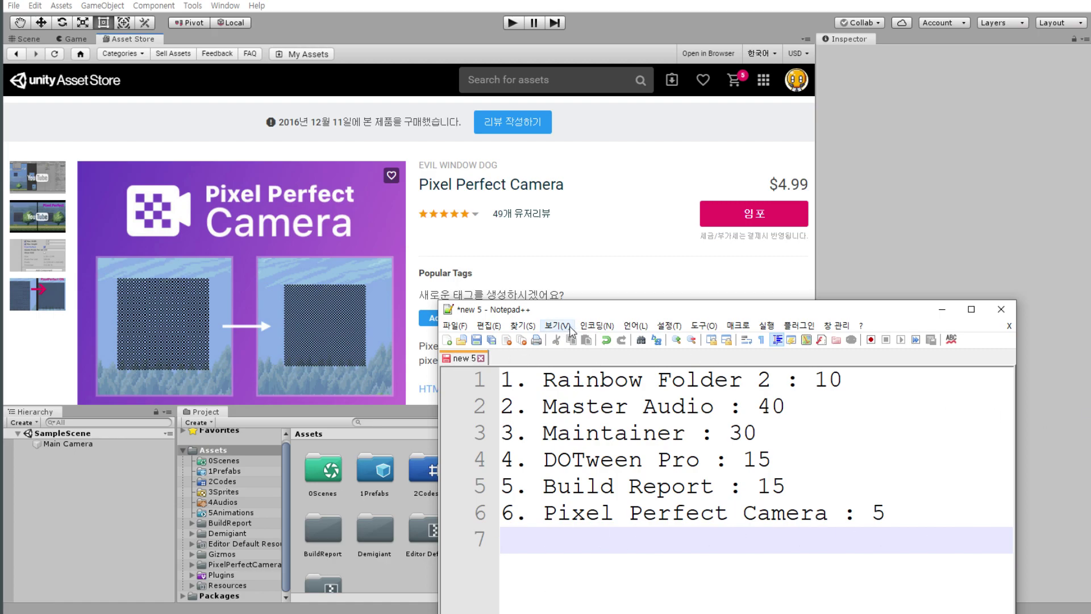
{"action": "left_click_drag", "start_coordinate": [591, 310], "coordinate": [436, 139]}
{"action": "left_click", "coordinate": [627, 261]}
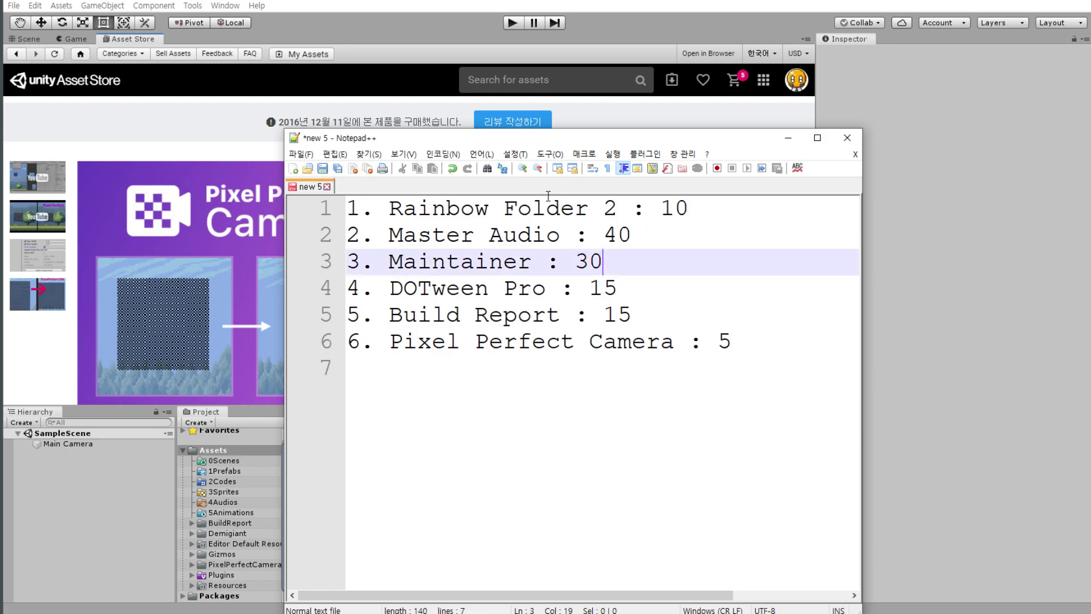
Pad lines 1–5 with spaces so their colons line up in one column.
{"action": "left_click", "coordinate": [633, 213]}
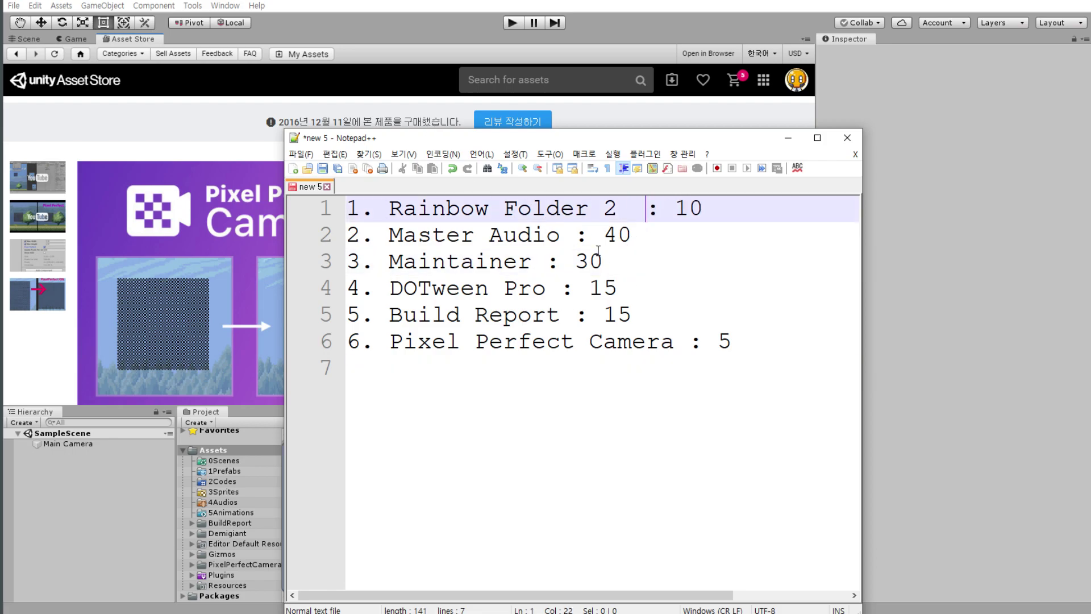
{"action": "left_click", "coordinate": [575, 234]}
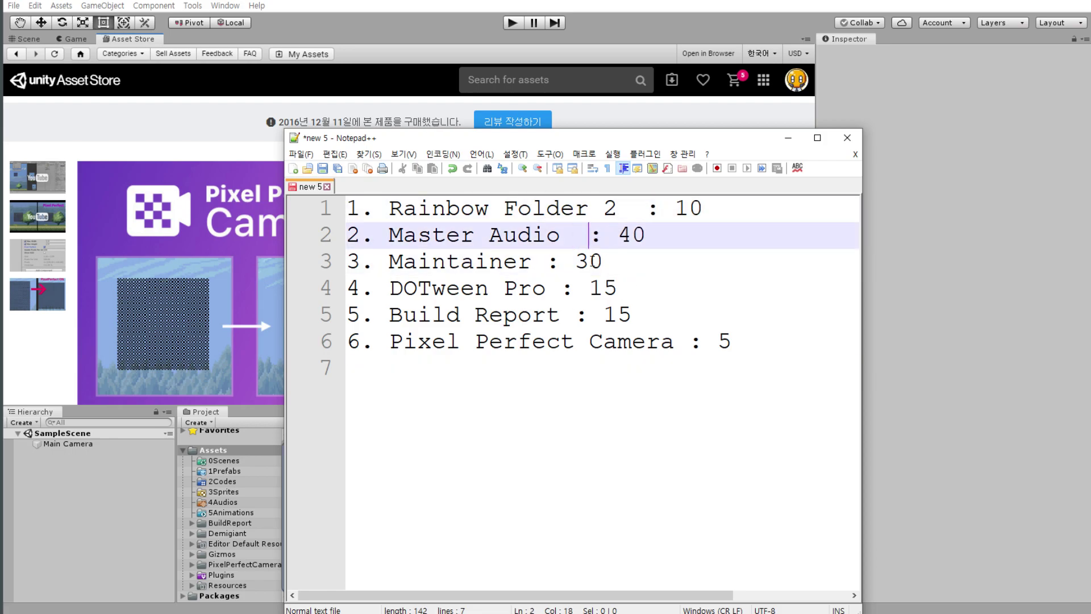
{"action": "left_click", "coordinate": [552, 262]}
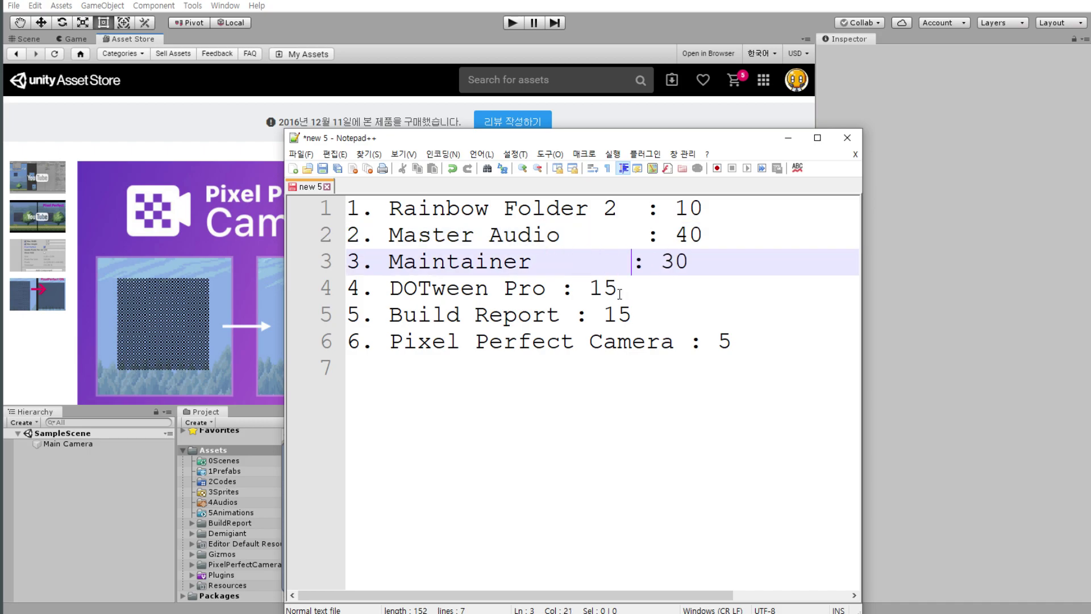
{"action": "left_click", "coordinate": [560, 288]}
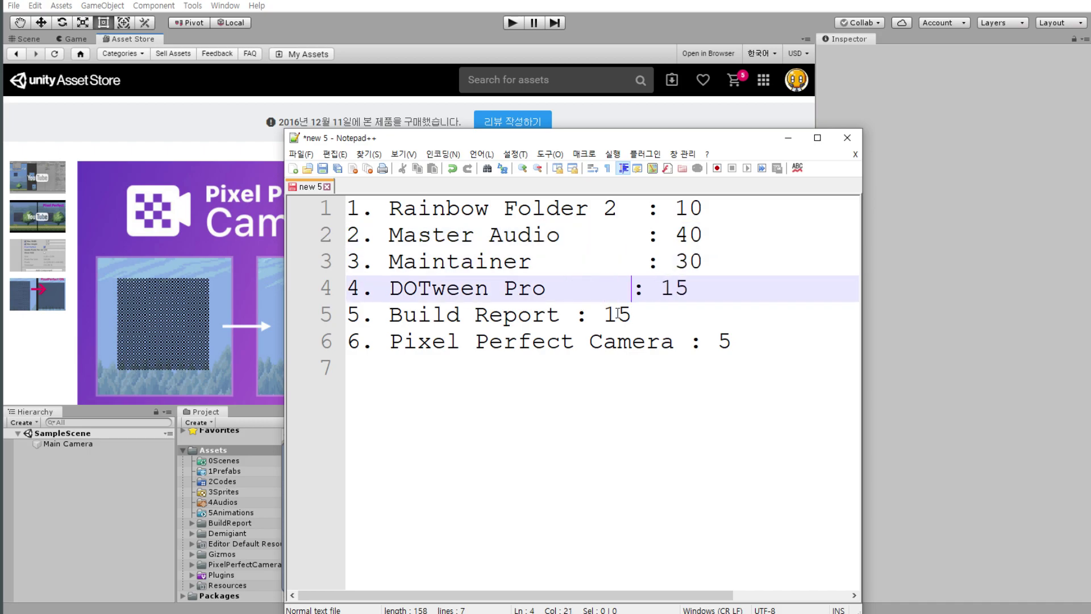
{"action": "left_click", "coordinate": [575, 314]}
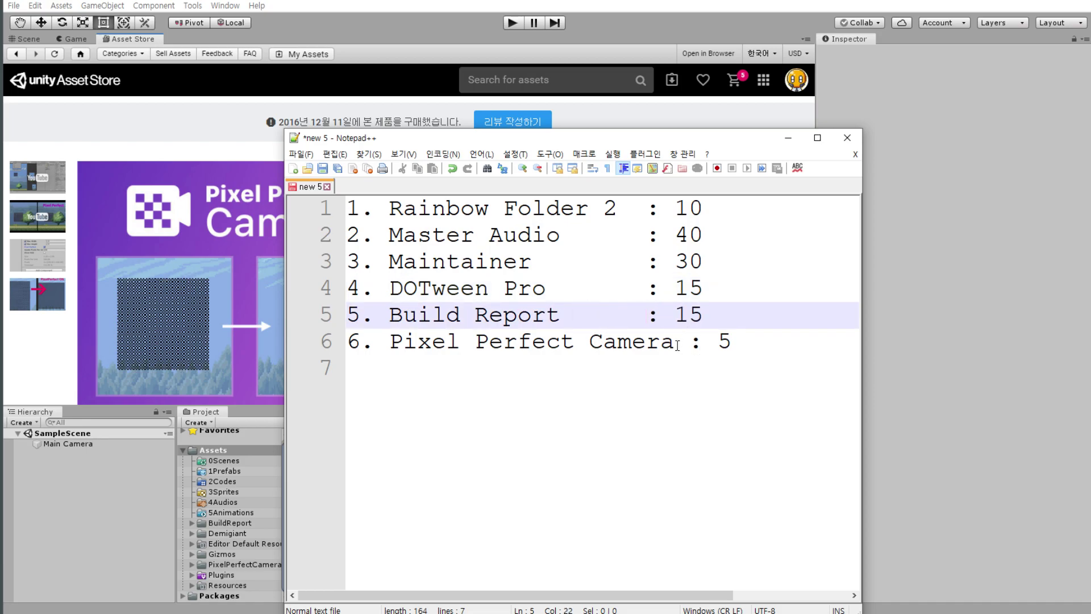
Check line 6 and the entry values, then minimize the price notes.
{"action": "left_click_drag", "start_coordinate": [688, 342], "coordinate": [674, 341]}
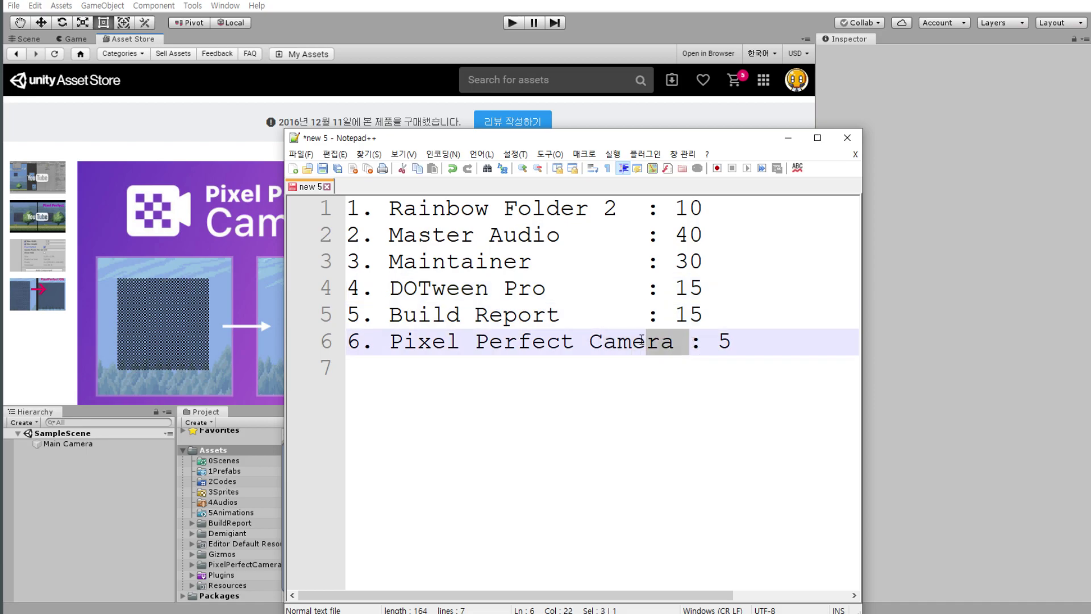
{"action": "left_click", "coordinate": [688, 341]}
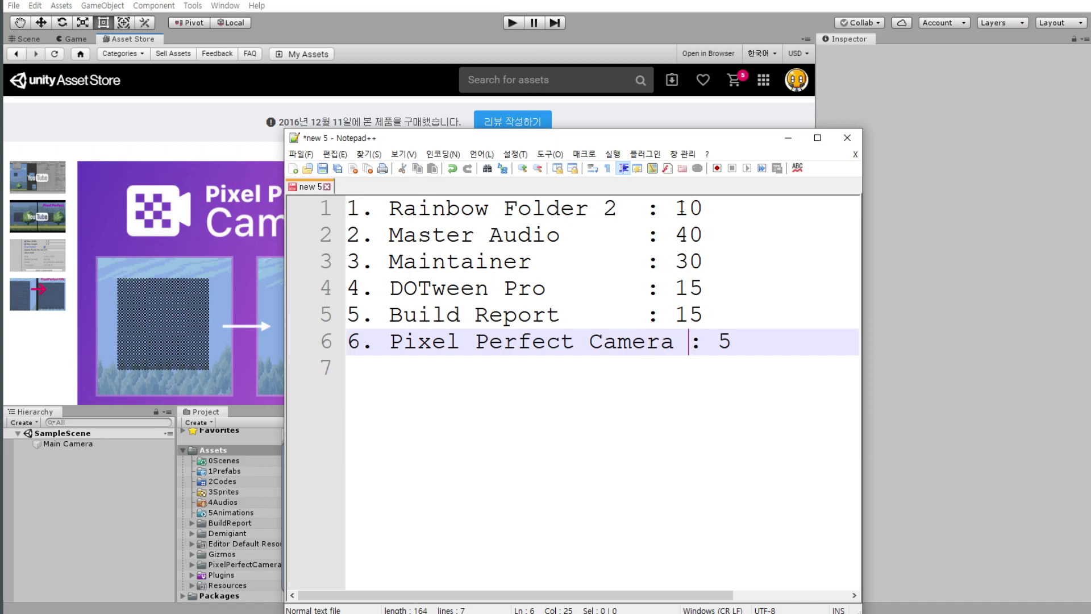
{"action": "left_click_drag", "start_coordinate": [675, 208], "coordinate": [704, 235]}
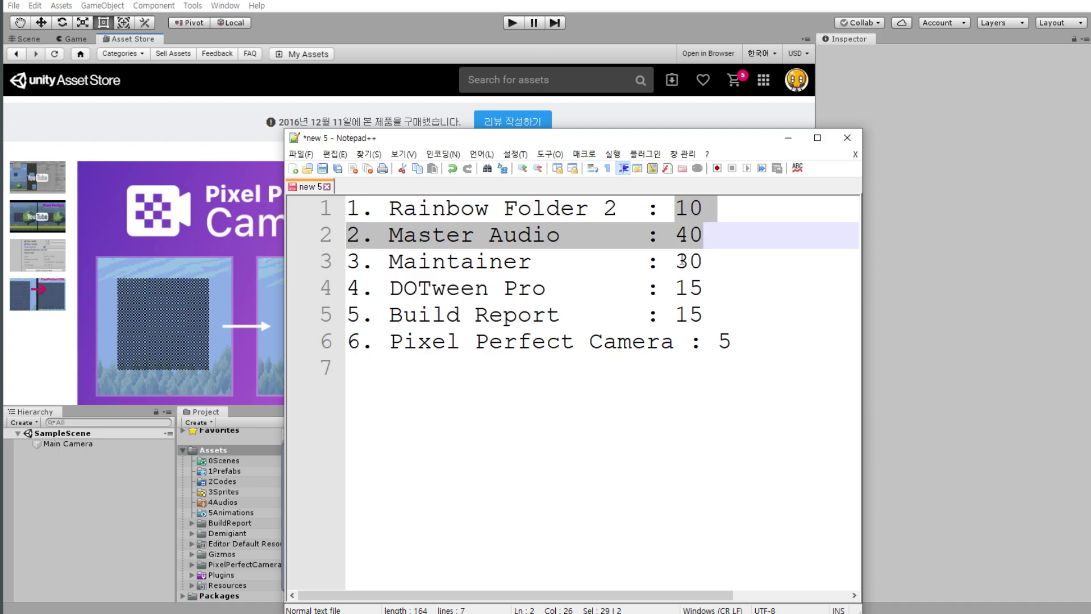
{"action": "double_click", "coordinate": [682, 261]}
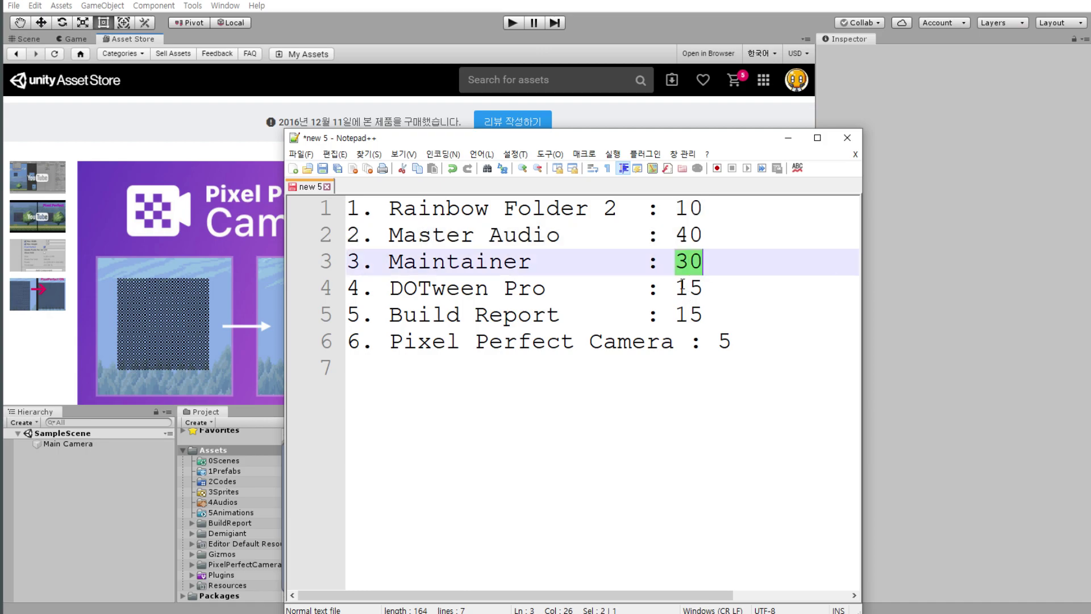
{"action": "left_click_drag", "start_coordinate": [677, 287], "coordinate": [705, 314]}
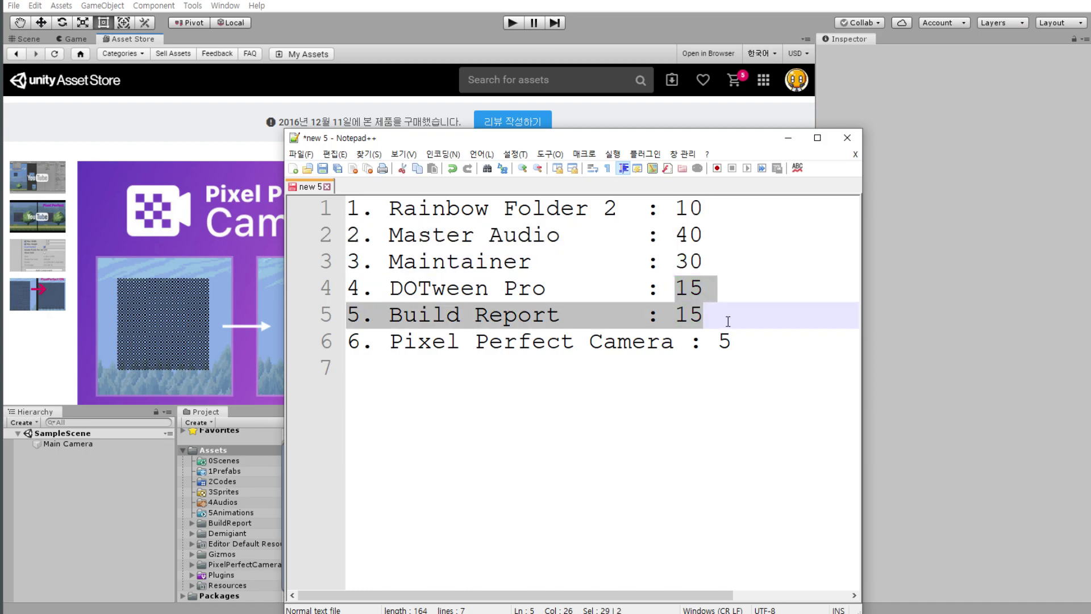
{"action": "left_click", "coordinate": [727, 339]}
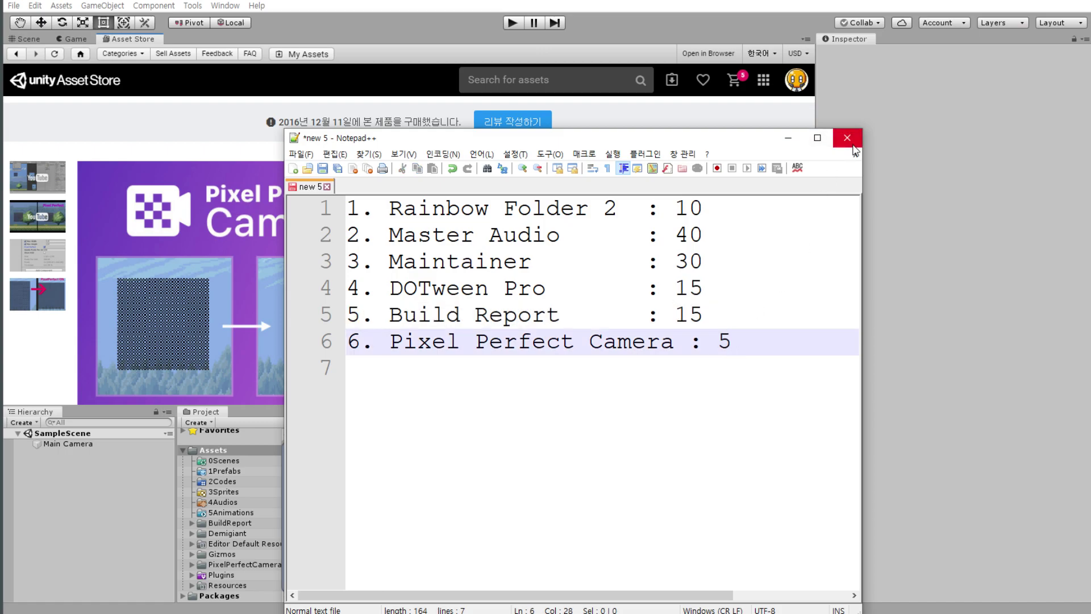
{"action": "left_click", "coordinate": [788, 138]}
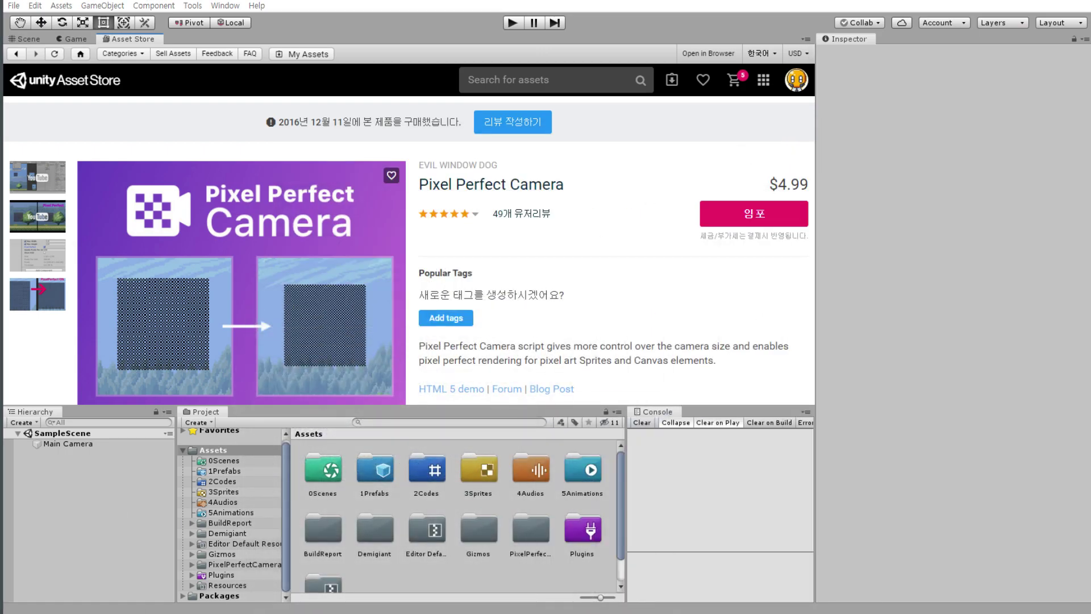
Change Naver's USD amount to 115 to get 136,390 won, then close Chrome.
{"action": "key", "text": "super"}
{"action": "left_click", "coordinate": [149, 309]}
{"action": "key", "text": "alt+Tab"}
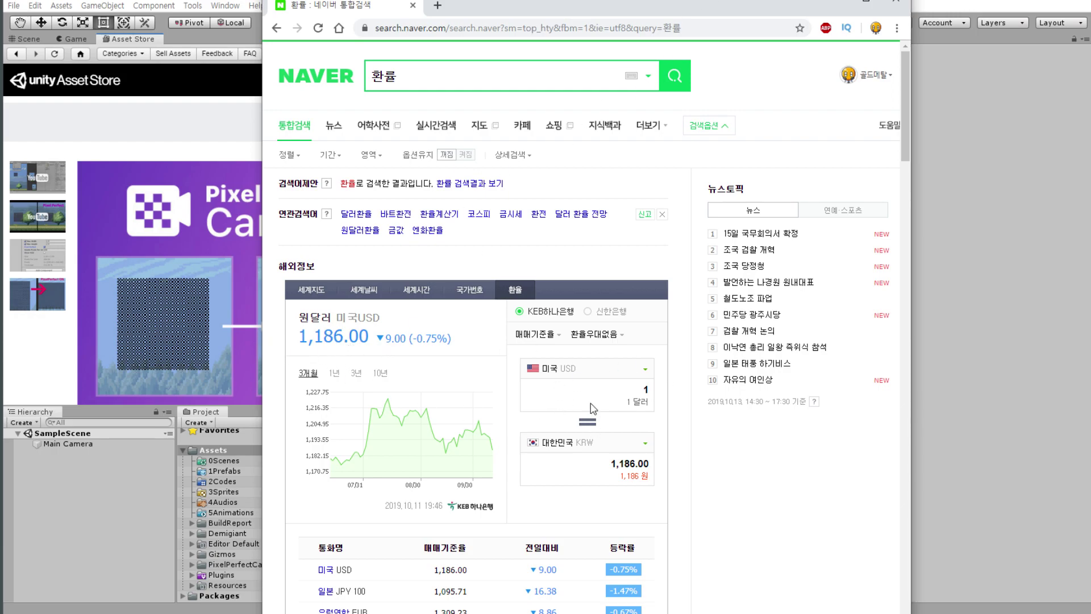
{"action": "left_click", "coordinate": [607, 387]}
{"action": "type", "text": "5"}
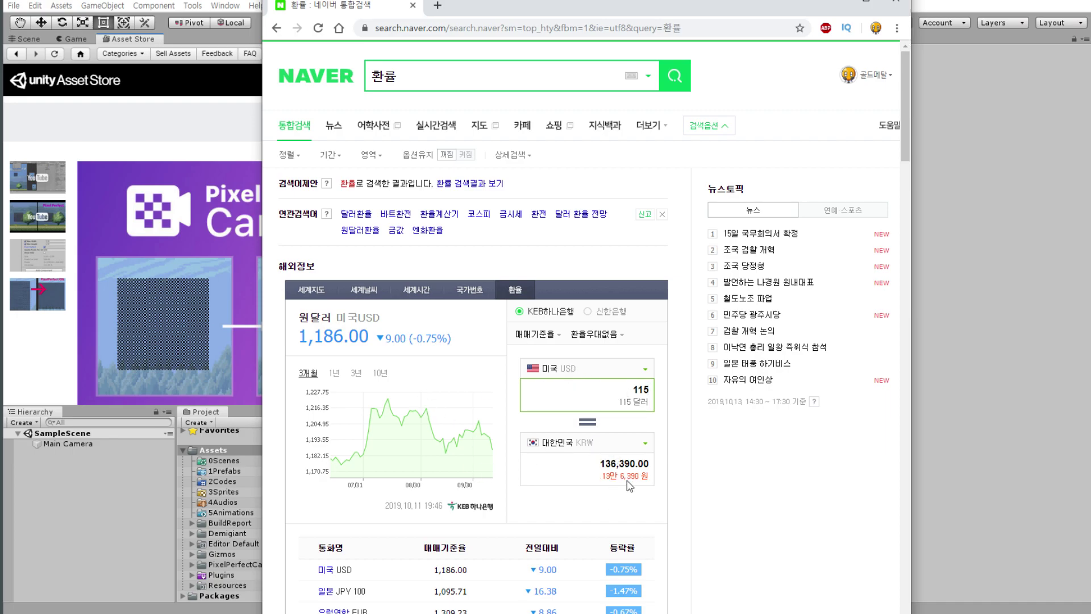
{"action": "left_click", "coordinate": [896, 2]}
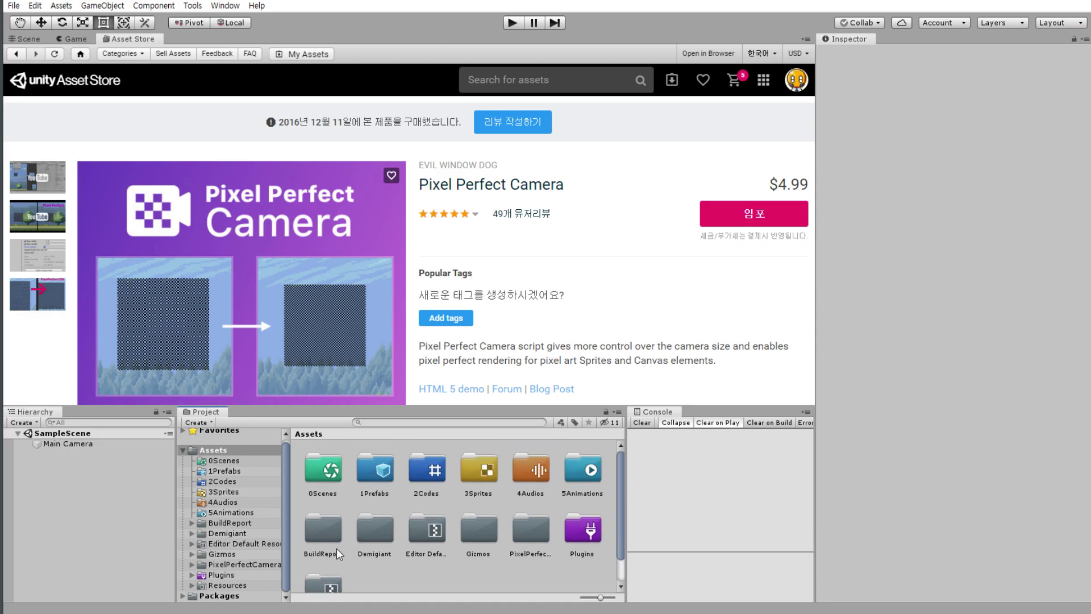
Scroll the Project folder tree up slightly while reviewing the $4.99 Pixel Perfect Camera page.
{"action": "scroll", "coordinate": [288, 494], "scroll_direction": "up", "scroll_amount": 1}
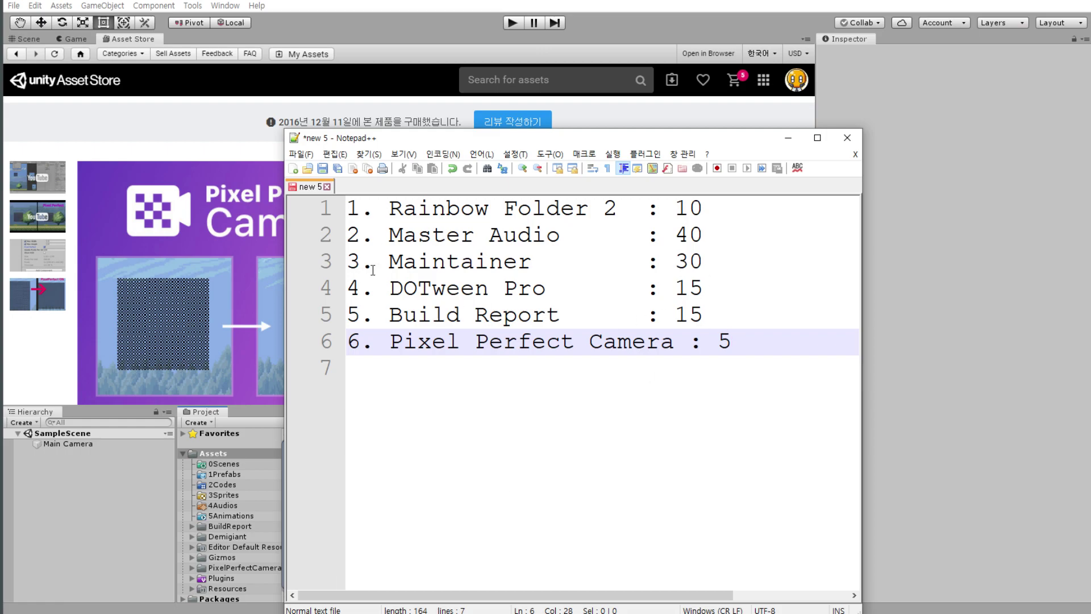
Point out the Rainbow Folder 2, Master Audio, Maintainer and DOTween Pro entries.
{"action": "left_click", "coordinate": [675, 211]}
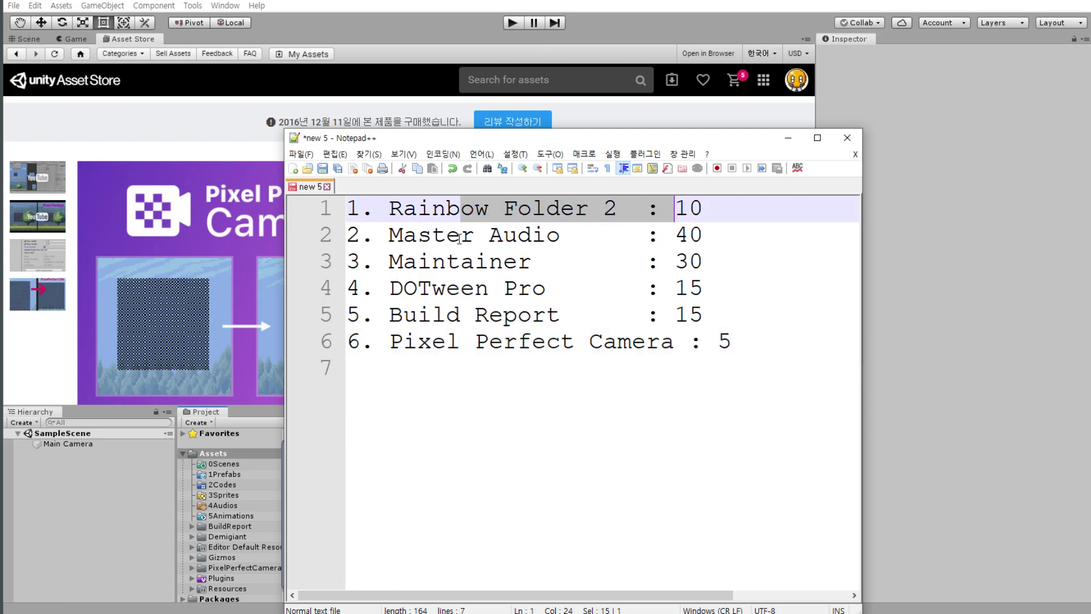
{"action": "left_click_drag", "start_coordinate": [447, 236], "coordinate": [562, 234]}
{"action": "left_click_drag", "start_coordinate": [475, 262], "coordinate": [605, 252]}
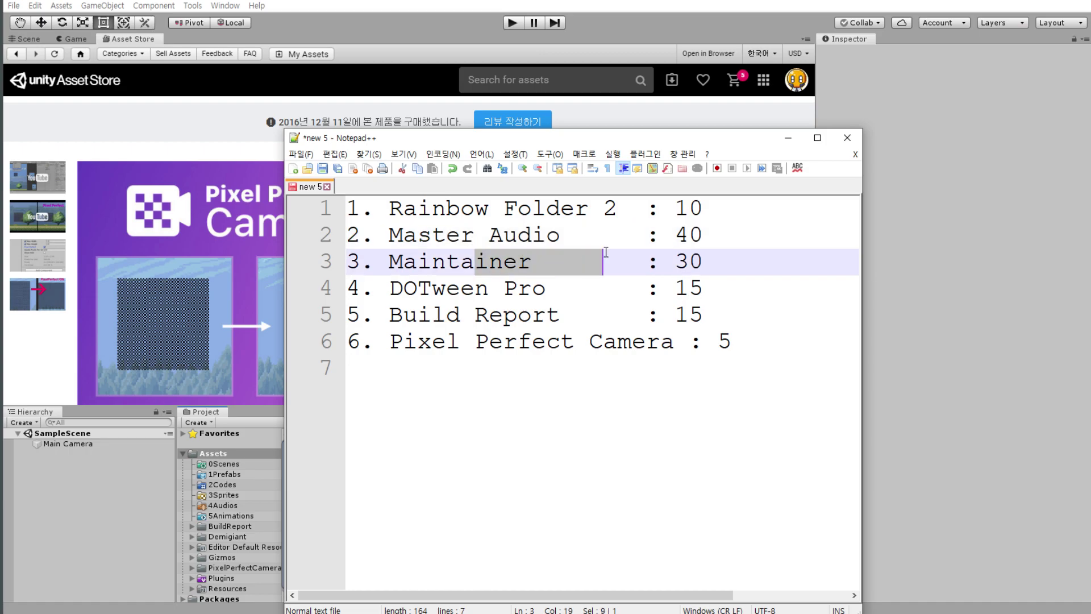
{"action": "left_click_drag", "start_coordinate": [471, 292], "coordinate": [600, 289]}
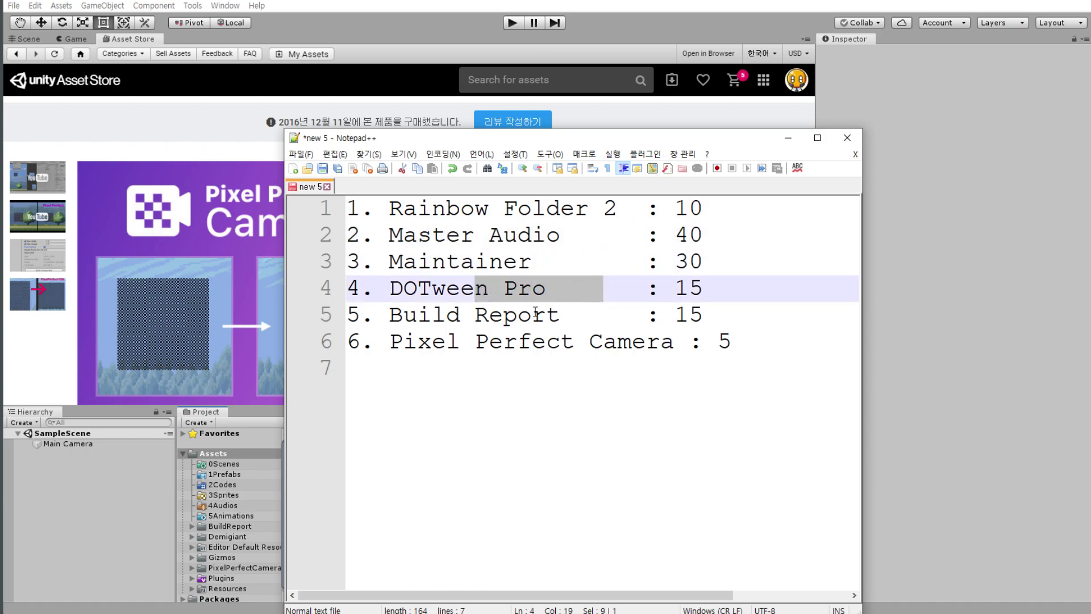
Add a seventh entry '7. Odin : 55' and minimize the price list.
{"action": "left_click", "coordinate": [779, 348]}
{"action": "key", "text": "Return"}
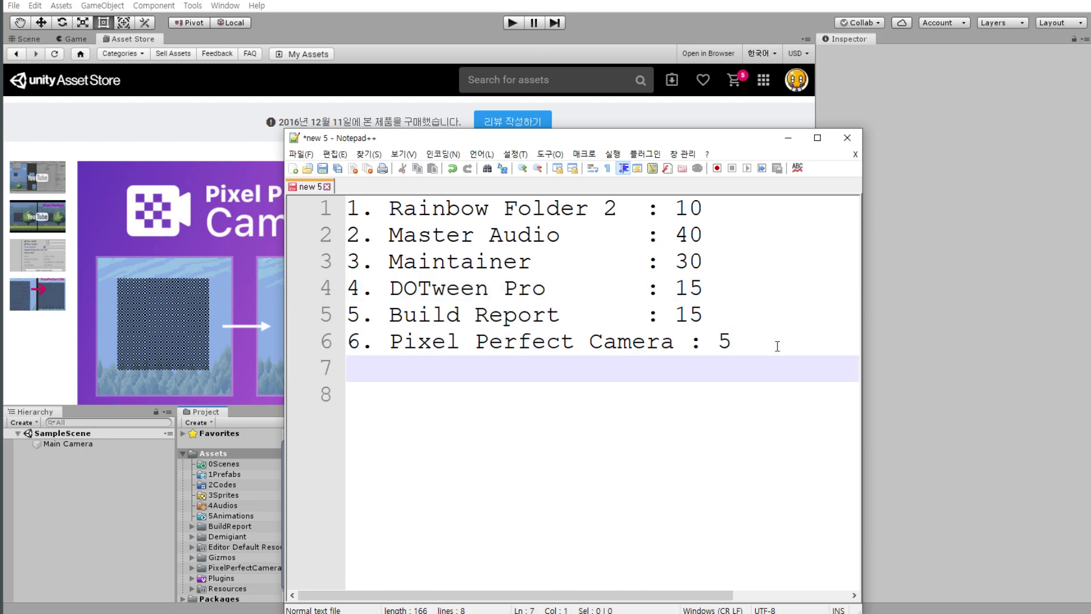
{"action": "type", "text": "7. O"}
{"action": "type", "text": "din"}
{"action": "type", "text": "              : "}
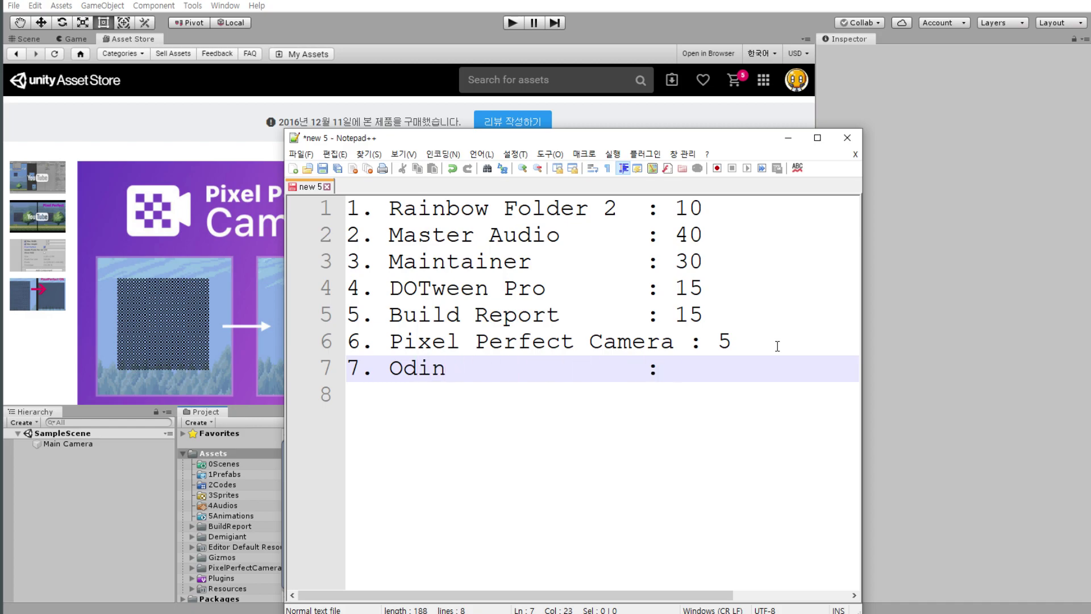
{"action": "type", "text": "5"}
{"action": "type", "text": "0"}
{"action": "key", "text": "BackSpace"}
{"action": "type", "text": "5"}
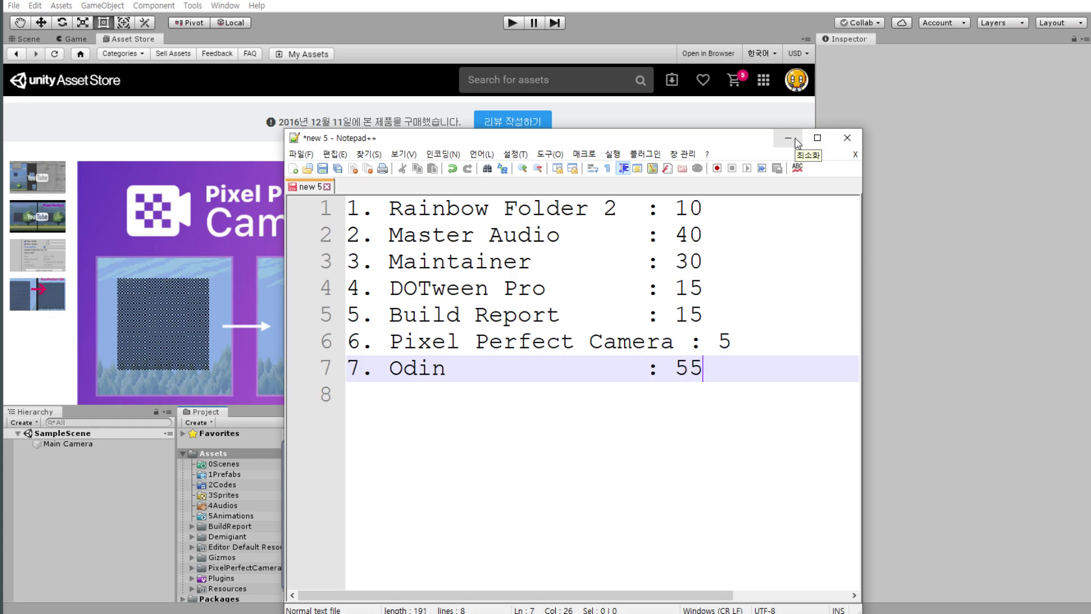
{"action": "left_click", "coordinate": [789, 139]}
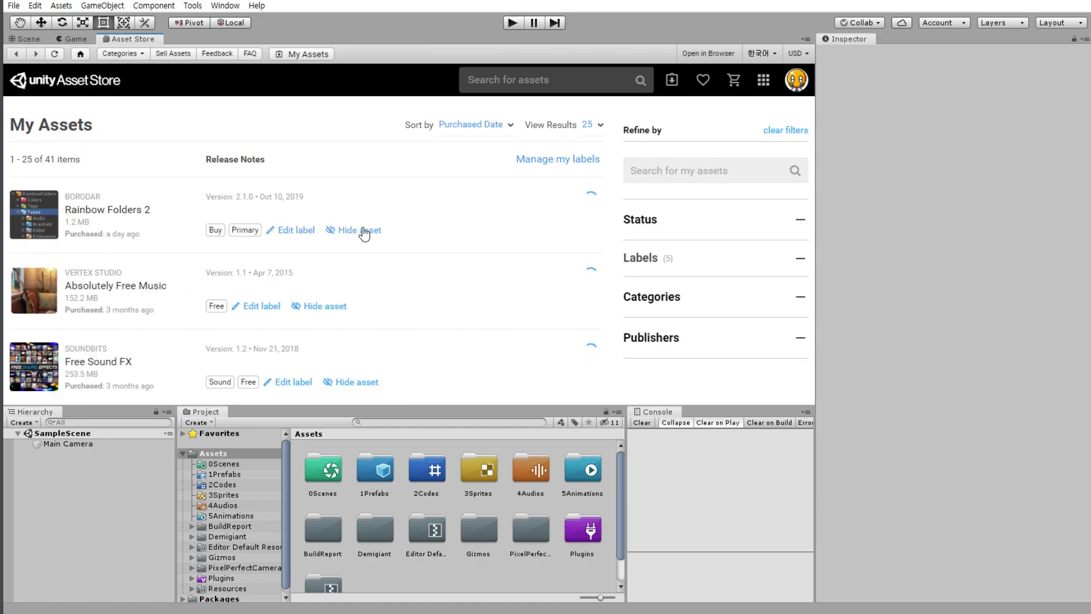
Filter My Assets by the Primary label and open the $55 Odin - Inspector and Serializer page.
{"action": "scroll", "coordinate": [687, 251], "scroll_direction": "down", "scroll_amount": 4}
{"action": "scroll", "coordinate": [640, 241], "scroll_direction": "down", "scroll_amount": 3}
{"action": "scroll", "coordinate": [659, 189], "scroll_direction": "up", "scroll_amount": 1}
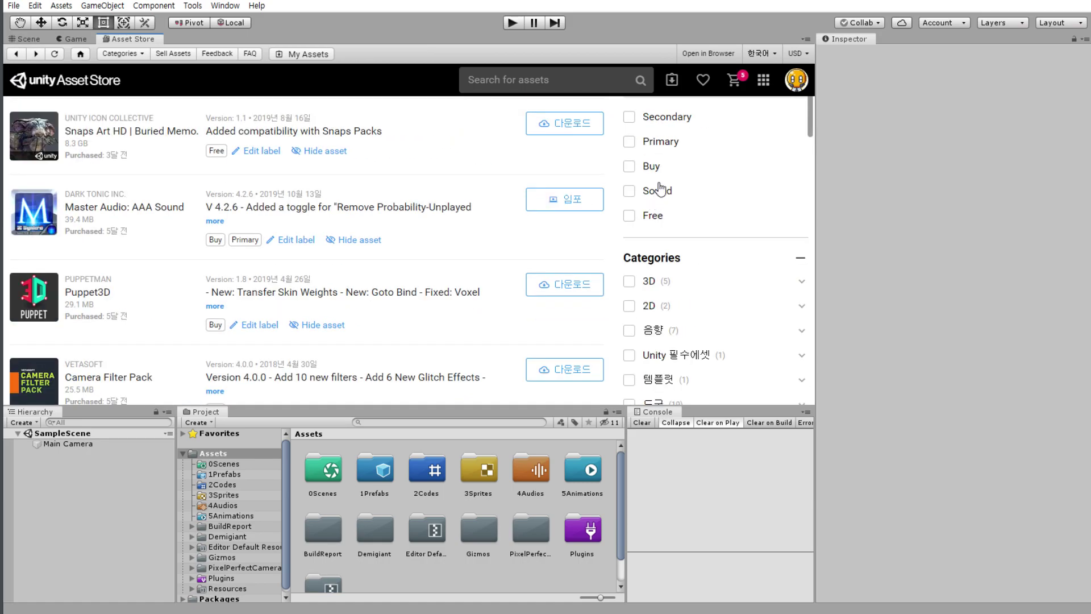
{"action": "left_click", "coordinate": [629, 141]}
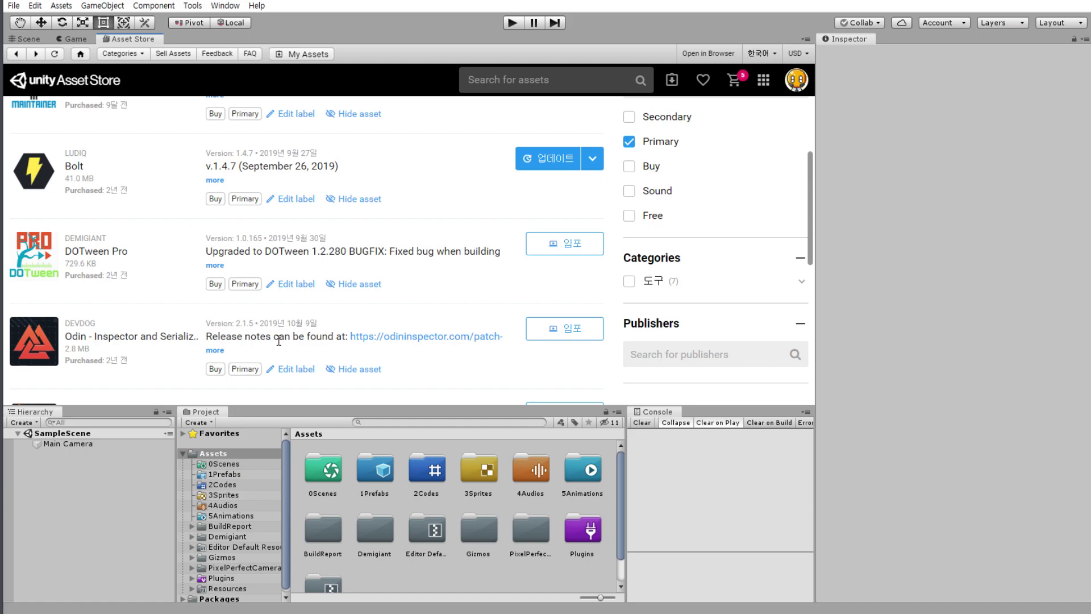
{"action": "left_click", "coordinate": [164, 337]}
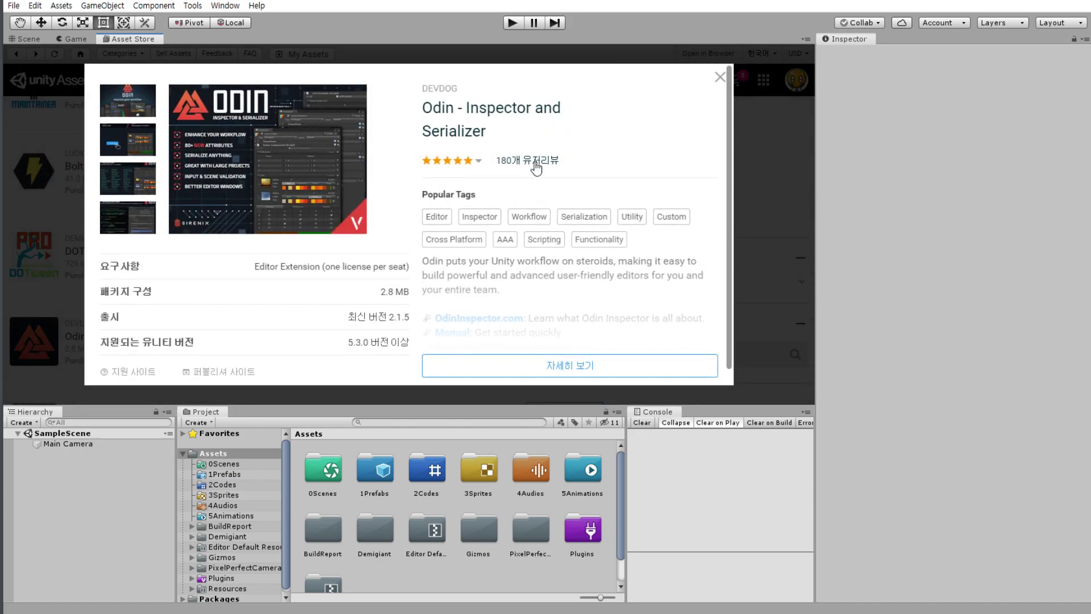
{"action": "left_click", "coordinate": [541, 116]}
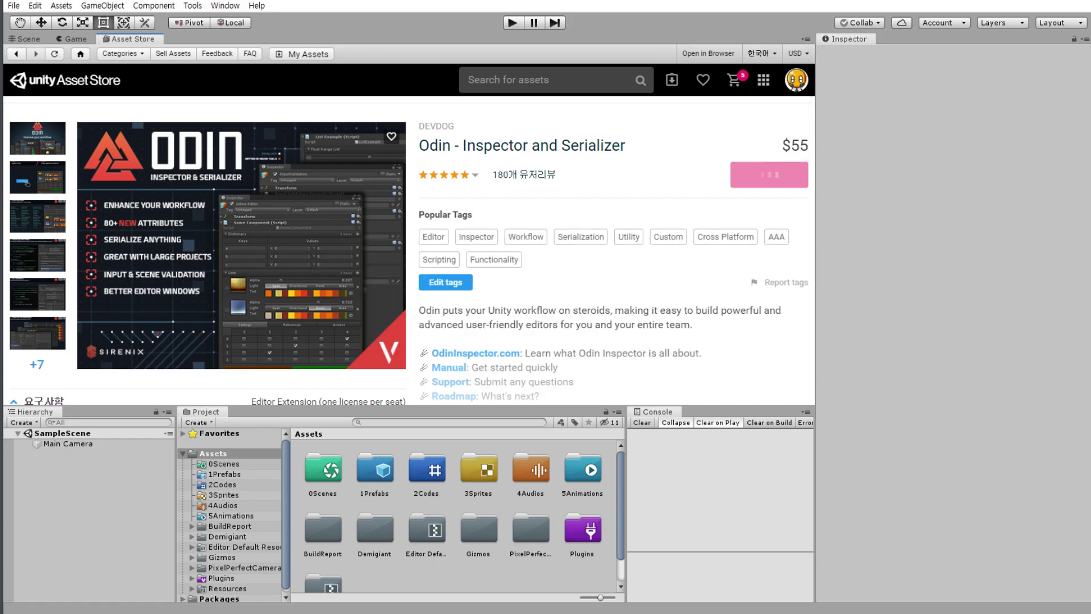
{"action": "key", "text": "alt+Tab"}
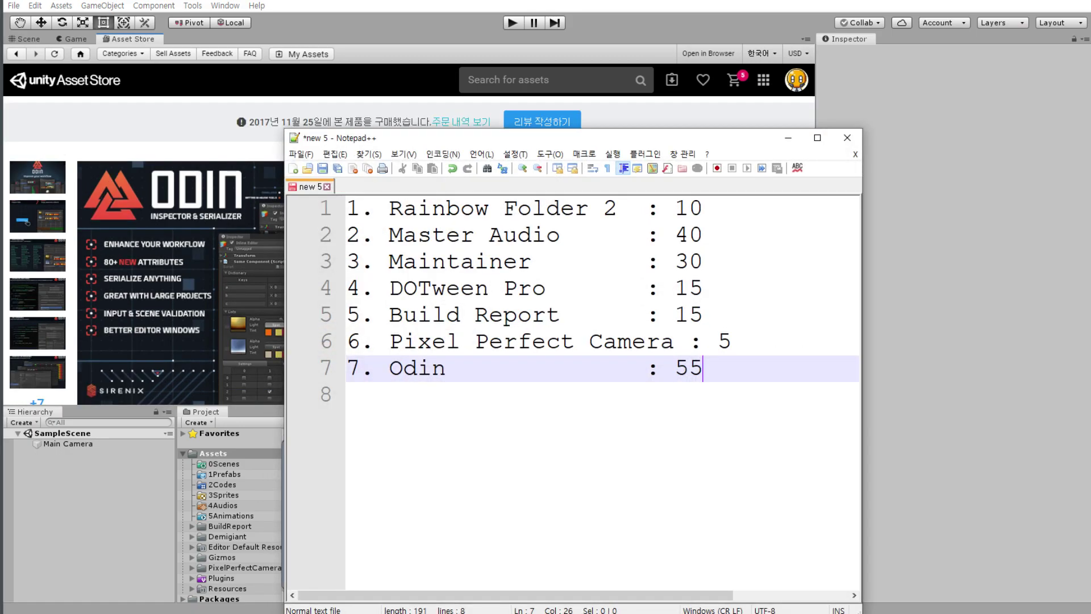
{"action": "key", "text": "alt+Tab"}
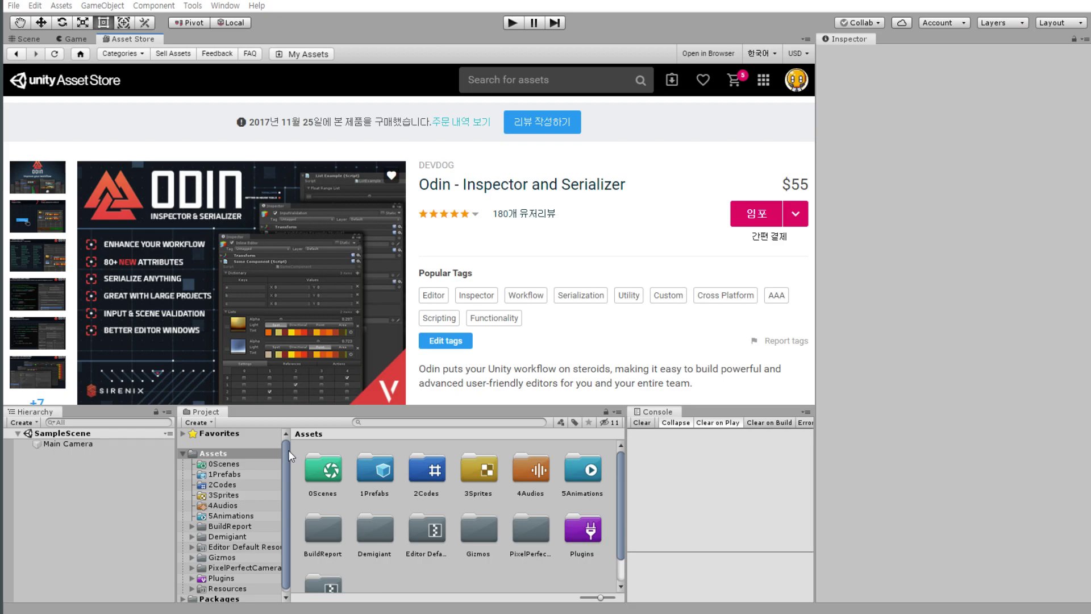
Select the empty 4Audios folder in the Project window's folder tree.
{"action": "left_click_drag", "start_coordinate": [288, 450], "coordinate": [287, 451]}
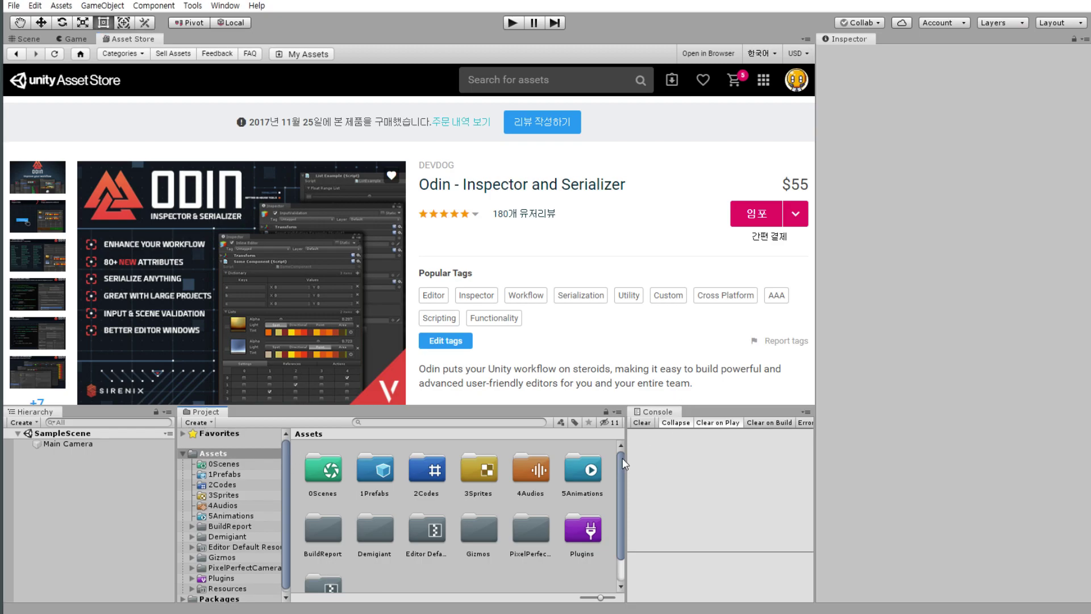
{"action": "mouse_move", "coordinate": [622, 458]}
{"action": "left_mouse_down"}
{"action": "mouse_move", "coordinate": [620, 487]}
{"action": "mouse_move", "coordinate": [622, 458]}
{"action": "left_mouse_up"}
{"action": "left_click", "coordinate": [228, 505]}
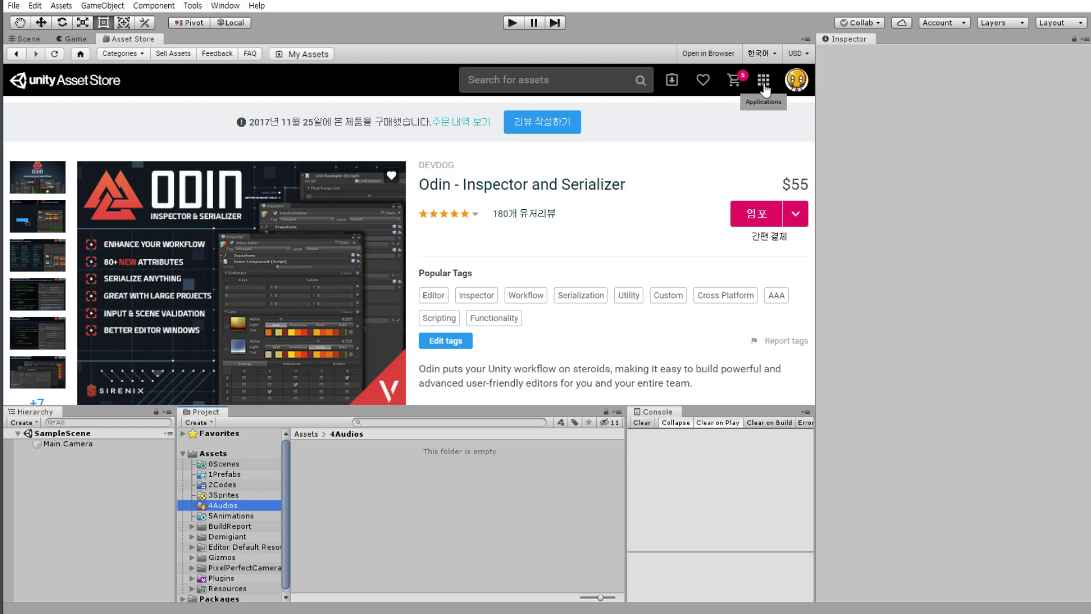
Open My Assets and filter it to the Sound label.
{"action": "left_click", "coordinate": [671, 80]}
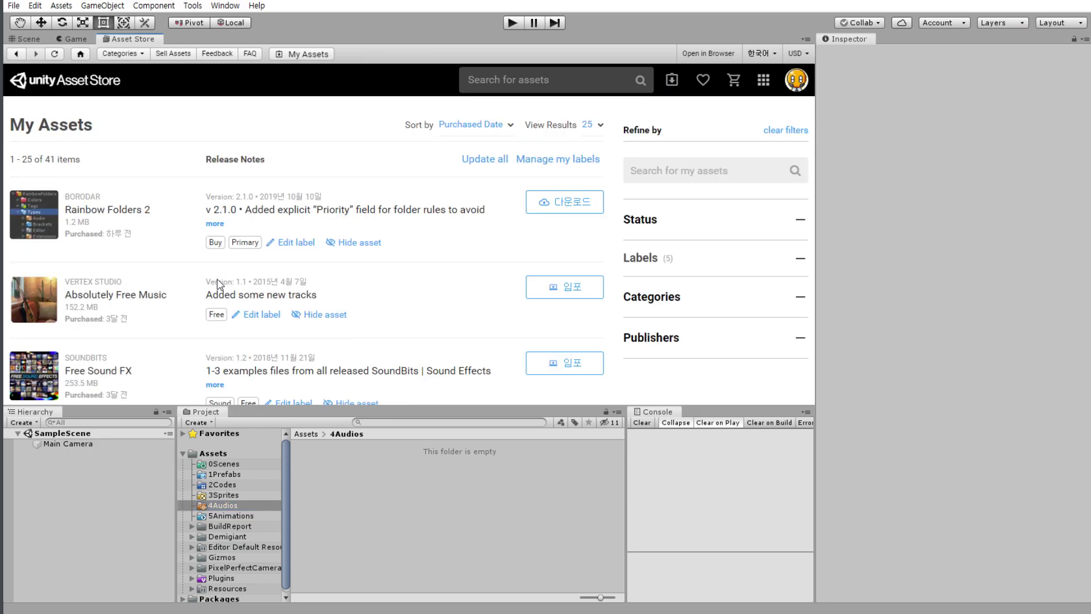
{"action": "scroll", "coordinate": [137, 250], "scroll_direction": "down", "scroll_amount": 1}
{"action": "scroll", "coordinate": [648, 309], "scroll_direction": "down", "scroll_amount": 3}
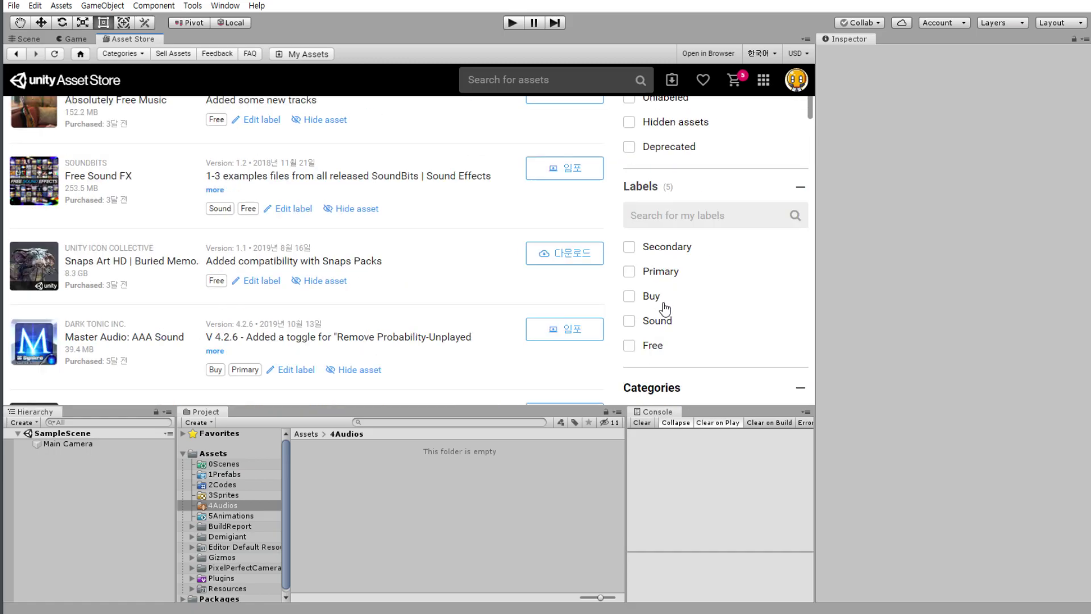
{"action": "scroll", "coordinate": [659, 279], "scroll_direction": "down", "scroll_amount": 1}
{"action": "left_click", "coordinate": [629, 256]}
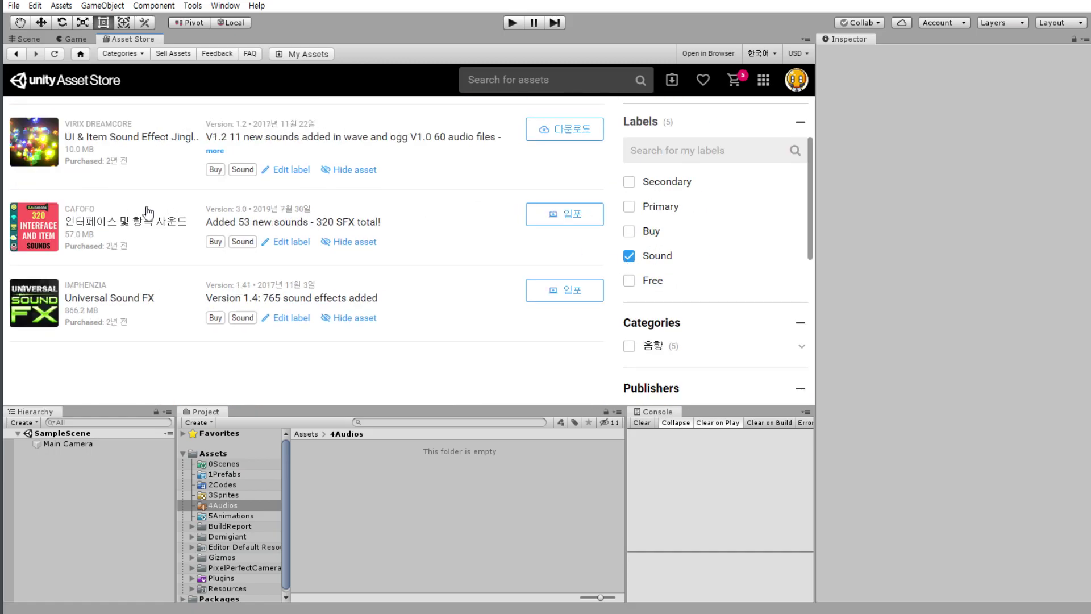
Scroll through the Sound assets, highlighting the Universal Sound FX release note.
{"action": "scroll", "coordinate": [124, 218], "scroll_direction": "down", "scroll_amount": 1}
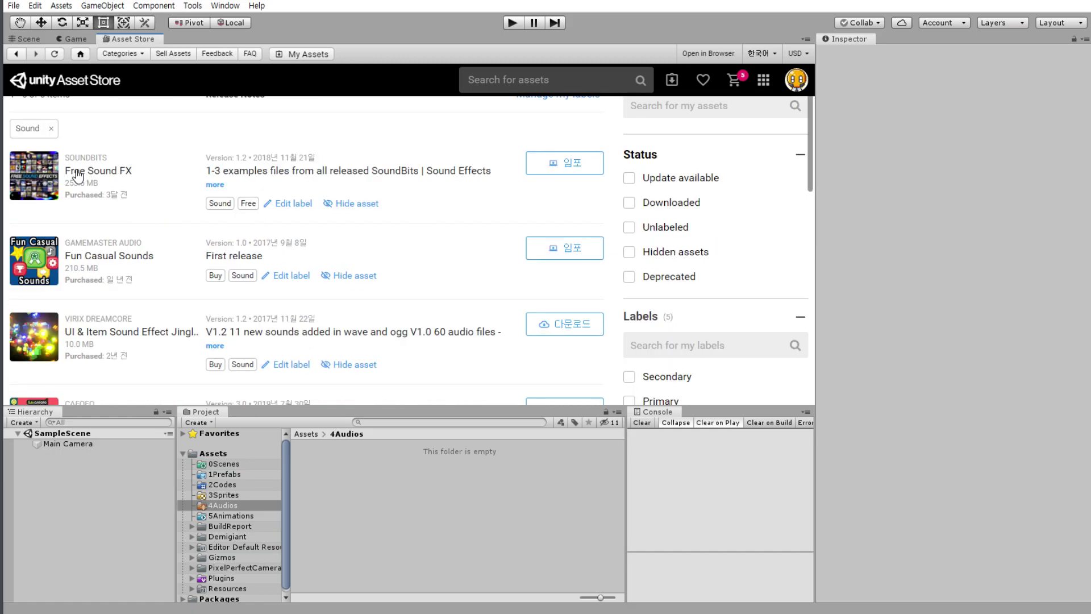
{"action": "scroll", "coordinate": [129, 245], "scroll_direction": "down", "scroll_amount": 1}
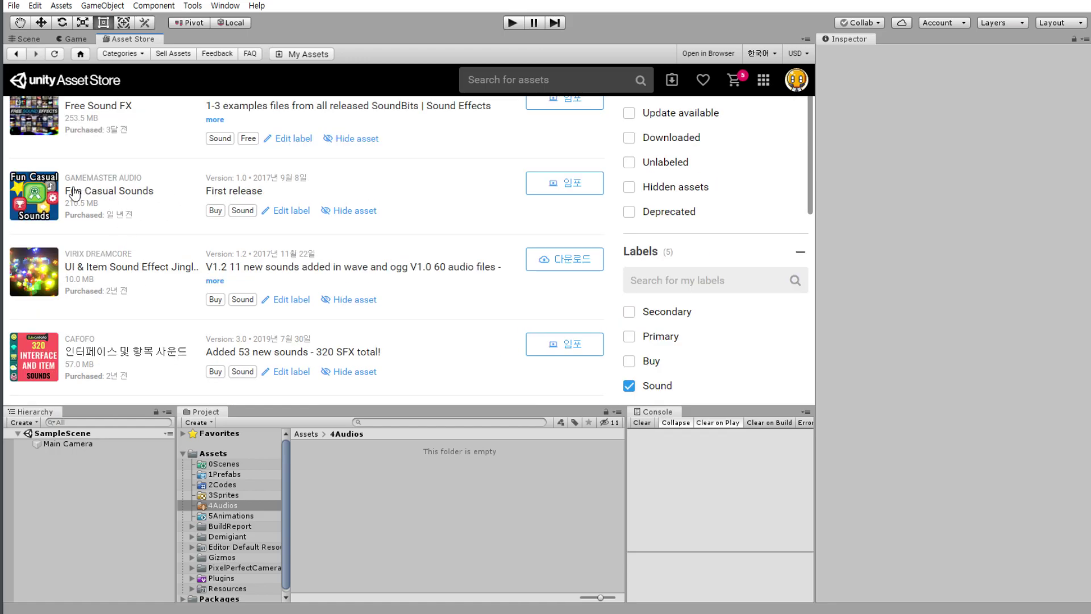
{"action": "scroll", "coordinate": [159, 250], "scroll_direction": "down", "scroll_amount": 1}
{"action": "scroll", "coordinate": [185, 245], "scroll_direction": "down", "scroll_amount": 1}
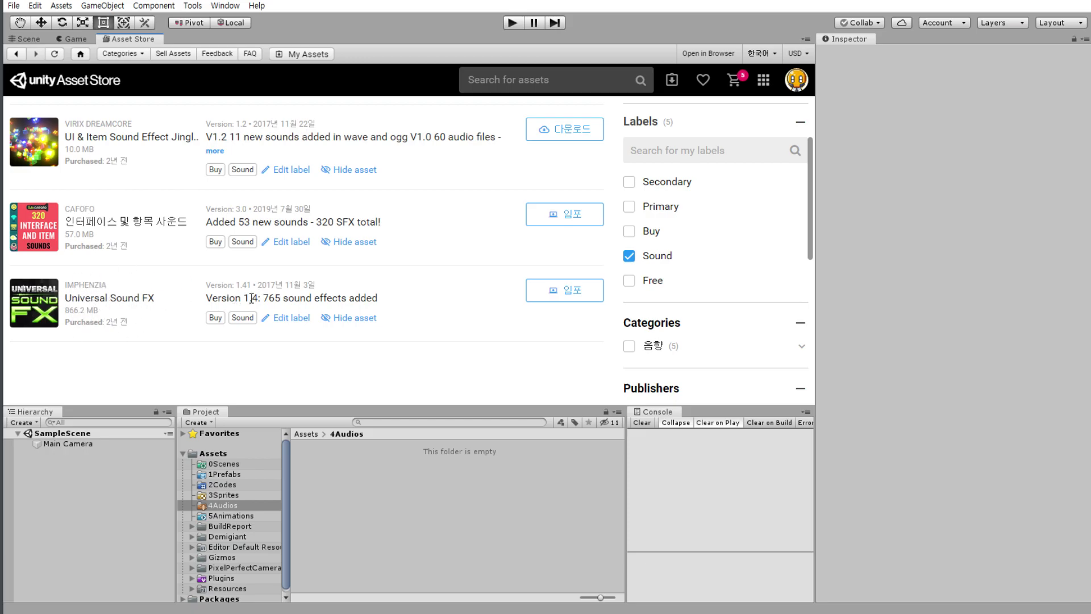
{"action": "mouse_move", "coordinate": [214, 299]}
{"action": "left_mouse_down"}
{"action": "mouse_move", "coordinate": [378, 299]}
{"action": "mouse_move", "coordinate": [331, 297]}
{"action": "left_mouse_up"}
{"action": "left_click", "coordinate": [374, 302]}
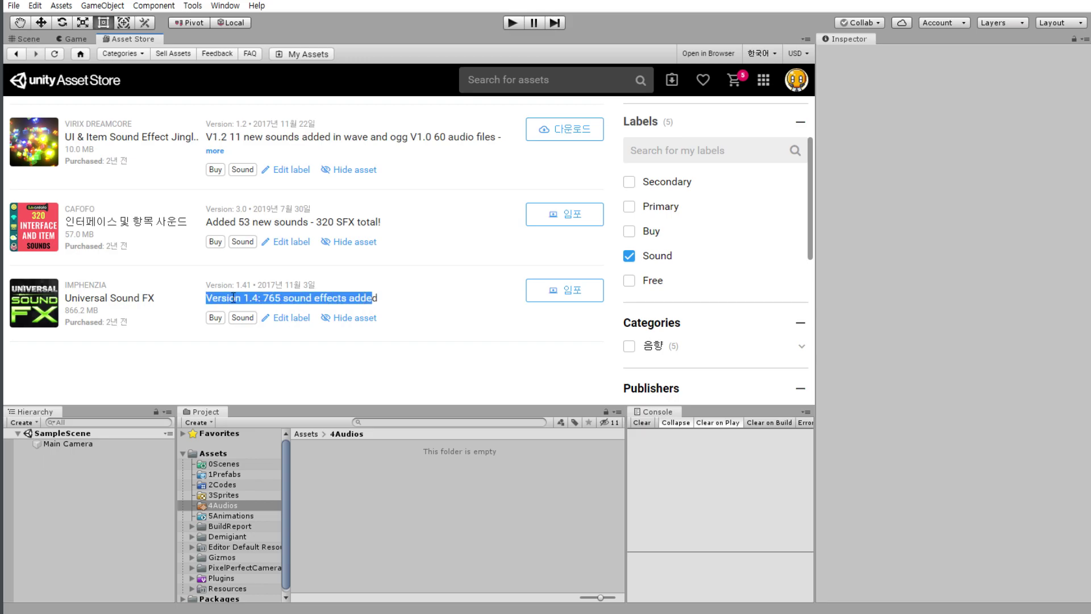
{"action": "scroll", "coordinate": [207, 301], "scroll_direction": "up", "scroll_amount": 2}
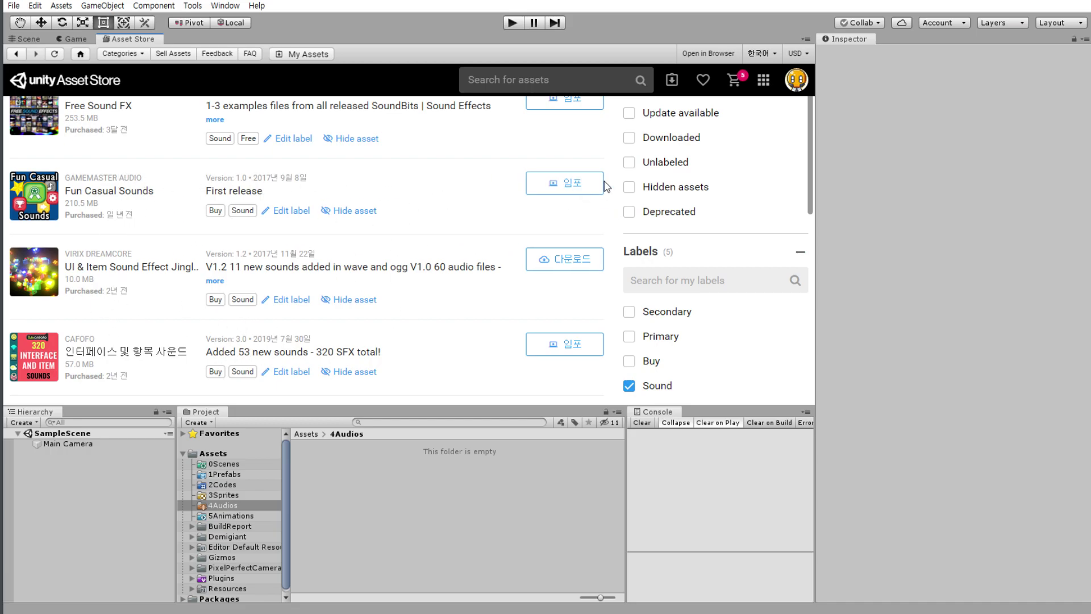
Import every file of Fun Casual Sounds and move the 마스터플랜_20191012.jpg photo beside the editor.
{"action": "left_click", "coordinate": [558, 187]}
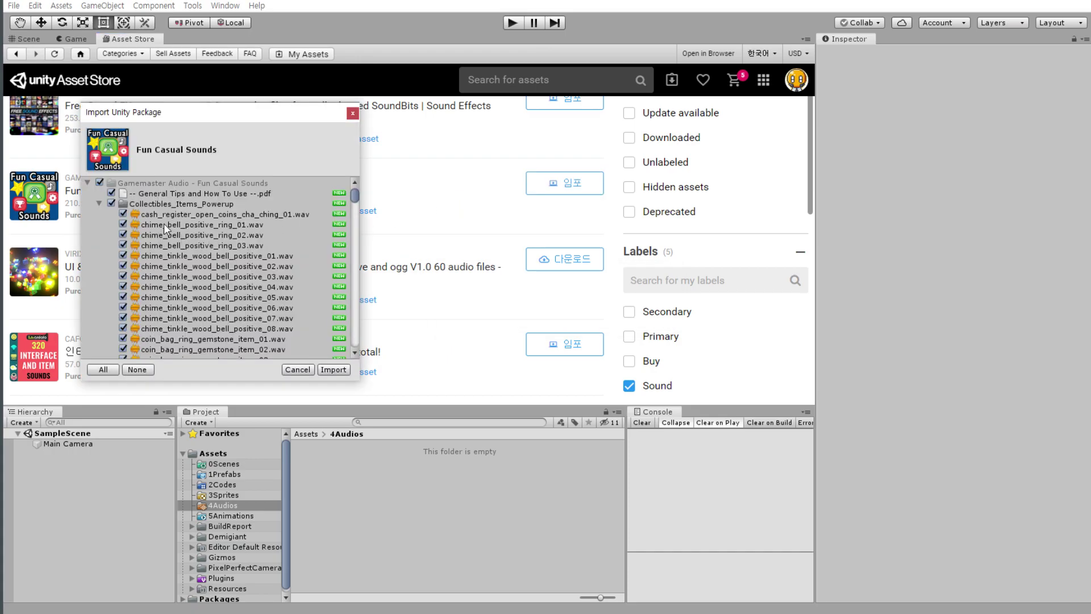
{"action": "left_click", "coordinate": [342, 370]}
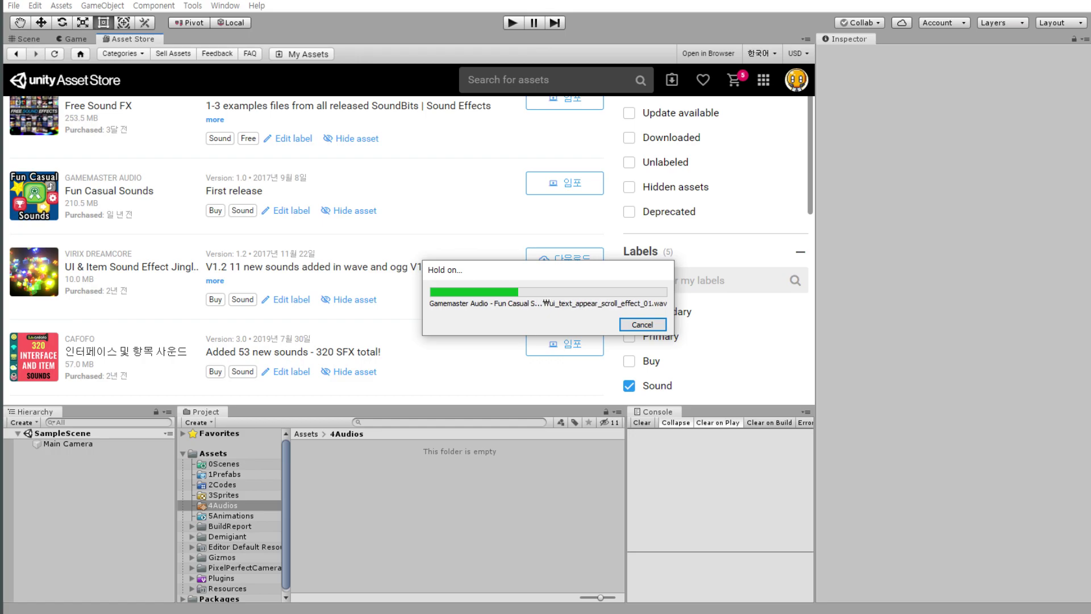
{"action": "mouse_move", "coordinate": [1001, 56]}
{"action": "left_mouse_down"}
{"action": "mouse_move", "coordinate": [865, 78]}
{"action": "mouse_move", "coordinate": [807, 38]}
{"action": "left_mouse_up"}
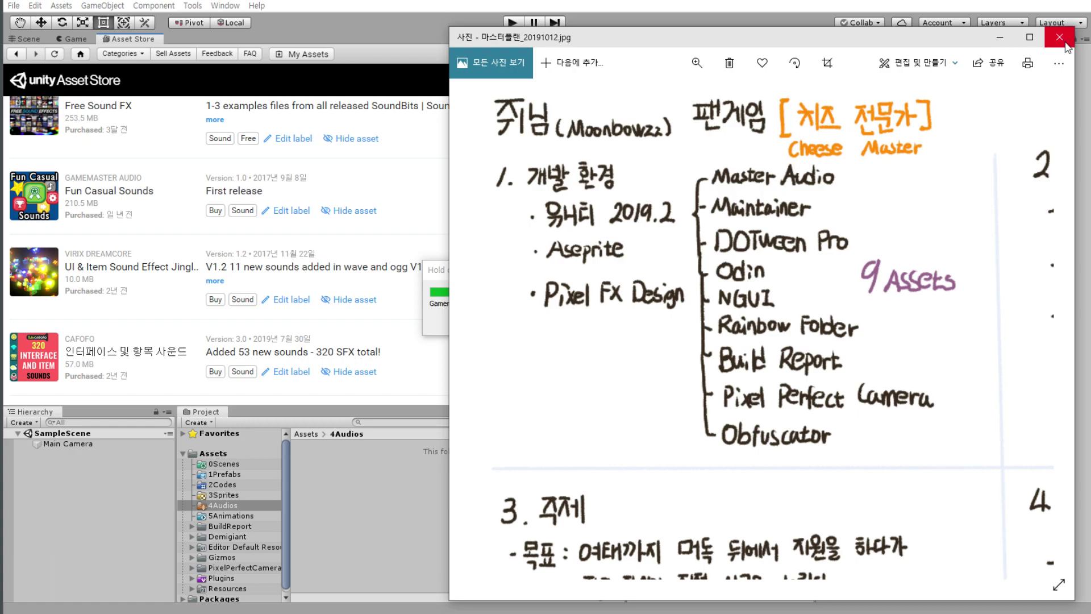
Scroll the zoomed planning photo down to the Menu and Game UI sketches.
{"action": "scroll", "coordinate": [762, 200], "scroll_direction": "down", "scroll_amount": 5}
{"action": "scroll", "coordinate": [852, 263], "scroll_direction": "down", "scroll_amount": 5}
{"action": "scroll", "coordinate": [851, 263], "scroll_direction": "down", "scroll_amount": 5}
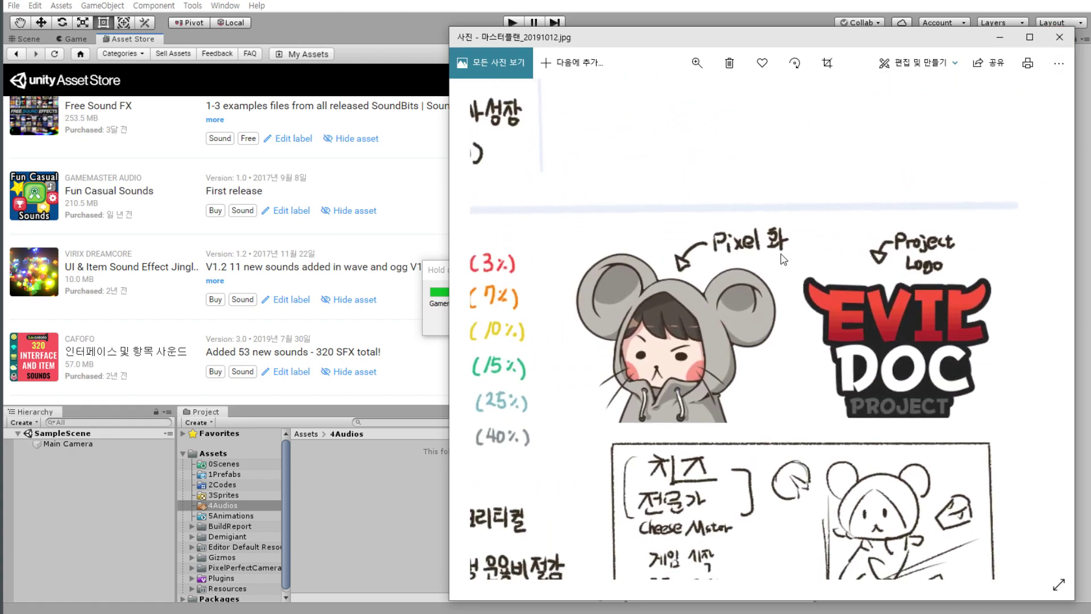
{"action": "scroll", "coordinate": [758, 218], "scroll_direction": "down", "scroll_amount": 5}
{"action": "scroll", "coordinate": [758, 218], "scroll_direction": "up", "scroll_amount": 2}
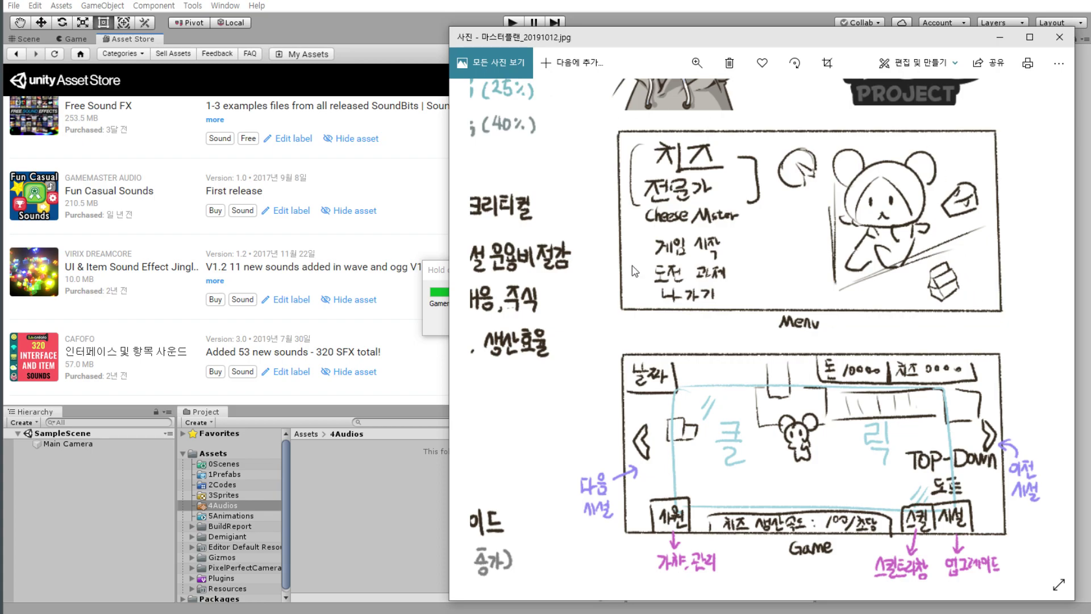
{"action": "scroll", "coordinate": [890, 283], "scroll_direction": "down", "scroll_amount": 1}
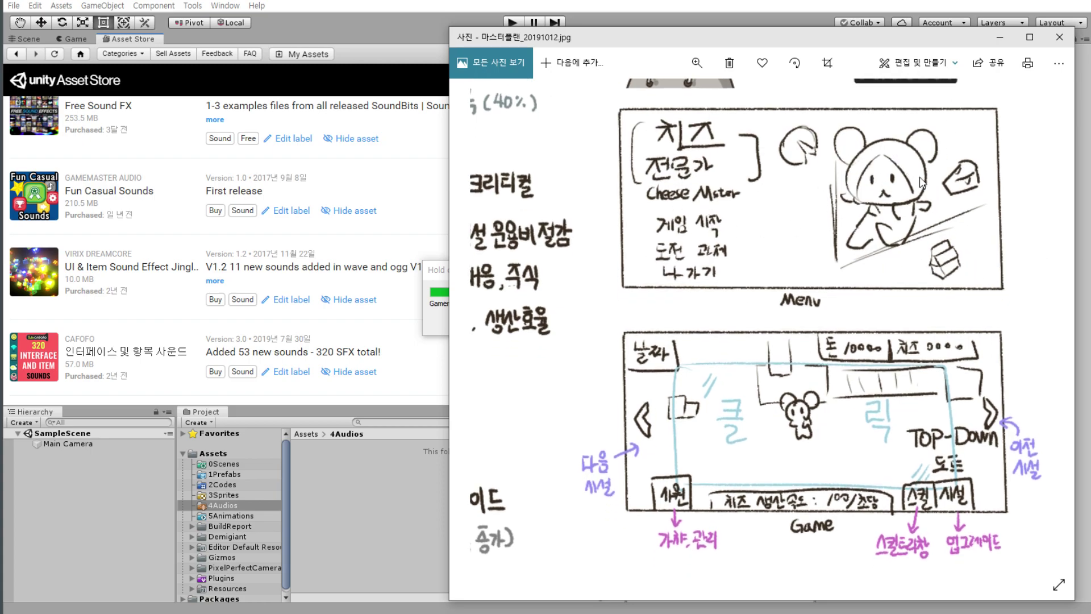
{"action": "scroll", "coordinate": [730, 255], "scroll_direction": "down", "scroll_amount": 5}
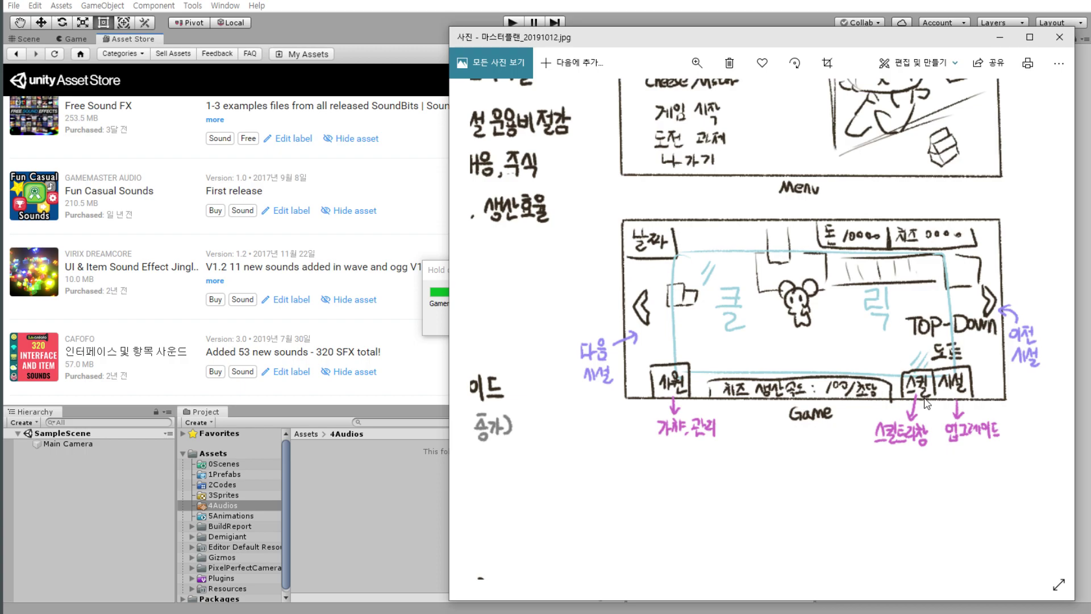
{"action": "scroll", "coordinate": [825, 276], "scroll_direction": "up", "scroll_amount": 6}
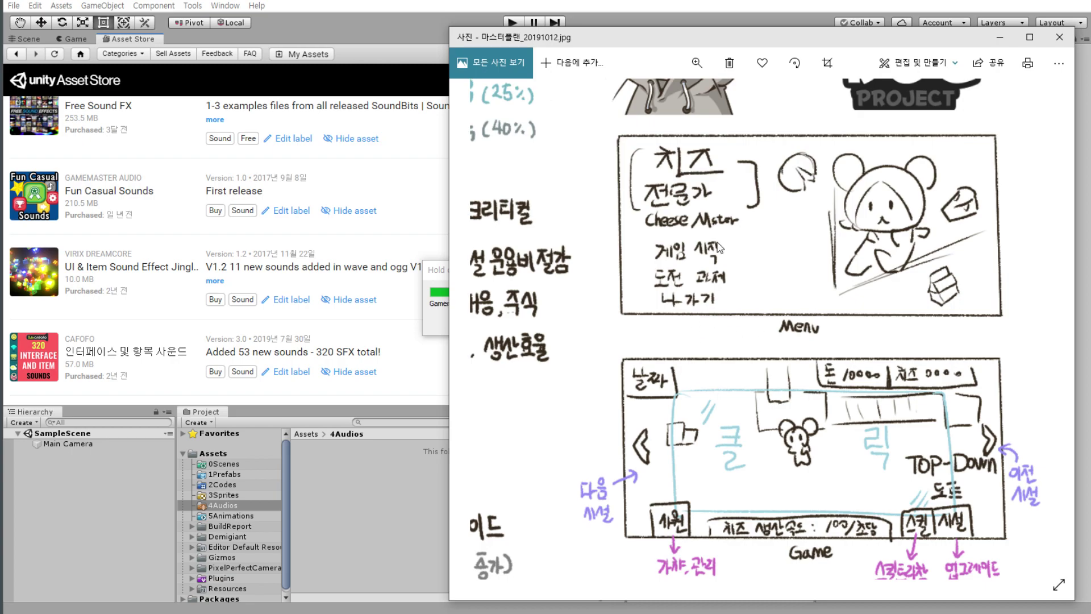
{"action": "scroll", "coordinate": [777, 269], "scroll_direction": "down", "scroll_amount": 1}
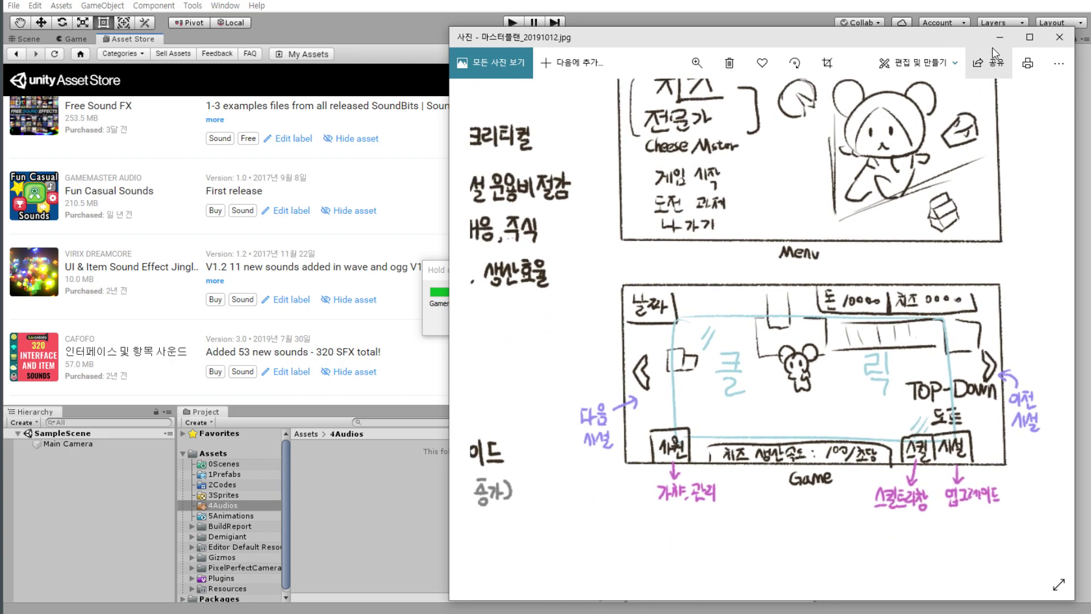
Close the planning photo and browse the Gamemaster Audio folder's Retro, Comedy and other subfolders.
{"action": "left_click", "coordinate": [1058, 44]}
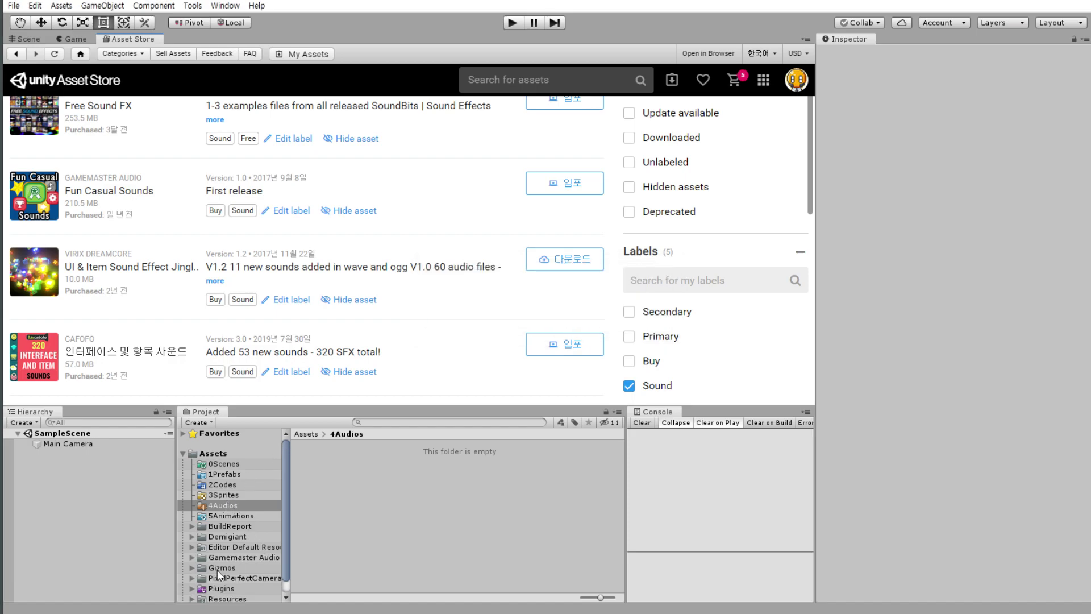
{"action": "left_click", "coordinate": [254, 559]}
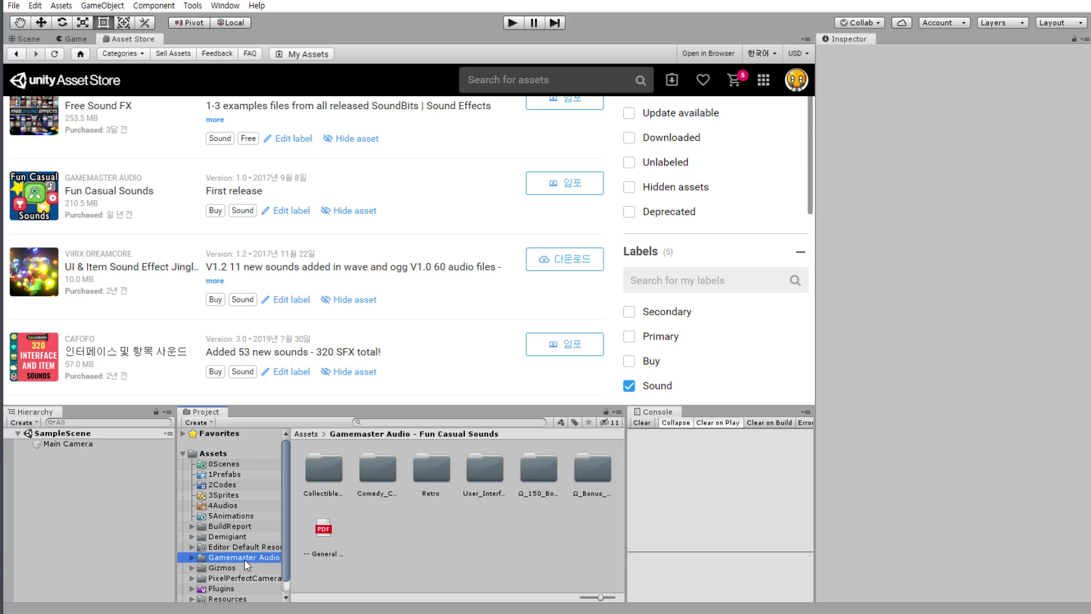
{"action": "left_click", "coordinate": [192, 556]}
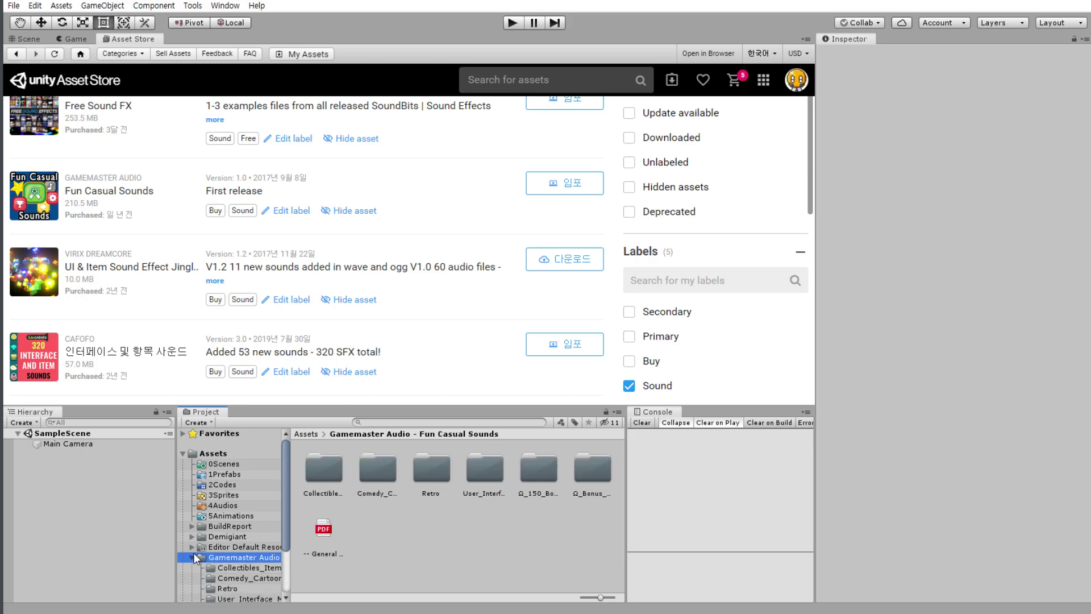
{"action": "scroll", "coordinate": [256, 500], "scroll_direction": "down", "scroll_amount": 3}
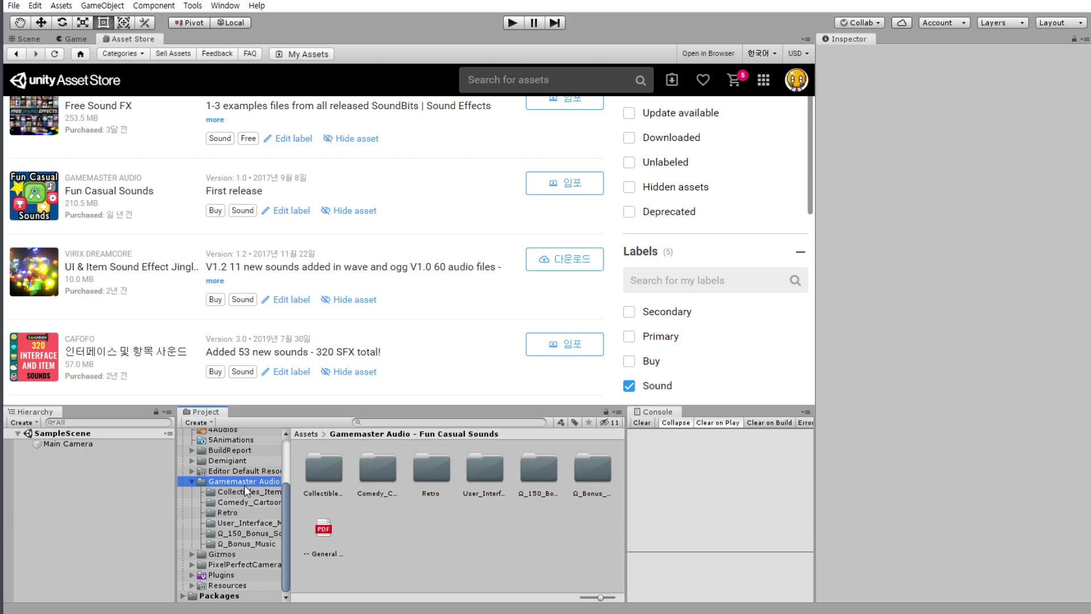
{"action": "left_click", "coordinate": [189, 481]}
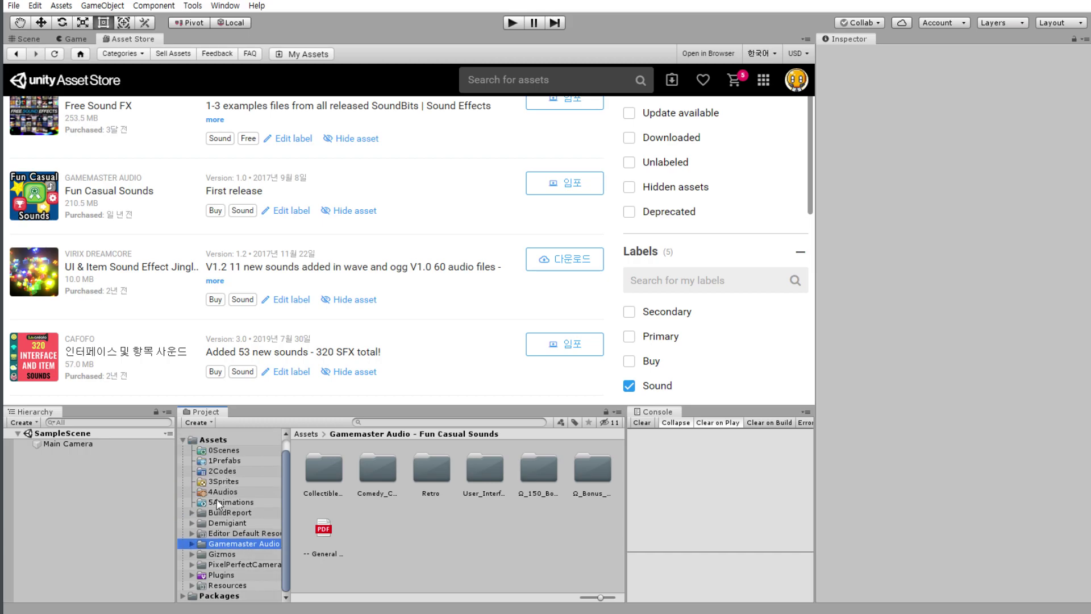
Add a '90' prefix to the Gamemaster Audio - Fun Casual Sounds folder name.
{"action": "right_click", "coordinate": [213, 544]}
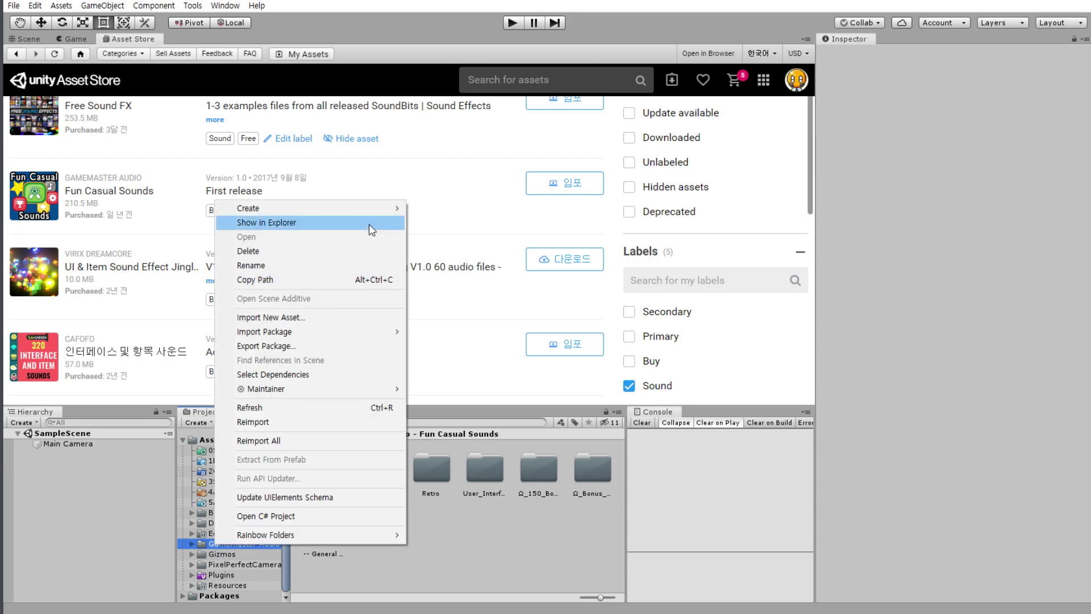
{"action": "mouse_move", "coordinate": [233, 540]}
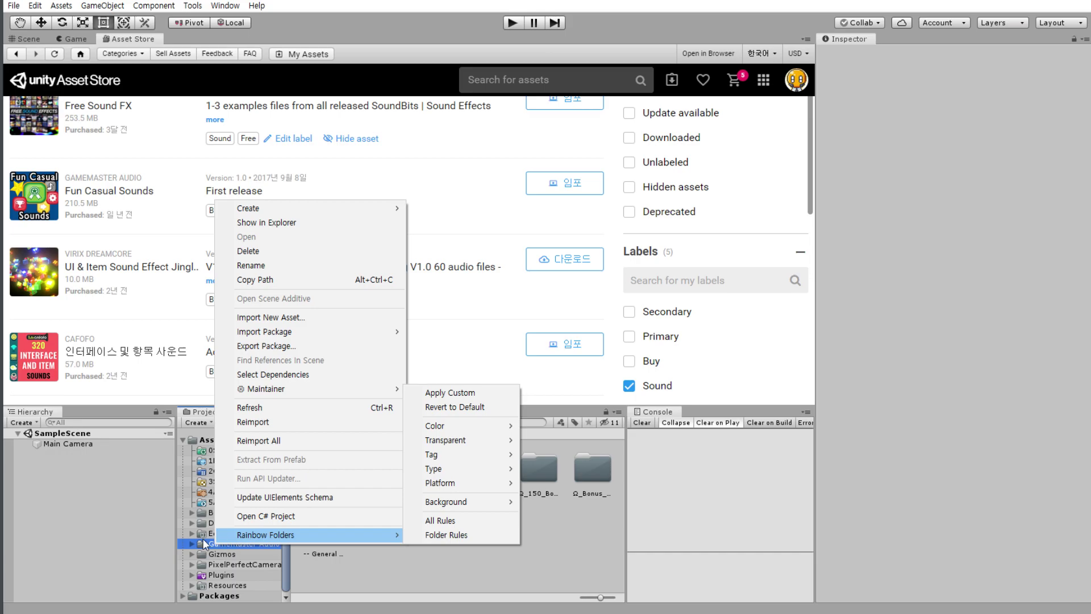
{"action": "left_click", "coordinate": [215, 544]}
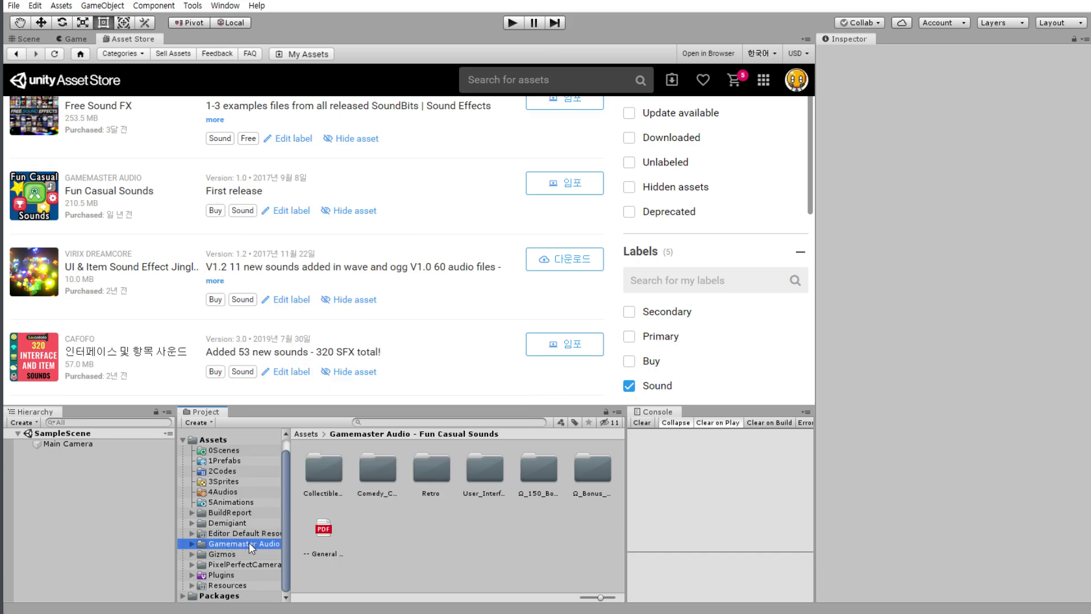
{"action": "left_click", "coordinate": [208, 545]}
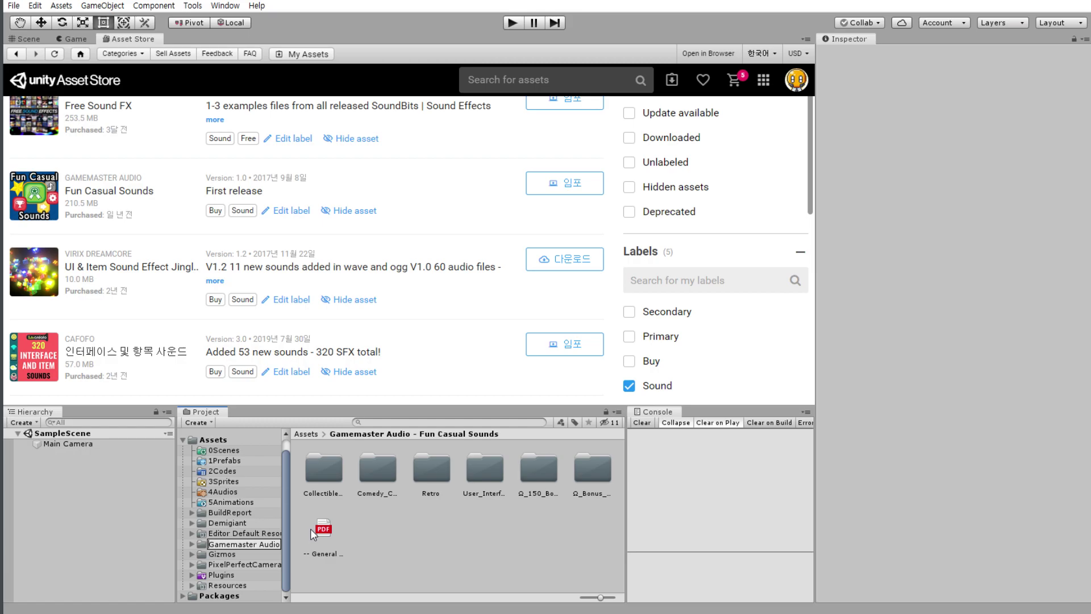
{"action": "type", "text": "99"}
{"action": "key", "text": "BackSpace"}
{"action": "type", "text": "0"}
{"action": "key", "text": "Return"}
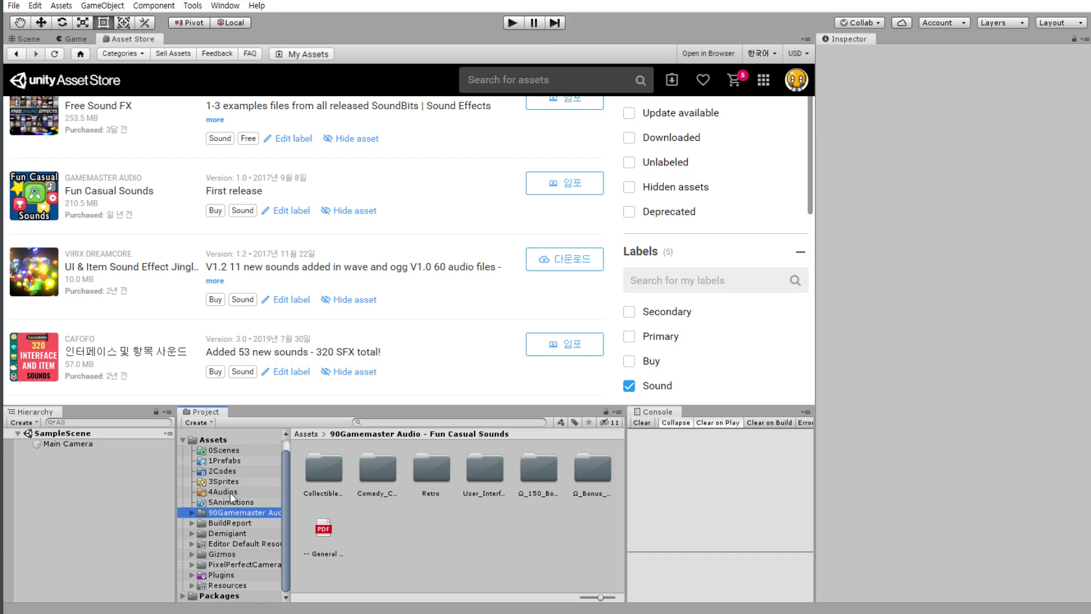
Browse the 90Gamemaster Audio subfolders, ending in the collectibles and powerups clips.
{"action": "left_click", "coordinate": [192, 513]}
{"action": "left_click", "coordinate": [227, 522]}
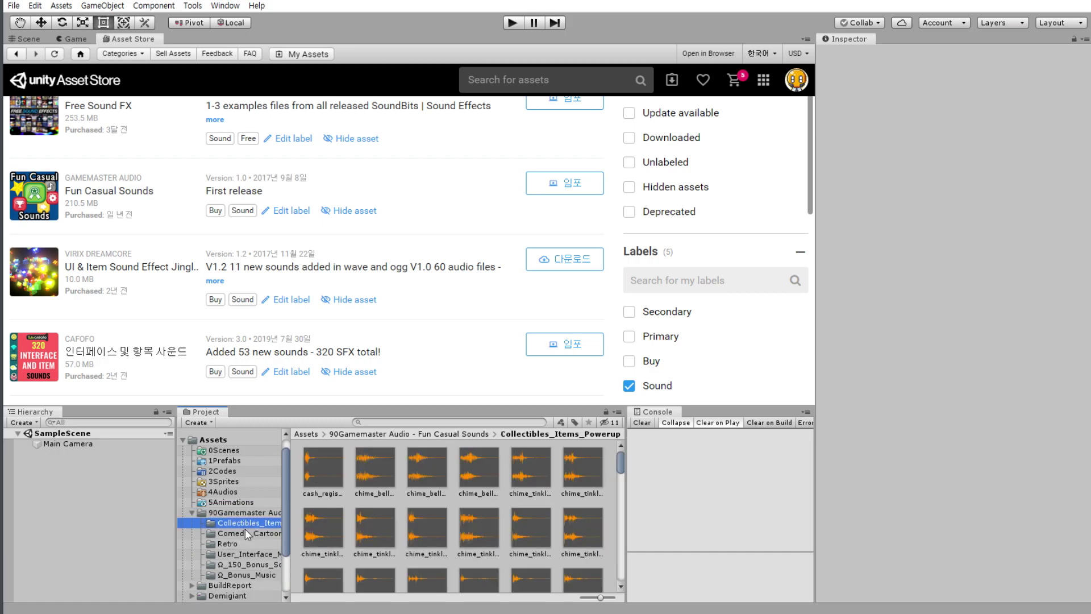
{"action": "left_click", "coordinate": [244, 531]}
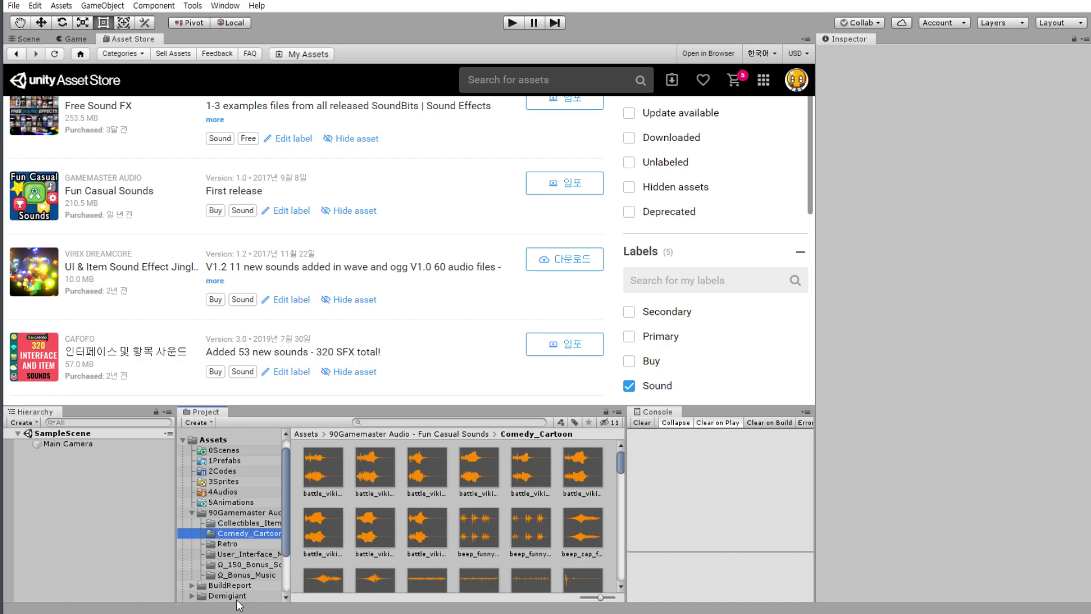
{"action": "left_click", "coordinate": [255, 573]}
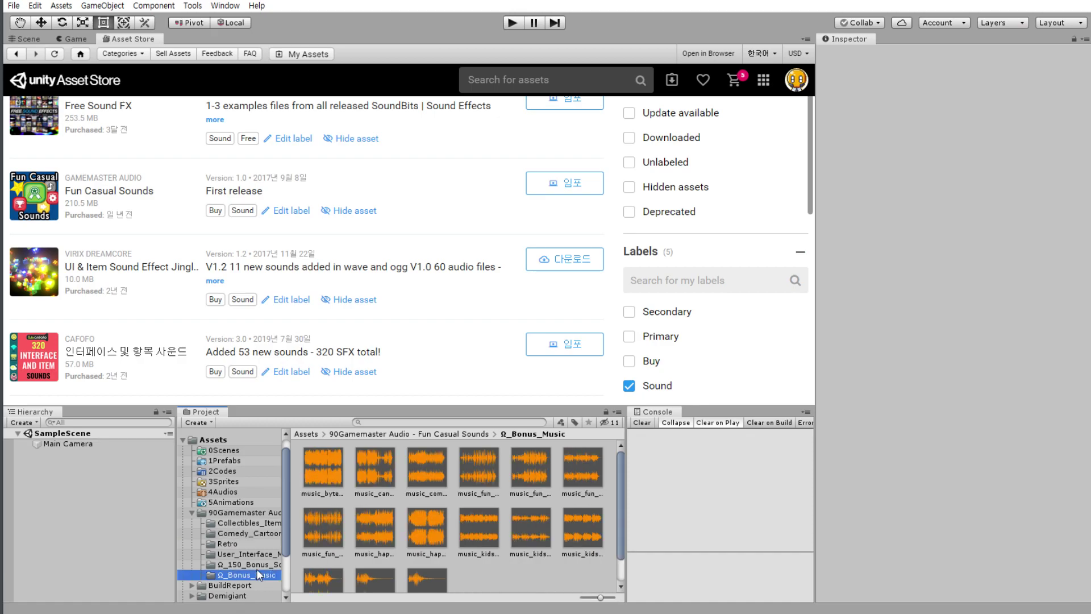
{"action": "left_click", "coordinate": [244, 533]}
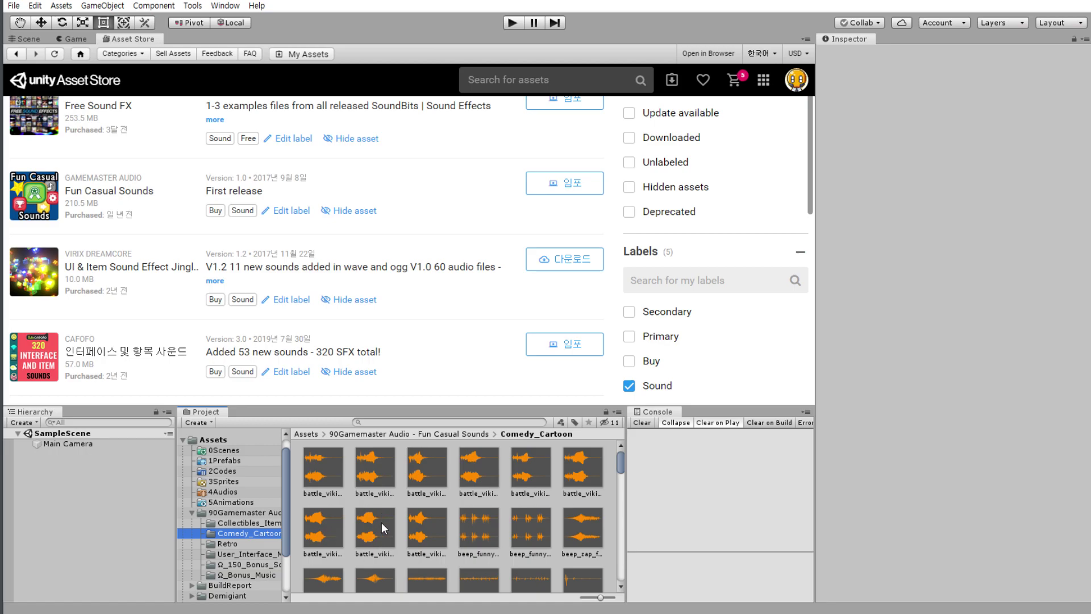
{"action": "left_click", "coordinate": [214, 489]}
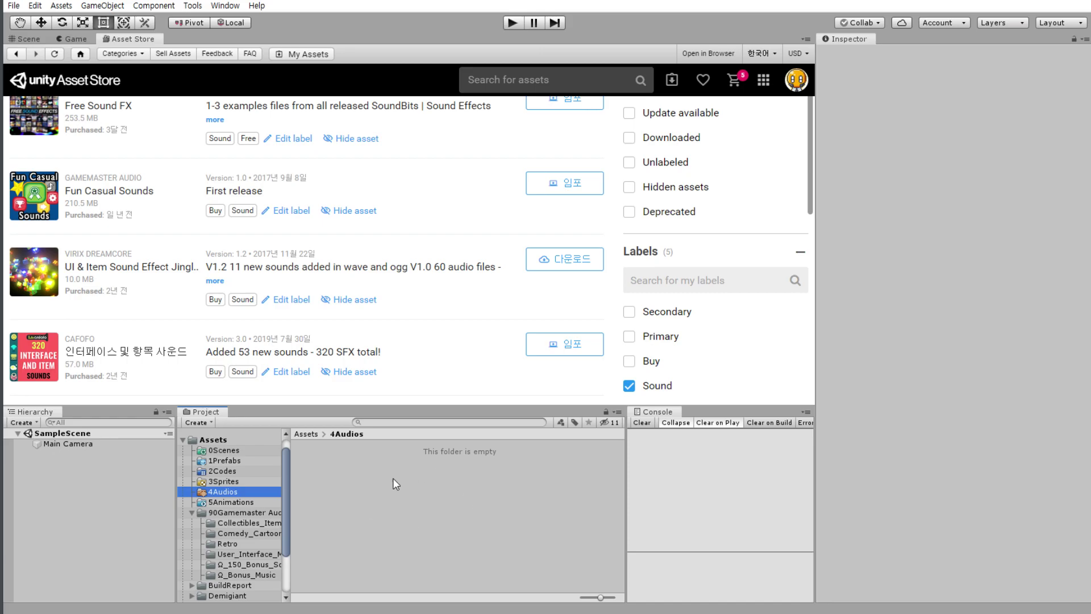
{"action": "left_click", "coordinate": [250, 512]}
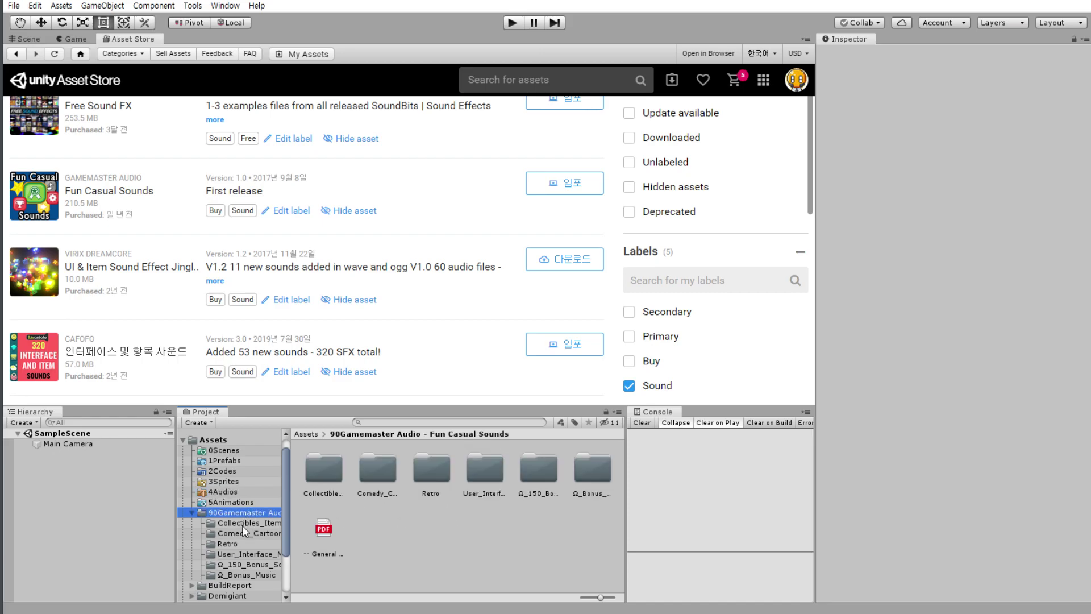
{"action": "left_click", "coordinate": [242, 525]}
{"action": "left_click", "coordinate": [246, 534]}
{"action": "left_click", "coordinate": [243, 544]}
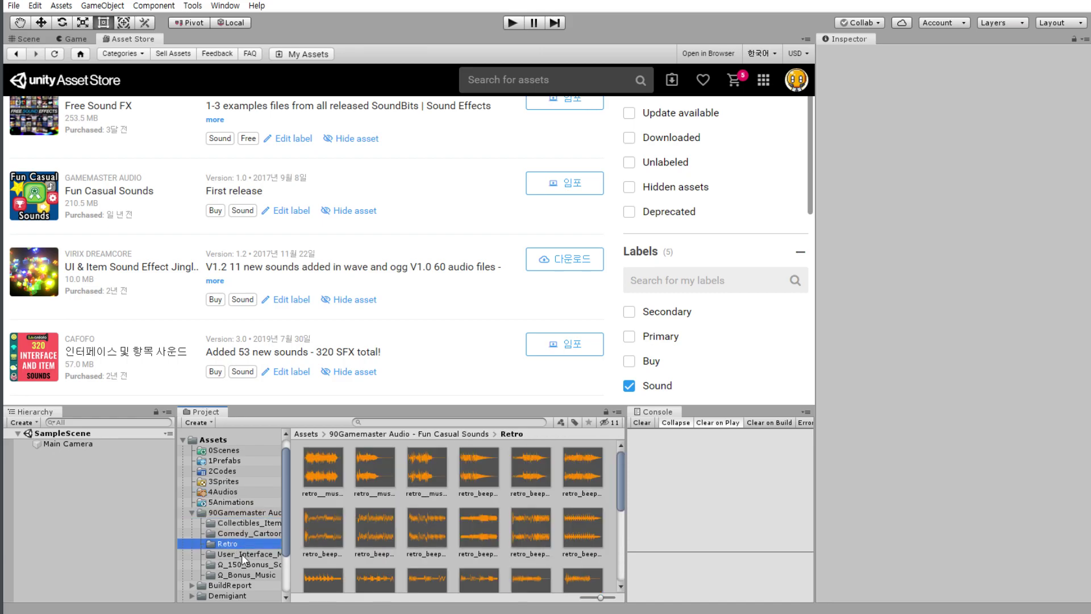
{"action": "left_click", "coordinate": [245, 523]}
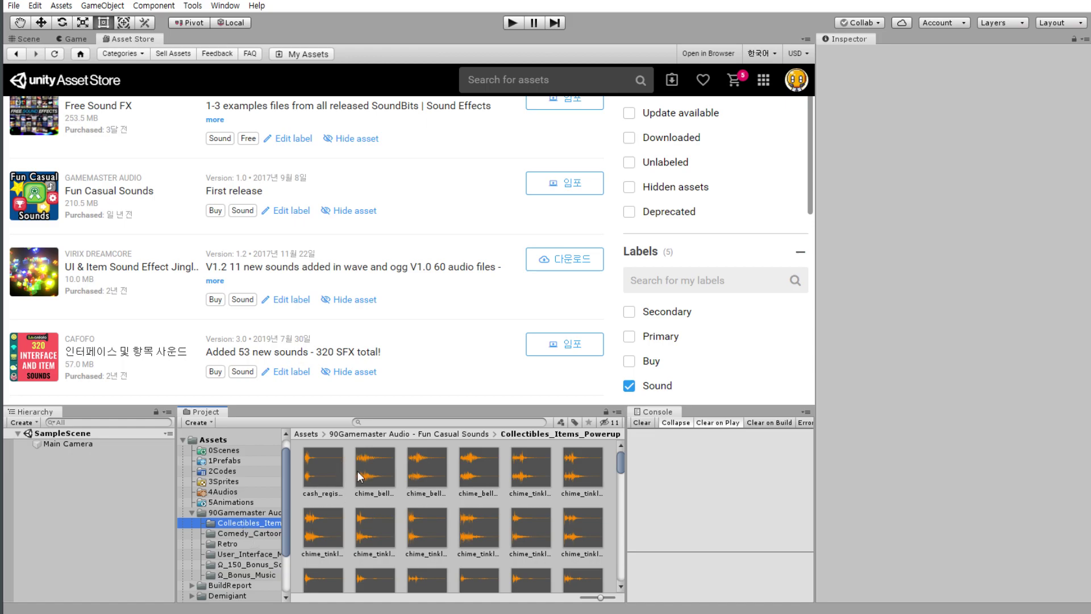
Preview chime_bell_positive_ring_01, raising the system volume in the Windows volume mixer.
{"action": "left_click", "coordinate": [357, 471]}
{"action": "left_click", "coordinate": [1082, 493]}
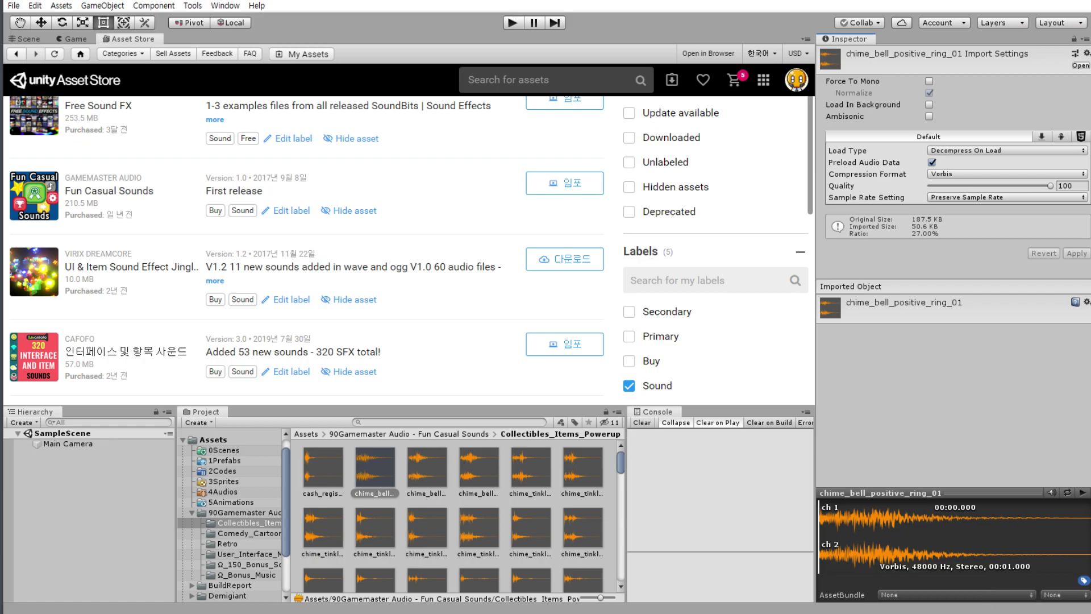
{"action": "right_click", "coordinate": [1000, 612]}
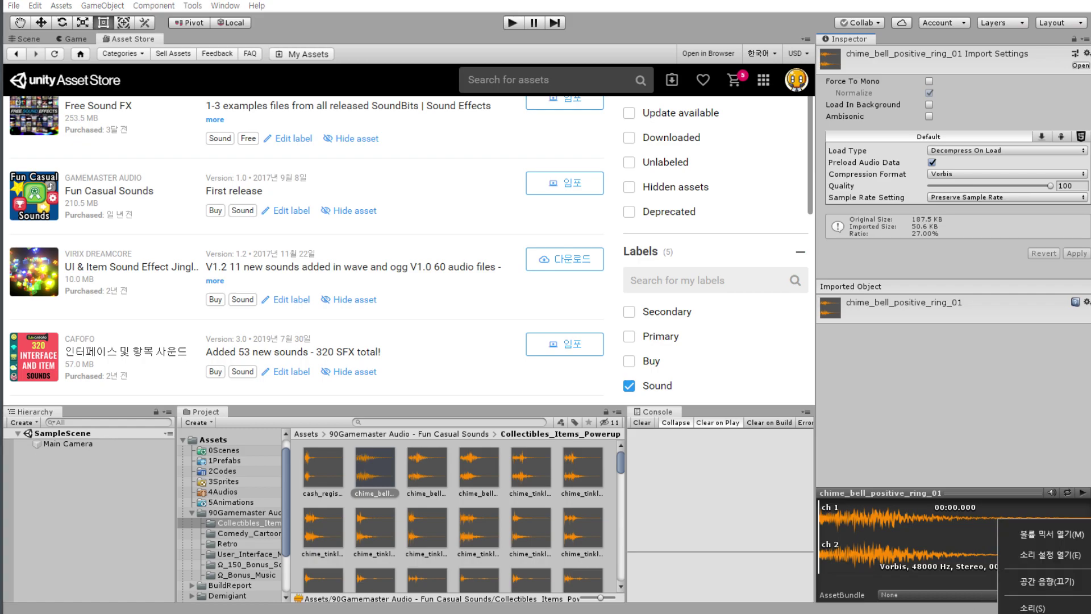
{"action": "left_click", "coordinate": [1036, 529]}
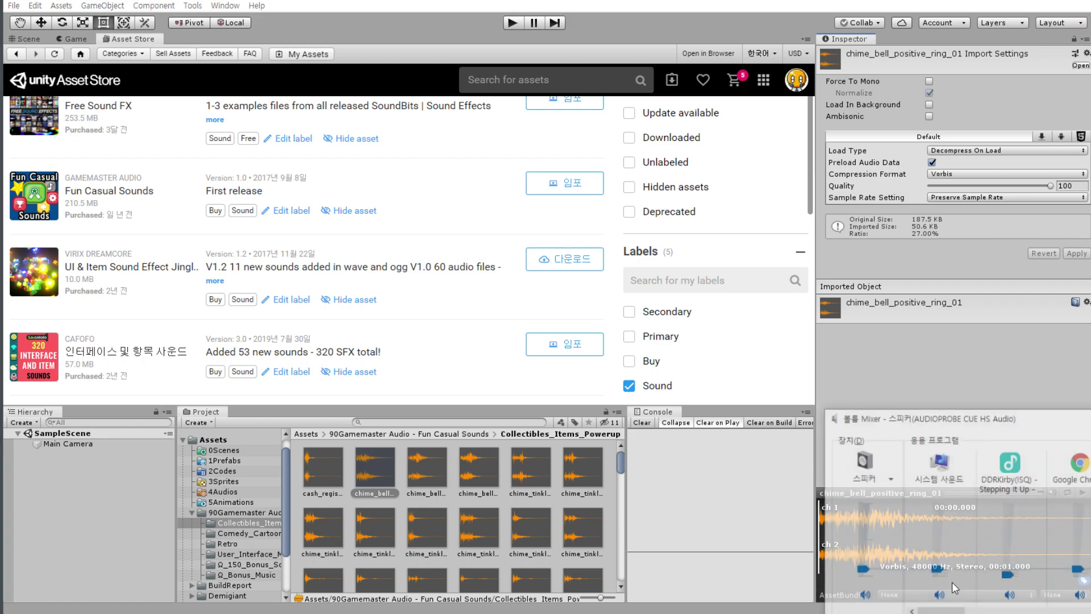
{"action": "left_click_drag", "start_coordinate": [954, 611], "coordinate": [1018, 581]}
{"action": "key", "text": "Escape"}
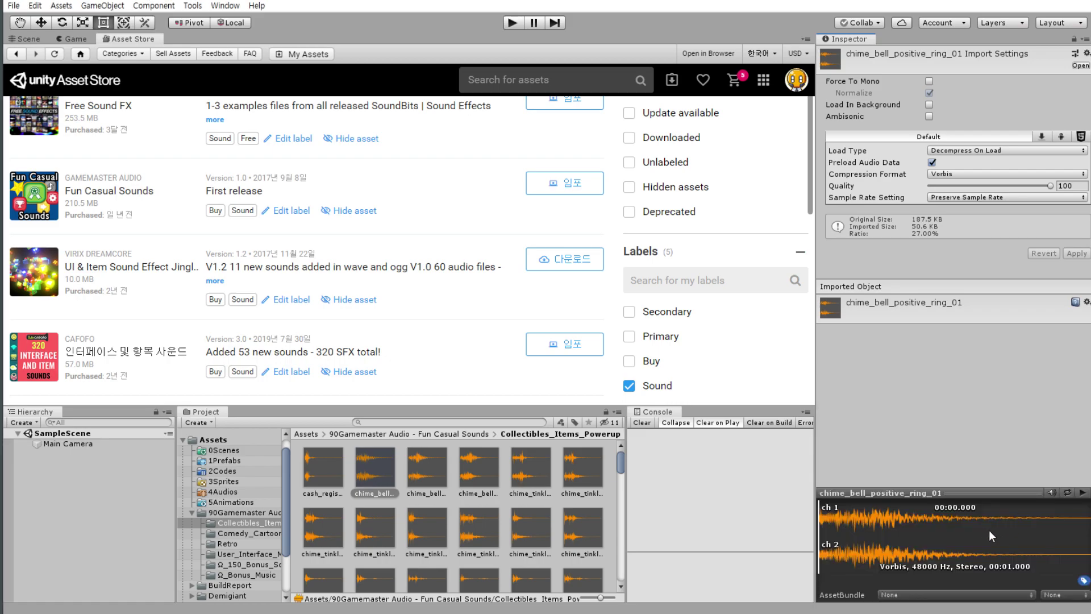
{"action": "left_click", "coordinate": [1083, 493]}
Preview chime_bell_positive_ring_02 and ring_03, select chime_tinkle_wood_bell_positive_07, then open Ω_Bonus_Music.
{"action": "left_click", "coordinate": [429, 467]}
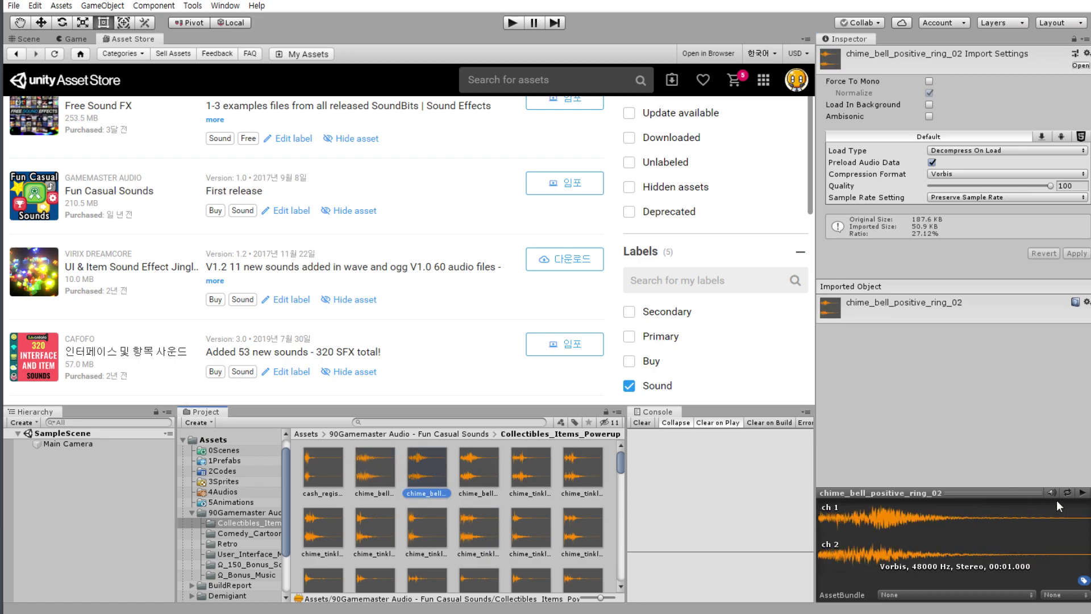
{"action": "left_click", "coordinate": [1082, 495]}
{"action": "left_click", "coordinate": [489, 491]}
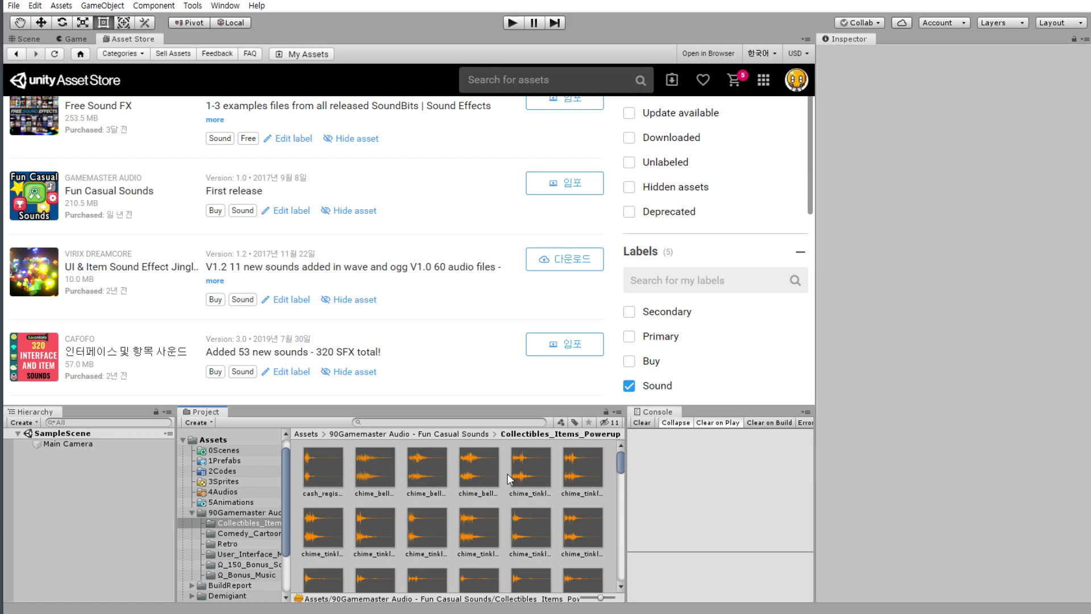
{"action": "left_click", "coordinate": [1082, 493]}
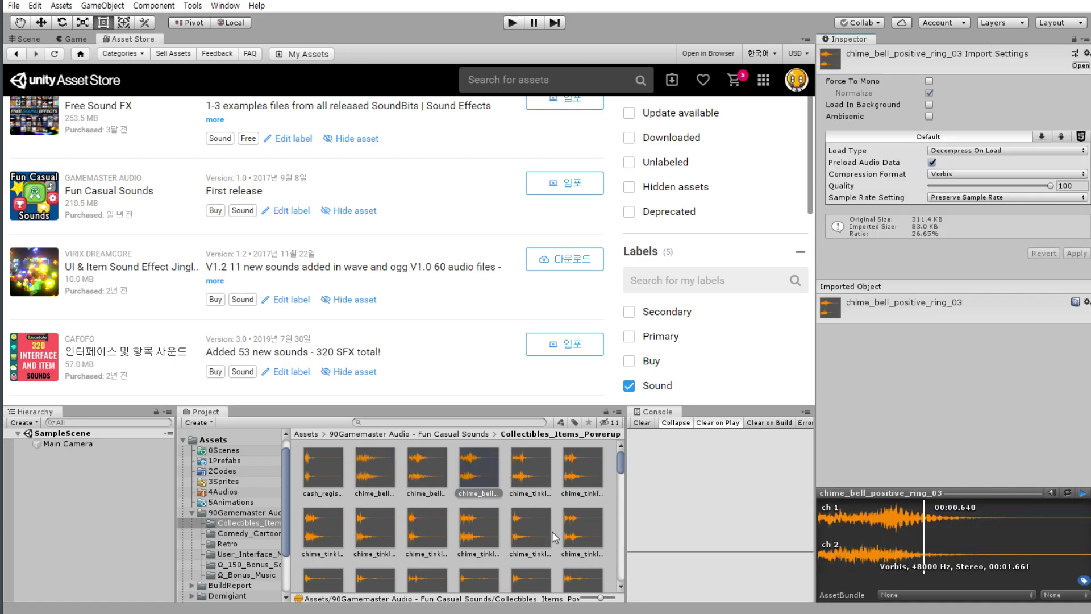
{"action": "left_click", "coordinate": [530, 529]}
{"action": "left_click", "coordinate": [237, 575]}
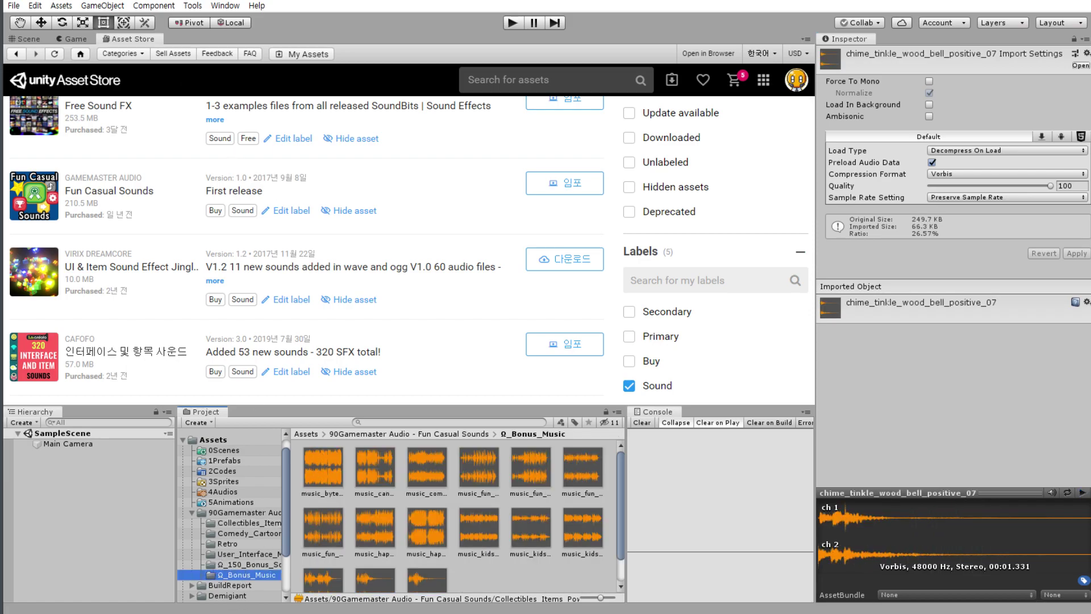
Preview the music_bytes_the_retro_adventure and music_candyland tracks.
{"action": "left_click", "coordinate": [312, 461]}
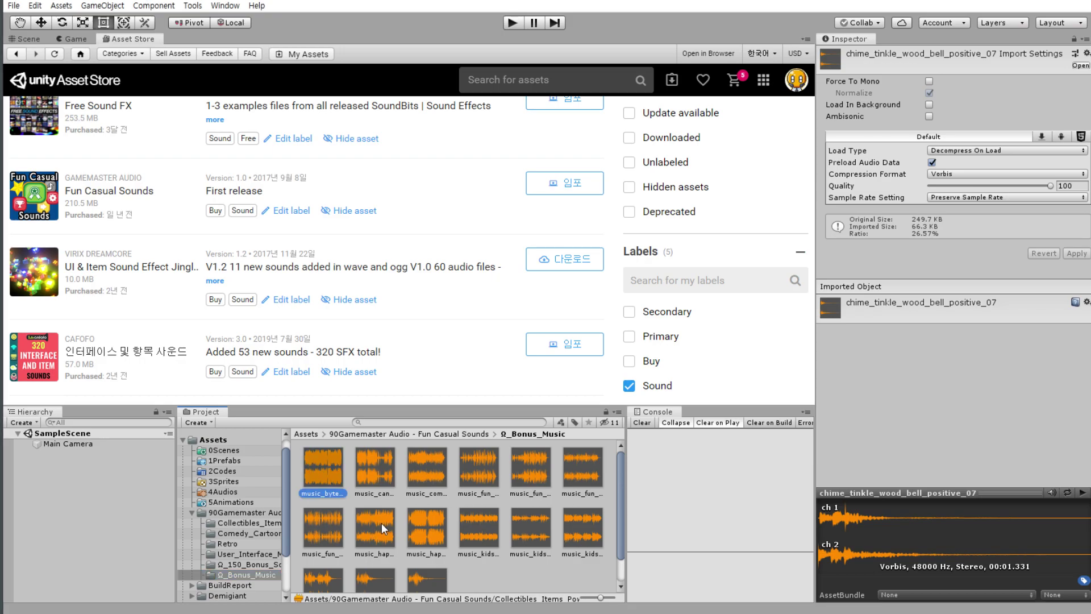
{"action": "left_click", "coordinate": [1083, 493]}
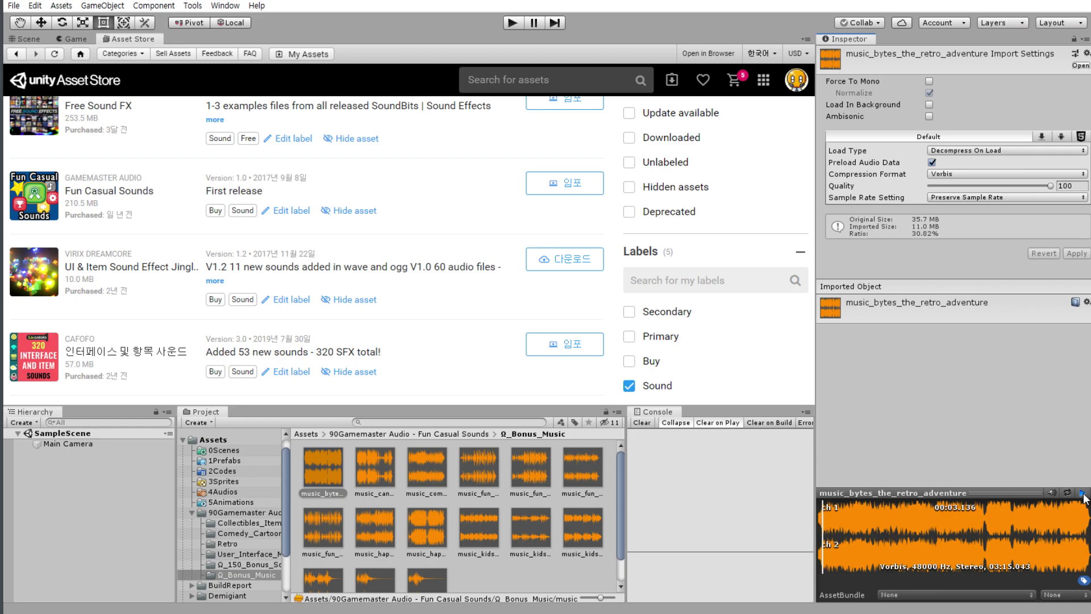
{"action": "key", "text": "Right"}
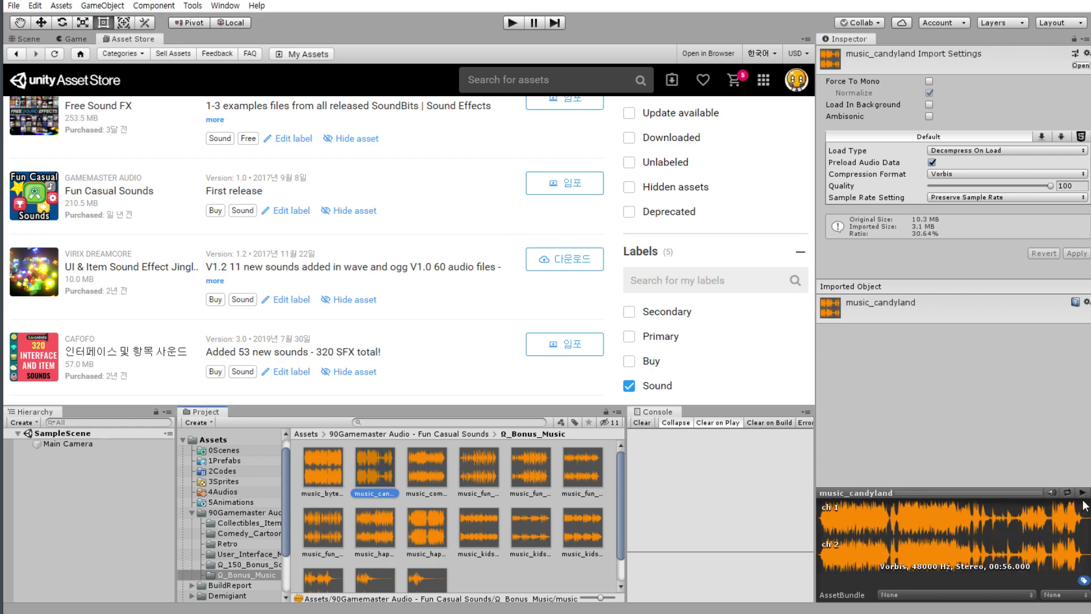
{"action": "left_click", "coordinate": [1083, 498]}
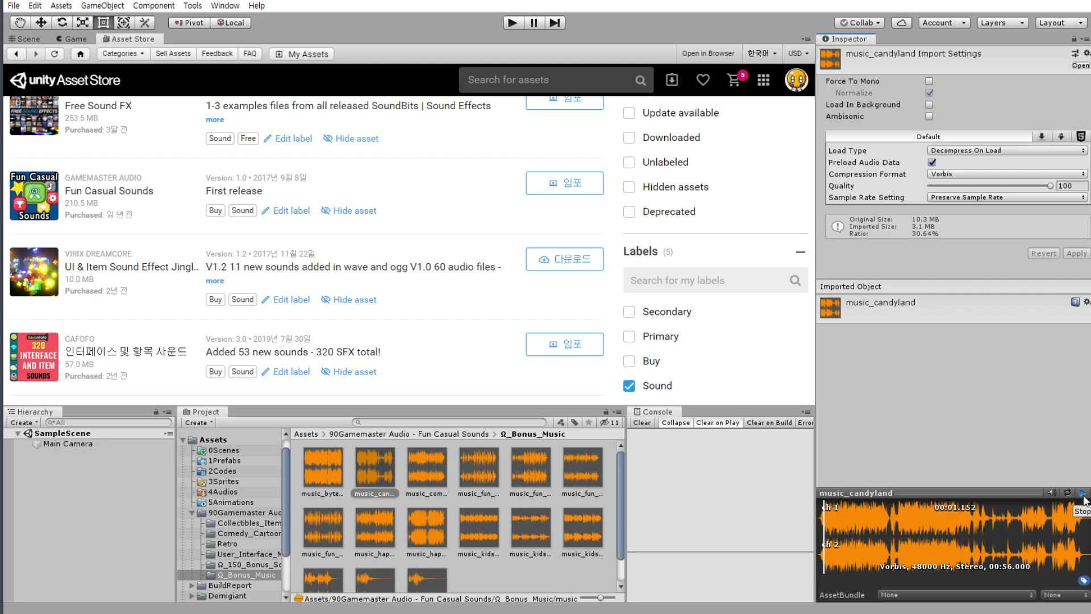
{"action": "left_click", "coordinate": [1083, 498]}
Select music_comedy_quirky_fun_knockout and adjust levels in the Windows volume mixer.
{"action": "left_click", "coordinate": [437, 495]}
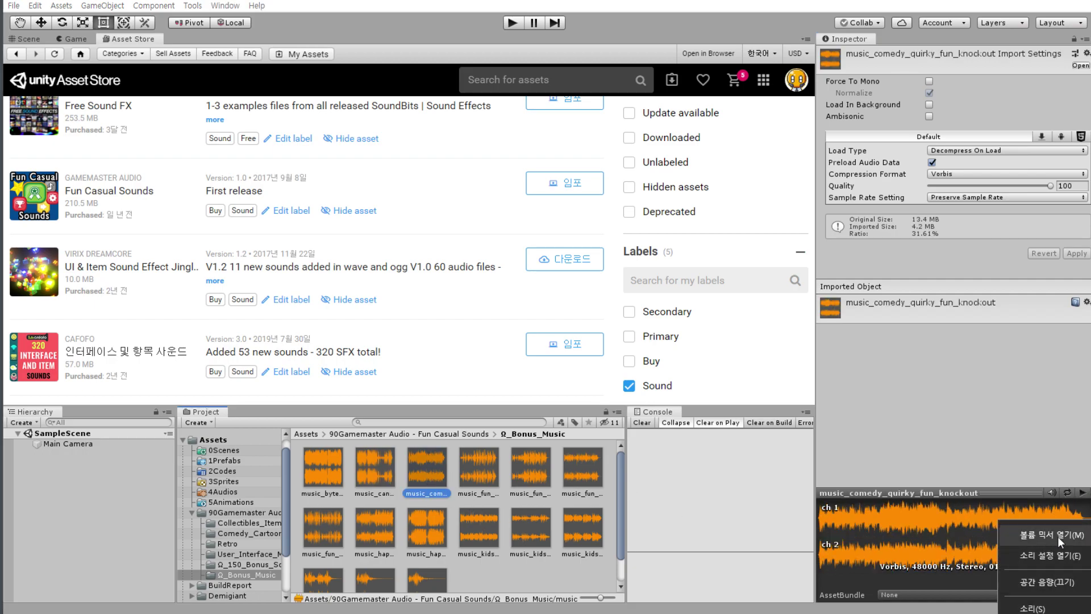
{"action": "left_click", "coordinate": [1058, 537]}
{"action": "scroll", "coordinate": [988, 574], "scroll_direction": "right", "scroll_amount": 2}
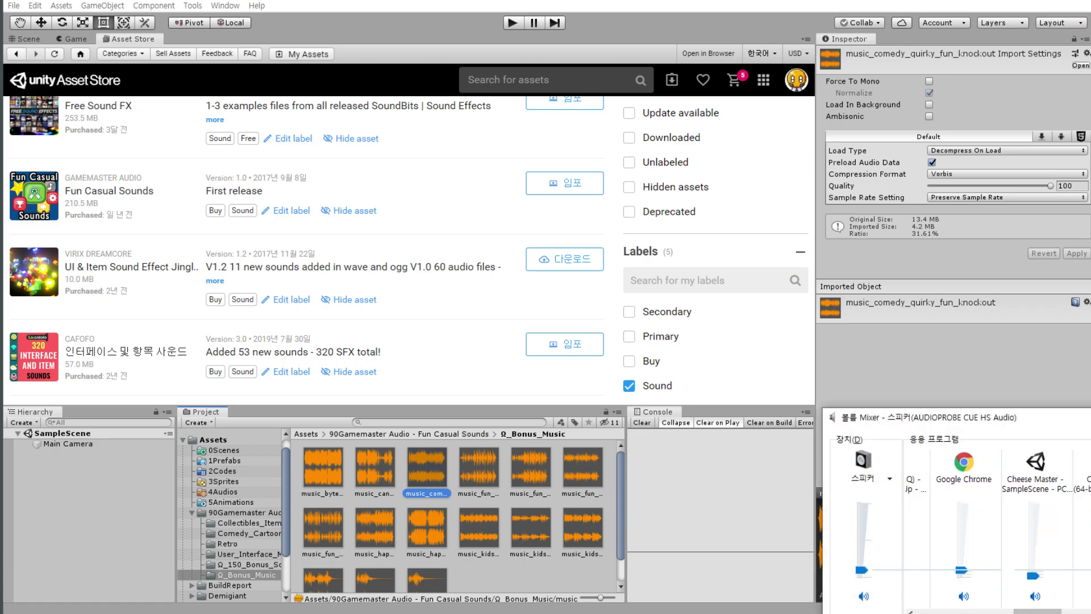
{"action": "mouse_move", "coordinate": [1008, 579]}
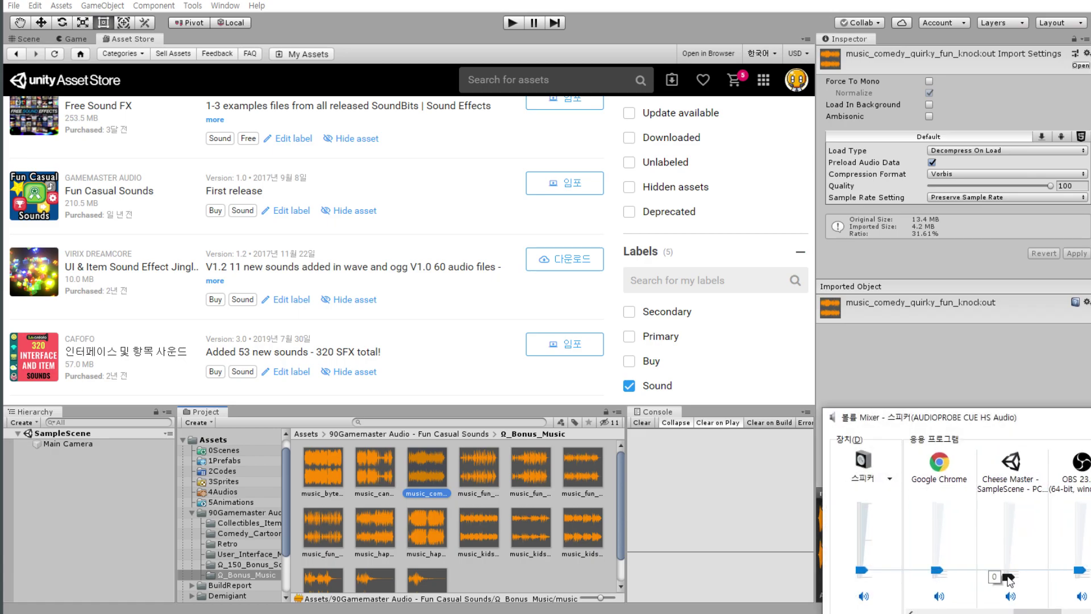
{"action": "left_click", "coordinate": [939, 540]}
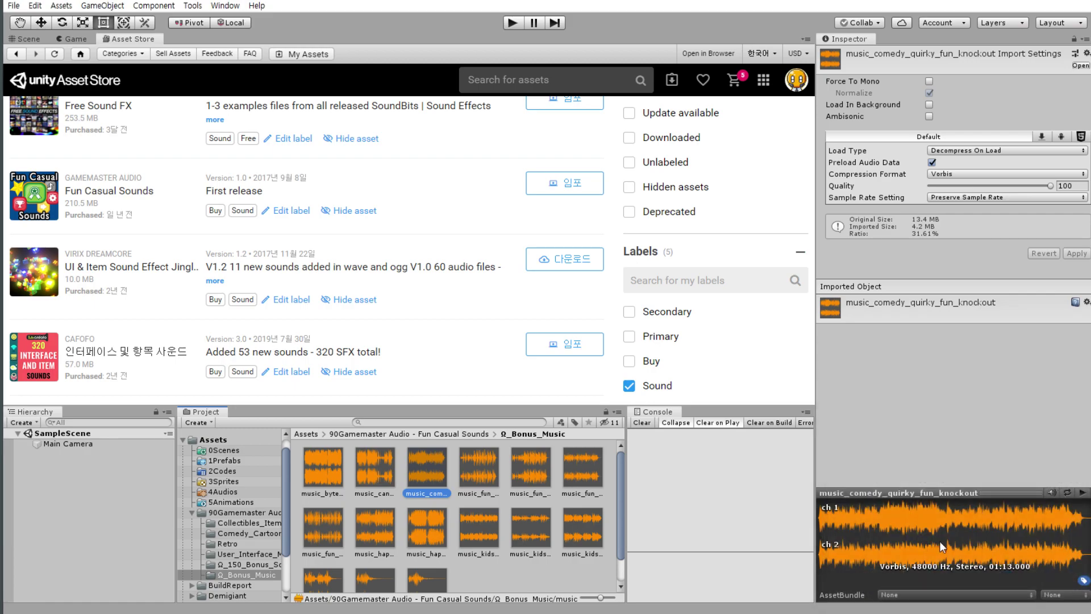
Preview the music_fun_funky_gnome and music_fun_funky_mushroom tracks.
{"action": "left_click", "coordinate": [460, 465]}
{"action": "left_click", "coordinate": [1083, 493]}
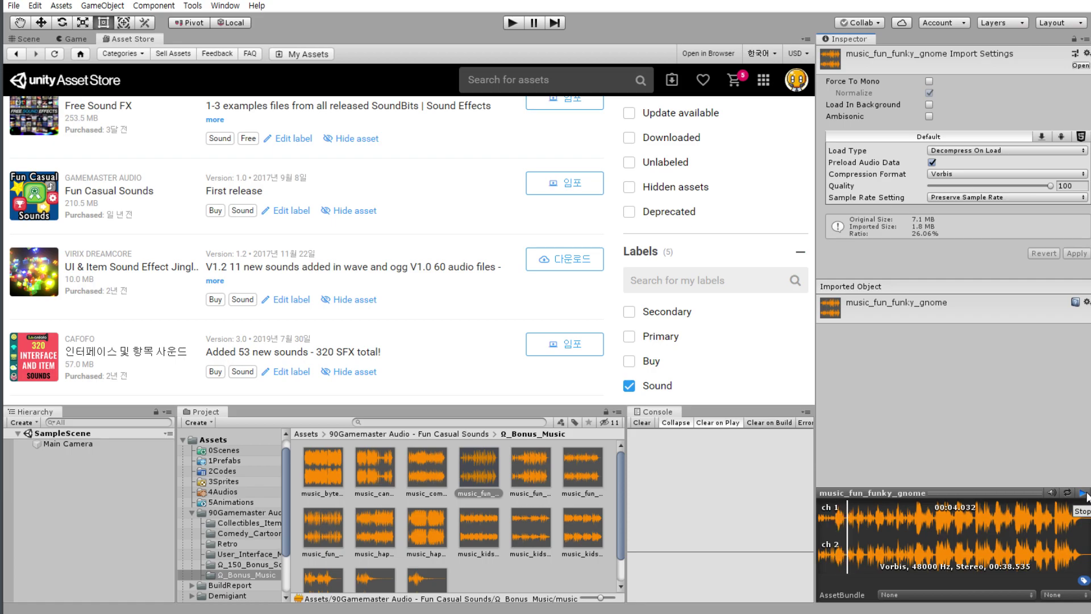
{"action": "left_click", "coordinate": [1084, 493]}
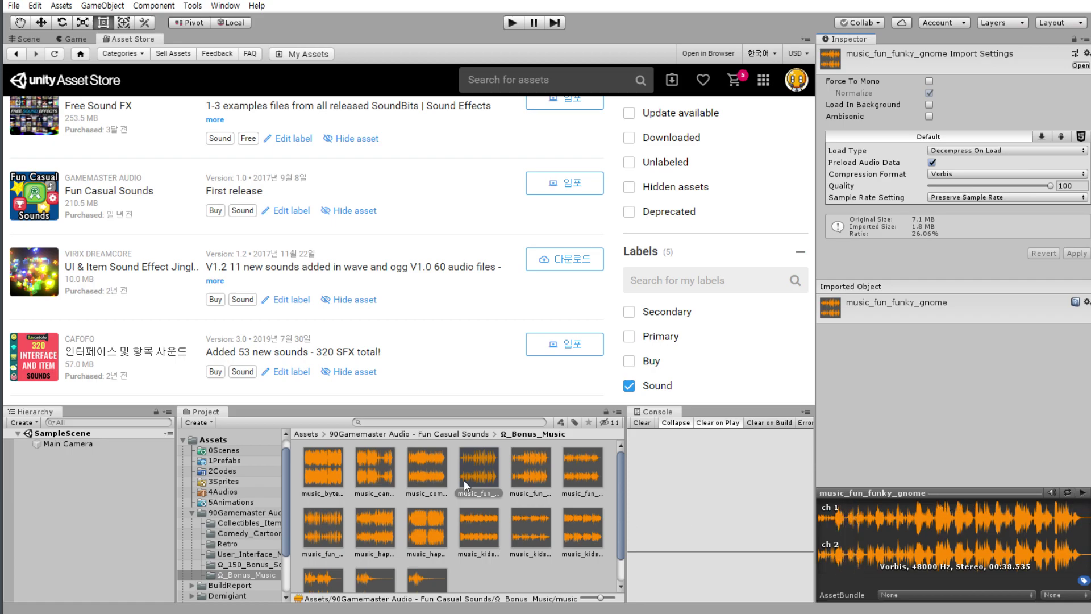
{"action": "left_click", "coordinate": [534, 468]}
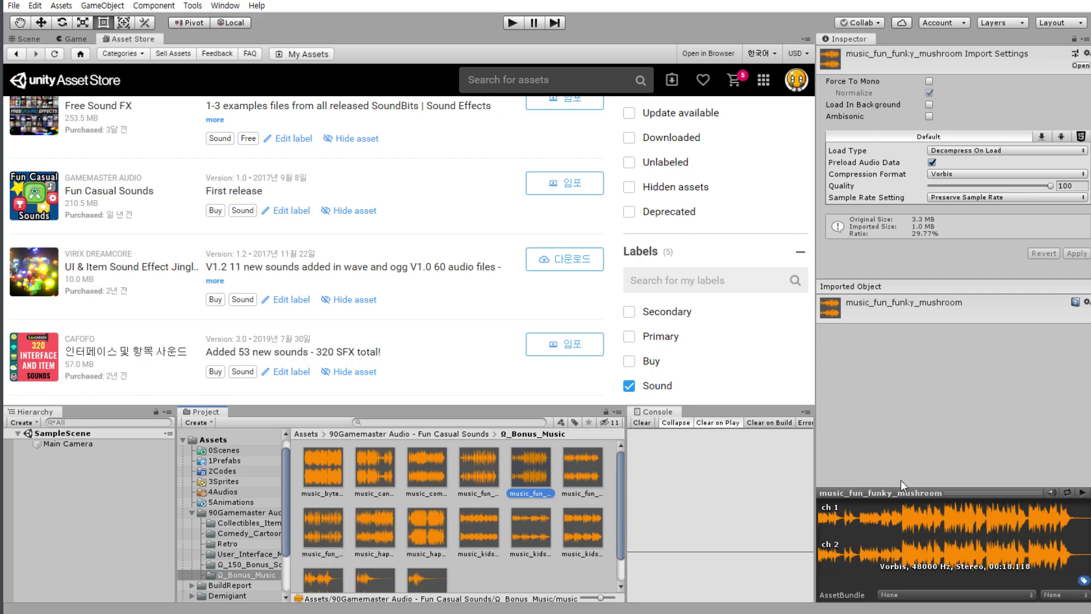
{"action": "left_click", "coordinate": [1085, 493]}
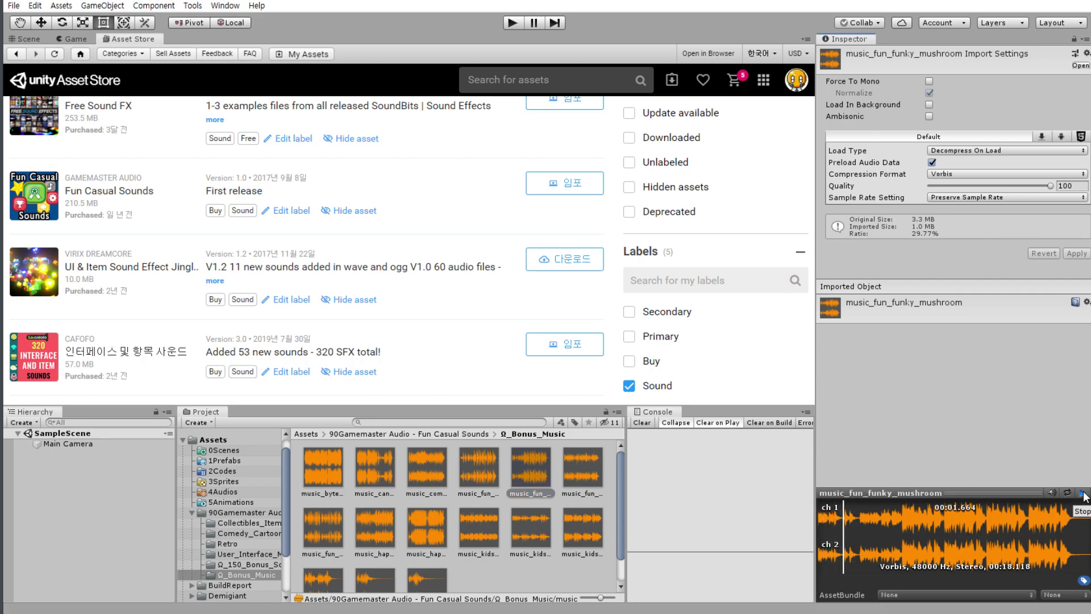
{"action": "left_click", "coordinate": [1084, 493]}
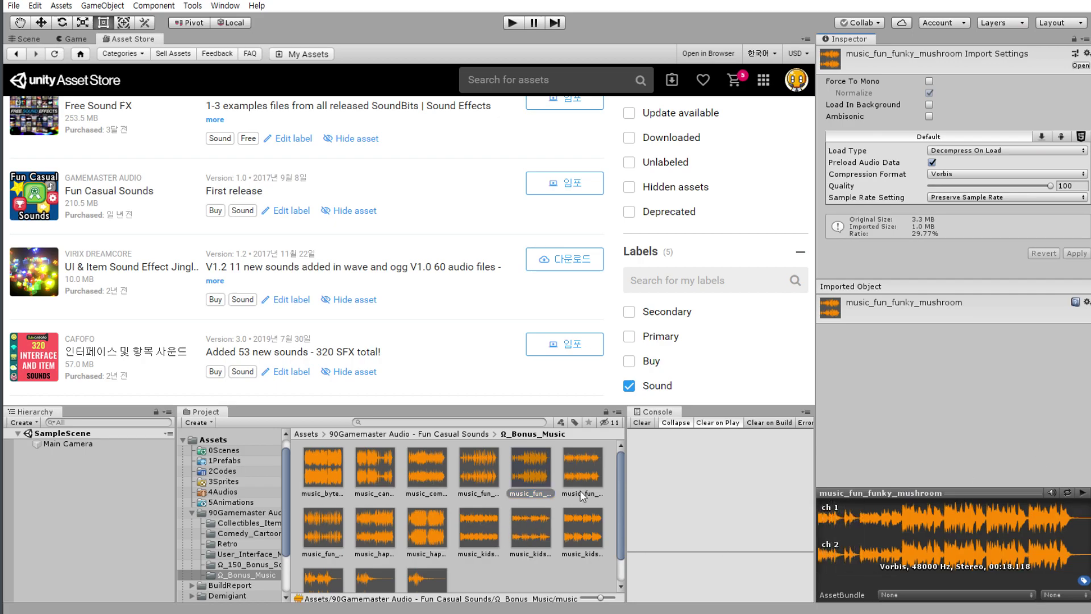
Preview the funky toadstool, whistle groove loop, happy bounce and happy high pop advertising jingle tracks.
{"action": "left_click", "coordinate": [596, 465]}
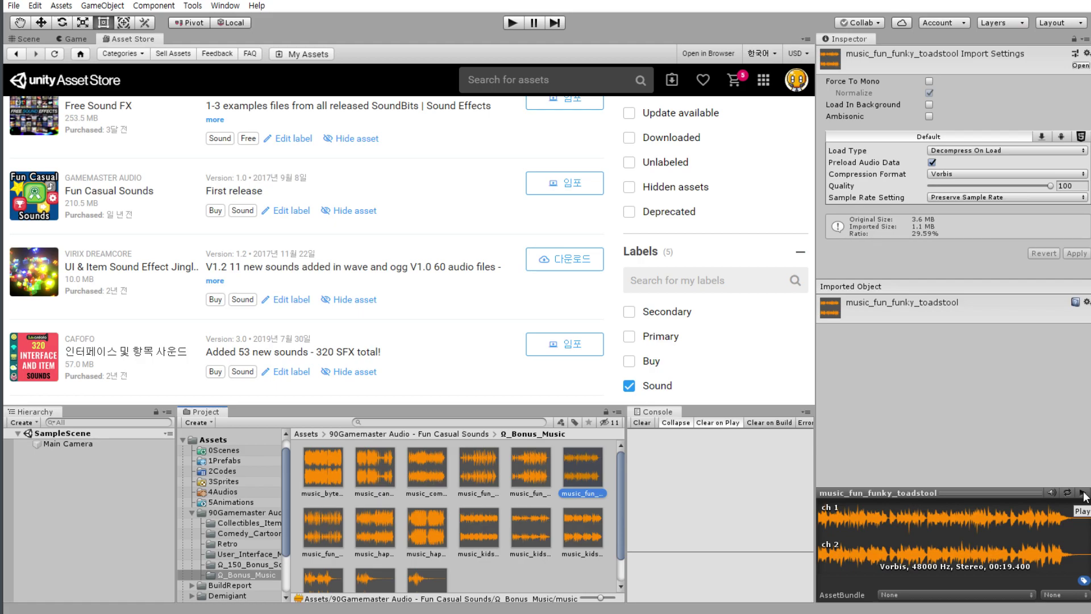
{"action": "left_click", "coordinate": [1082, 493]}
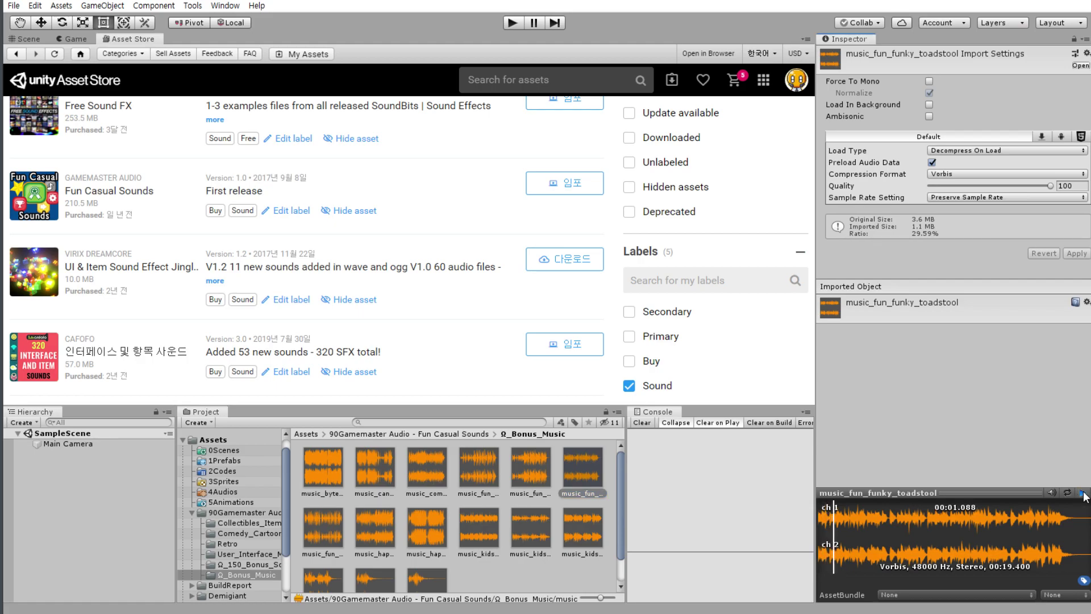
{"action": "left_click", "coordinate": [330, 533]}
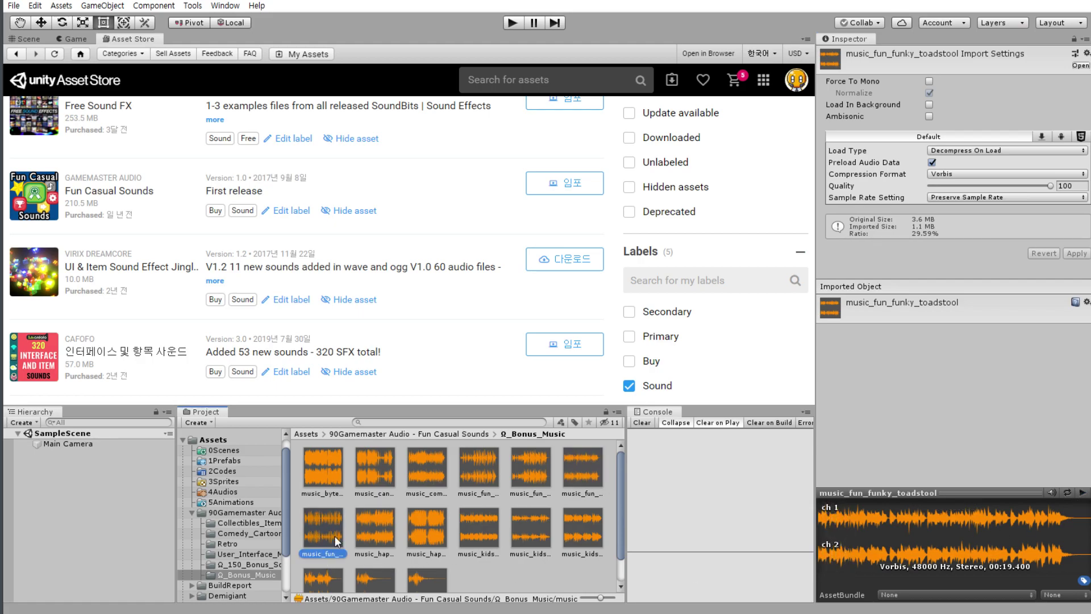
{"action": "left_click", "coordinate": [1082, 493]}
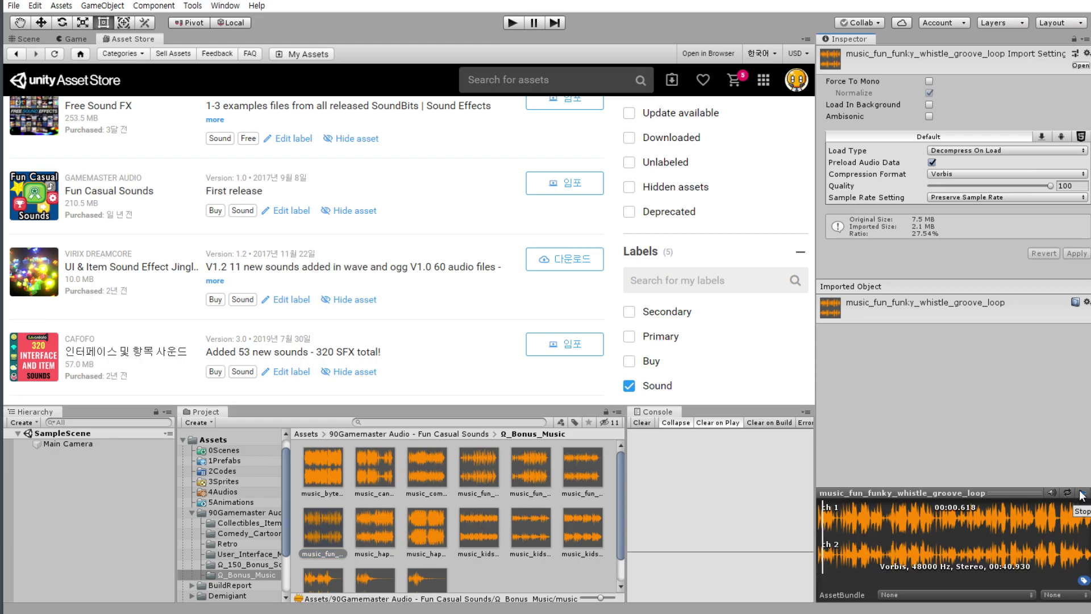
{"action": "left_click", "coordinate": [1082, 494]}
{"action": "left_click", "coordinate": [364, 525]}
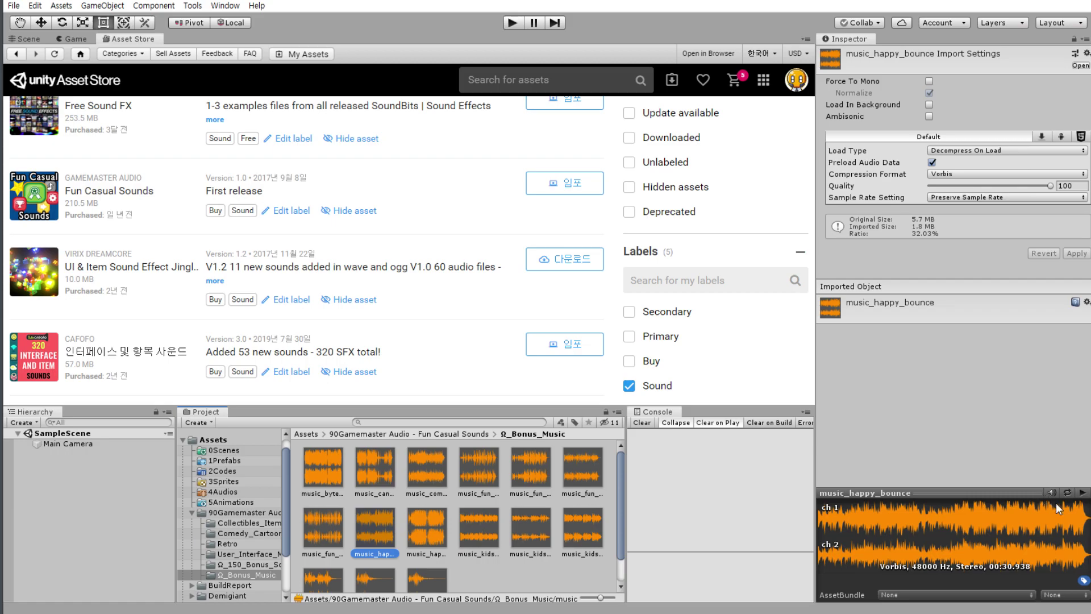
{"action": "left_click", "coordinate": [1084, 495]}
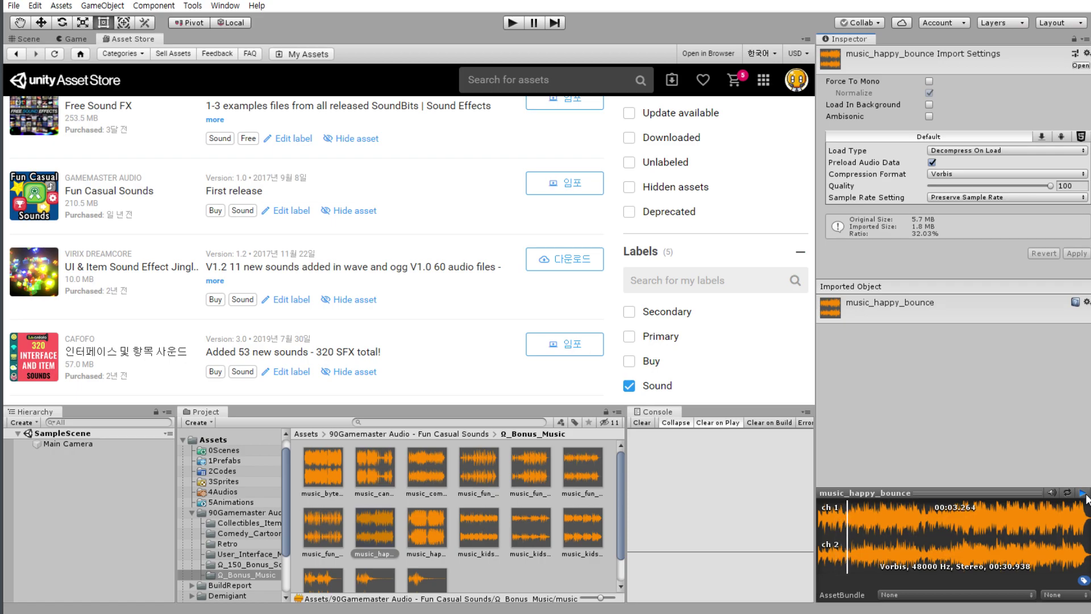
{"action": "left_click", "coordinate": [1082, 493]}
{"action": "left_click", "coordinate": [420, 539]}
{"action": "left_click", "coordinate": [1083, 493]}
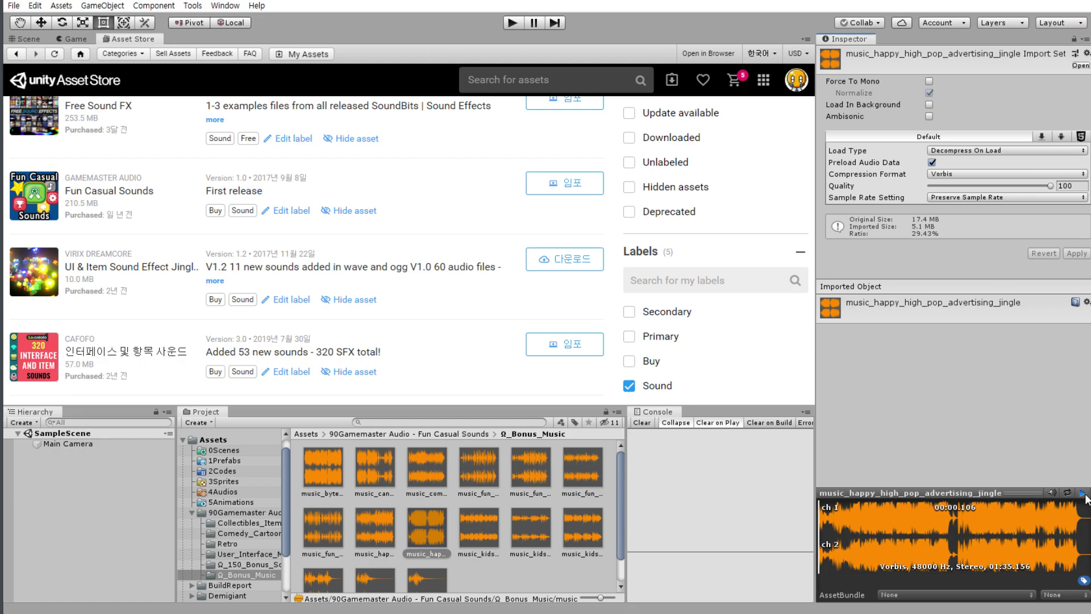
{"action": "left_click", "coordinate": [1083, 493]}
Preview music_kids_play_loop_02, select music_sting_short_groovy_flute_02, then open Ω_150_Bonus_Sounds.
{"action": "left_click", "coordinate": [496, 524]}
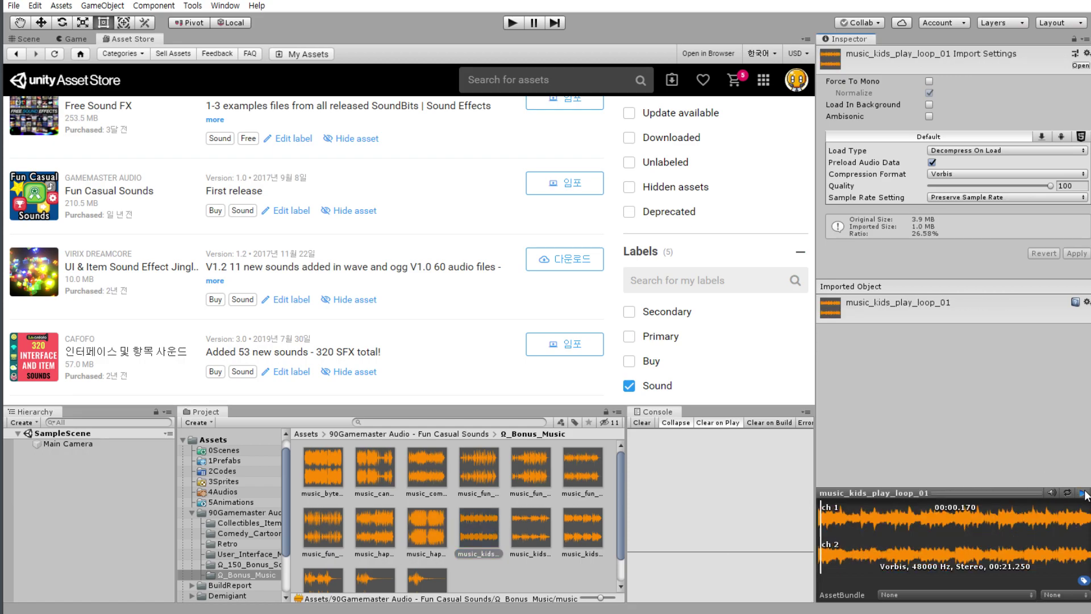
{"action": "left_click", "coordinate": [531, 526]}
{"action": "left_click", "coordinate": [1083, 493]}
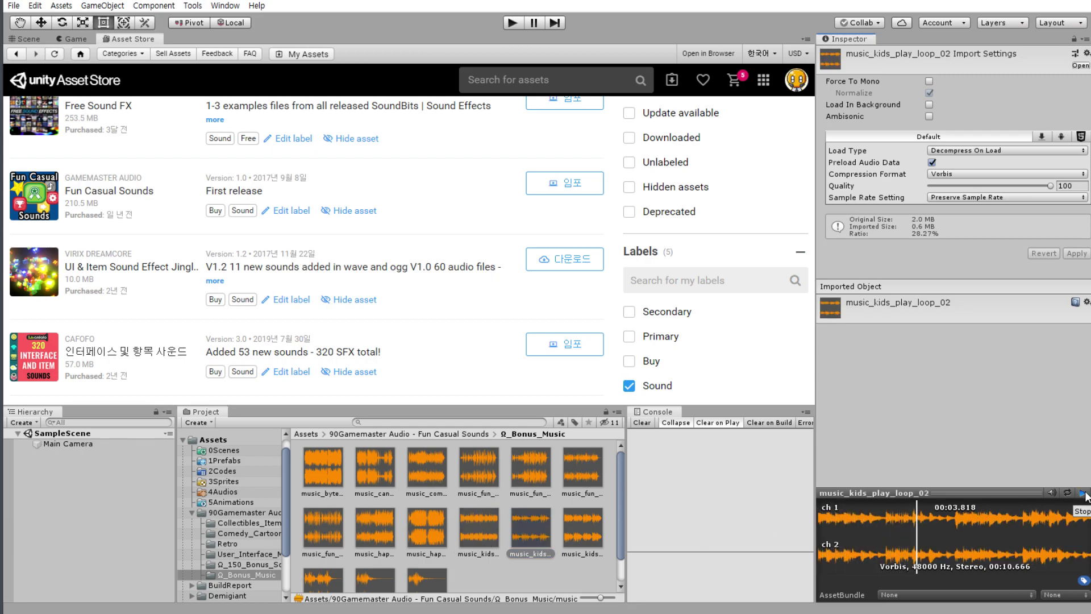
{"action": "left_click", "coordinate": [1083, 493]}
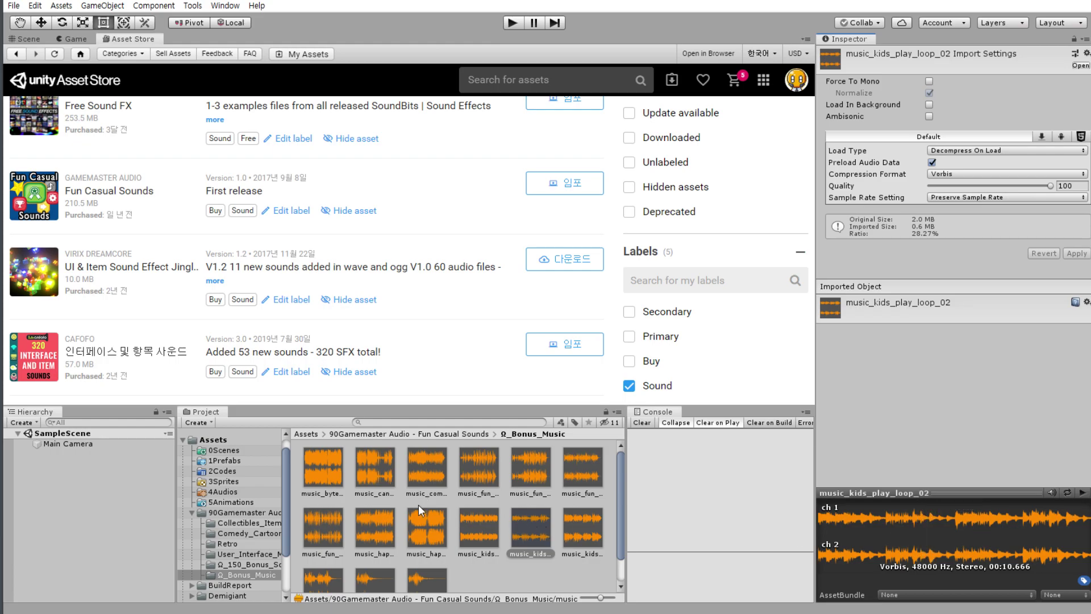
{"action": "scroll", "coordinate": [409, 514], "scroll_direction": "down", "scroll_amount": 2}
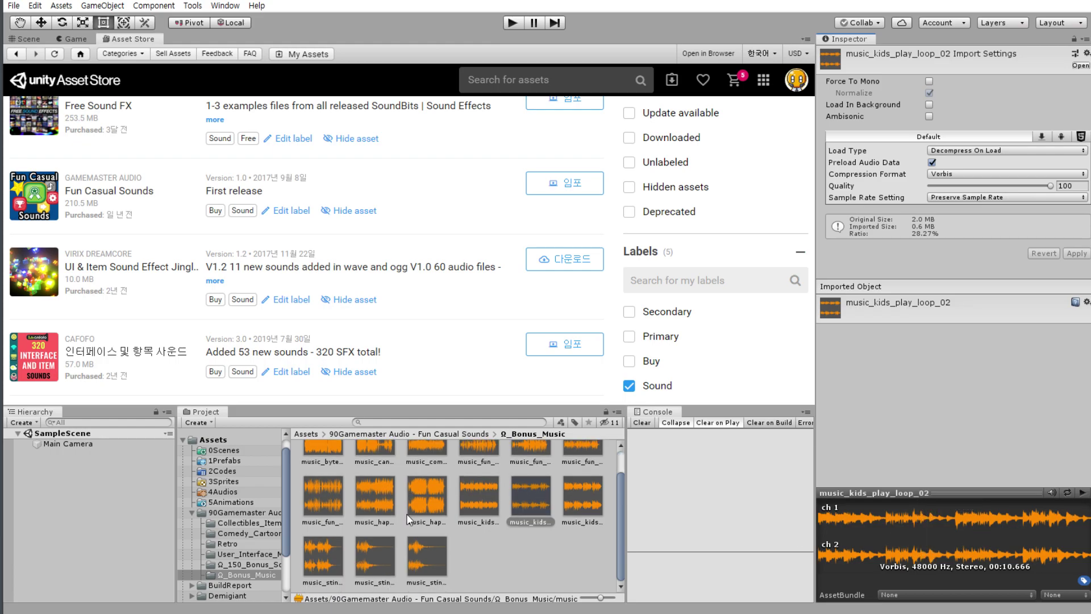
{"action": "left_click", "coordinate": [435, 556]}
{"action": "left_click", "coordinate": [362, 563]}
{"action": "left_click", "coordinate": [219, 565]}
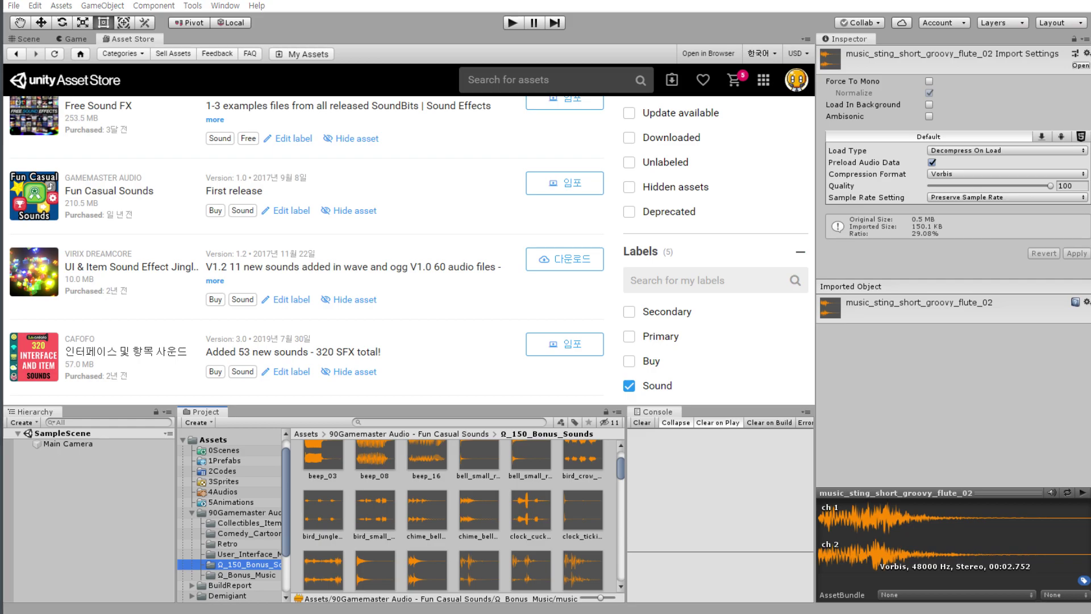
Set the 90Gamemaster Audio folder's Rainbow Folders type to Audio.
{"action": "left_click", "coordinate": [192, 512]}
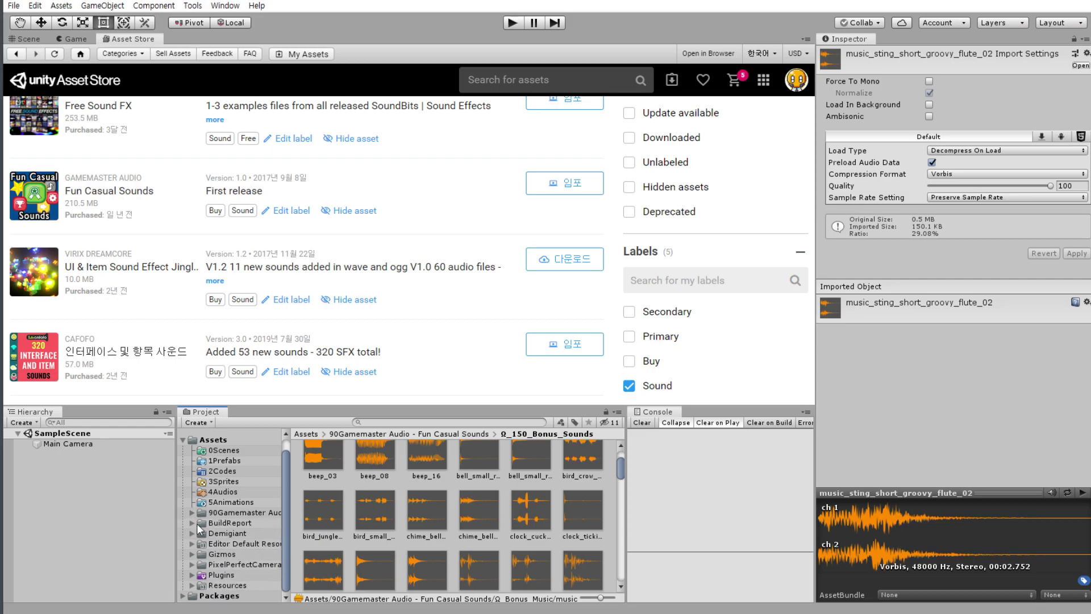
{"action": "left_click", "coordinate": [242, 513]}
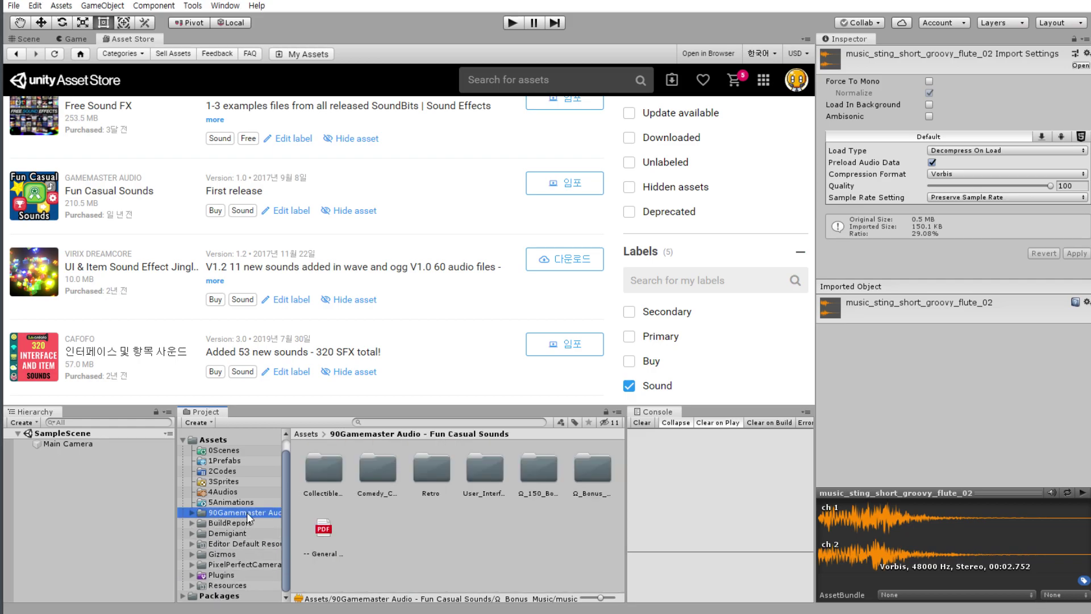
{"action": "right_click", "coordinate": [246, 512]}
{"action": "mouse_move", "coordinate": [349, 508]}
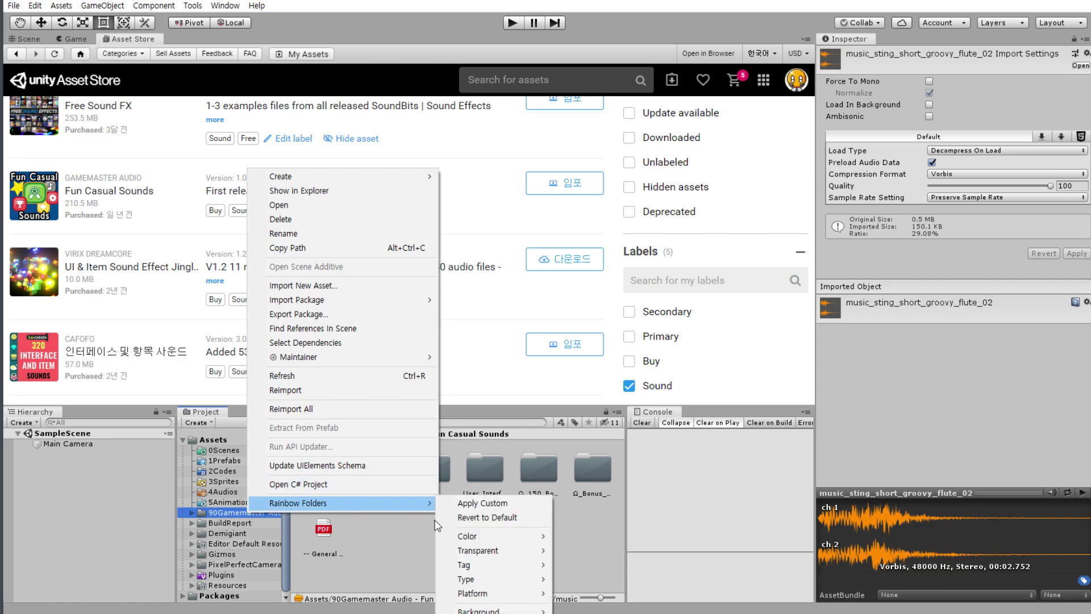
{"action": "mouse_move", "coordinate": [500, 579]}
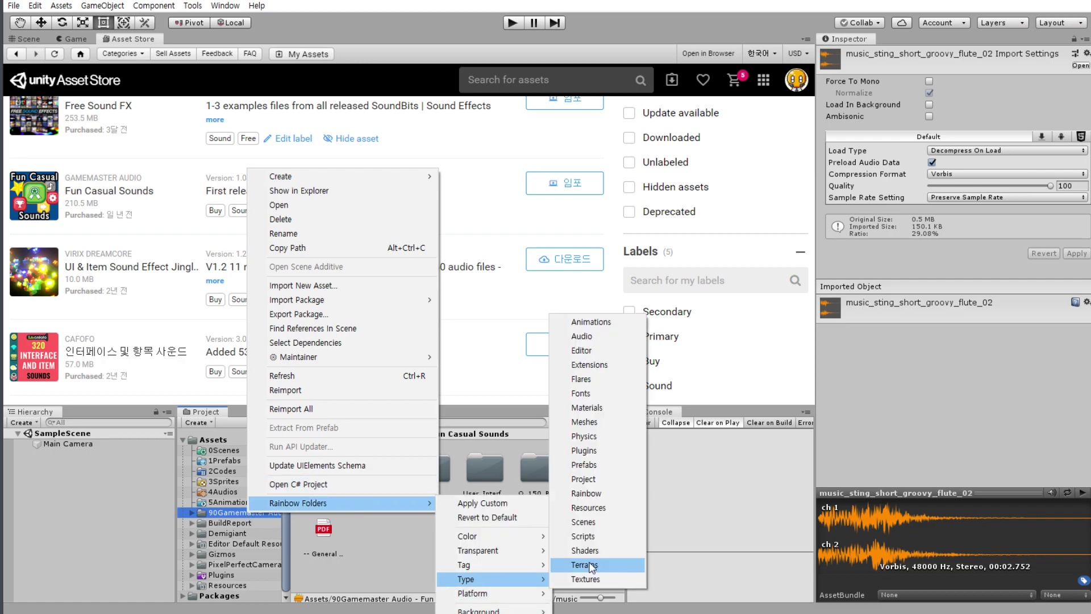
{"action": "left_click", "coordinate": [606, 330]}
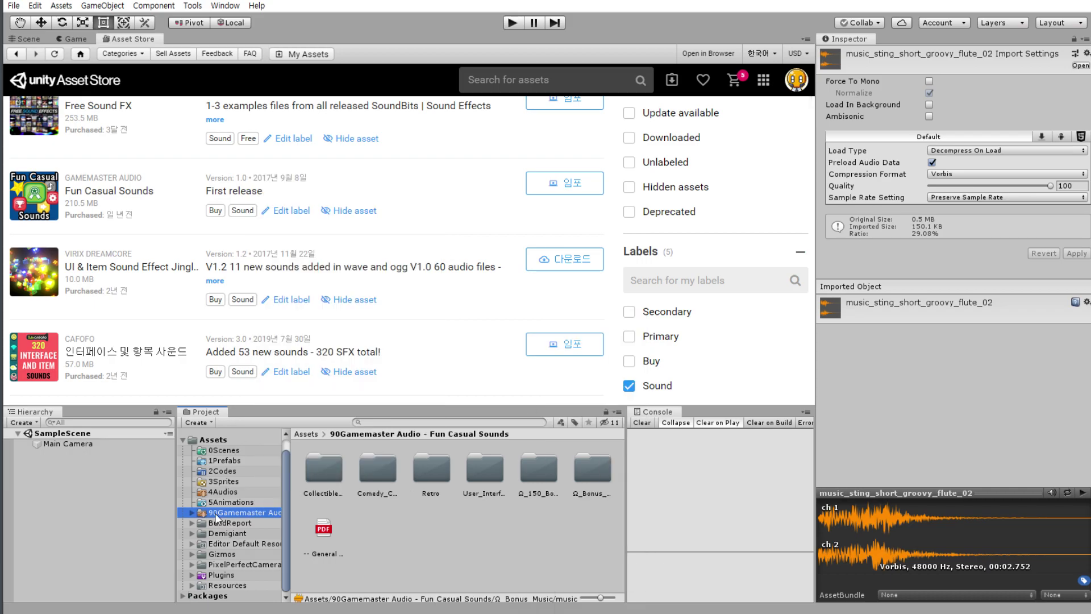
Tag the 90Gamemaster Audio folder with the Rose colour via Rainbow Folders.
{"action": "left_click", "coordinate": [262, 502]}
{"action": "left_click", "coordinate": [264, 510]}
{"action": "right_click", "coordinate": [262, 509]}
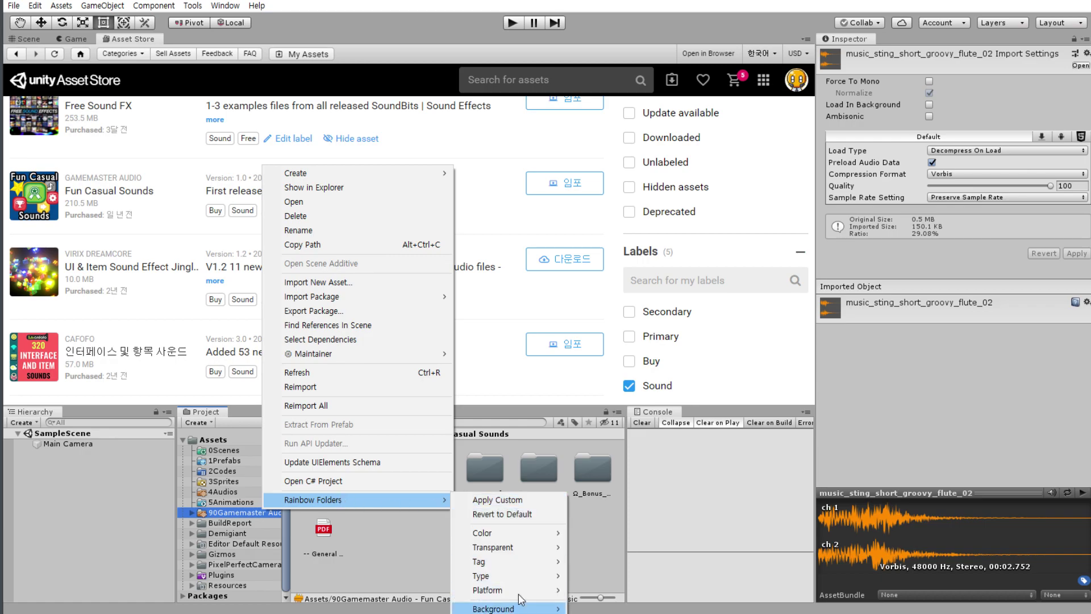
{"action": "mouse_move", "coordinate": [524, 560]}
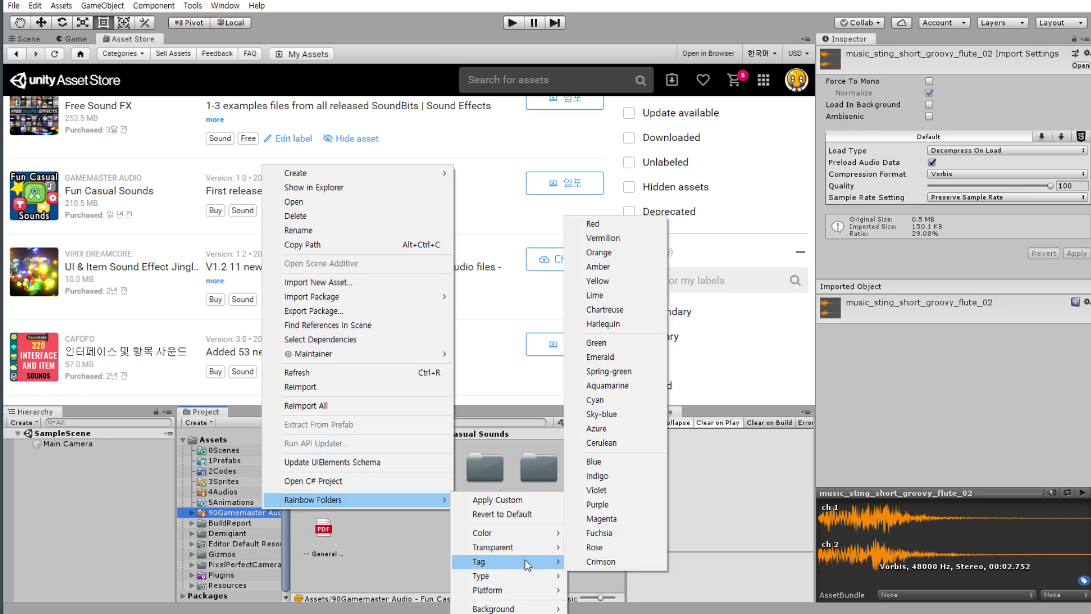
{"action": "left_click", "coordinate": [596, 547]}
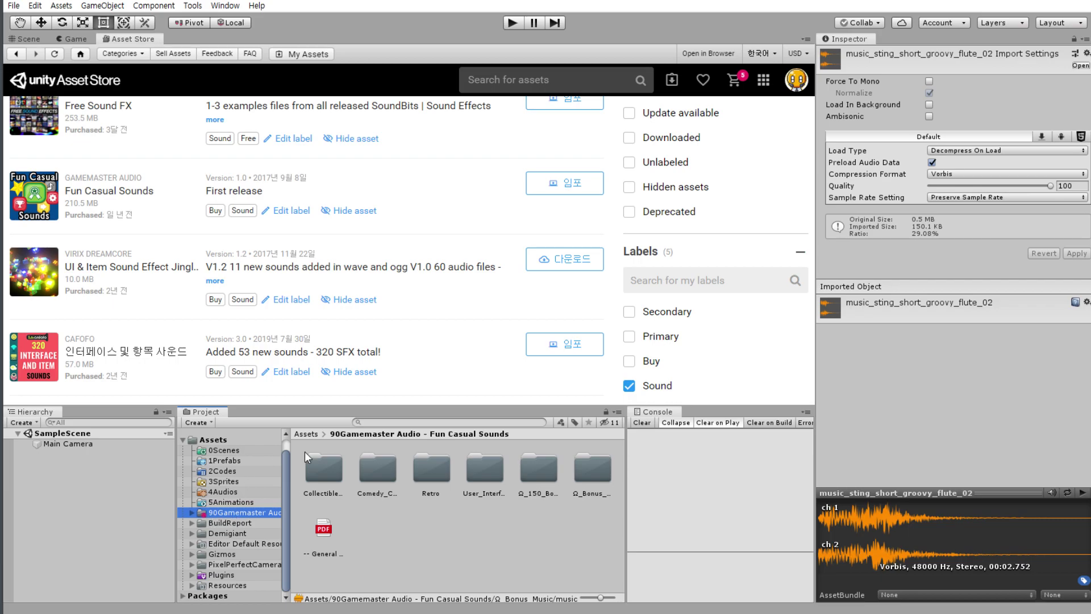
From the Assets root, apply a Rainbow Folders colour to the 90Gamemaster Audio folder.
{"action": "left_click", "coordinate": [227, 439]}
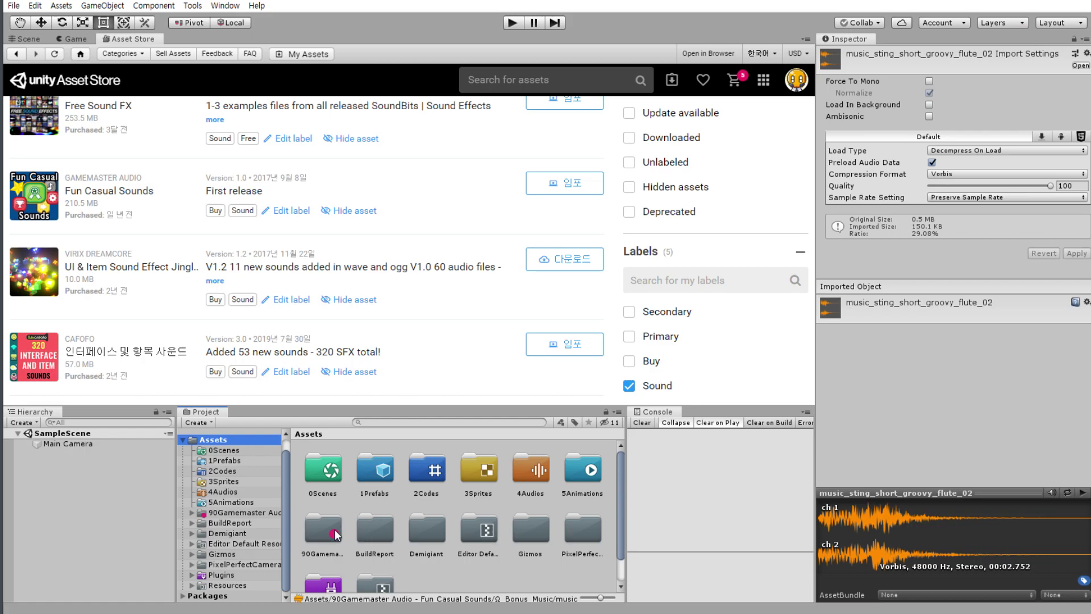
{"action": "right_click", "coordinate": [213, 513]}
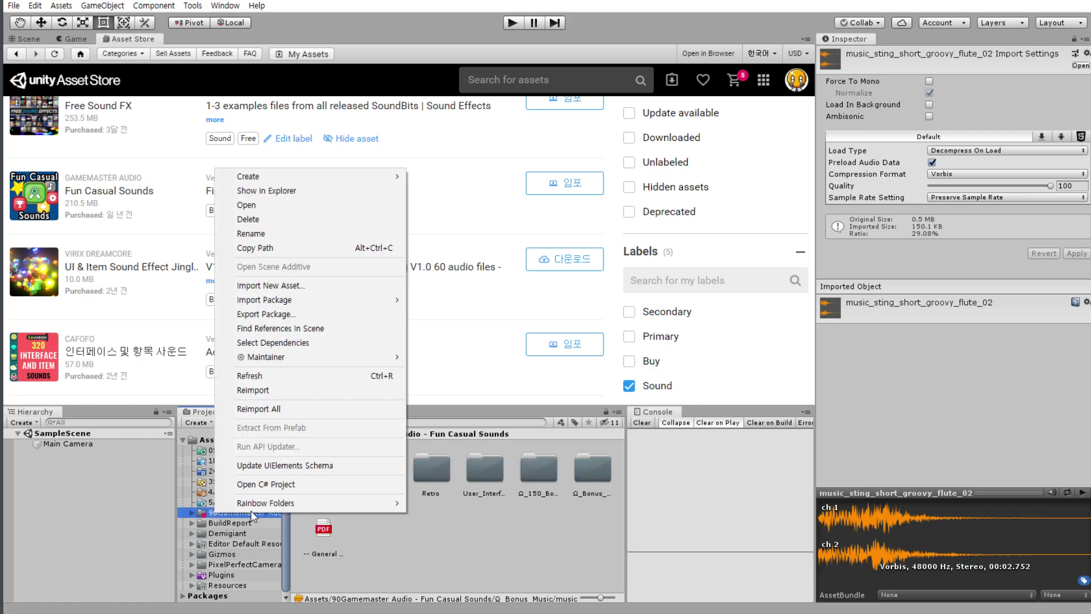
{"action": "mouse_move", "coordinate": [277, 502]}
{"action": "mouse_move", "coordinate": [448, 580]}
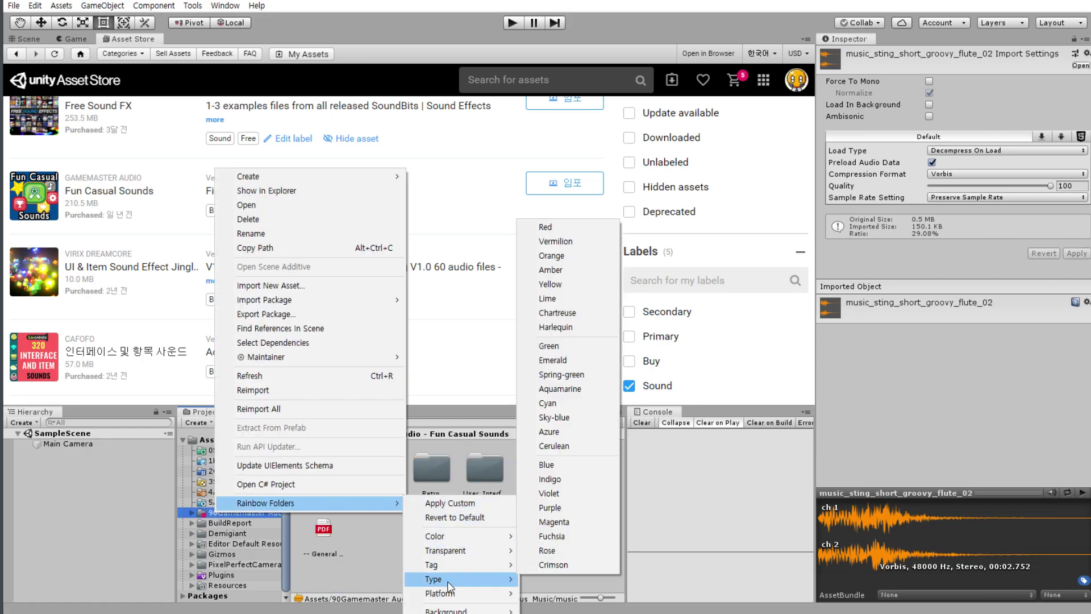
{"action": "mouse_move", "coordinate": [463, 602]}
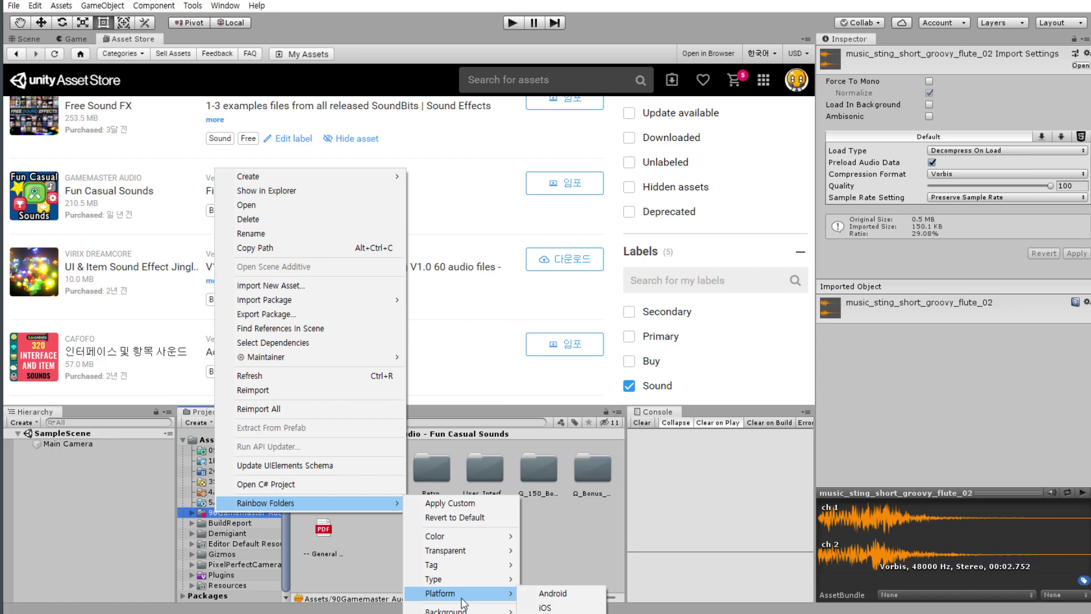
{"action": "mouse_move", "coordinate": [467, 544]}
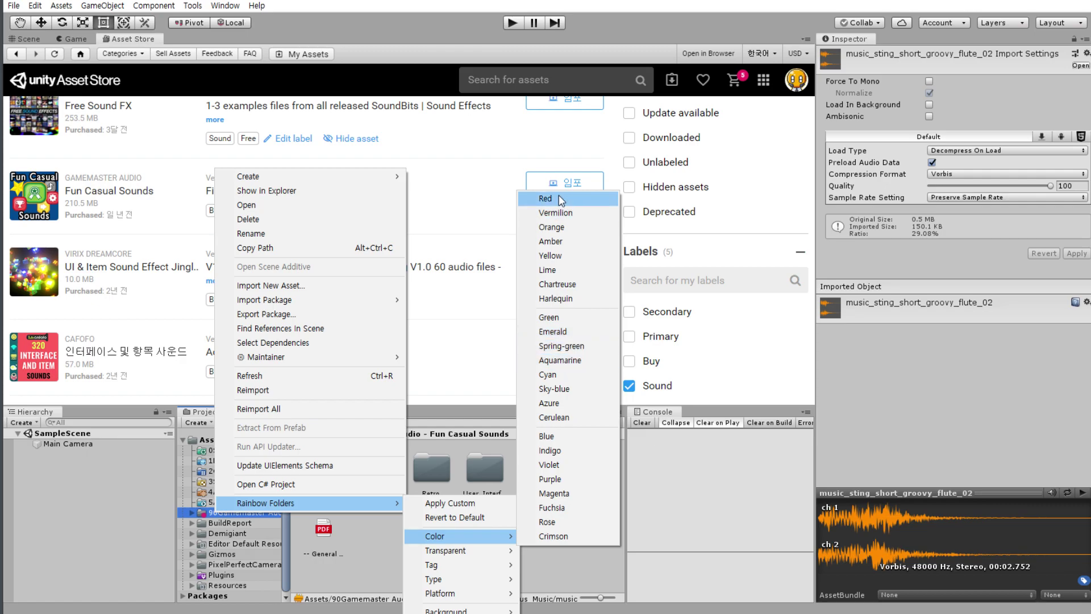
{"action": "left_click", "coordinate": [568, 228]}
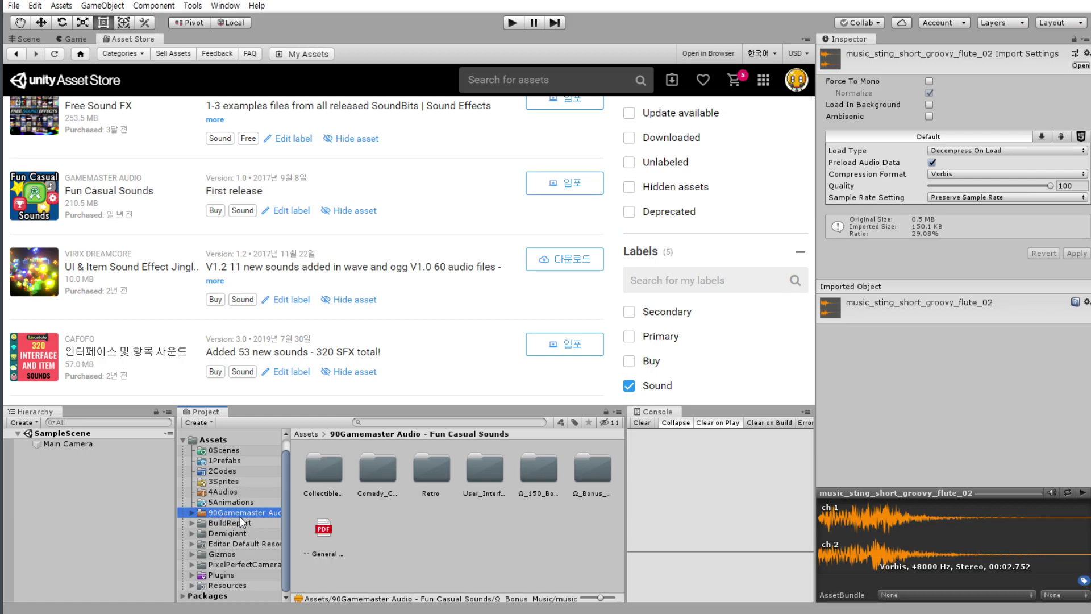
Open the 0Scenes folder, select SampleScene and switch to the Scene view.
{"action": "left_click", "coordinate": [223, 450]}
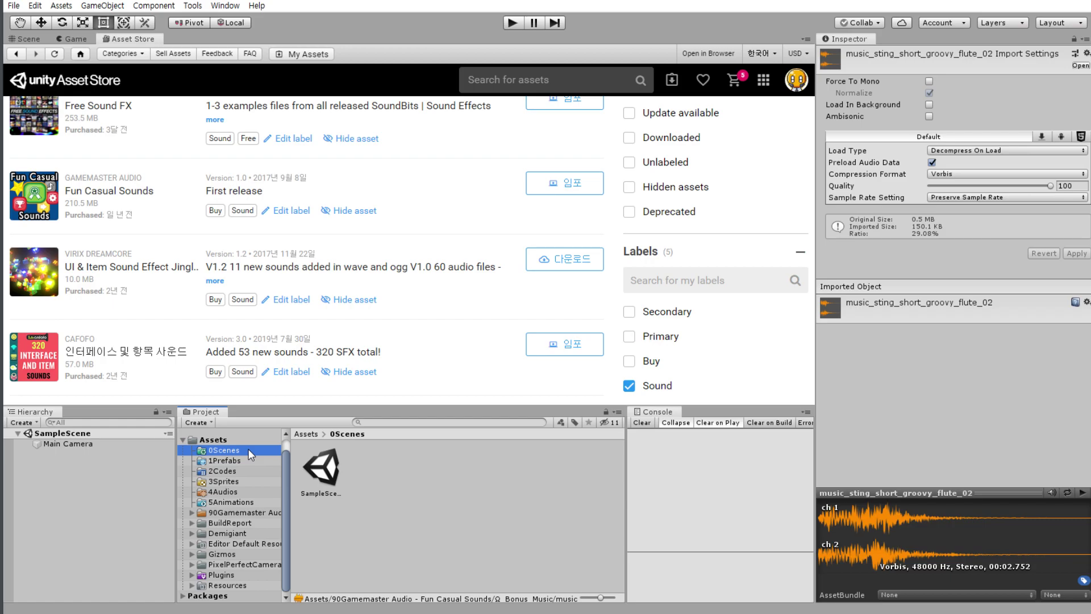
{"action": "left_click", "coordinate": [328, 467]}
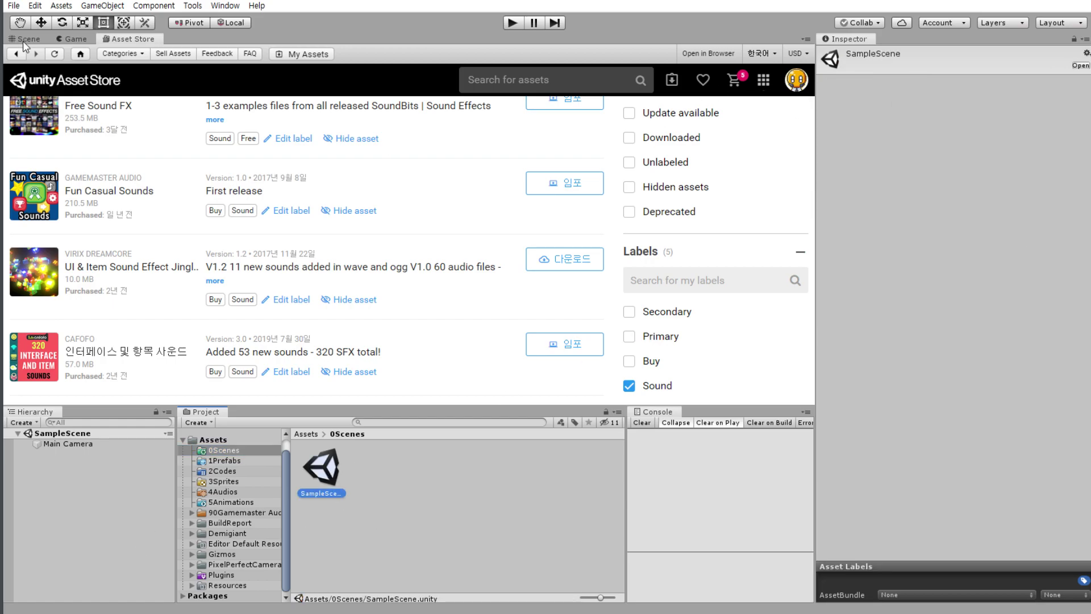
{"action": "left_click", "coordinate": [24, 40]}
{"action": "left_click", "coordinate": [300, 188]}
{"action": "scroll", "coordinate": [300, 188], "scroll_direction": "down", "scroll_amount": 5}
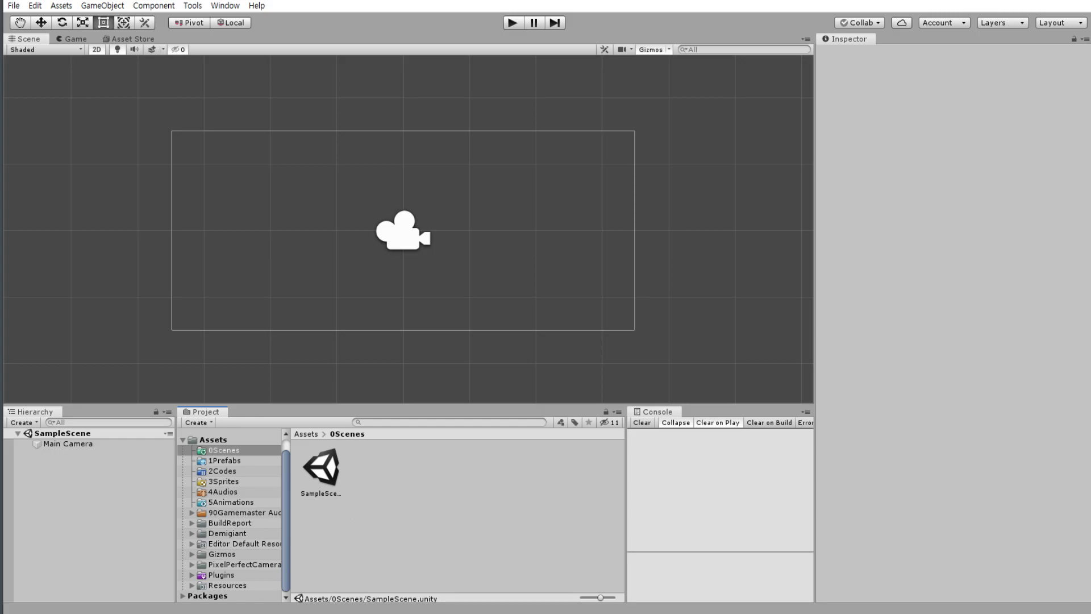
Open File Explorer on Documents, then select Main Camera in the Hierarchy.
{"action": "key", "text": "super"}
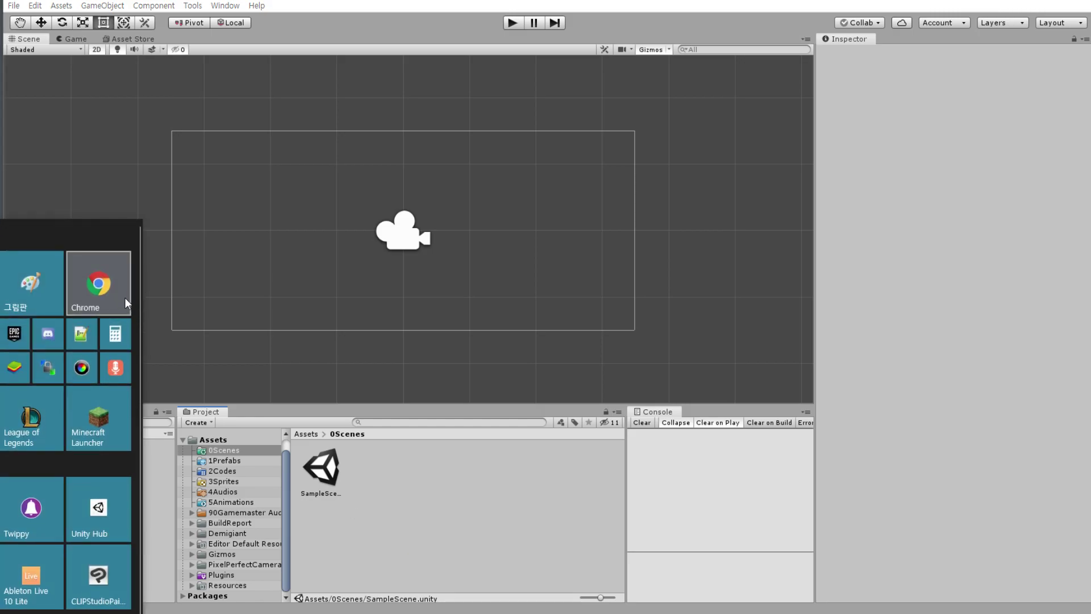
{"action": "left_click", "coordinate": [2, 515]}
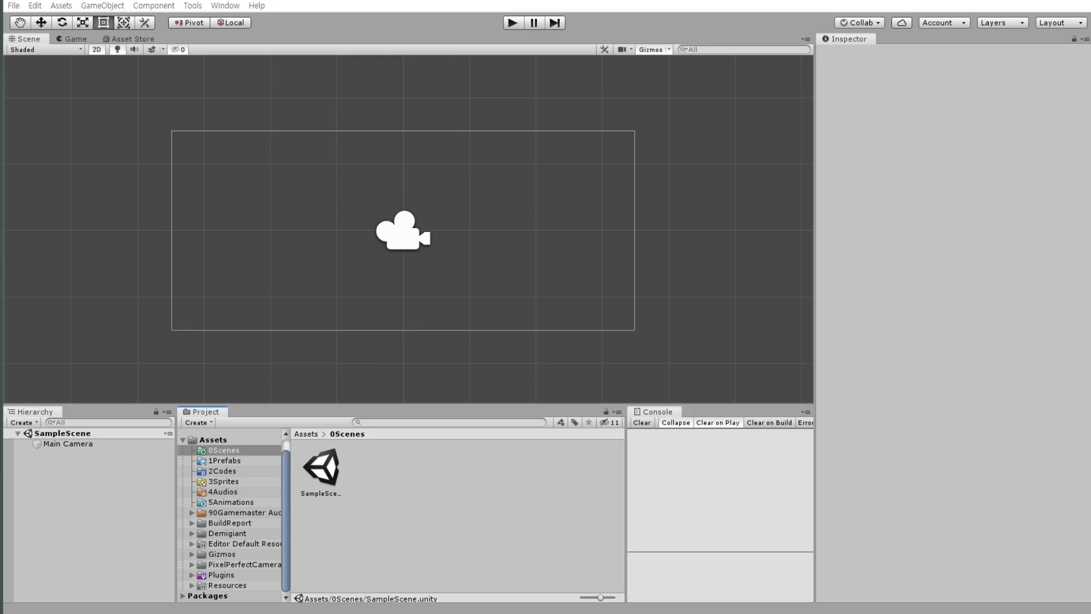
{"action": "left_click", "coordinate": [91, 444]}
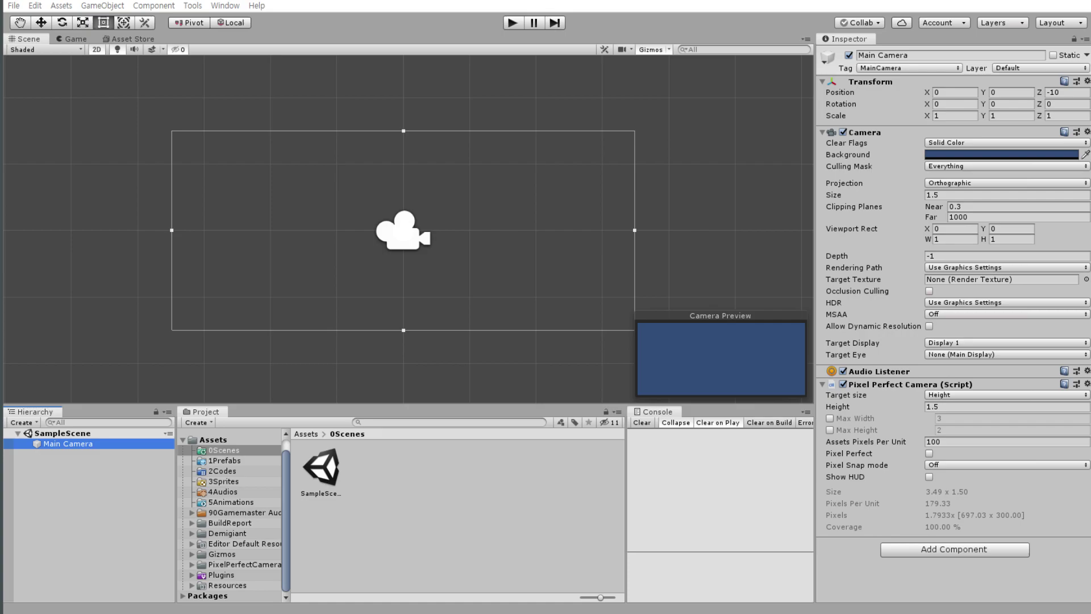
Import the character sheet into 3Sprites with 16 pixels per unit, Compression None and Point filtering.
{"action": "left_click", "coordinate": [234, 481]}
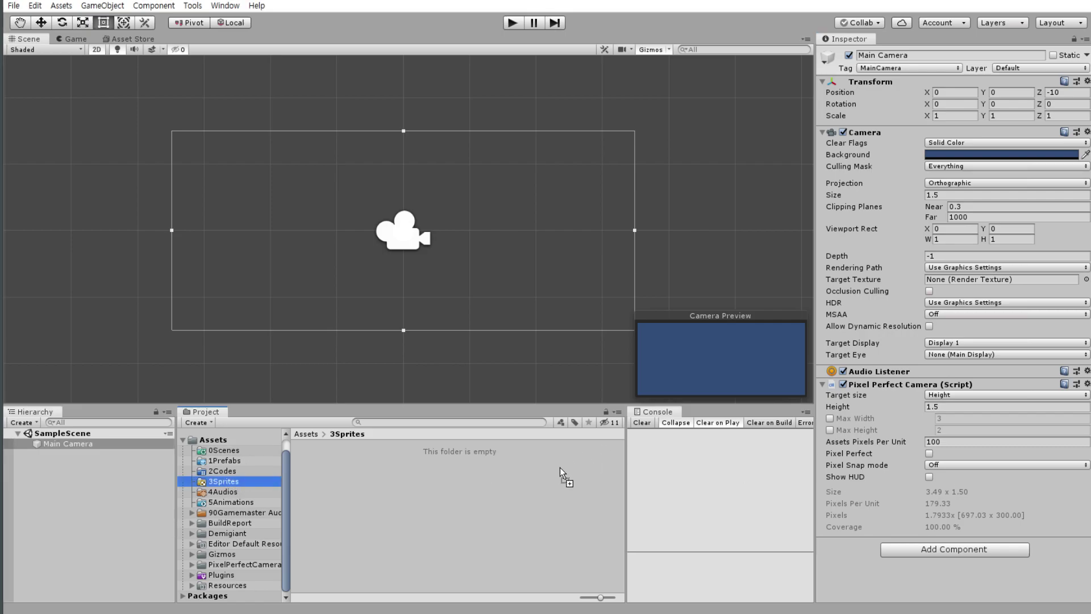
{"action": "left_click_drag", "start_coordinate": [560, 475], "coordinate": [455, 483]}
{"action": "left_click", "coordinate": [313, 478]}
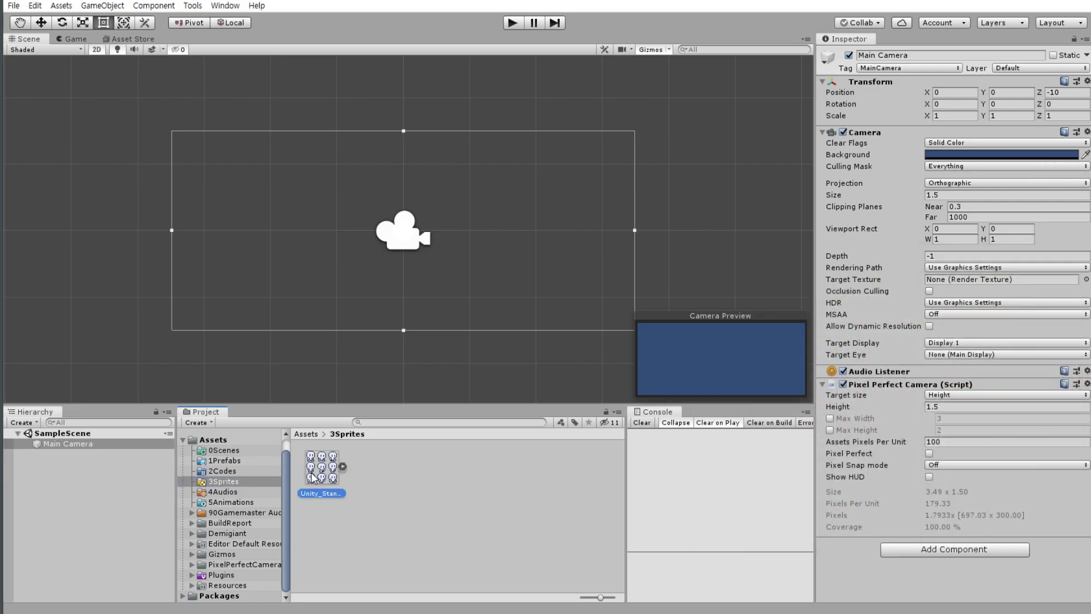
{"action": "left_click", "coordinate": [343, 466]}
{"action": "left_click", "coordinate": [954, 125]}
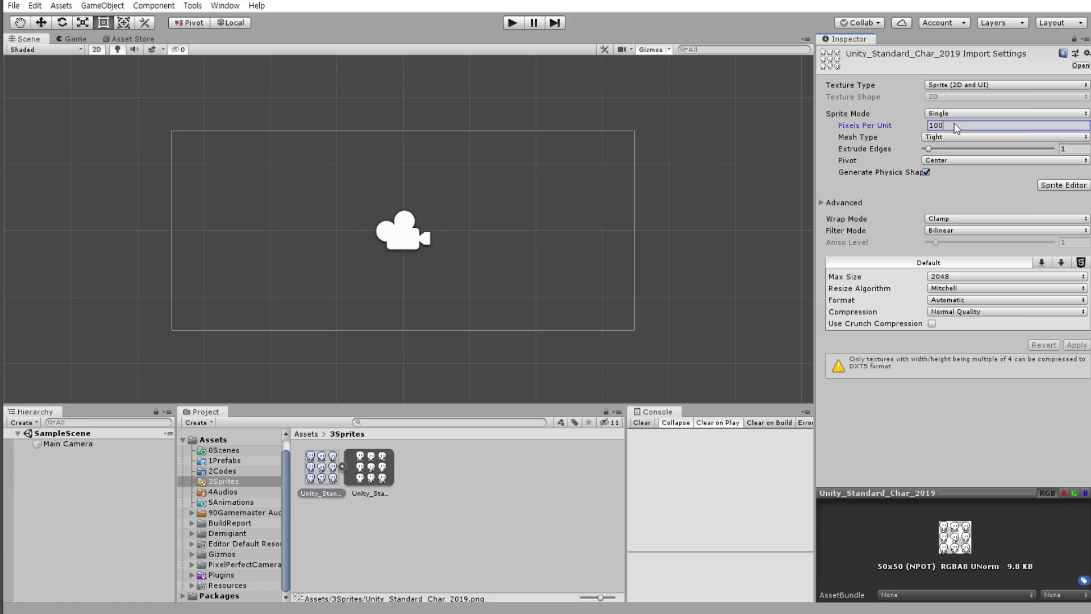
{"action": "type", "text": "16"}
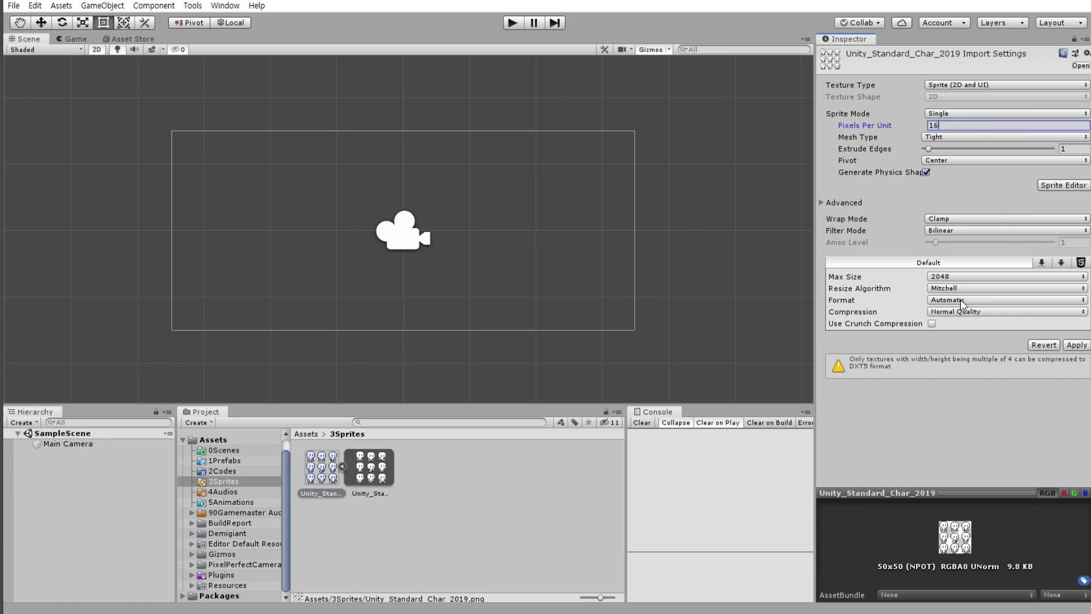
{"action": "left_click", "coordinate": [952, 312]}
{"action": "left_click", "coordinate": [959, 326]}
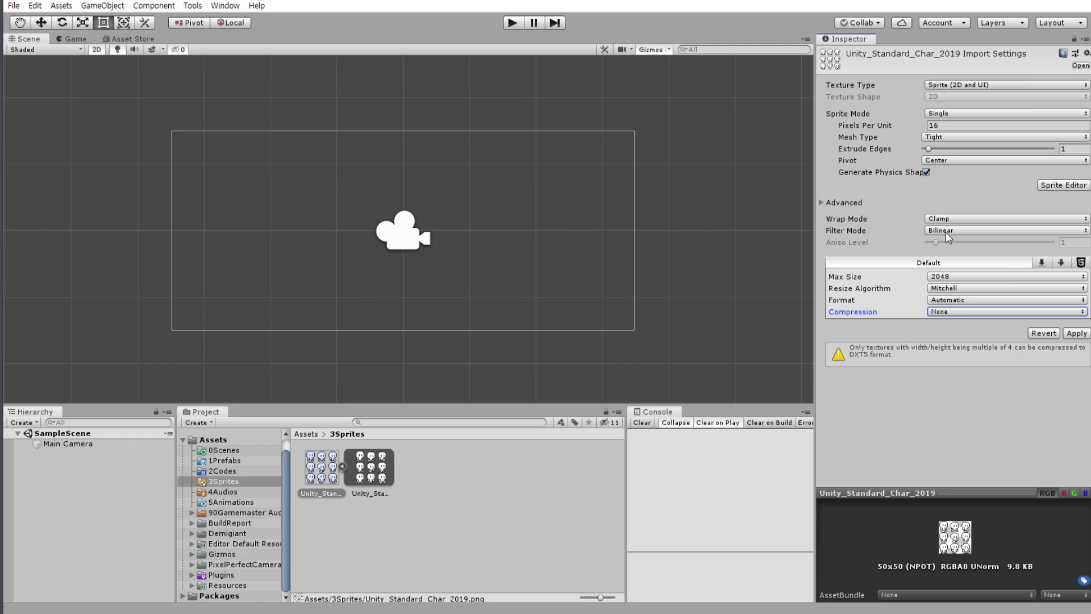
{"action": "left_click", "coordinate": [946, 230]}
{"action": "left_click", "coordinate": [956, 238]}
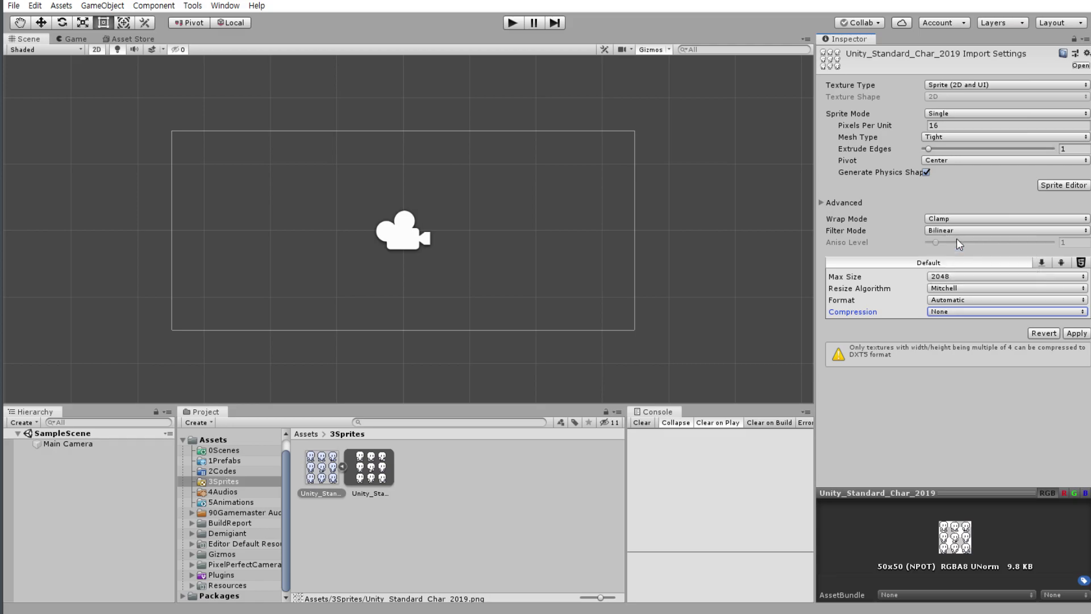
{"action": "left_click", "coordinate": [1071, 333]}
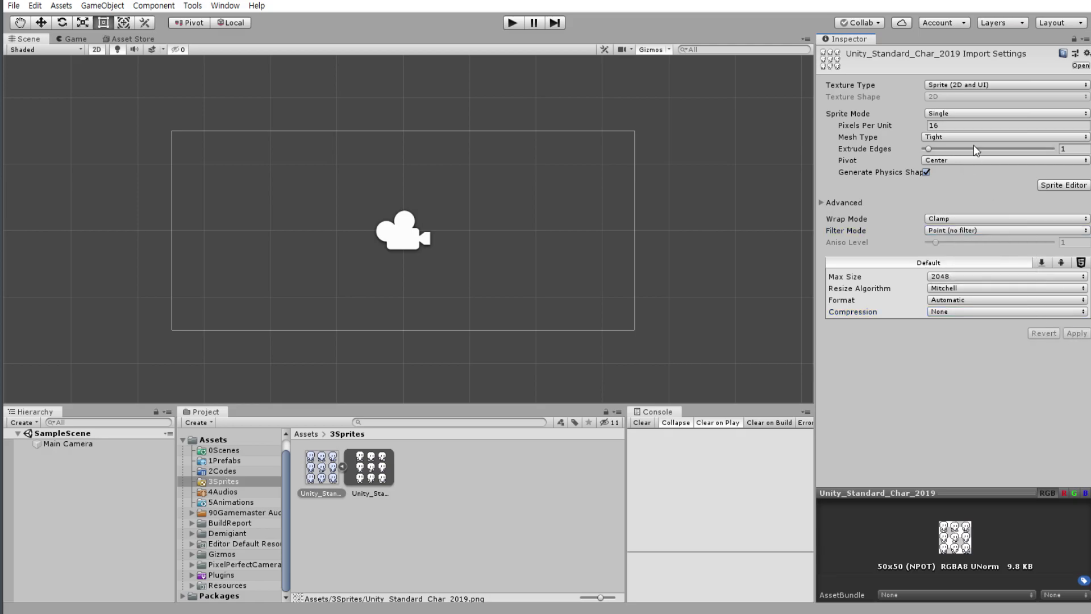
Switch the sprite sheet to Multiple sprite mode and open the Sprite Editor, applying changes.
{"action": "left_click", "coordinate": [944, 113]}
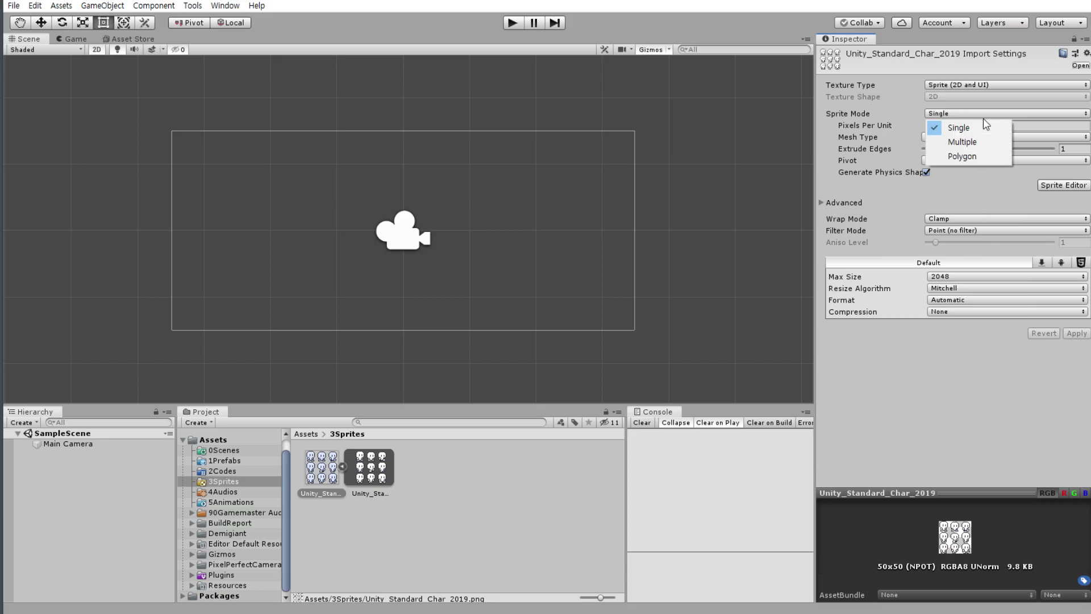
{"action": "left_click", "coordinate": [950, 135]}
{"action": "left_click", "coordinate": [1060, 173]}
{"action": "left_click", "coordinate": [583, 332]}
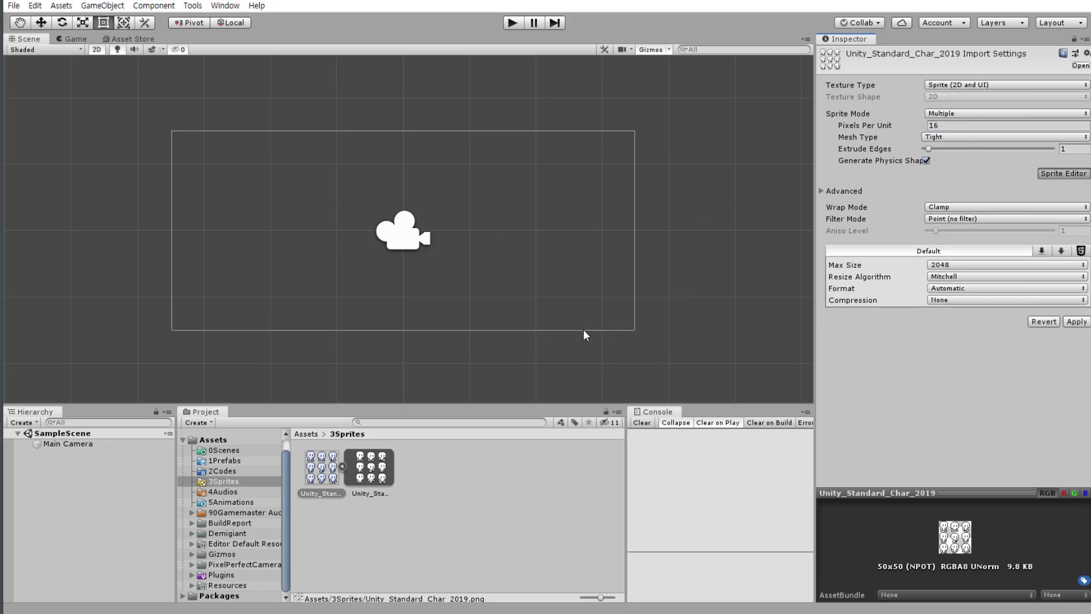
Move and resize the Sprite Editor window to fit the screen.
{"action": "left_click_drag", "start_coordinate": [27, 1], "coordinate": [343, 182]}
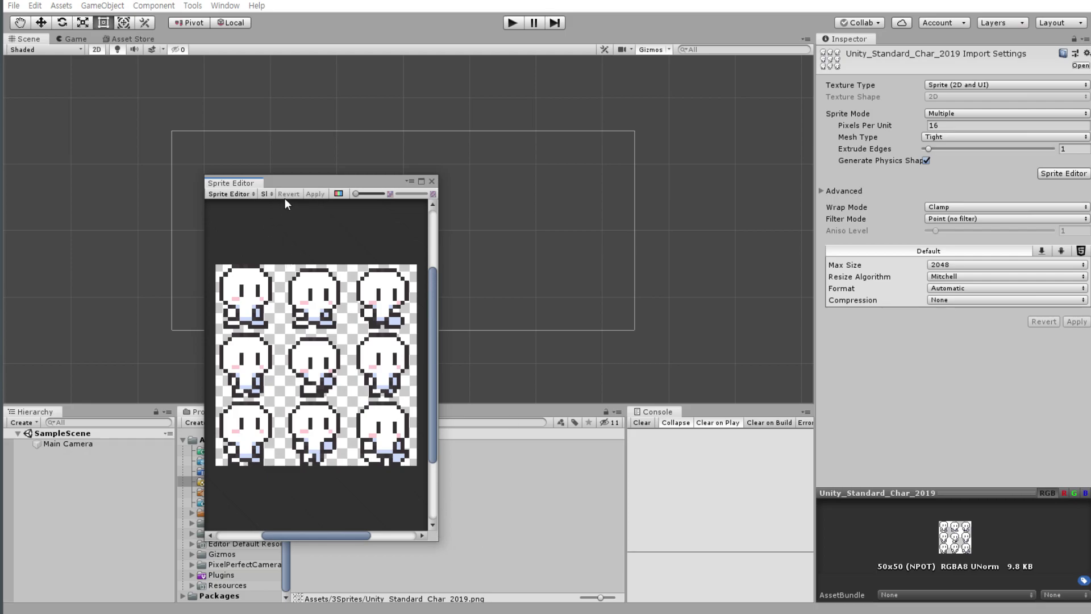
{"action": "left_click_drag", "start_coordinate": [438, 506], "coordinate": [819, 505]}
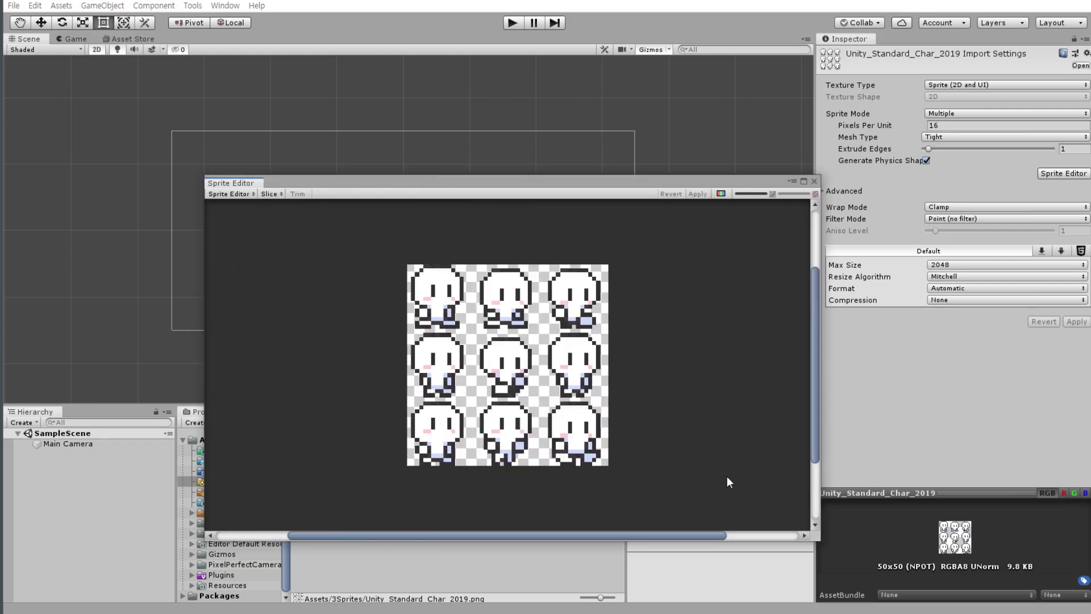
{"action": "left_click", "coordinate": [267, 194]}
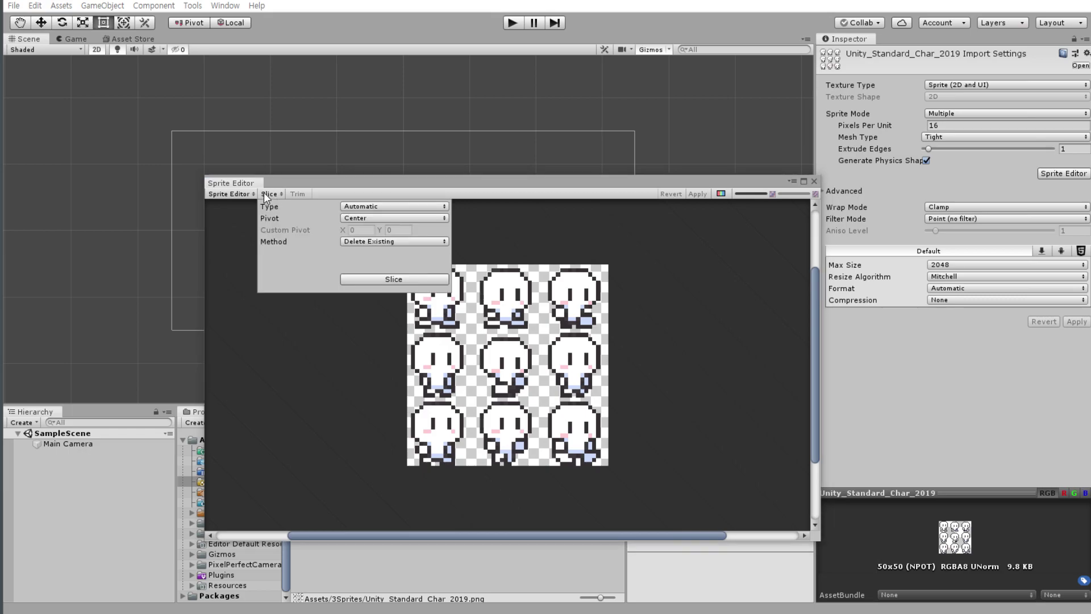
{"action": "left_click", "coordinate": [698, 324]}
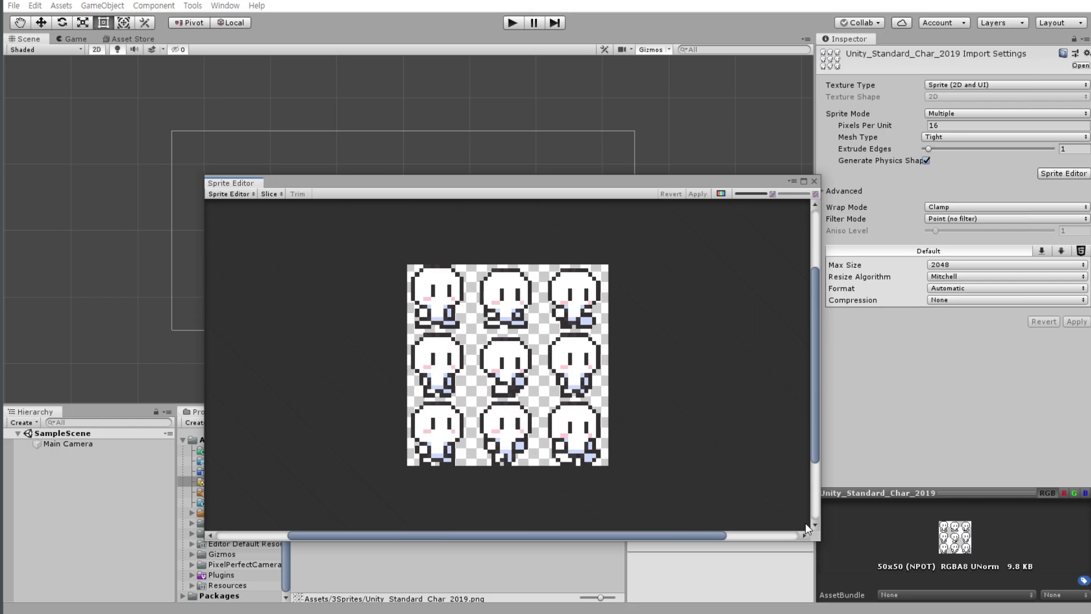
{"action": "left_click_drag", "start_coordinate": [822, 544], "coordinate": [704, 585]}
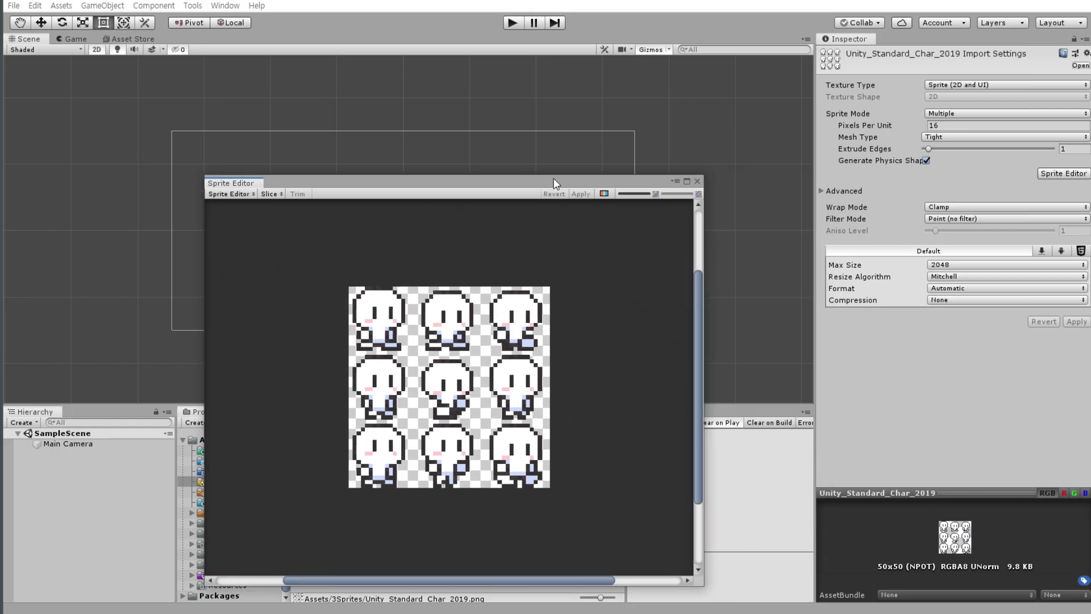
{"action": "left_click_drag", "start_coordinate": [597, 182], "coordinate": [678, 100]}
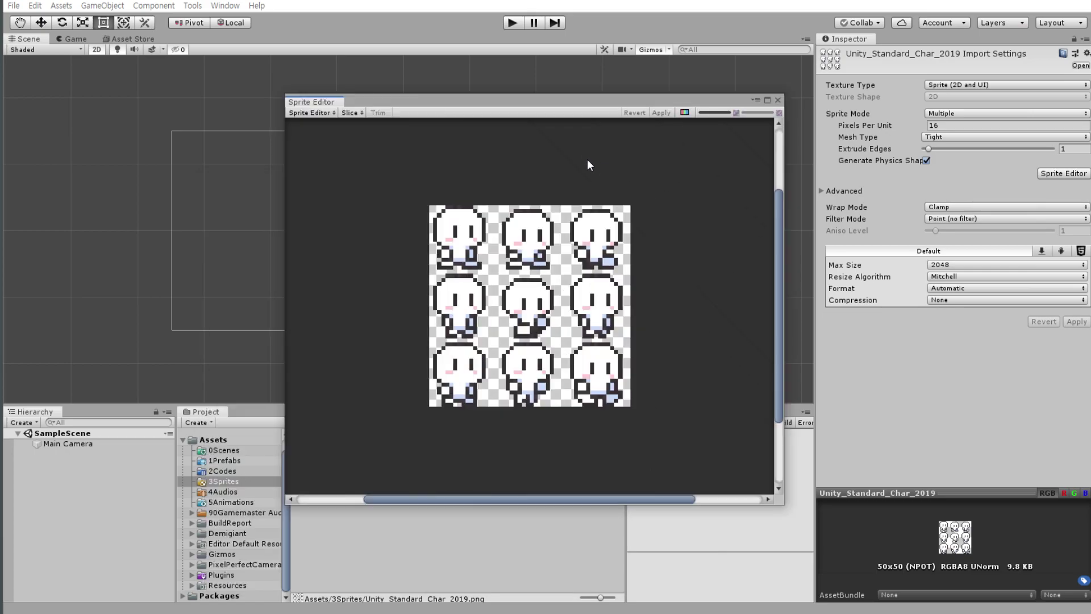
Set slicing to Grid By Cell Size with 16×16 pixel size and 1×1 padding.
{"action": "left_click", "coordinate": [351, 113]}
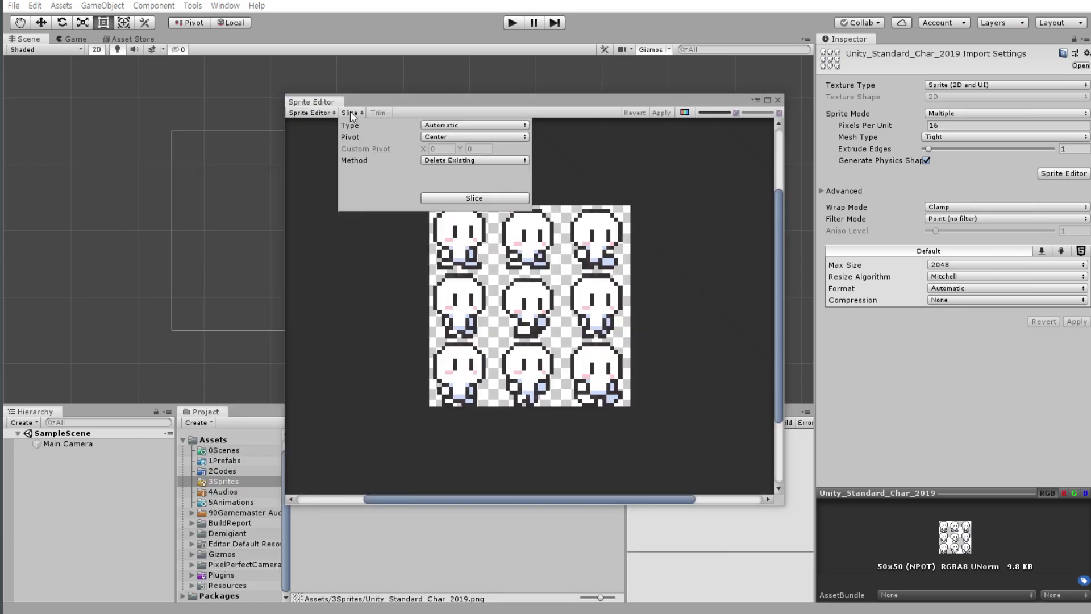
{"action": "left_click", "coordinate": [441, 125]}
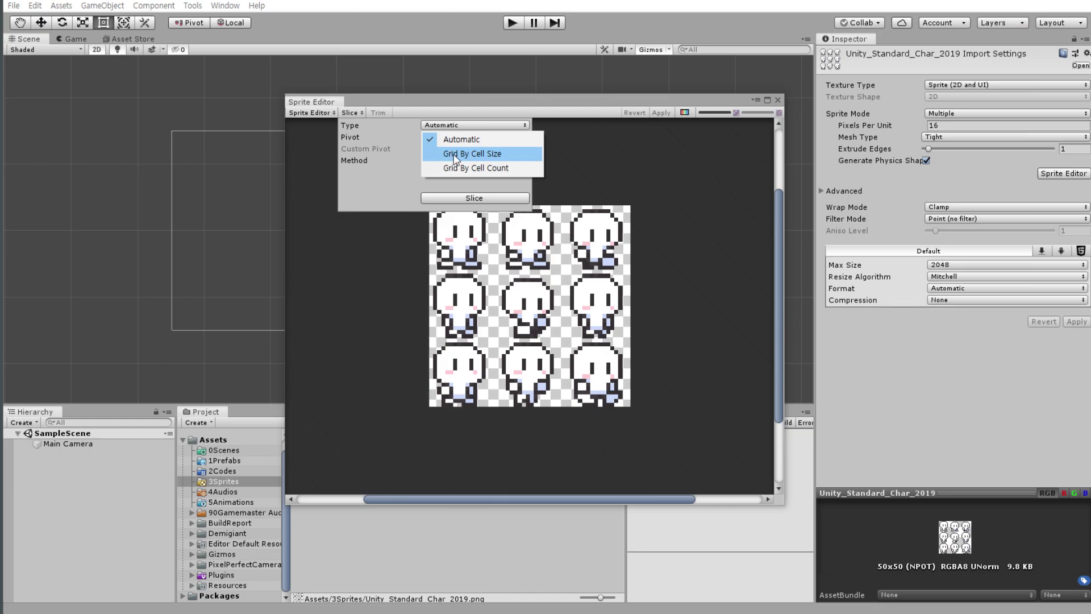
{"action": "left_click", "coordinate": [449, 149]}
{"action": "left_click", "coordinate": [448, 160]}
{"action": "type", "text": "1"}
{"action": "key", "text": "Tab"}
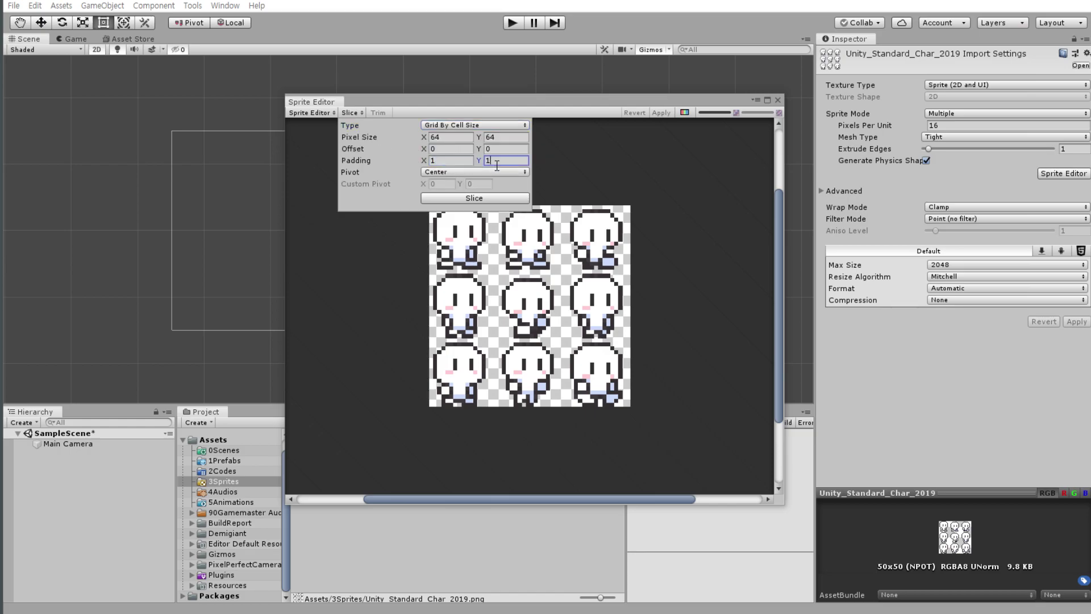
{"action": "type", "text": "1"}
{"action": "left_click", "coordinate": [454, 137]}
{"action": "type", "text": "16"}
{"action": "key", "text": "Tab"}
{"action": "type", "text": "16"}
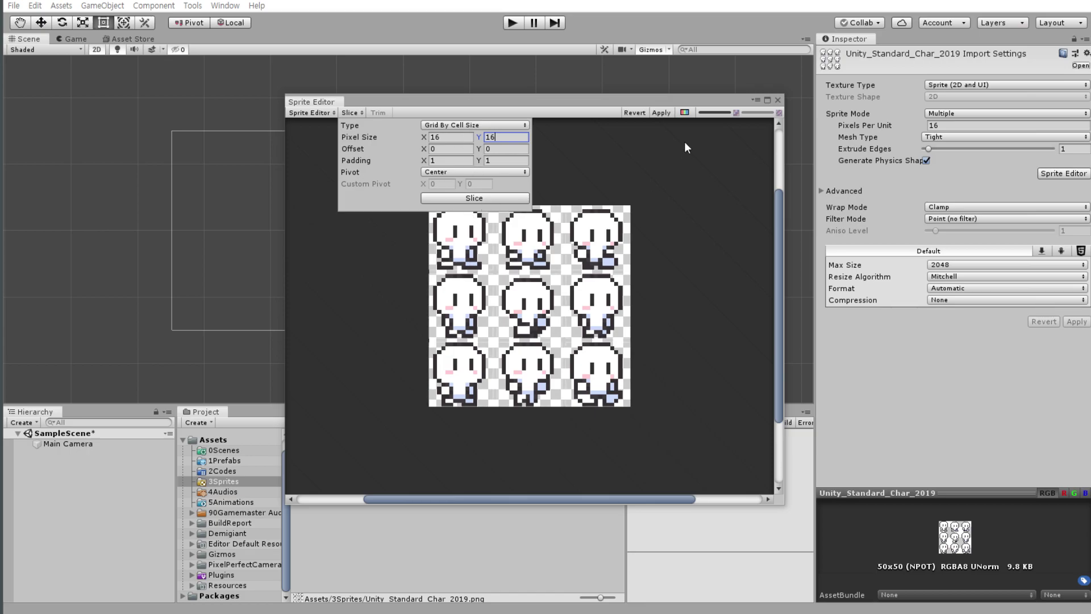
Slice the sheet, apply the slices and close the Sprite Editor.
{"action": "left_click", "coordinate": [662, 113]}
{"action": "left_click", "coordinate": [684, 112]}
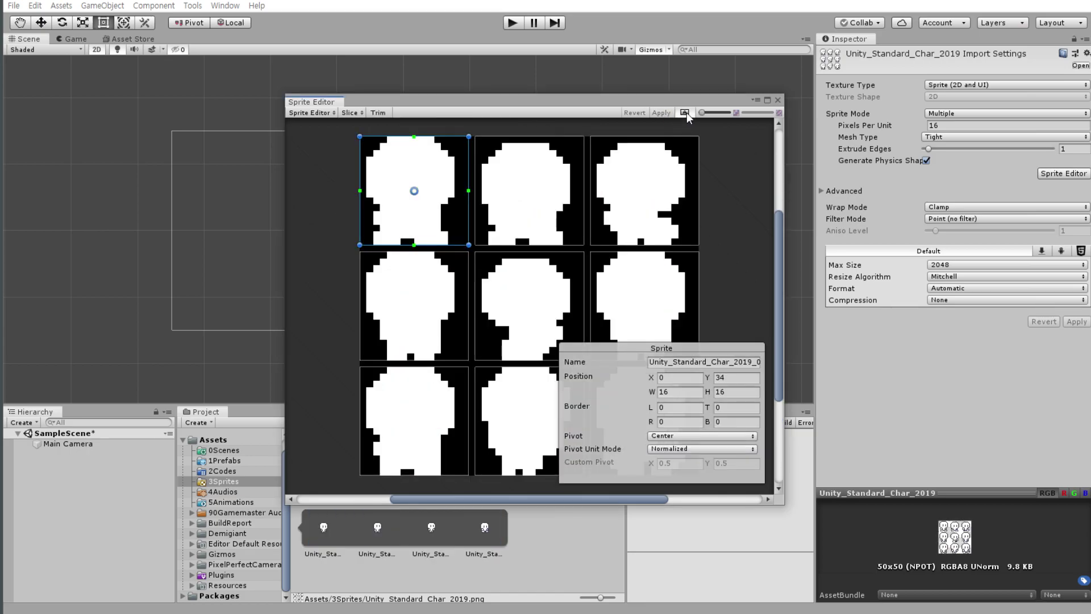
{"action": "left_click", "coordinate": [686, 113]}
{"action": "left_click", "coordinate": [778, 100]}
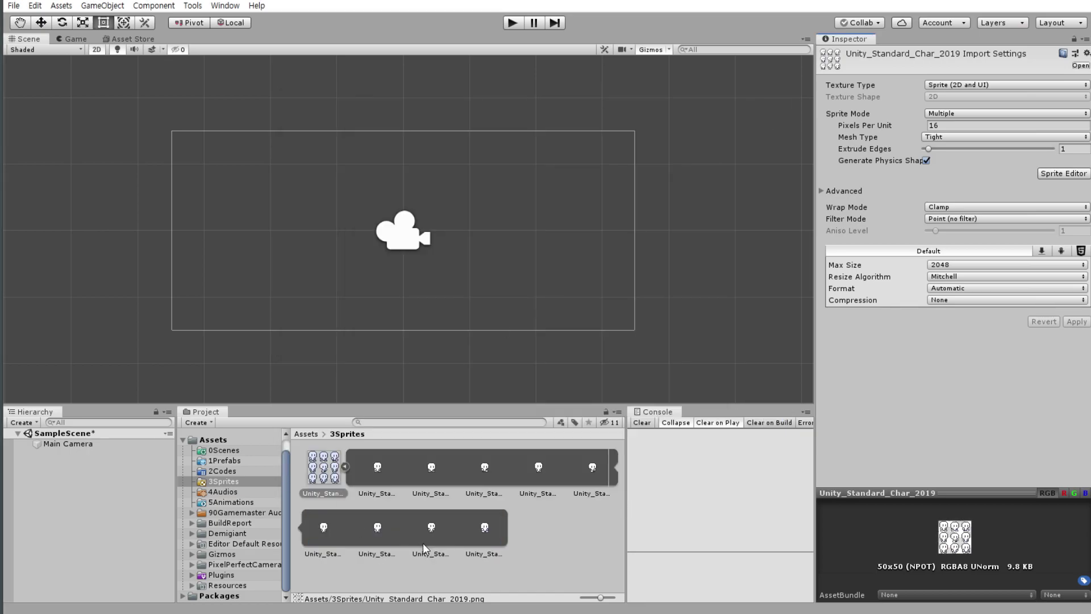
{"action": "left_click", "coordinate": [423, 543]}
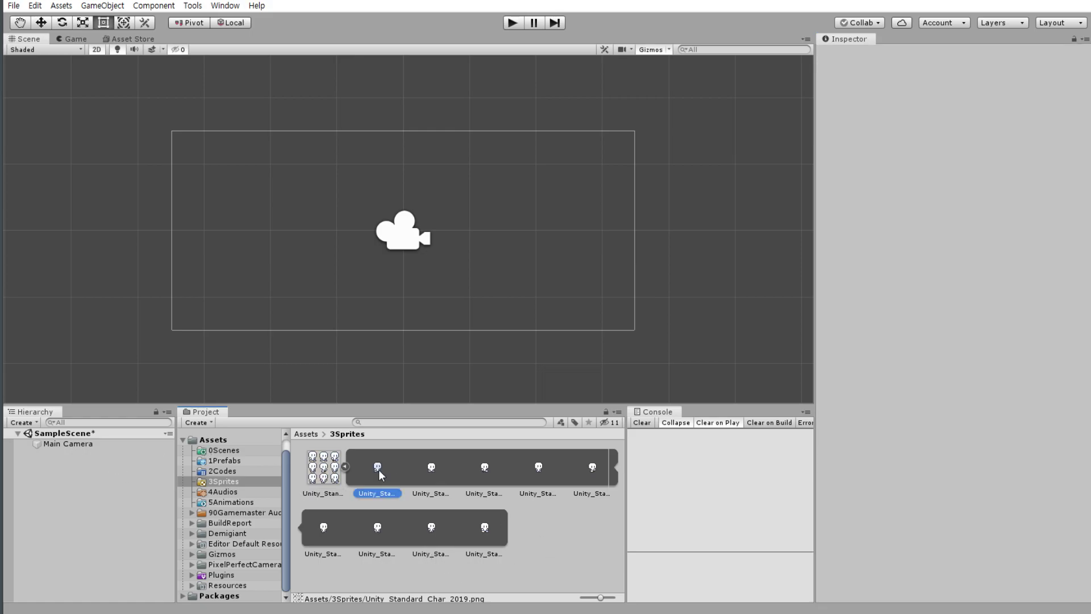
Place the Unity_Standard_Char_2019_0 sprite in the scene and name the object Palyer.
{"action": "left_click_drag", "start_coordinate": [378, 466], "coordinate": [90, 490]}
{"action": "left_click", "coordinate": [894, 55]}
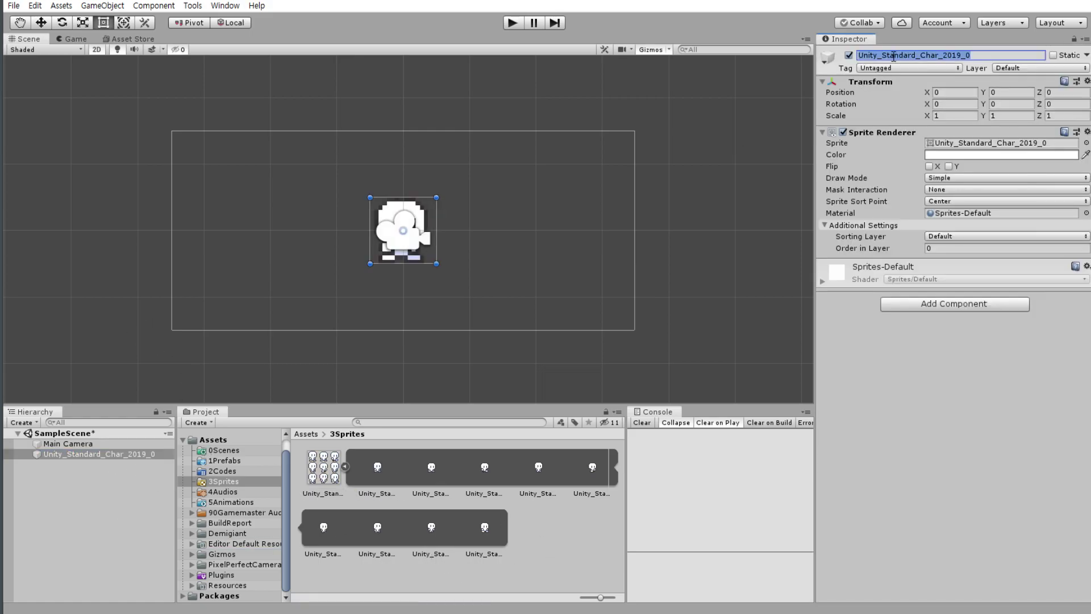
{"action": "type", "text": "Palyer"}
{"action": "key", "text": "Return"}
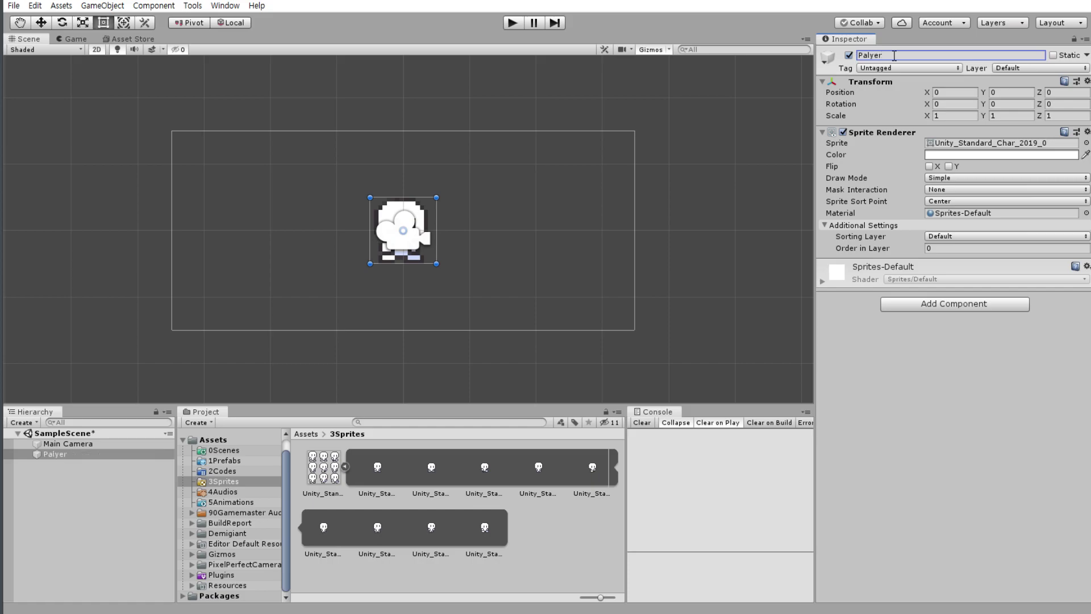
Dock the Game view to the right of the Scene view and adjust both panel widths.
{"action": "left_click", "coordinate": [108, 169]}
{"action": "left_click_drag", "start_coordinate": [77, 38], "coordinate": [570, 210]}
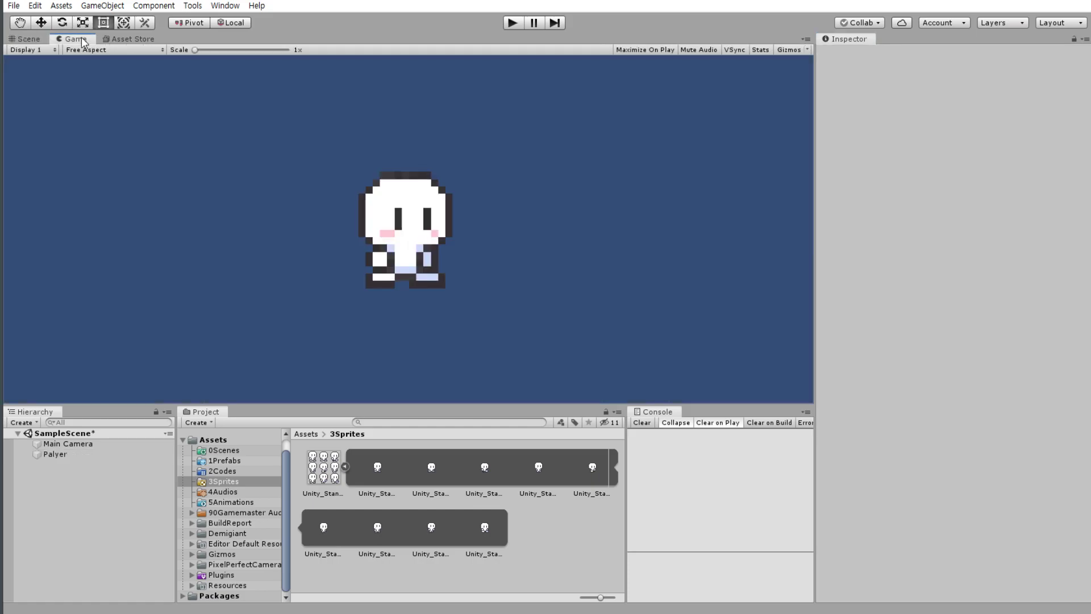
{"action": "left_click_drag", "start_coordinate": [206, 47], "coordinate": [716, 441]}
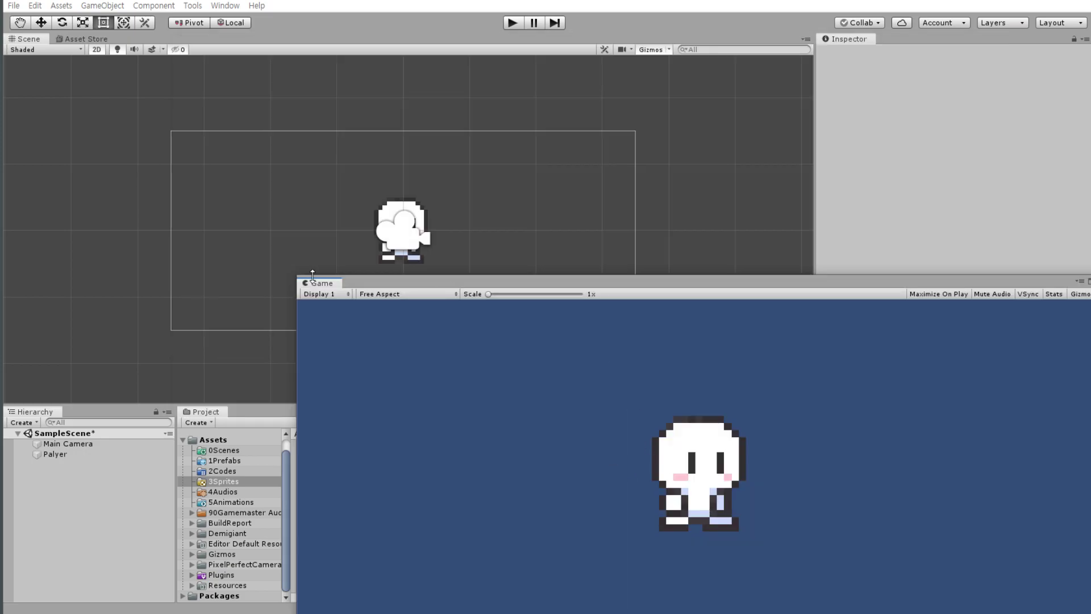
{"action": "left_click_drag", "start_coordinate": [312, 275], "coordinate": [660, 153]}
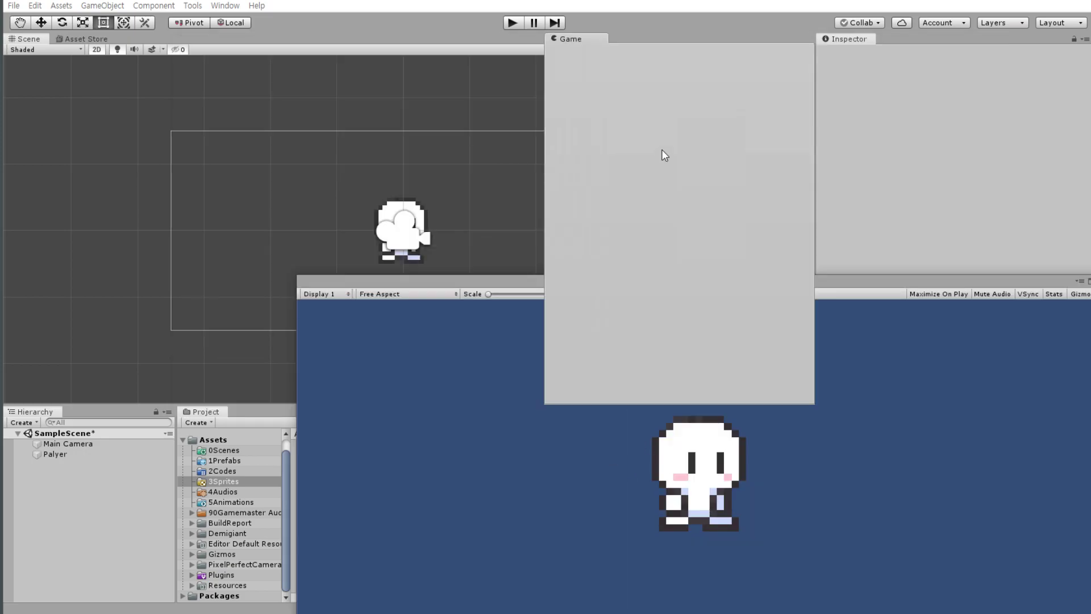
{"action": "left_click_drag", "start_coordinate": [544, 155], "coordinate": [338, 178]}
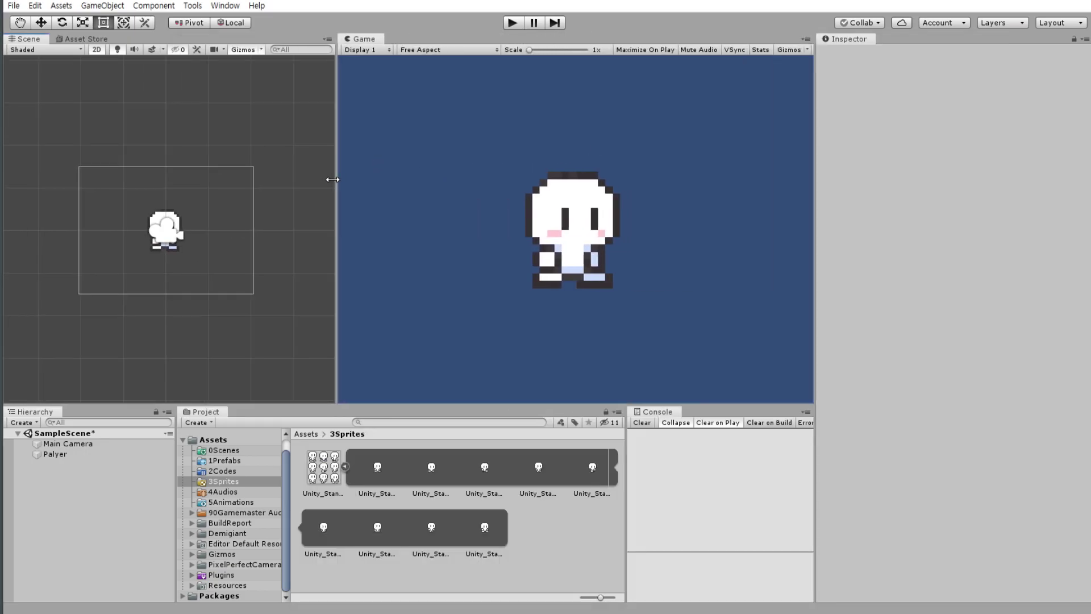
{"action": "left_click", "coordinate": [52, 454]}
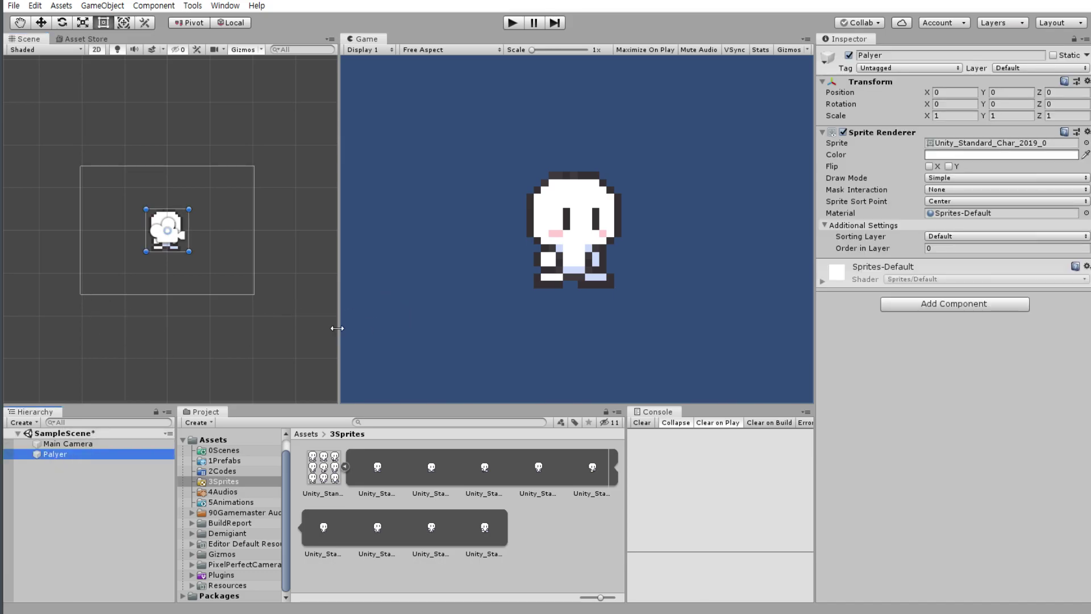
{"action": "left_click_drag", "start_coordinate": [337, 328], "coordinate": [473, 323]}
Set the Main Camera background colour to dark grey 44474D.
{"action": "left_click", "coordinate": [80, 444]}
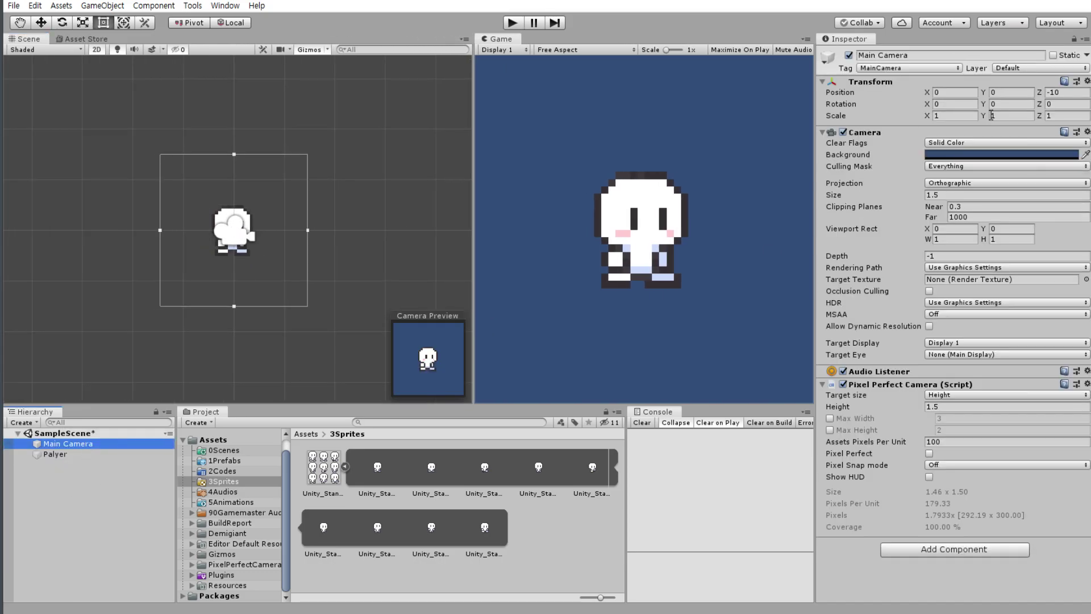
{"action": "left_click", "coordinate": [1000, 154]}
{"action": "left_click", "coordinate": [865, 322]}
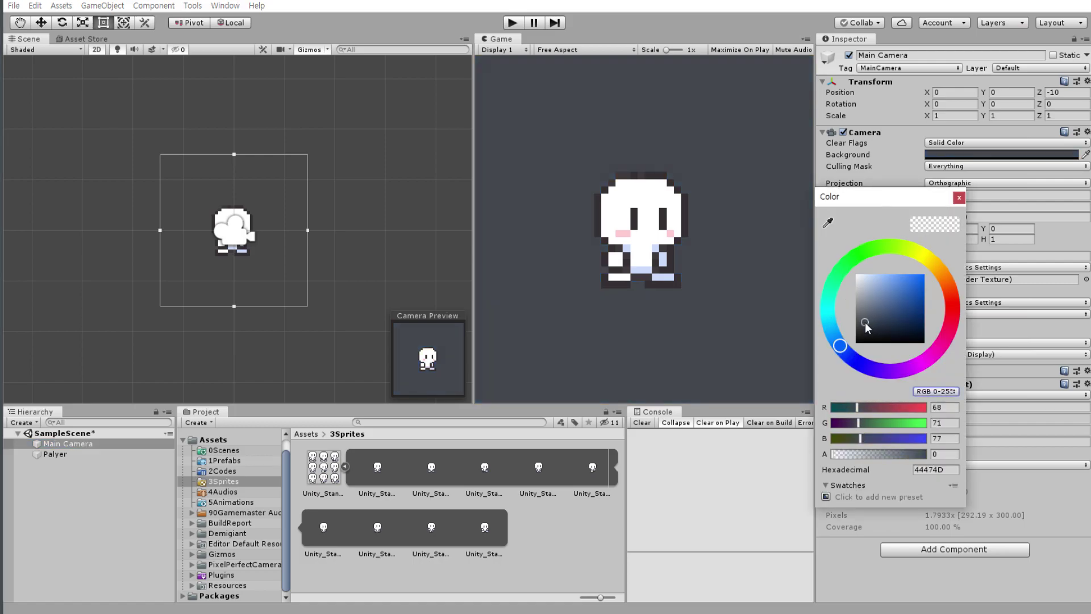
{"action": "left_click", "coordinate": [959, 198]}
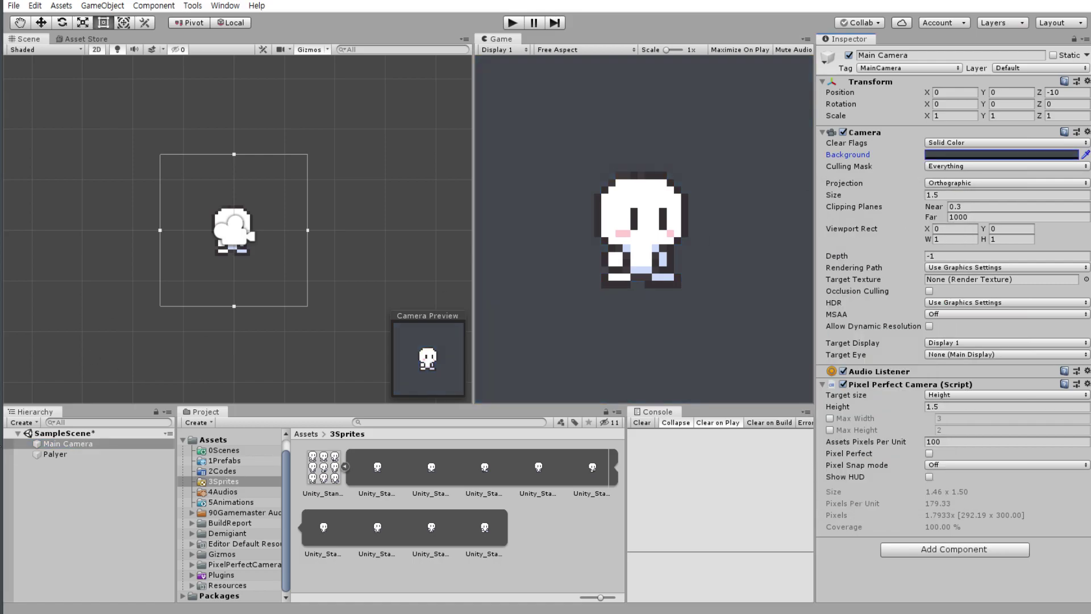
{"action": "left_click", "coordinate": [55, 454]}
{"action": "left_click", "coordinate": [82, 443]}
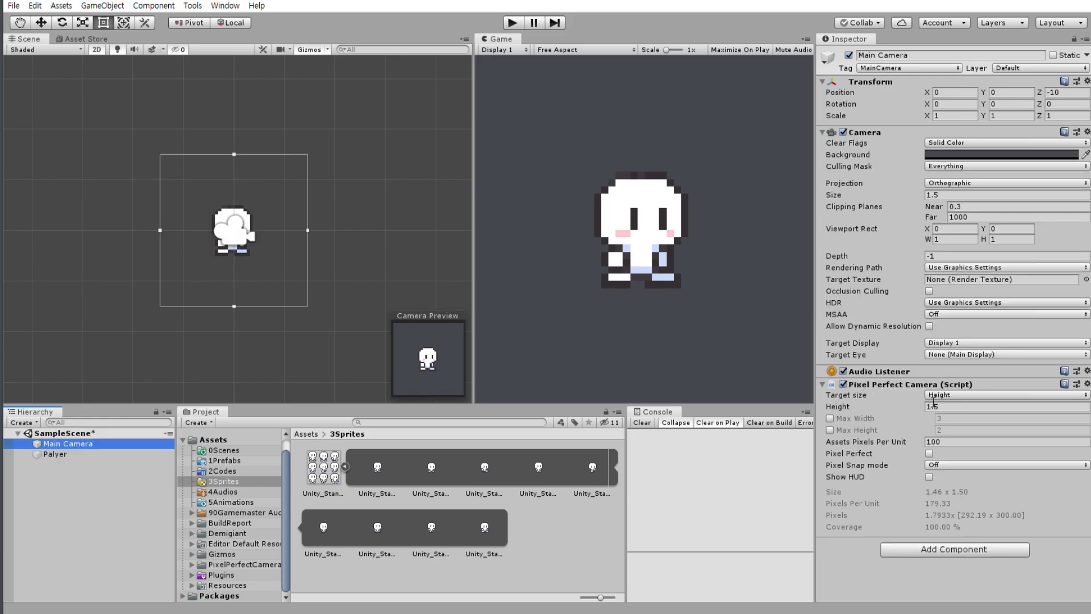
Set the Pixel Perfect Camera target size to Width with a width of 2.
{"action": "left_click", "coordinate": [956, 395]}
{"action": "left_click", "coordinate": [959, 406]}
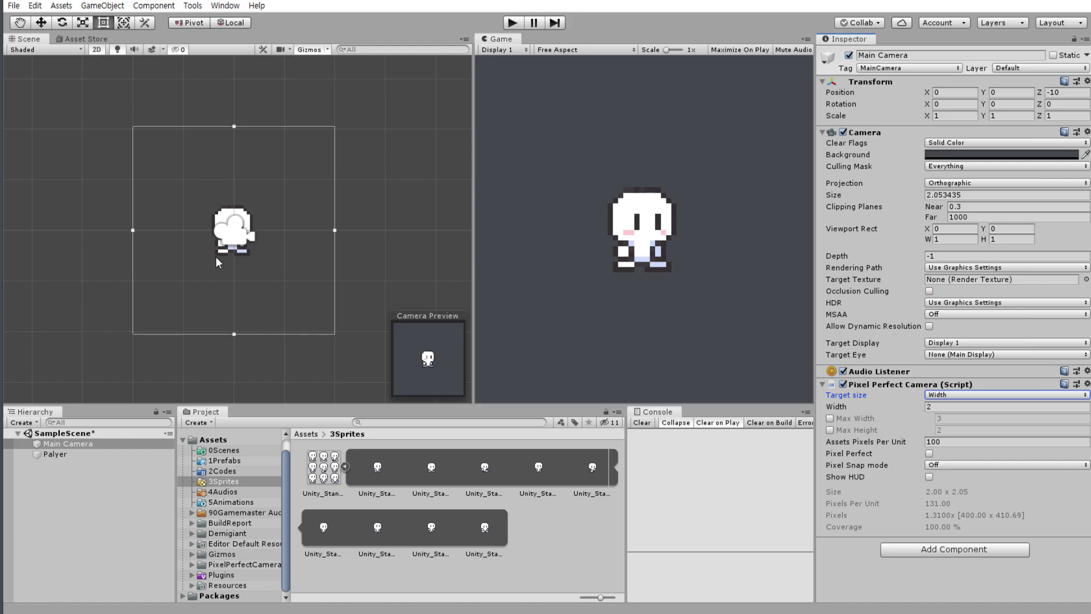
{"action": "left_click", "coordinate": [969, 394]}
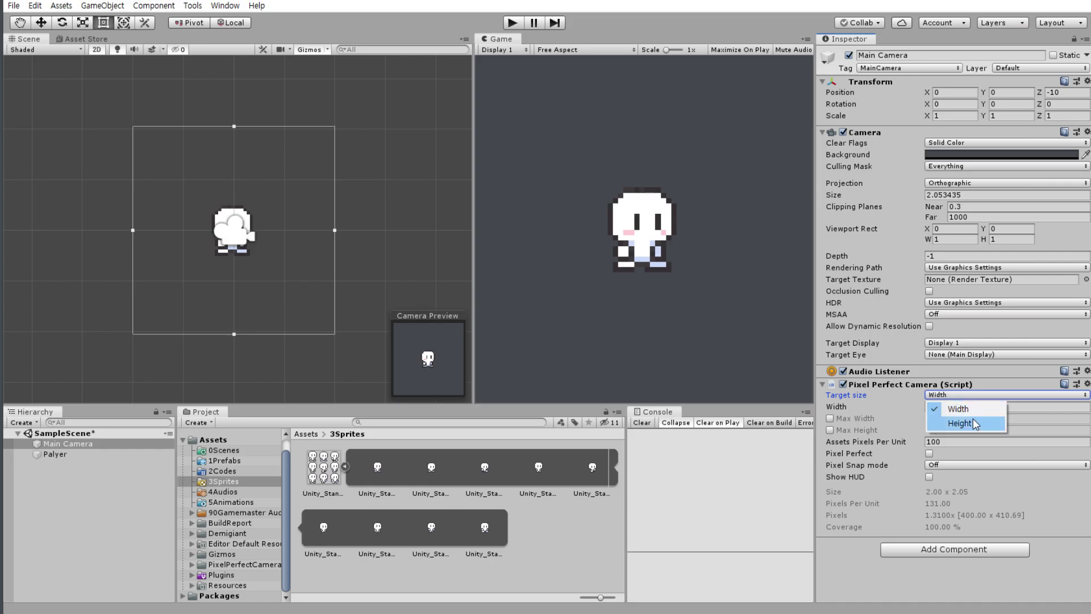
{"action": "left_click", "coordinate": [973, 421]}
{"action": "left_click", "coordinate": [974, 394]}
{"action": "left_click", "coordinate": [974, 408]}
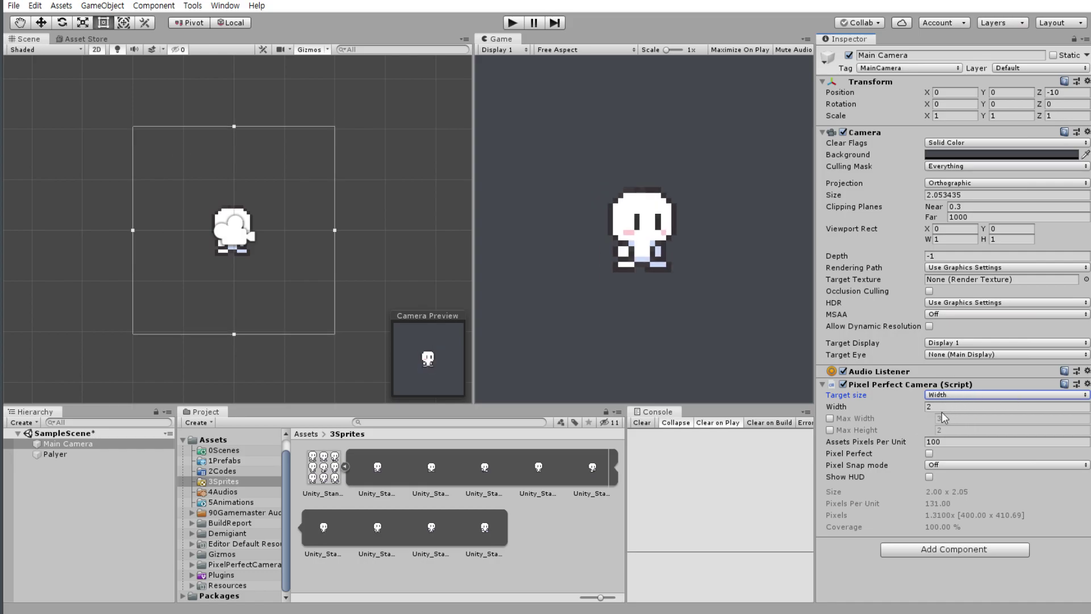
{"action": "left_click", "coordinate": [961, 397]}
{"action": "left_click", "coordinate": [960, 423]}
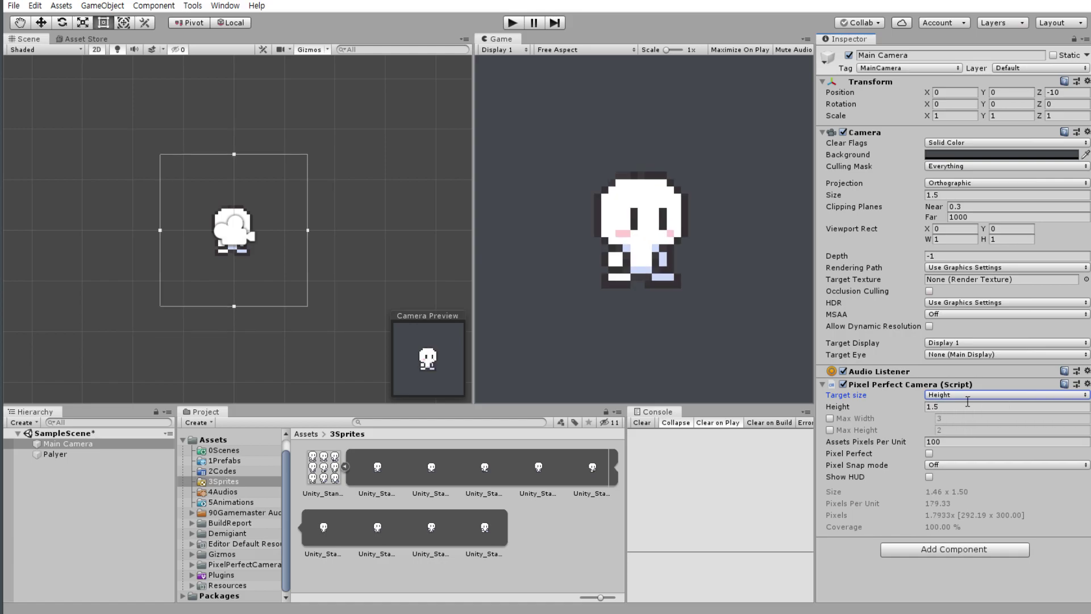
{"action": "left_click", "coordinate": [967, 394]}
{"action": "left_click", "coordinate": [966, 408]}
{"action": "left_click", "coordinate": [947, 405]}
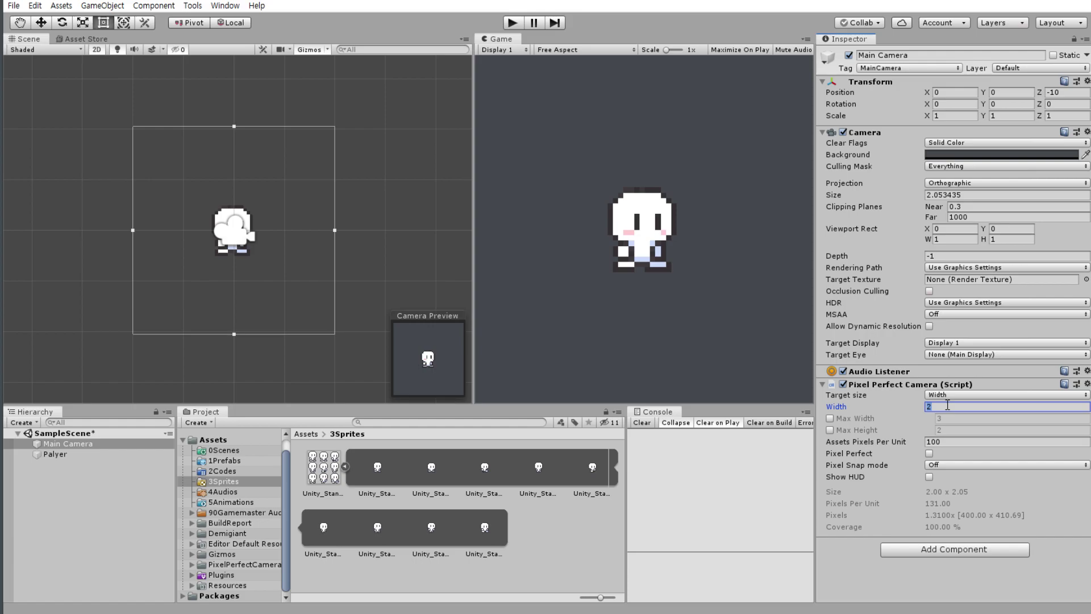
Try Pixel Perfect Camera target widths 1, 3 and 4, with the Game view shown full-width.
{"action": "type", "text": "1"}
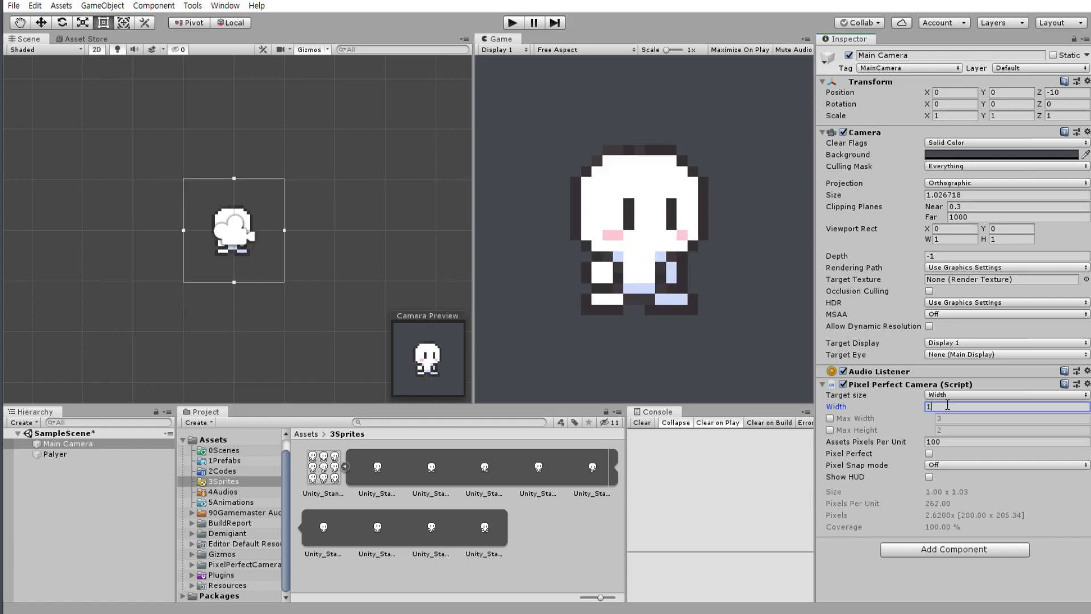
{"action": "key", "text": "BackSpace"}
{"action": "type", "text": "3"}
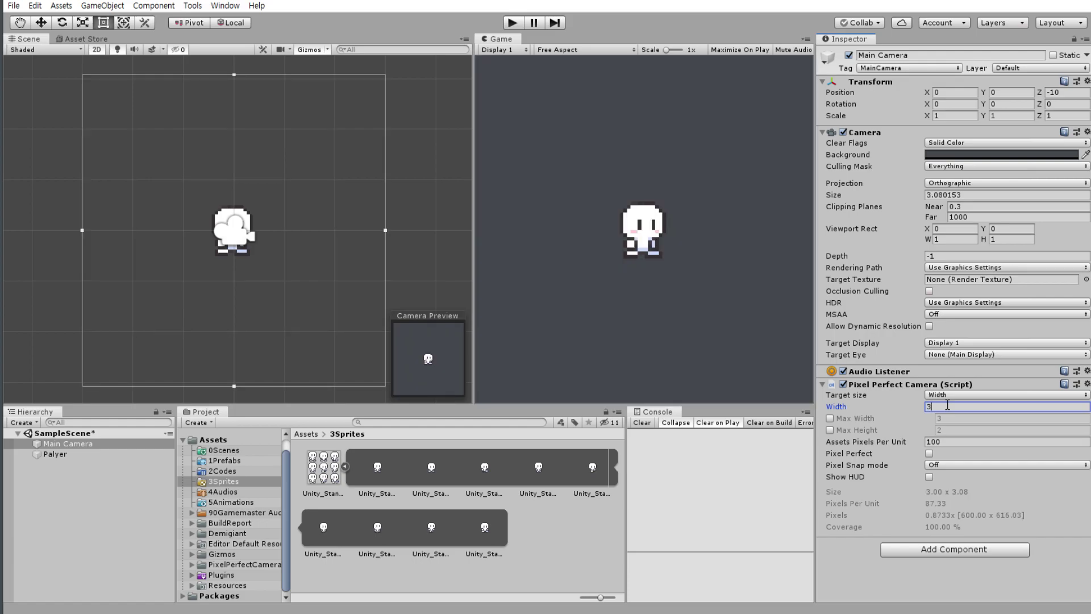
{"action": "key", "text": "BackSpace"}
{"action": "type", "text": "4"}
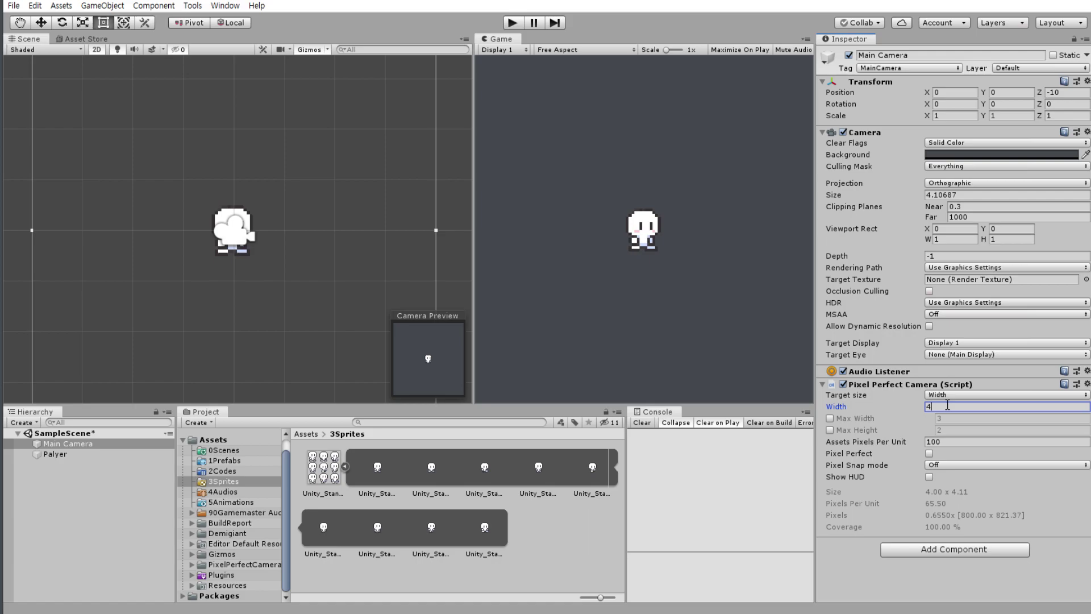
{"action": "left_click_drag", "start_coordinate": [500, 38], "coordinate": [69, 40]}
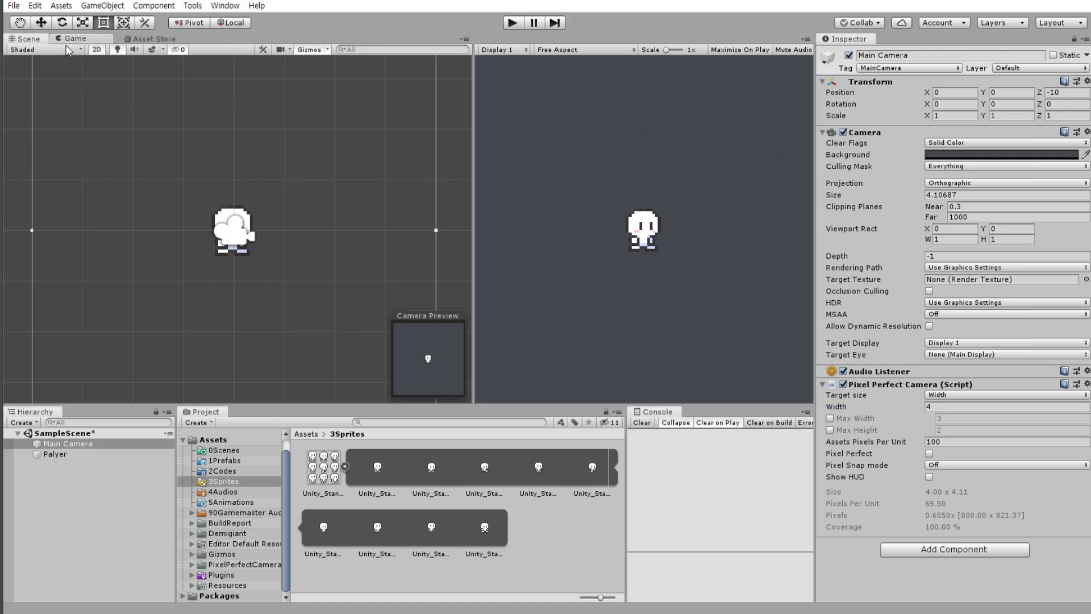
Try target widths 7 and 9, then settle on a target width of 8.
{"action": "left_click", "coordinate": [949, 406]}
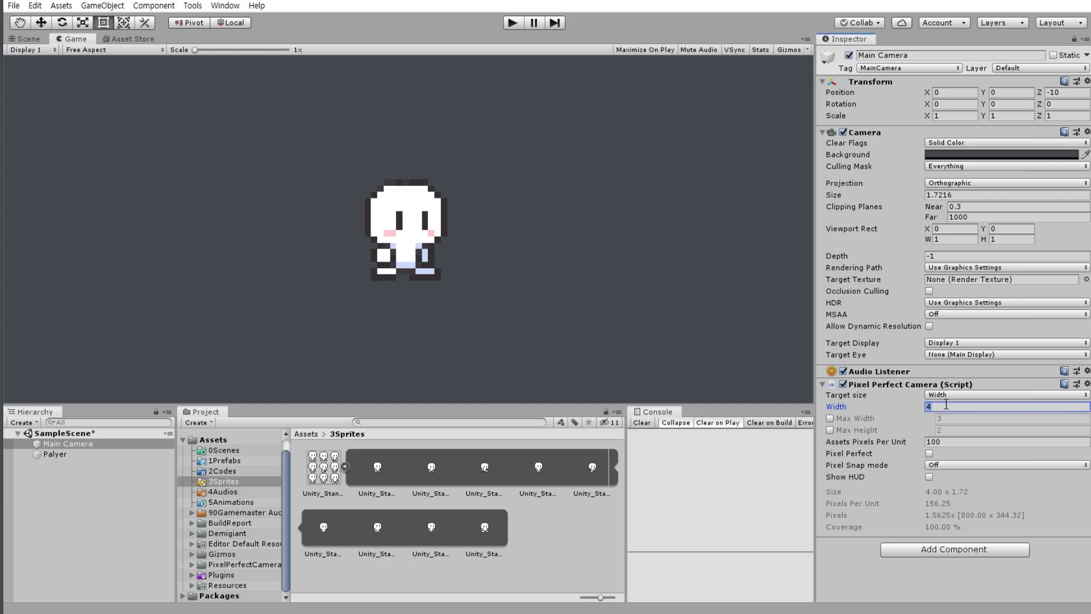
{"action": "type", "text": "7"}
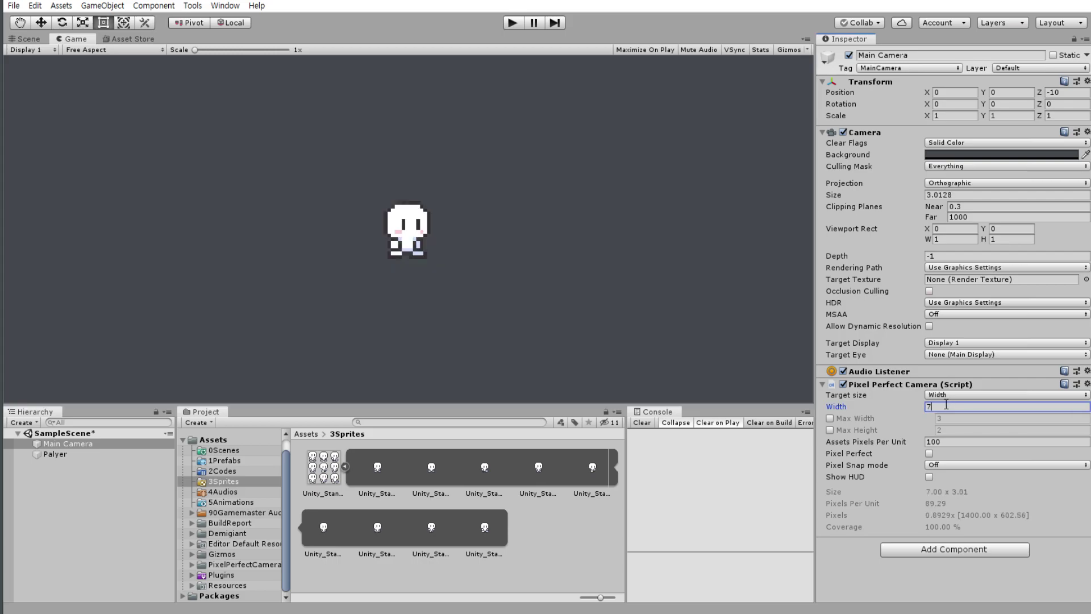
{"action": "key", "text": "BackSpace"}
{"action": "type", "text": "9"}
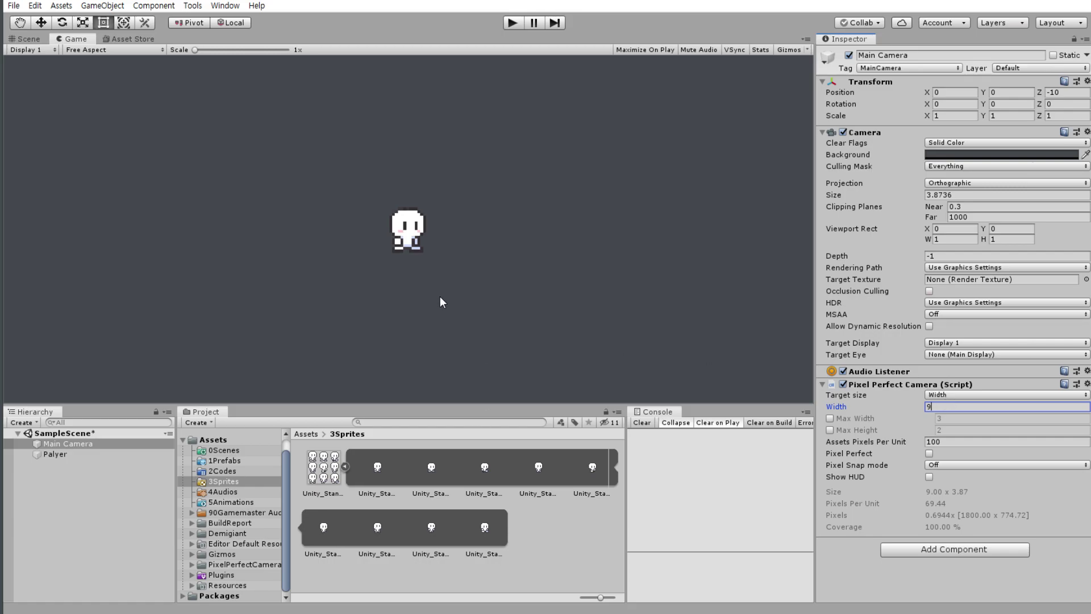
{"action": "key", "text": "BackSpace"}
{"action": "type", "text": "8"}
{"action": "left_click", "coordinate": [376, 272]}
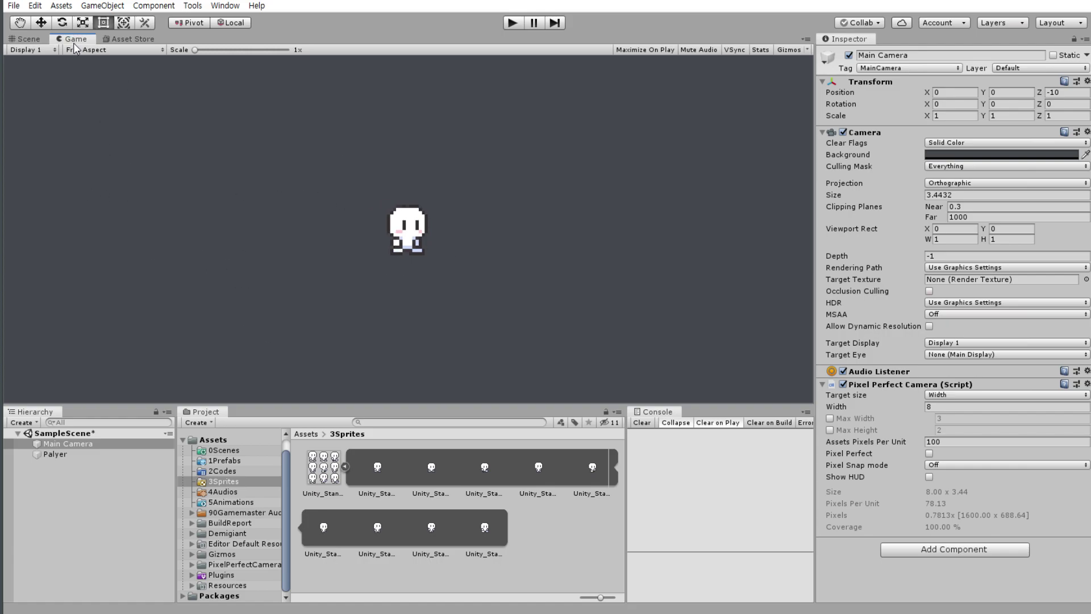
Redock the Game view beside the Scene view and resize it to compare framing.
{"action": "left_click_drag", "start_coordinate": [76, 39], "coordinate": [665, 261]}
{"action": "mouse_move", "coordinate": [542, 241]}
{"action": "left_mouse_down"}
{"action": "mouse_move", "coordinate": [345, 264]}
{"action": "mouse_move", "coordinate": [637, 263]}
{"action": "mouse_move", "coordinate": [258, 260]}
{"action": "left_mouse_up"}
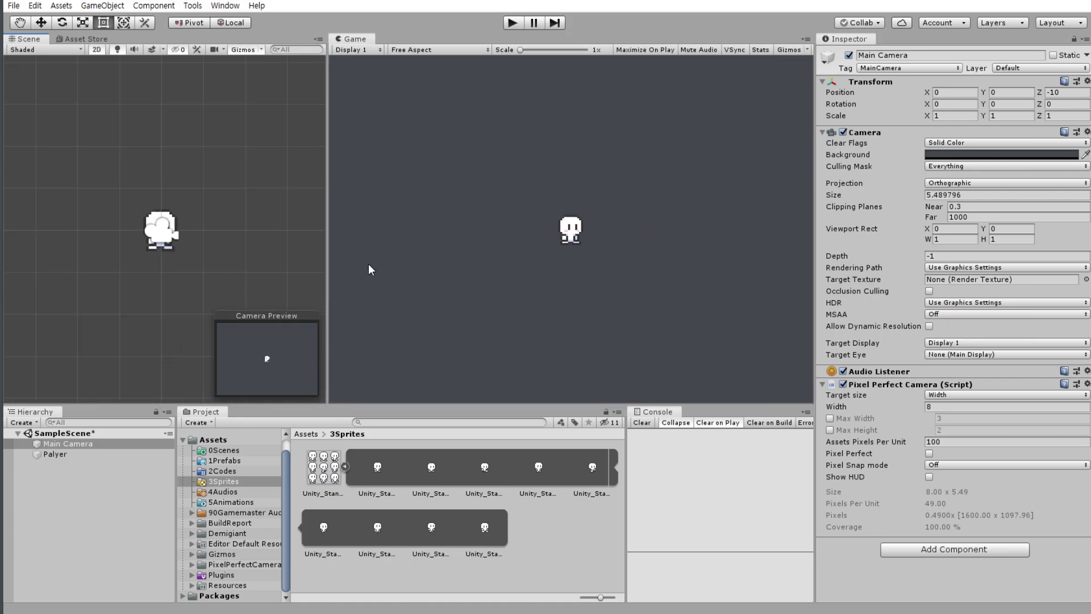
{"action": "left_click_drag", "start_coordinate": [259, 260], "coordinate": [453, 282]}
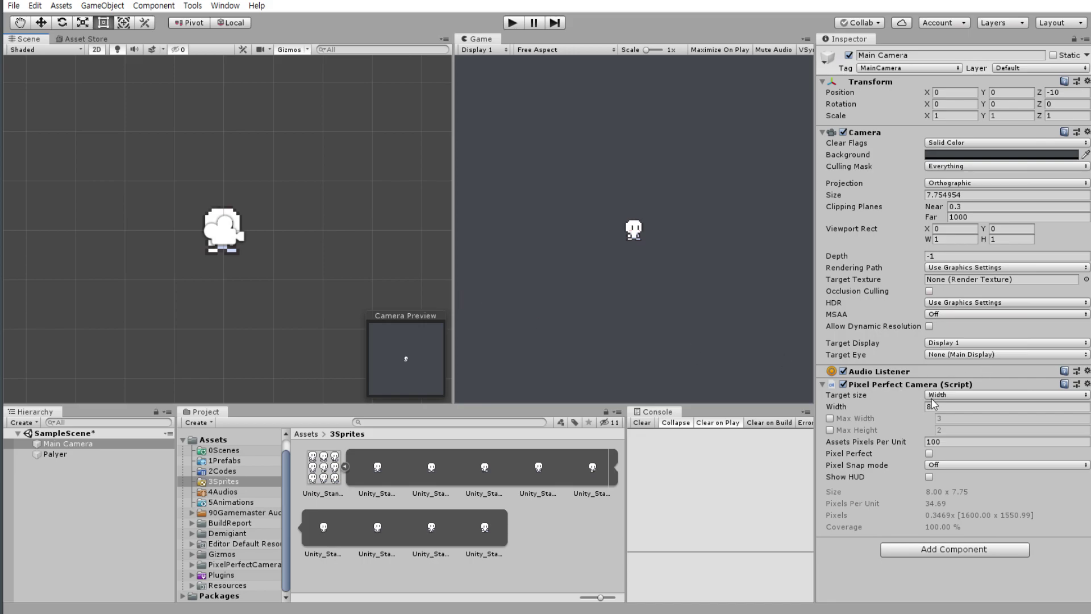
Switch the target size from Width to Height and set the height to 3, trying 2 first.
{"action": "left_click", "coordinate": [946, 395]}
{"action": "left_click", "coordinate": [957, 425]}
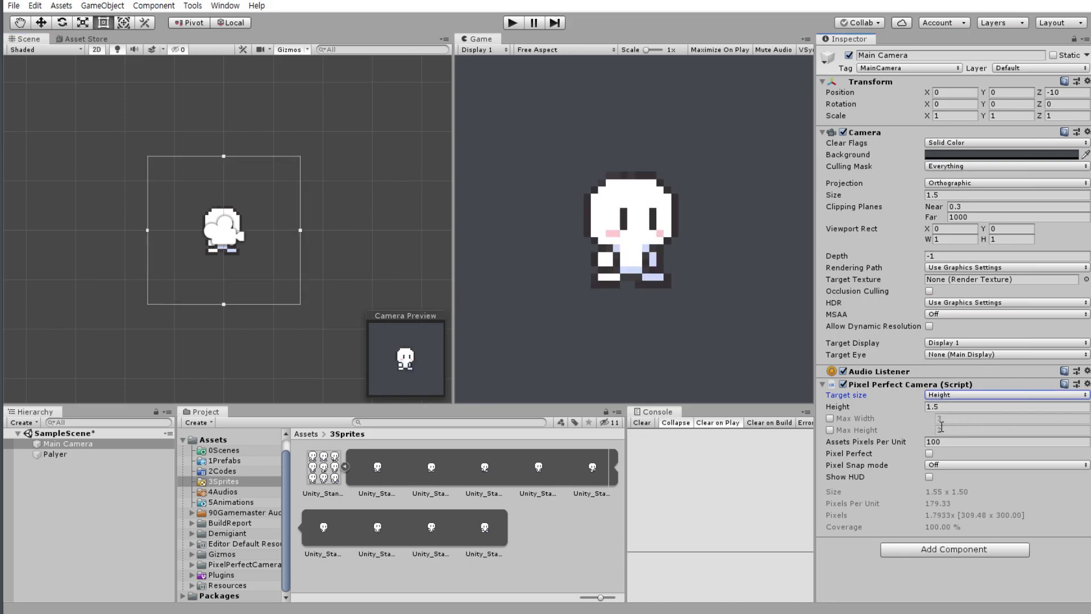
{"action": "mouse_move", "coordinate": [453, 295]}
{"action": "left_mouse_down"}
{"action": "mouse_move", "coordinate": [520, 289]}
{"action": "mouse_move", "coordinate": [452, 287]}
{"action": "left_mouse_up"}
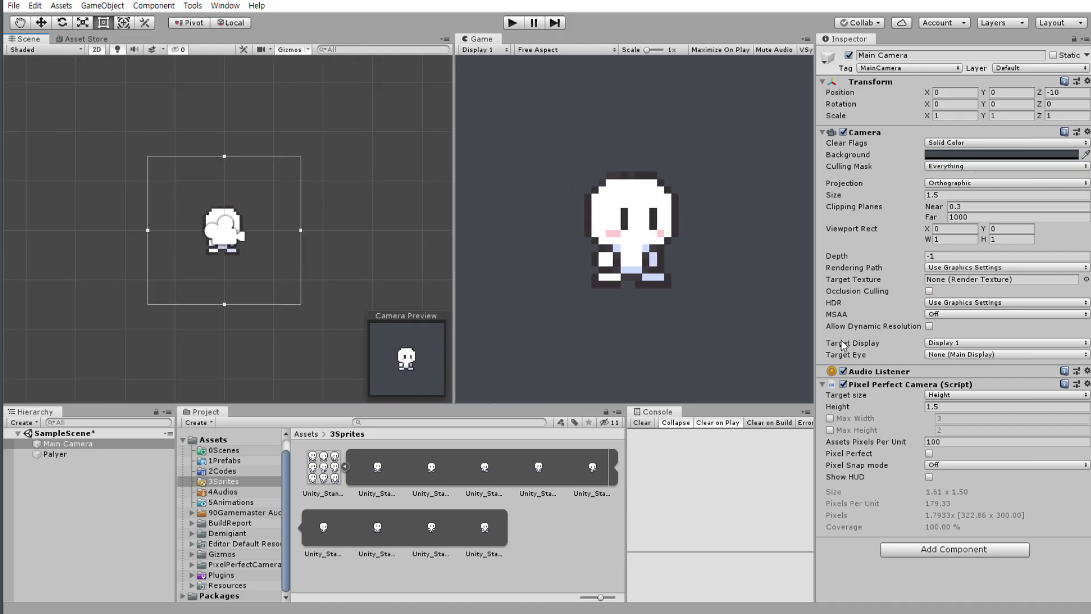
{"action": "left_click", "coordinate": [955, 405]}
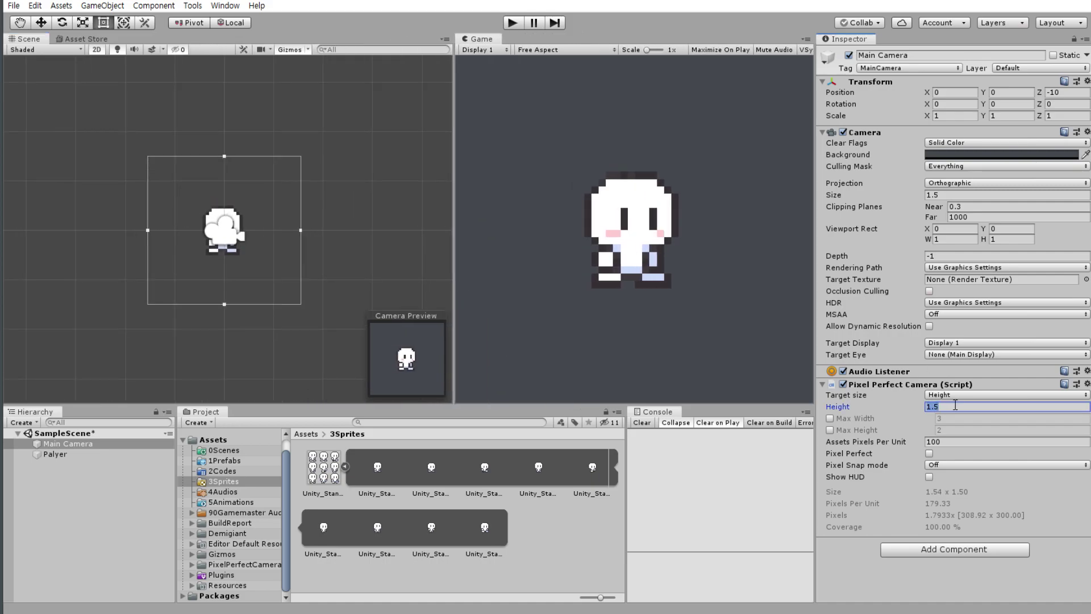
{"action": "type", "text": "12"}
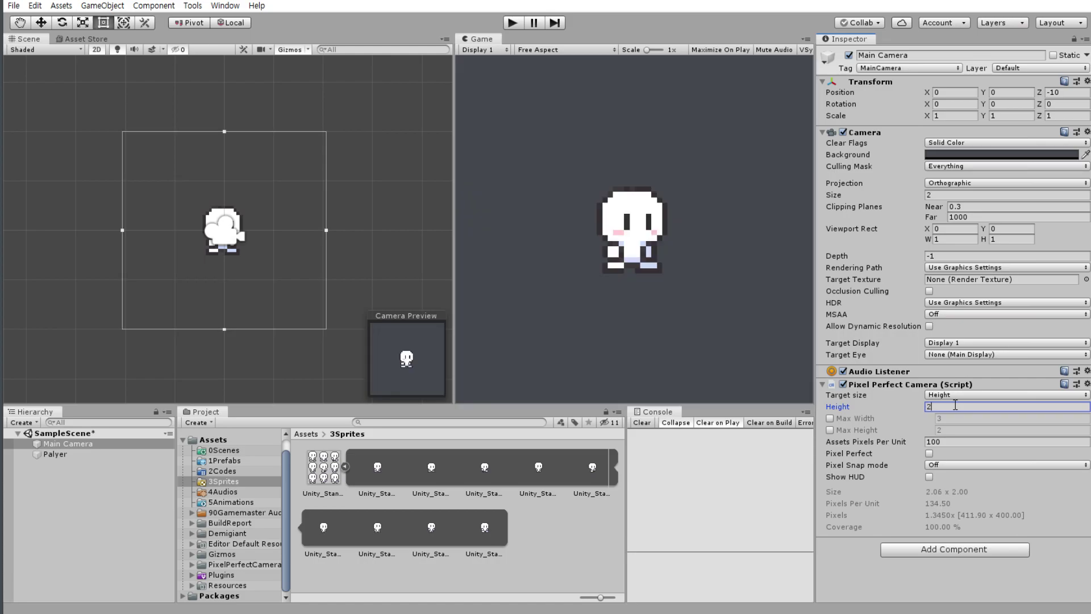
{"action": "key", "text": "BackSpace"}
{"action": "type", "text": "3"}
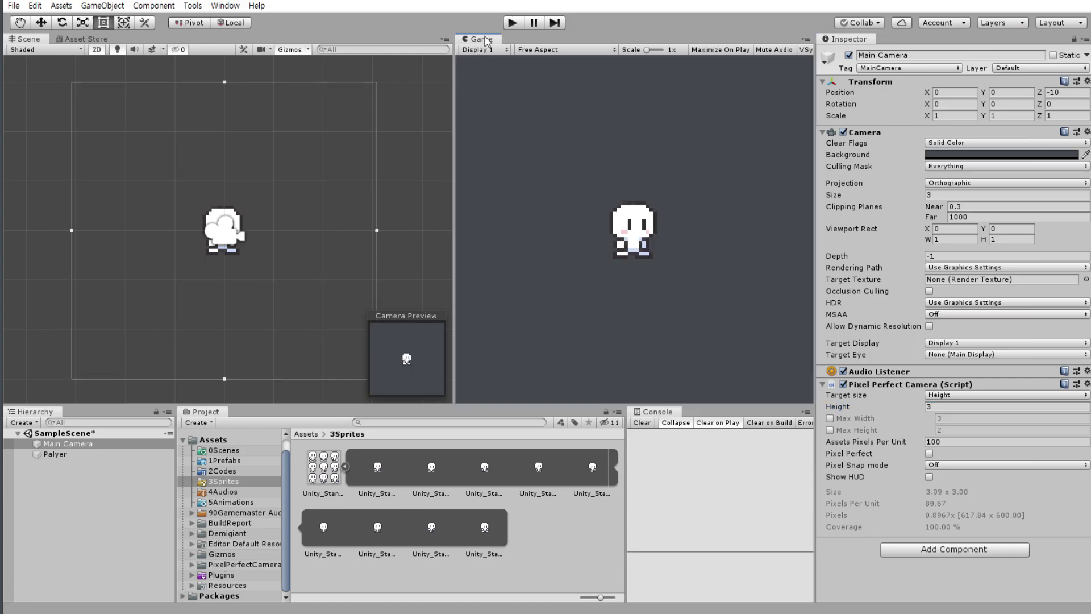
Show the Game view across the left, then redock it beside the Scene and widen it.
{"action": "left_click_drag", "start_coordinate": [480, 38], "coordinate": [77, 38]}
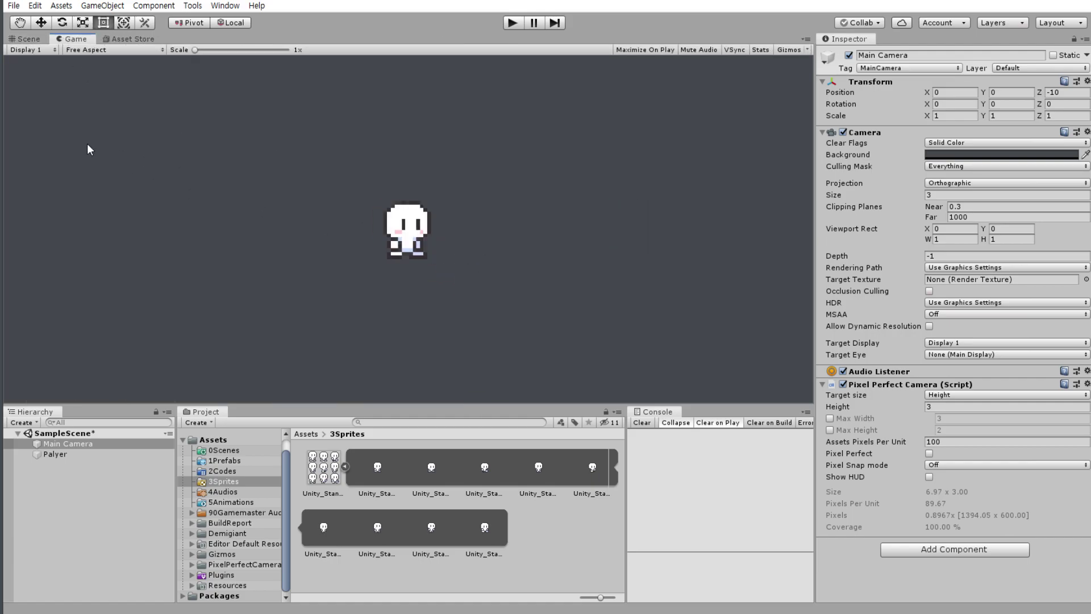
{"action": "left_click_drag", "start_coordinate": [80, 39], "coordinate": [738, 236]}
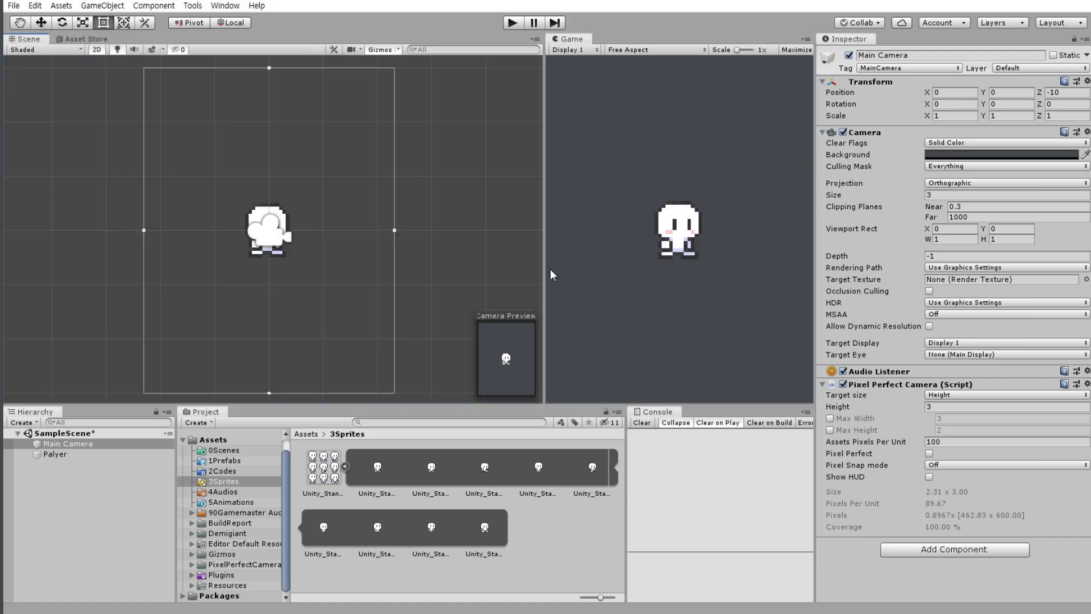
{"action": "left_click_drag", "start_coordinate": [544, 269], "coordinate": [431, 271]}
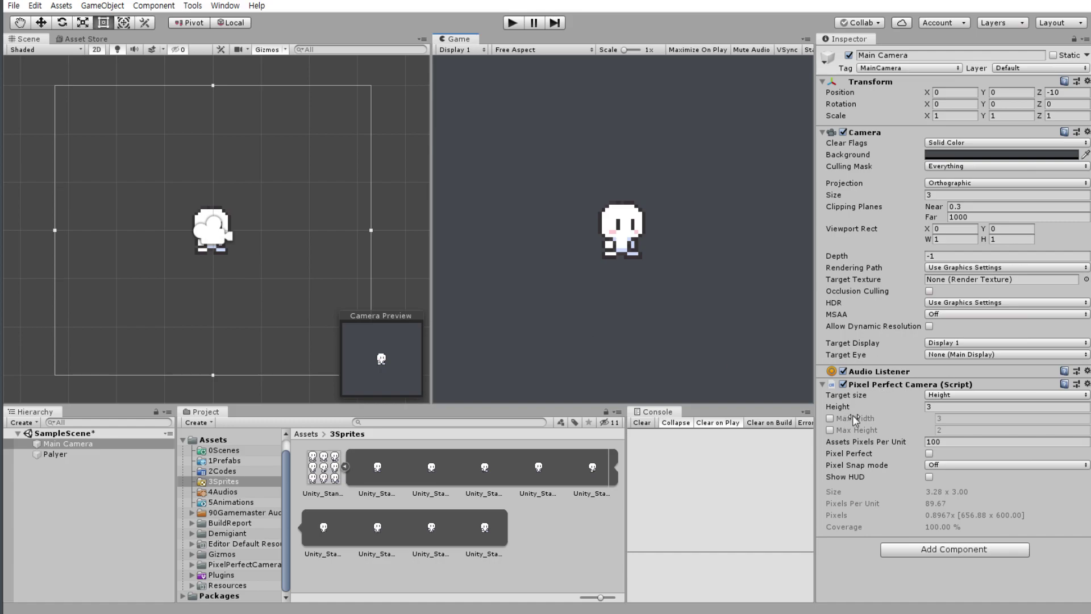
Set assets pixels per unit to 24 and enable pixel perfect rendering.
{"action": "left_click", "coordinate": [956, 442]}
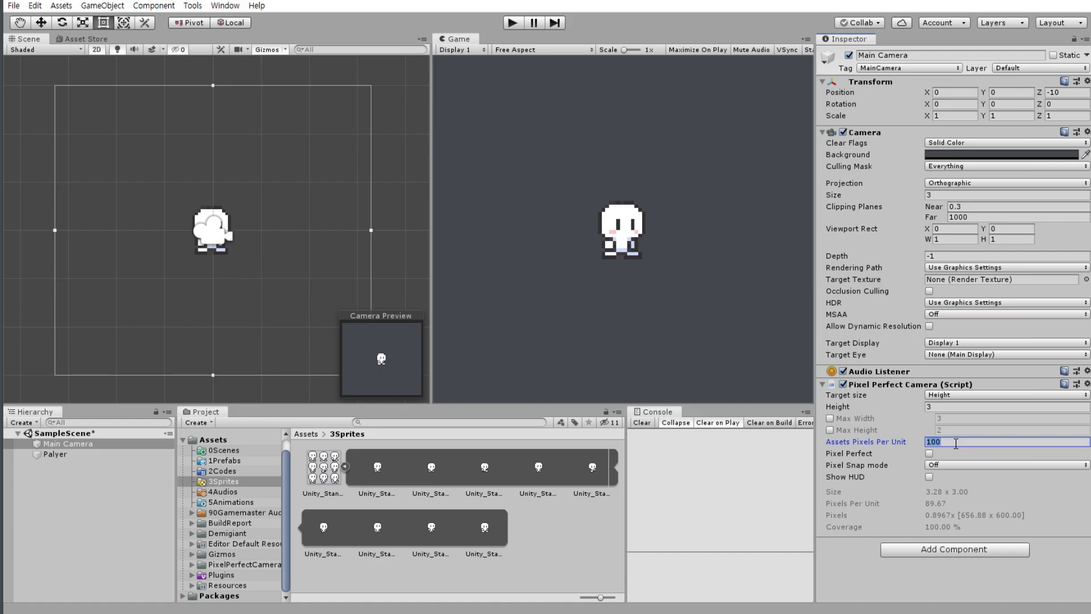
{"action": "type", "text": "24"}
{"action": "left_click", "coordinate": [930, 454]}
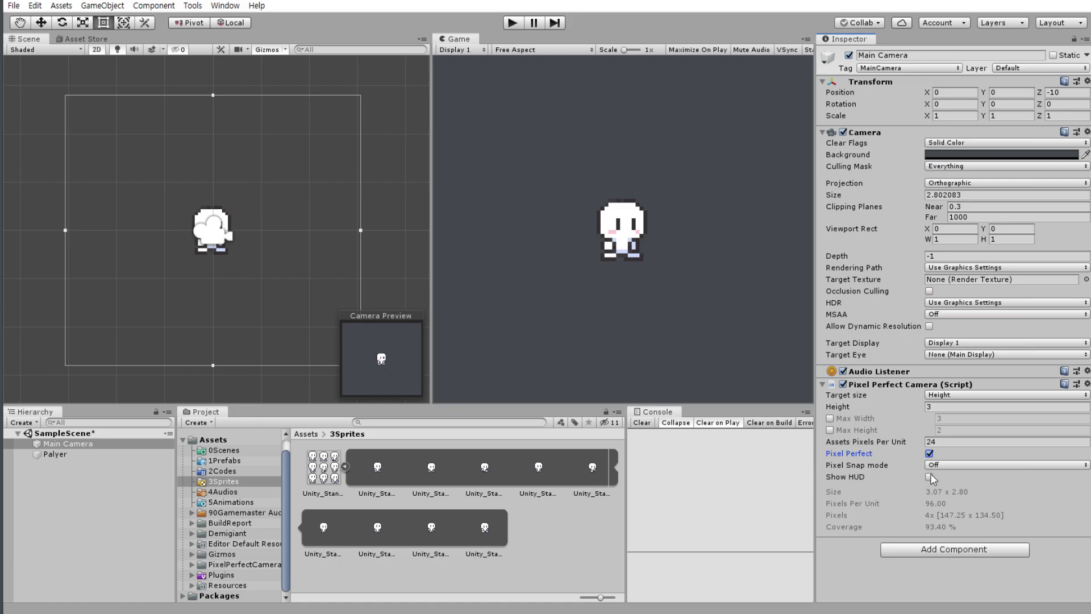
Toggle the Pixel Perfect Camera HUD in the Game view several times, leaving it off.
{"action": "left_click", "coordinate": [929, 477]}
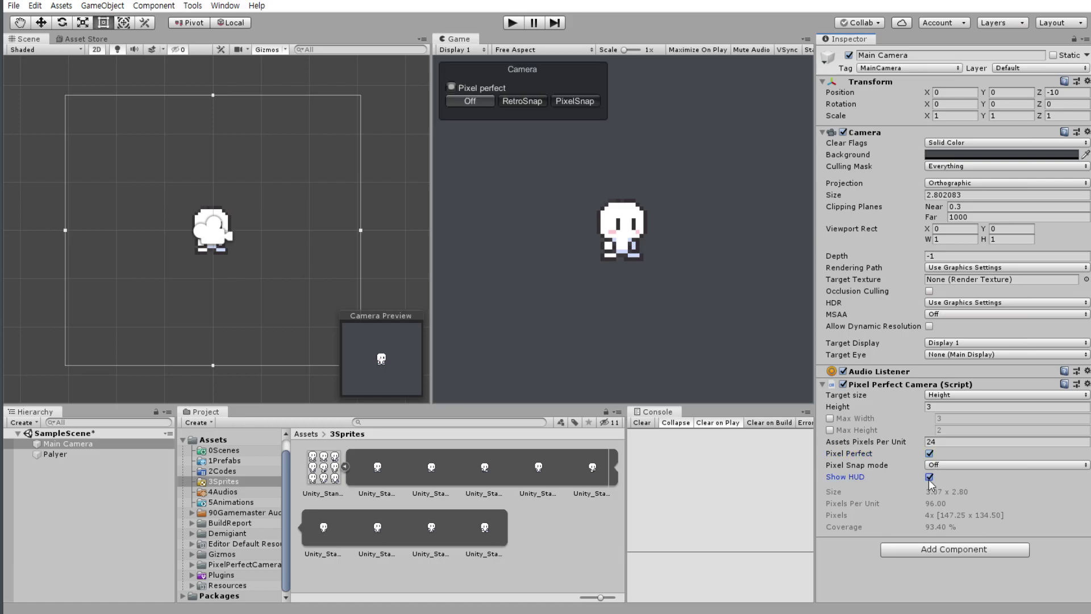
{"action": "left_click", "coordinate": [929, 477]}
{"action": "left_click", "coordinate": [929, 477]}
{"action": "left_click", "coordinate": [929, 477]}
{"action": "left_click", "coordinate": [929, 477]}
{"action": "left_click", "coordinate": [929, 477]}
{"action": "left_click", "coordinate": [929, 477]}
{"action": "left_click", "coordinate": [929, 478]}
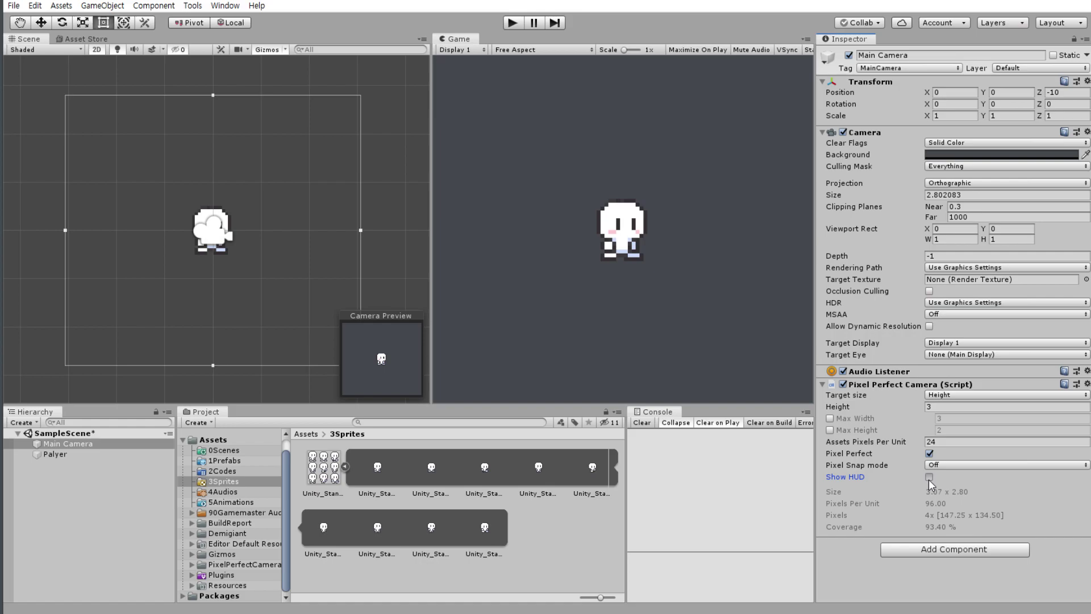
{"action": "left_click", "coordinate": [929, 478]}
{"action": "left_click", "coordinate": [929, 477]}
{"action": "left_click", "coordinate": [929, 478]}
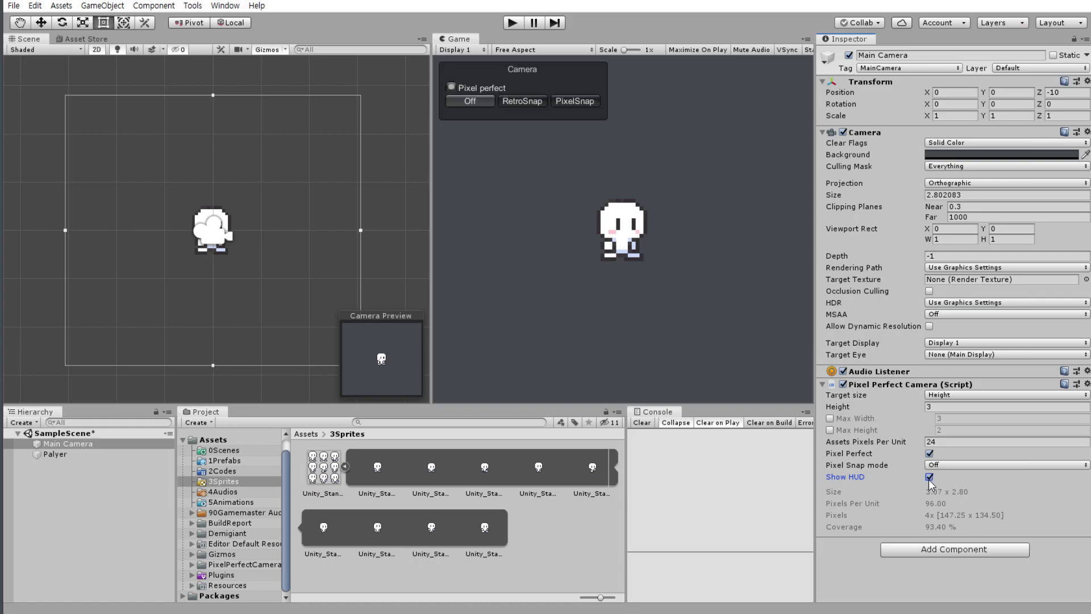
{"action": "left_click", "coordinate": [581, 101]}
{"action": "left_click", "coordinate": [929, 477]}
Set the snap mode to Pixel Snap and save the scene.
{"action": "left_click", "coordinate": [938, 465]}
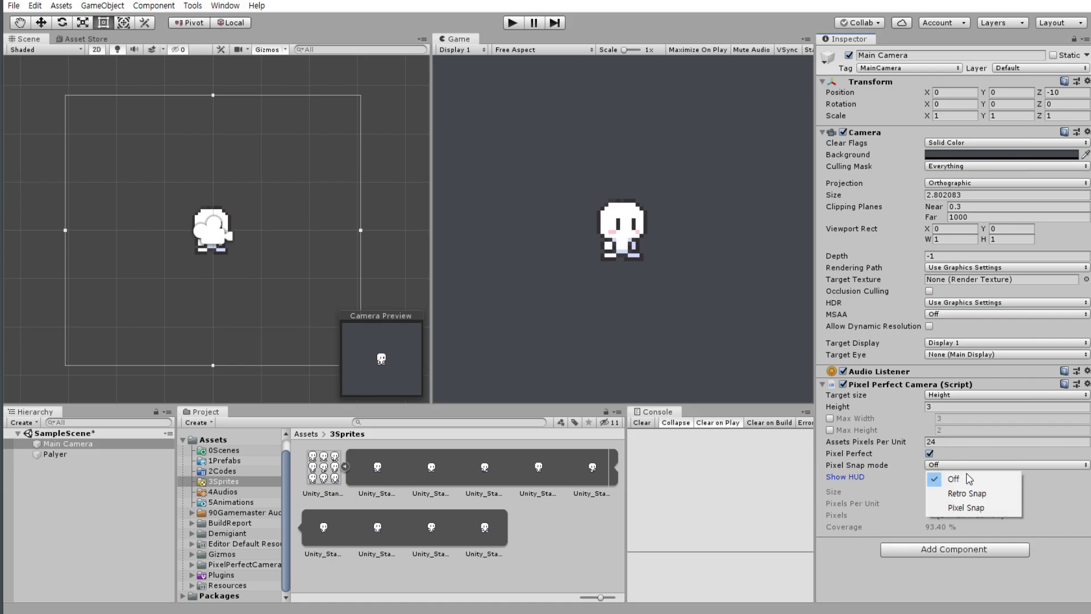
{"action": "left_click", "coordinate": [966, 507]}
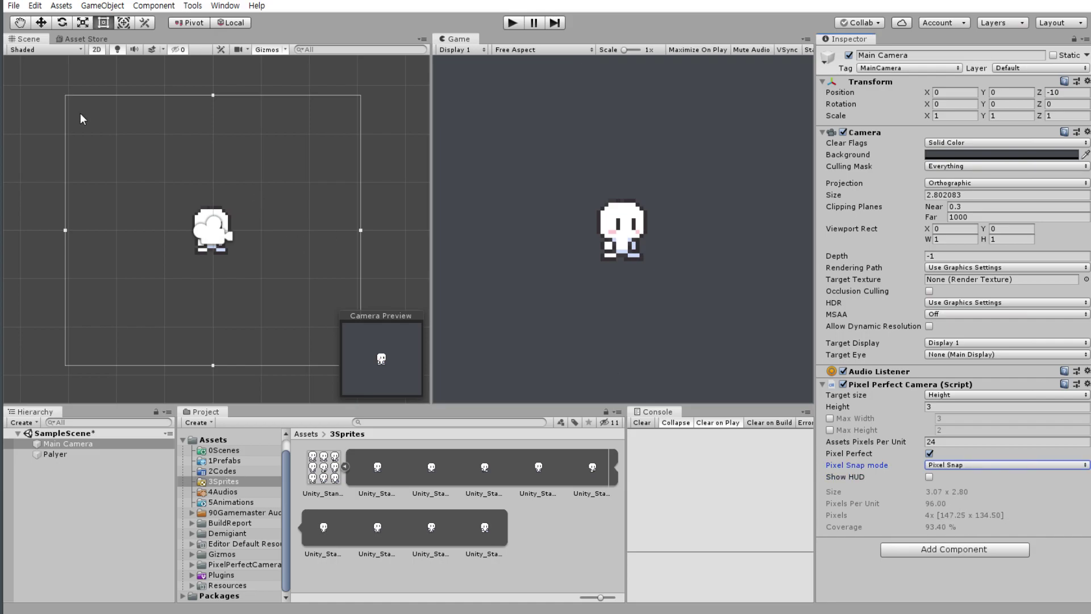
{"action": "left_click", "coordinate": [13, 5]}
{"action": "left_click", "coordinate": [46, 55]}
Save the project and briefly play-test the game, then stop it.
{"action": "left_click", "coordinate": [13, 6]}
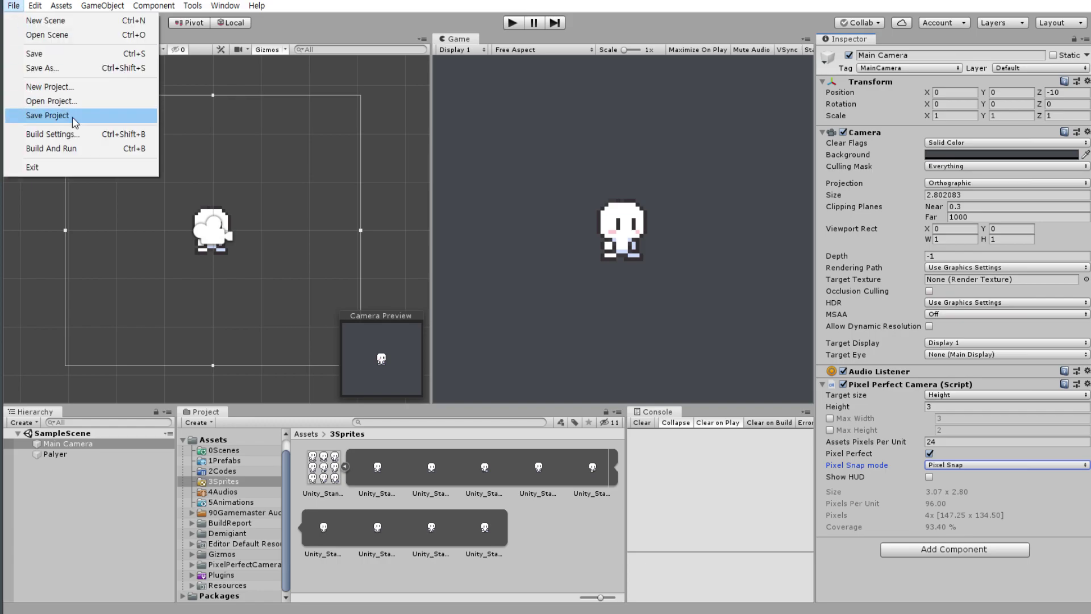
{"action": "left_click", "coordinate": [47, 115]}
{"action": "left_click", "coordinate": [512, 23]}
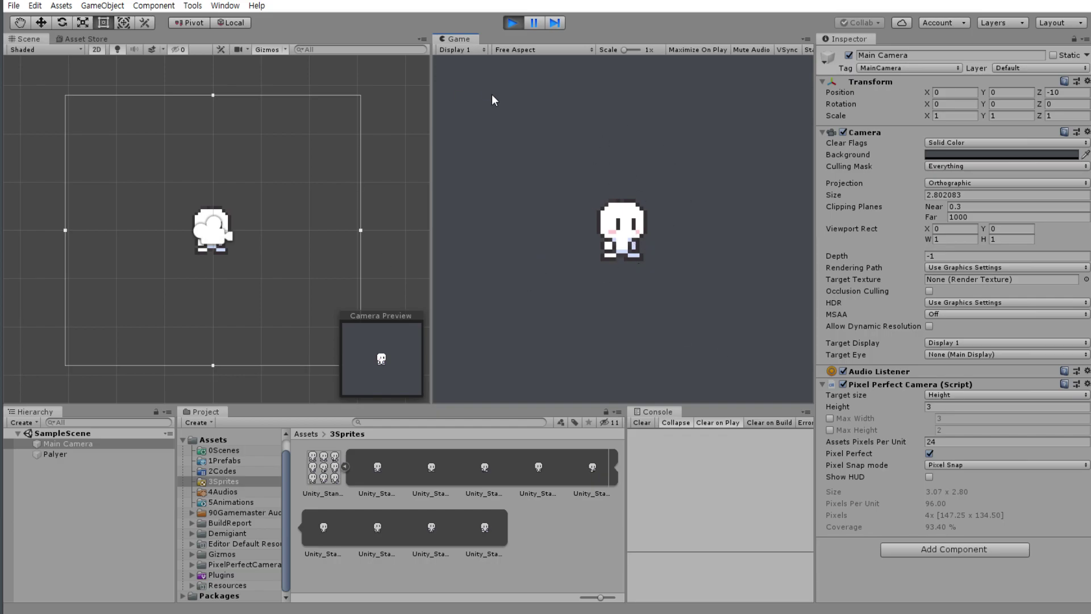
{"action": "left_click", "coordinate": [507, 27]}
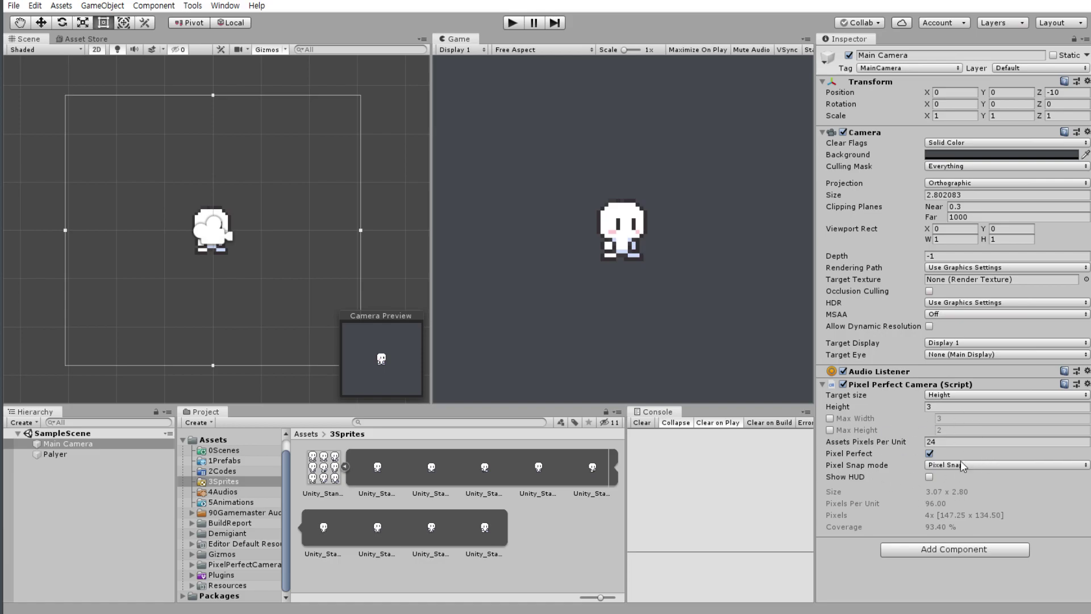
Widen the Scene view slightly and show the top-level Assets folder in the Project panel.
{"action": "left_click", "coordinate": [235, 8]}
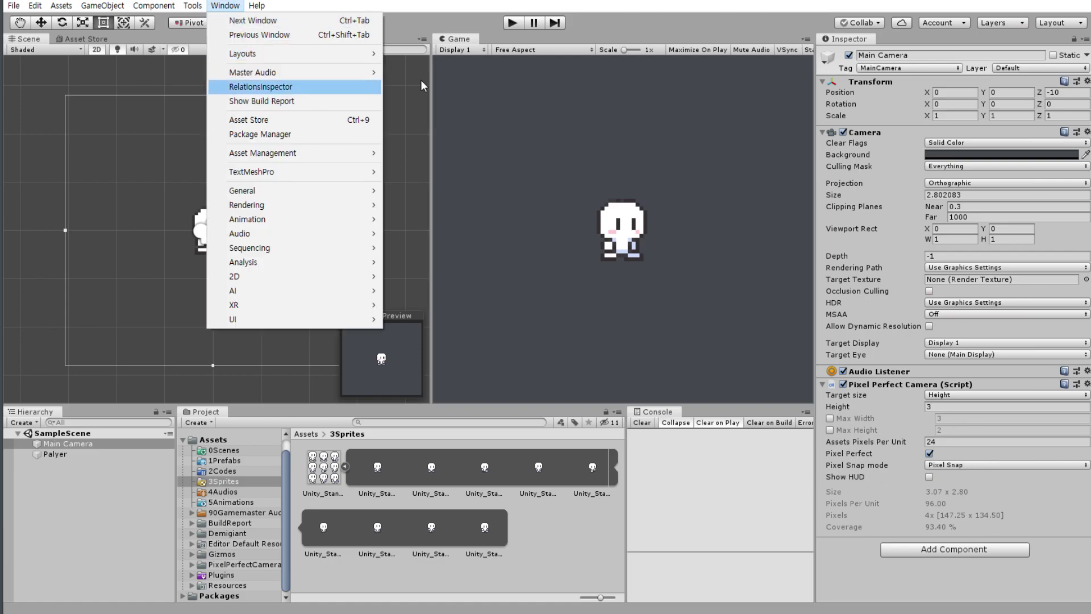
{"action": "left_click", "coordinate": [642, 27]}
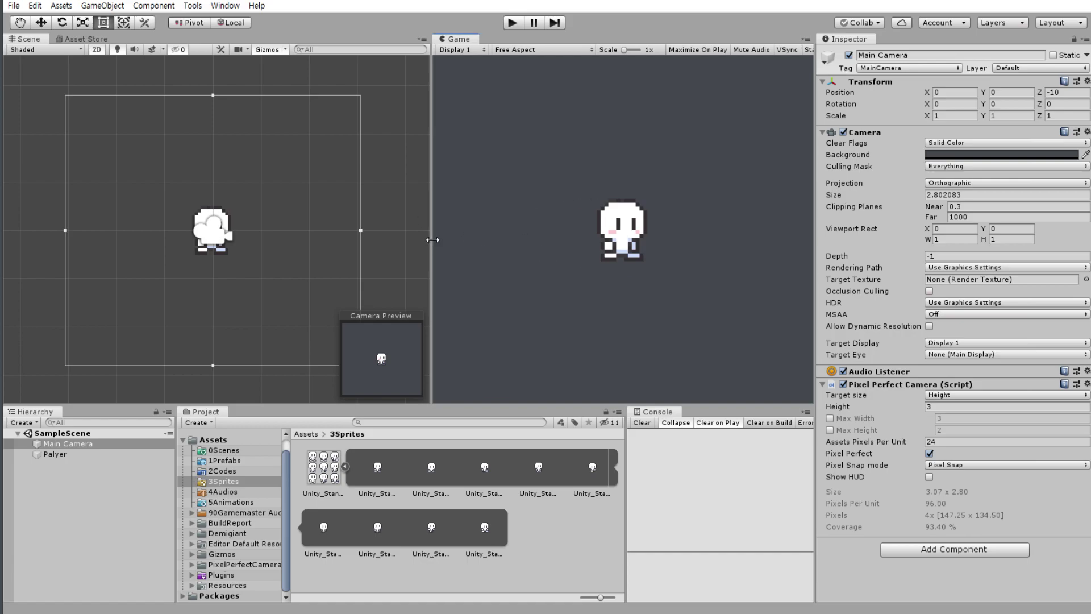
{"action": "left_click_drag", "start_coordinate": [435, 244], "coordinate": [442, 244]}
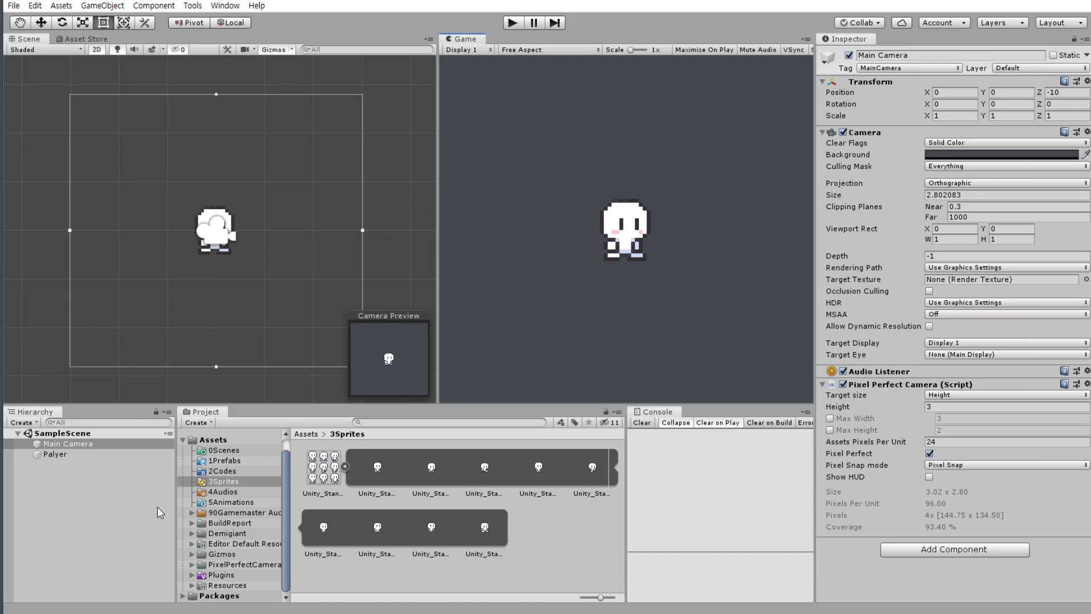
{"action": "left_click_drag", "start_coordinate": [285, 464], "coordinate": [286, 447]}
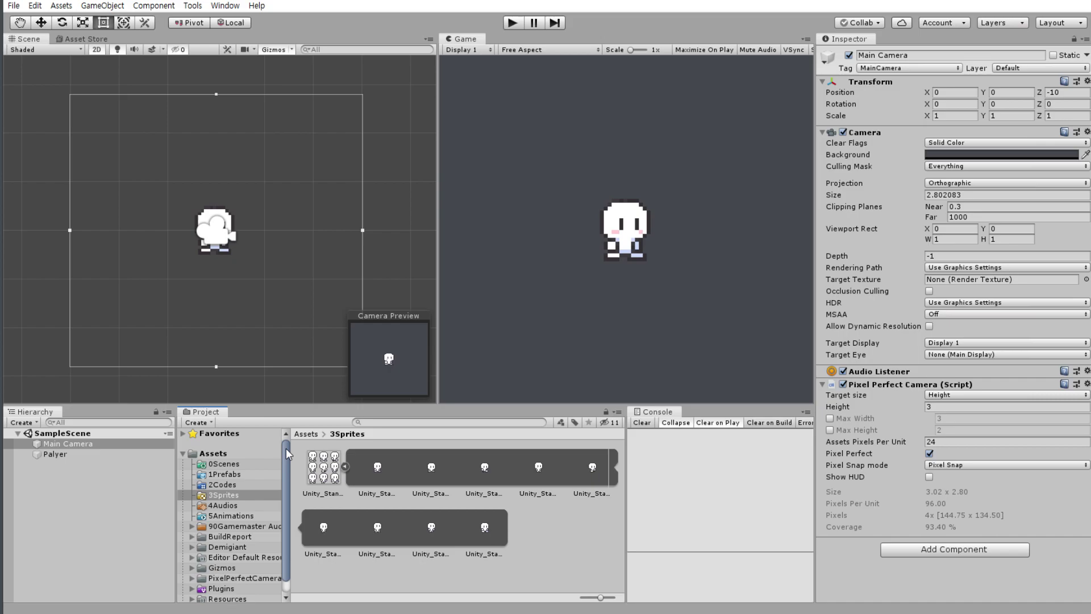
{"action": "left_click", "coordinate": [224, 454]}
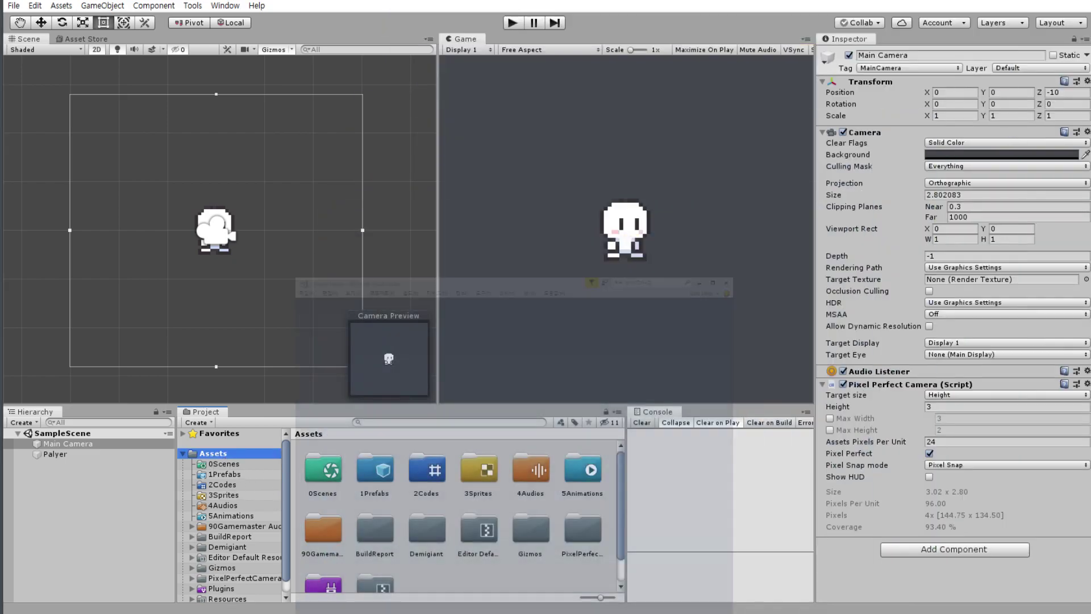
Select all the notes and add an NGUI line below the seven-entry asset list.
{"action": "key", "text": "ctrl+a"}
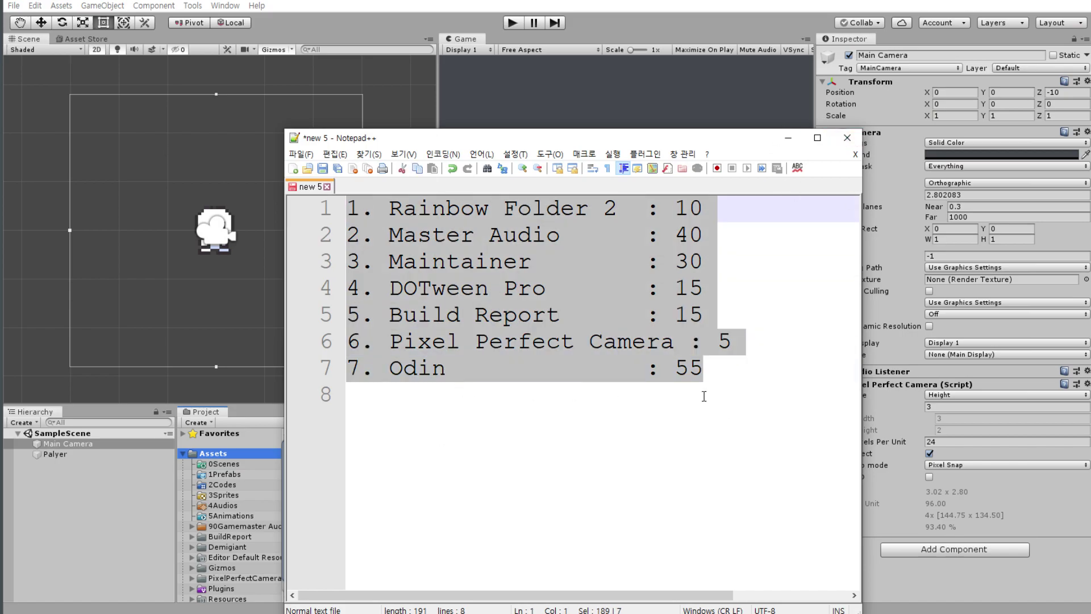
{"action": "left_click", "coordinate": [713, 370]}
{"action": "key", "text": "Return"}
{"action": "key", "text": "Return"}
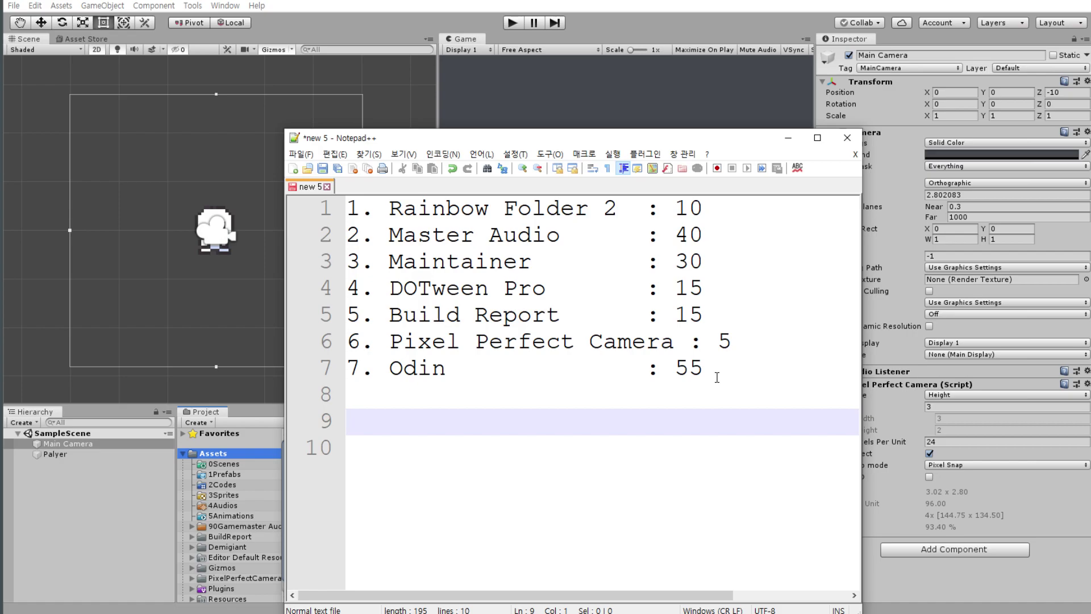
{"action": "type", "text": "NU"}
{"action": "key", "text": "BackSpace"}
{"action": "type", "text": "GUI"}
Delete the NGUI line and trailing blank lines, then minimize Notepad++.
{"action": "key", "text": "shift+Home"}
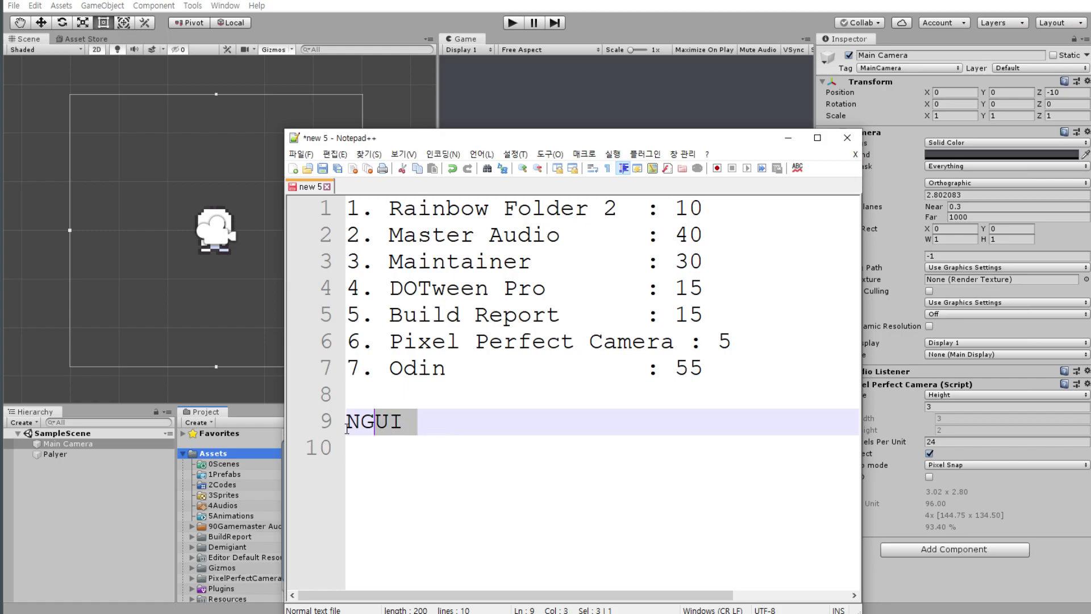
{"action": "key", "text": "BackSpace"}
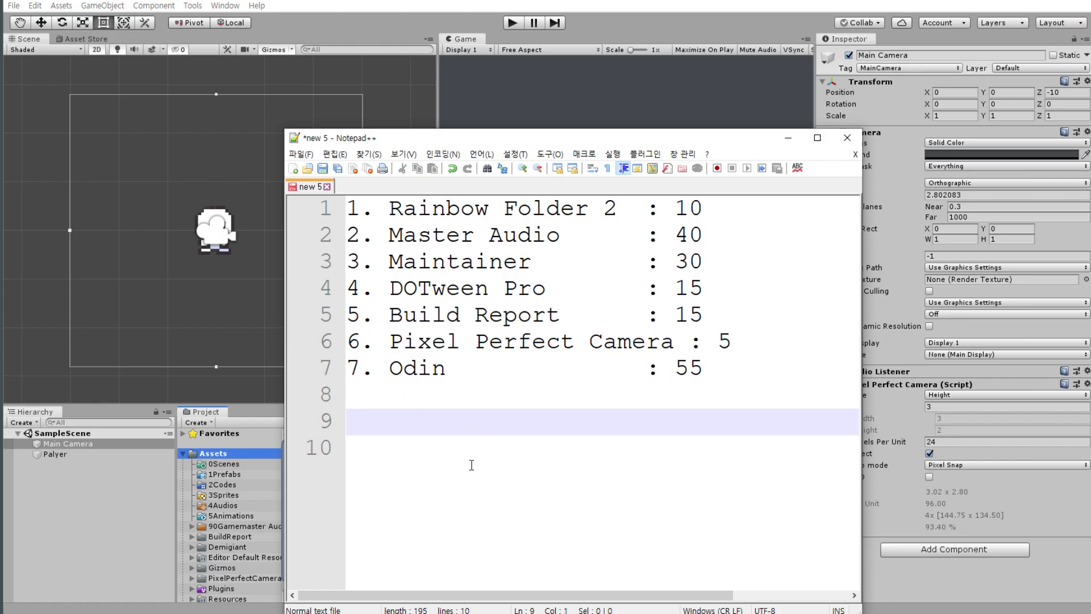
{"action": "left_click", "coordinate": [470, 463]}
{"action": "left_click_drag", "start_coordinate": [373, 421], "coordinate": [482, 535]}
{"action": "key", "text": "BackSpace"}
{"action": "key", "text": "BackSpace"}
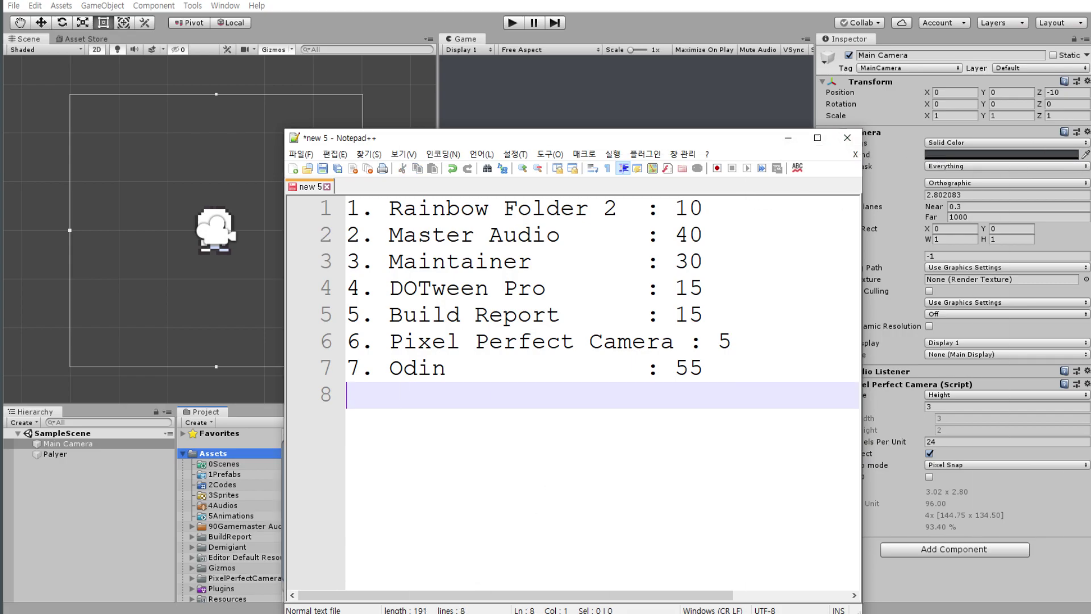
{"action": "left_click", "coordinate": [775, 139]}
Open File > Build Settings and select Android in the Platform list.
{"action": "left_click", "coordinate": [14, 6]}
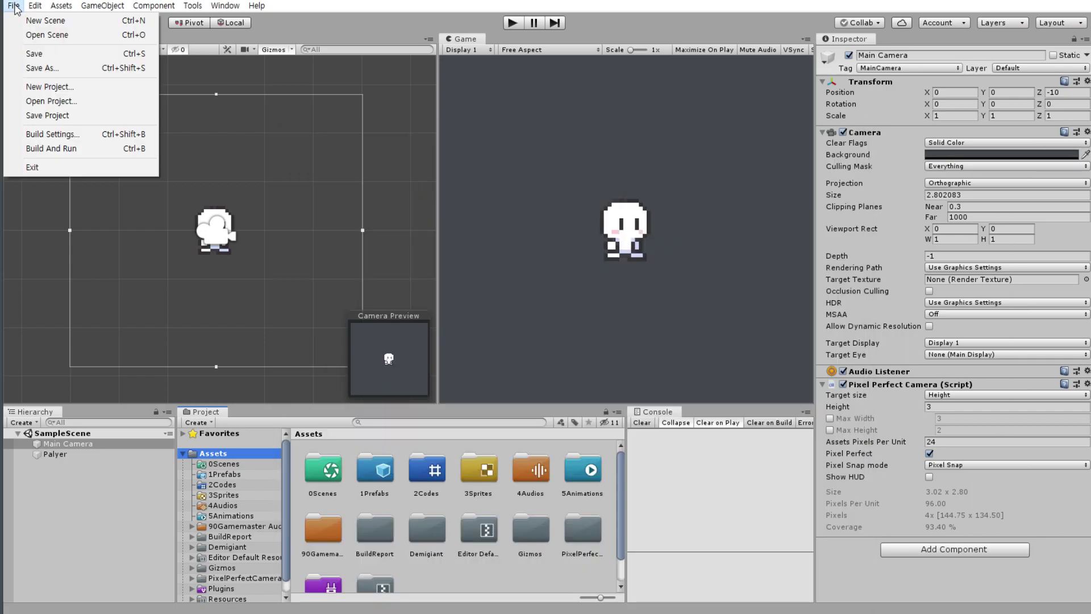
{"action": "left_click", "coordinate": [34, 54]}
{"action": "left_click", "coordinate": [10, 6]}
{"action": "left_click", "coordinate": [64, 135]}
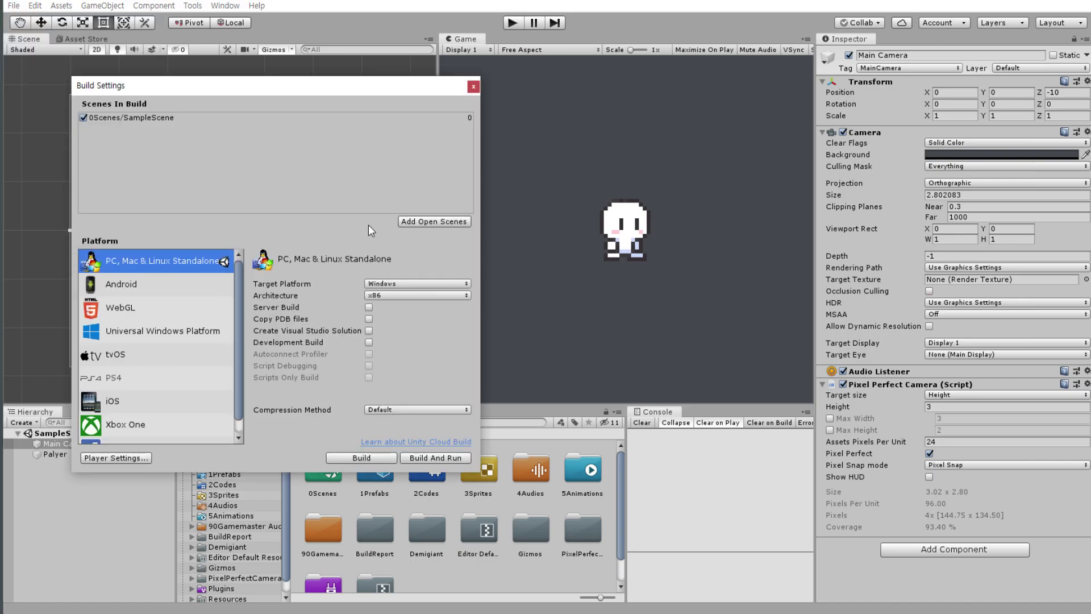
{"action": "left_click", "coordinate": [154, 283]}
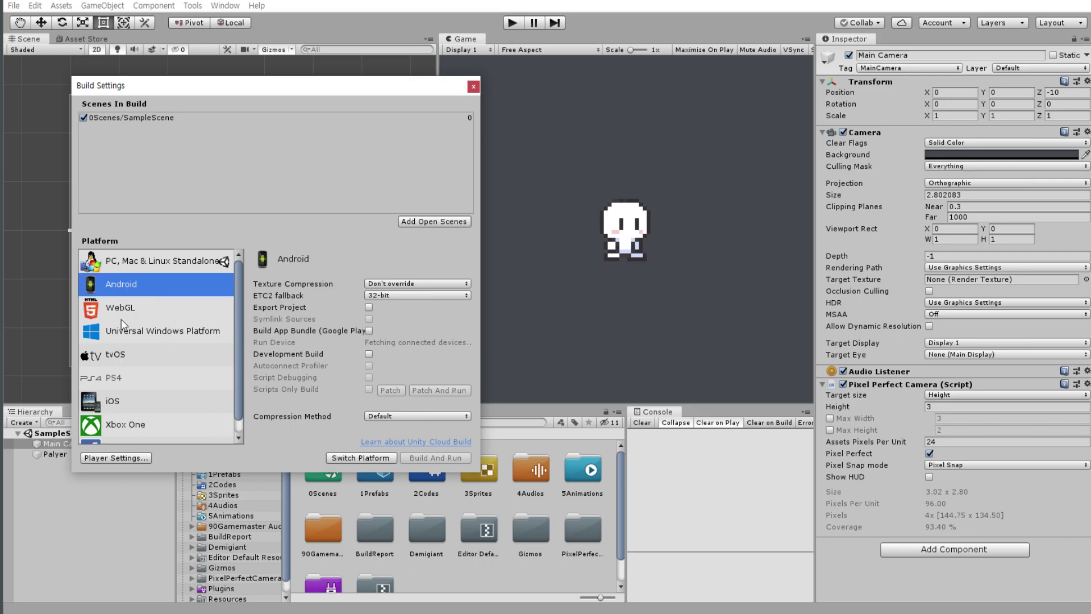
Switch the platform to Android, reload the modified solution in Visual Studio, and return to Unity.
{"action": "left_click", "coordinate": [342, 459]}
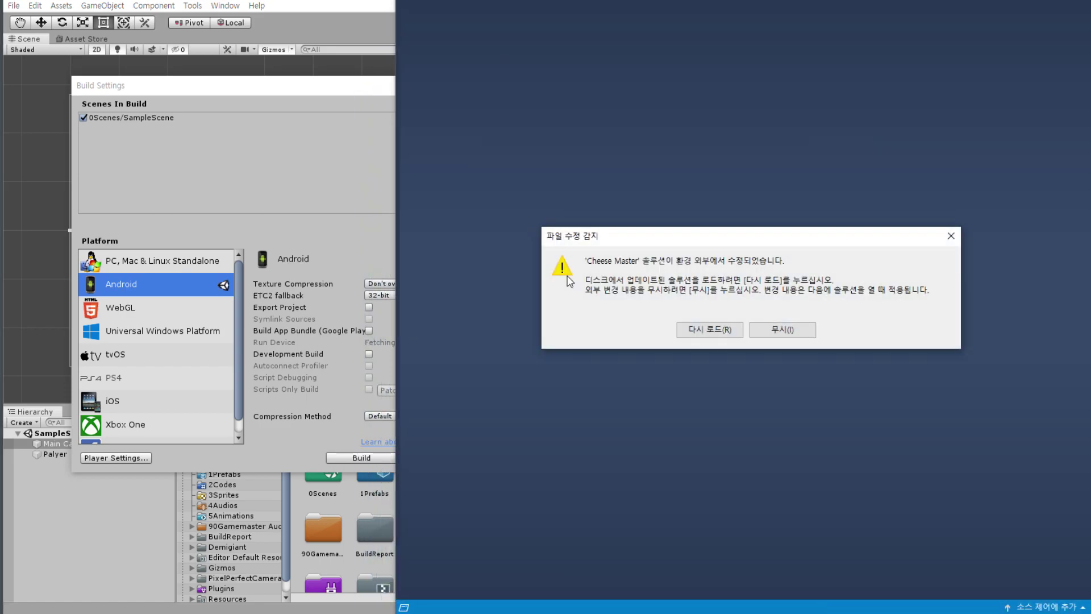
{"action": "left_click", "coordinate": [723, 332]}
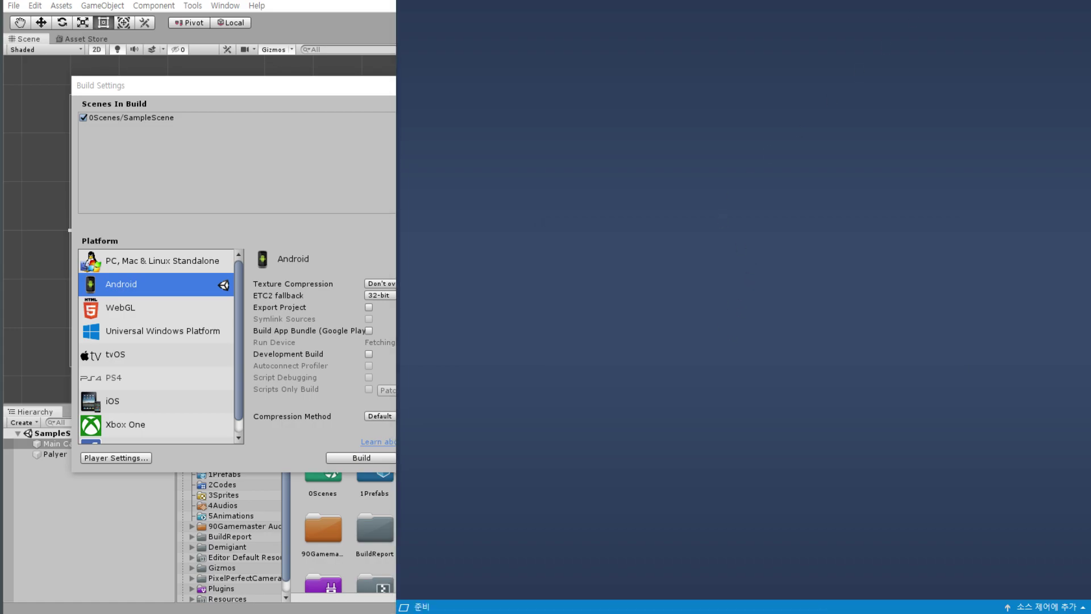
{"action": "key", "text": "alt+Tab"}
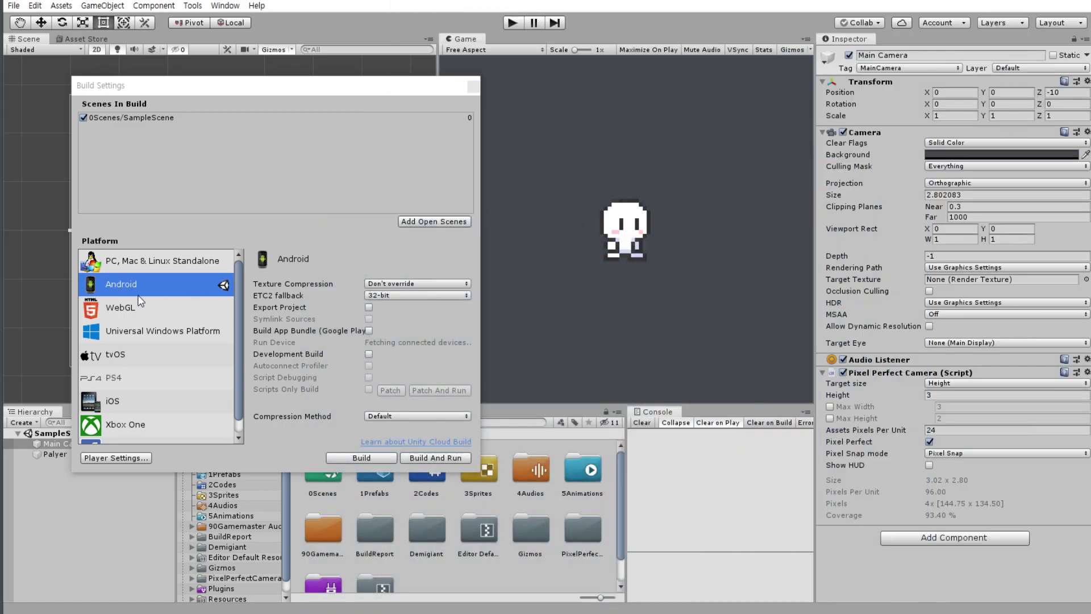
Open Player Settings, reposition and shrink the Project Settings window, and show the Player page.
{"action": "left_click", "coordinate": [113, 458]}
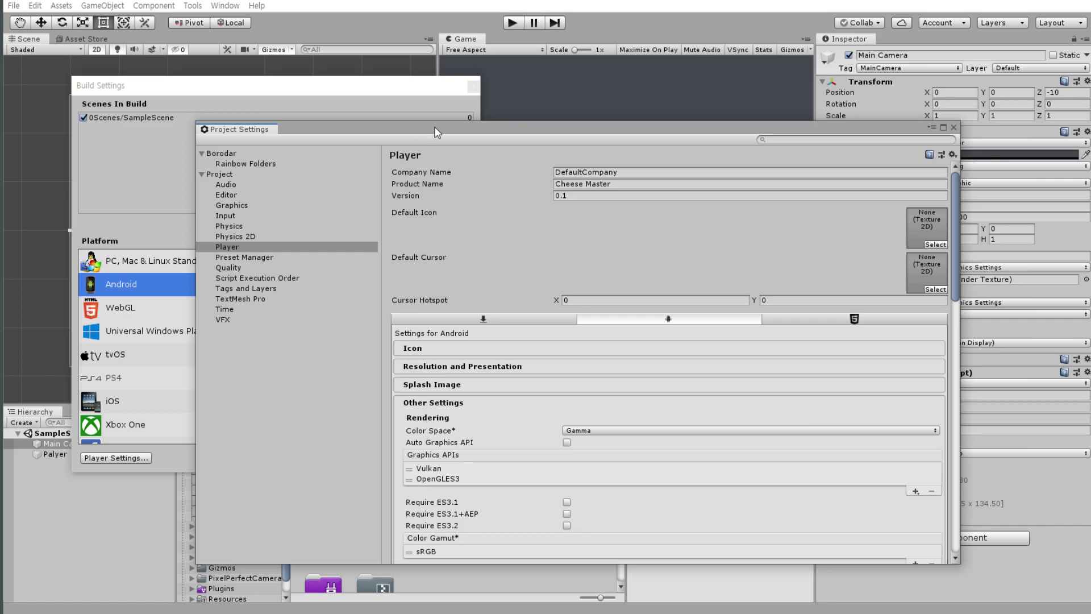
{"action": "left_click_drag", "start_coordinate": [435, 129], "coordinate": [445, 101]}
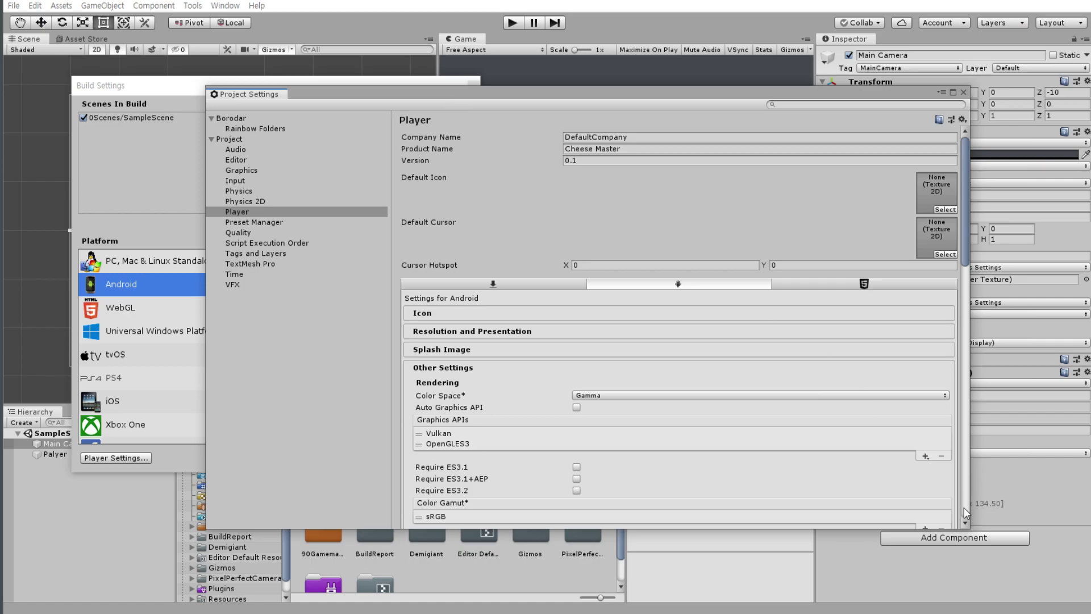
{"action": "left_click_drag", "start_coordinate": [969, 527], "coordinate": [807, 572]}
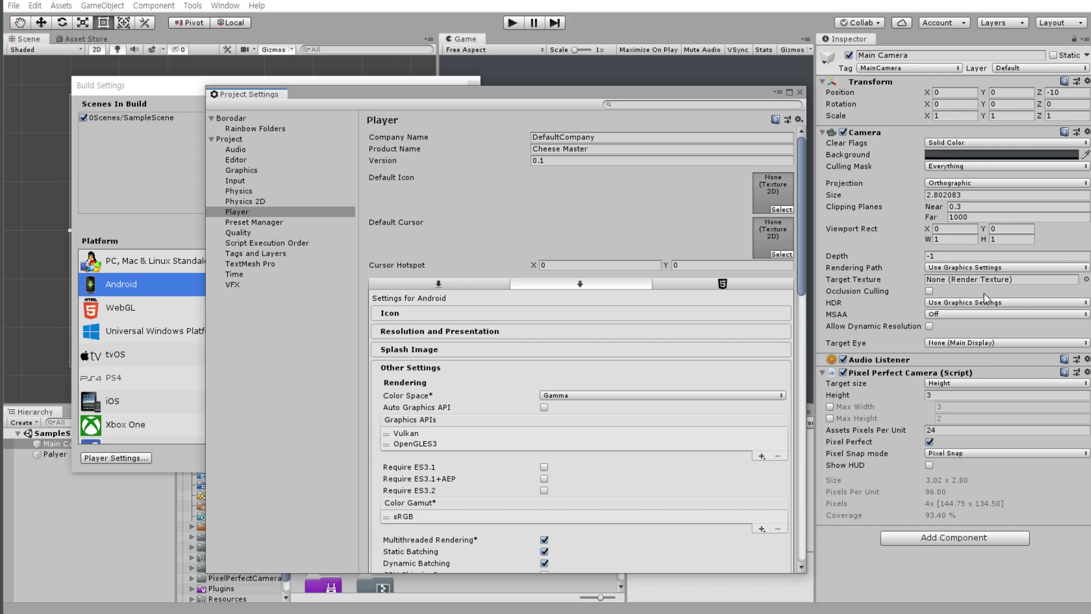
{"action": "left_click_drag", "start_coordinate": [484, 92], "coordinate": [513, 60]}
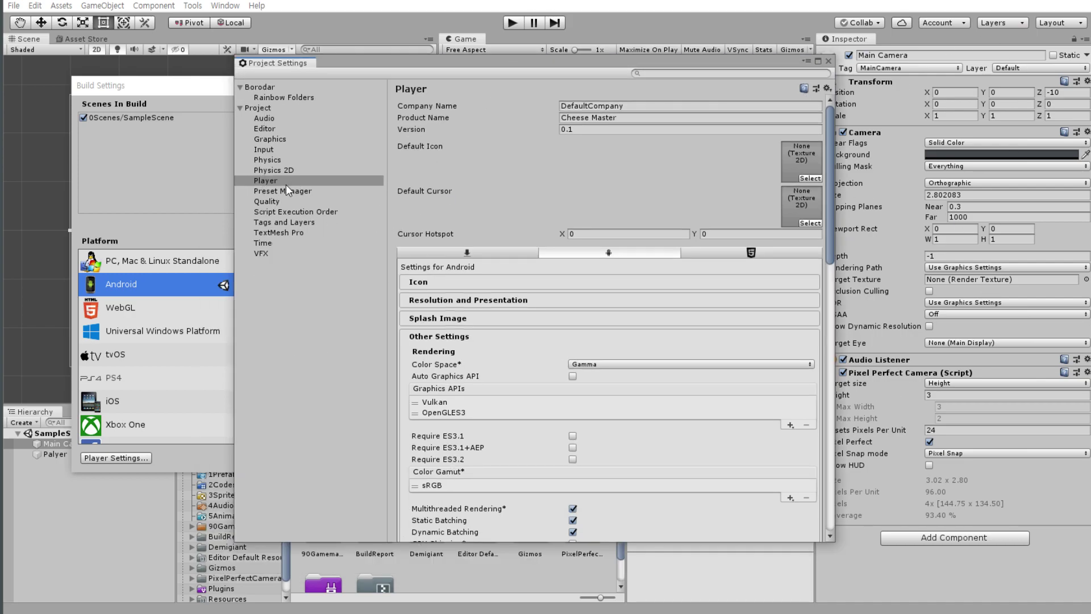
{"action": "left_click", "coordinate": [287, 182]}
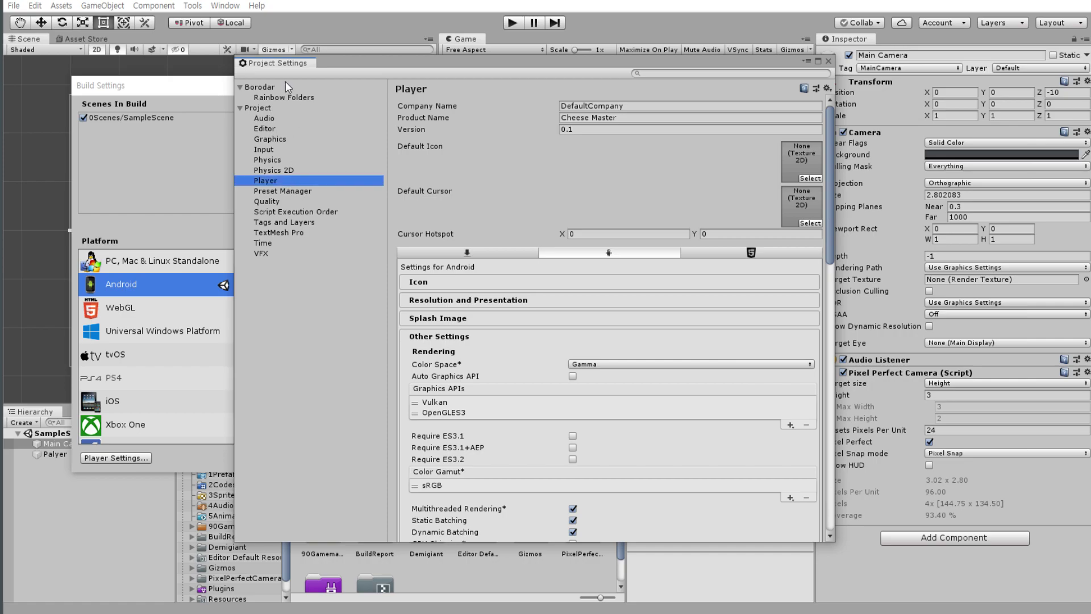
Change Company Name to EvilDoc, confirming product Cheese Master and version 0.1.
{"action": "left_click", "coordinate": [605, 106]}
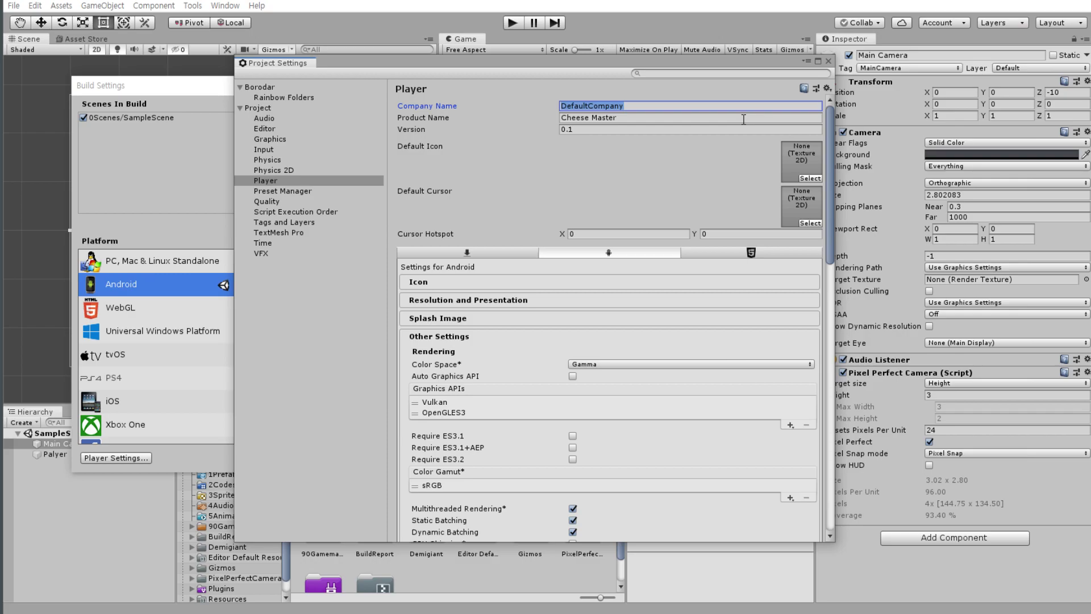
{"action": "type", "text": "Evil"}
{"action": "type", "text": "Doc"}
{"action": "left_click", "coordinate": [744, 118]}
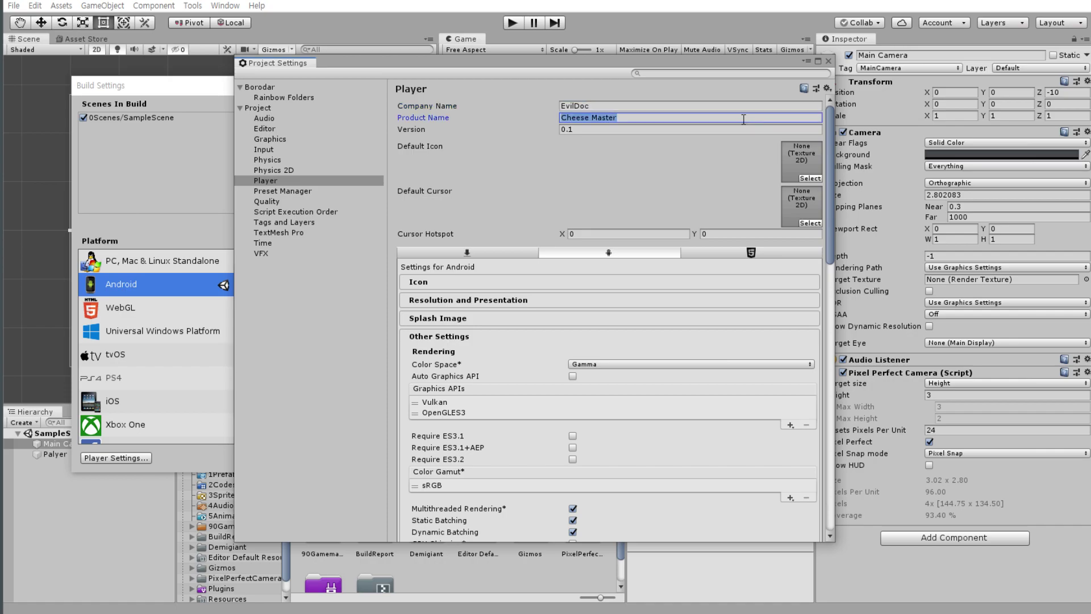
{"action": "left_click", "coordinate": [583, 130]}
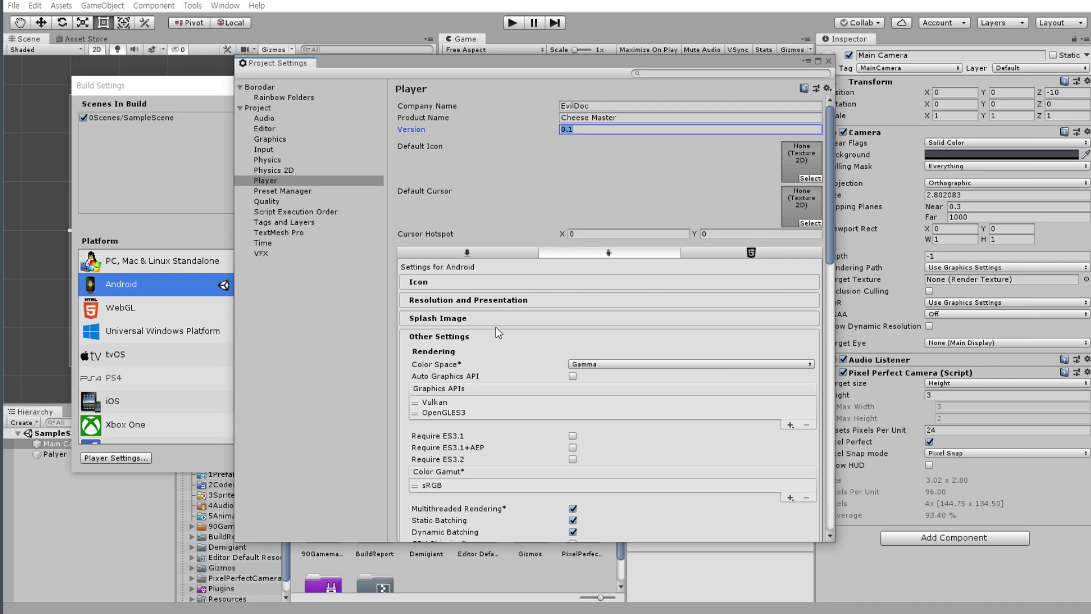
{"action": "left_click", "coordinate": [523, 281]}
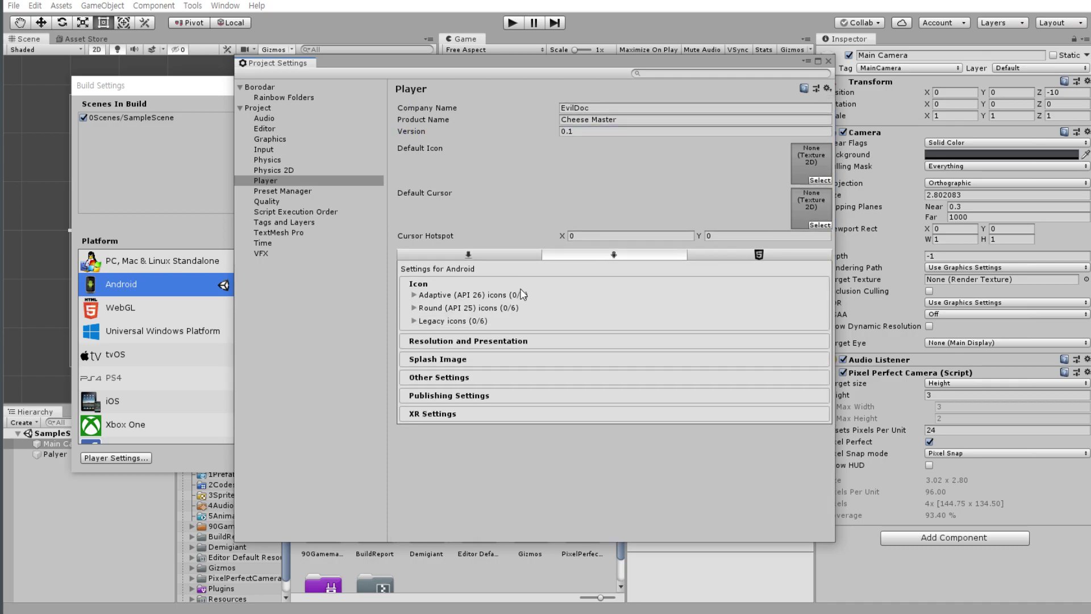
Keep Default Orientation on Auto Rotation and untick Portrait and Portrait Upside Down.
{"action": "left_click", "coordinate": [510, 302]}
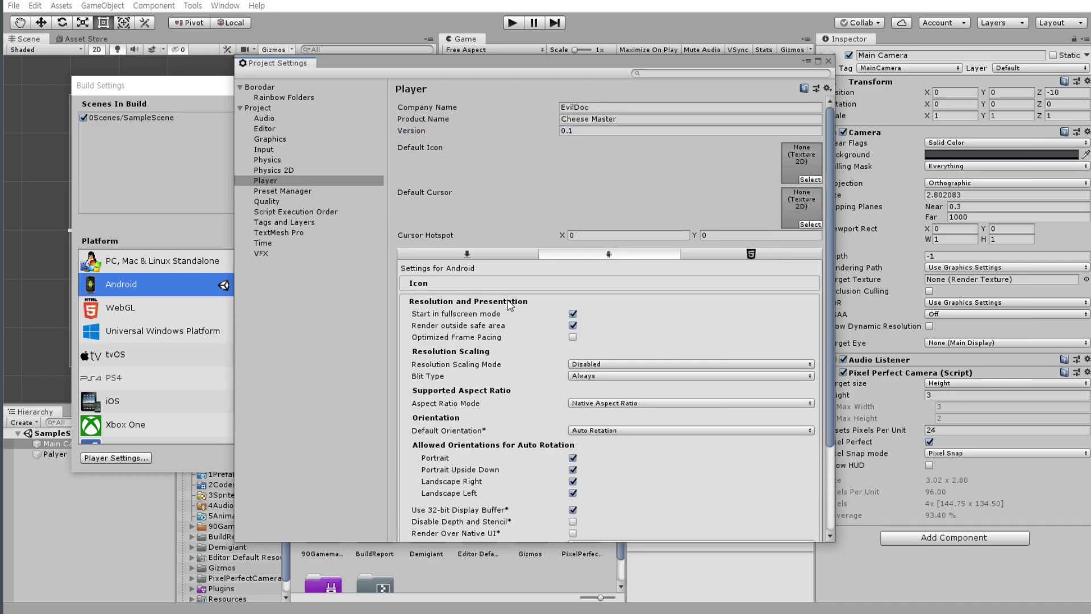
{"action": "scroll", "coordinate": [507, 313], "scroll_direction": "down", "scroll_amount": 1}
{"action": "scroll", "coordinate": [597, 315], "scroll_direction": "down", "scroll_amount": 1}
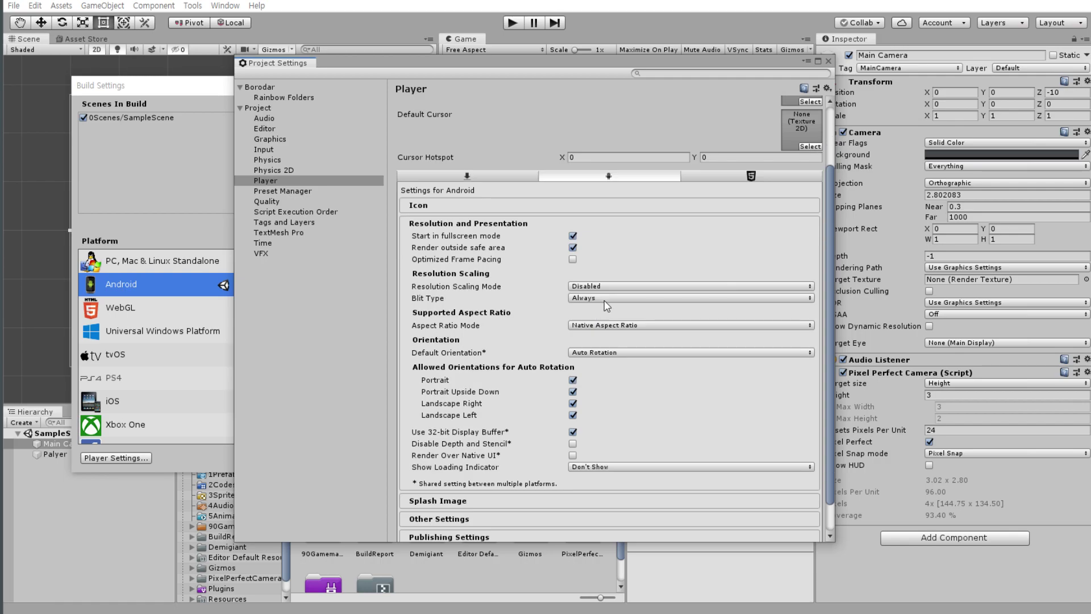
{"action": "left_click", "coordinate": [573, 379]}
{"action": "left_click", "coordinate": [591, 353]}
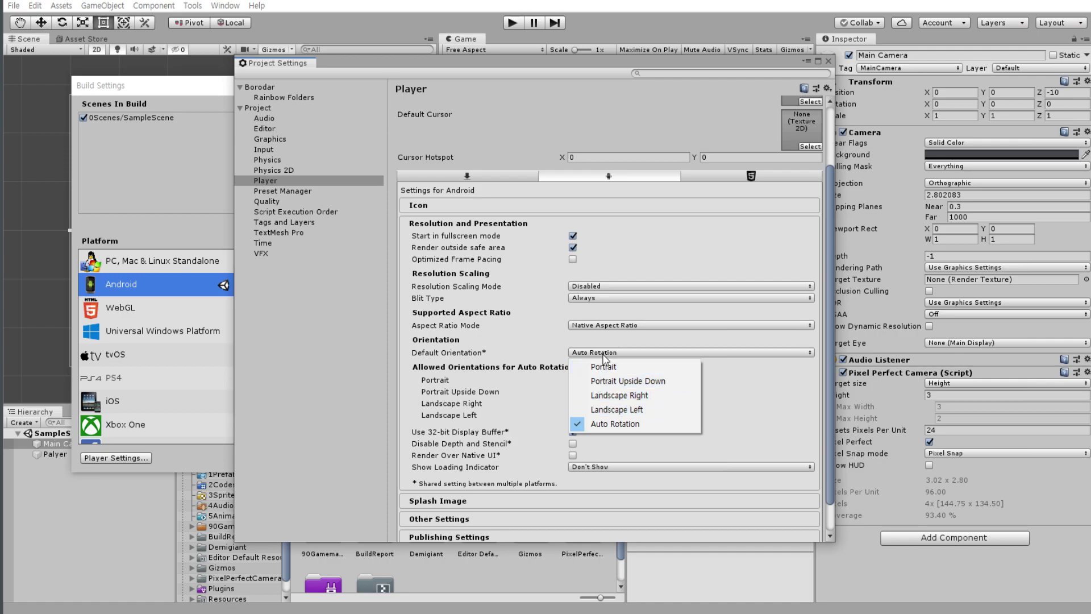
{"action": "left_click", "coordinate": [412, 405]}
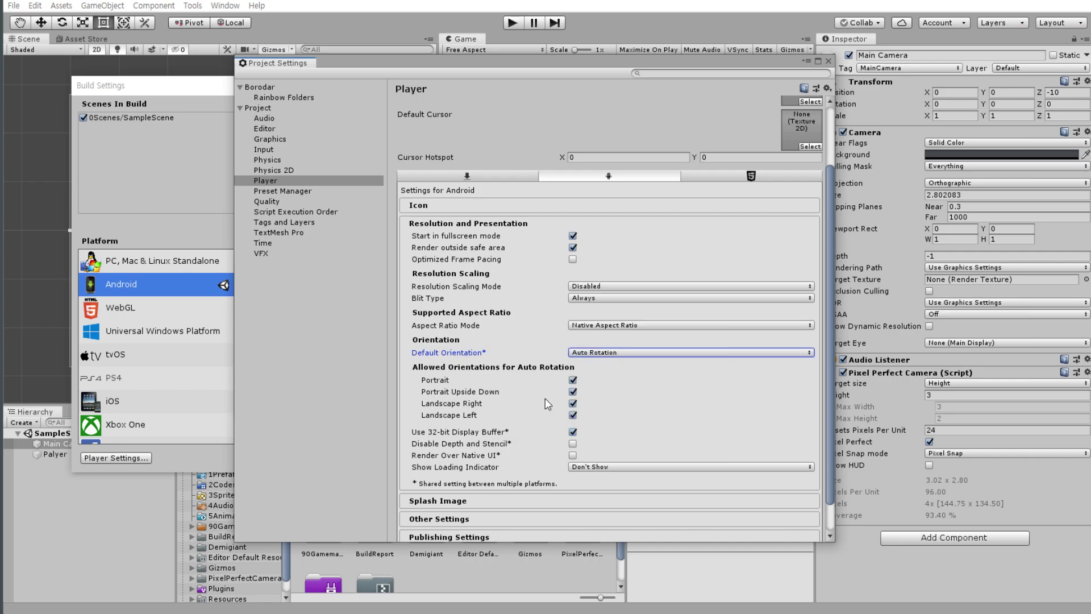
{"action": "left_click", "coordinate": [572, 392]}
{"action": "left_click", "coordinate": [573, 380]}
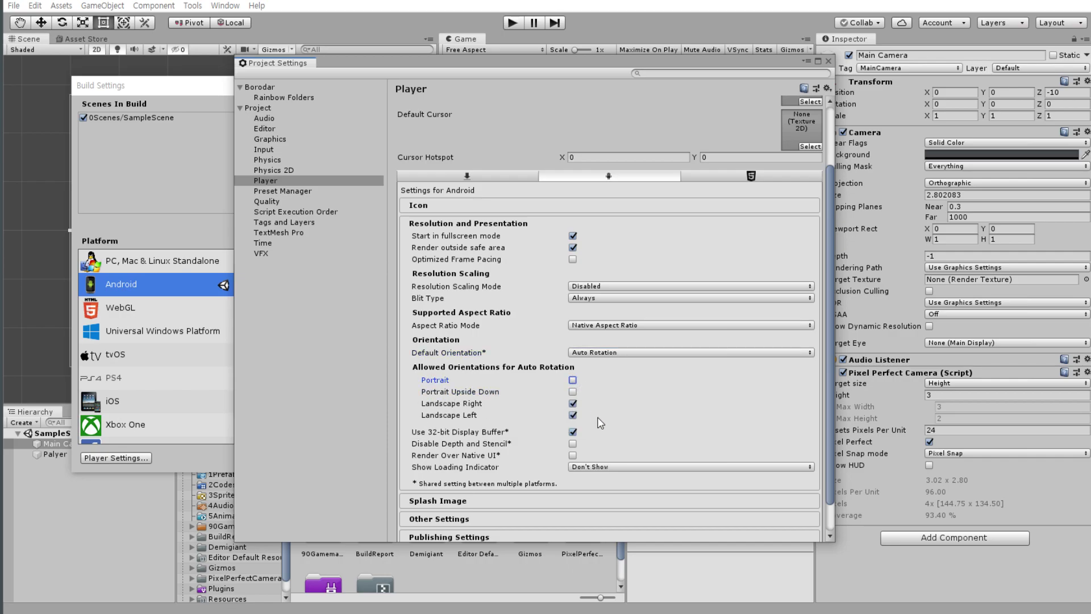
{"action": "scroll", "coordinate": [617, 378], "scroll_direction": "down", "scroll_amount": 2}
{"action": "left_click", "coordinate": [452, 465]}
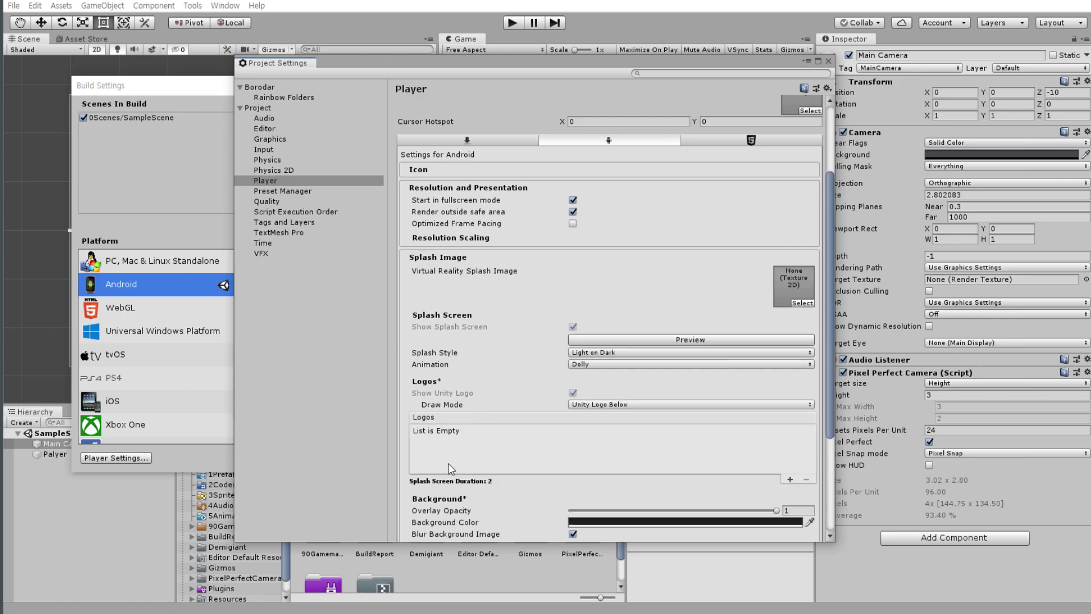
{"action": "left_click", "coordinate": [459, 207]}
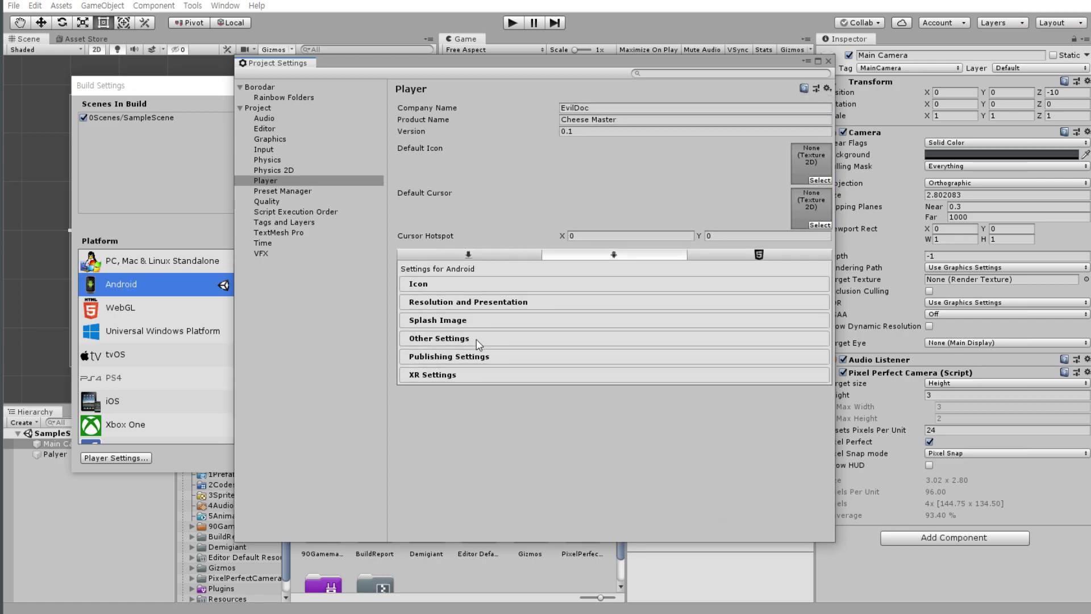
Expand Other Settings and set the Scripting Backend to IL2CPP.
{"action": "left_click", "coordinate": [453, 339]}
{"action": "scroll", "coordinate": [527, 351], "scroll_direction": "down", "scroll_amount": 5}
{"action": "scroll", "coordinate": [537, 313], "scroll_direction": "down", "scroll_amount": 5}
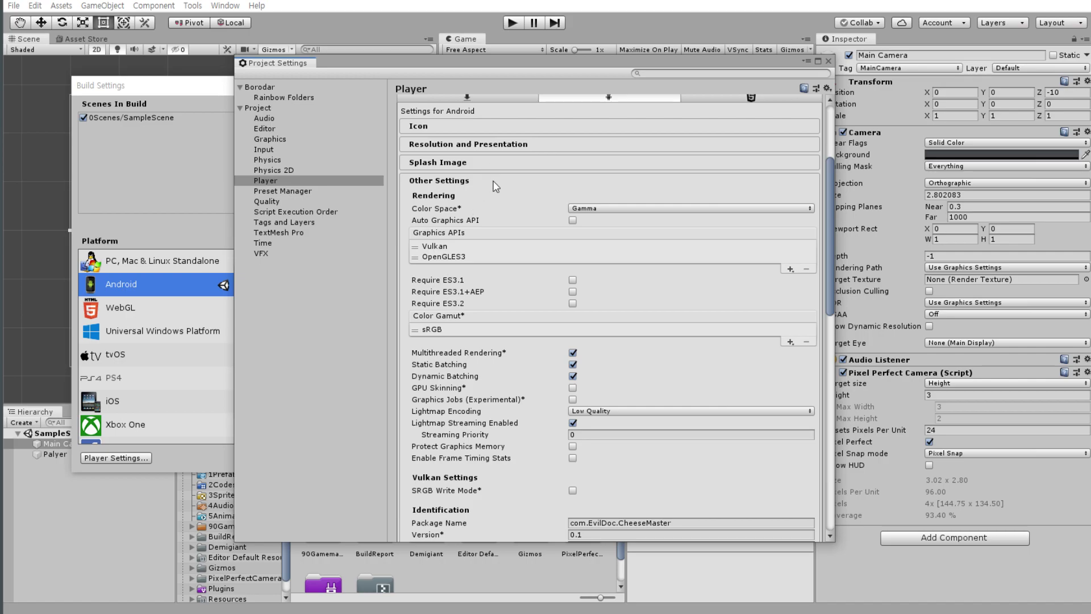
{"action": "scroll", "coordinate": [493, 187], "scroll_direction": "down", "scroll_amount": 3}
{"action": "scroll", "coordinate": [492, 187], "scroll_direction": "down", "scroll_amount": 4}
{"action": "scroll", "coordinate": [489, 187], "scroll_direction": "down", "scroll_amount": 1}
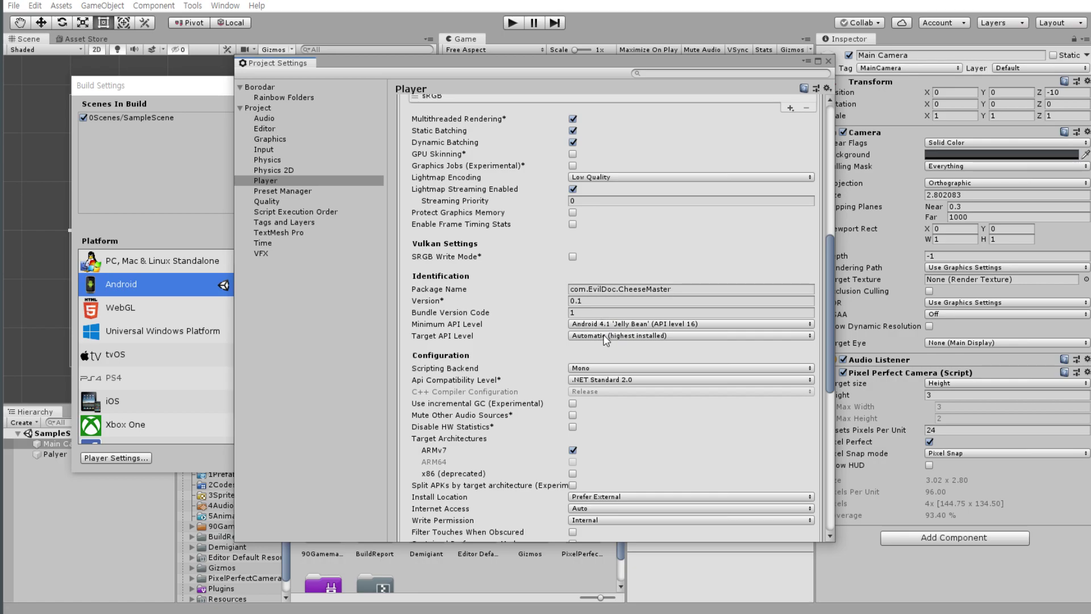
{"action": "scroll", "coordinate": [600, 352], "scroll_direction": "down", "scroll_amount": 3}
{"action": "left_click", "coordinate": [577, 289]}
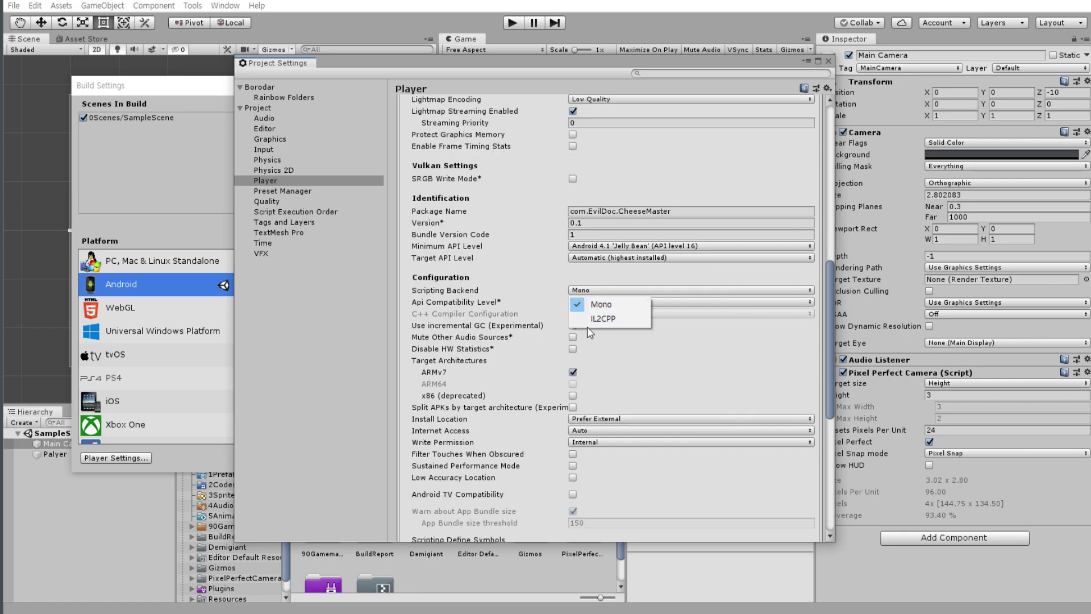
{"action": "left_click", "coordinate": [614, 319]}
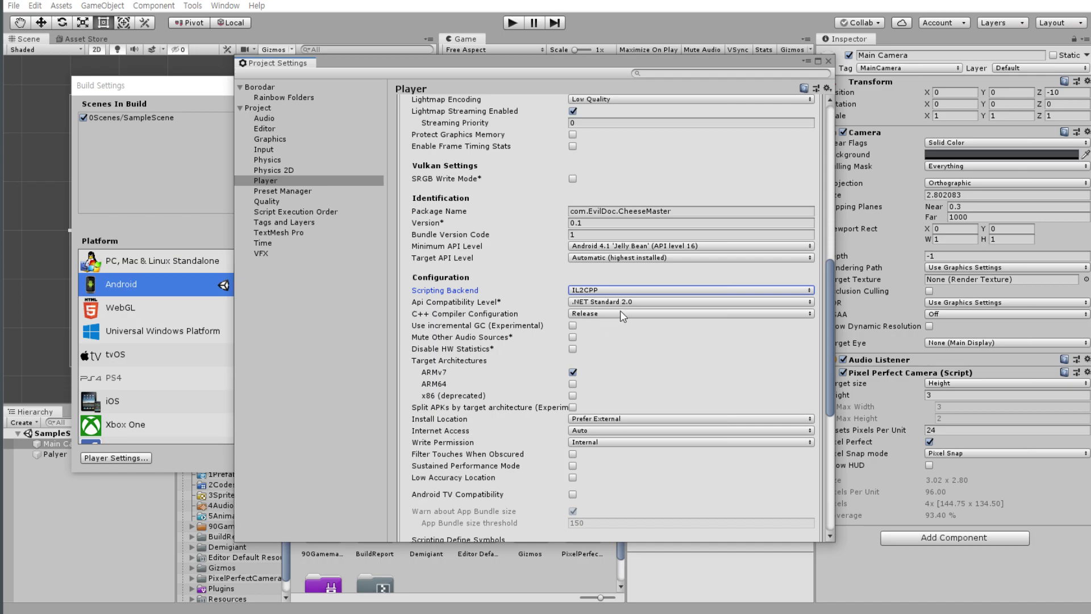
Leave API compatibility level unchanged and keep C++ Compiler Configuration on Release.
{"action": "left_click", "coordinate": [626, 304]}
{"action": "left_click", "coordinate": [638, 302]}
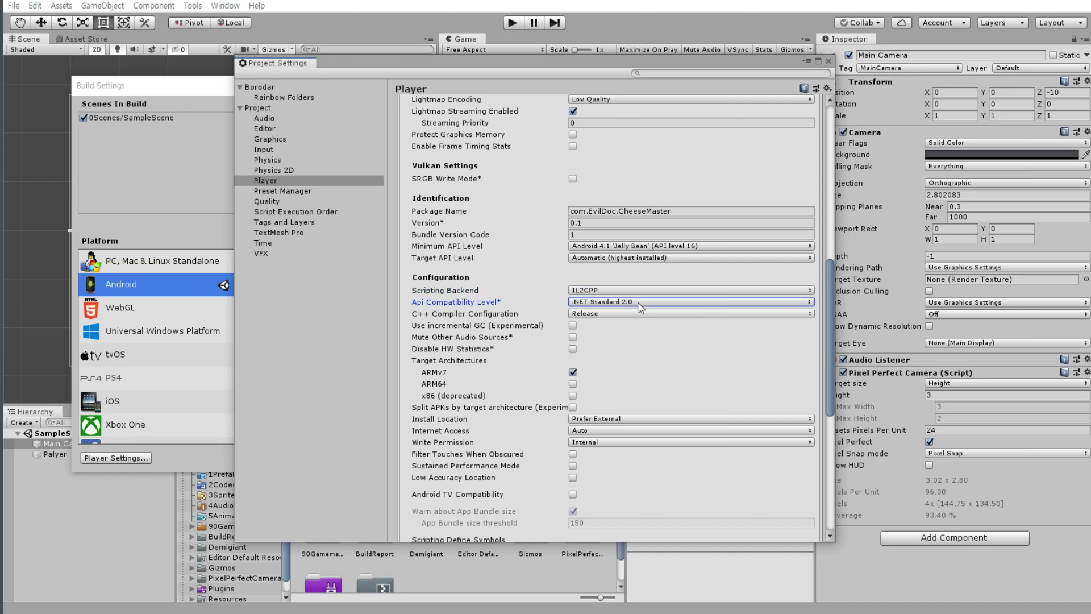
{"action": "left_click", "coordinate": [627, 315]}
{"action": "left_click", "coordinate": [624, 314]}
{"action": "left_click", "coordinate": [624, 314]}
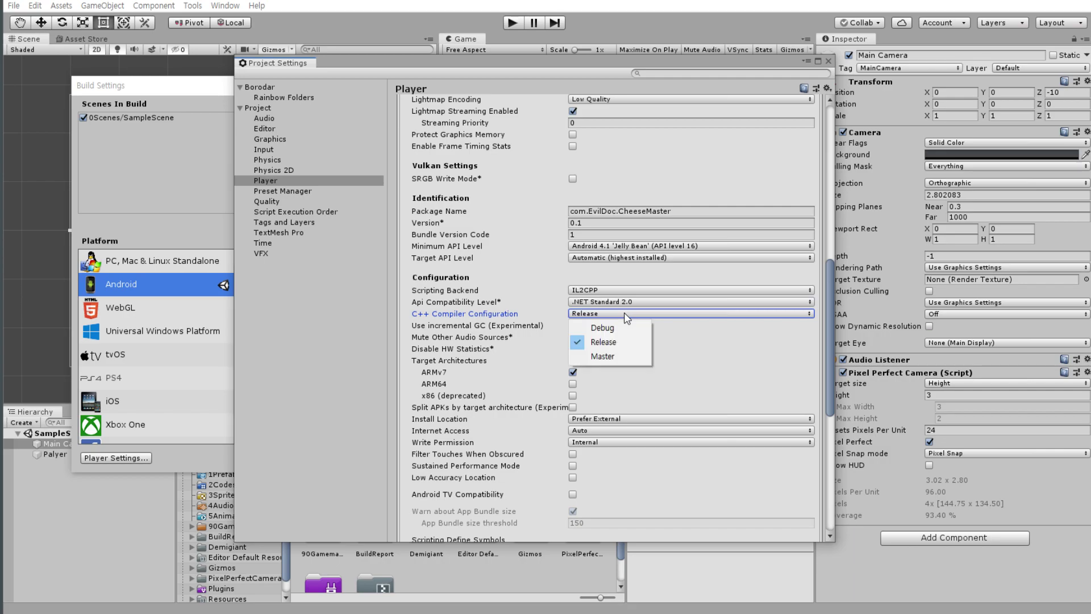
{"action": "left_click", "coordinate": [586, 341]}
Tick ARM64 alongside ARMv7 under Target Architectures.
{"action": "scroll", "coordinate": [555, 323], "scroll_direction": "down", "scroll_amount": 3}
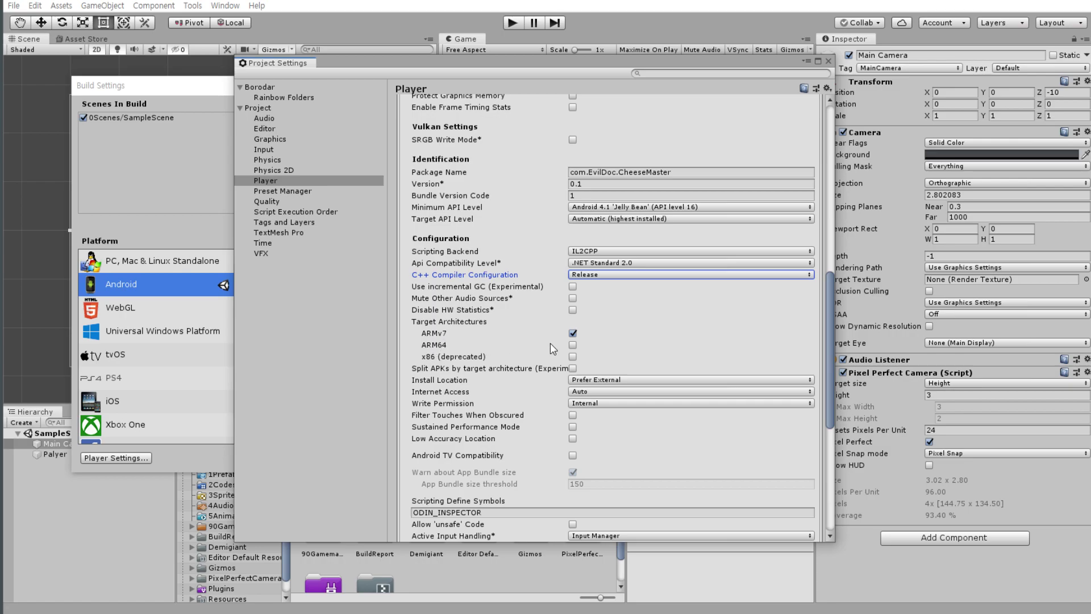
{"action": "left_click", "coordinate": [573, 345]}
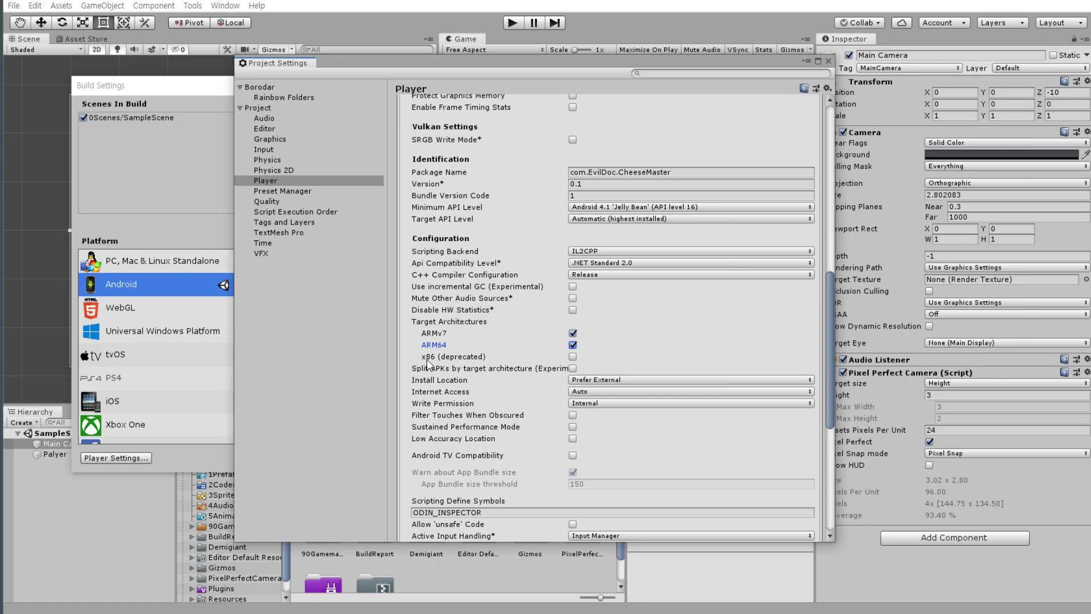
{"action": "mouse_move", "coordinate": [428, 364]}
{"action": "scroll", "coordinate": [512, 341], "scroll_direction": "down", "scroll_amount": 1}
{"action": "scroll", "coordinate": [541, 434], "scroll_direction": "down", "scroll_amount": 6}
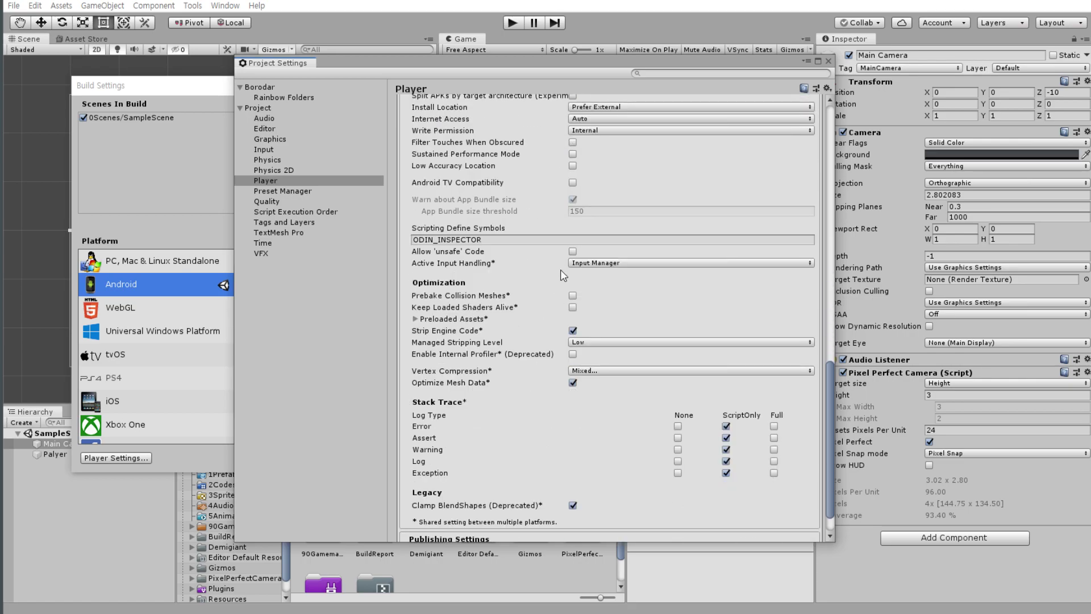
{"action": "scroll", "coordinate": [521, 307], "scroll_direction": "down", "scroll_amount": 1}
{"action": "scroll", "coordinate": [537, 344], "scroll_direction": "up", "scroll_amount": 10}
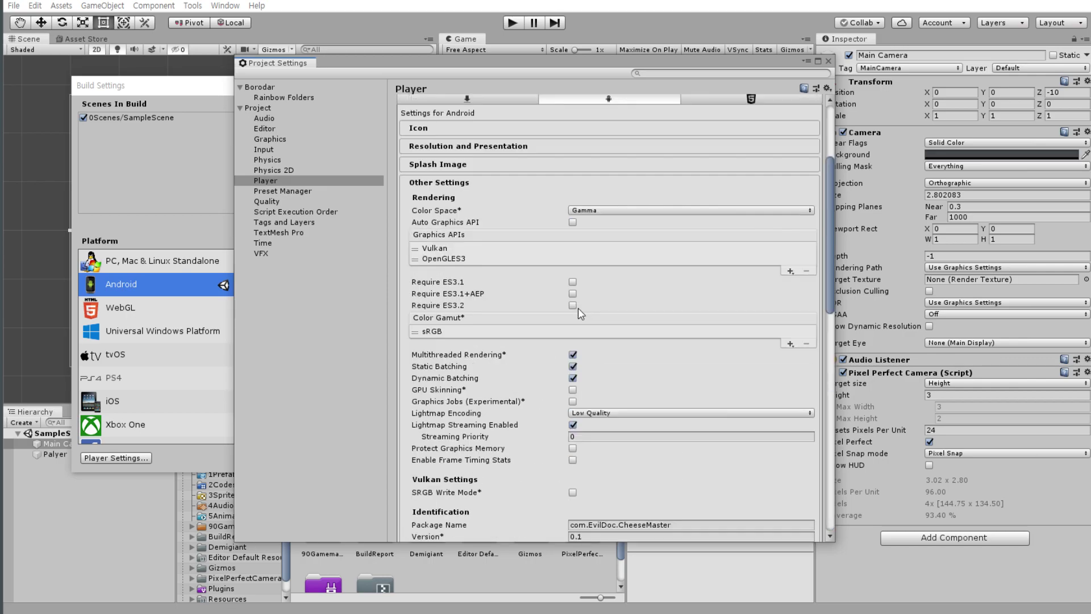
{"action": "scroll", "coordinate": [578, 308], "scroll_direction": "up", "scroll_amount": 5}
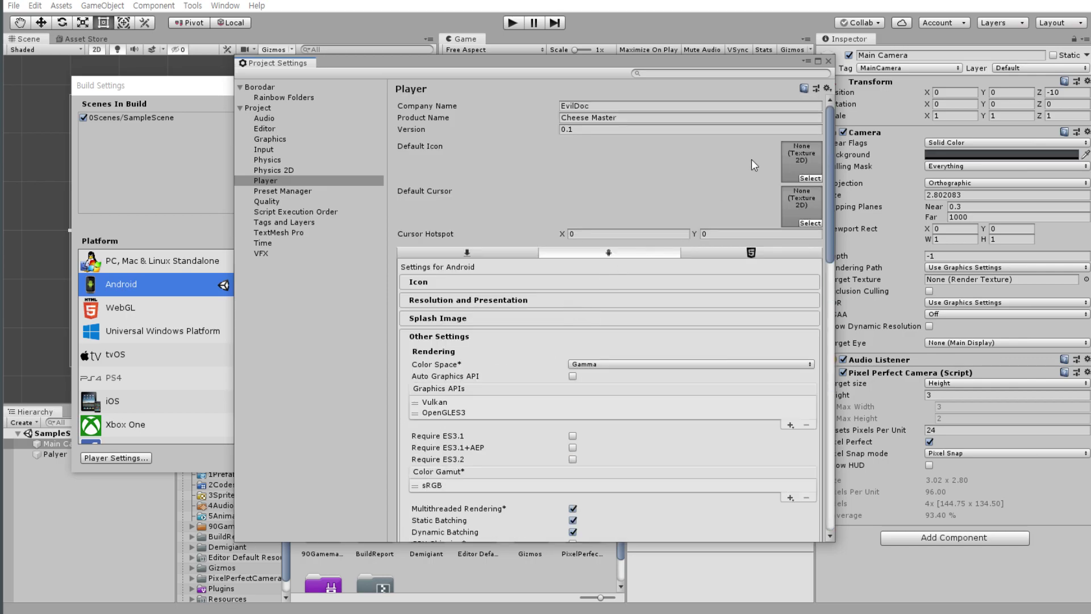
Close Project Settings, start the Android build, and go to the Desktop's MoonbowzzFanGame folder.
{"action": "left_click", "coordinate": [829, 61]}
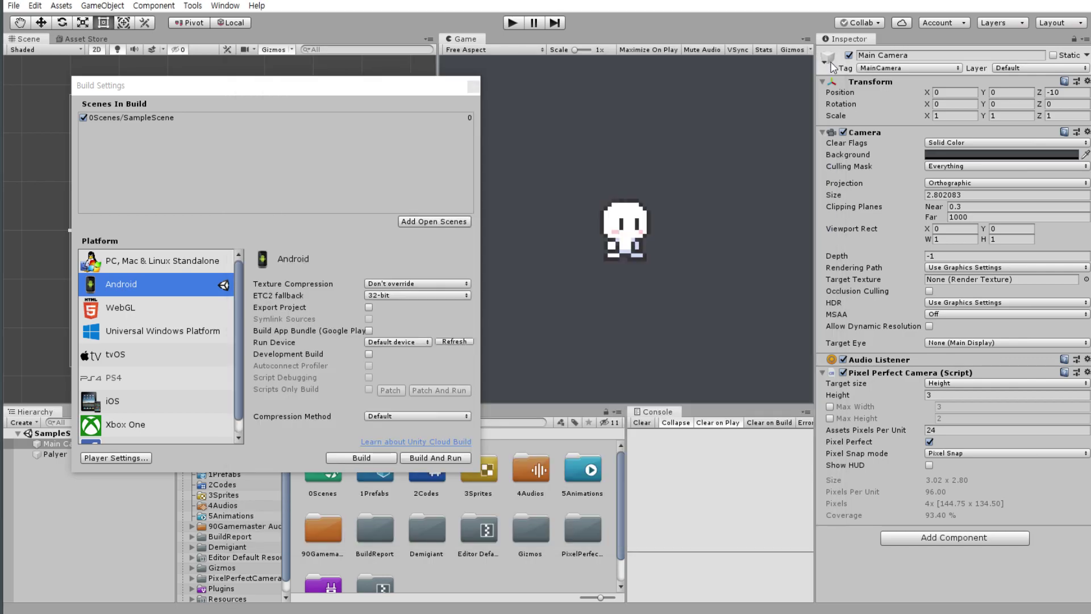
{"action": "left_click", "coordinate": [369, 458]}
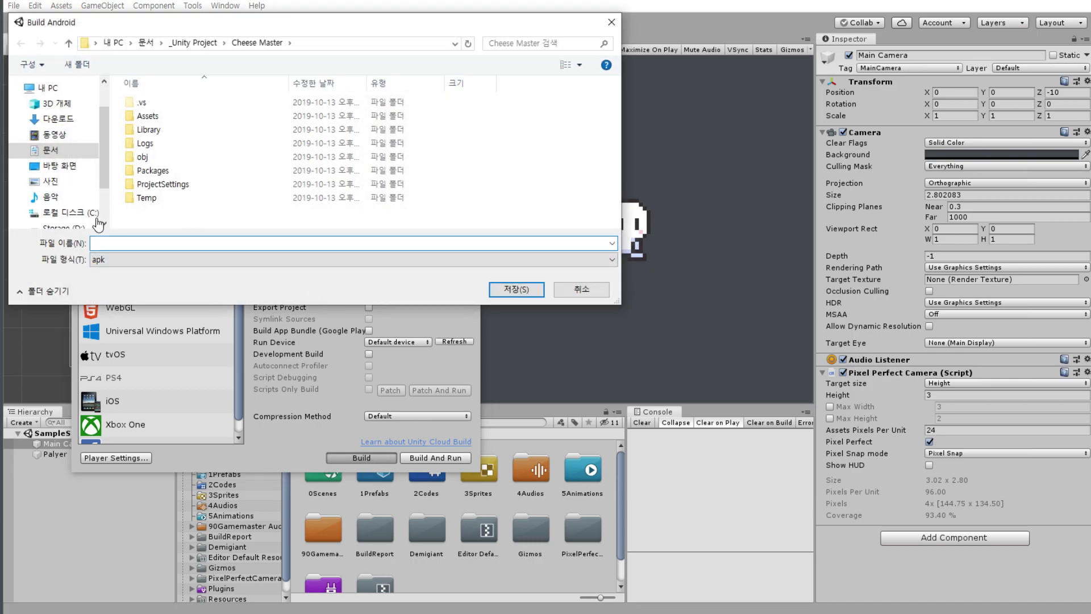
{"action": "left_click", "coordinate": [59, 165]}
{"action": "left_click", "coordinate": [133, 244]}
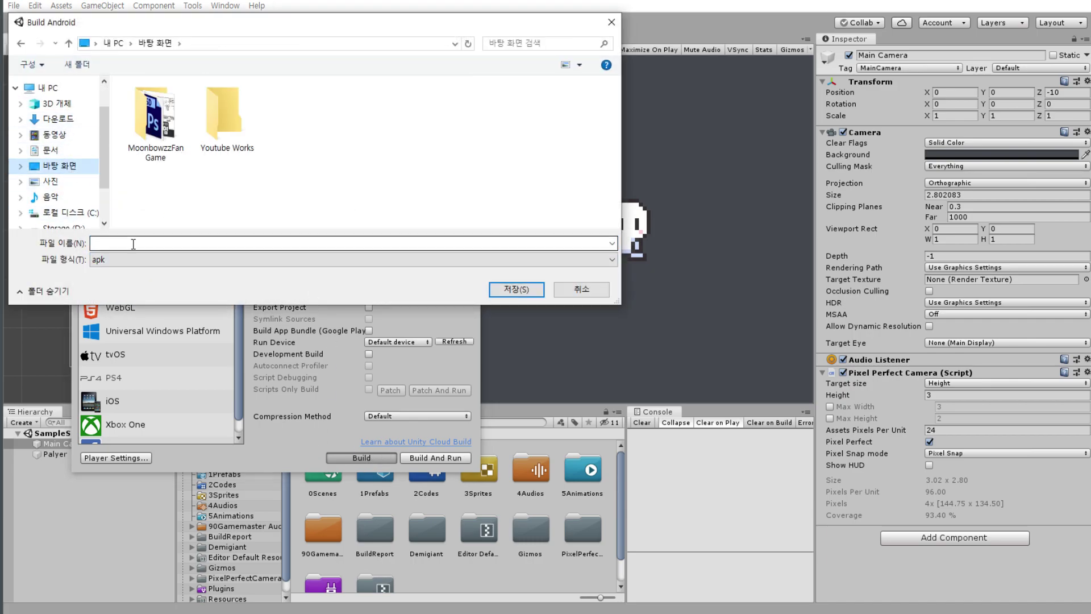
{"action": "type", "text": "d"}
{"action": "key", "text": "BackSpace"}
{"action": "double_click", "coordinate": [155, 117]}
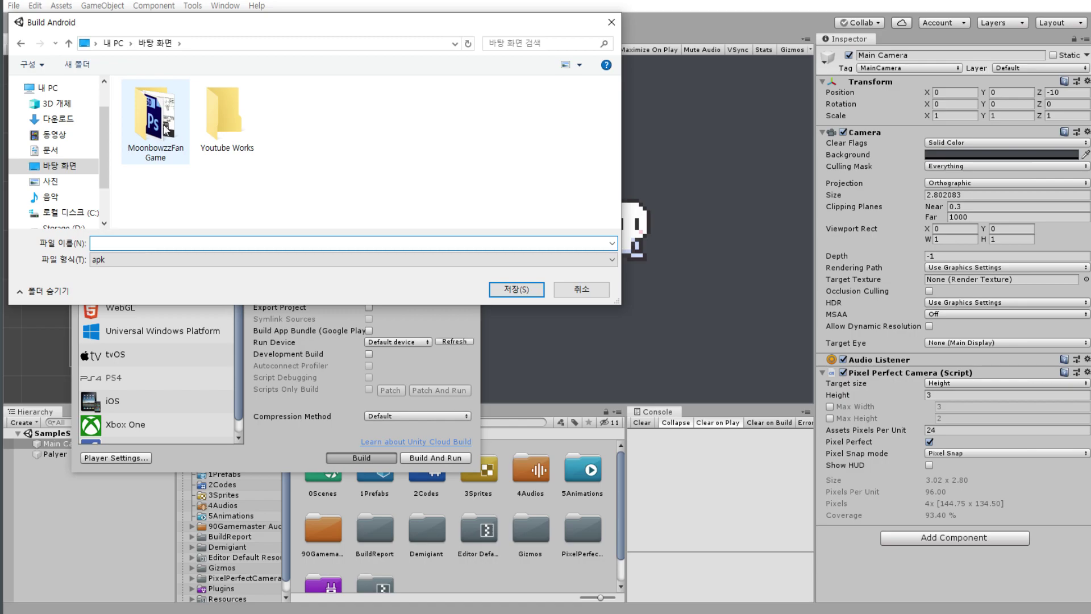
Name the APK MoonBowzz_Test and save it to start the build.
{"action": "left_click", "coordinate": [196, 244]}
{"action": "type", "text": "d"}
{"action": "key", "text": "BackSpace"}
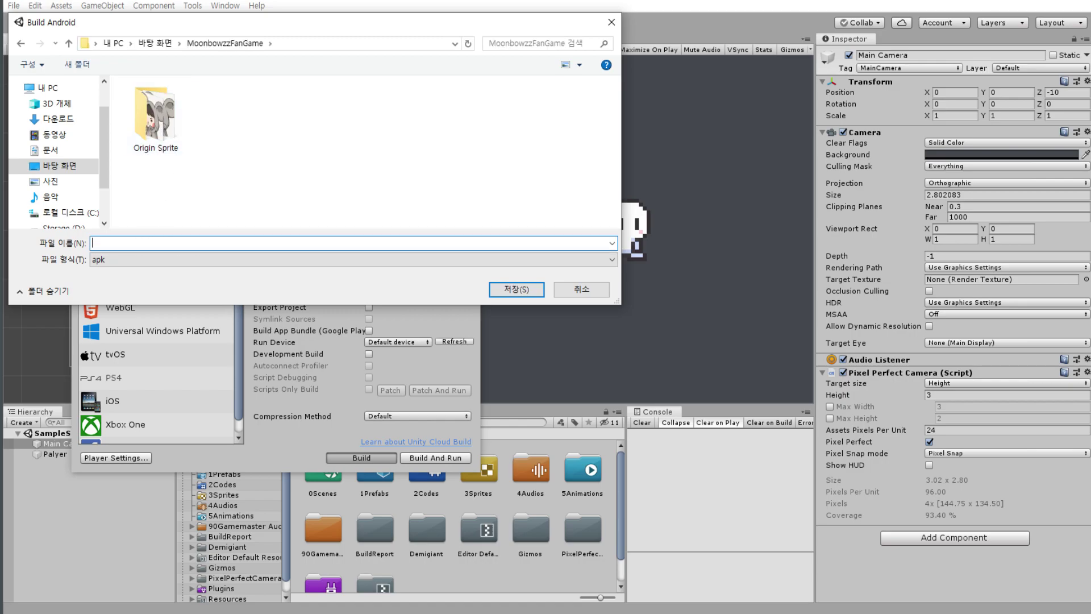
{"action": "type", "text": "Monn"}
{"action": "type", "text": "bow"}
{"action": "key", "text": "BackSpace"}
{"action": "key", "text": "BackSpace"}
{"action": "key", "text": "BackSpace"}
{"action": "key", "text": "BackSpace"}
{"action": "key", "text": "BackSpace"}
{"action": "type", "text": "onBow"}
{"action": "type", "text": "zzFan"}
{"action": "key", "text": "BackSpace"}
{"action": "key", "text": "BackSpace"}
{"action": "key", "text": "BackSpace"}
{"action": "type", "text": "_Test"}
{"action": "key", "text": "BackSpace"}
{"action": "key", "text": "BackSpace"}
{"action": "key", "text": "Return"}
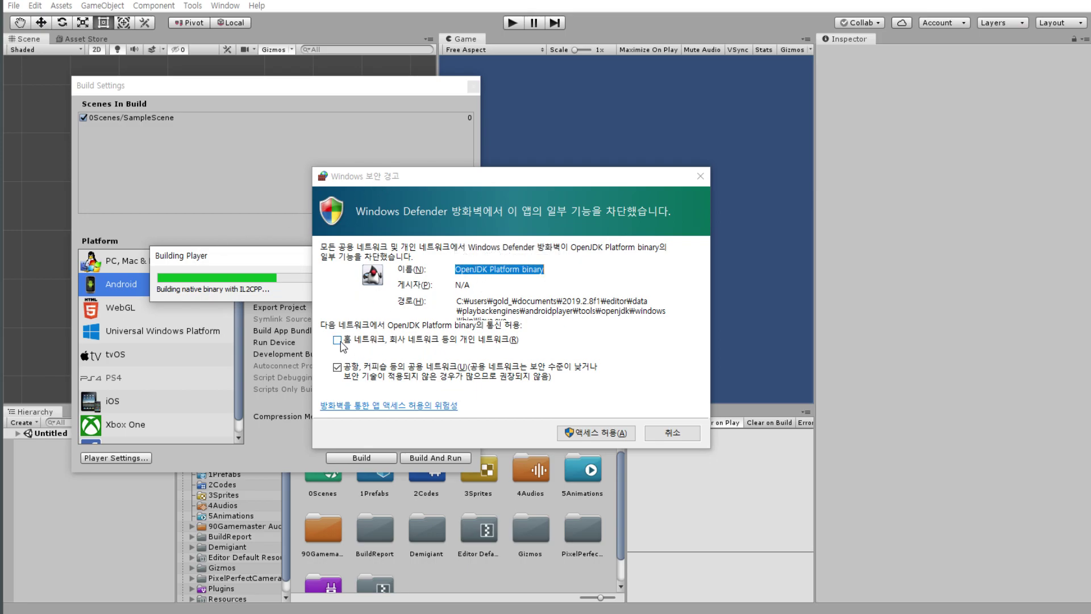
Bring the OpenJDK Windows firewall alert into focus while the Android build runs.
{"action": "left_click", "coordinate": [610, 433]}
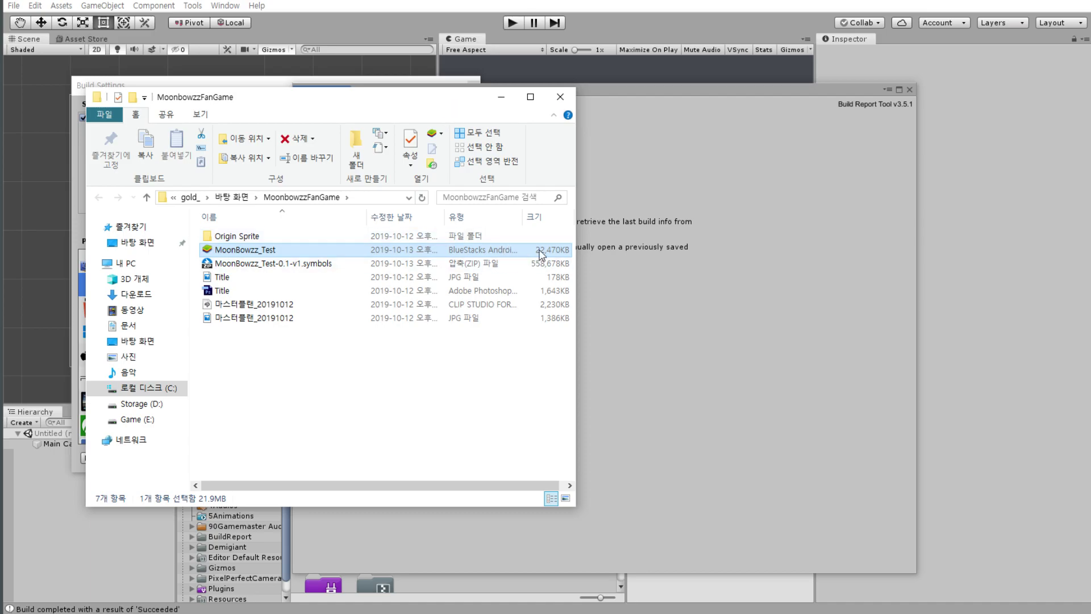
Load the last build log into Build Report, review the 21.94 MB overview, then view project settings.
{"action": "left_click_drag", "start_coordinate": [468, 122], "coordinate": [306, 313]}
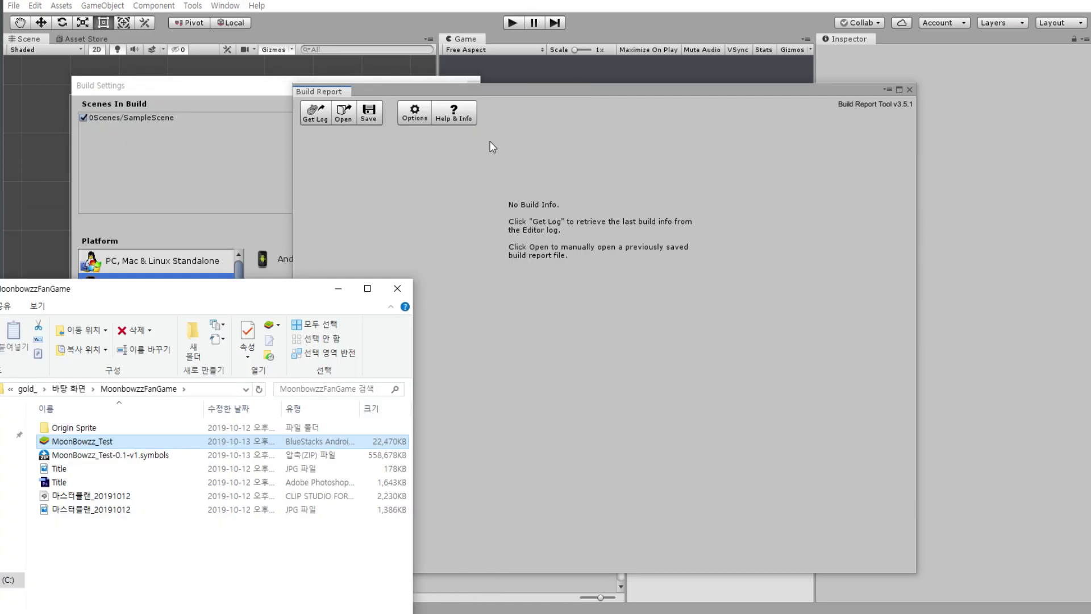
{"action": "left_click", "coordinate": [545, 90]}
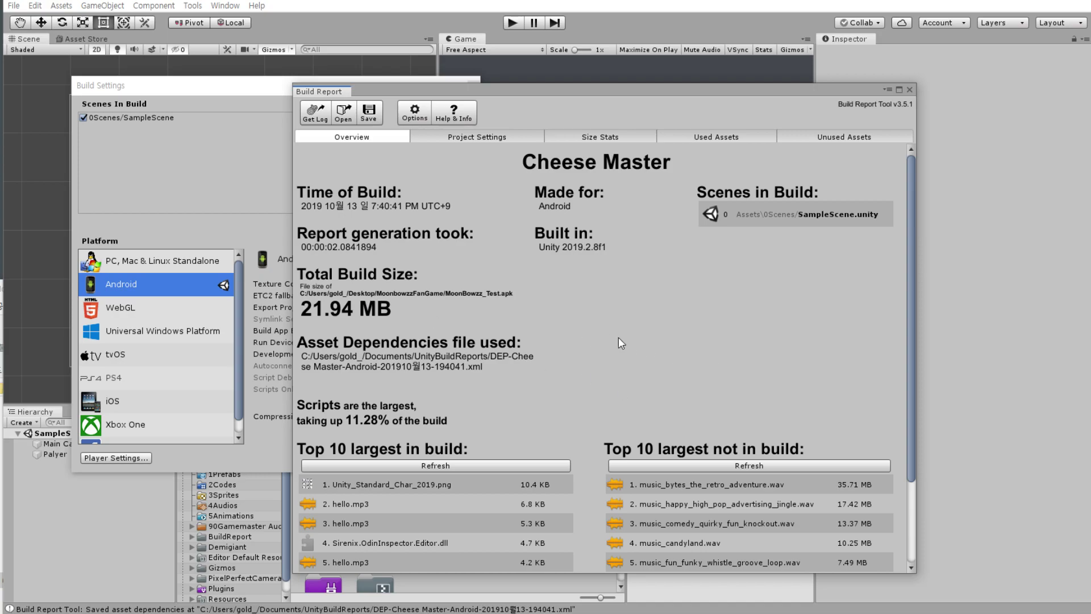
{"action": "scroll", "coordinate": [514, 455], "scroll_direction": "down", "scroll_amount": 1}
{"action": "scroll", "coordinate": [523, 318], "scroll_direction": "up", "scroll_amount": 1}
{"action": "scroll", "coordinate": [346, 315], "scroll_direction": "down", "scroll_amount": 1}
{"action": "scroll", "coordinate": [398, 314], "scroll_direction": "down", "scroll_amount": 2}
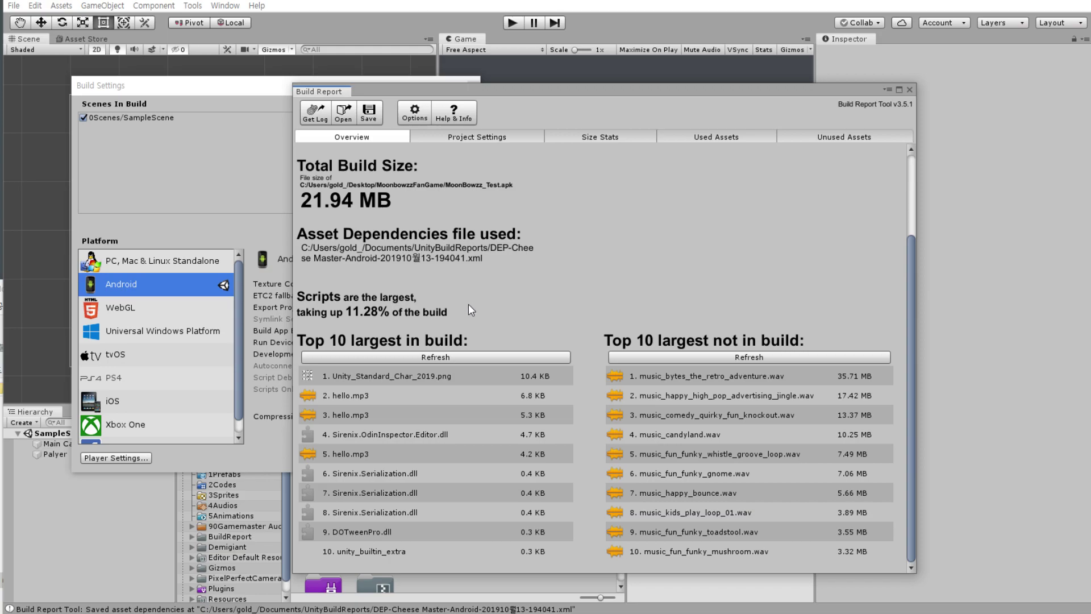
{"action": "scroll", "coordinate": [468, 301], "scroll_direction": "up", "scroll_amount": 3}
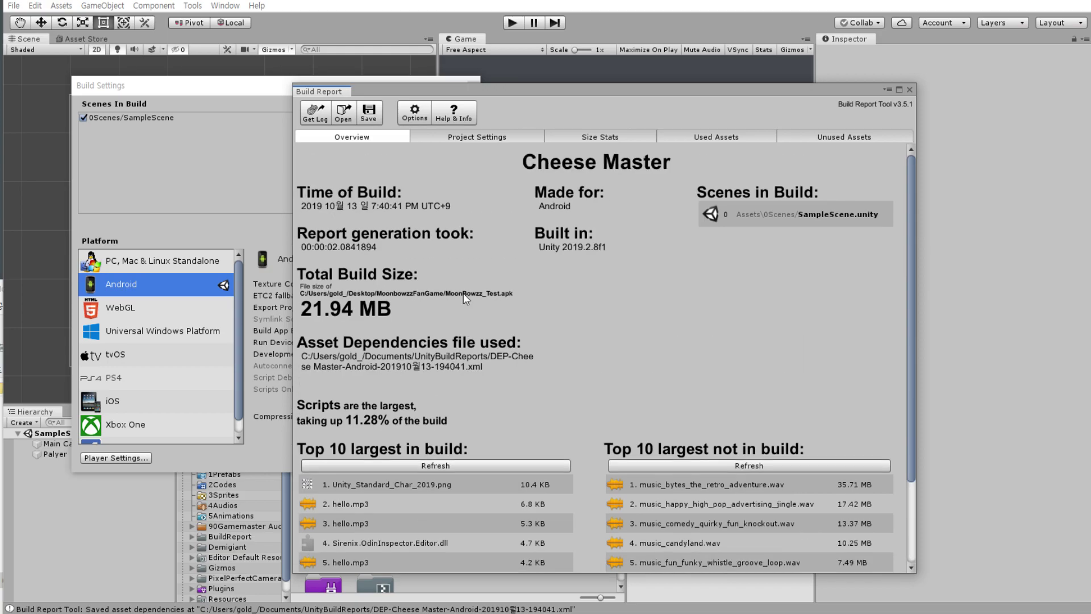
{"action": "left_click", "coordinate": [448, 138]}
{"action": "left_click", "coordinate": [598, 139]}
{"action": "left_click", "coordinate": [686, 139]}
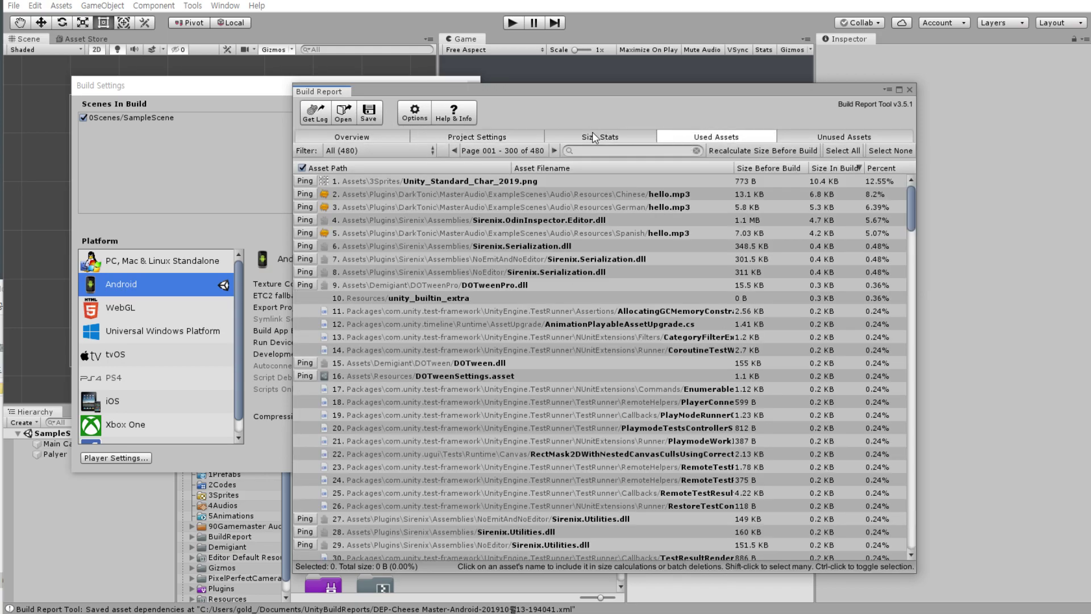
{"action": "left_click", "coordinate": [483, 137]}
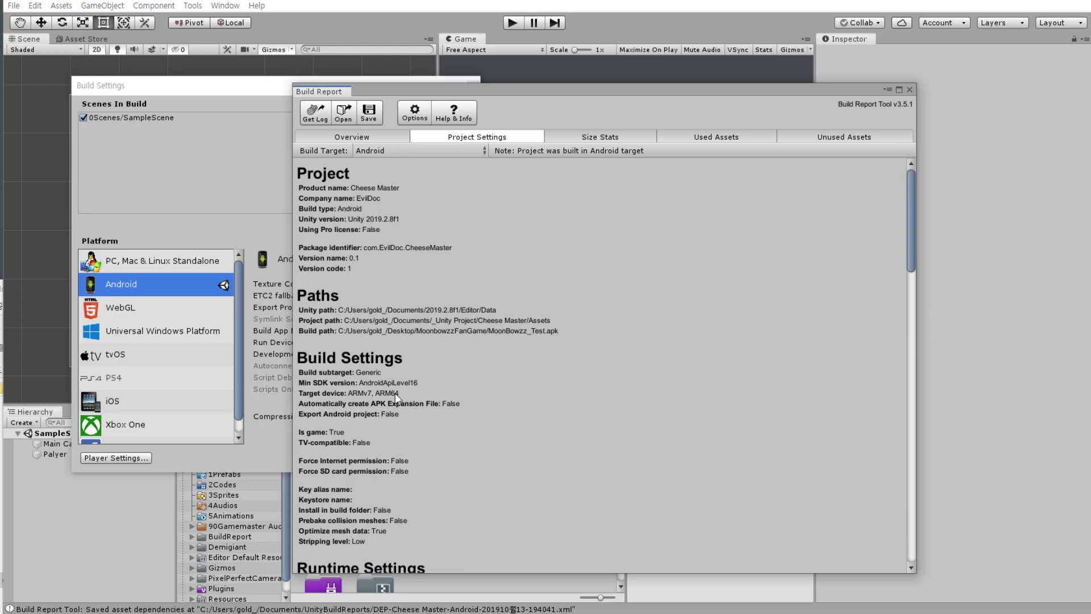
{"action": "left_click", "coordinate": [565, 141]}
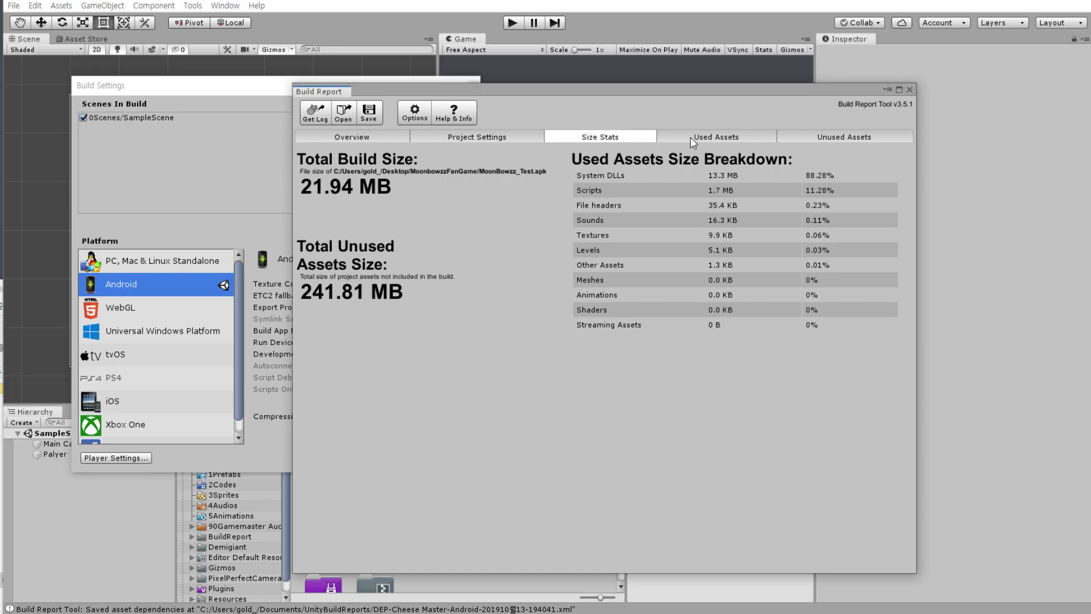
{"action": "left_click", "coordinate": [709, 137]}
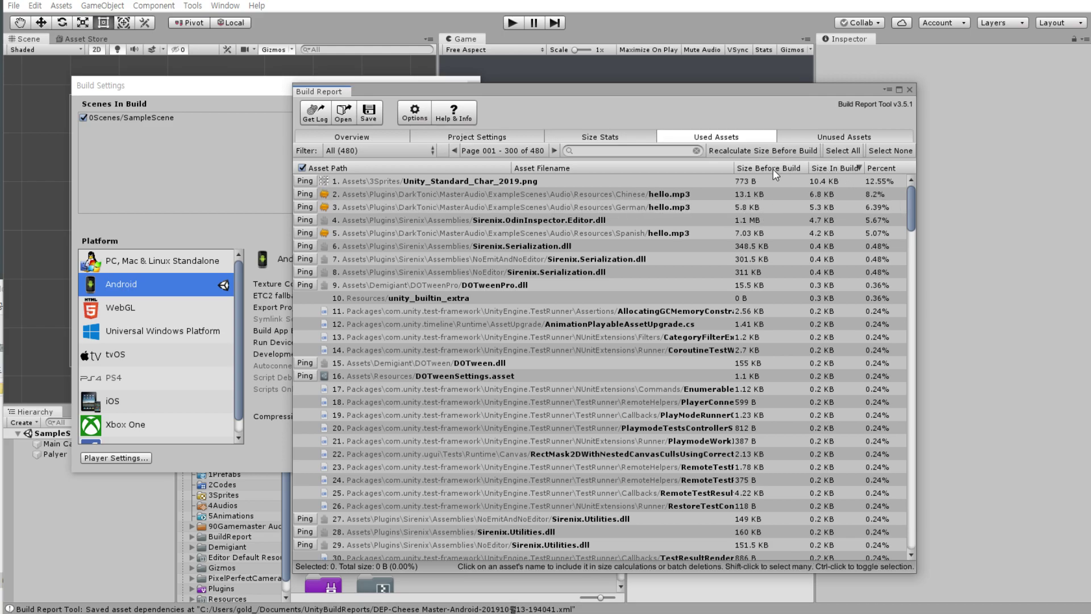
{"action": "left_click", "coordinate": [841, 166]}
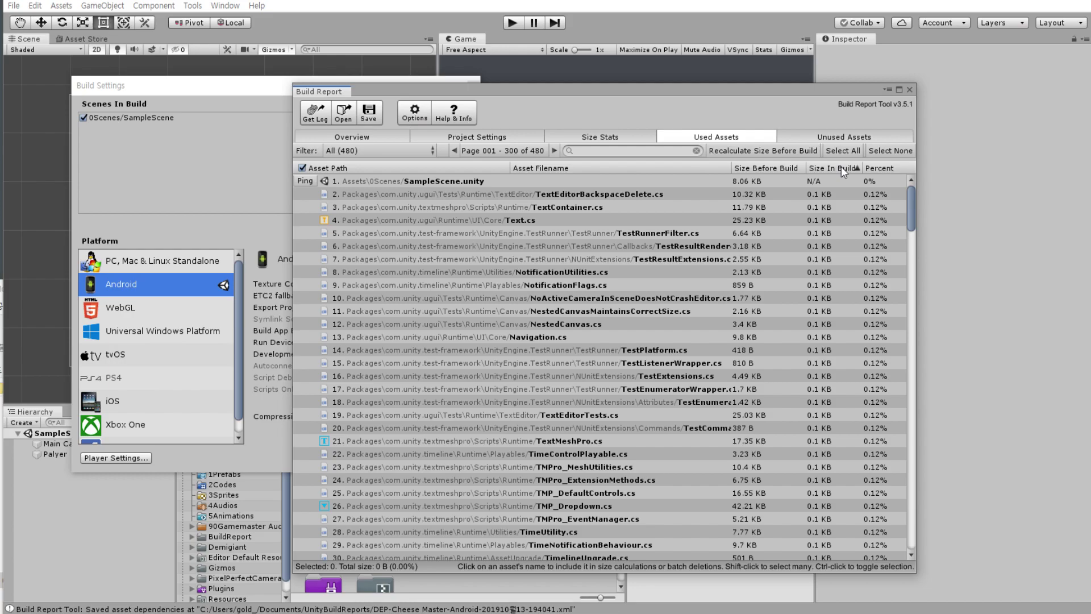
{"action": "left_click", "coordinate": [840, 166]}
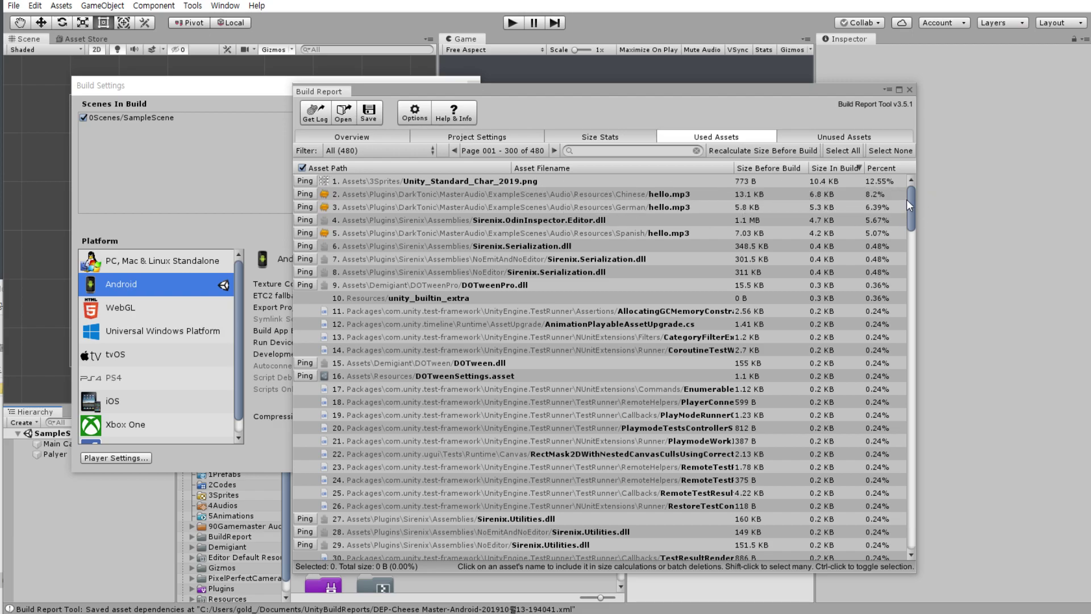
{"action": "mouse_move", "coordinate": [909, 216]}
{"action": "left_mouse_down"}
{"action": "mouse_move", "coordinate": [923, 567]}
{"action": "mouse_move", "coordinate": [909, 166]}
{"action": "left_mouse_up"}
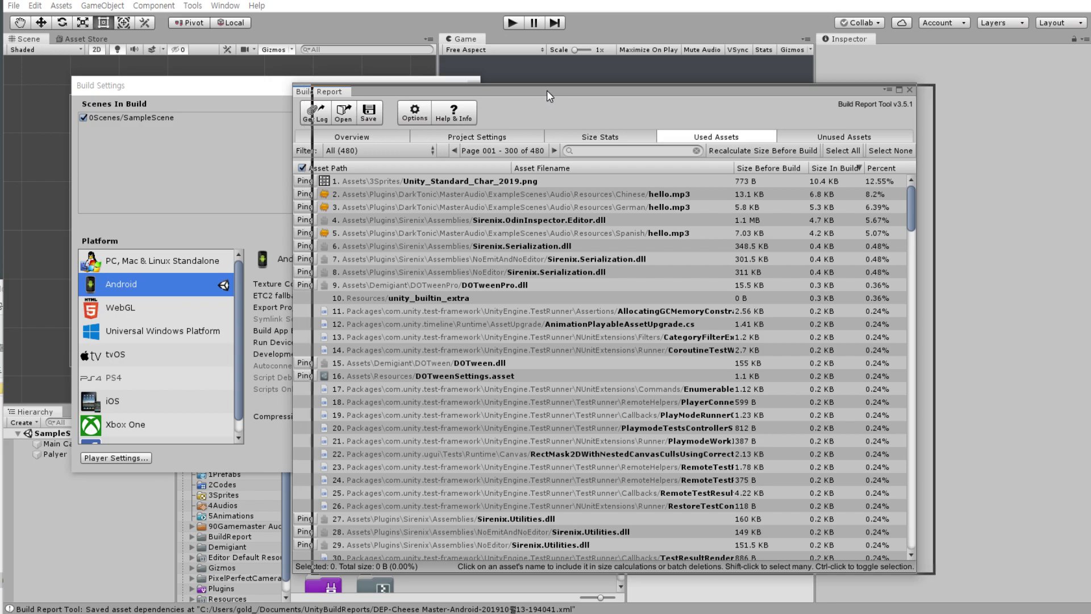
{"action": "left_click_drag", "start_coordinate": [528, 88], "coordinate": [549, 90]}
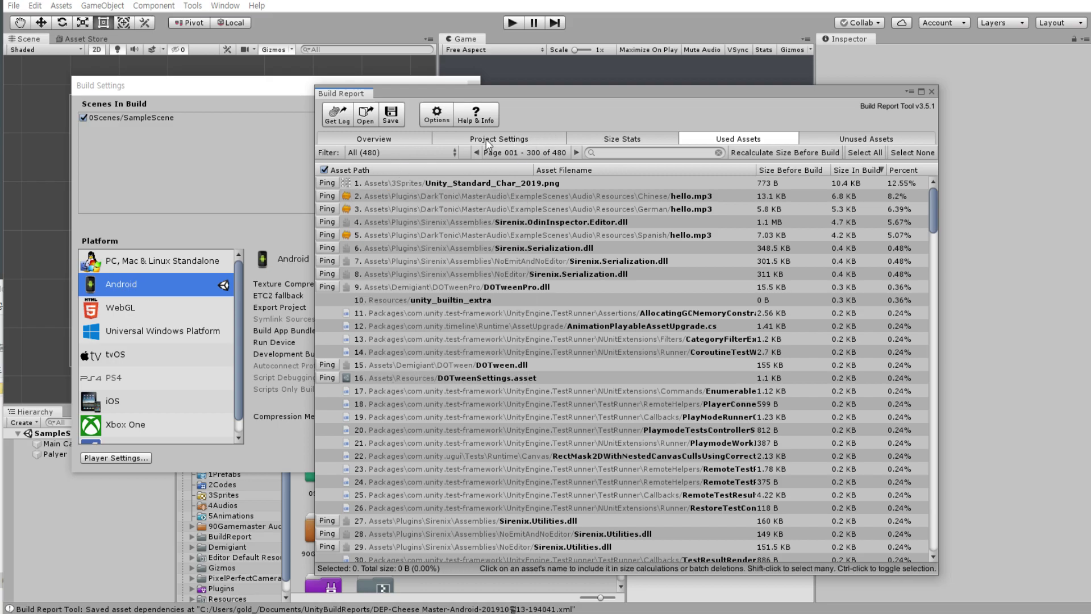
{"action": "left_click", "coordinate": [633, 139]}
{"action": "left_click", "coordinate": [728, 138]}
{"action": "left_click", "coordinate": [402, 141]}
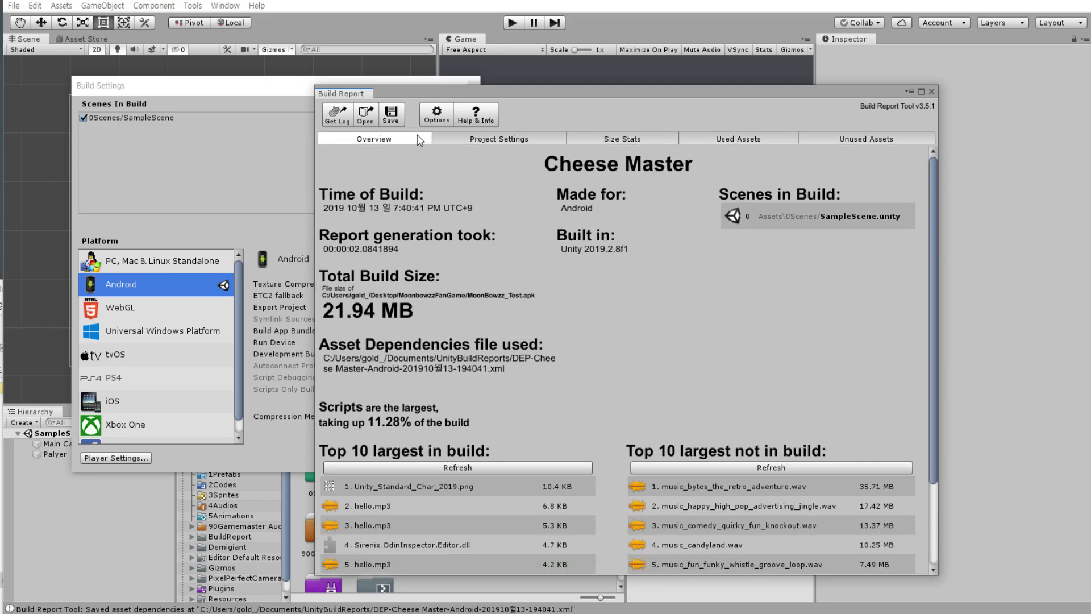
{"action": "left_click", "coordinate": [545, 137]}
{"action": "left_click", "coordinate": [636, 141]}
{"action": "left_click", "coordinate": [767, 138]}
Close the Build Report window and Build Settings dialog, then clear the Console's build messages.
{"action": "left_click", "coordinate": [396, 142]}
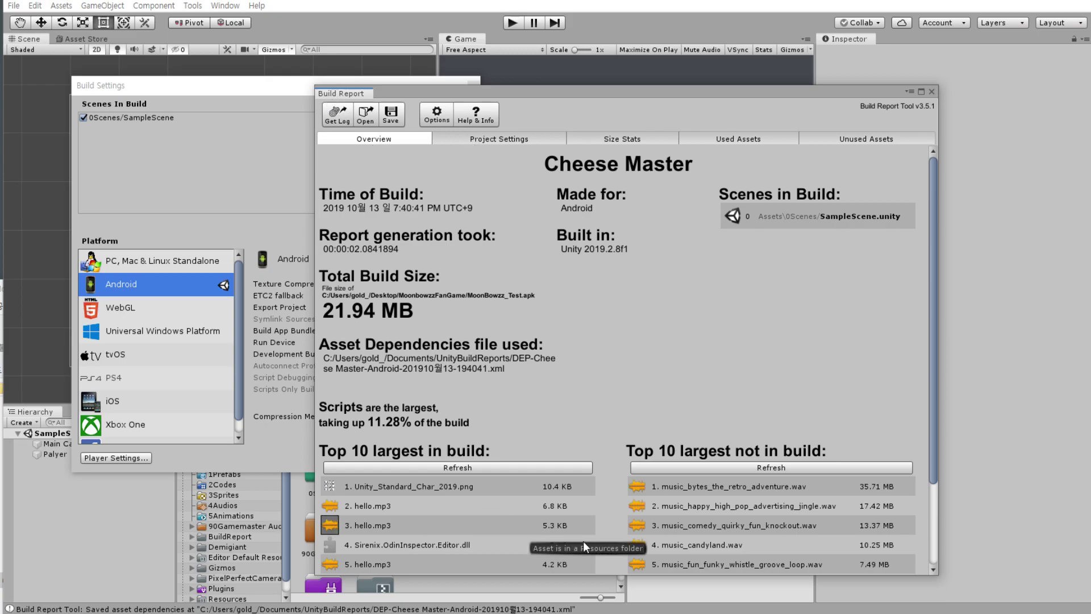
{"action": "left_click", "coordinate": [931, 92]}
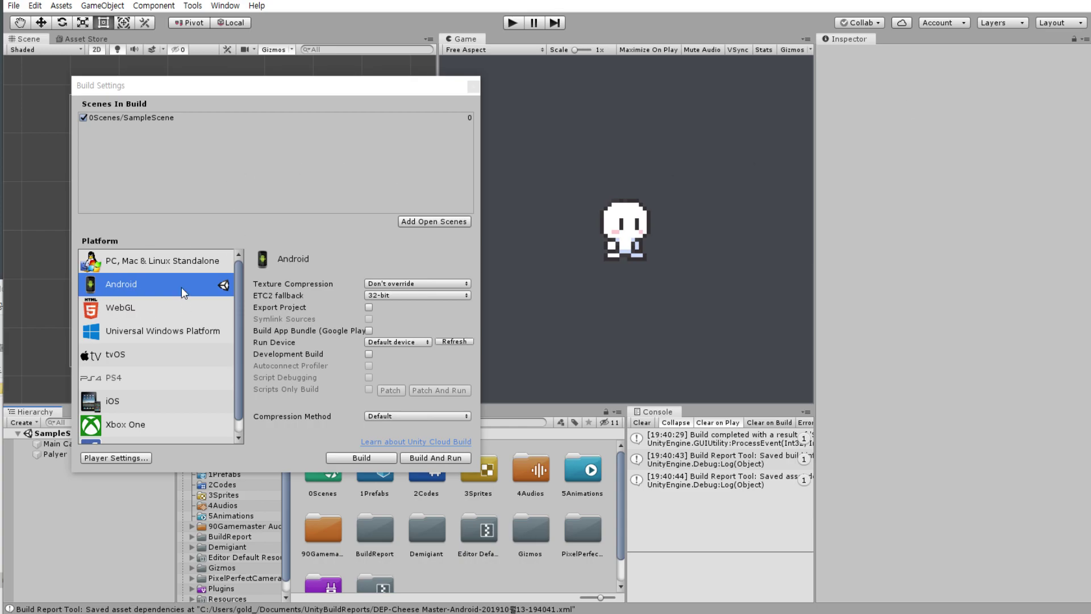
{"action": "left_click", "coordinate": [473, 87]}
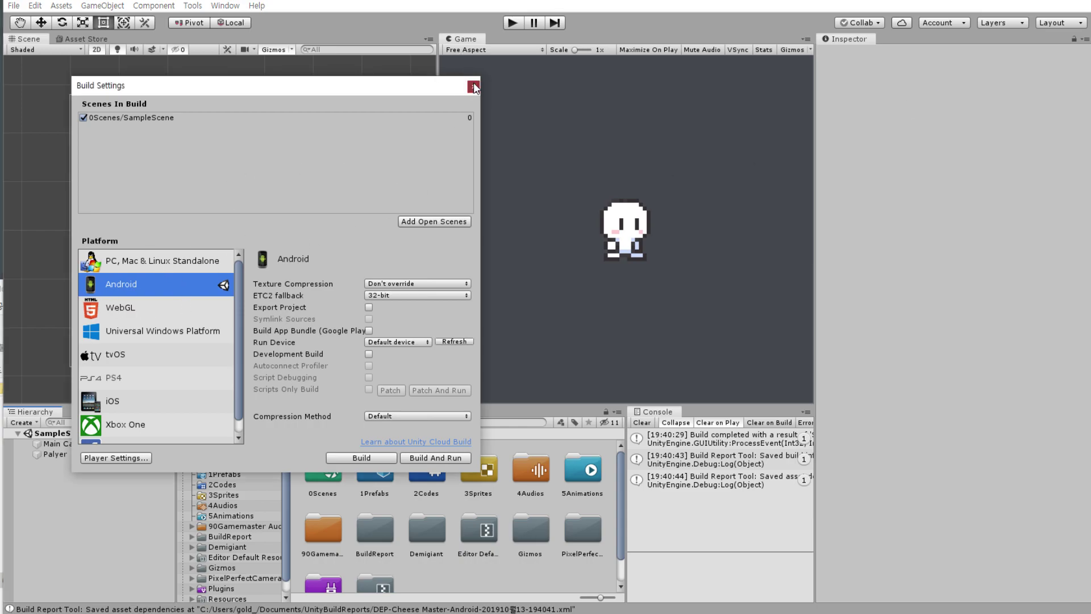
{"action": "left_click", "coordinate": [473, 87]}
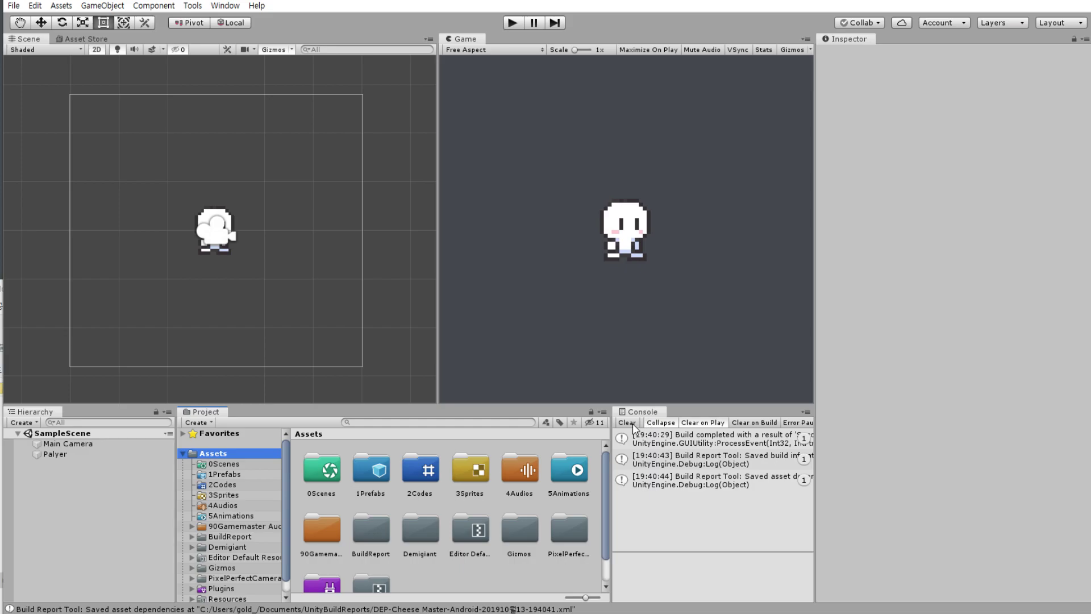
{"action": "left_click", "coordinate": [632, 424]}
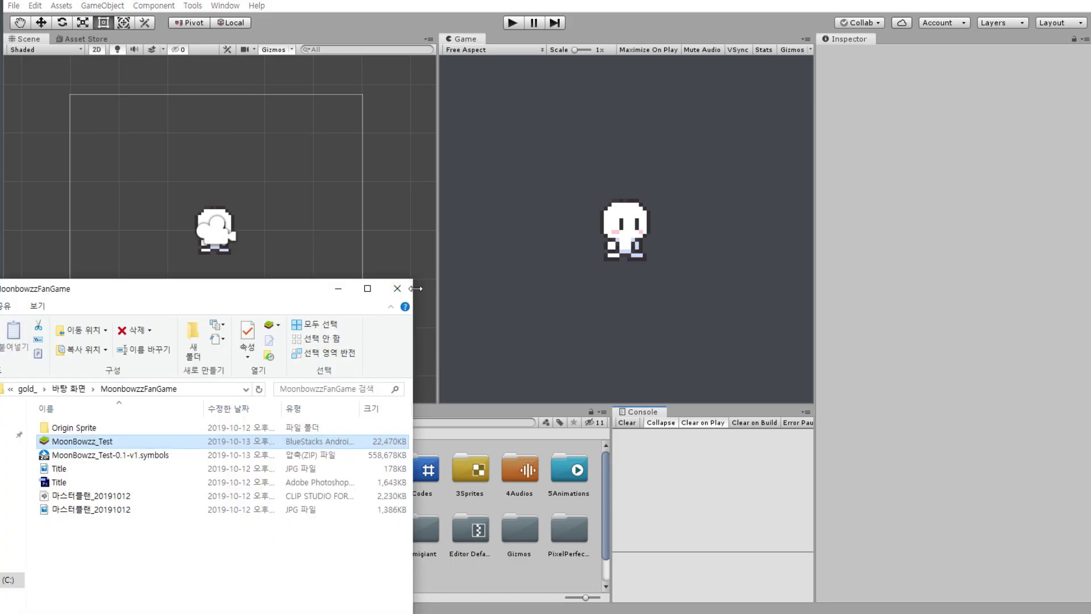
{"action": "left_click", "coordinate": [327, 248]}
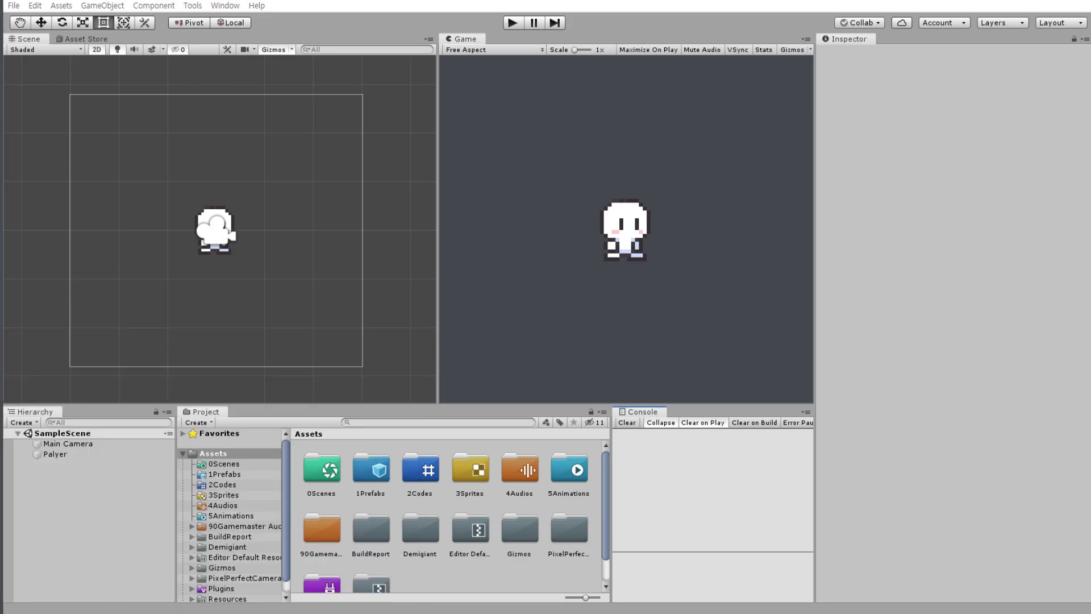